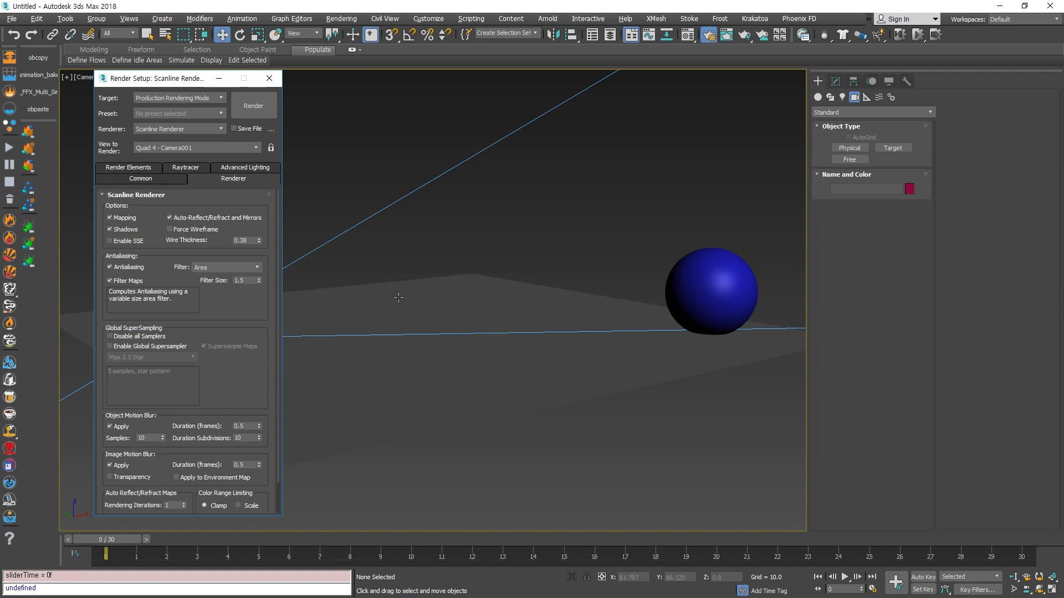
- Display the Scanline renderer's Object and Image Motion Blur settings and move the Render Setup window away from the sphere
{"action": "scroll", "coordinate": [250, 373], "scroll_direction": "down", "scroll_amount": 1}
{"action": "scroll", "coordinate": [276, 312], "scroll_direction": "down", "scroll_amount": 3}
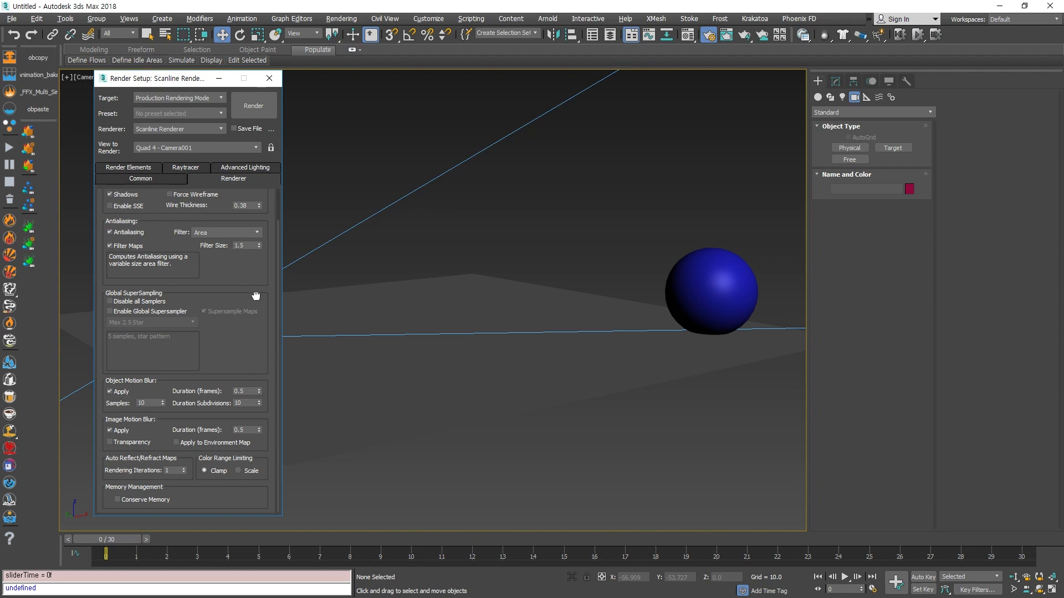
{"action": "left_click_drag", "start_coordinate": [248, 345], "coordinate": [243, 297]}
{"action": "left_click_drag", "start_coordinate": [155, 83], "coordinate": [89, 80]}
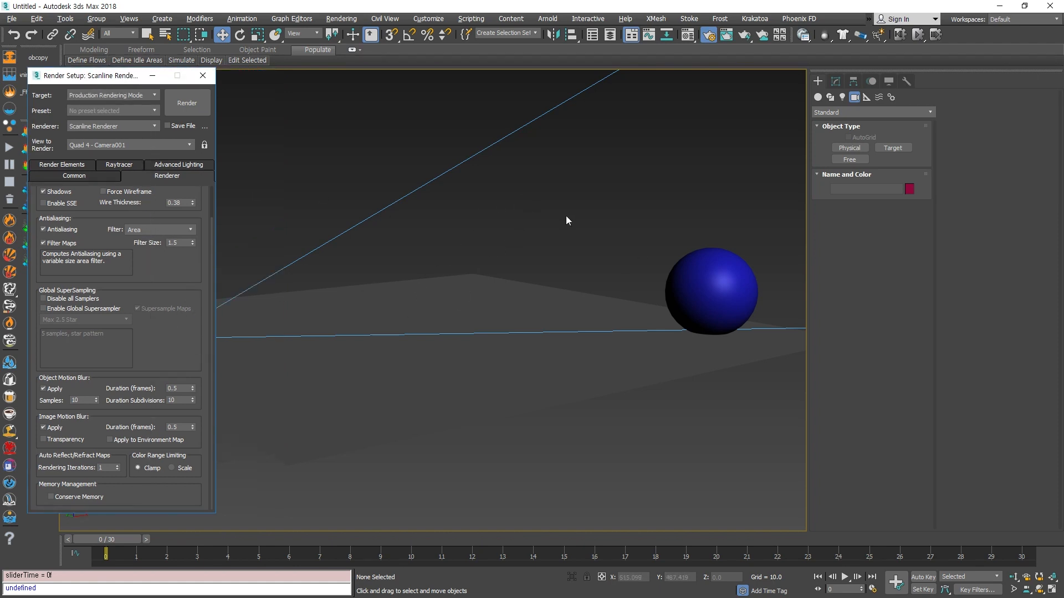
{"action": "left_click", "coordinate": [452, 268]}
{"action": "left_click", "coordinate": [190, 262]}
{"action": "left_click", "coordinate": [558, 231]}
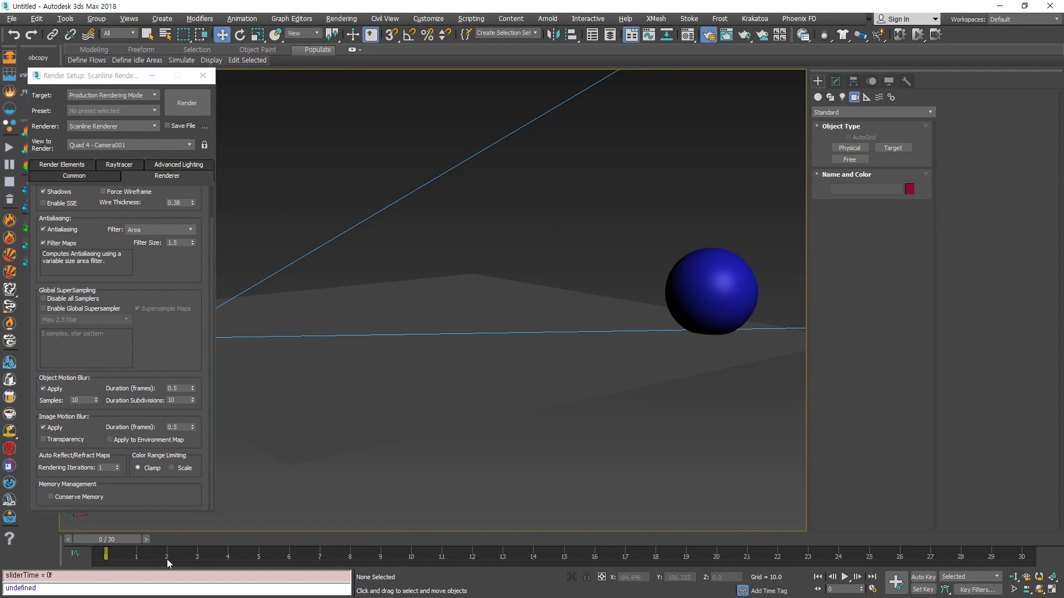
- Go to frame 13 and make a test render of the camera view, closing the rendered frame after viewing it
{"action": "left_click_drag", "start_coordinate": [128, 540], "coordinate": [499, 539]}
{"action": "key", "text": "w"}
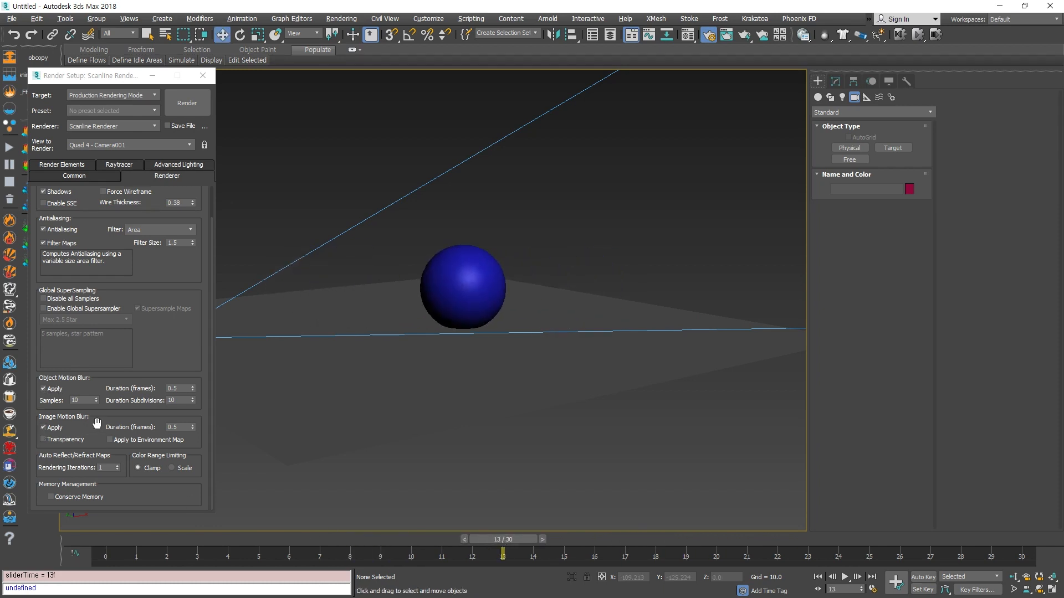
{"action": "key", "text": "F9"}
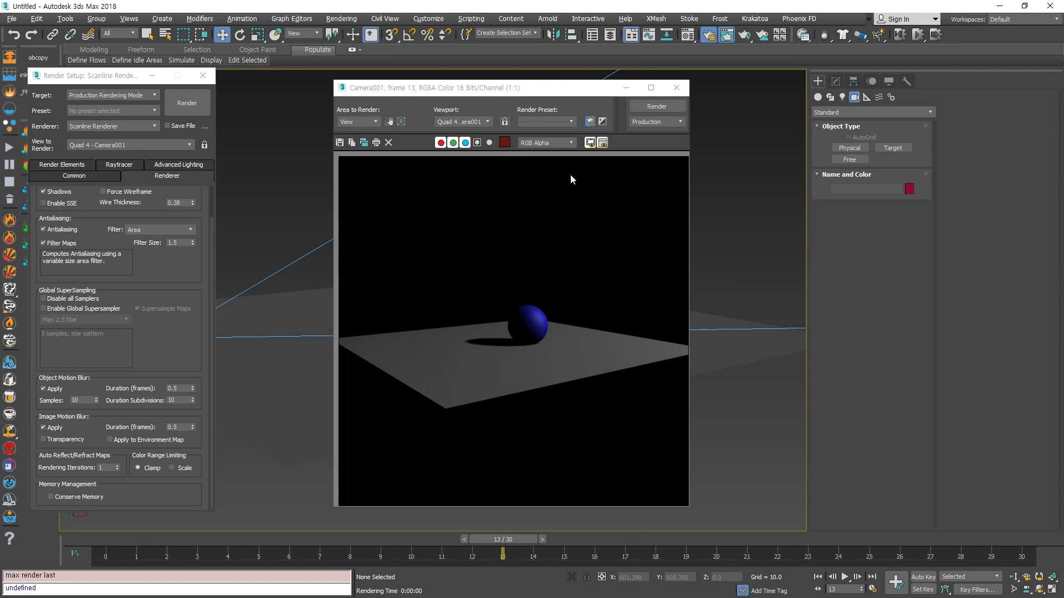
{"action": "left_click", "coordinate": [676, 87]}
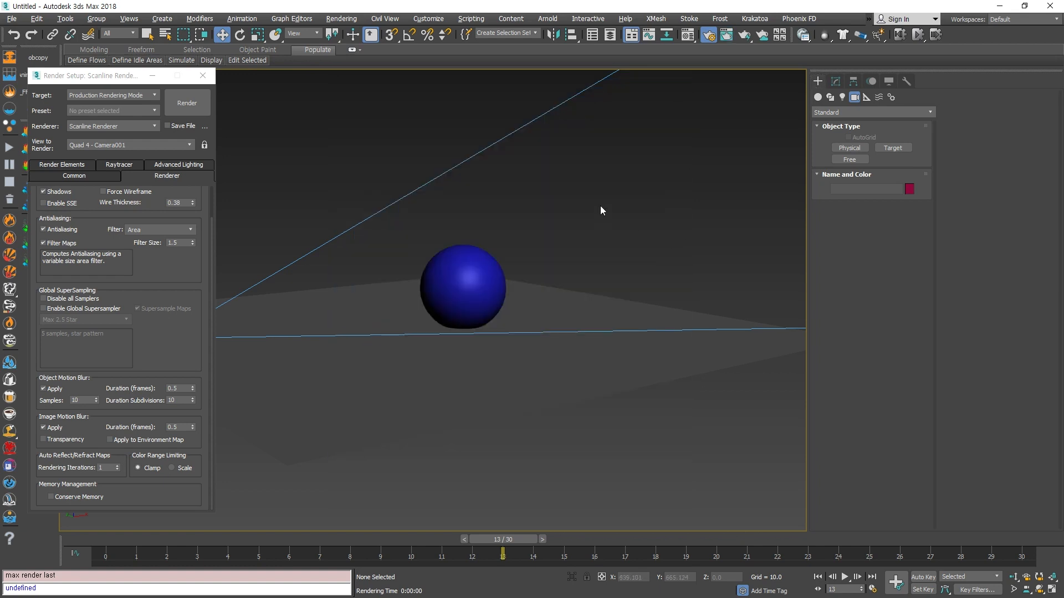
{"action": "left_click", "coordinate": [449, 253]}
{"action": "right_click", "coordinate": [468, 257]}
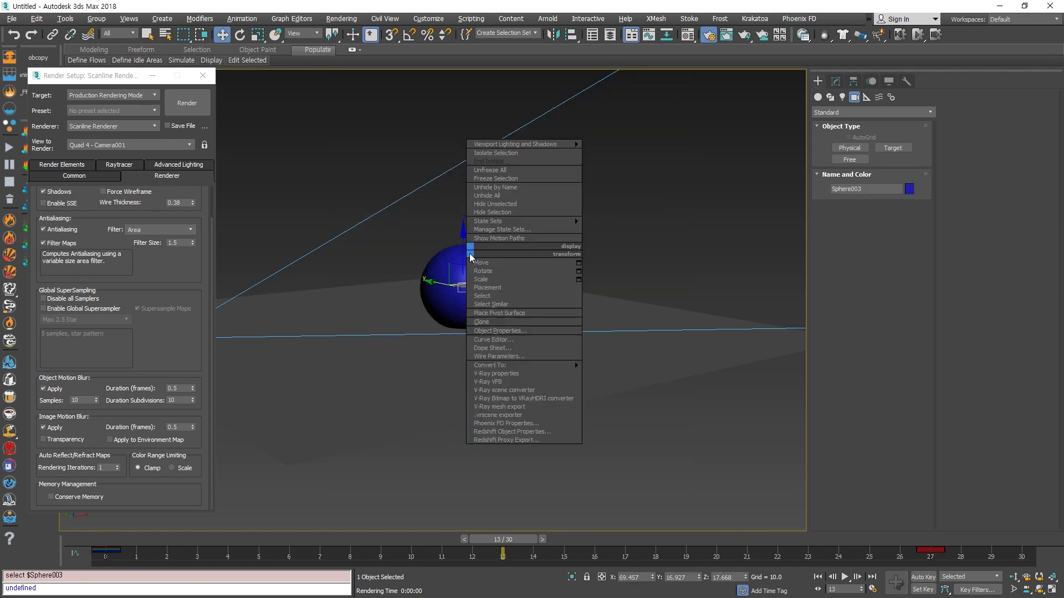
{"action": "left_click", "coordinate": [491, 256]}
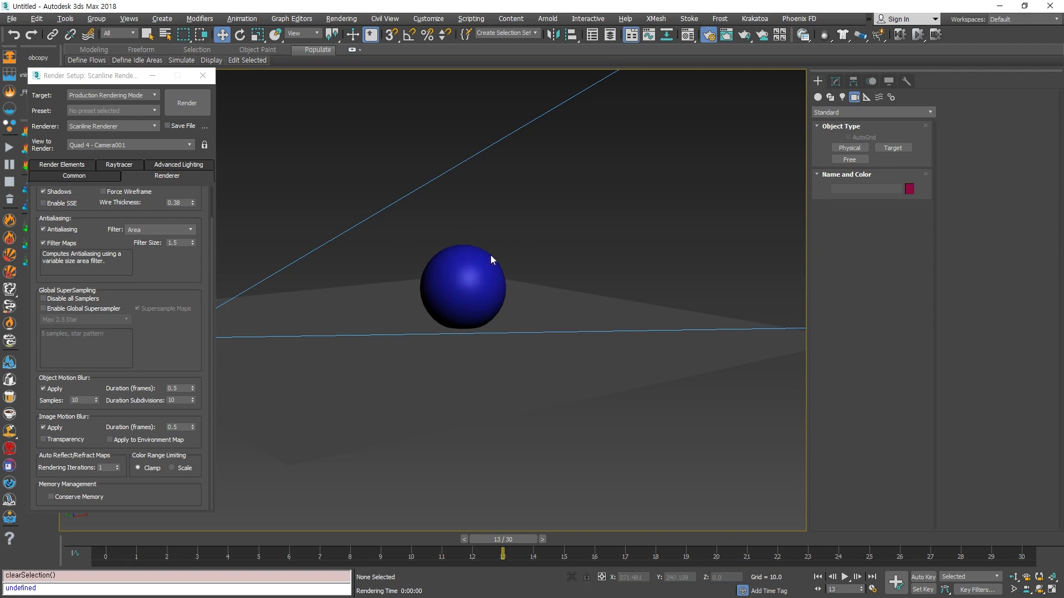
- Set the blue sphere's motion blur type to Object in its properties and test-render frame 13
{"action": "left_click", "coordinate": [472, 254]}
{"action": "right_click", "coordinate": [472, 255]}
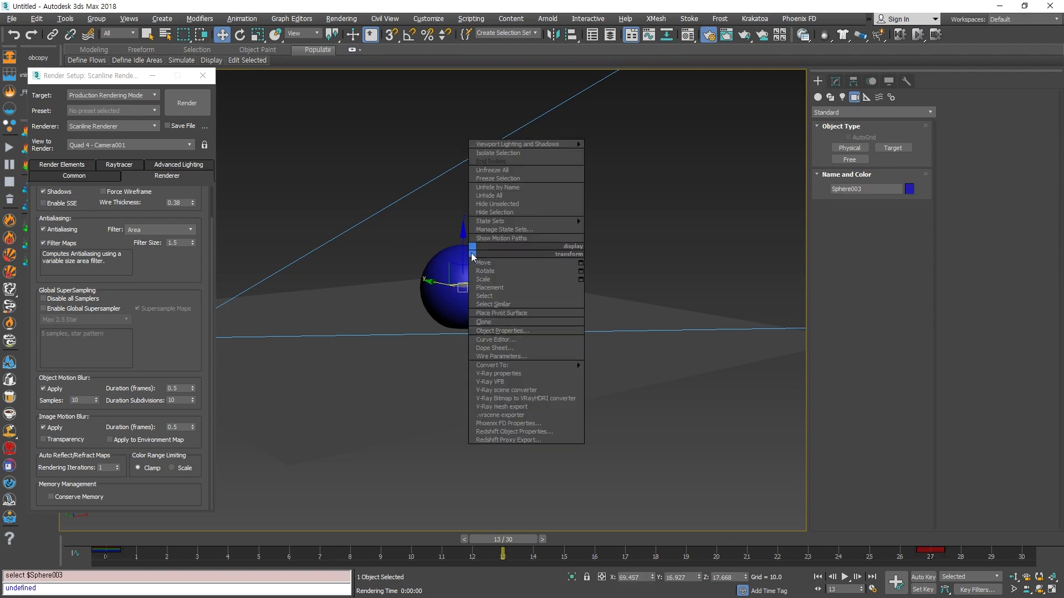
{"action": "left_click", "coordinate": [509, 334]}
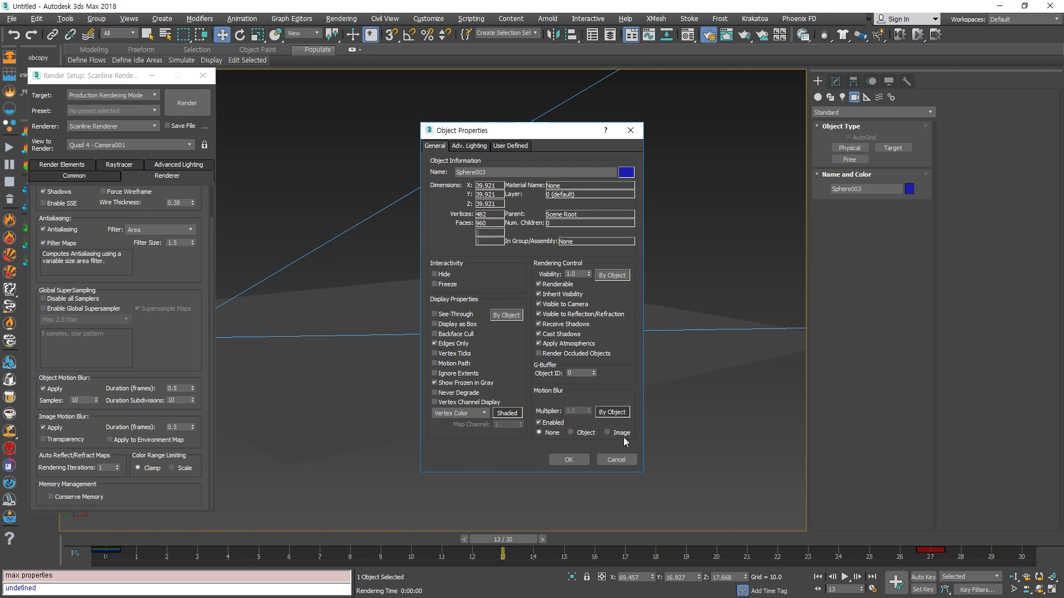
{"action": "left_click", "coordinate": [543, 431]}
{"action": "left_click", "coordinate": [573, 464]}
{"action": "left_click", "coordinate": [574, 457]}
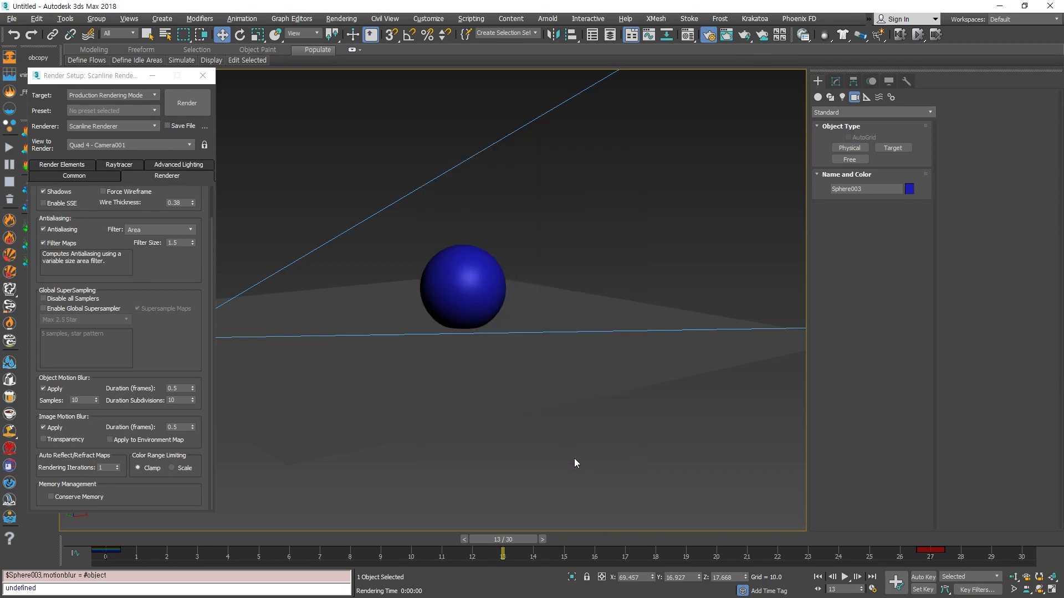
{"action": "key", "text": "F9"}
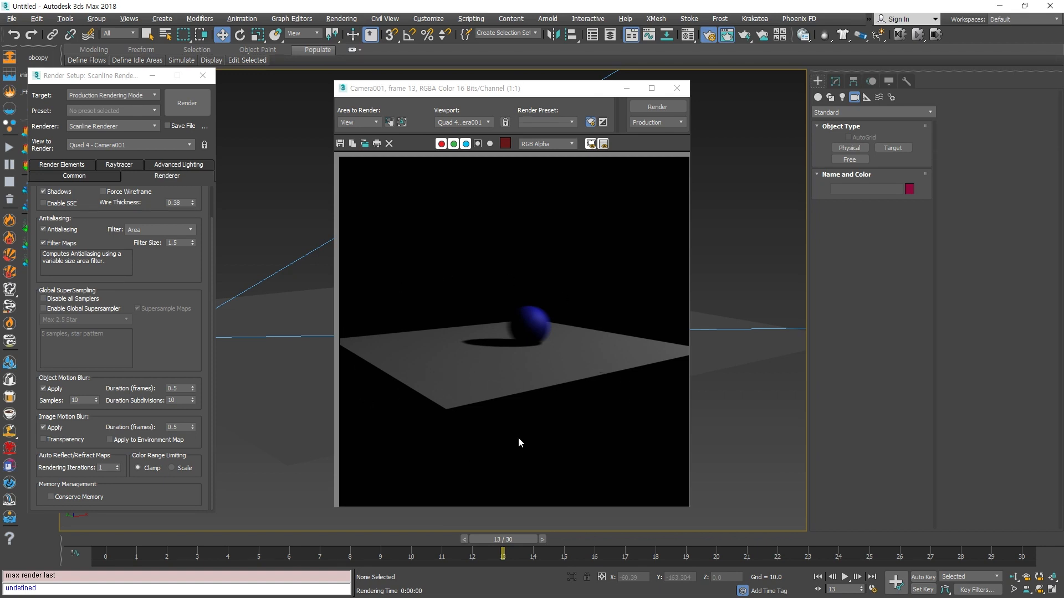
{"action": "left_click", "coordinate": [677, 88]}
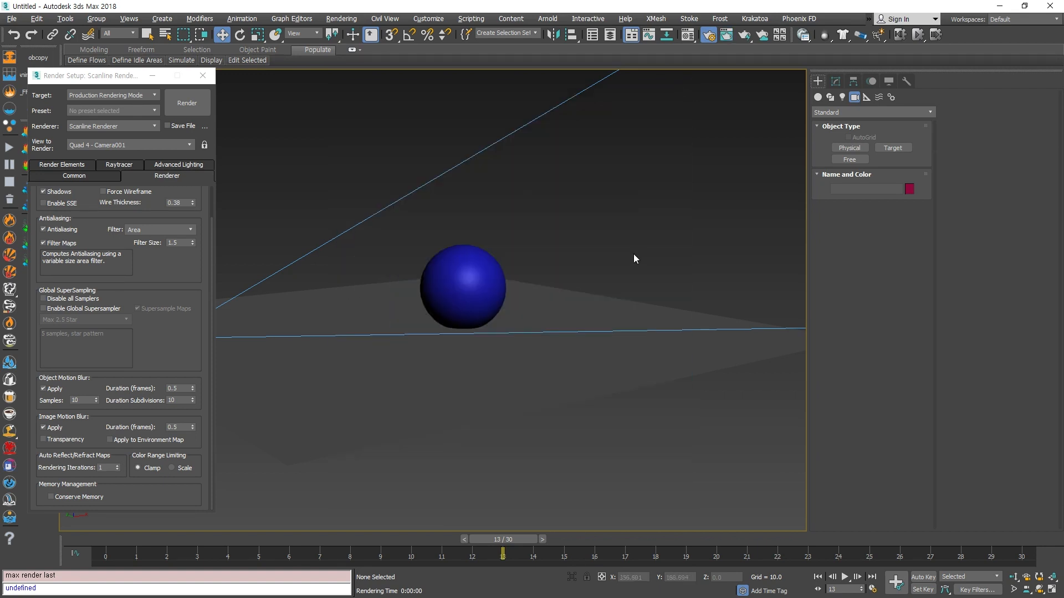
- Clone the sphere as a single independent copy in the Top view, at about X 5.4, Y -7.3
{"action": "key", "text": "alt+w"}
{"action": "left_click", "coordinate": [351, 270]}
{"action": "key", "text": "alt+w"}
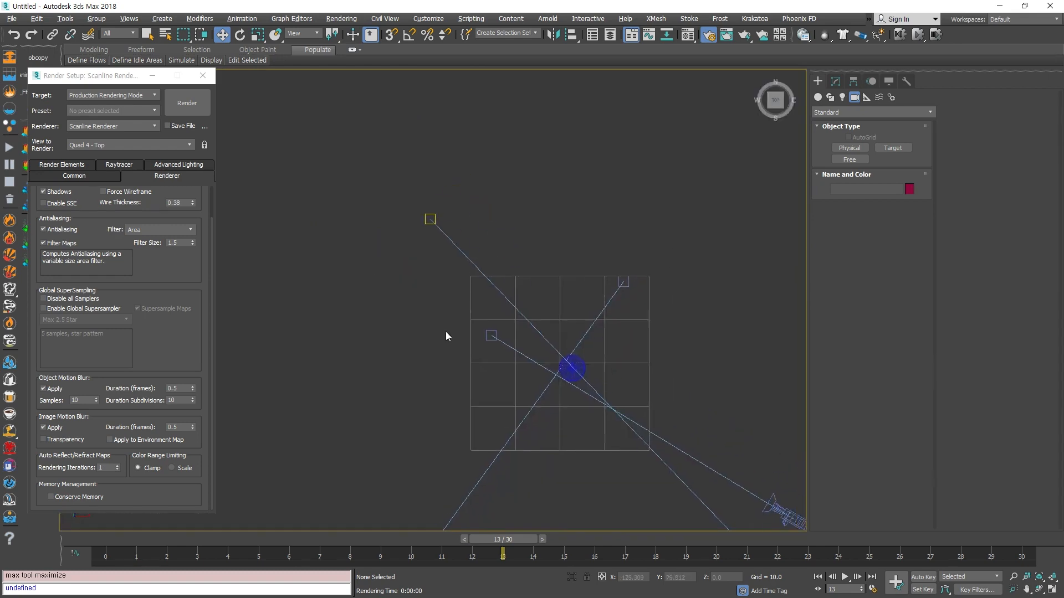
{"action": "left_click", "coordinate": [581, 375]}
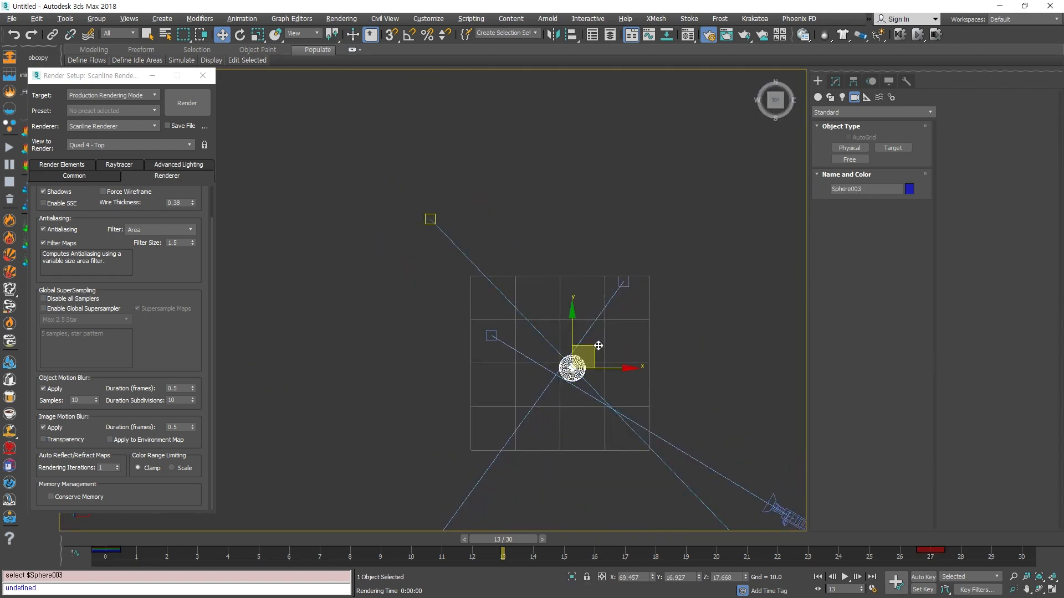
{"action": "left_click_drag", "start_coordinate": [596, 355], "coordinate": [550, 368], "text": "shift"}
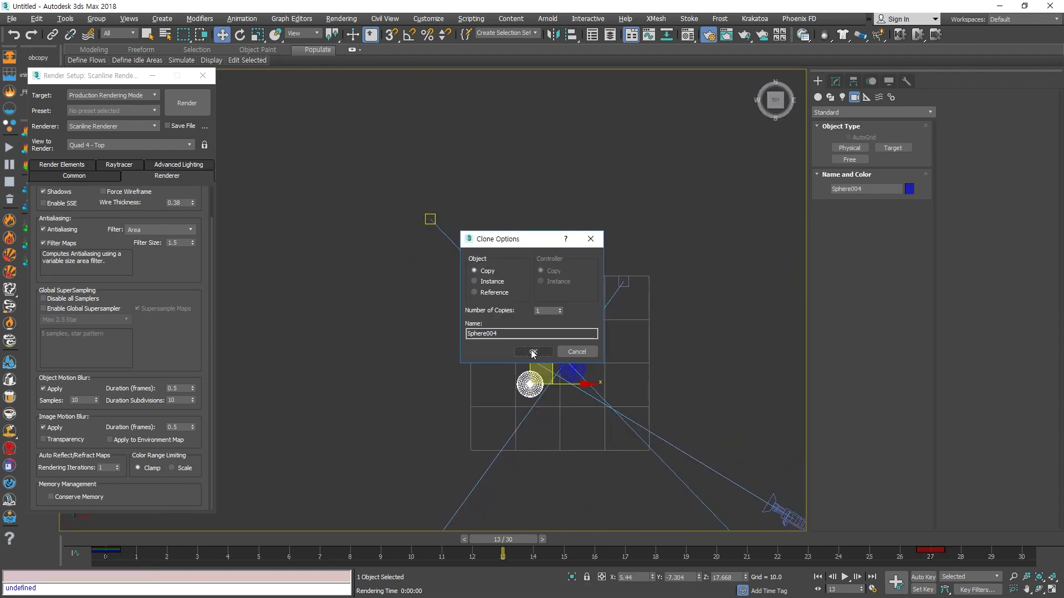
{"action": "left_click", "coordinate": [533, 353]}
- Restore the four-view layout with the whole scene out of isolation, and scrub the animation, ending at frame 13
{"action": "key", "text": "alt+w"}
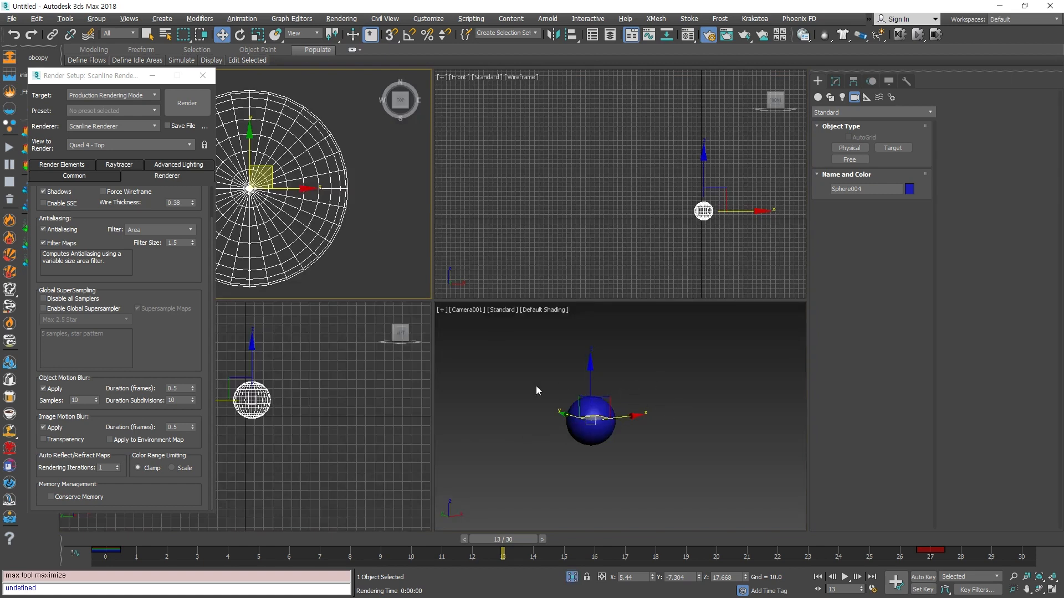
{"action": "left_click", "coordinate": [576, 575]}
{"action": "left_click", "coordinate": [711, 383]}
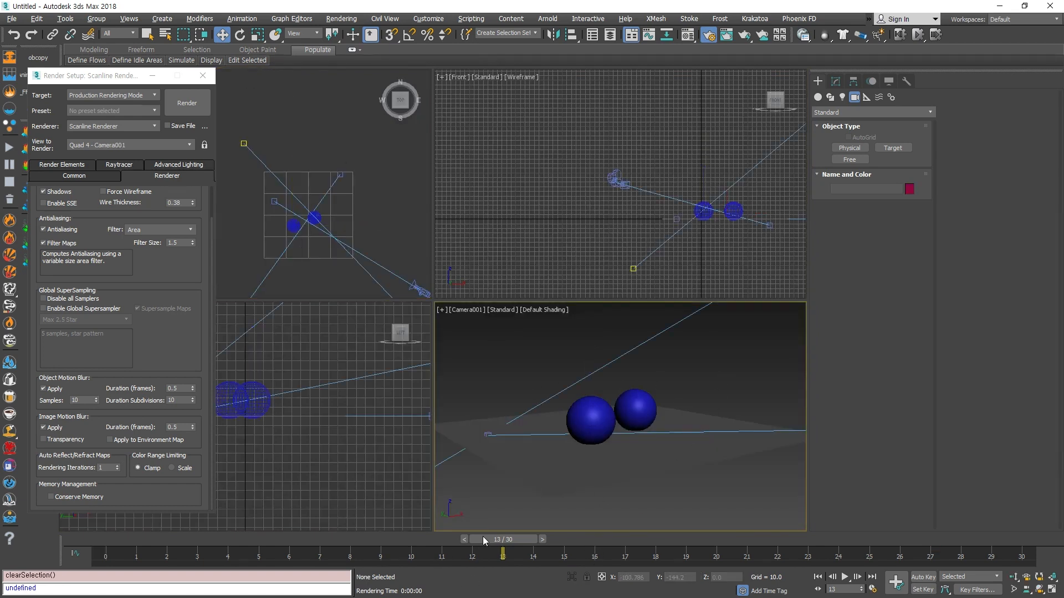
{"action": "left_click_drag", "start_coordinate": [483, 540], "coordinate": [507, 514]}
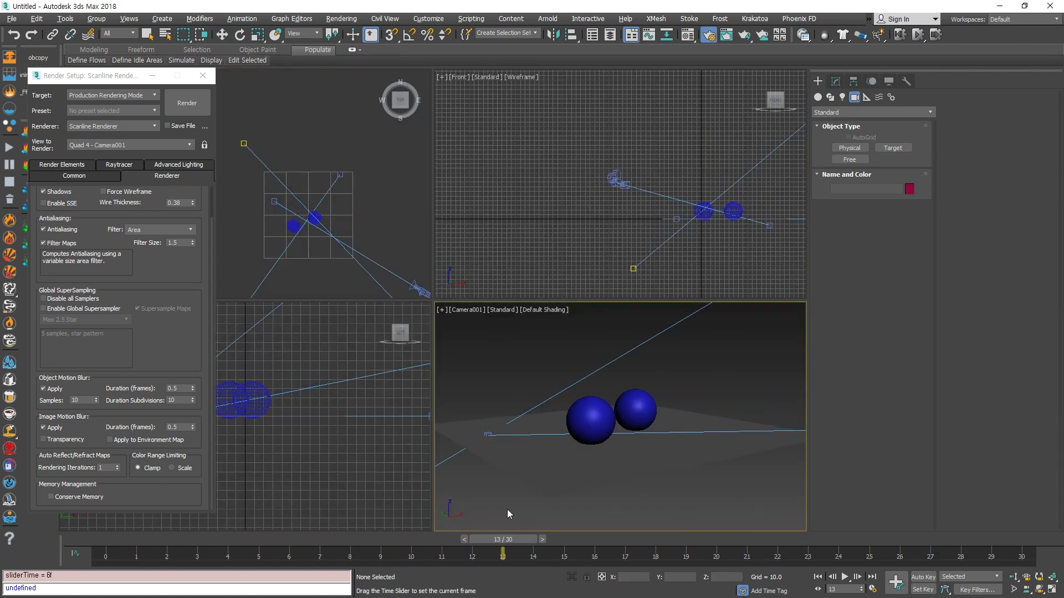
{"action": "key", "text": "w"}
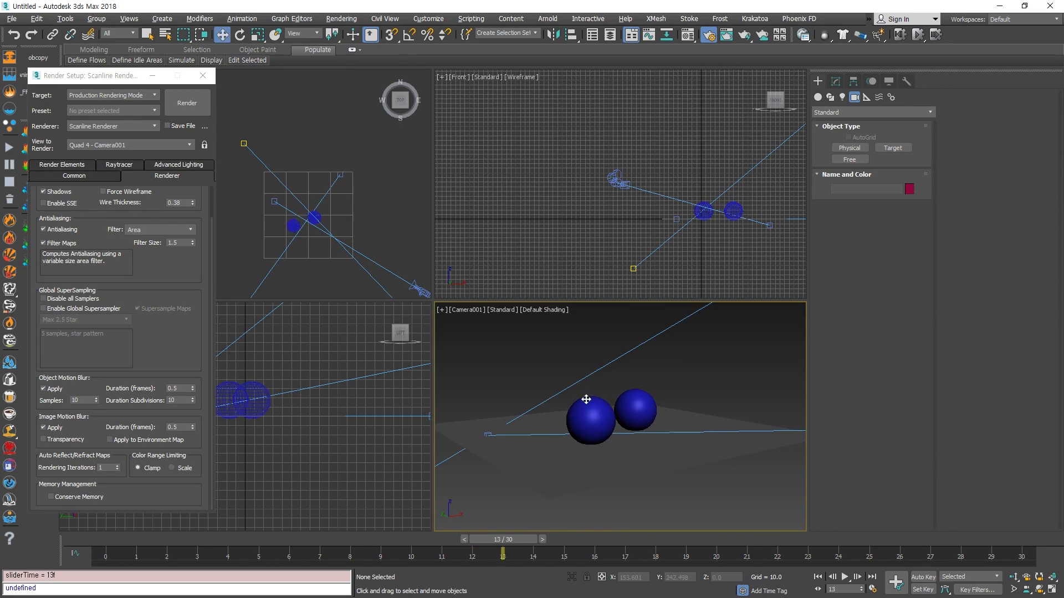
- Set the cloned front sphere's motion blur type to None and render the camera view for comparison
{"action": "left_click", "coordinate": [586, 398]}
{"action": "right_click", "coordinate": [586, 398]}
{"action": "left_click", "coordinate": [653, 493]}
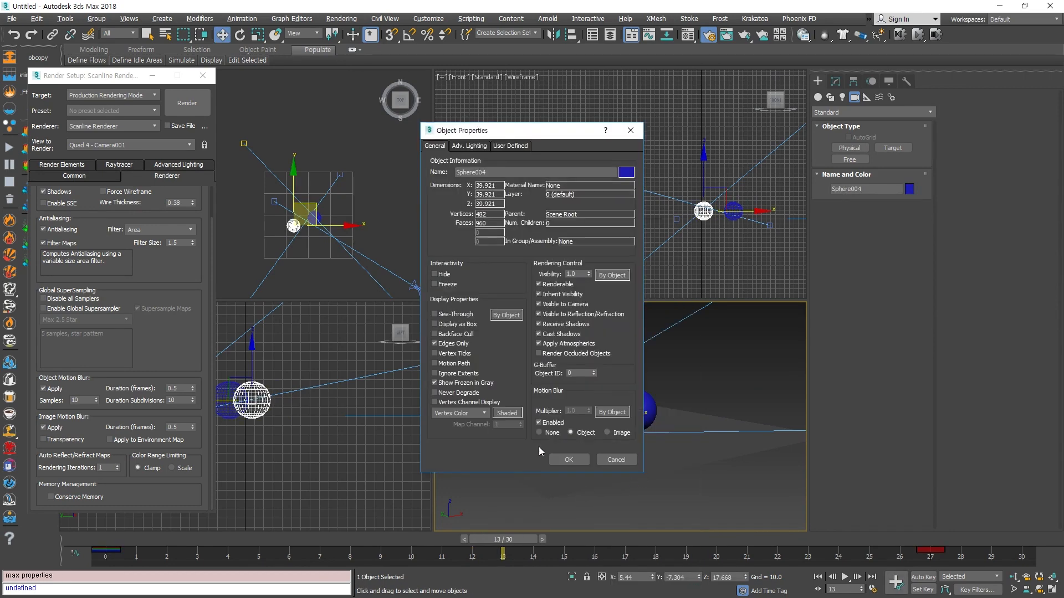
{"action": "left_click", "coordinate": [569, 460]}
{"action": "left_click", "coordinate": [746, 367]}
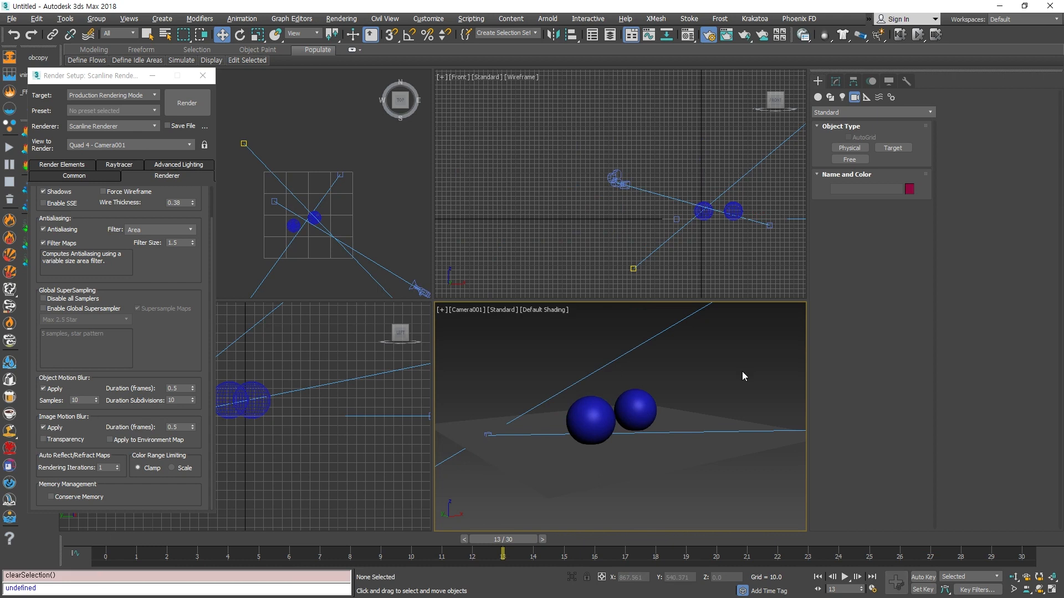
{"action": "key", "text": "F9"}
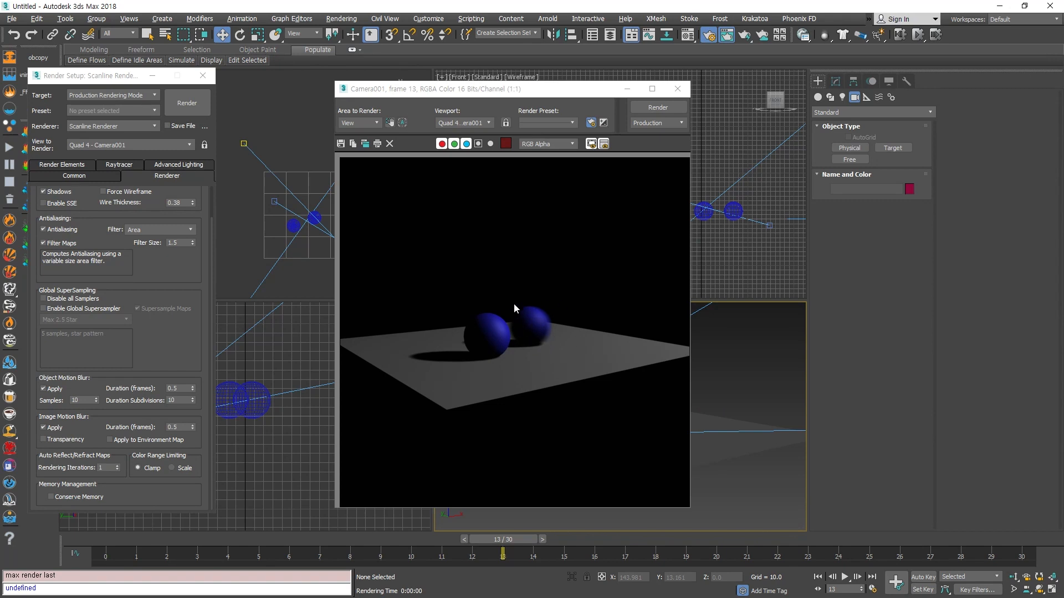
{"action": "left_click", "coordinate": [676, 89]}
- Change the front sphere's motion blur type to Object in its object properties
{"action": "left_click", "coordinate": [587, 422]}
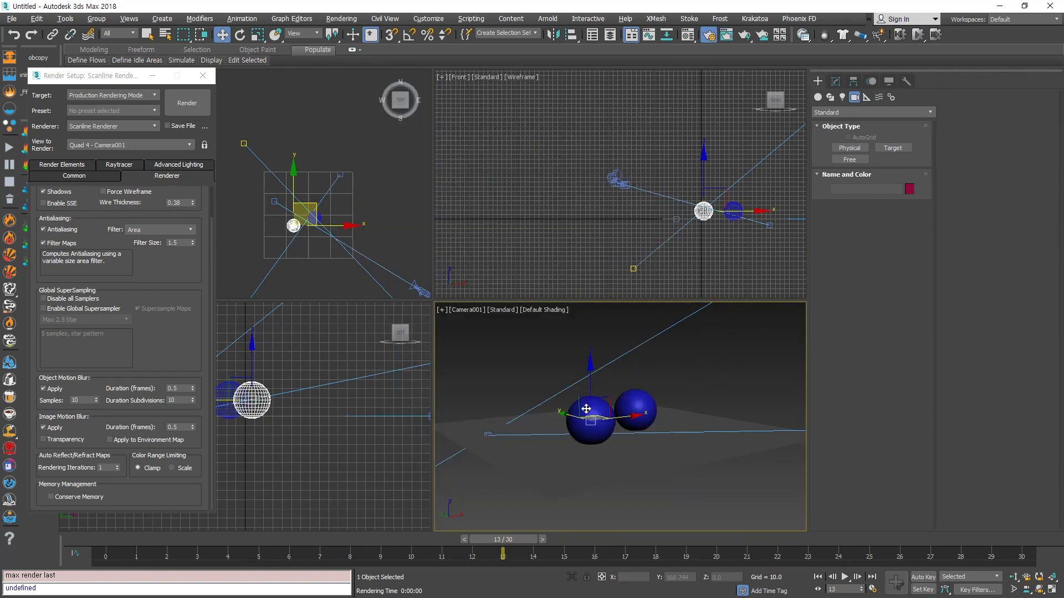
{"action": "right_click", "coordinate": [627, 424]}
{"action": "left_click", "coordinate": [620, 485]}
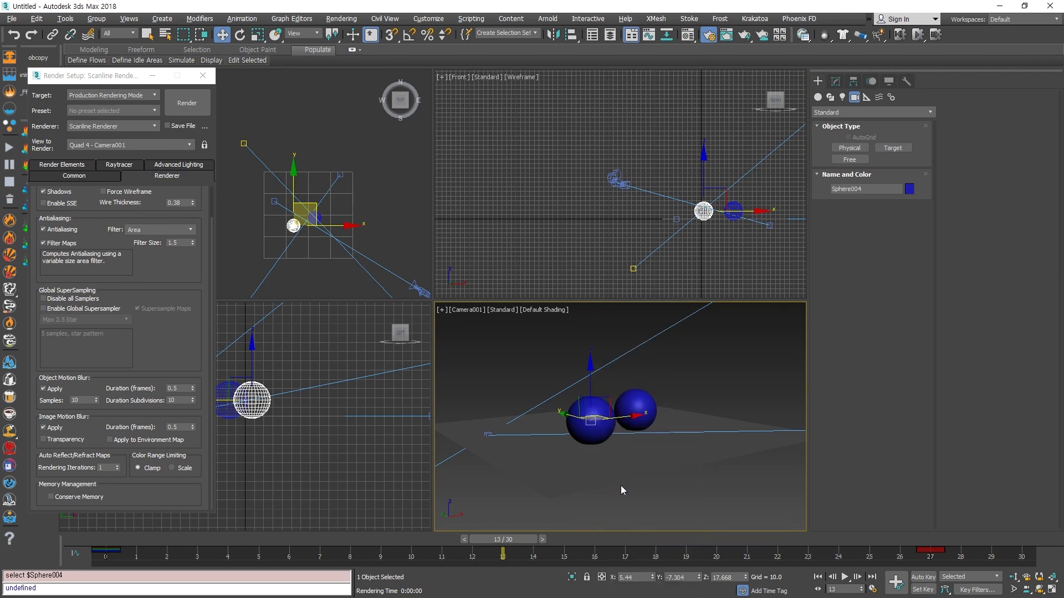
{"action": "left_click", "coordinate": [582, 433]}
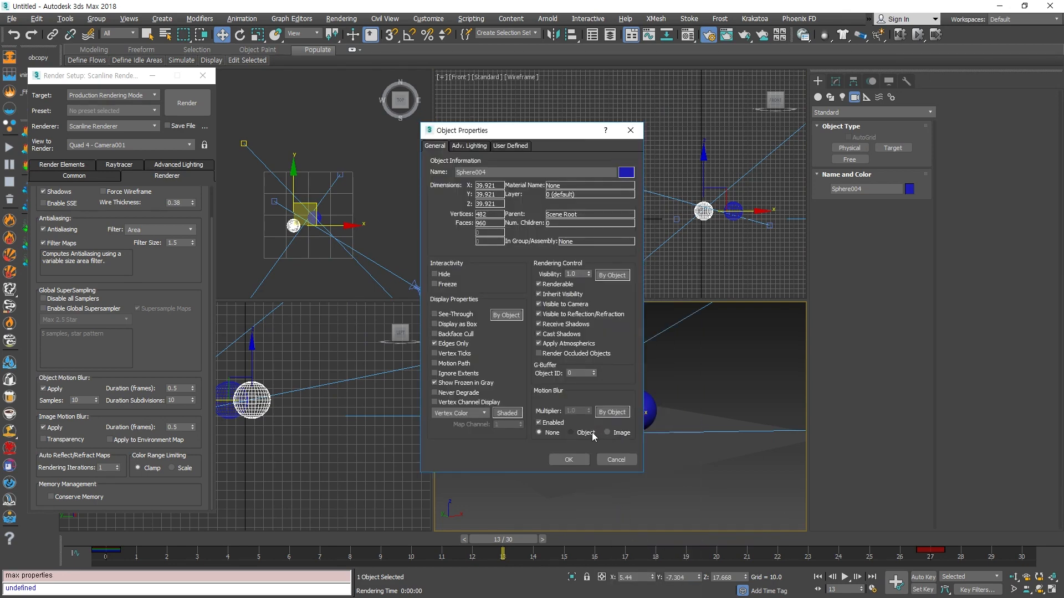
{"action": "left_click", "coordinate": [571, 460]}
{"action": "left_click", "coordinate": [744, 358]}
- Render frame 13 and compare the Object motion blur on both spheres up close
{"action": "key", "text": "F9"}
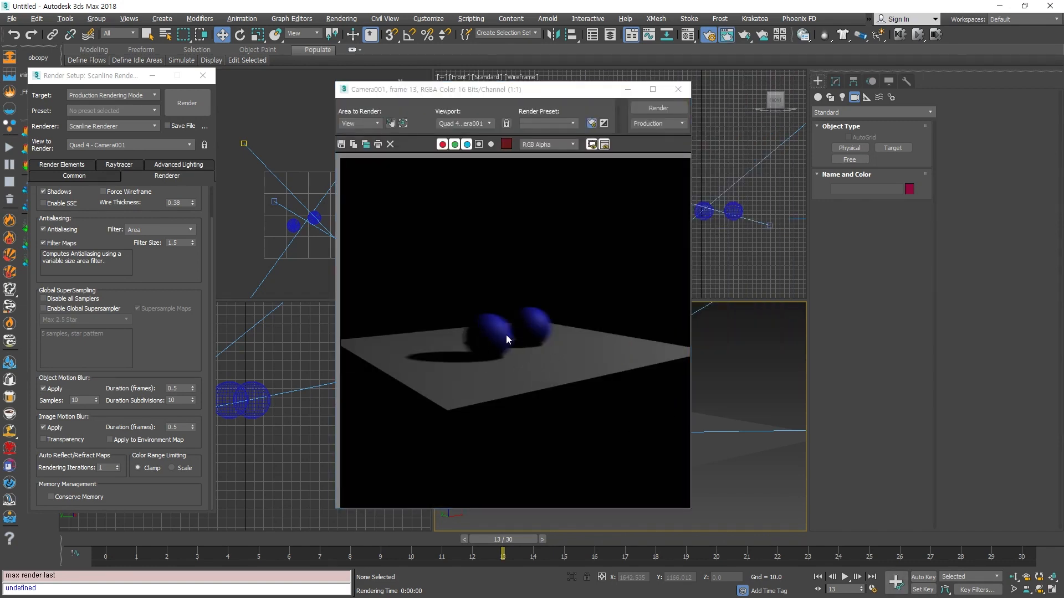
{"action": "scroll", "coordinate": [506, 335], "scroll_direction": "up", "scroll_amount": 2}
{"action": "scroll", "coordinate": [527, 358], "scroll_direction": "down", "scroll_amount": 1}
{"action": "scroll", "coordinate": [534, 316], "scroll_direction": "down", "scroll_amount": 1}
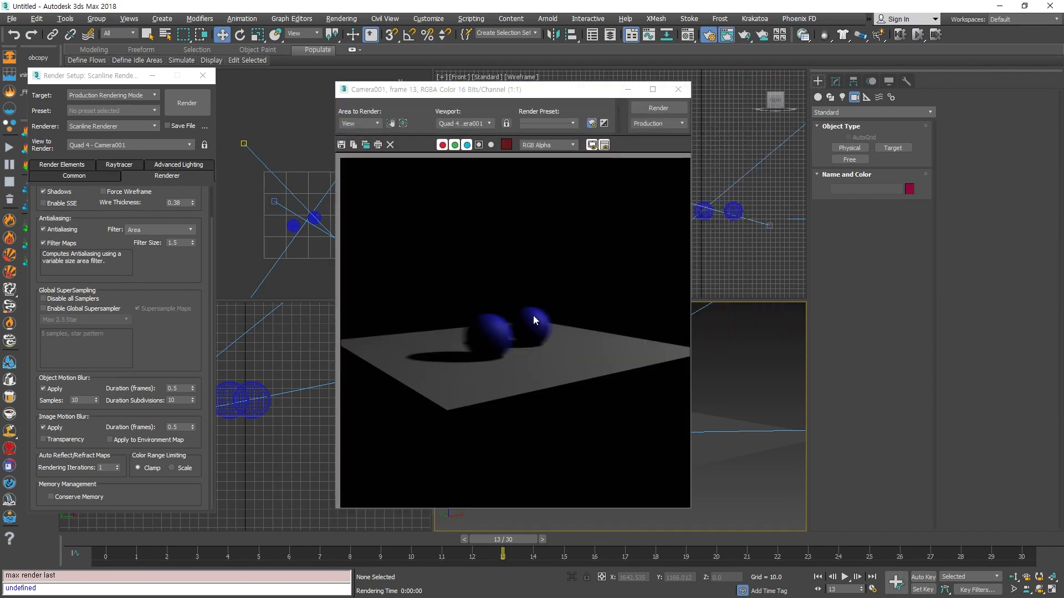
{"action": "left_click", "coordinate": [678, 90]}
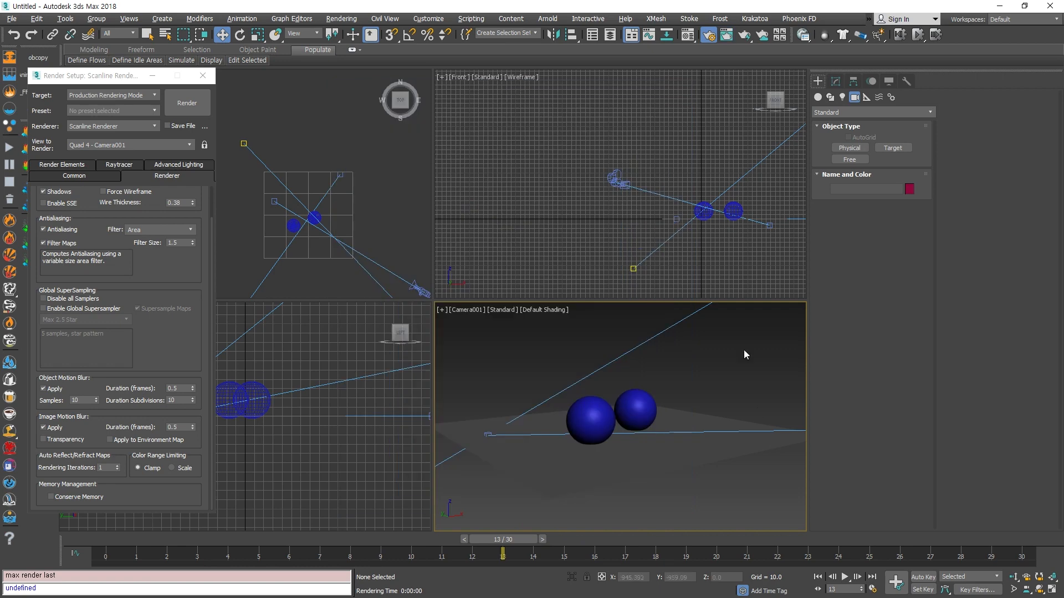
- Change the front sphere's motion blur type to Image in its object properties
{"action": "left_click", "coordinate": [583, 402]}
{"action": "right_click", "coordinate": [583, 401]}
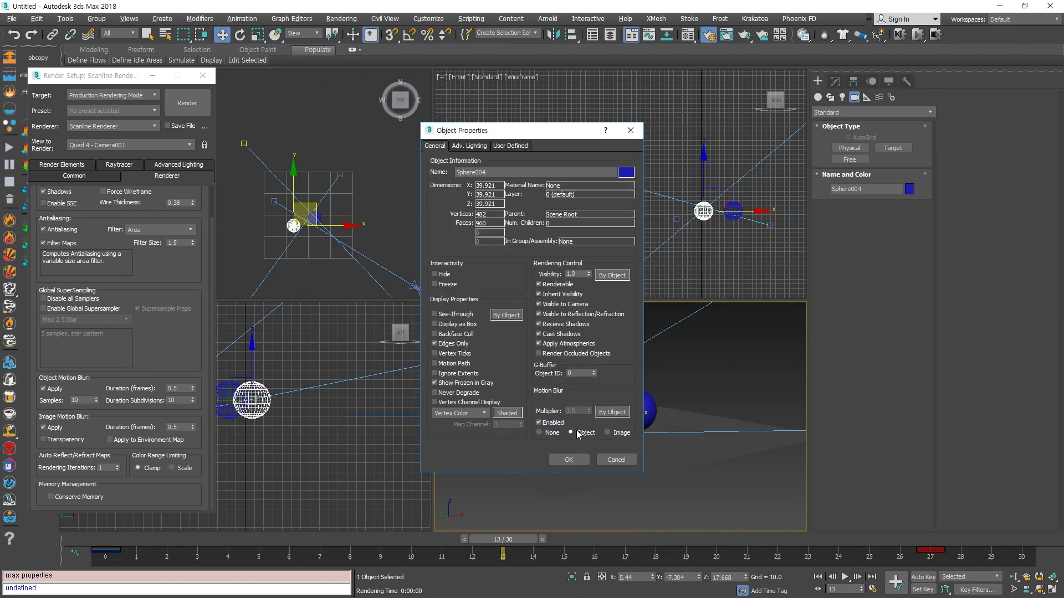
{"action": "left_click", "coordinate": [622, 433]}
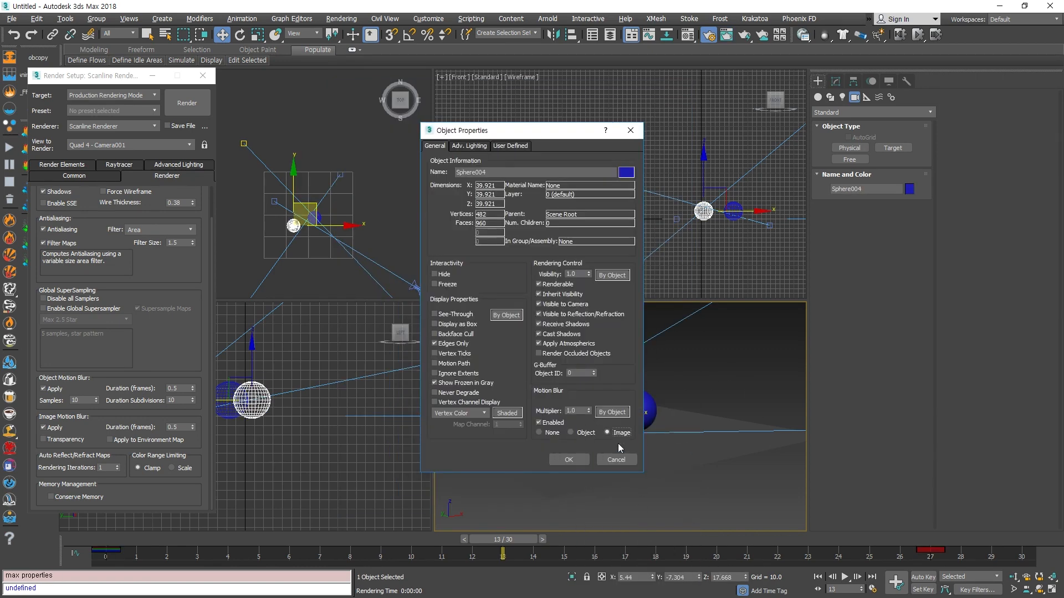
{"action": "left_click", "coordinate": [569, 460]}
{"action": "left_click", "coordinate": [706, 371]}
- Render frame 13 and compare the front sphere's Image motion blur with the rear sphere's Object motion blur
{"action": "key", "text": "shift+q"}
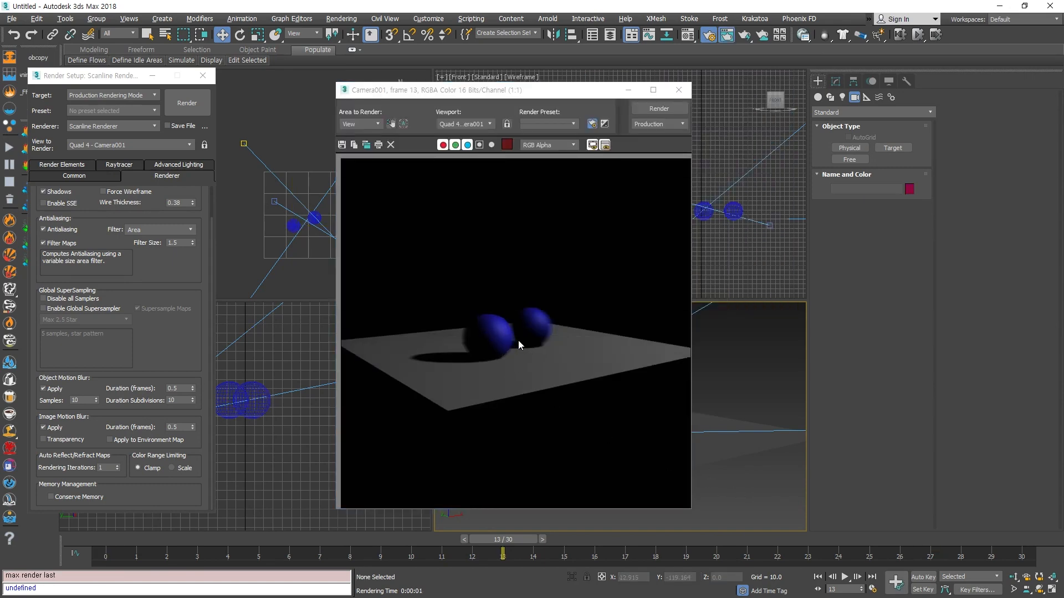
{"action": "scroll", "coordinate": [518, 350], "scroll_direction": "up", "scroll_amount": 2}
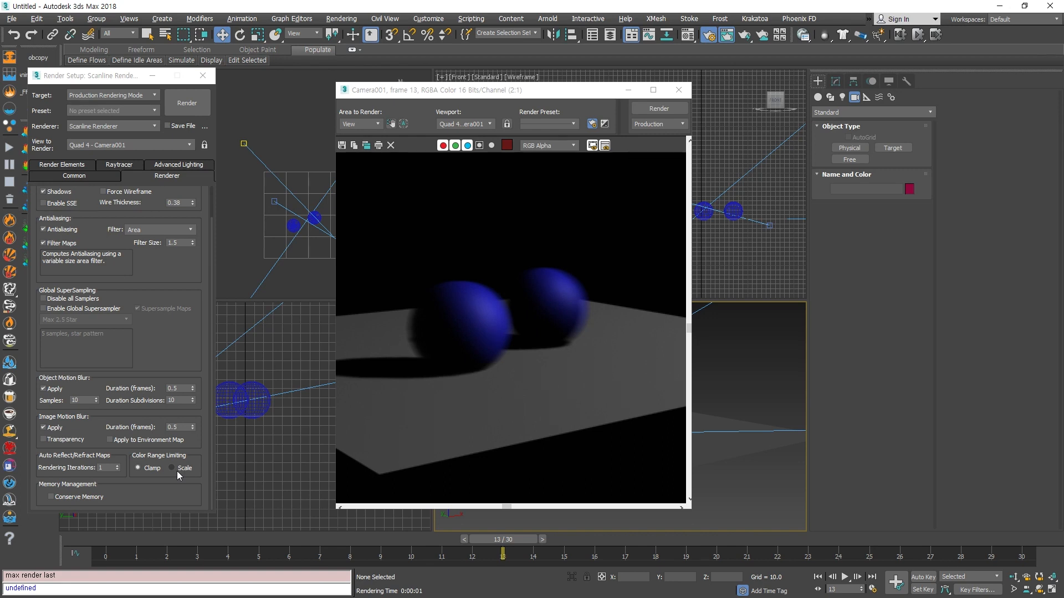
{"action": "scroll", "coordinate": [465, 366], "scroll_direction": "down", "scroll_amount": 2}
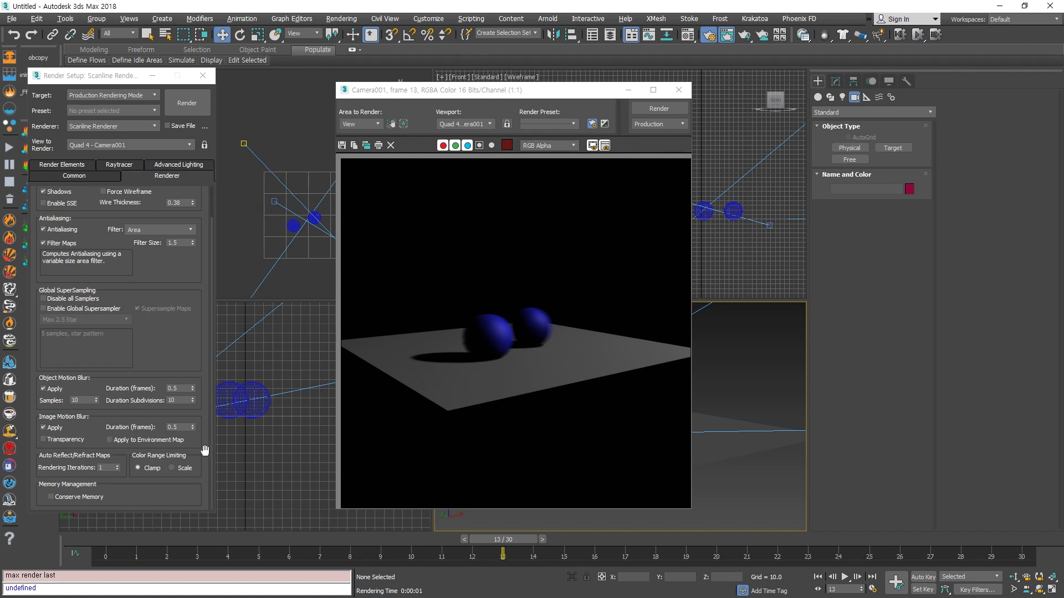
{"action": "left_click", "coordinate": [95, 427]}
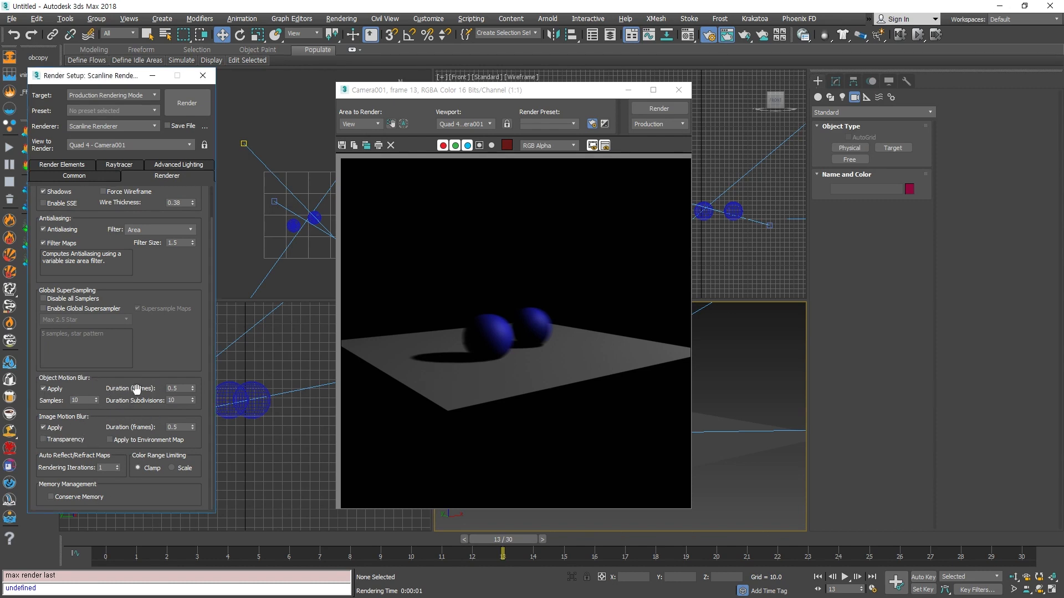
- Set the Scanline renderer's Object Motion Blur duration to 1 frame
{"action": "double_click", "coordinate": [187, 388]}
{"action": "left_click_drag", "start_coordinate": [543, 91], "coordinate": [404, 76]}
{"action": "left_click", "coordinate": [179, 393]}
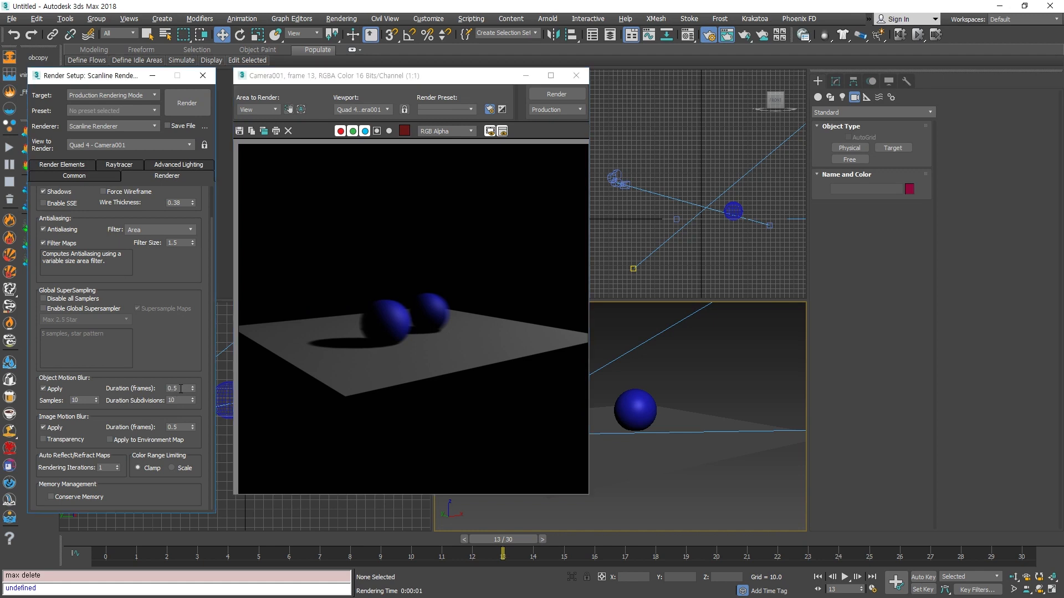
{"action": "left_click_drag", "start_coordinate": [180, 389], "coordinate": [106, 391]}
{"action": "type", "text": "1"}
{"action": "key", "text": "Return"}
- Render frame 13 from the camera and examine the sphere's Object motion blur up close
{"action": "left_click", "coordinate": [727, 358]}
{"action": "key", "text": "shift+q"}
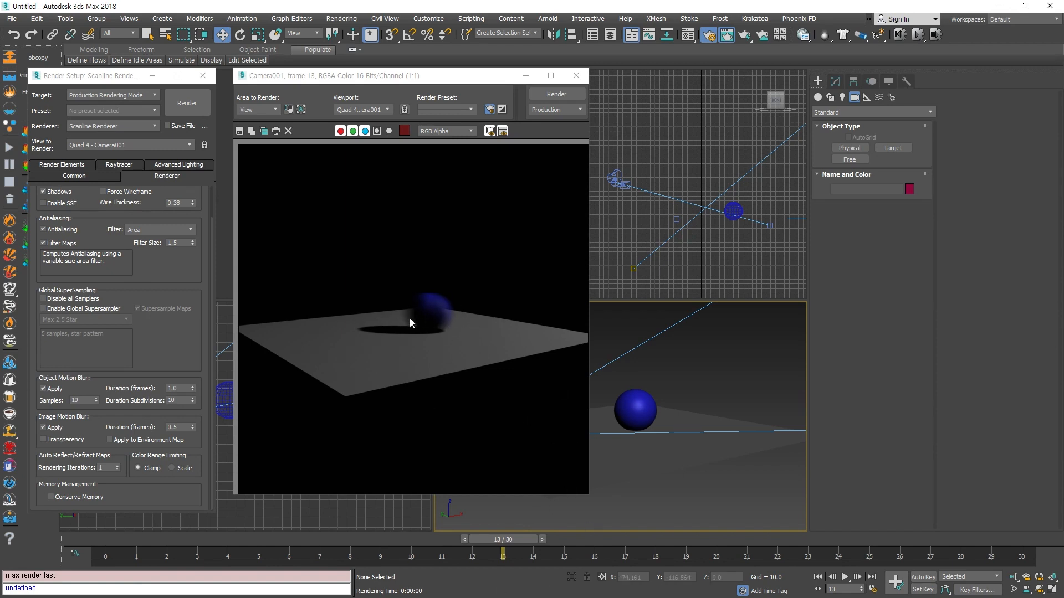
{"action": "scroll", "coordinate": [444, 316], "scroll_direction": "up", "scroll_amount": 2}
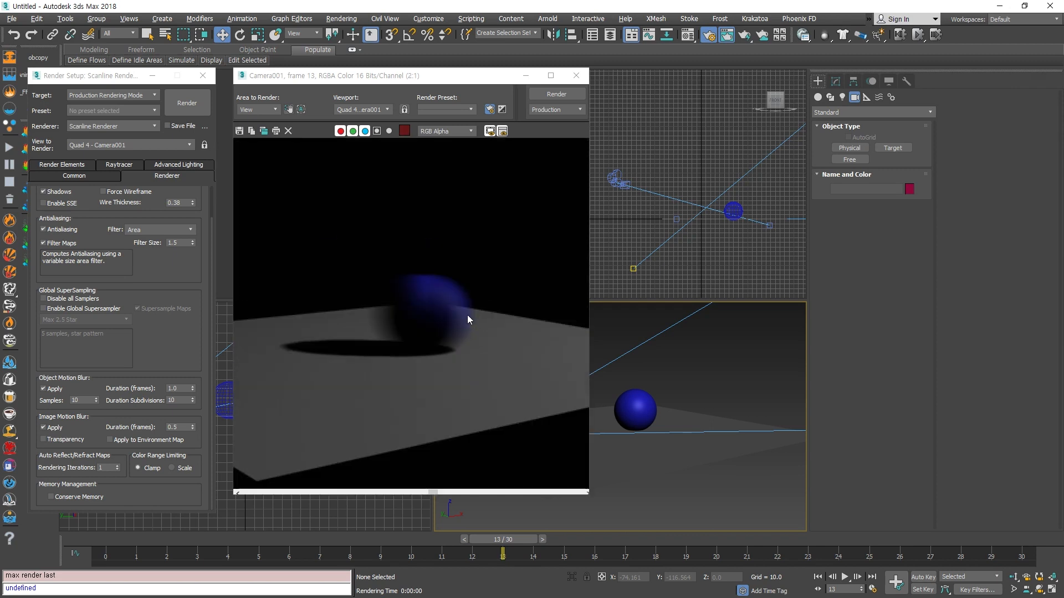
{"action": "scroll", "coordinate": [460, 324], "scroll_direction": "up", "scroll_amount": 2}
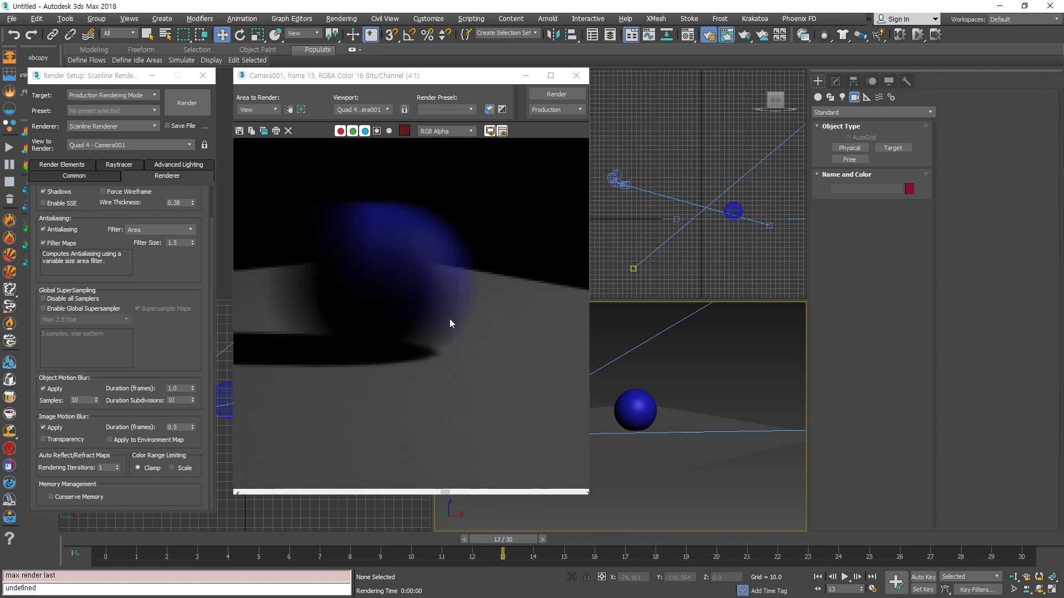
{"action": "scroll", "coordinate": [485, 313], "scroll_direction": "down", "scroll_amount": 1}
{"action": "scroll", "coordinate": [486, 309], "scroll_direction": "up", "scroll_amount": 1}
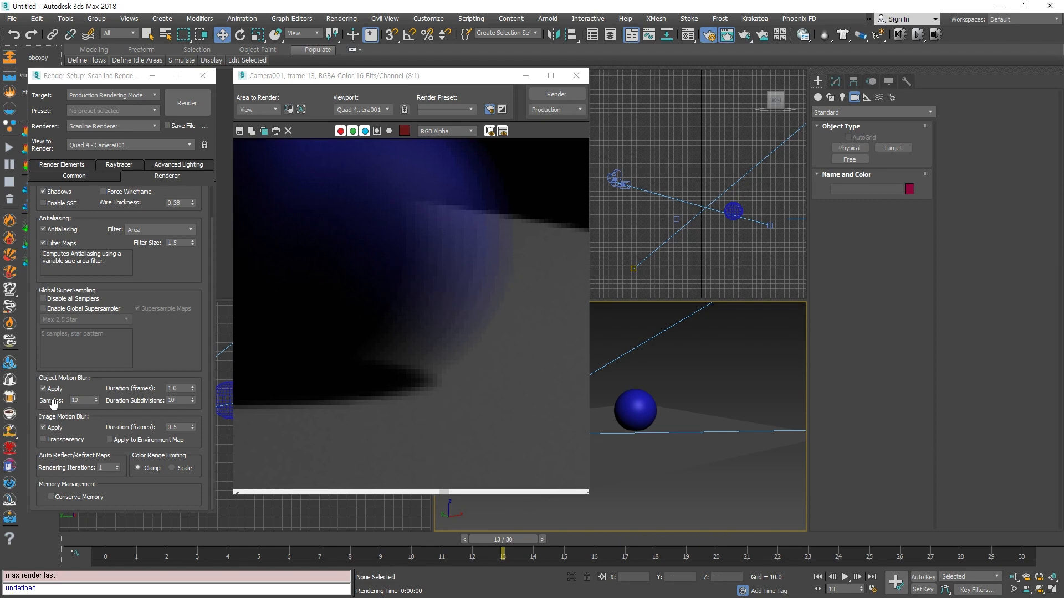
- Set the Object Motion Blur samples and duration subdivisions to 32, and re-render frame 13 to inspect the blur
{"action": "left_click", "coordinate": [87, 400]}
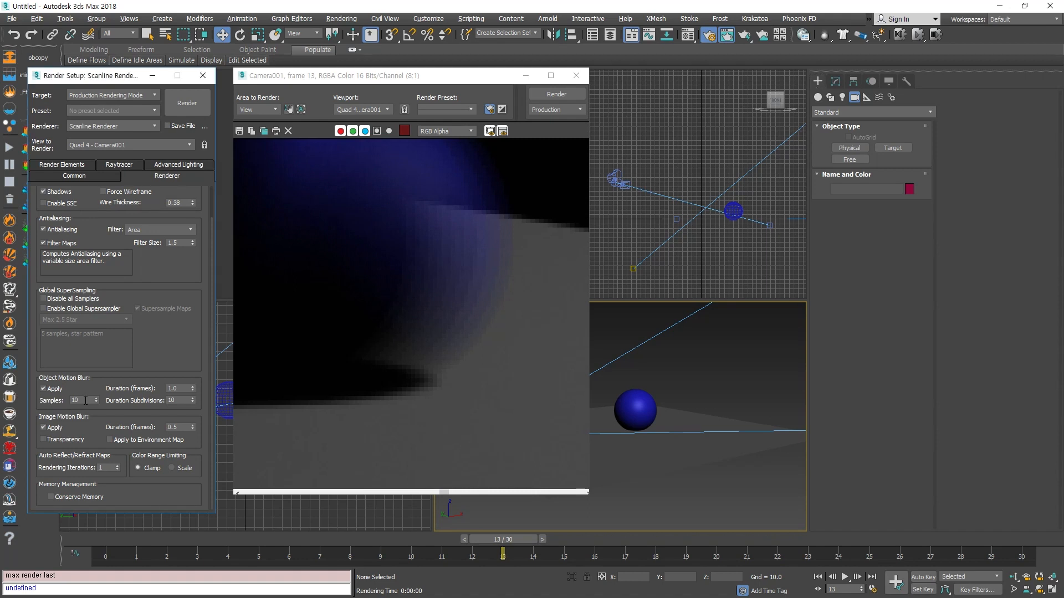
{"action": "double_click", "coordinate": [86, 400]}
{"action": "key", "text": "Return"}
{"action": "left_click", "coordinate": [685, 382]}
{"action": "key", "text": "F9"}
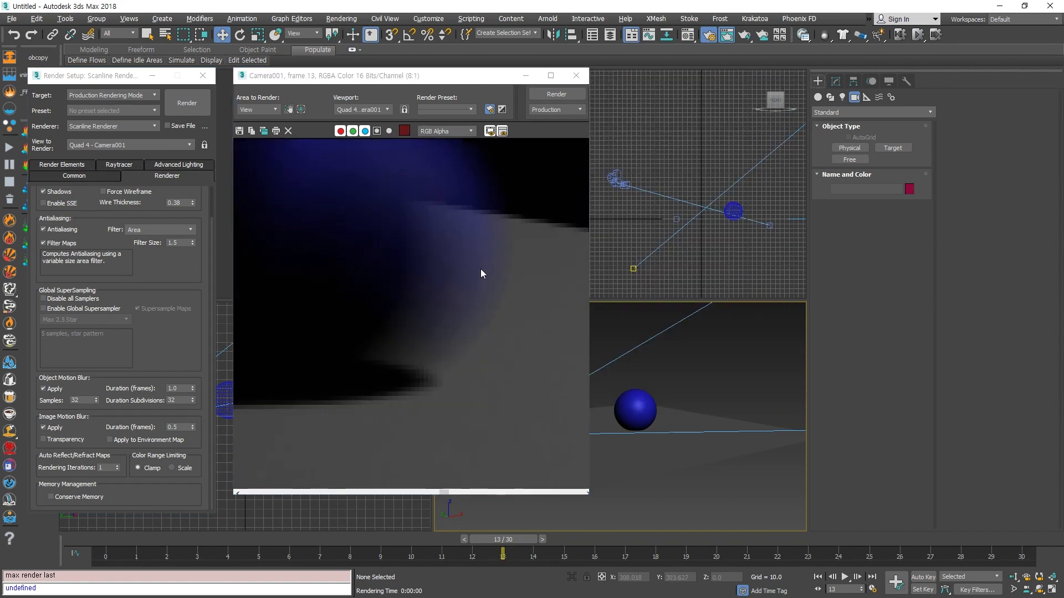
{"action": "scroll", "coordinate": [442, 327], "scroll_direction": "down", "scroll_amount": 3}
{"action": "scroll", "coordinate": [437, 322], "scroll_direction": "up", "scroll_amount": 1}
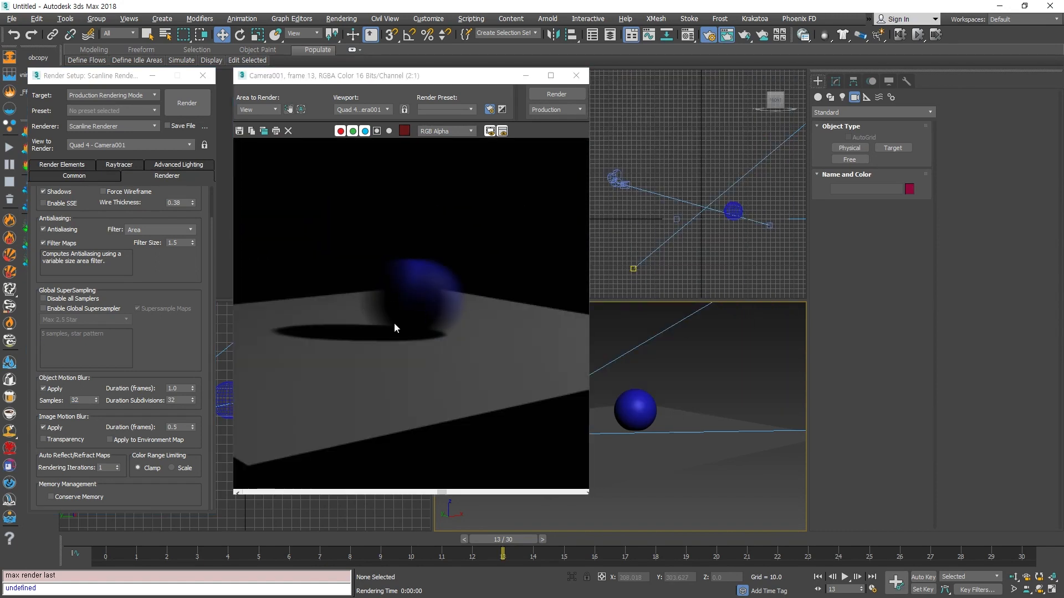
- Lower the Object Motion Blur samples to 10 with 32 duration subdivisions, and re-render frame 13 for a close look
{"action": "left_click", "coordinate": [80, 400]}
{"action": "double_click", "coordinate": [81, 400]}
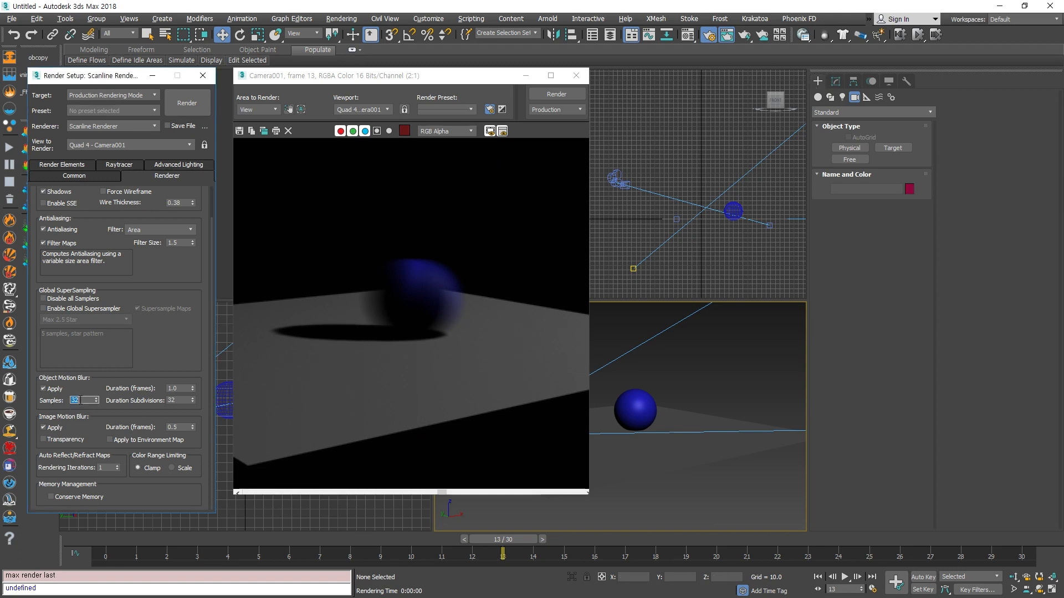
{"action": "type", "text": "10"}
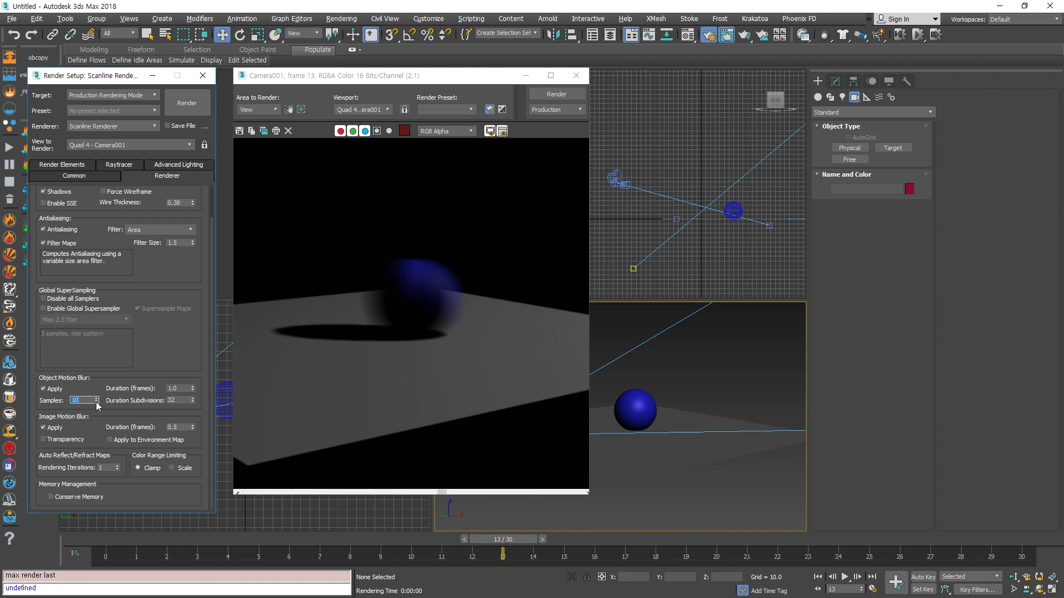
{"action": "scroll", "coordinate": [125, 428], "scroll_direction": "up", "scroll_amount": 1}
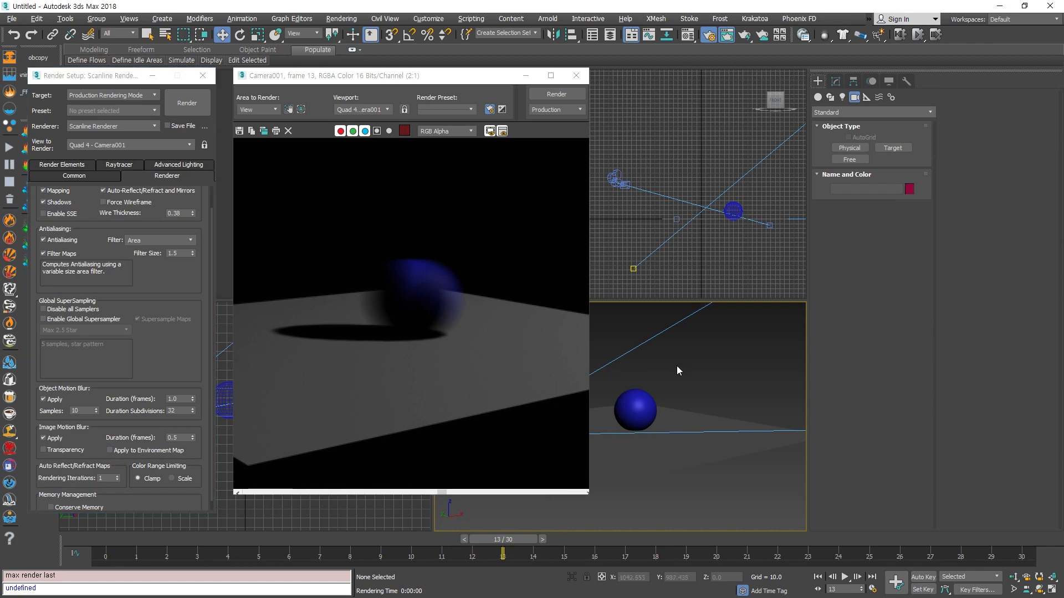
{"action": "key", "text": "F9"}
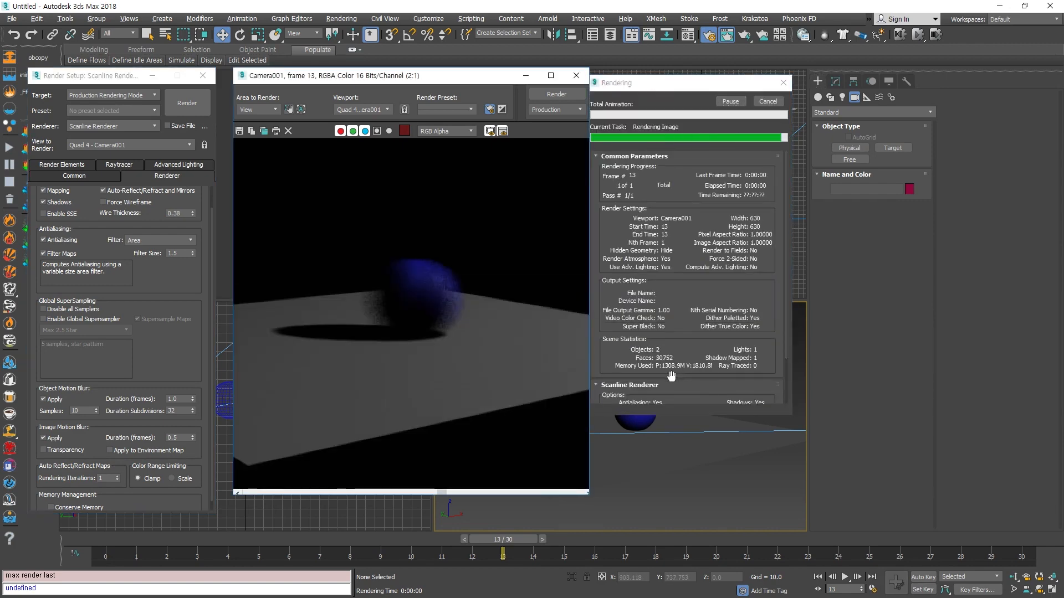
{"action": "scroll", "coordinate": [429, 315], "scroll_direction": "up", "scroll_amount": 2}
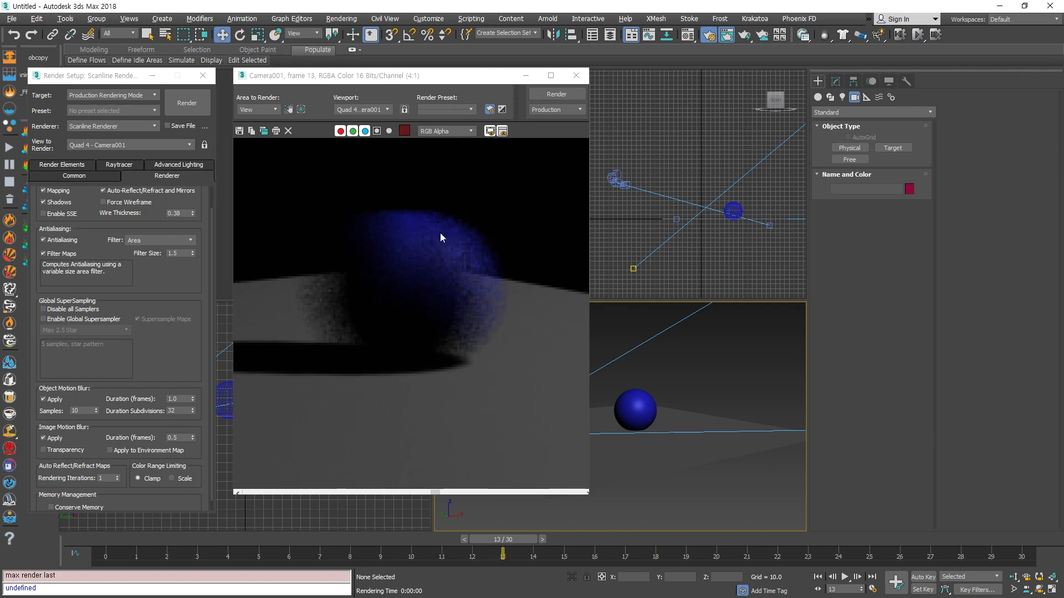
- Set the Object Motion Blur duration subdivisions to 1 and re-render frame 13 to view the whole plane
{"action": "double_click", "coordinate": [181, 411]}
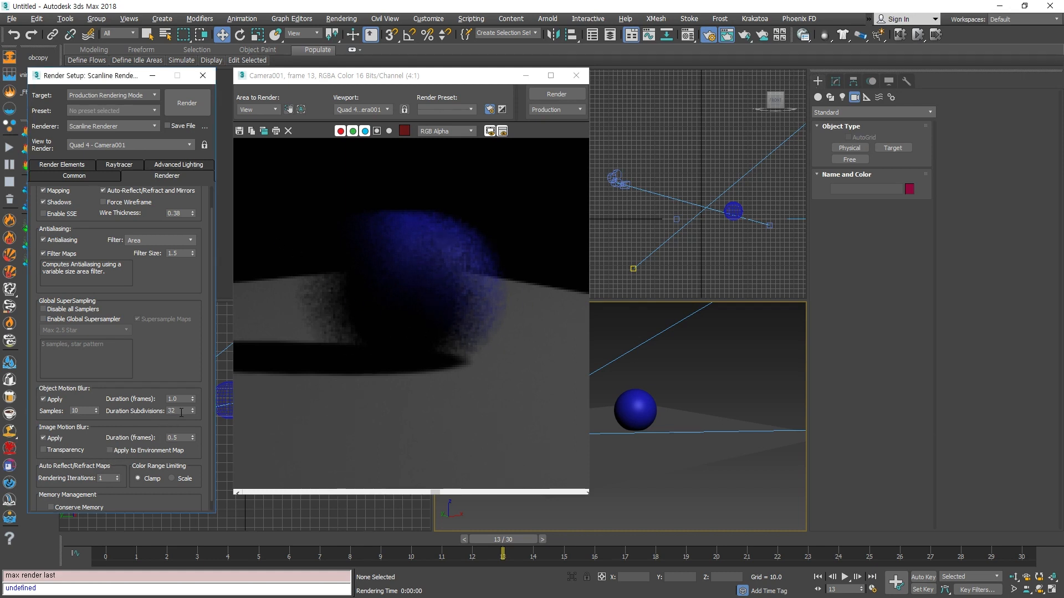
{"action": "type", "text": "1"}
{"action": "left_click", "coordinate": [685, 368]}
{"action": "key", "text": "F9"}
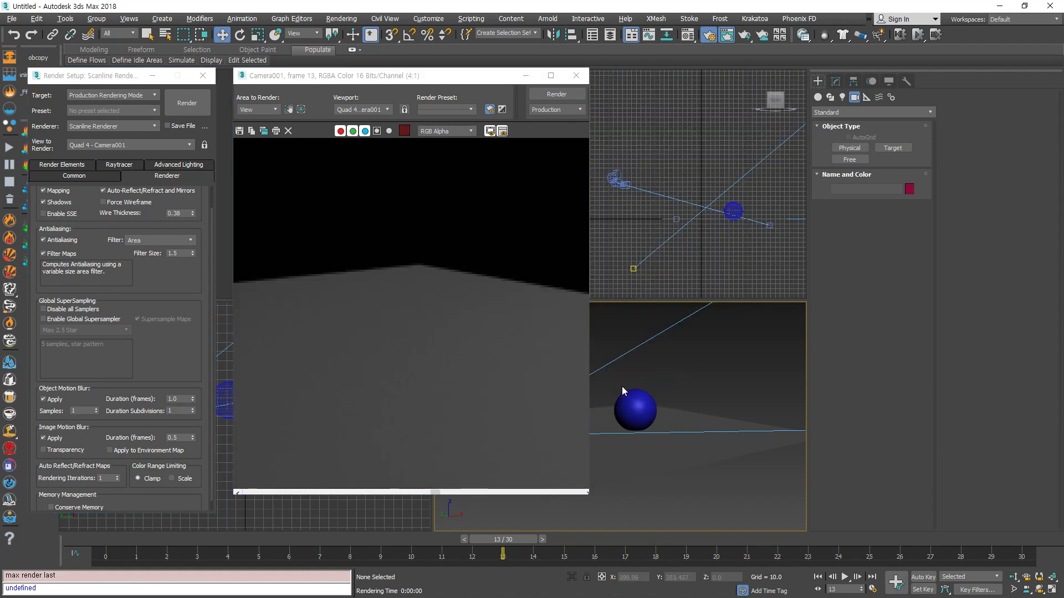
{"action": "scroll", "coordinate": [419, 347], "scroll_direction": "down", "scroll_amount": 4}
{"action": "scroll", "coordinate": [428, 347], "scroll_direction": "up", "scroll_amount": 1}
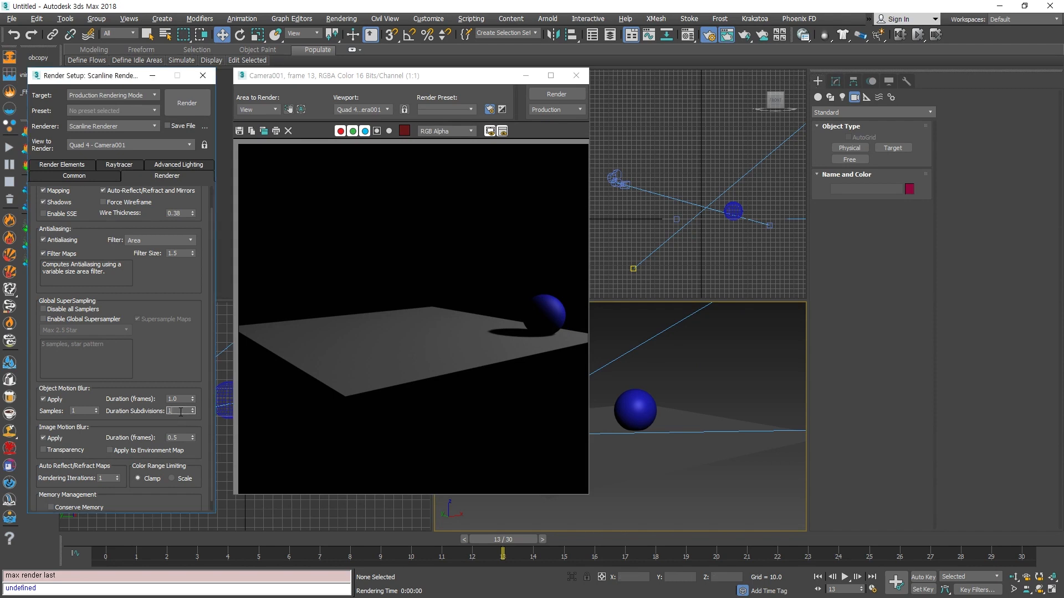
- Set the Object Motion Blur samples and duration subdivisions to 10, and re-render frame 13 to inspect the sphere
{"action": "left_click", "coordinate": [83, 411]}
{"action": "type", "text": "0"}
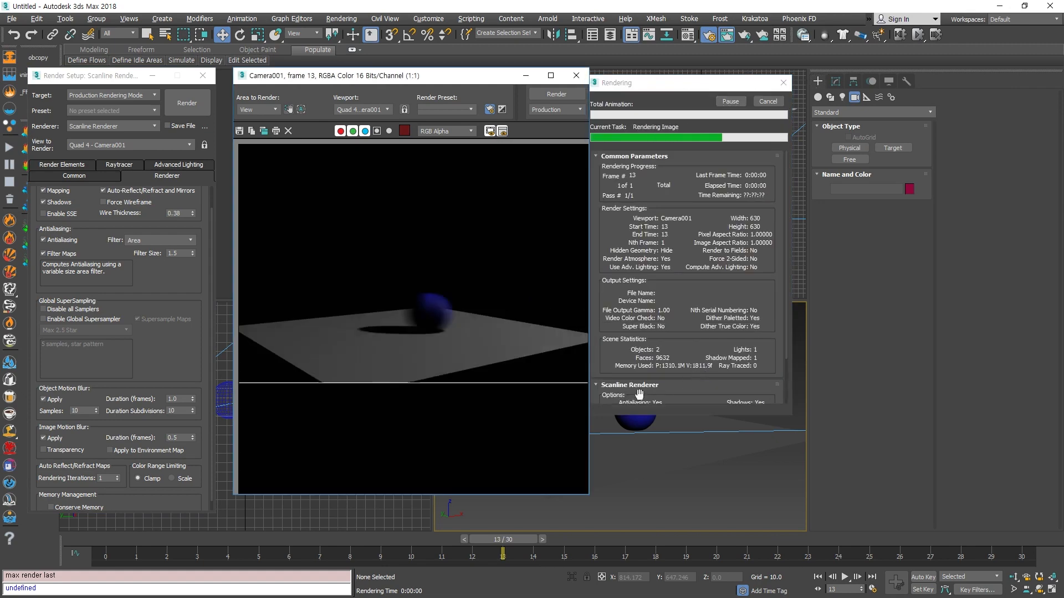
{"action": "scroll", "coordinate": [408, 311], "scroll_direction": "up", "scroll_amount": 3}
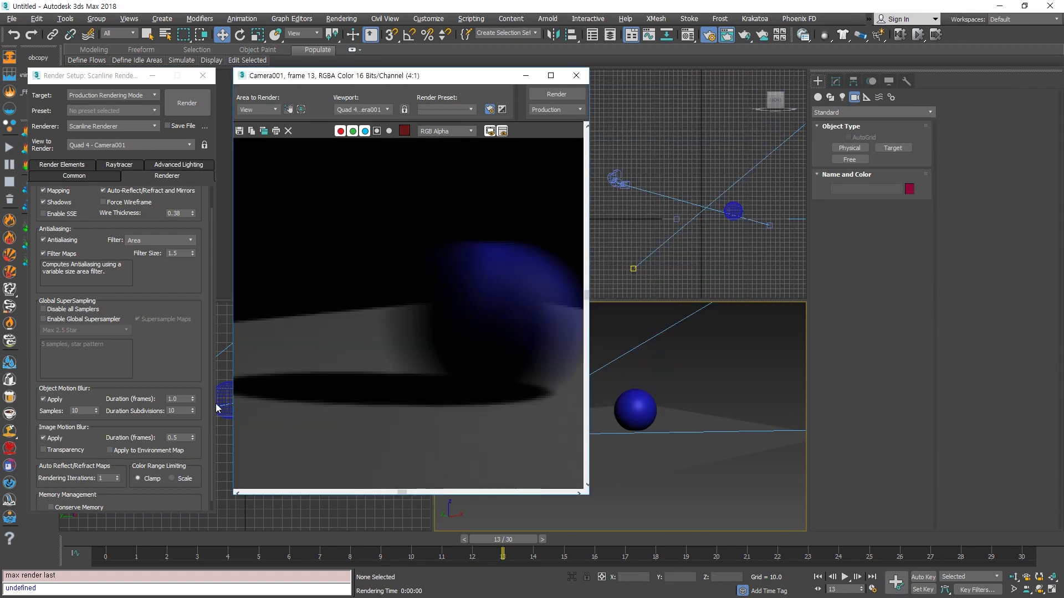
{"action": "middle_click_drag", "start_coordinate": [440, 369], "coordinate": [361, 388]}
- Re-render frame 13 with the duration subdivisions at 14, and again with the Object Motion Blur samples raised to 32
{"action": "left_click", "coordinate": [192, 409]}
{"action": "left_click", "coordinate": [192, 408]}
{"action": "left_click", "coordinate": [192, 408]}
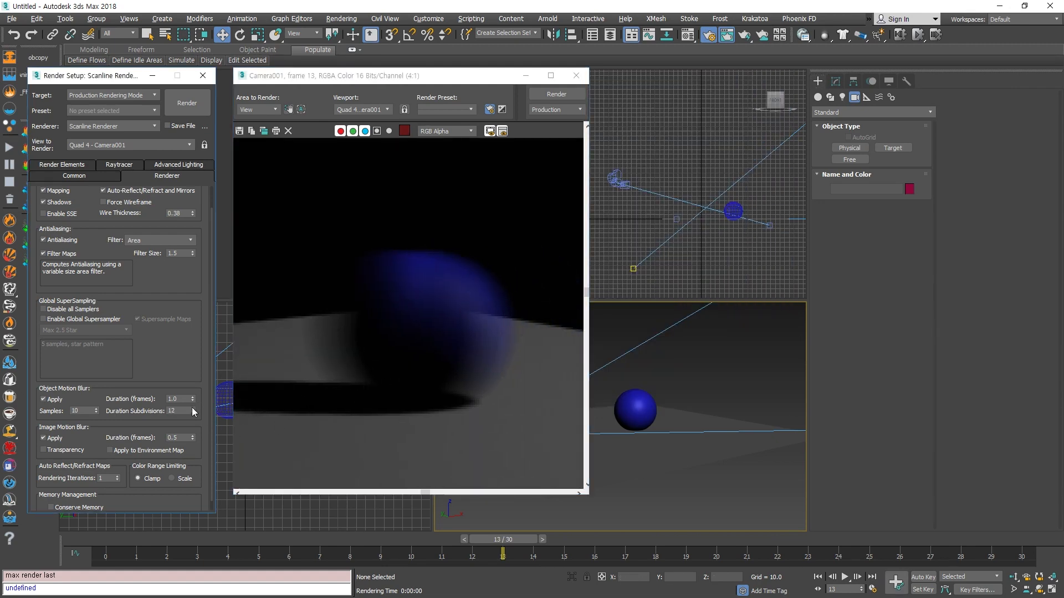
{"action": "left_click", "coordinate": [192, 408]}
{"action": "key", "text": "F9"}
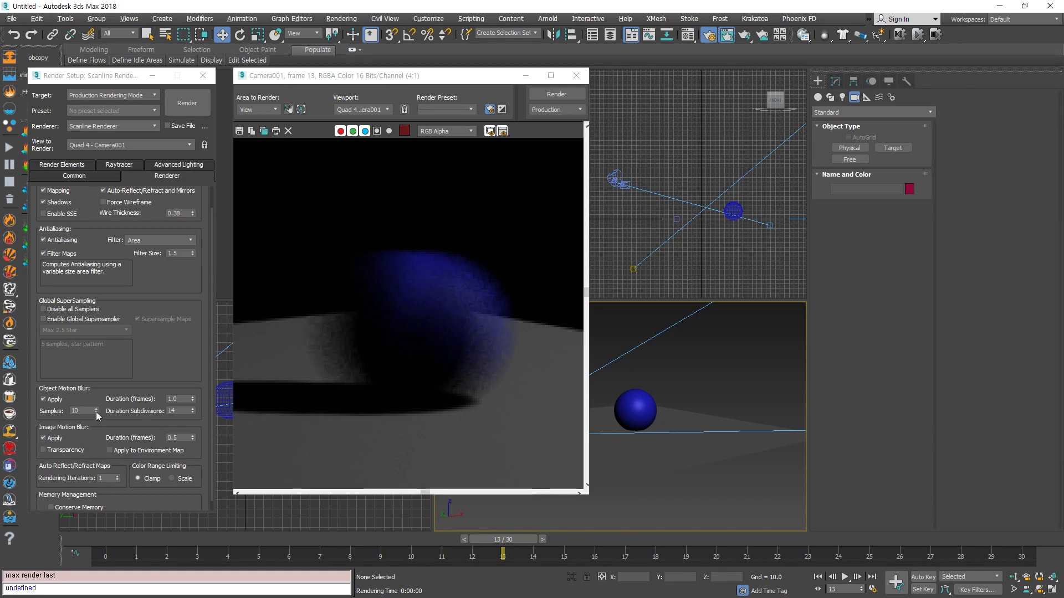
{"action": "left_click_drag", "start_coordinate": [96, 410], "coordinate": [105, 310]}
{"action": "key", "text": "shift+q"}
- Set the Object Motion Blur samples to 10 and duration subdivisions to 12, and re-render frame 13
{"action": "left_click", "coordinate": [85, 410]}
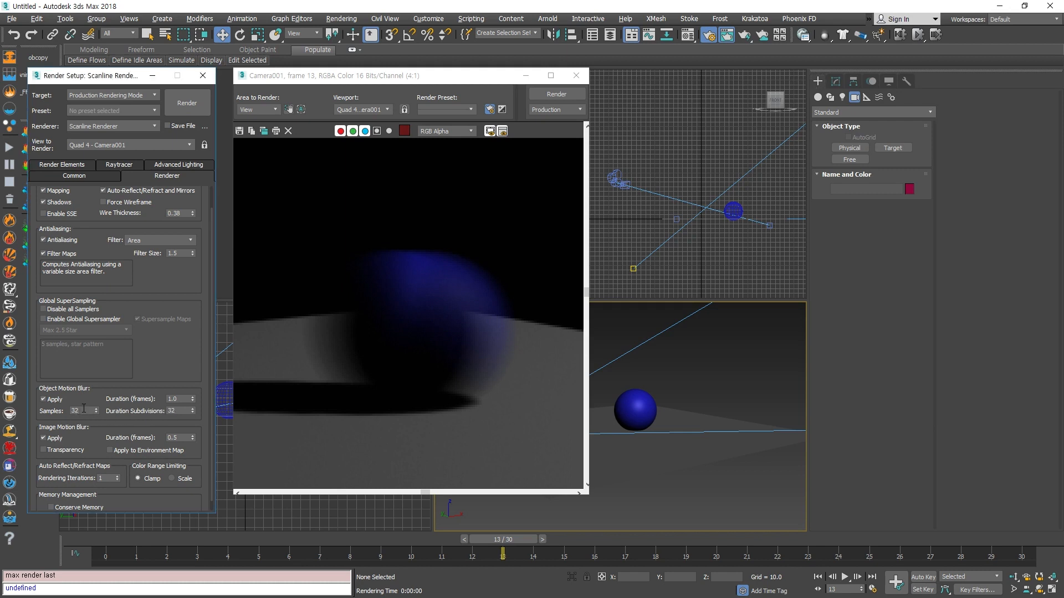
{"action": "double_click", "coordinate": [85, 411]}
{"action": "type", "text": "10"}
{"action": "double_click", "coordinate": [181, 411]}
{"action": "type", "text": "9"}
{"action": "key", "text": "Return"}
{"action": "double_click", "coordinate": [83, 411]}
{"action": "left_click", "coordinate": [193, 409]}
{"action": "left_click", "coordinate": [193, 409]}
{"action": "key", "text": "F9"}
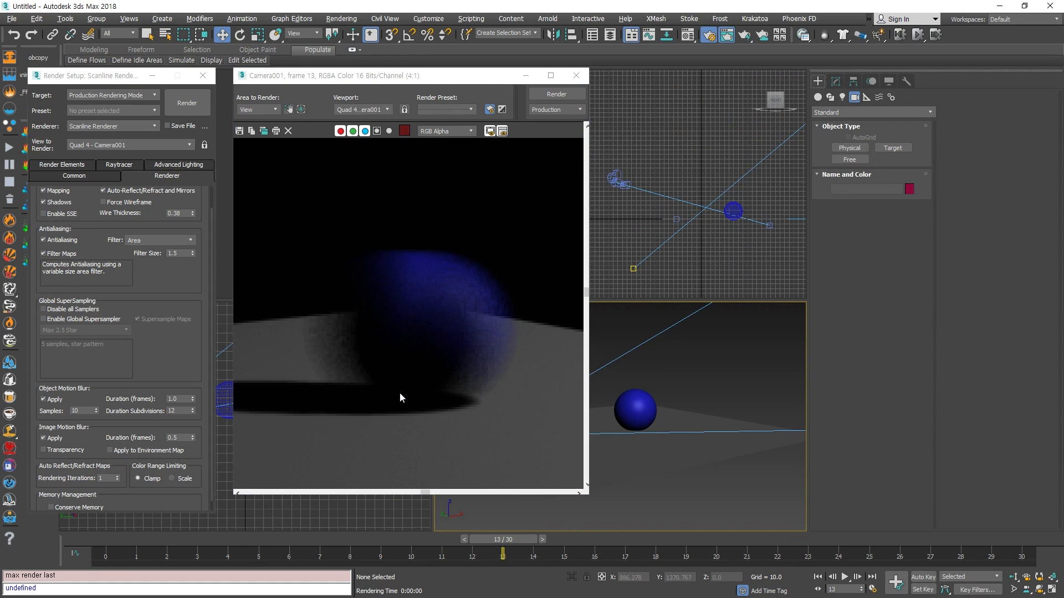
- Set the Object Motion Blur duration subdivisions to 15 and re-render frame 13 to examine the blur grain
{"action": "left_click", "coordinate": [183, 411]}
{"action": "key", "text": "F9"}
{"action": "left_click", "coordinate": [179, 411]}
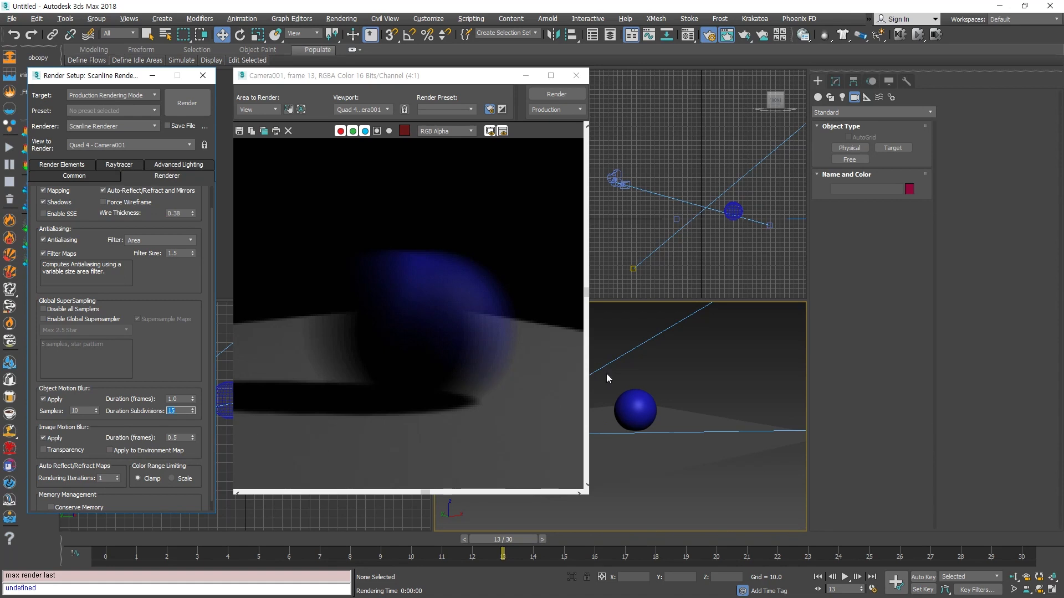
{"action": "left_click", "coordinate": [710, 365]}
{"action": "key", "text": "F9"}
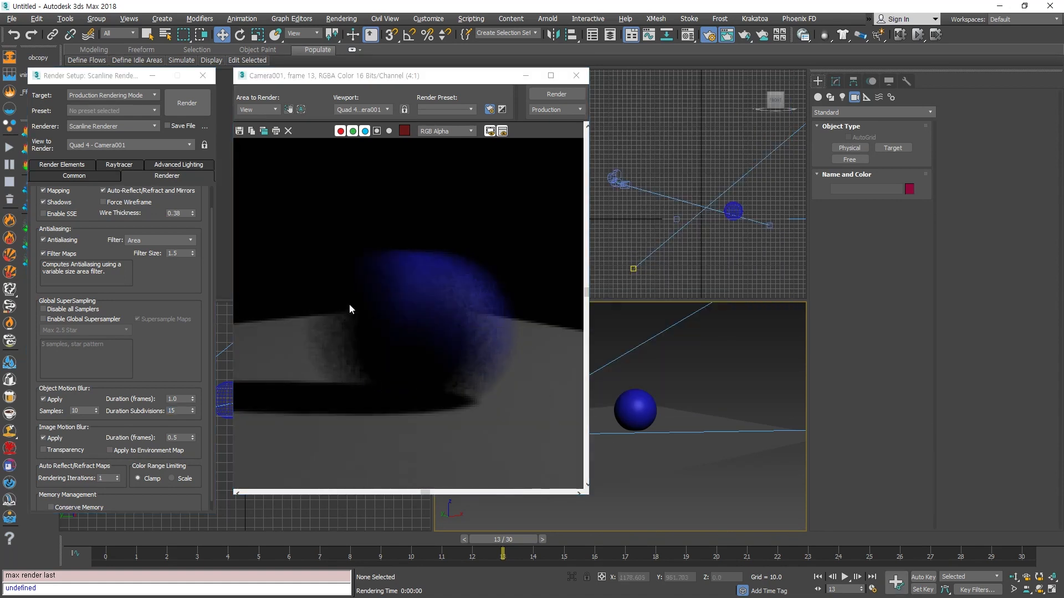
{"action": "scroll", "coordinate": [478, 337], "scroll_direction": "down", "scroll_amount": 3}
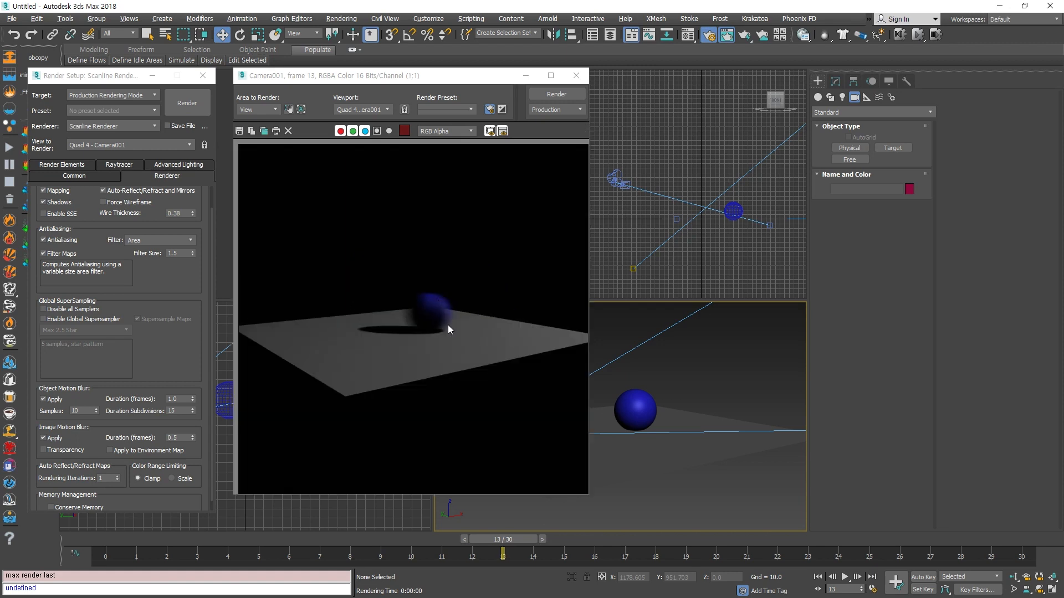
{"action": "scroll", "coordinate": [448, 325], "scroll_direction": "up", "scroll_amount": 2}
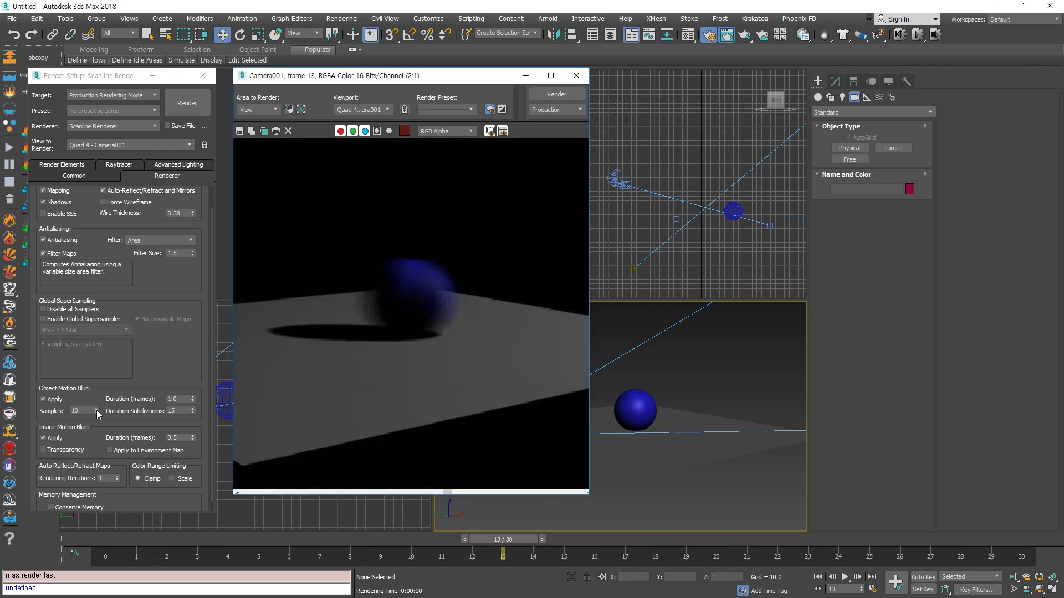
- Raise the Object Motion Blur samples to 32 and re-render frame 13
{"action": "left_click_drag", "start_coordinate": [96, 410], "coordinate": [94, 205]}
{"action": "left_click", "coordinate": [721, 364]}
{"action": "key", "text": "F9"}
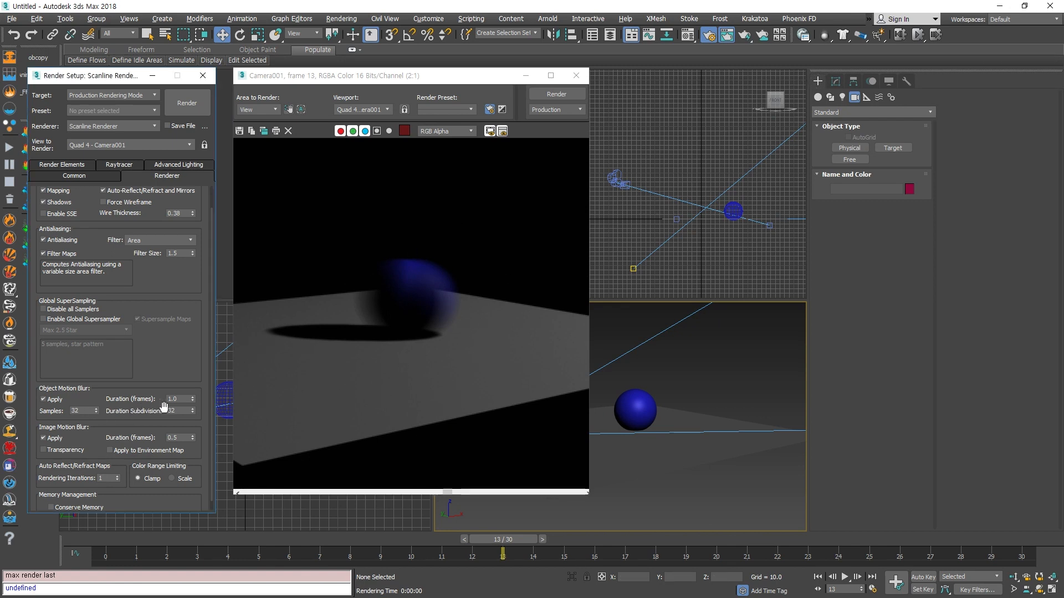
- Restore the Object Motion Blur settings to 10 samples, 10 duration subdivisions and a 0.5-frame duration
{"action": "double_click", "coordinate": [182, 412]}
{"action": "type", "text": "10"}
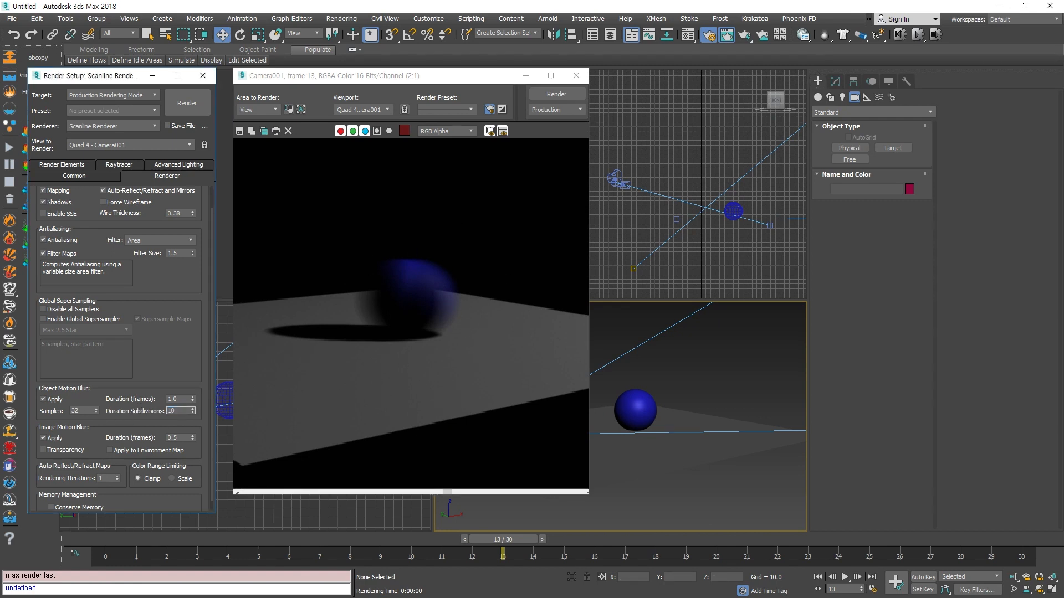
{"action": "double_click", "coordinate": [177, 399]}
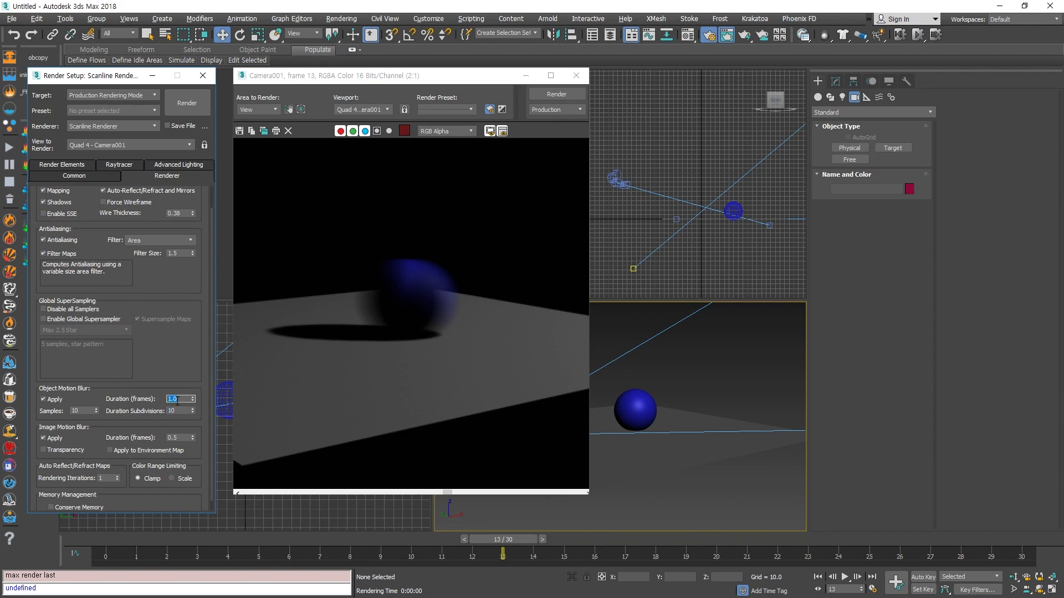
{"action": "type", "text": "0.5"}
{"action": "key", "text": "Return"}
- Change the remaining sphere's motion blur type to Image in its object properties and render frame 13
{"action": "left_click_drag", "start_coordinate": [136, 428], "coordinate": [132, 418]}
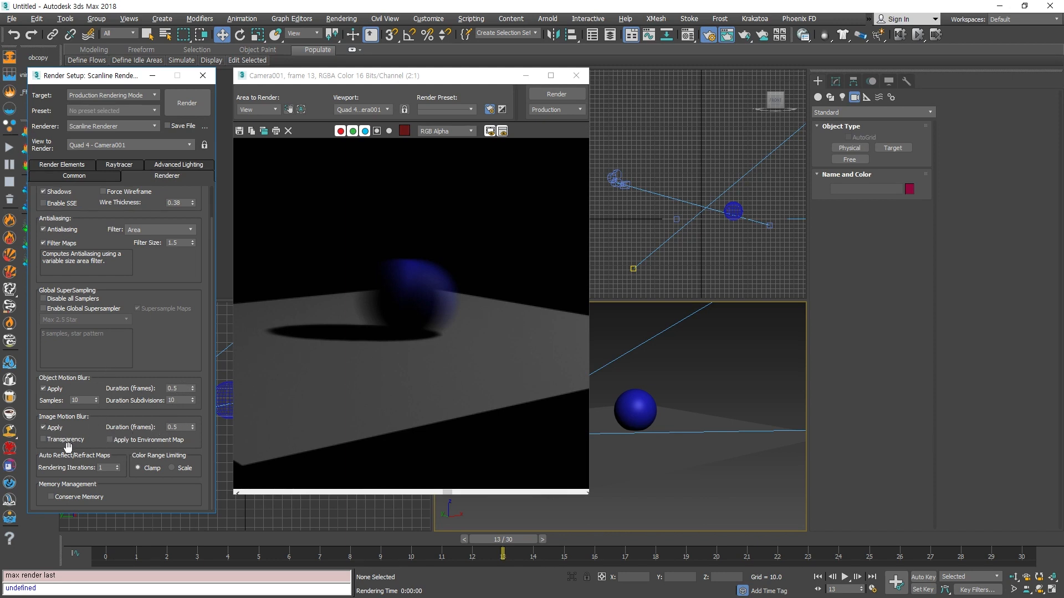
{"action": "left_click", "coordinate": [637, 407]}
{"action": "right_click", "coordinate": [649, 392]}
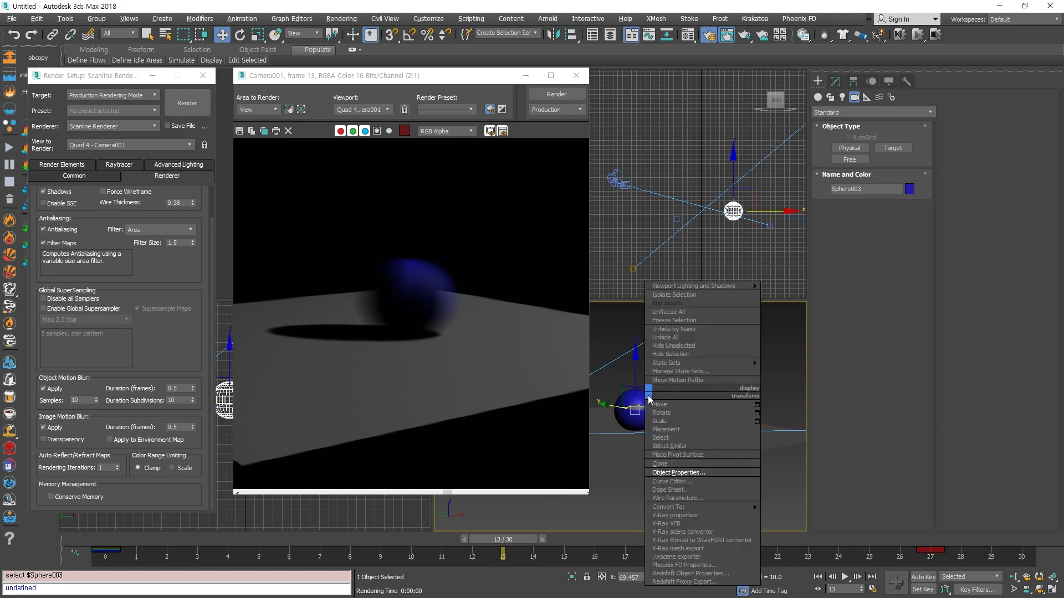
{"action": "left_click", "coordinate": [712, 472]}
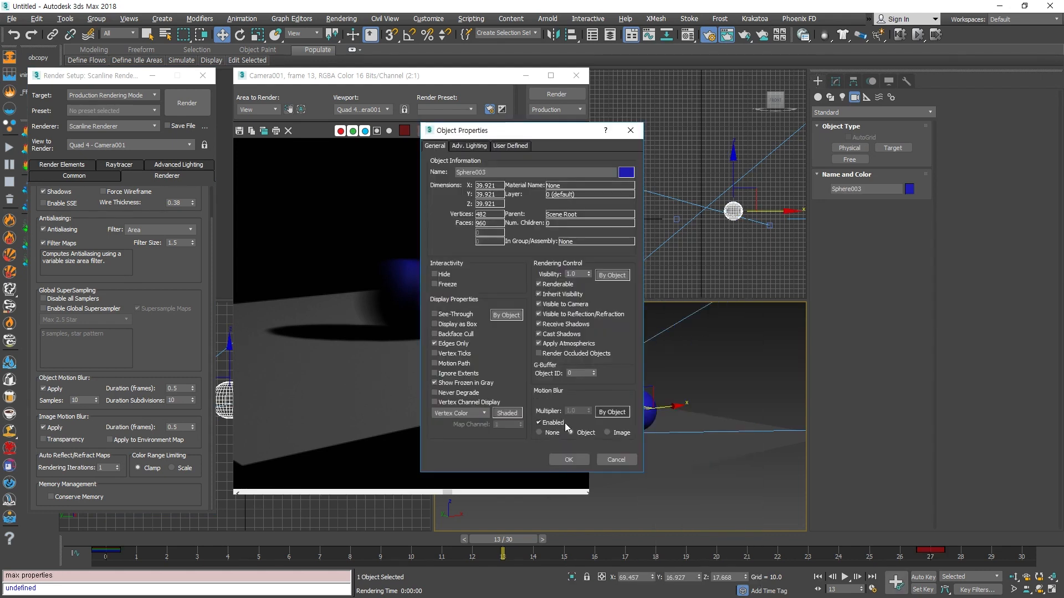
{"action": "left_click", "coordinate": [619, 434]}
{"action": "left_click", "coordinate": [582, 457]}
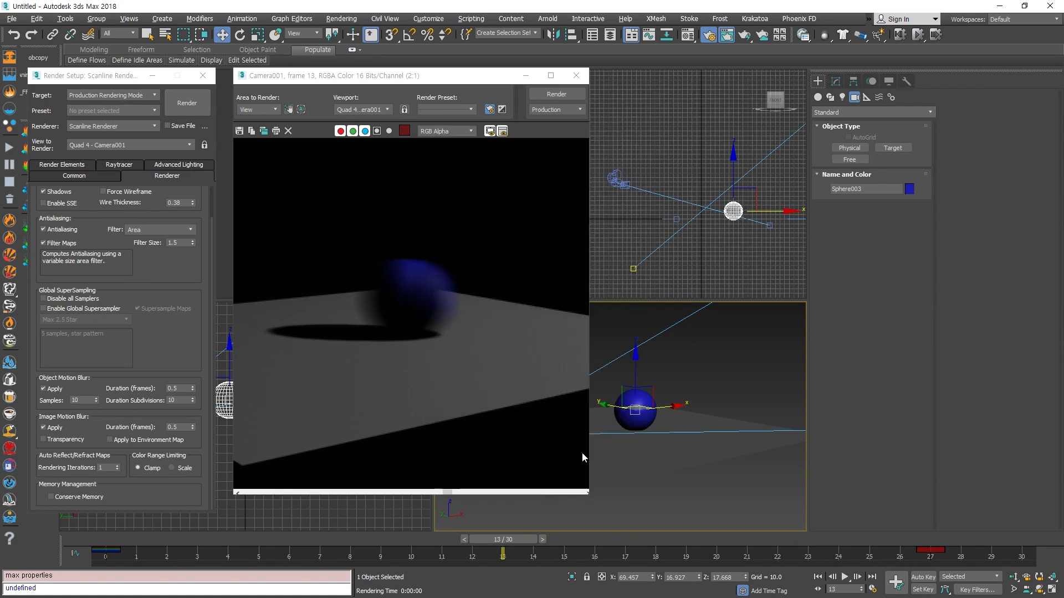
{"action": "left_click", "coordinate": [693, 377]}
{"action": "key", "text": "F9"}
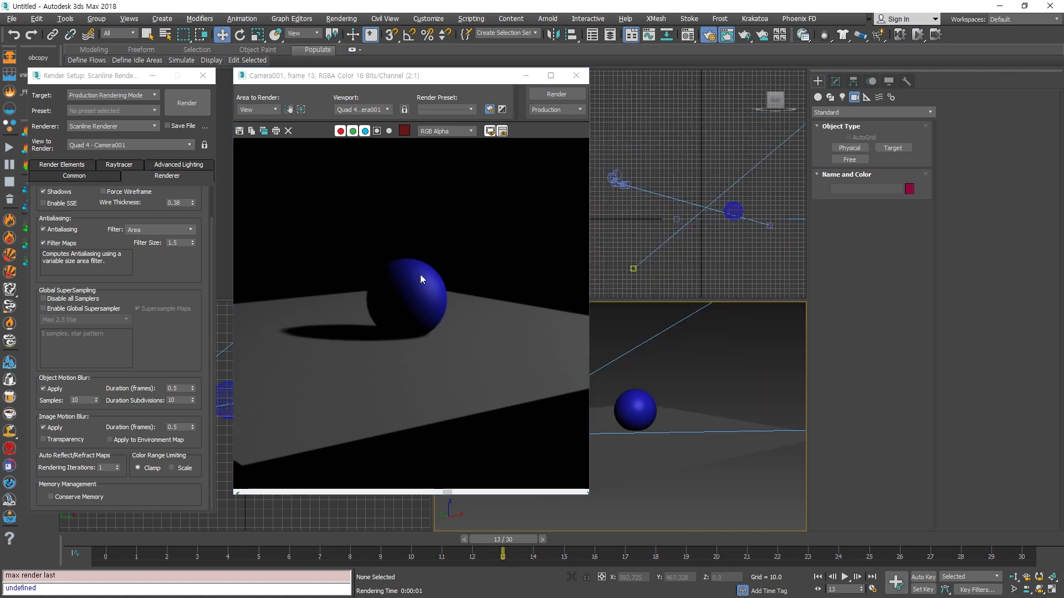
- Raise the sphere's Image motion blur multiplier to 39 in its object properties and re-render frame 13
{"action": "left_click", "coordinate": [624, 407]}
{"action": "right_click", "coordinate": [635, 408]}
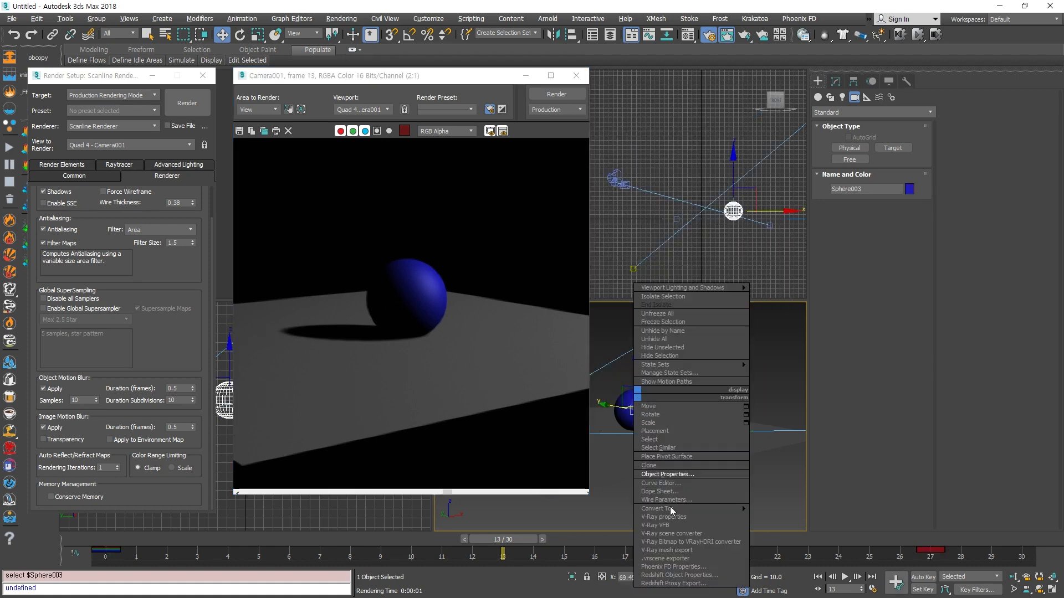
{"action": "left_click", "coordinate": [671, 474]}
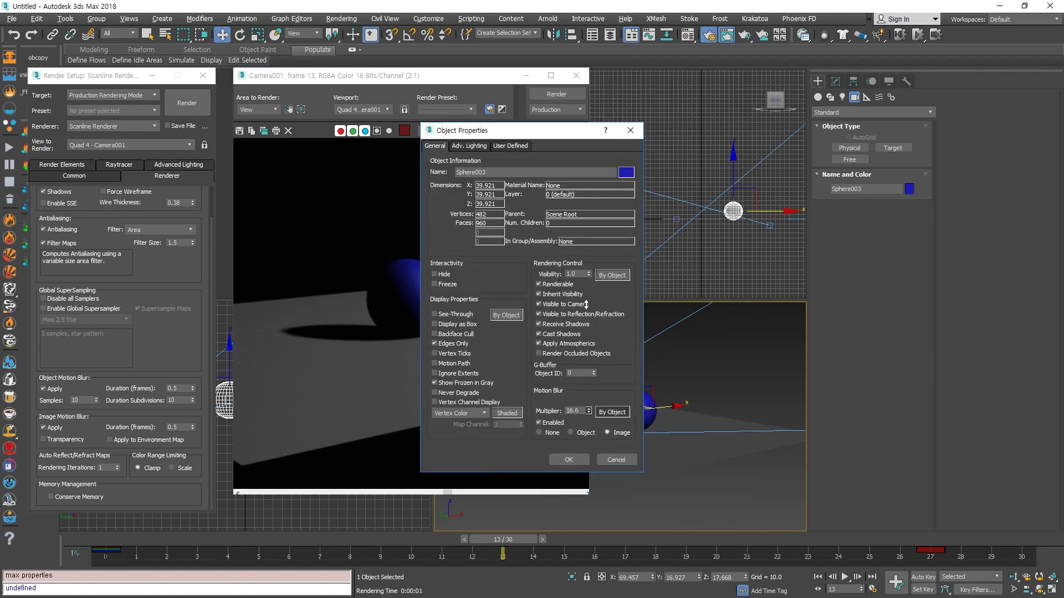
{"action": "left_click", "coordinate": [559, 464]}
{"action": "left_click", "coordinate": [721, 363]}
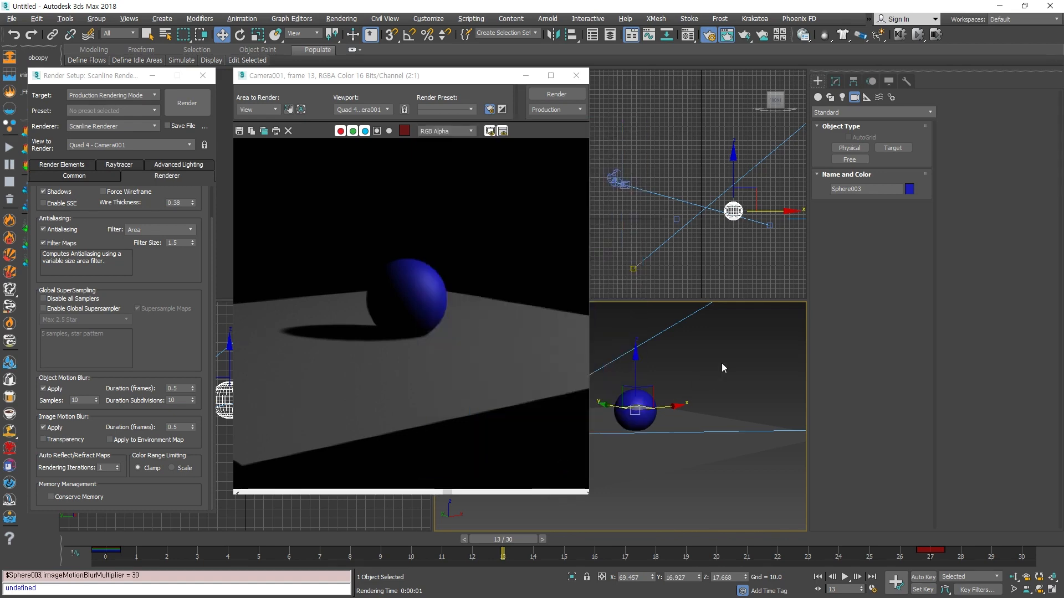
{"action": "key", "text": "shift+q"}
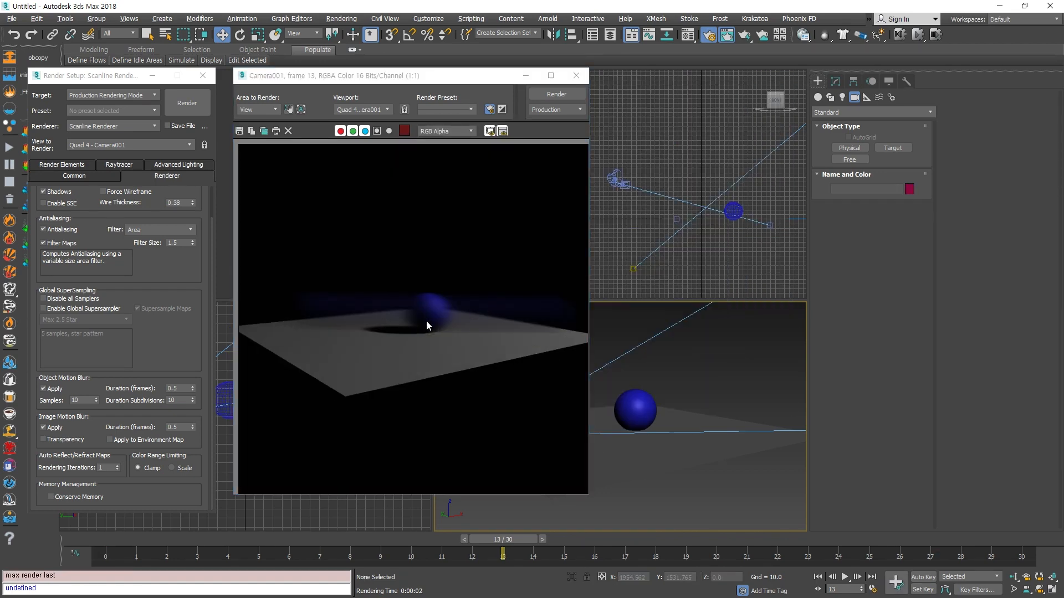
- Set the sphere's motion blur multiplier to 1.0, re-render frame 13 and examine the sphere's blurred edge up close
{"action": "left_click", "coordinate": [634, 398]}
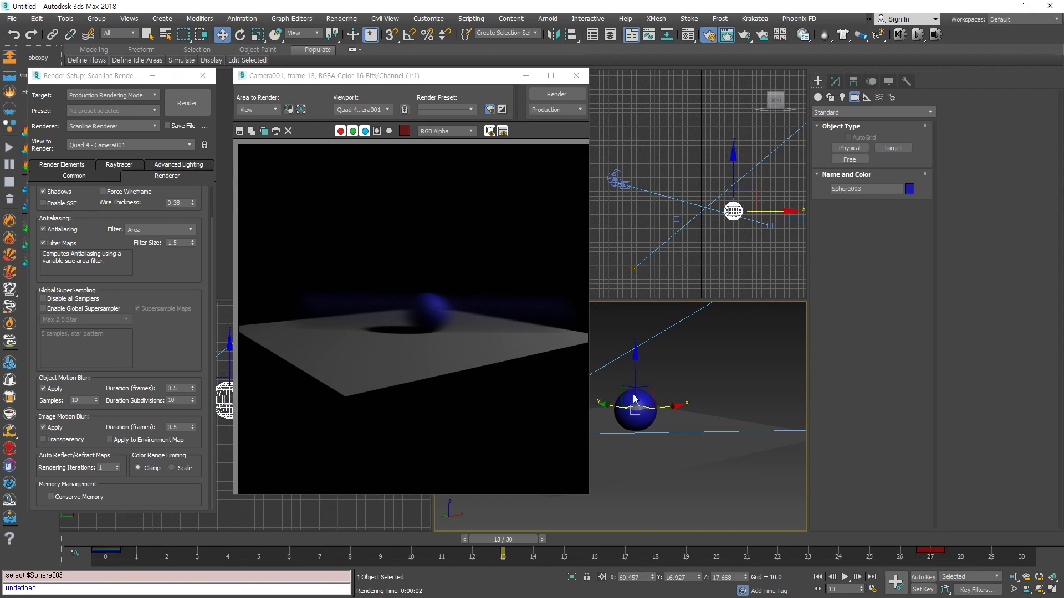
{"action": "right_click", "coordinate": [633, 393]}
{"action": "left_click", "coordinate": [677, 476]}
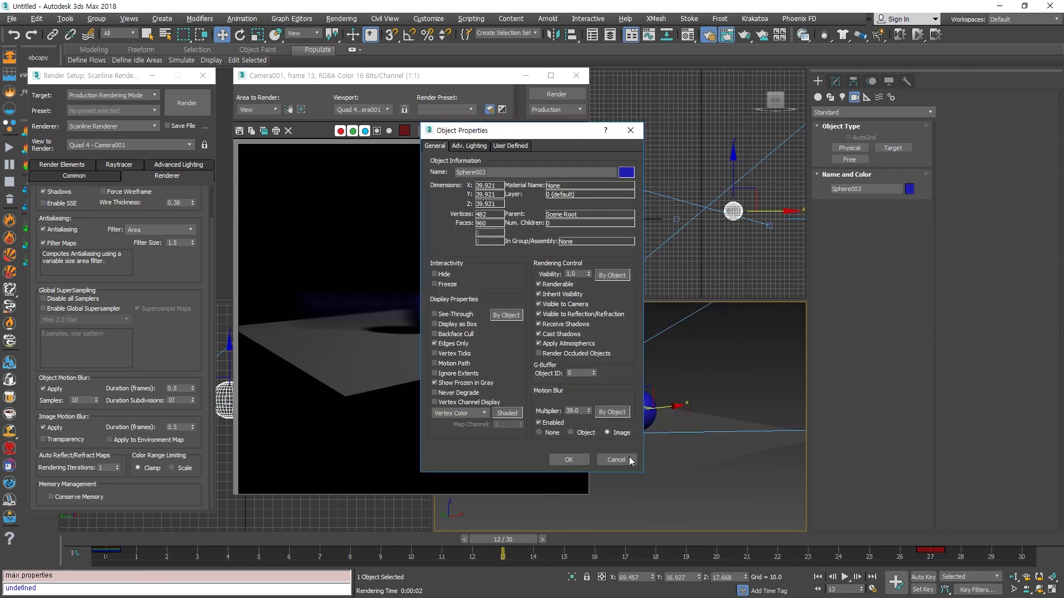
{"action": "double_click", "coordinate": [581, 411]}
{"action": "left_click", "coordinate": [568, 459]}
{"action": "left_click", "coordinate": [703, 351]}
{"action": "key", "text": "F9"}
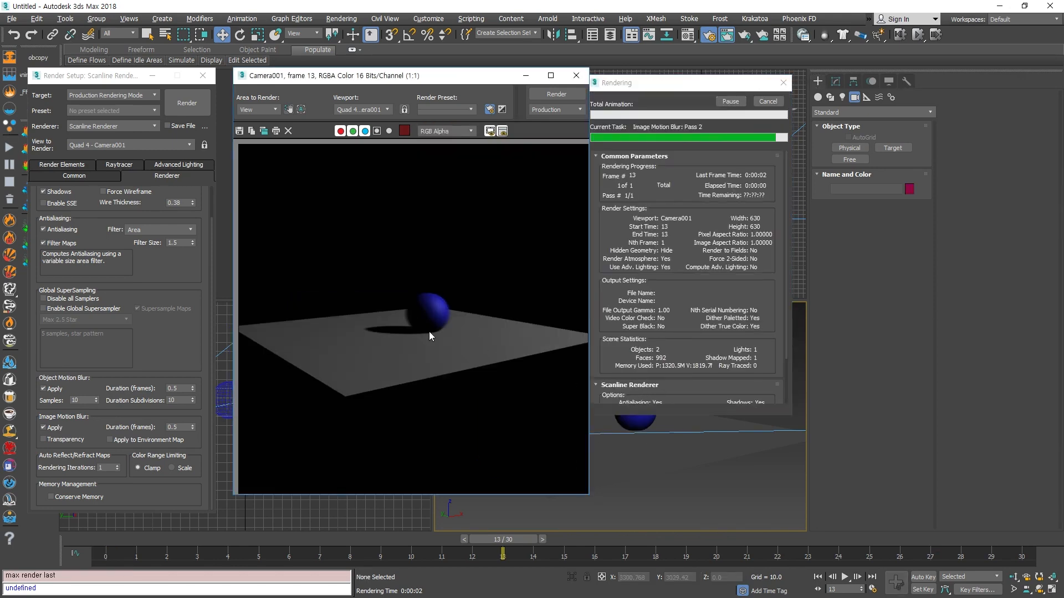
{"action": "scroll", "coordinate": [406, 310], "scroll_direction": "up", "scroll_amount": 2}
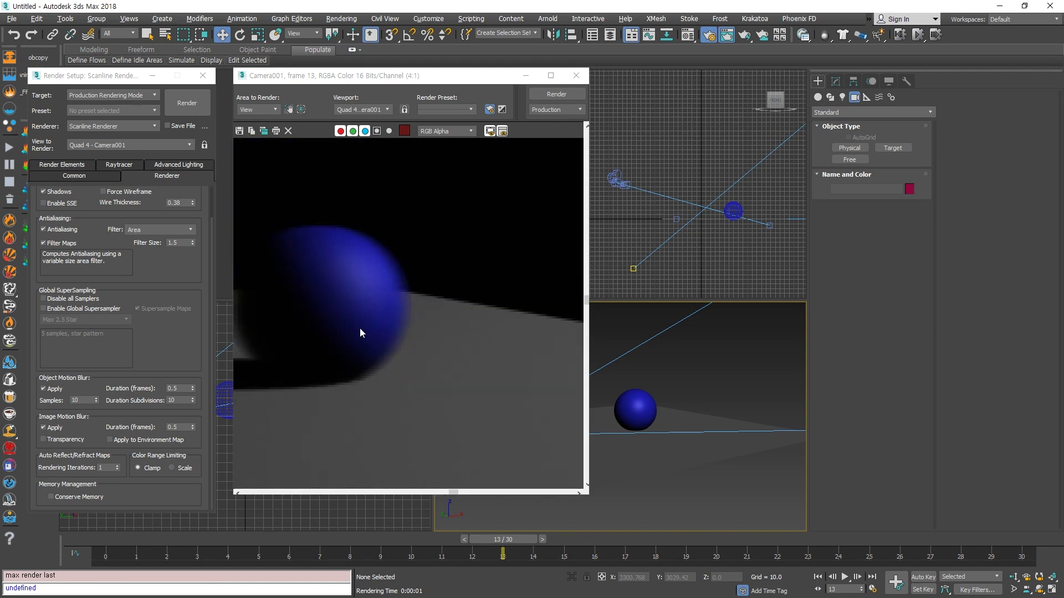
{"action": "middle_click_drag", "start_coordinate": [387, 360], "coordinate": [459, 413]}
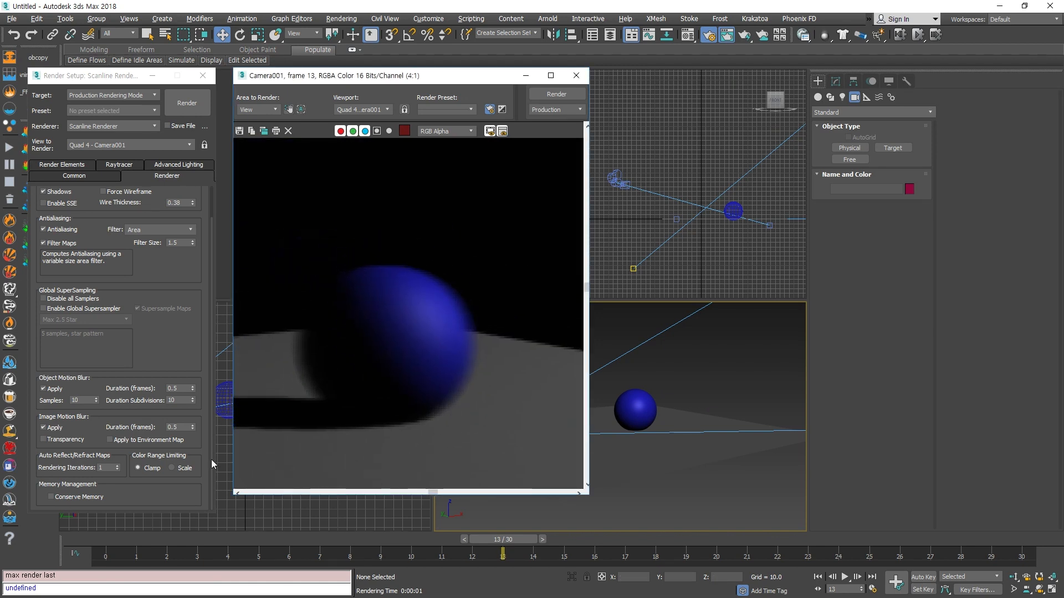
- Set the Image Motion Blur duration to 1.0 frame, re-render frame 13 and examine the smear around the sphere
{"action": "left_click", "coordinate": [181, 427]}
{"action": "double_click", "coordinate": [181, 427]}
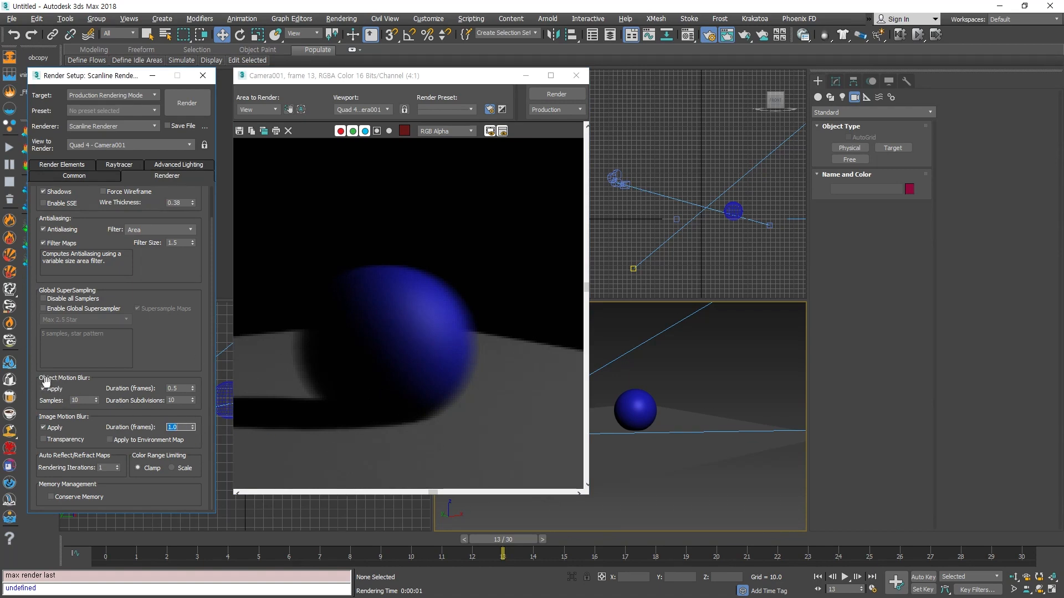
{"action": "left_click", "coordinate": [726, 377]}
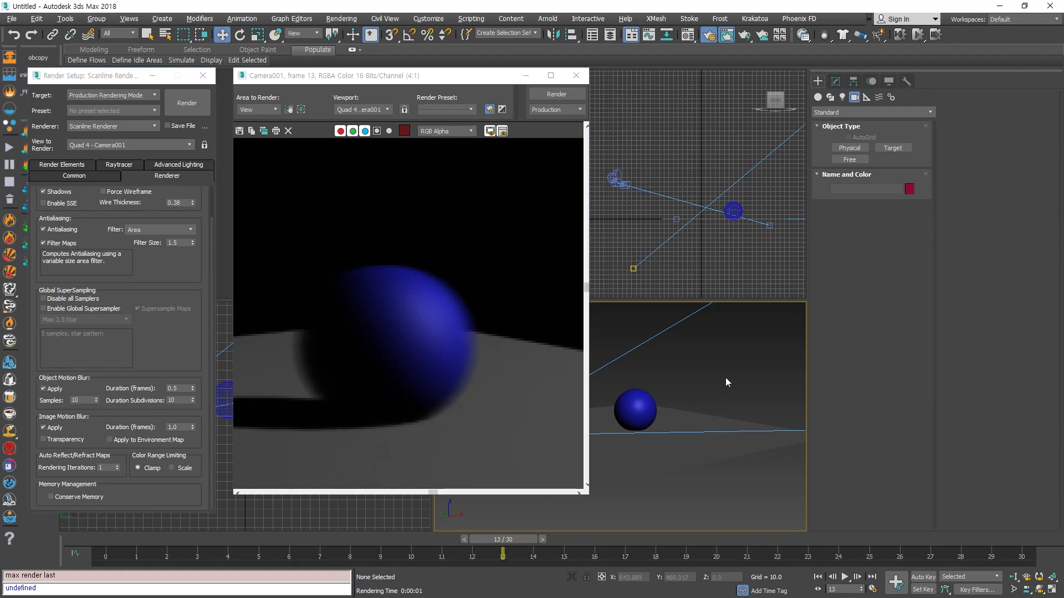
{"action": "key", "text": "F9"}
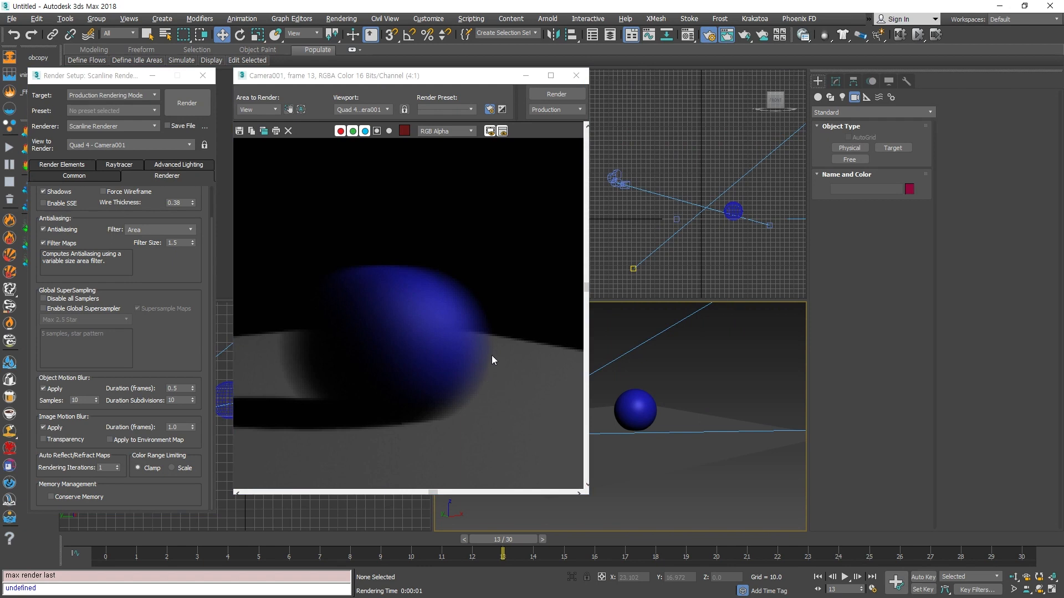
{"action": "scroll", "coordinate": [492, 359], "scroll_direction": "up", "scroll_amount": 1}
{"action": "scroll", "coordinate": [469, 355], "scroll_direction": "down", "scroll_amount": 1}
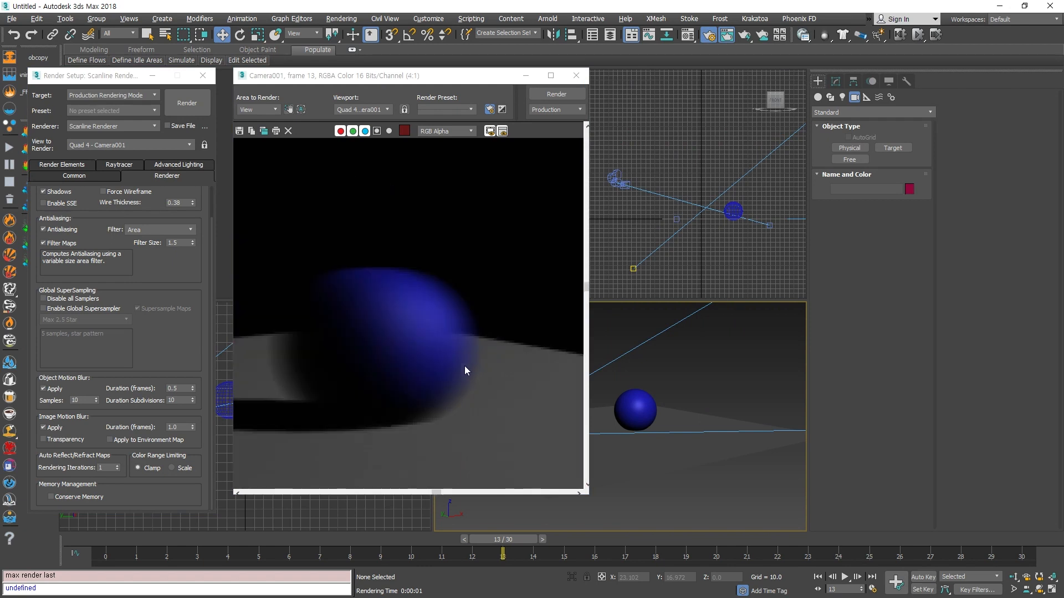
{"action": "scroll", "coordinate": [478, 356], "scroll_direction": "up", "scroll_amount": 1}
{"action": "scroll", "coordinate": [429, 380], "scroll_direction": "down", "scroll_amount": 1}
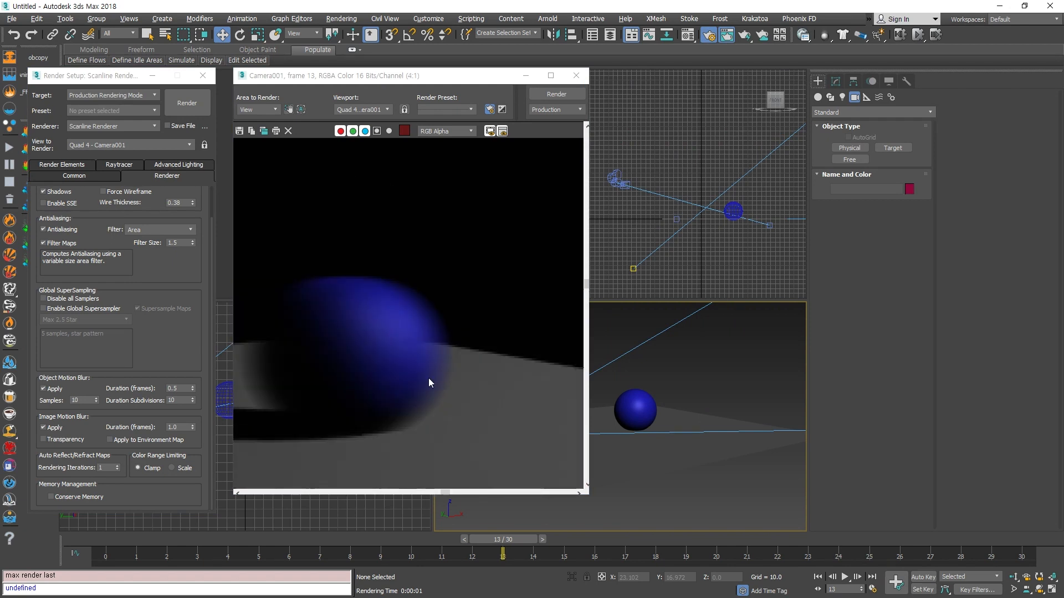
{"action": "middle_click_drag", "start_coordinate": [407, 388], "coordinate": [459, 401]}
{"action": "scroll", "coordinate": [458, 401], "scroll_direction": "down", "scroll_amount": 1}
{"action": "scroll", "coordinate": [459, 401], "scroll_direction": "up", "scroll_amount": 1}
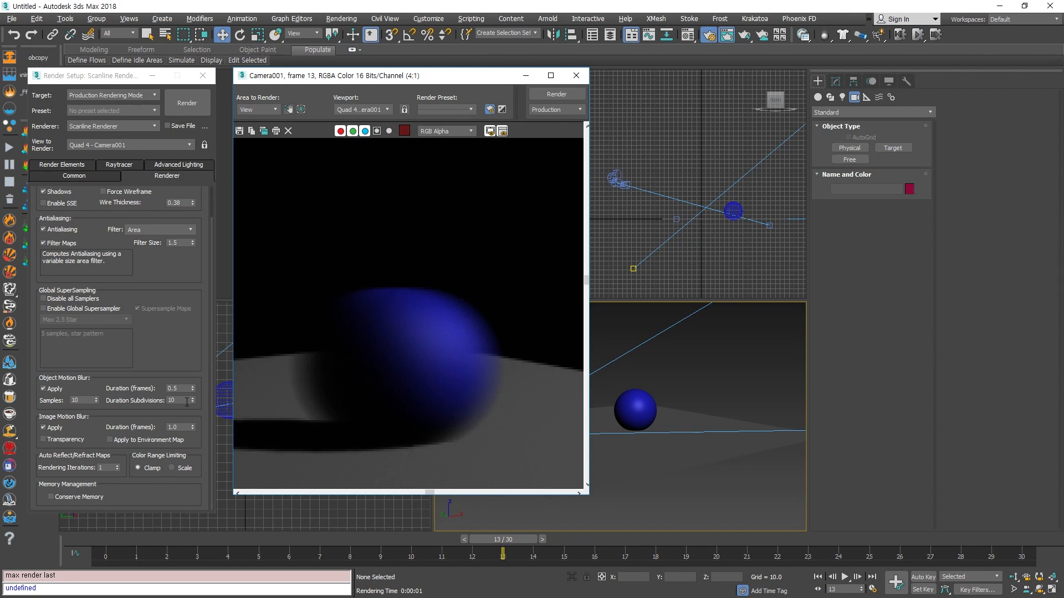
- Compare renders of frame 13 with Image Motion Blur transparency turned on and off again
{"action": "left_click_drag", "start_coordinate": [78, 445], "coordinate": [112, 255]}
{"action": "left_click", "coordinate": [44, 439]}
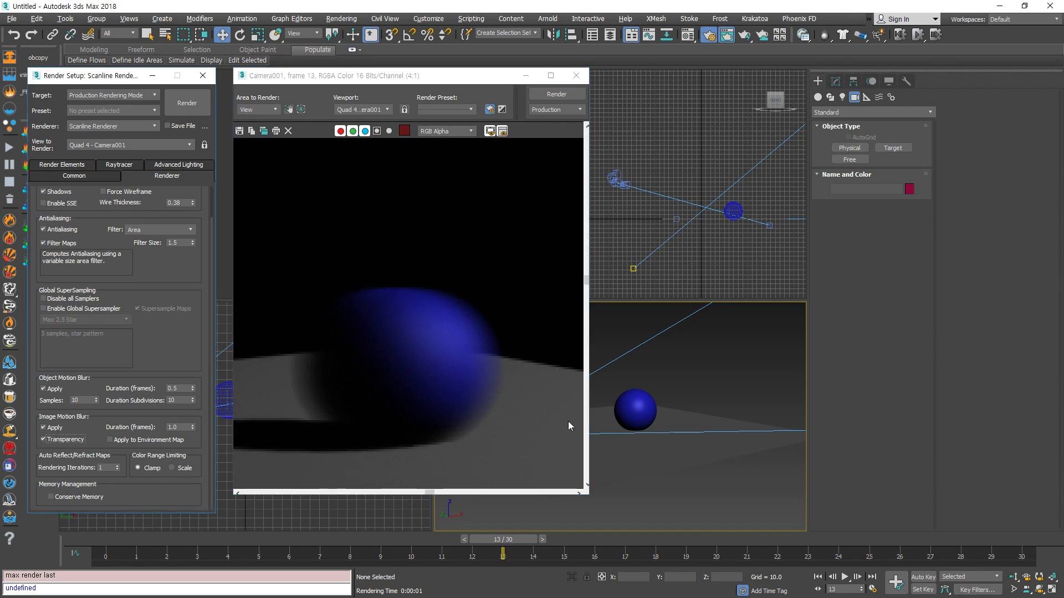
{"action": "key", "text": "F9"}
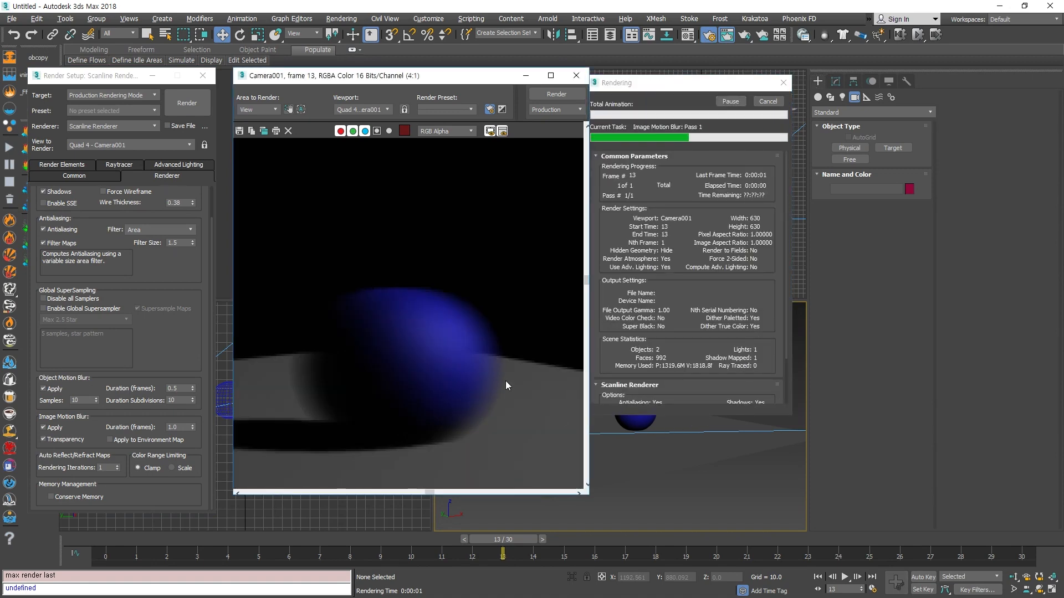
{"action": "left_click", "coordinate": [54, 444]}
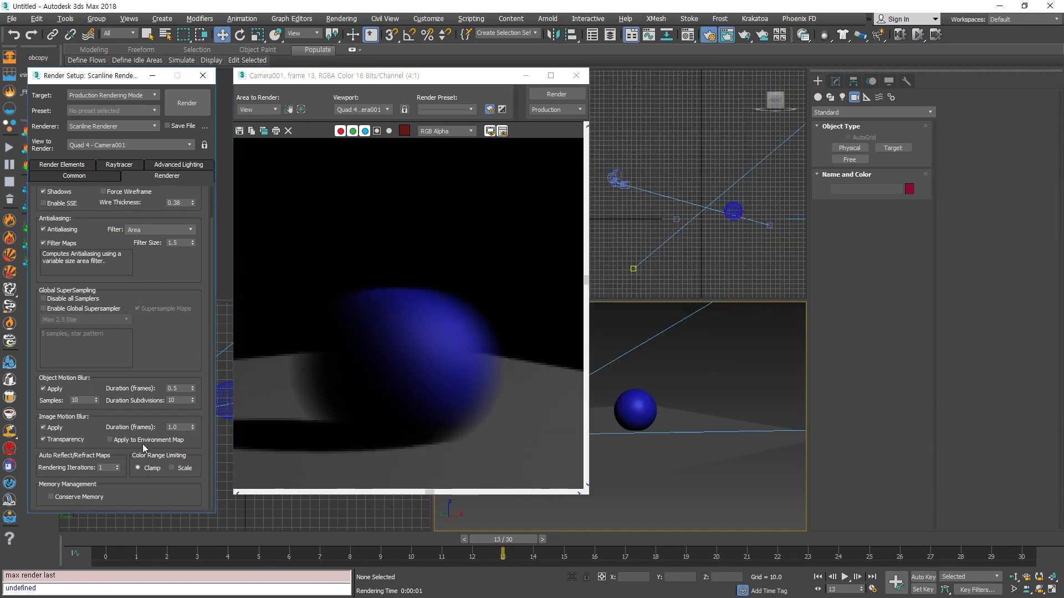
{"action": "key", "text": "F9"}
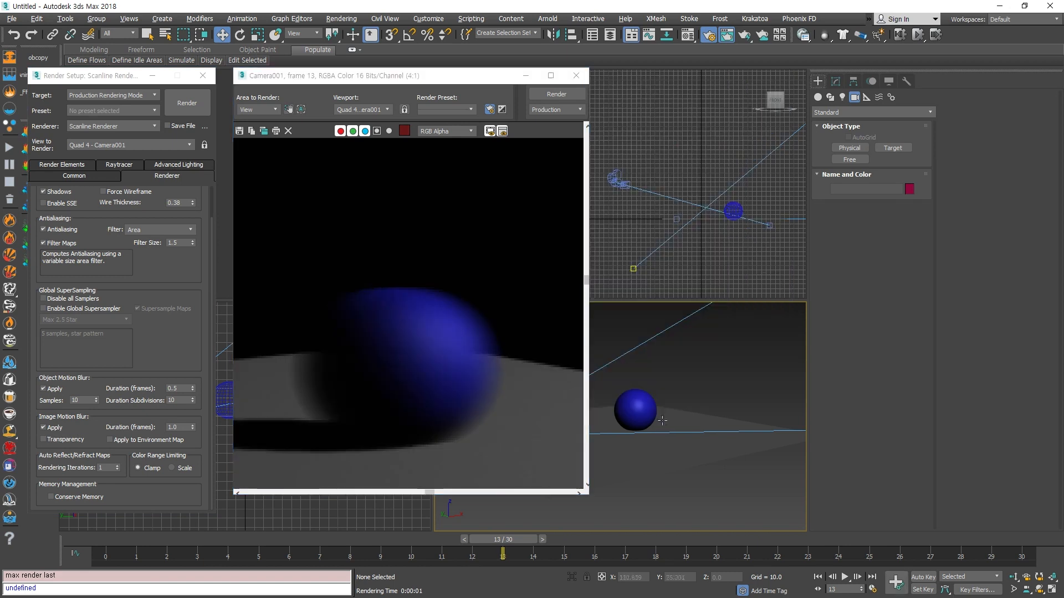
- Look through the Raytracer settings and choose Light Tracer as the advanced lighting plug-in
{"action": "left_click", "coordinate": [136, 489]}
{"action": "left_click_drag", "start_coordinate": [103, 357], "coordinate": [113, 429]}
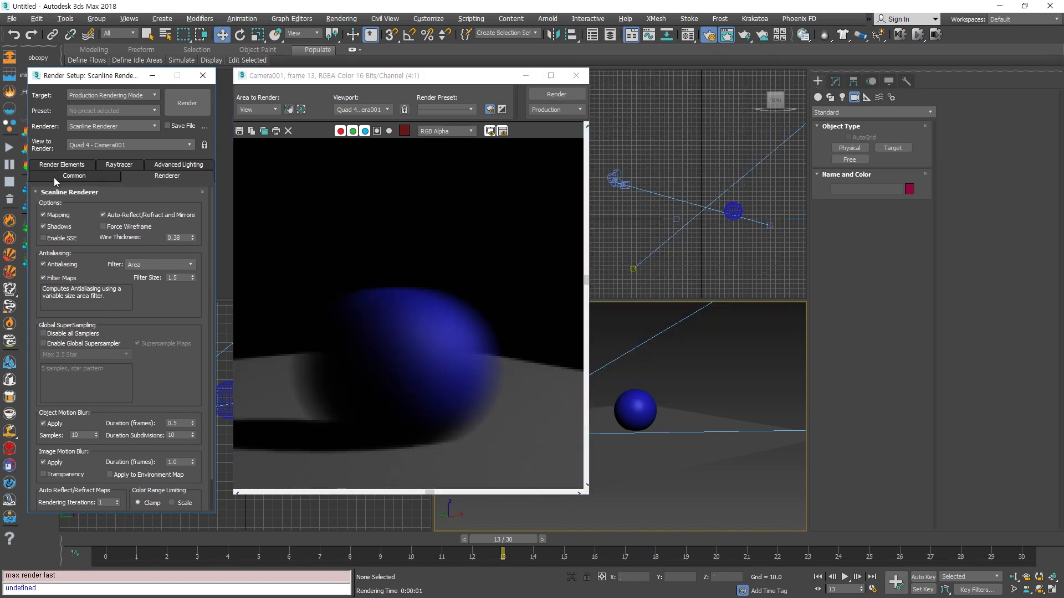
{"action": "left_click", "coordinate": [117, 165]}
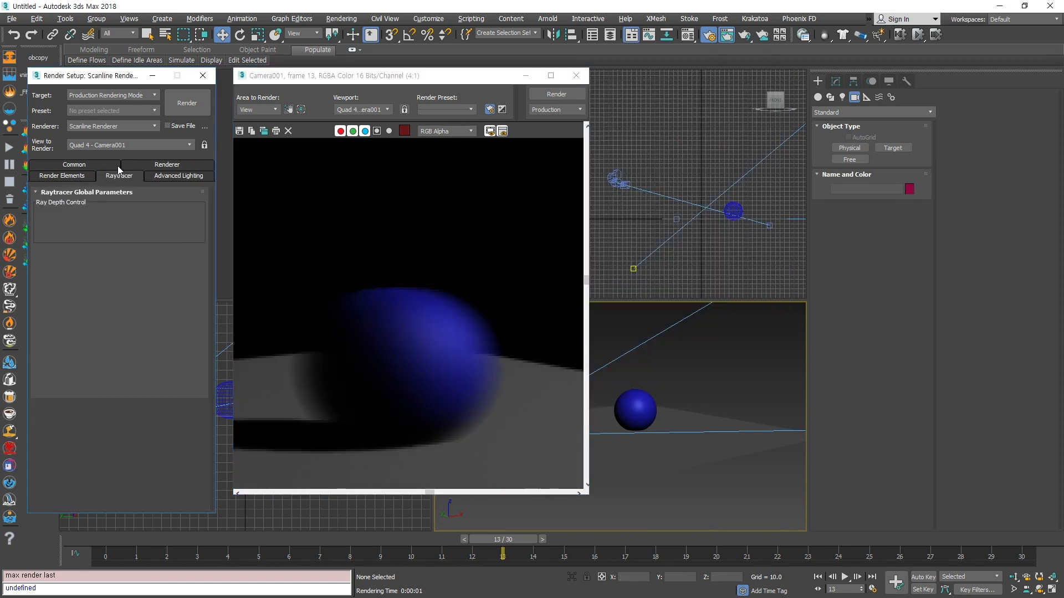
{"action": "left_click", "coordinate": [183, 177]}
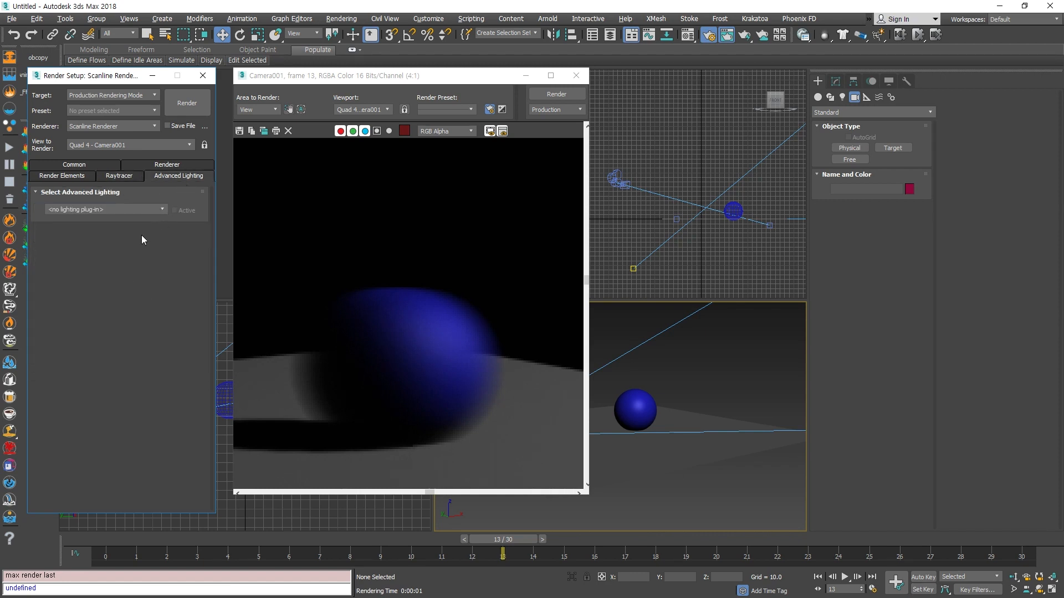
{"action": "left_click", "coordinate": [108, 210]}
{"action": "left_click", "coordinate": [111, 218]}
{"action": "left_click", "coordinate": [119, 211]}
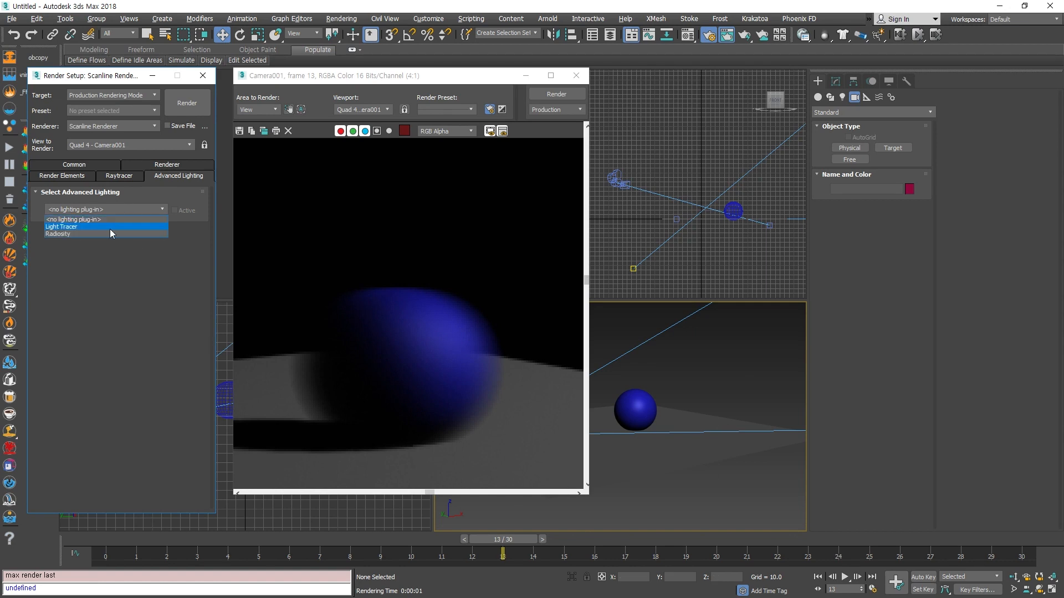
{"action": "left_click", "coordinate": [110, 228]}
- Turn off the sphere's motion blur in its object properties and render frame 13 with Light Tracer to inspect the result
{"action": "left_click", "coordinate": [630, 395]}
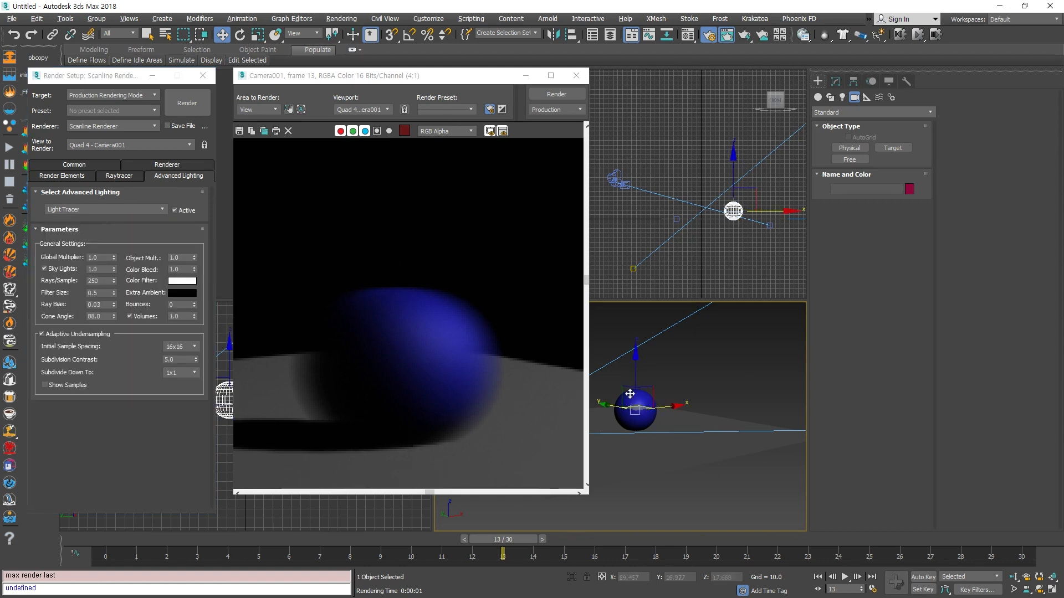
{"action": "right_click", "coordinate": [629, 394]}
{"action": "left_click", "coordinate": [697, 470]}
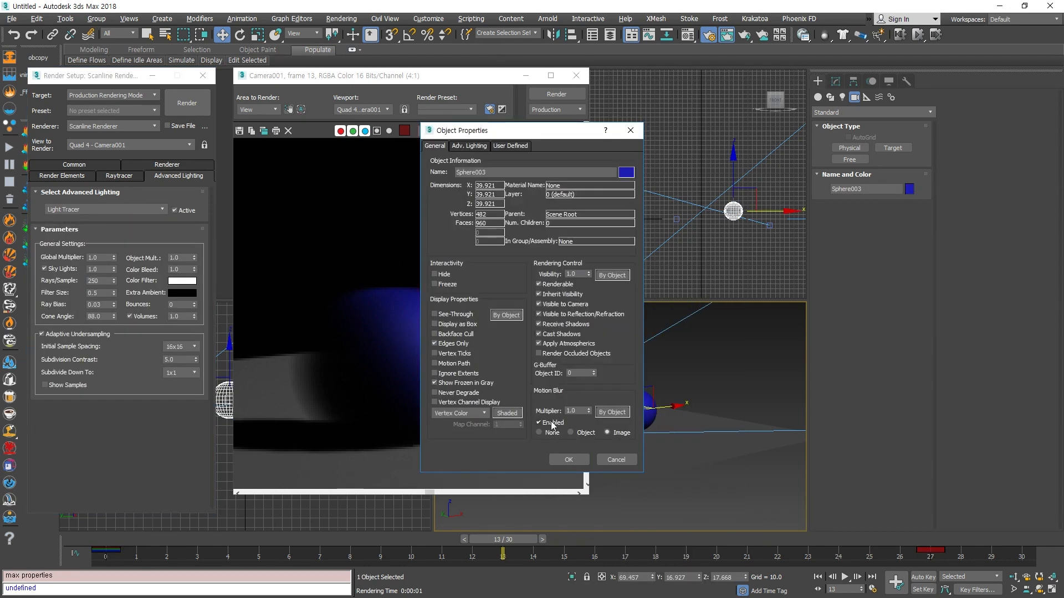
{"action": "left_click", "coordinate": [569, 459]}
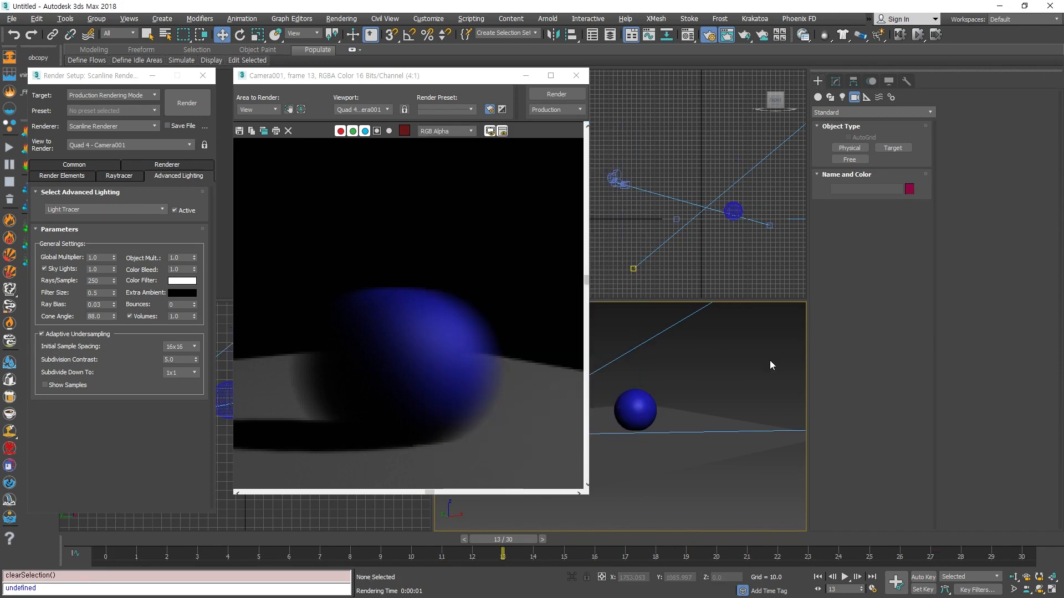
{"action": "key", "text": "F9"}
{"action": "scroll", "coordinate": [465, 364], "scroll_direction": "down", "scroll_amount": 2}
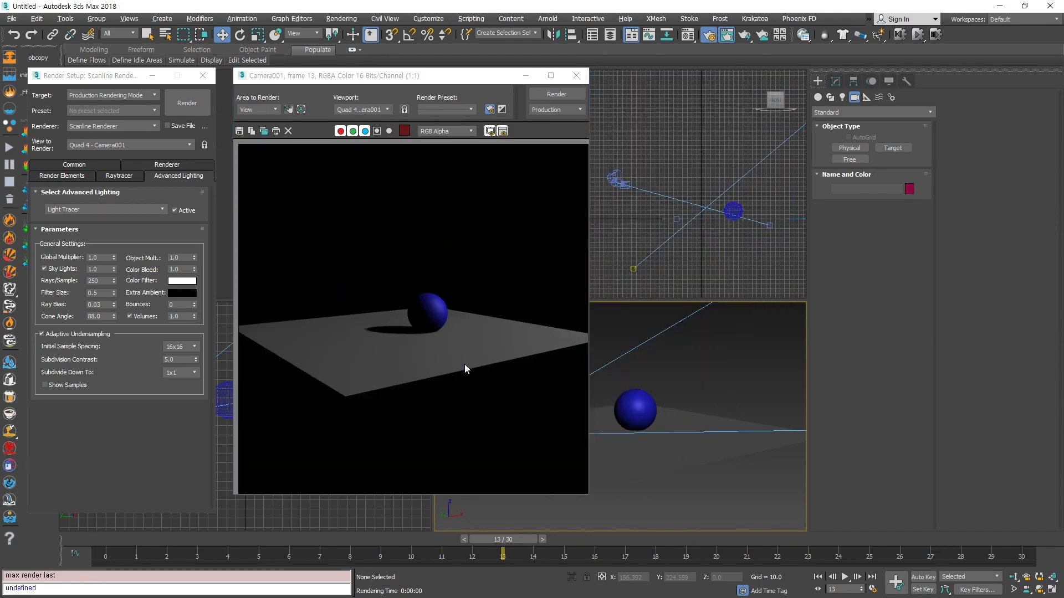
{"action": "scroll", "coordinate": [458, 361], "scroll_direction": "up", "scroll_amount": 1}
{"action": "scroll", "coordinate": [457, 361], "scroll_direction": "down", "scroll_amount": 3}
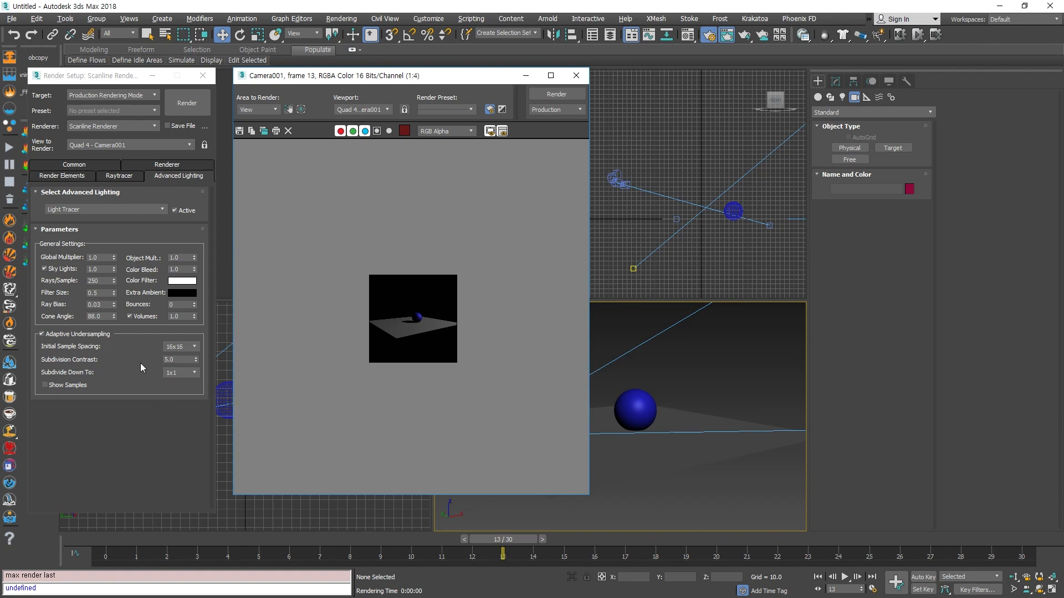
{"action": "scroll", "coordinate": [382, 310], "scroll_direction": "up", "scroll_amount": 1}
{"action": "scroll", "coordinate": [446, 327], "scroll_direction": "up", "scroll_amount": 1}
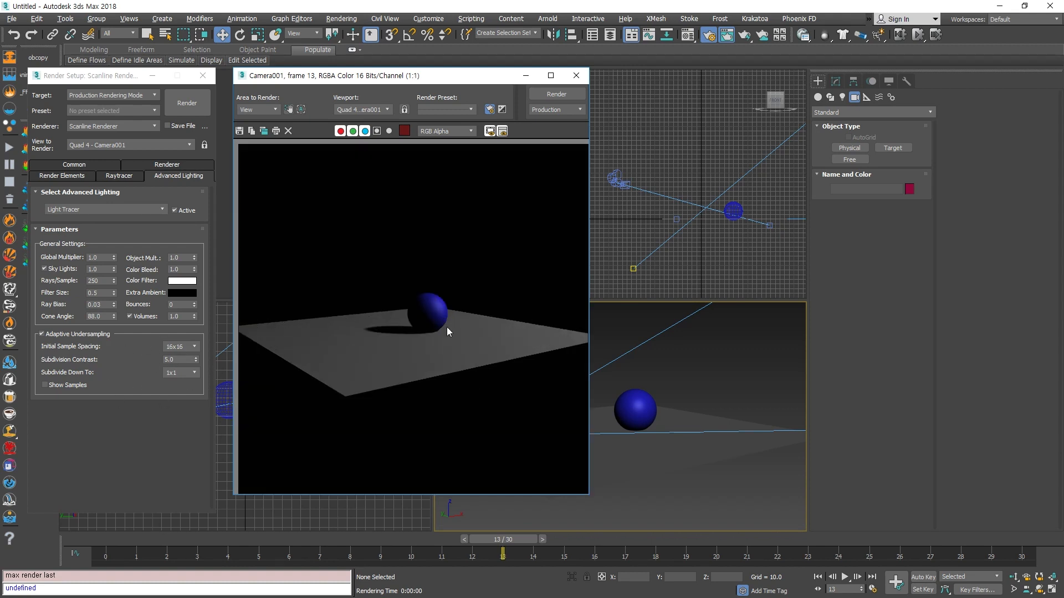
- Switch the advanced lighting plug-in to Radiosity, accept discarding the previous solution, and start the radiosity calculation
{"action": "left_click", "coordinate": [119, 209]}
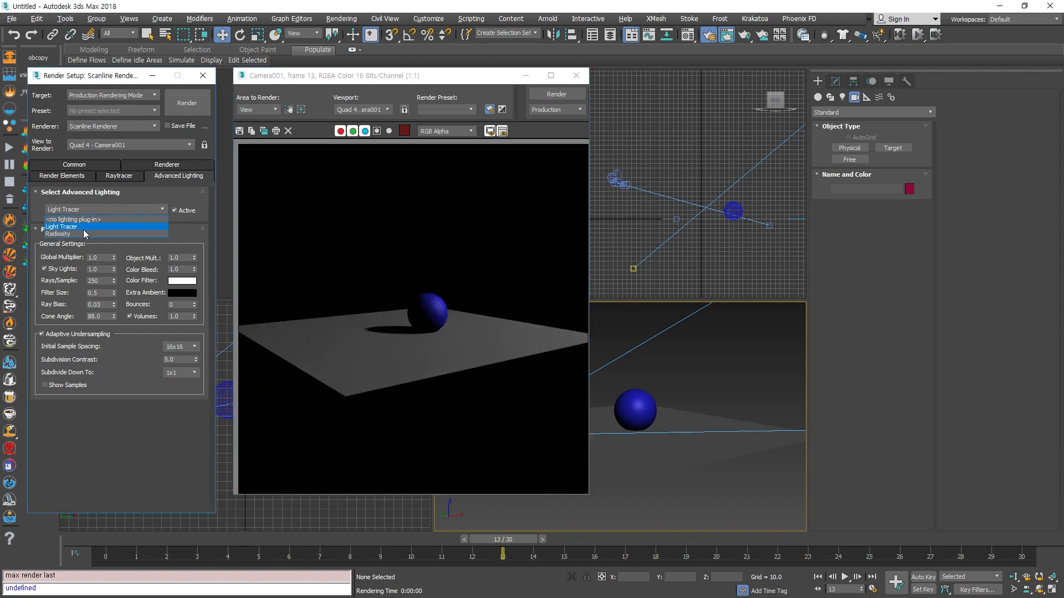
{"action": "left_click", "coordinate": [87, 233]}
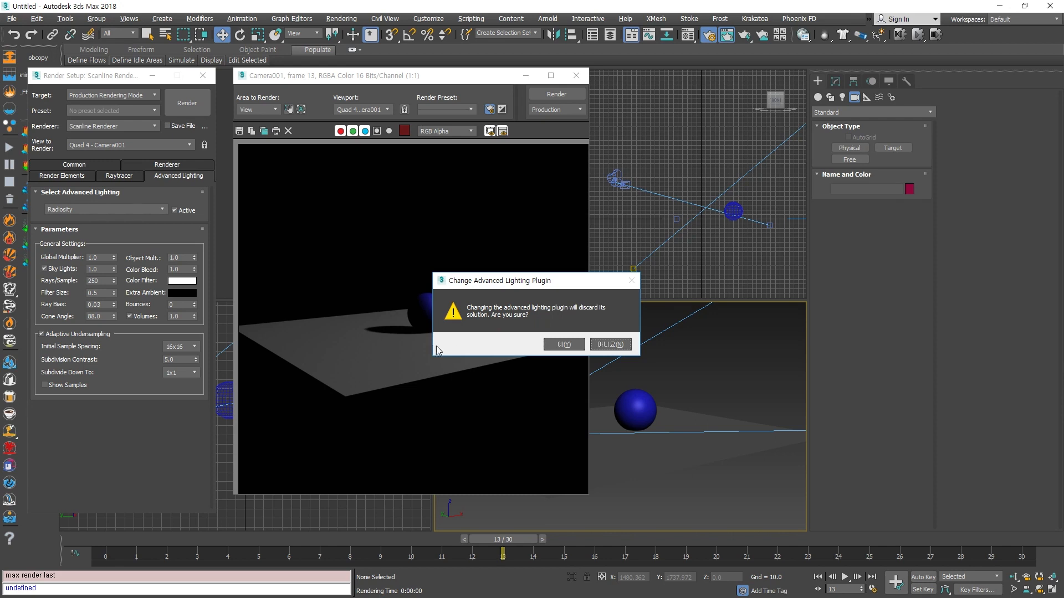
{"action": "left_click", "coordinate": [563, 344]}
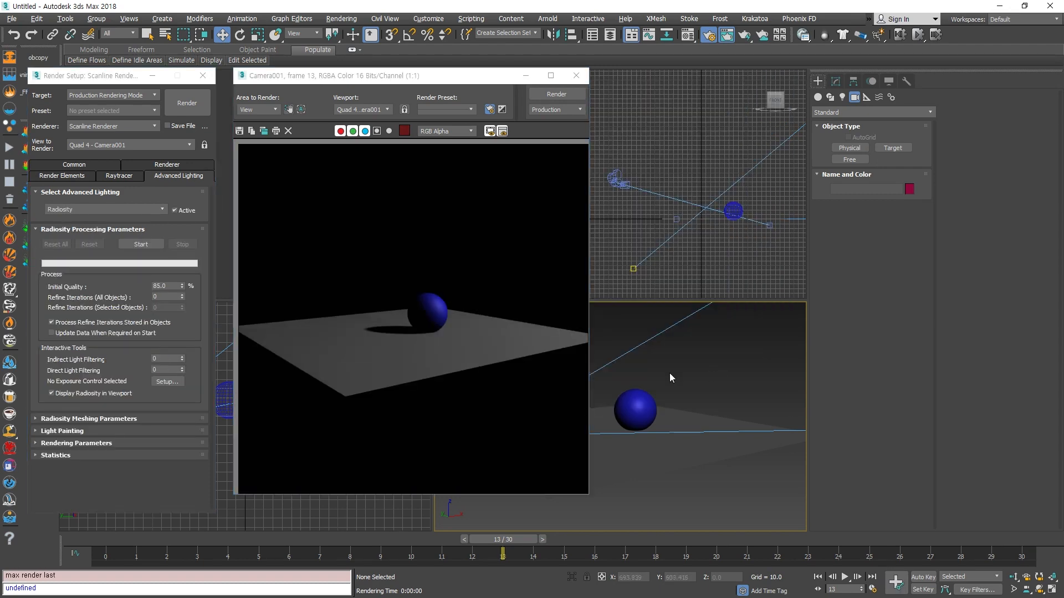
{"action": "left_click", "coordinate": [133, 241]}
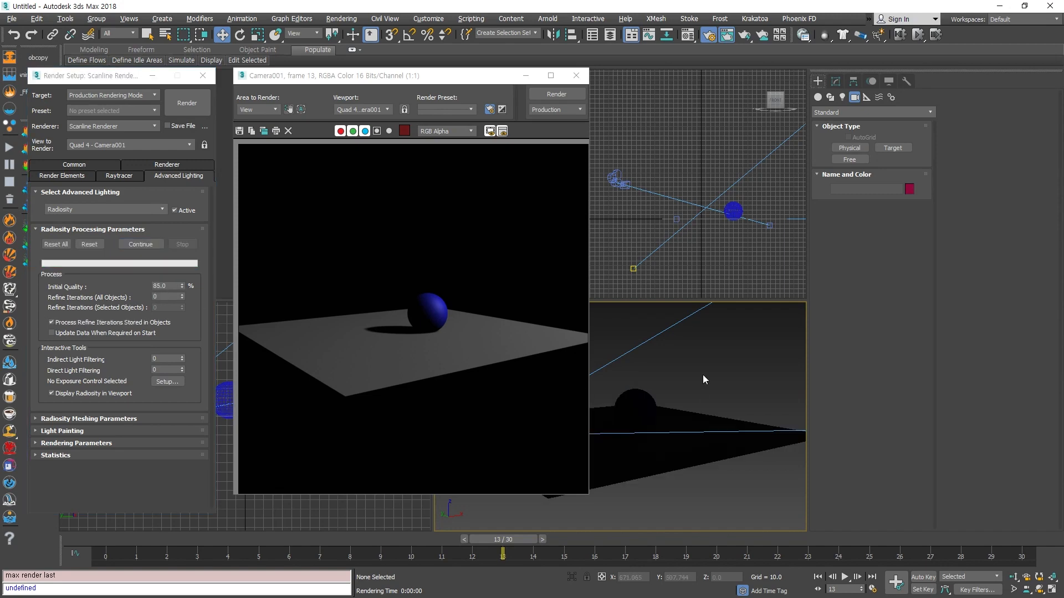
- Render frame 13 with the radiosity solution and move the render window clear of the camera viewport
{"action": "key", "text": "F9"}
{"action": "left_click_drag", "start_coordinate": [420, 86], "coordinate": [276, 91]}
{"action": "left_click", "coordinate": [667, 456]}
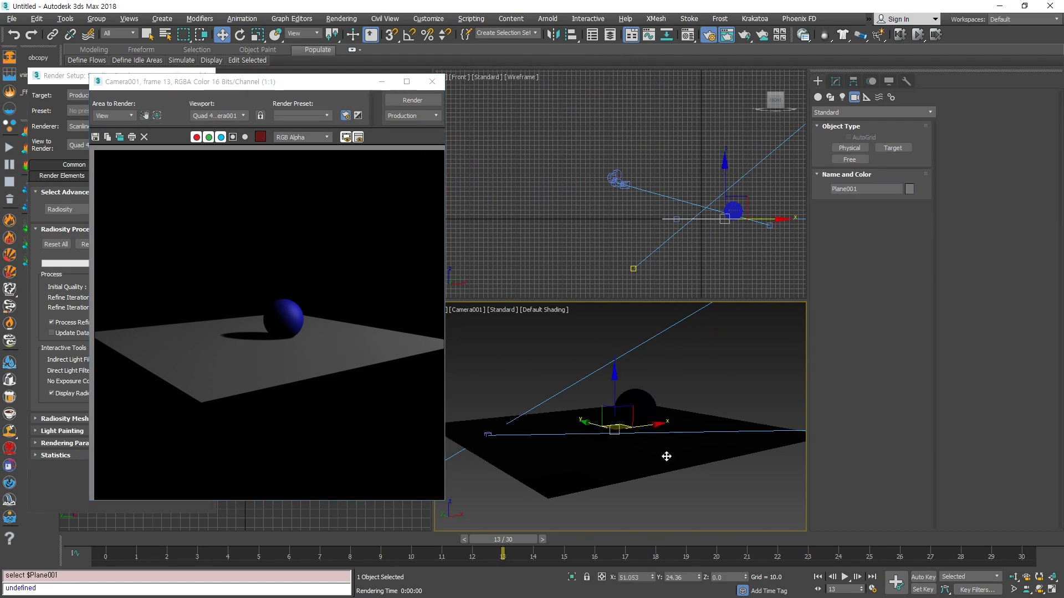
{"action": "left_click", "coordinate": [705, 374]}
{"action": "left_click", "coordinate": [667, 455]}
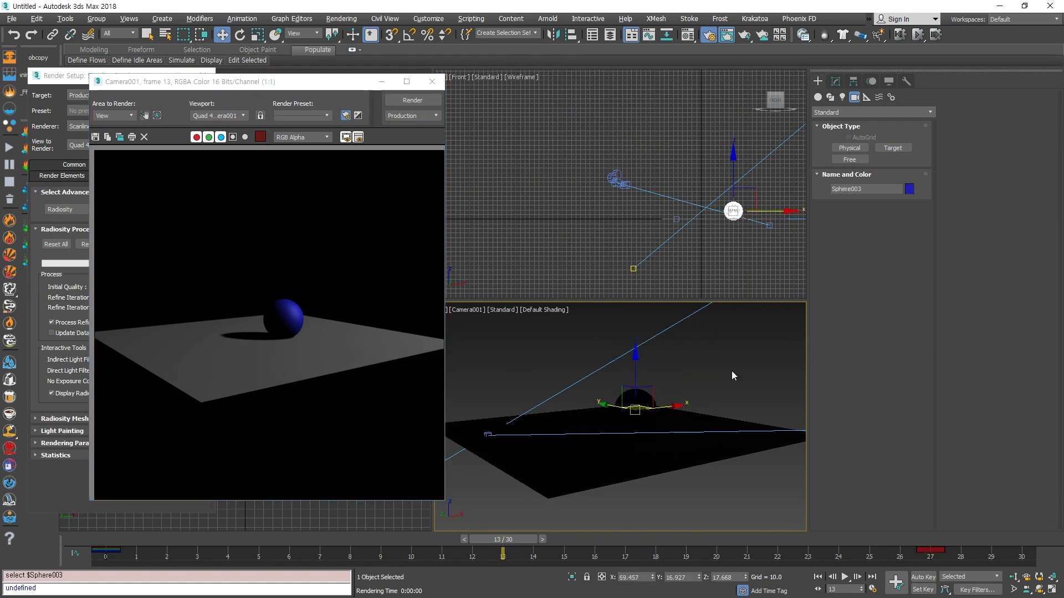
- Switch the advanced lighting to no lighting plug-in, accept discarding the radiosity solution, and render frame 13 from the camera
{"action": "left_click_drag", "start_coordinate": [304, 86], "coordinate": [512, 92]}
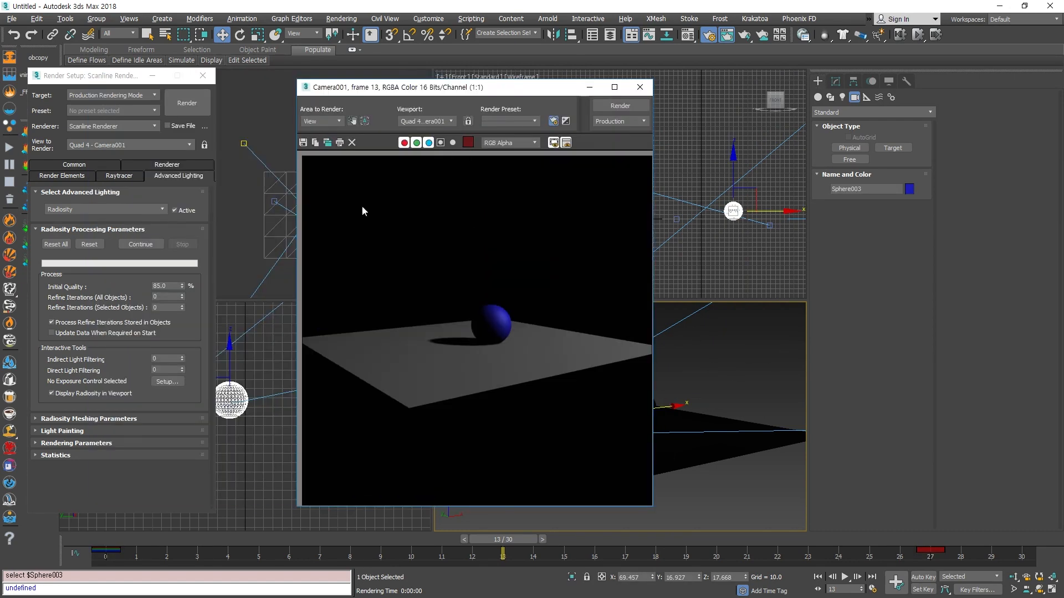
{"action": "left_click", "coordinate": [144, 210]}
{"action": "left_click", "coordinate": [111, 218]}
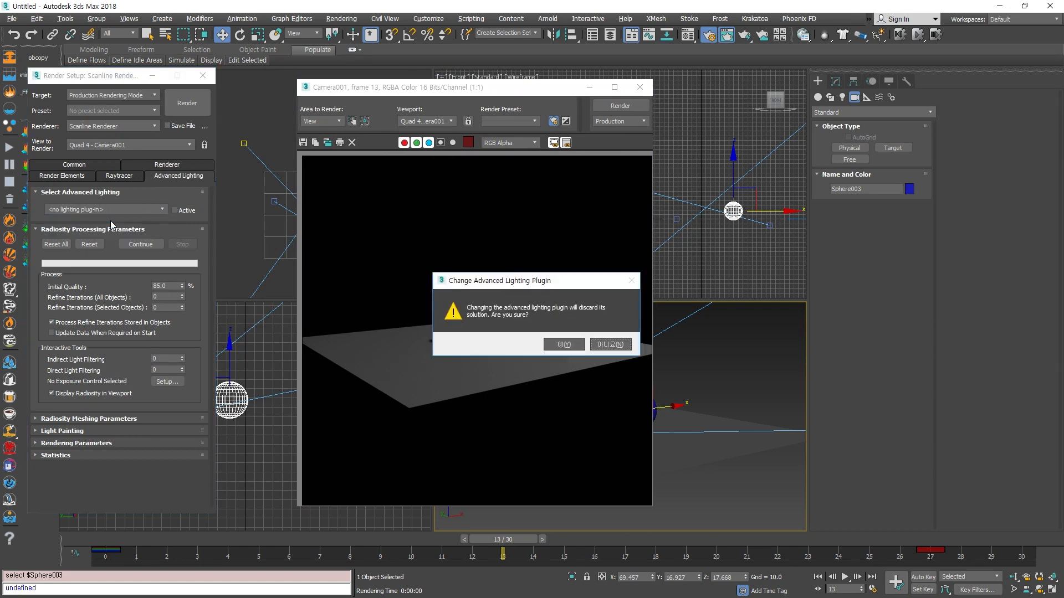
{"action": "left_click", "coordinate": [565, 347]}
{"action": "left_click", "coordinate": [745, 377]}
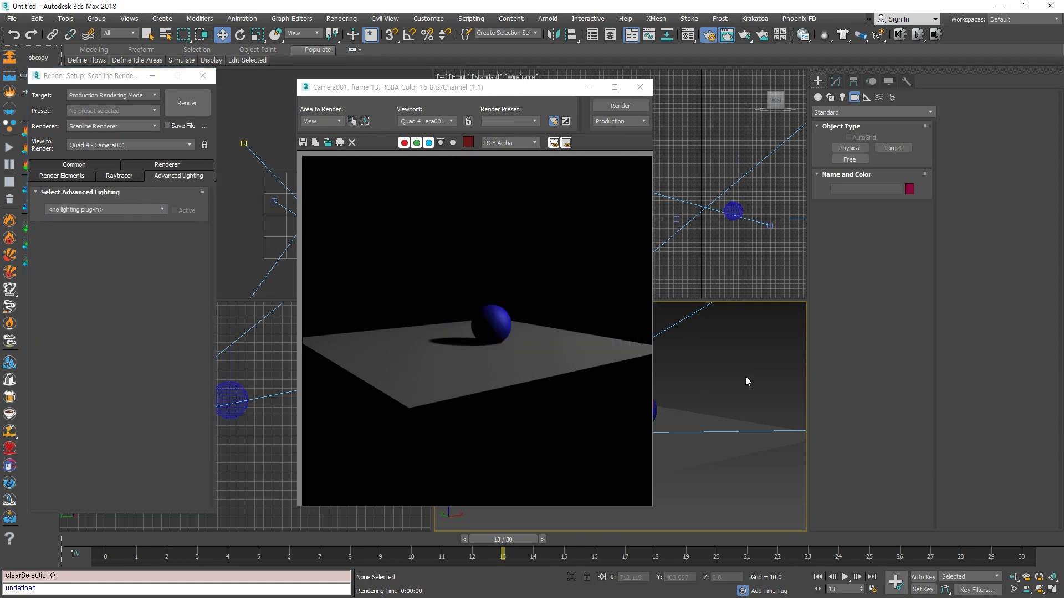
{"action": "key", "text": "F9"}
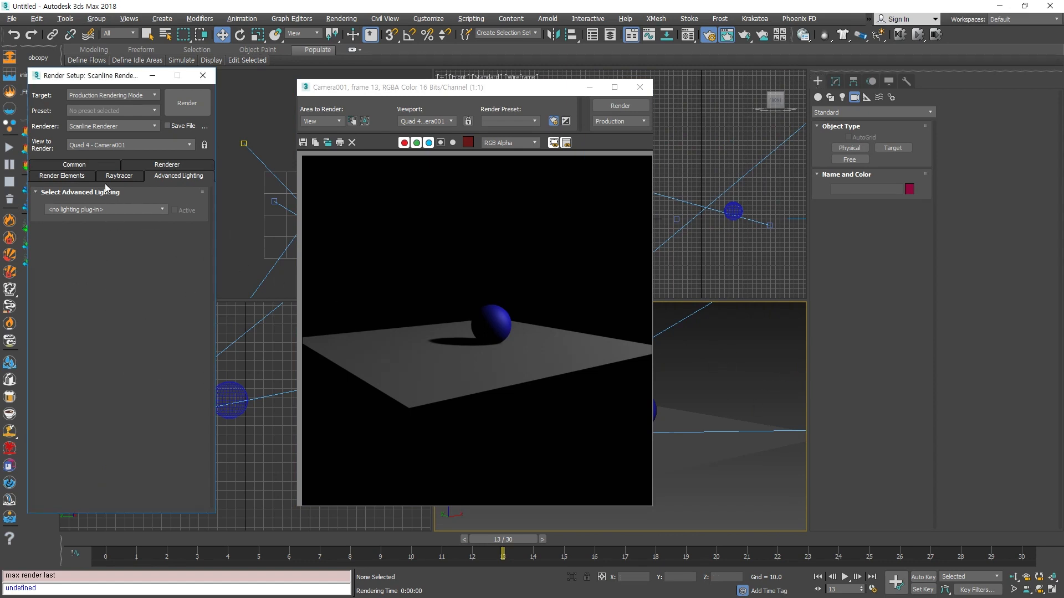
- Delete every render element from Diffuse through Material ID, keeping only Alpha in the list
{"action": "left_click", "coordinate": [65, 175]}
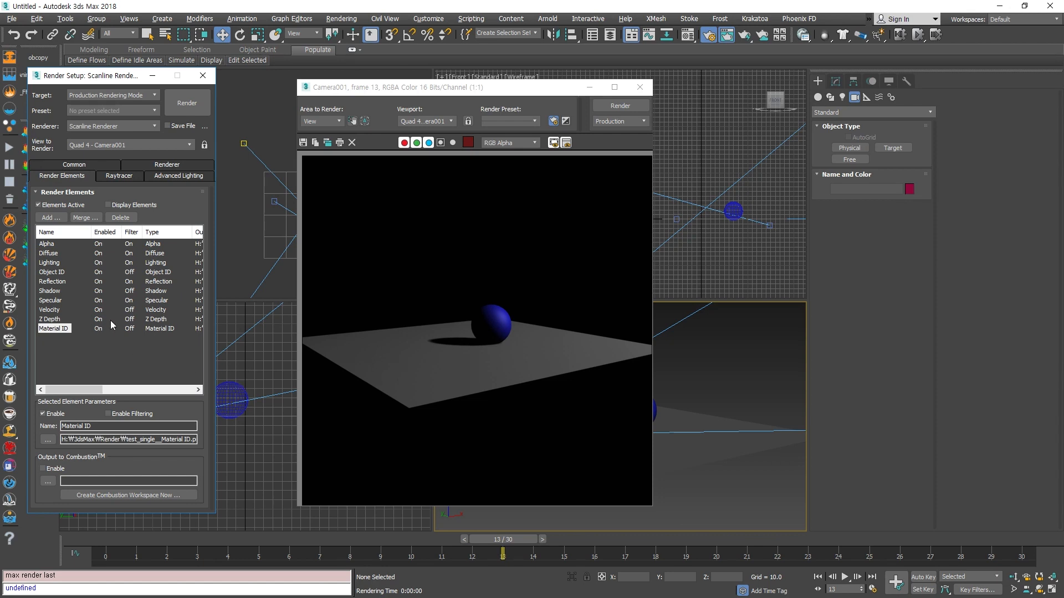
{"action": "left_click", "coordinate": [93, 351]}
{"action": "left_click", "coordinate": [50, 253]}
{"action": "left_click", "coordinate": [57, 330], "text": "shift"}
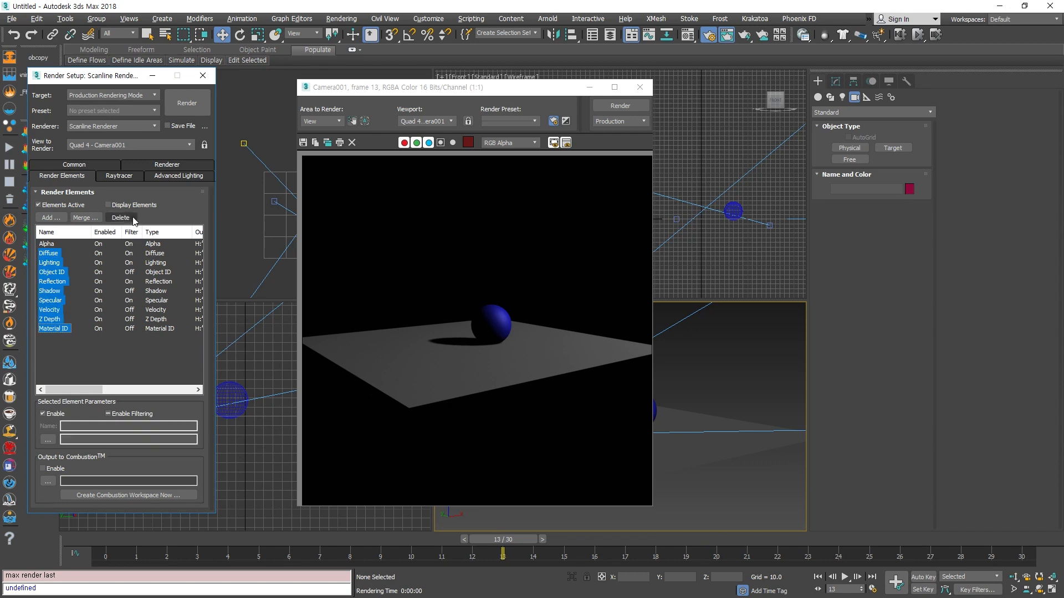
{"action": "left_click", "coordinate": [121, 217]}
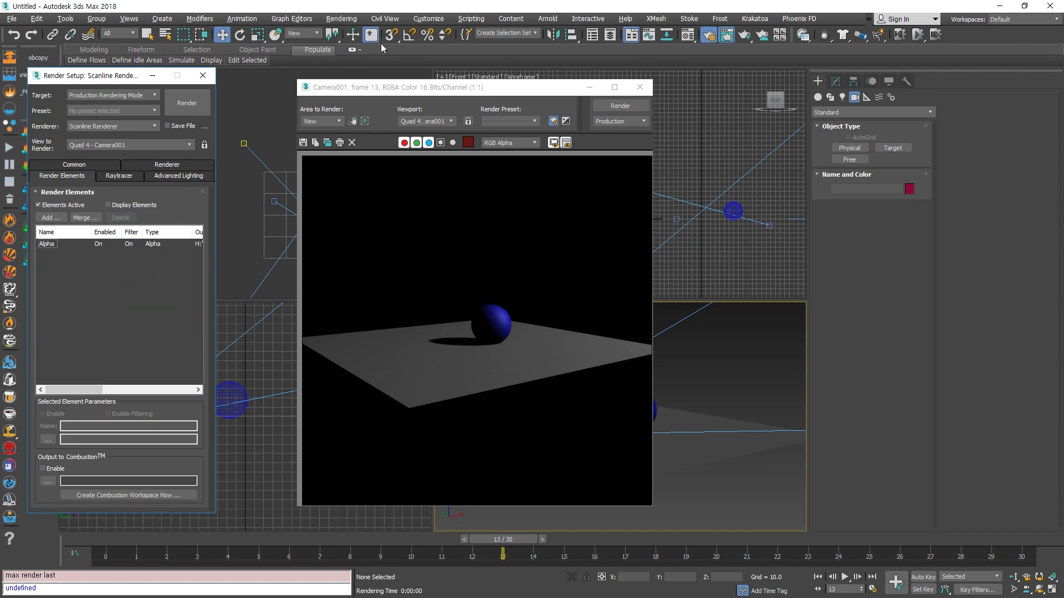
- Look over the common render parameters and toggle the alpha channel display of the rendered frame
{"action": "left_click_drag", "start_coordinate": [382, 87], "coordinate": [302, 83]}
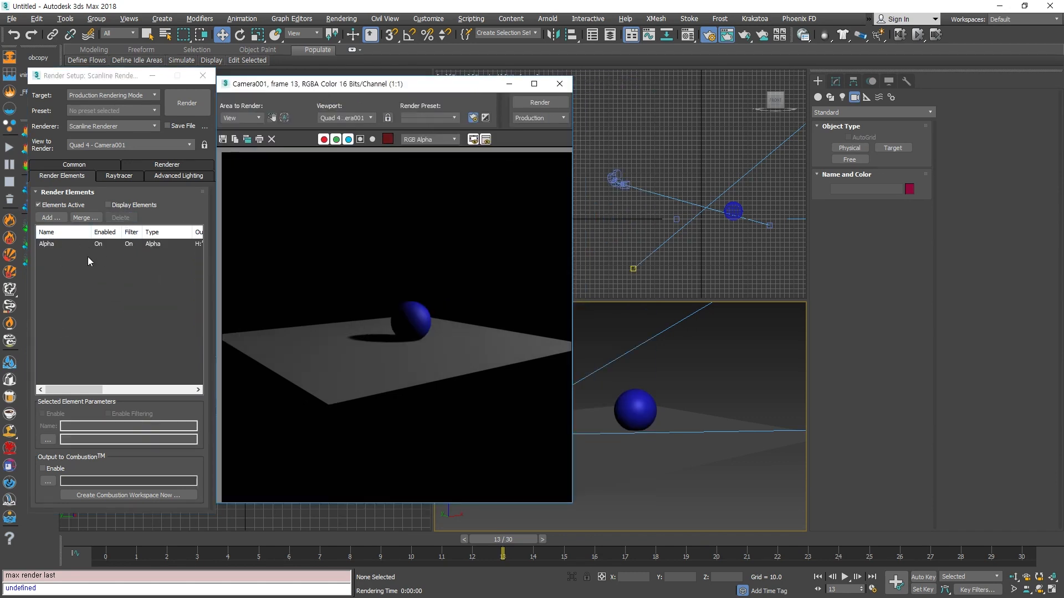
{"action": "left_click", "coordinate": [74, 165]}
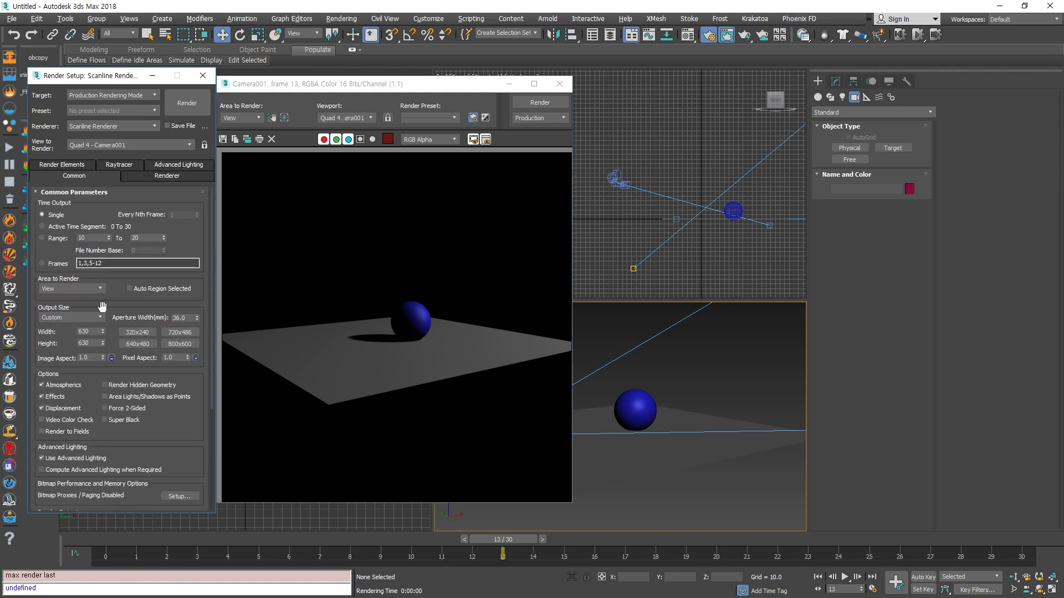
{"action": "left_click_drag", "start_coordinate": [187, 435], "coordinate": [203, 510]}
{"action": "left_click", "coordinate": [59, 166]}
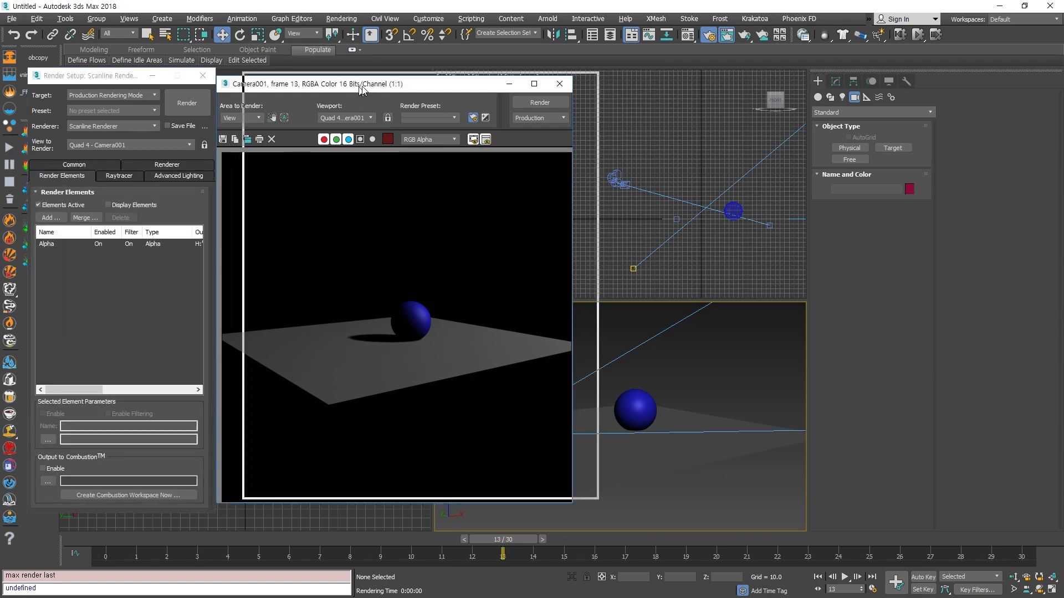
{"action": "left_click_drag", "start_coordinate": [332, 84], "coordinate": [363, 79]}
{"action": "left_click", "coordinate": [390, 135]}
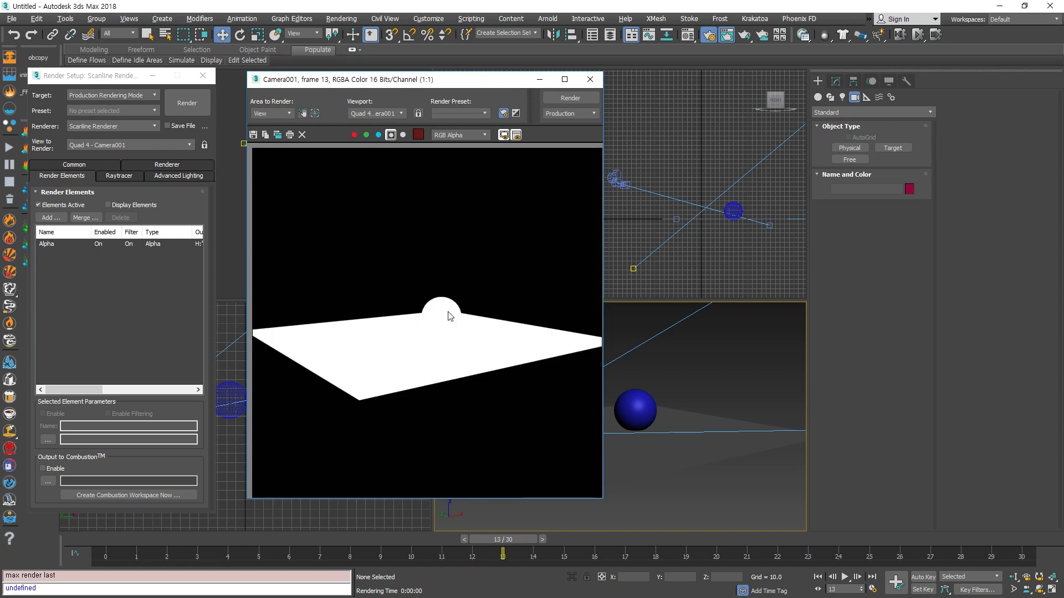
{"action": "left_click", "coordinate": [391, 134]}
{"action": "left_click", "coordinate": [391, 135]}
- Check the render output options in the common parameters, render frame 13 again, and move the render window clear of the setup dialog
{"action": "left_click", "coordinate": [187, 109]}
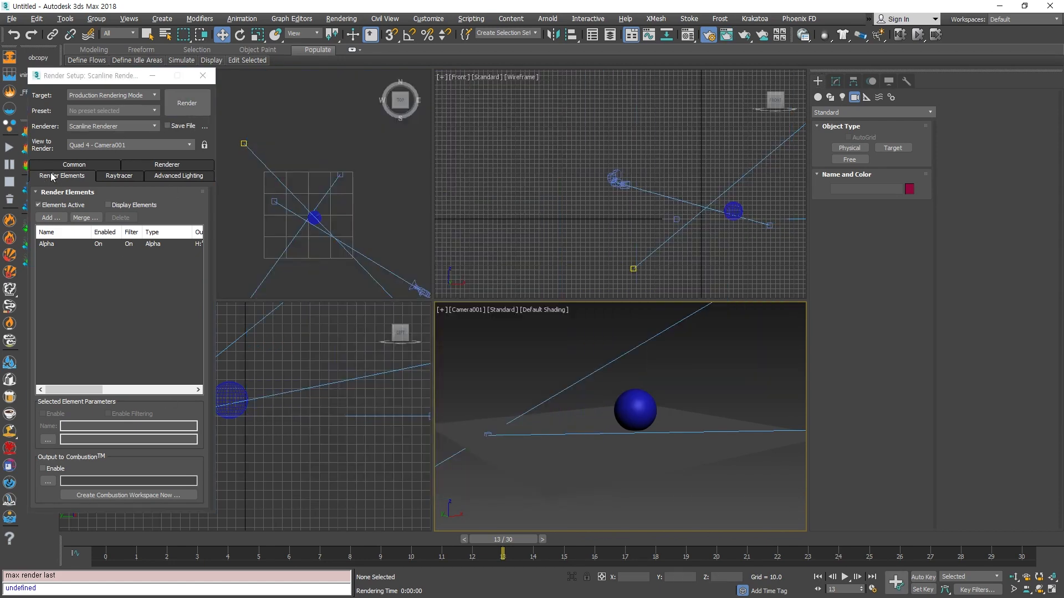
{"action": "left_click", "coordinate": [83, 165]}
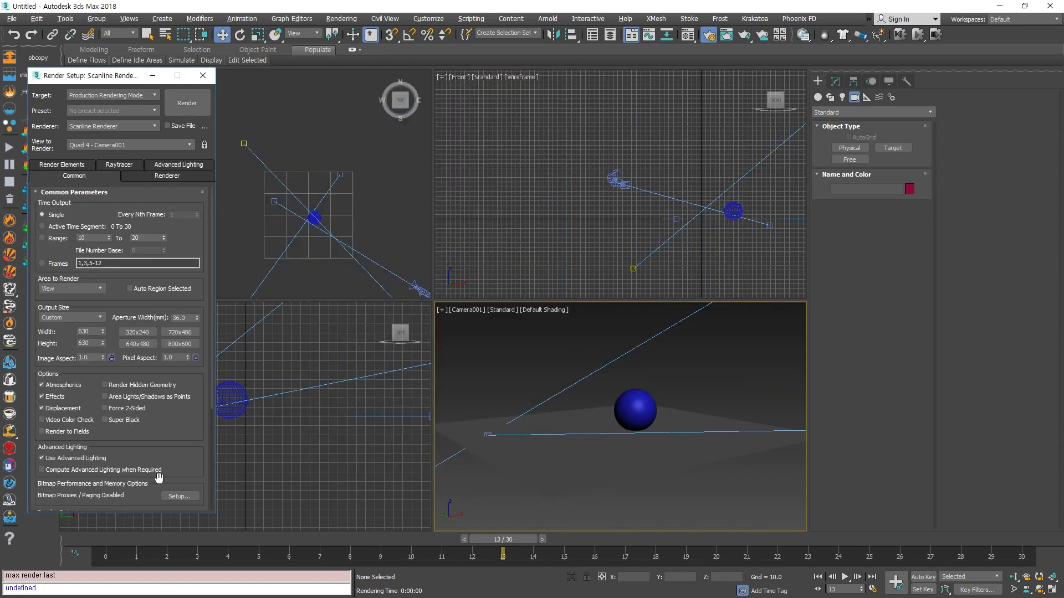
{"action": "scroll", "coordinate": [187, 447], "scroll_direction": "down", "scroll_amount": 5}
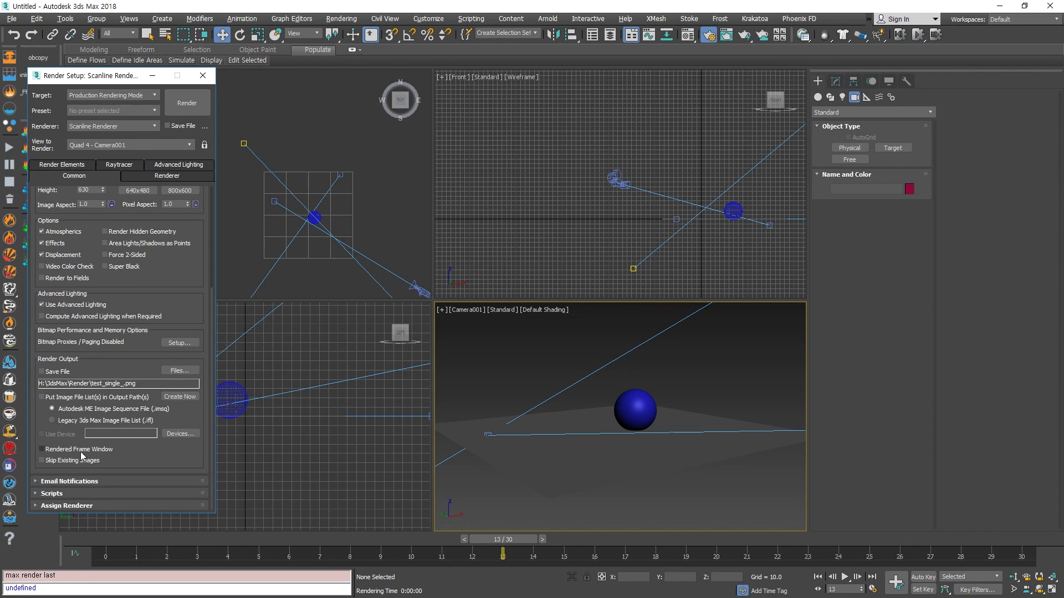
{"action": "scroll", "coordinate": [176, 451], "scroll_direction": "up", "scroll_amount": 5}
{"action": "left_click", "coordinate": [187, 104]}
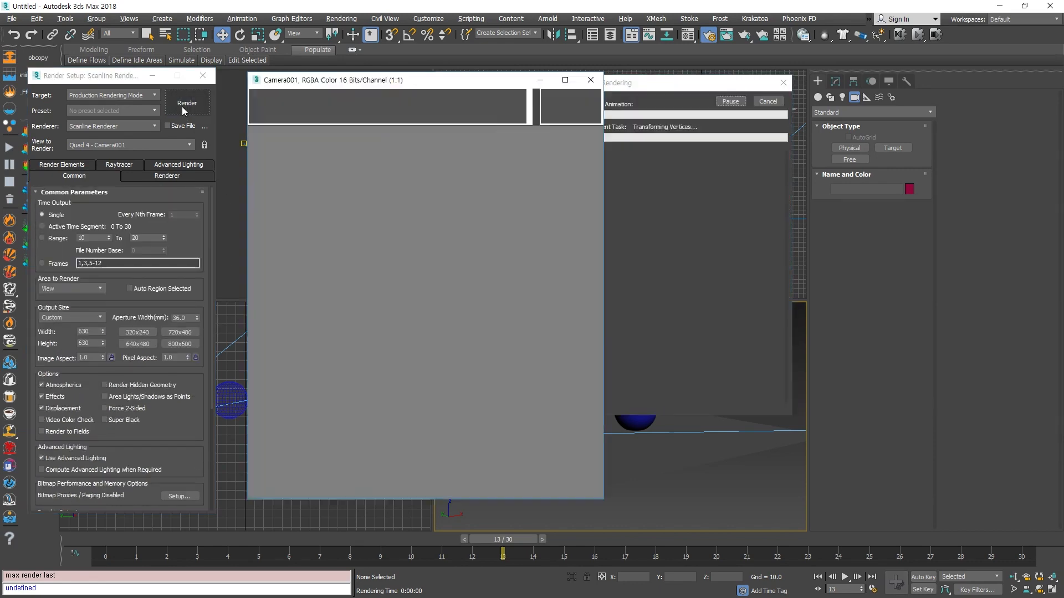
{"action": "left_click_drag", "start_coordinate": [428, 80], "coordinate": [517, 81]}
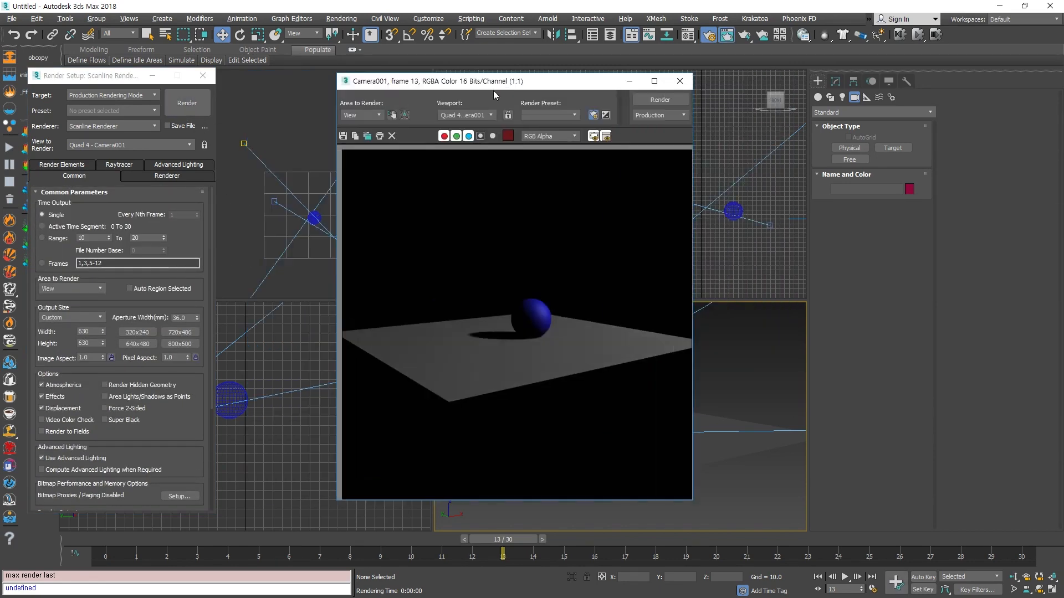
- Turn on Display Elements, render frame 13 with the Alpha element, and place the Alpha and camera renders side by side
{"action": "left_click", "coordinate": [169, 176]}
{"action": "left_click", "coordinate": [62, 164]}
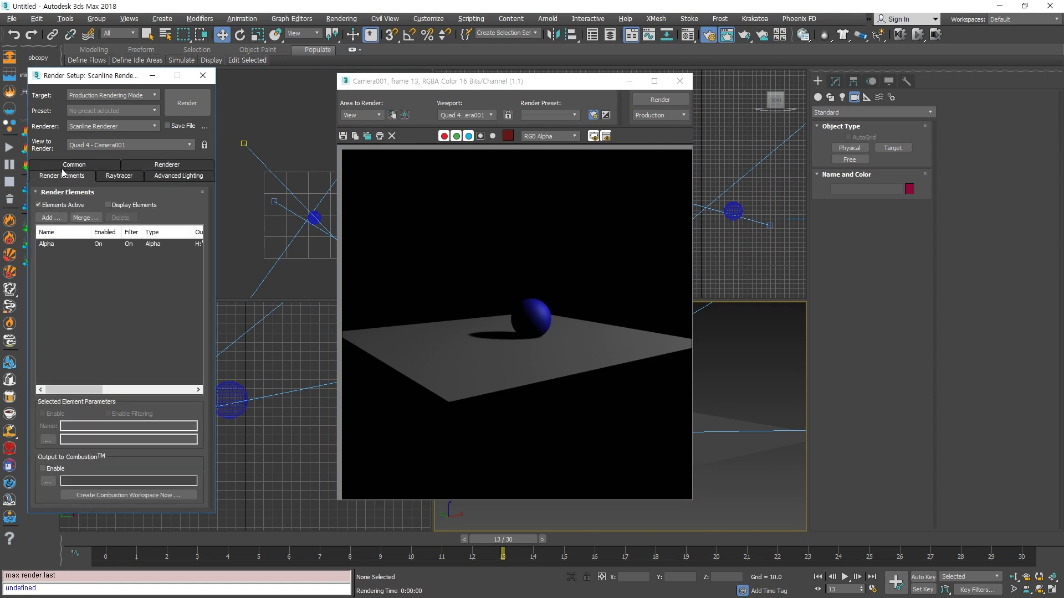
{"action": "left_click", "coordinate": [47, 244]}
{"action": "left_click", "coordinate": [108, 205]}
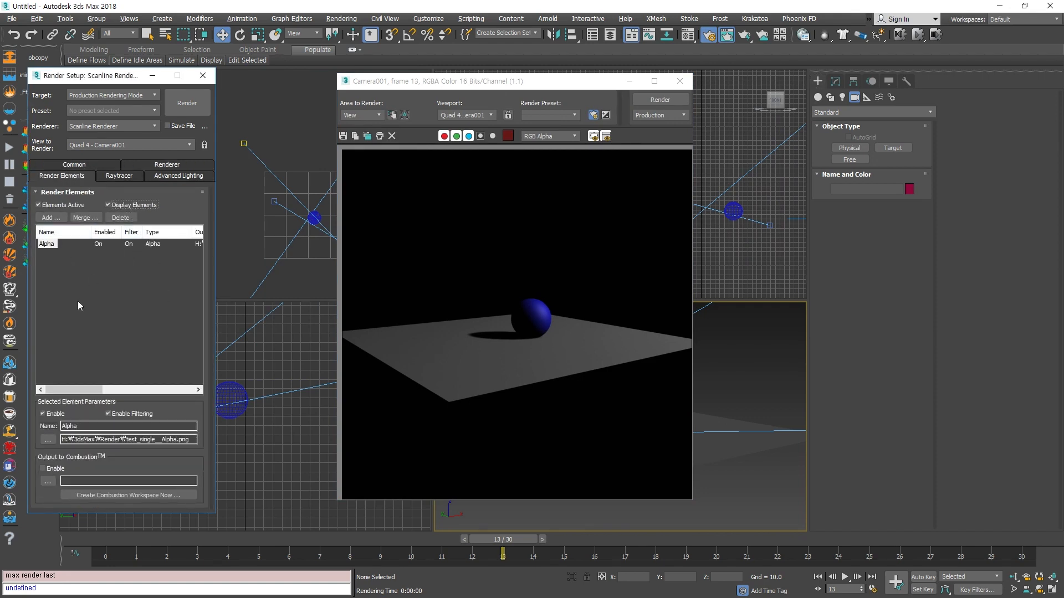
{"action": "left_click", "coordinate": [177, 108]}
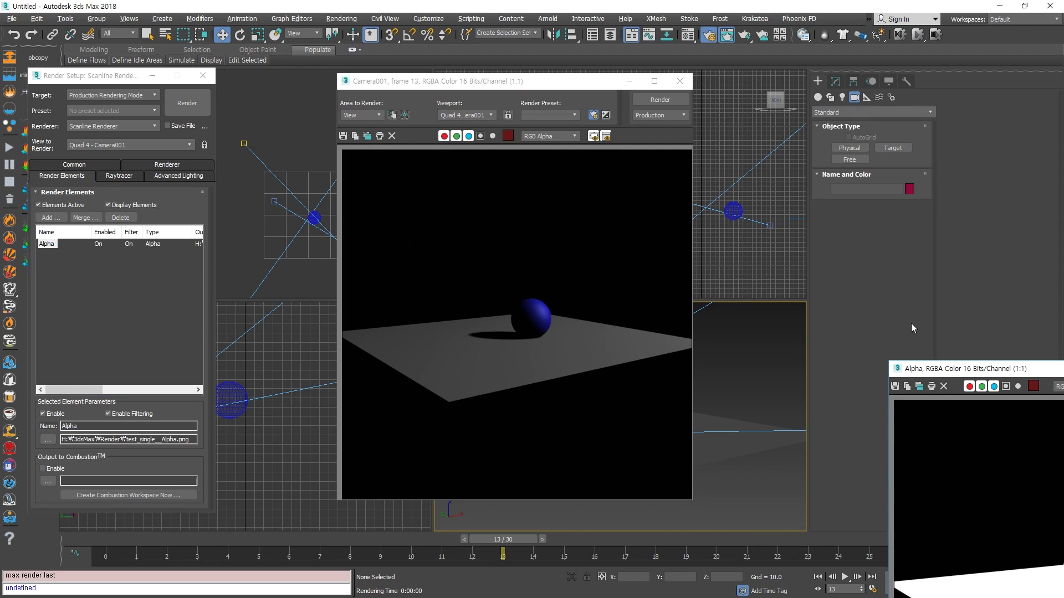
{"action": "left_click_drag", "start_coordinate": [1011, 371], "coordinate": [712, 131]}
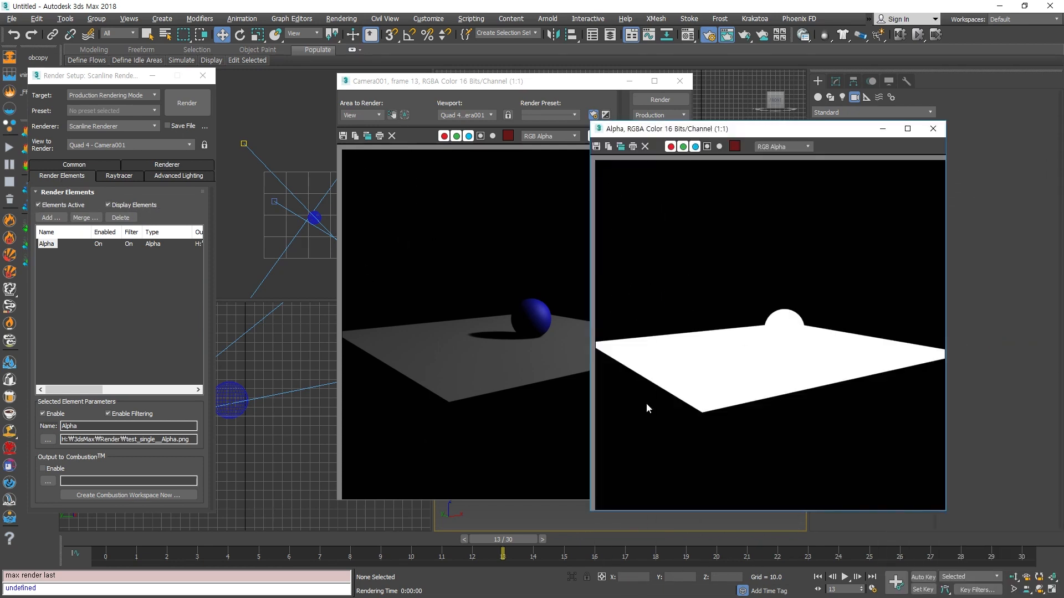
{"action": "left_click_drag", "start_coordinate": [537, 85], "coordinate": [415, 110]}
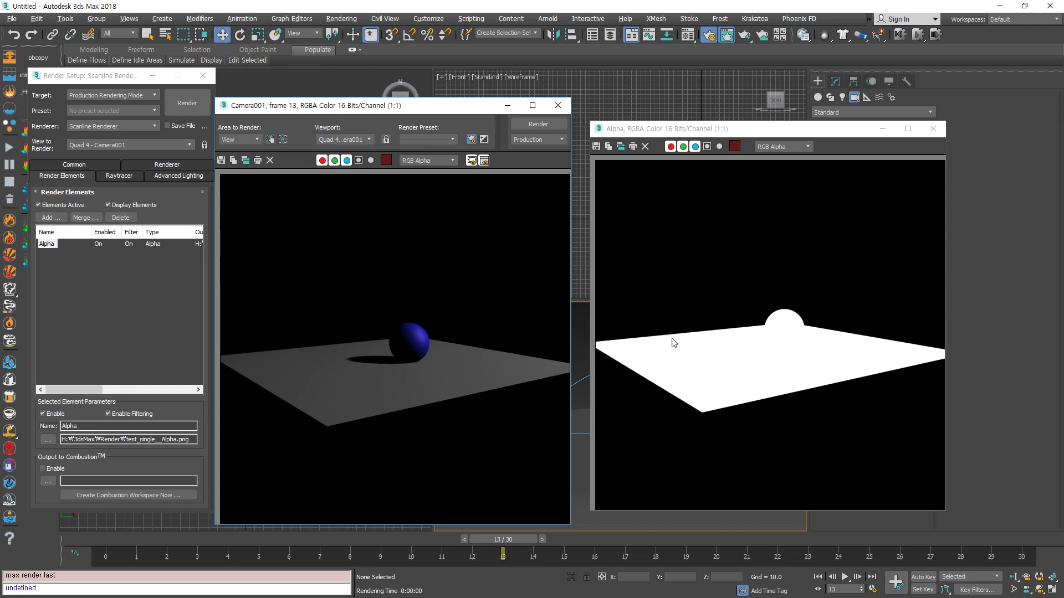
- Compare the Alpha element with the camera render's alpha channel by toggling the alpha display in each window
{"action": "left_click", "coordinate": [710, 150]}
{"action": "left_click", "coordinate": [708, 145]}
{"action": "left_click", "coordinate": [708, 145]}
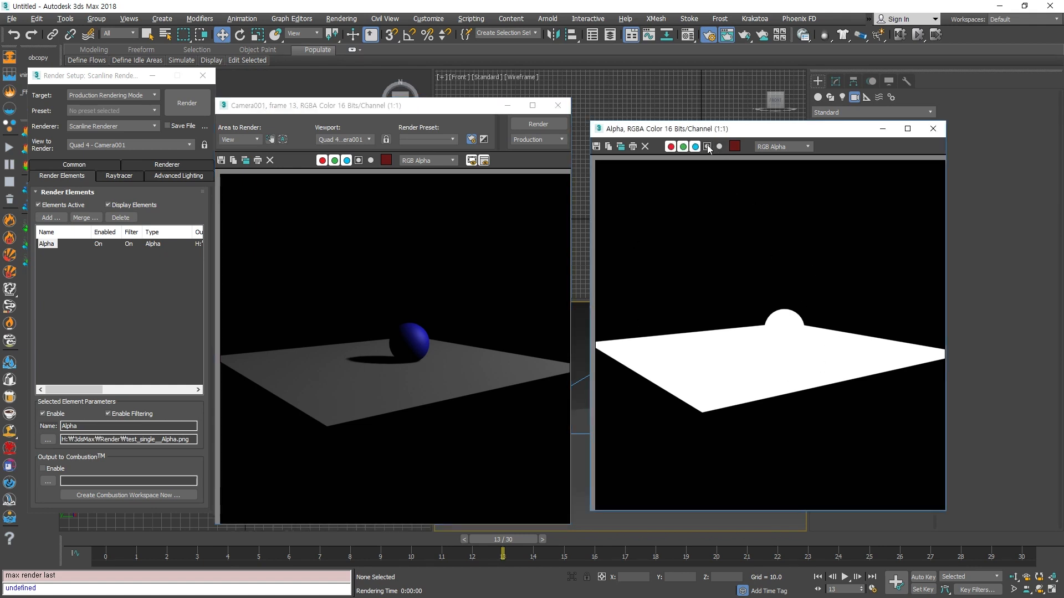
{"action": "left_click", "coordinate": [707, 146]}
{"action": "left_click", "coordinate": [708, 146]}
{"action": "left_click", "coordinate": [708, 145]}
{"action": "left_click", "coordinate": [707, 145]}
{"action": "left_click", "coordinate": [707, 146]}
{"action": "left_click", "coordinate": [708, 146]}
{"action": "left_click", "coordinate": [708, 146]}
{"action": "left_click", "coordinate": [707, 145]}
{"action": "left_click", "coordinate": [359, 160]}
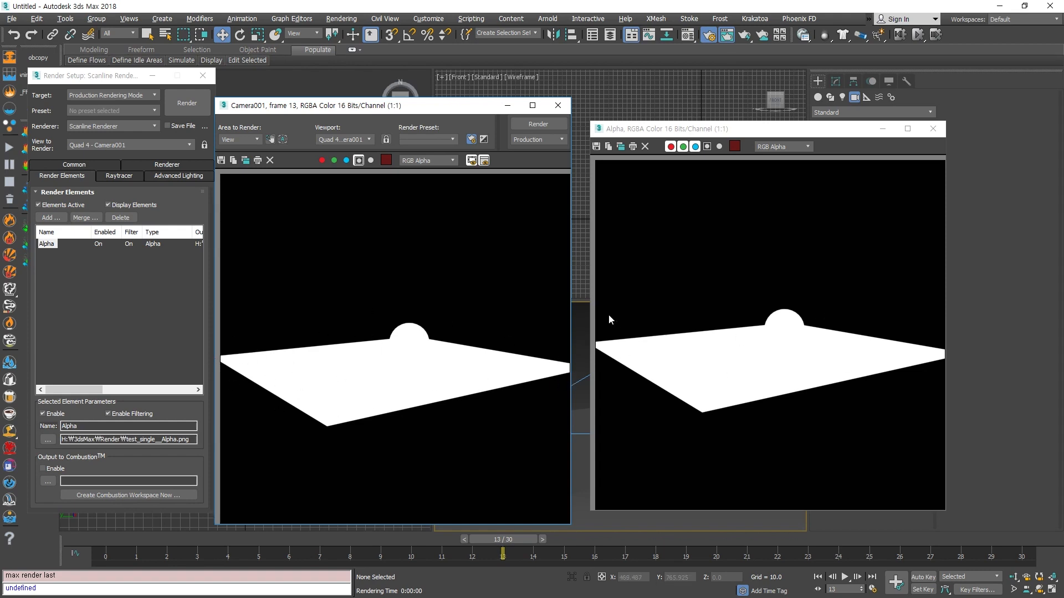
- Close the Alpha element window, restore the red, green and blue channels of the camera render, and move its window aside
{"action": "left_click", "coordinate": [931, 128]}
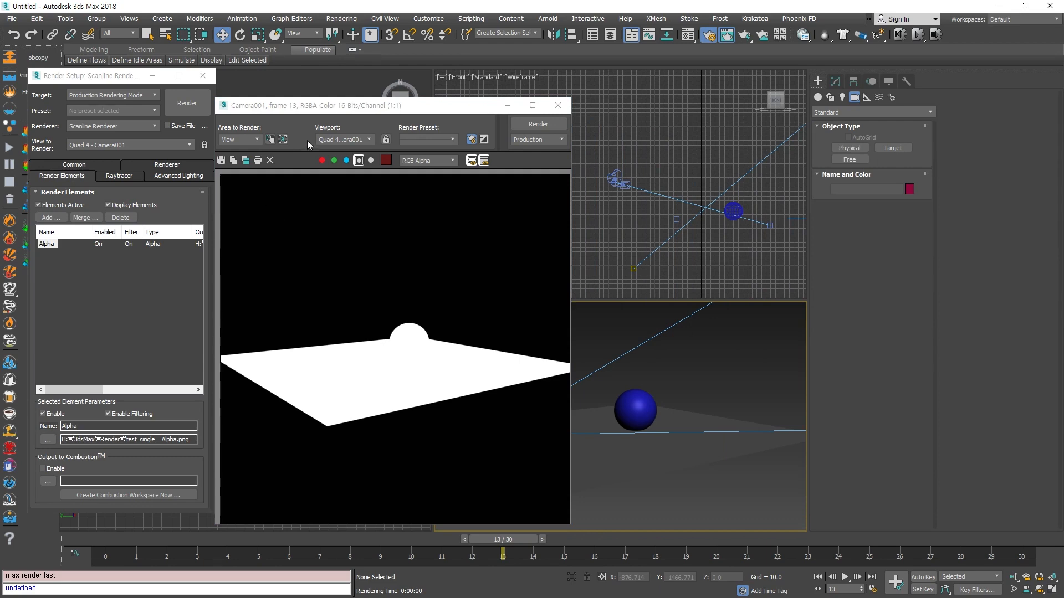
{"action": "left_click", "coordinate": [322, 161]}
{"action": "left_click", "coordinate": [334, 160]}
{"action": "left_click", "coordinate": [346, 160]}
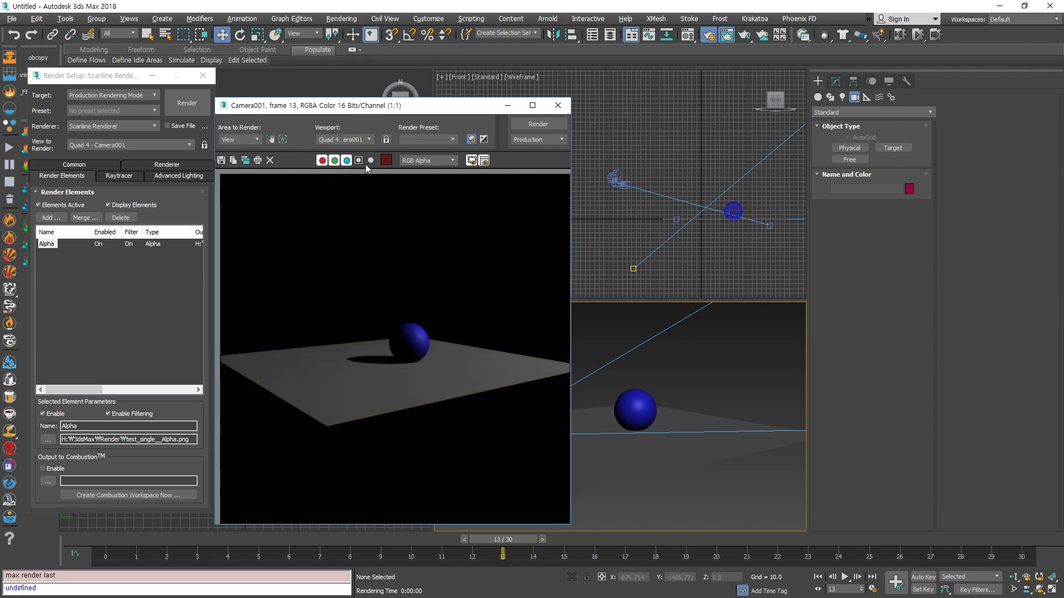
{"action": "left_click_drag", "start_coordinate": [380, 111], "coordinate": [443, 65]}
- Delete the Alpha render element and add a Background element in its place
{"action": "left_click", "coordinate": [56, 290]}
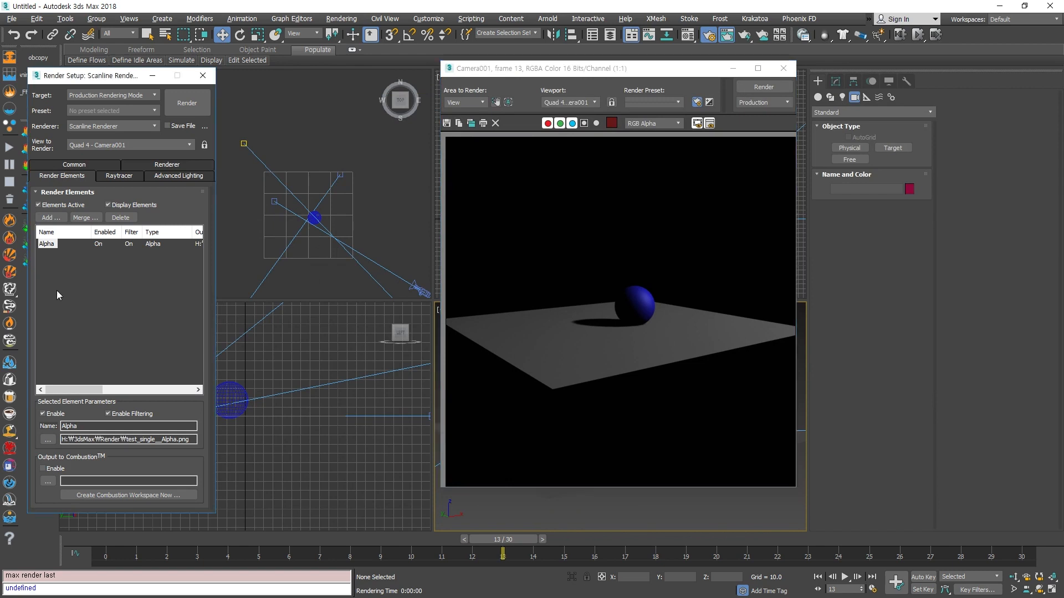
{"action": "left_click", "coordinate": [46, 246]}
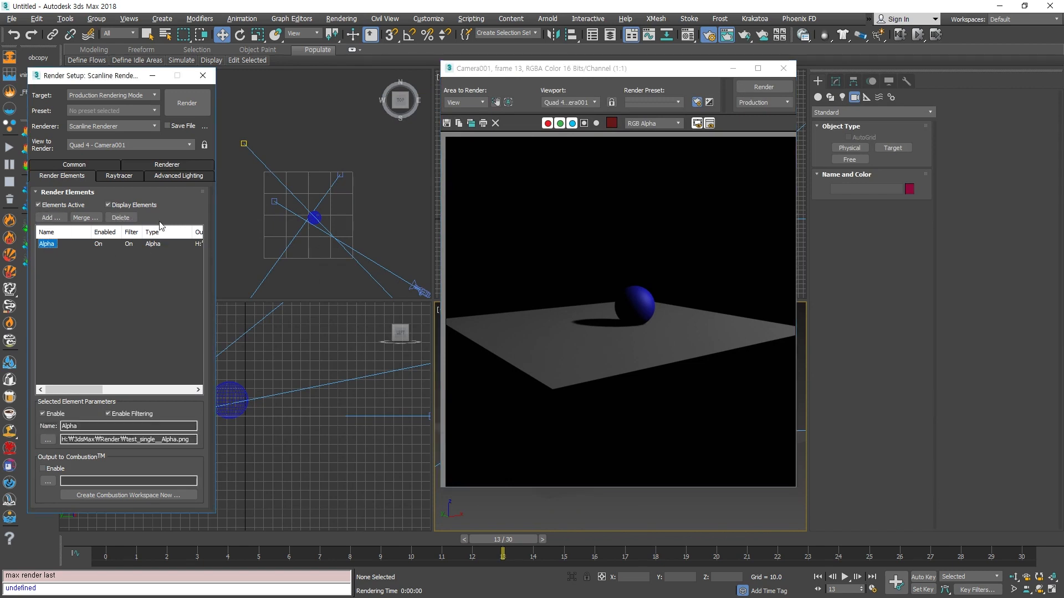
{"action": "left_click", "coordinate": [119, 219]}
{"action": "left_click", "coordinate": [51, 217]}
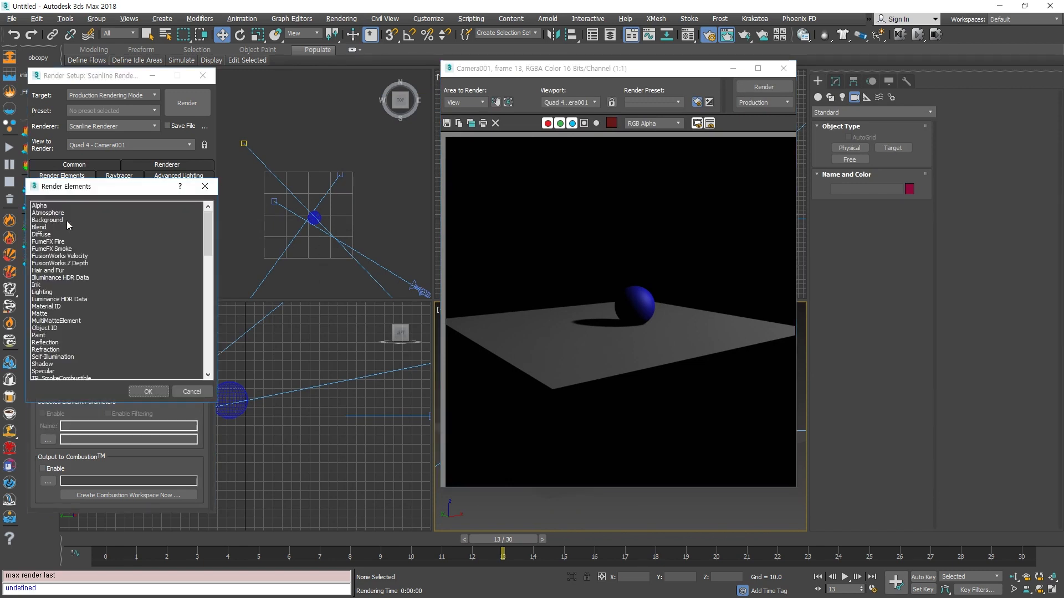
{"action": "left_click", "coordinate": [70, 212]}
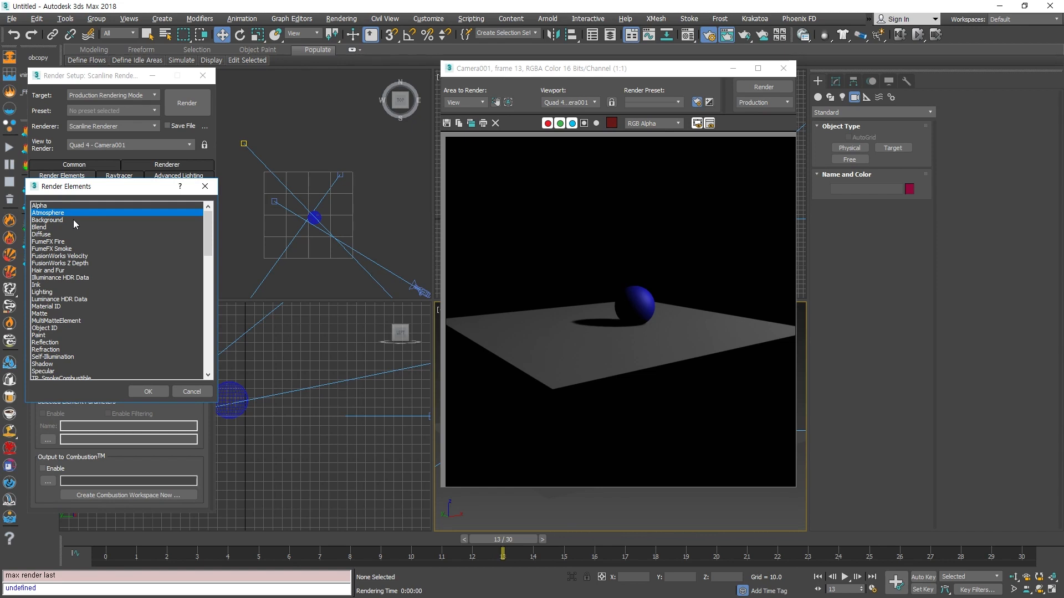
{"action": "left_click", "coordinate": [73, 220]}
{"action": "left_click", "coordinate": [149, 392]}
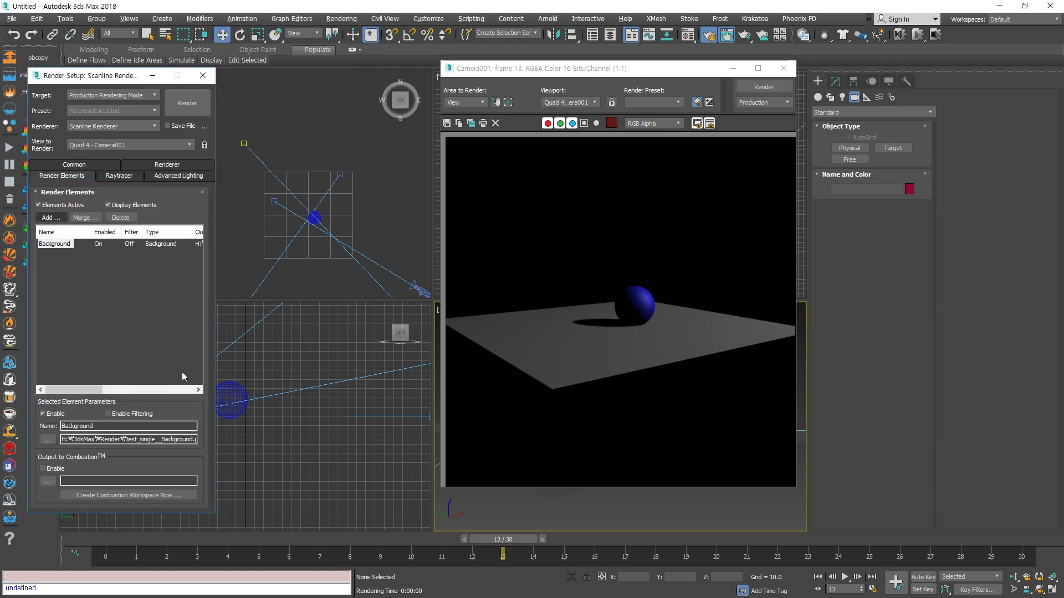
- Set the environment background color to red 72, green 0, blue 255 and render the camera view
{"action": "left_click", "coordinate": [398, 225]}
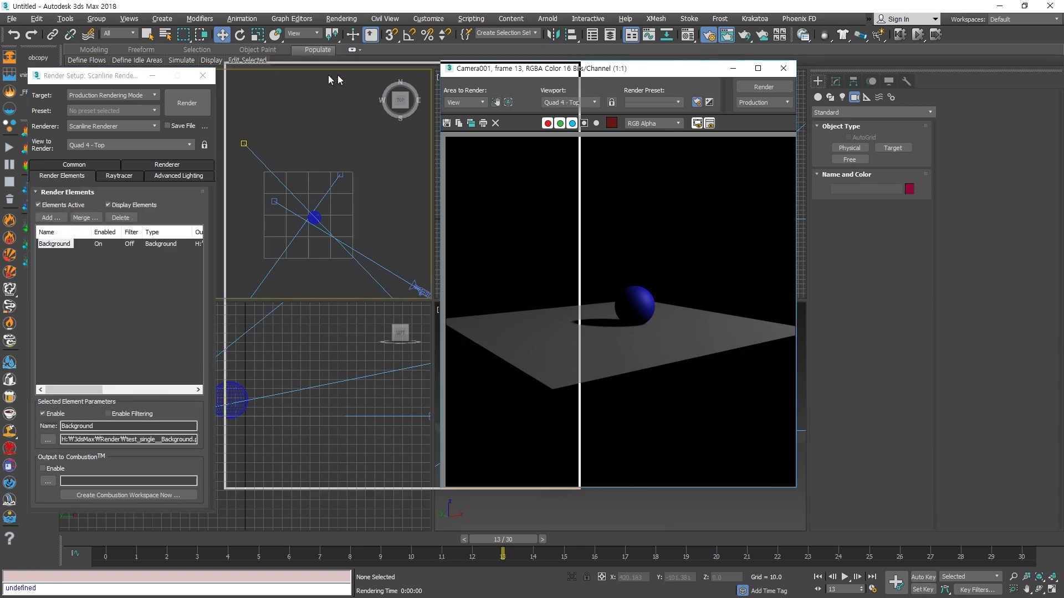
{"action": "left_click_drag", "start_coordinate": [555, 68], "coordinate": [327, 70]}
{"action": "left_click", "coordinate": [690, 369]}
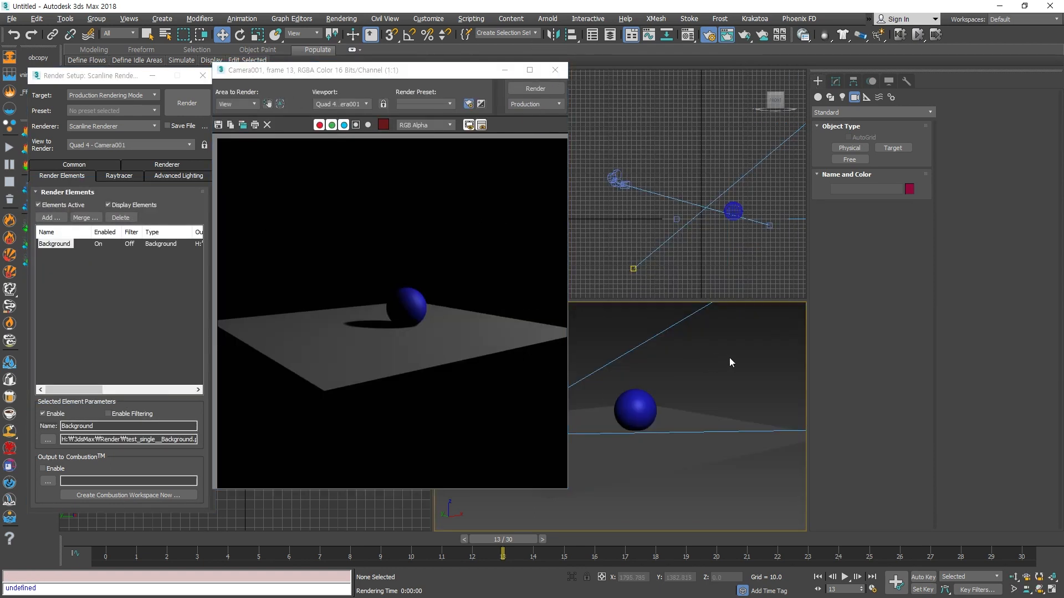
{"action": "key", "text": "8"}
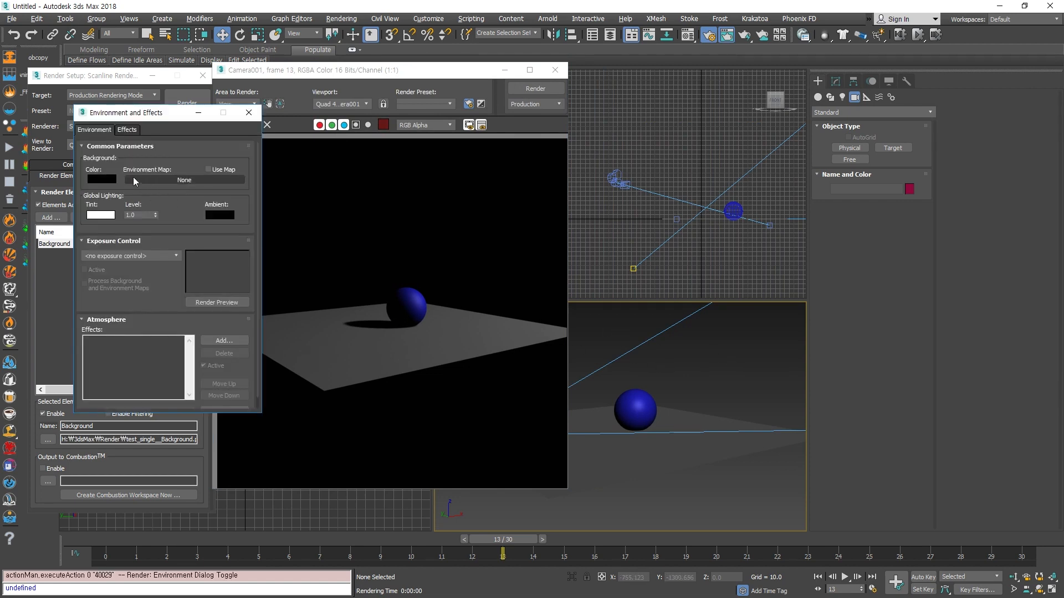
{"action": "left_click", "coordinate": [95, 180]}
{"action": "left_click_drag", "start_coordinate": [288, 116], "coordinate": [286, 72]}
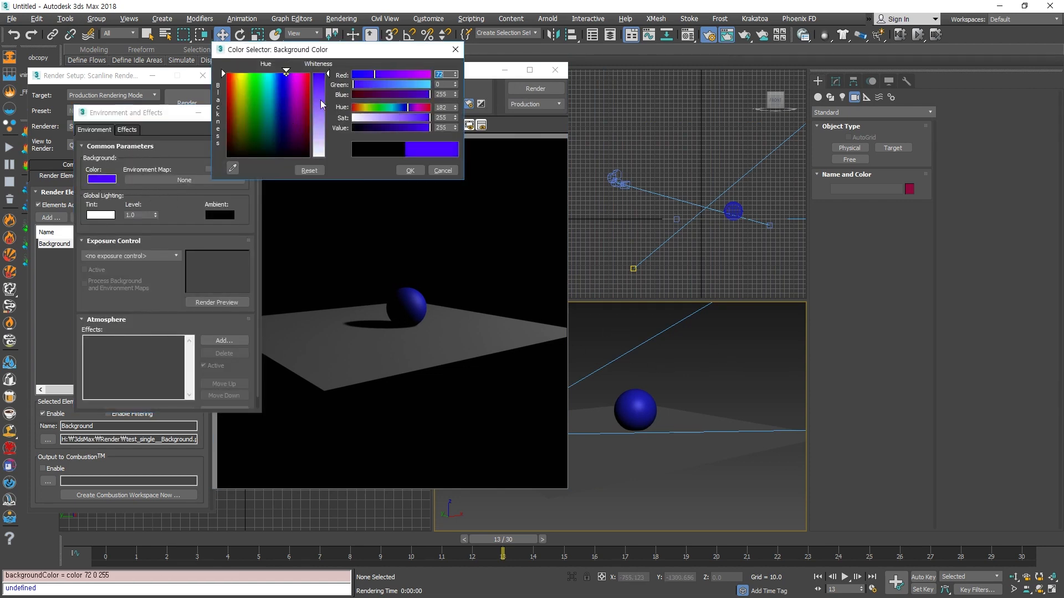
{"action": "left_click", "coordinate": [411, 171]}
{"action": "key", "text": "F9"}
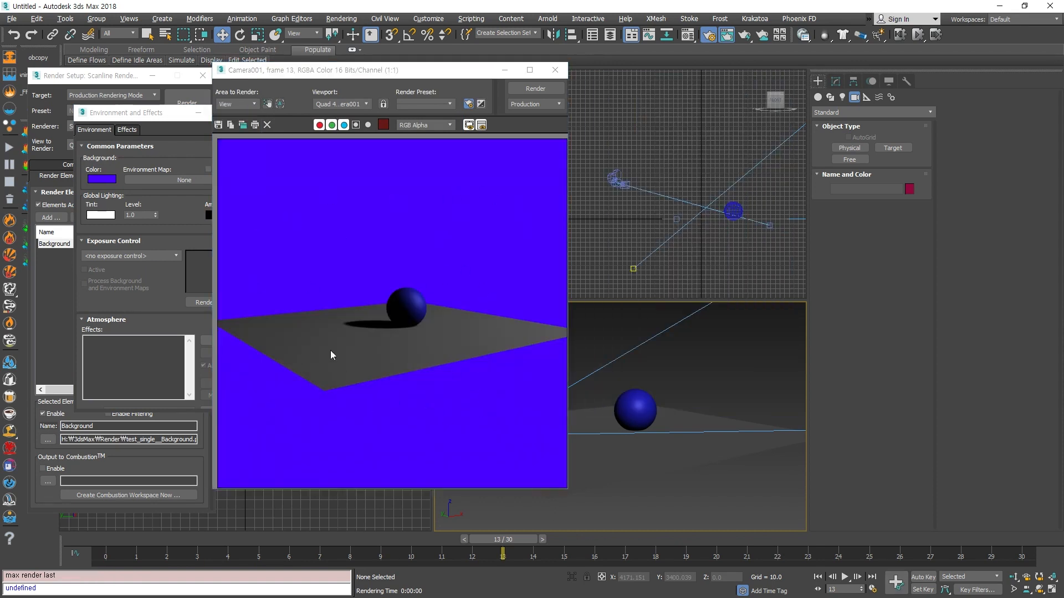
- Render with the Background element, view its output beside the camera render, and close the Background window
{"action": "left_click_drag", "start_coordinate": [335, 73], "coordinate": [386, 73]}
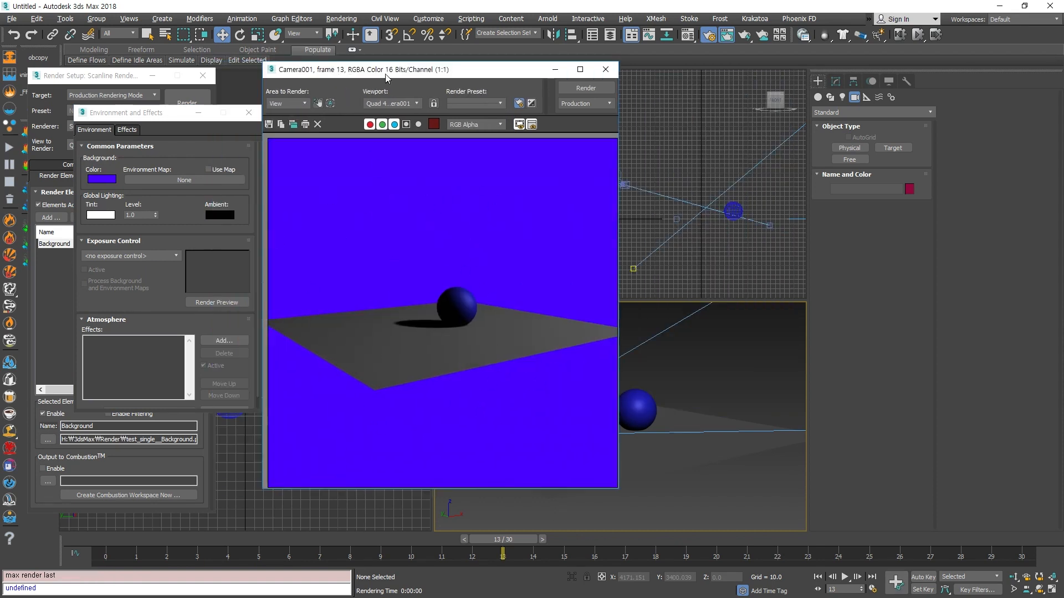
{"action": "left_click", "coordinate": [187, 103]}
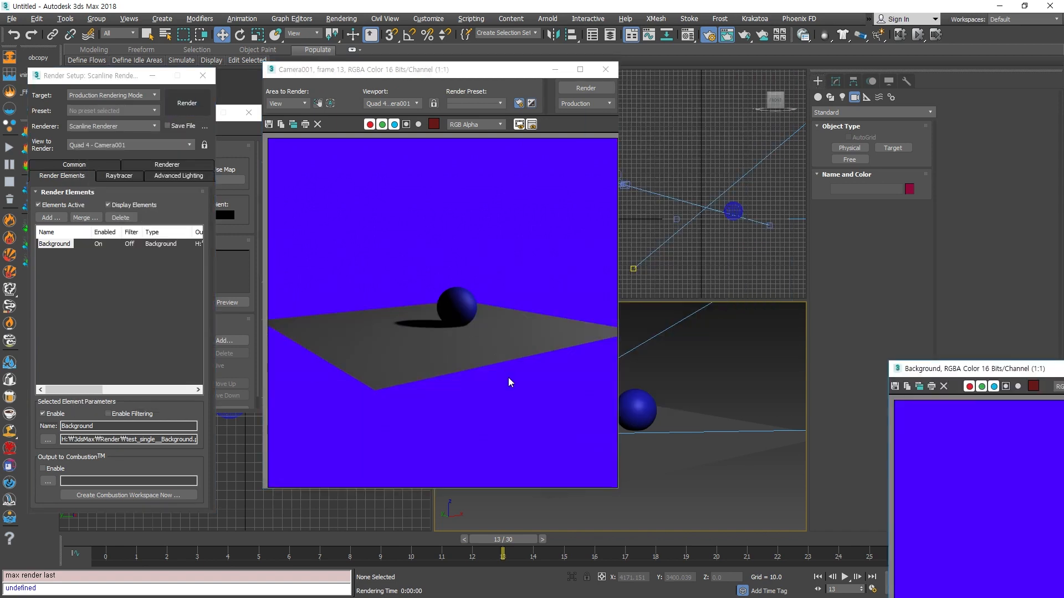
{"action": "left_click_drag", "start_coordinate": [938, 374], "coordinate": [585, 128]}
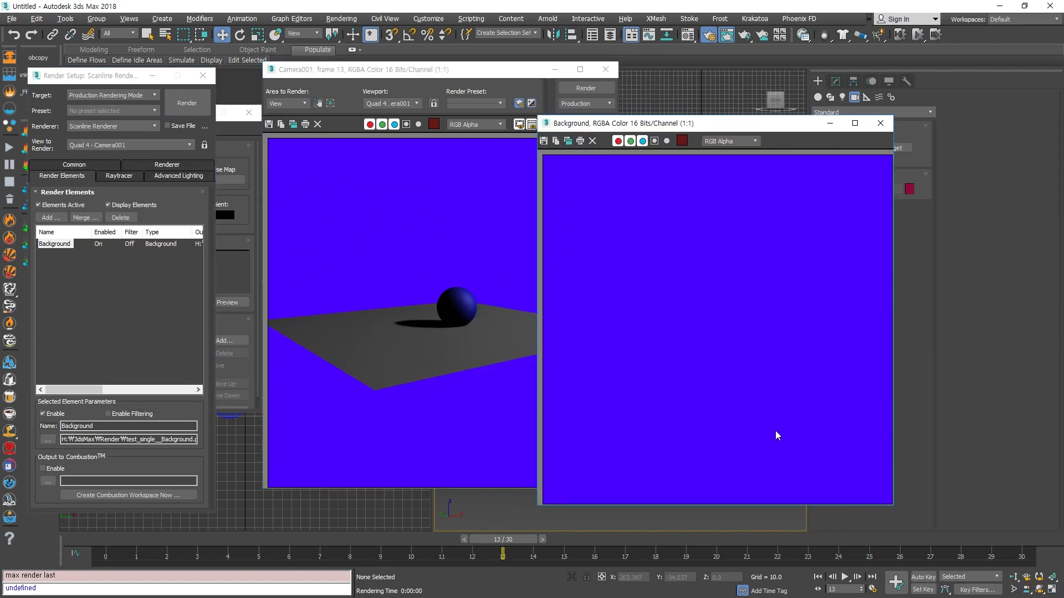
{"action": "left_click_drag", "start_coordinate": [676, 124], "coordinate": [712, 125]}
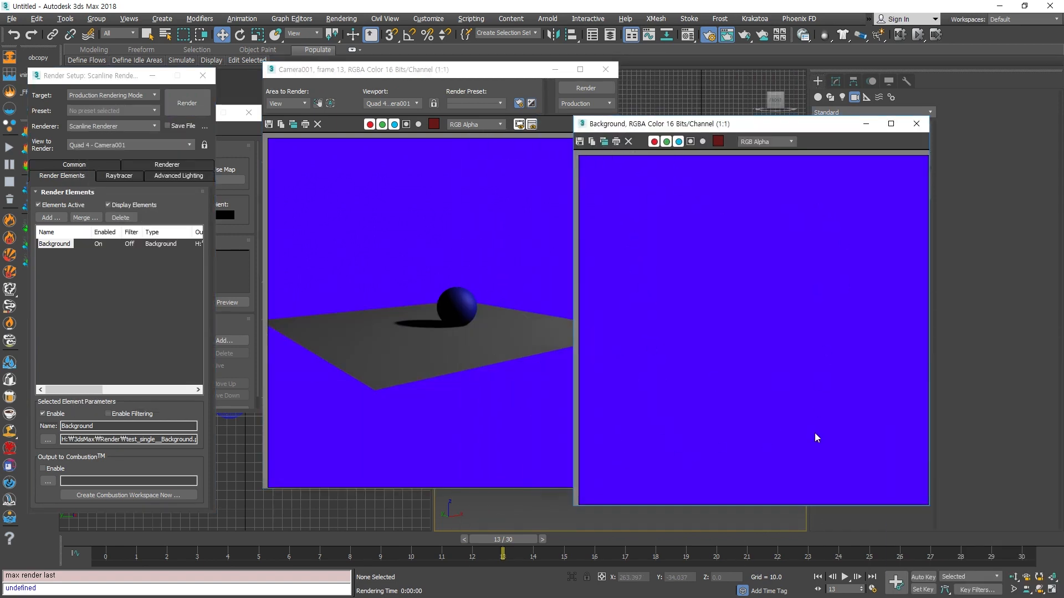
{"action": "left_click", "coordinate": [919, 126]}
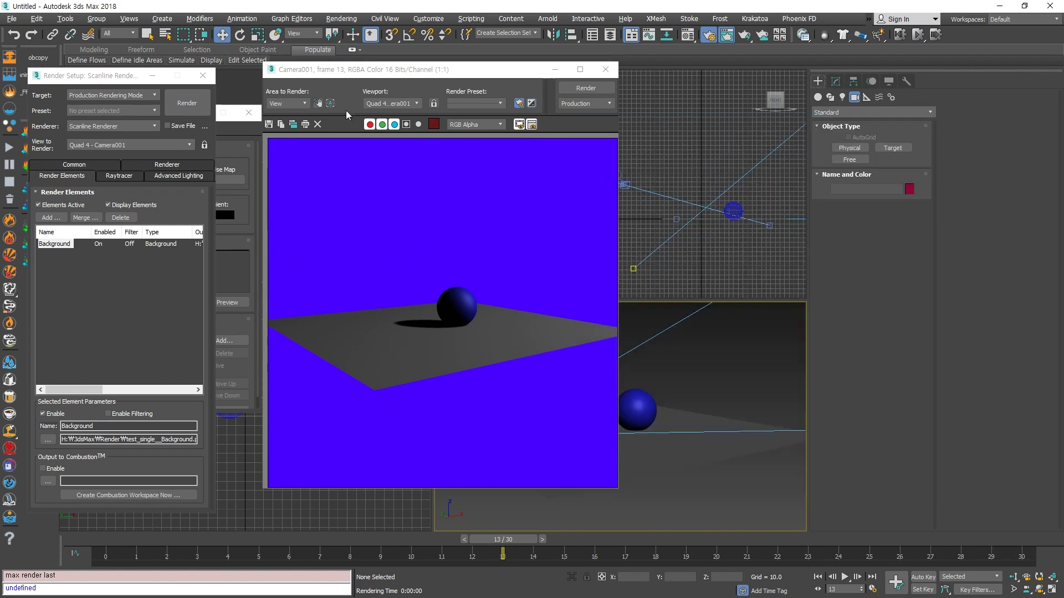
- Reset the environment background color to black (0, 0, 0)
{"action": "left_click", "coordinate": [229, 151]}
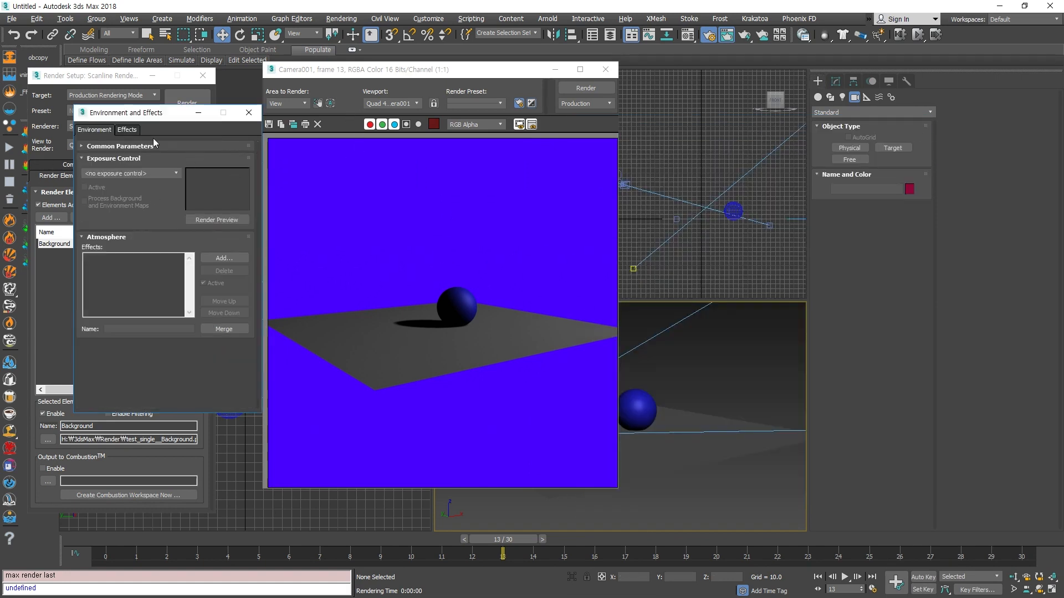
{"action": "left_click", "coordinate": [111, 180]}
{"action": "left_click_drag", "start_coordinate": [368, 128], "coordinate": [340, 120]}
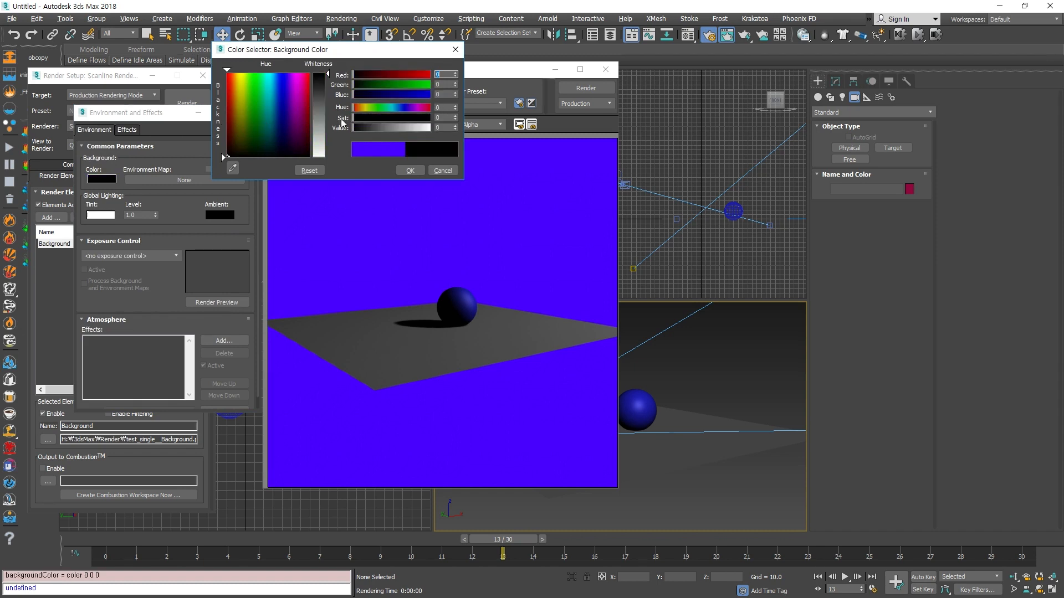
{"action": "left_click", "coordinate": [419, 168]}
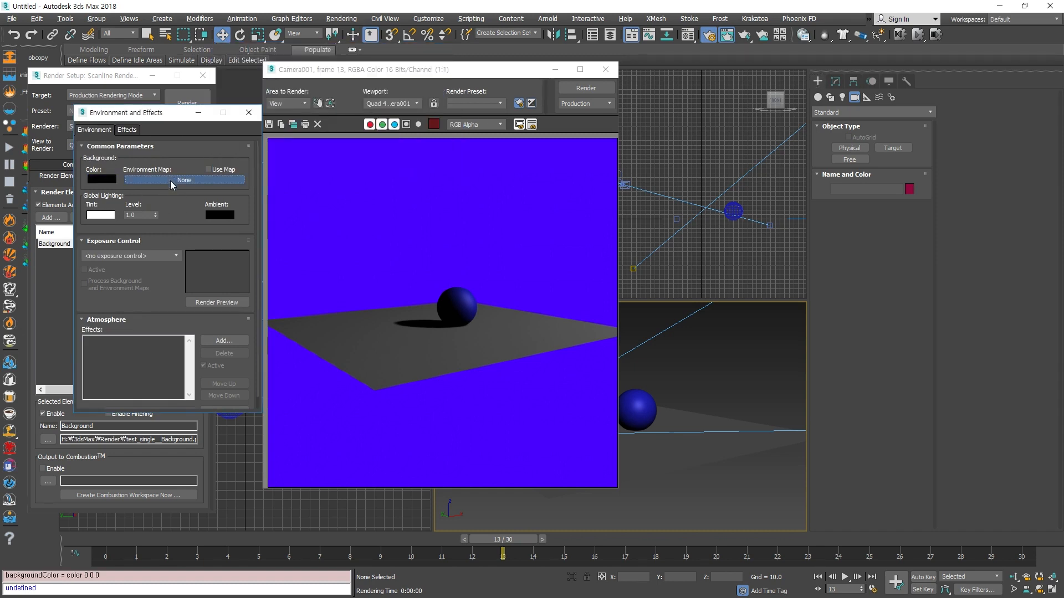
- Assign a Bitmap environment map using background_tree_wood_boards_texture_wooden_background_old_brown-1370489.jpg
{"action": "left_click", "coordinate": [171, 180]}
{"action": "double_click", "coordinate": [344, 154]}
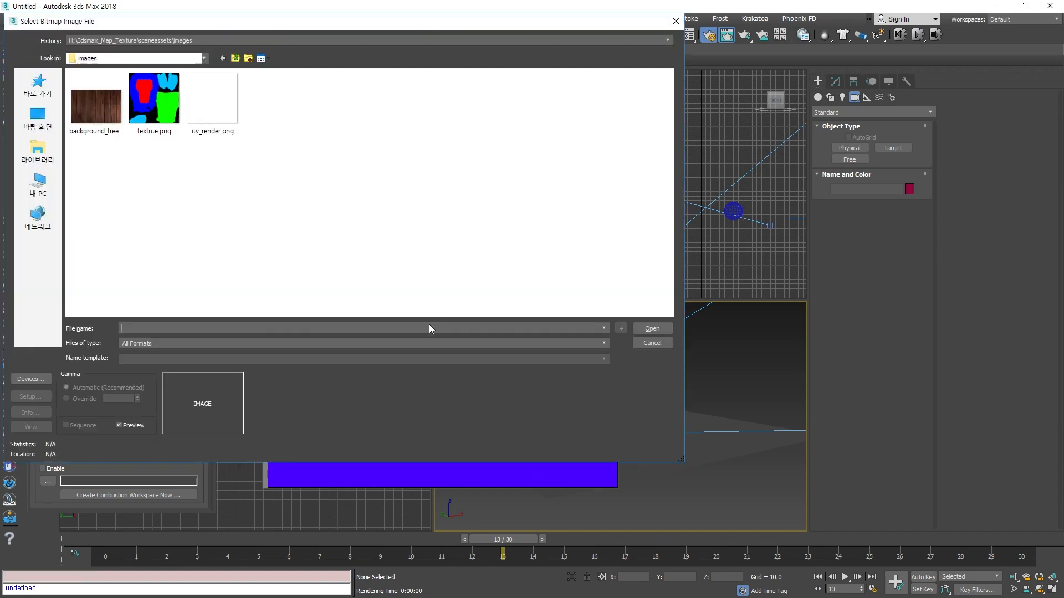
{"action": "left_click", "coordinate": [120, 148]}
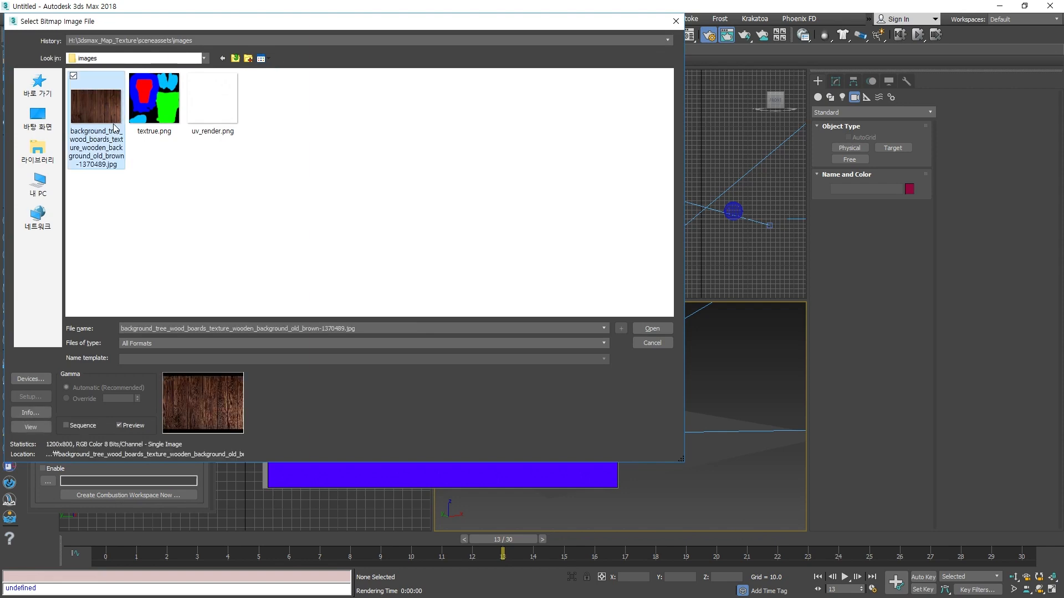
{"action": "left_click", "coordinate": [652, 328]}
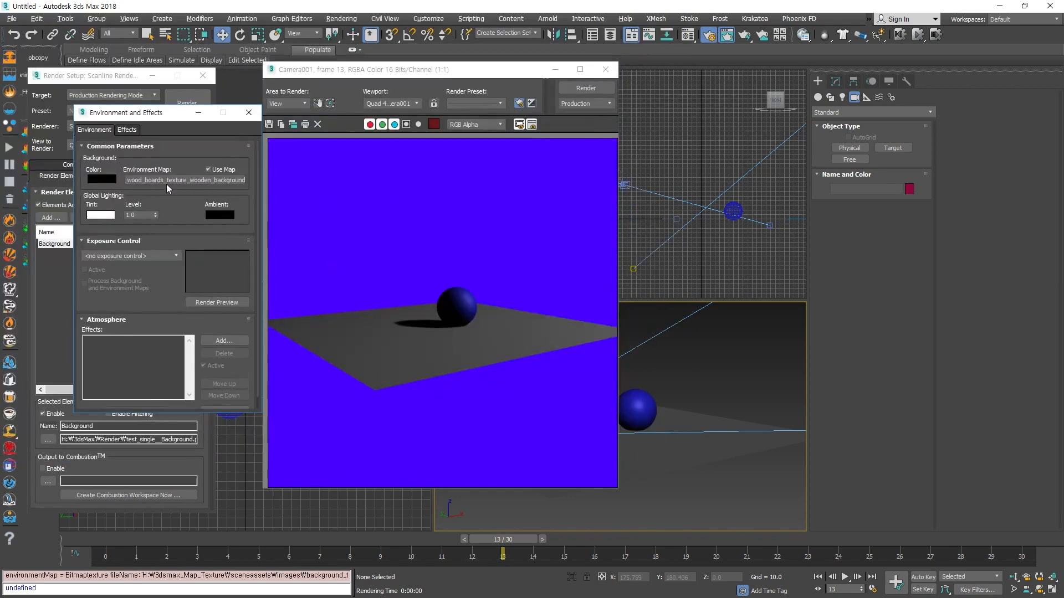
- Render the camera view with the wood environment map, examine the Background element output, and close its window
{"action": "key", "text": "F9"}
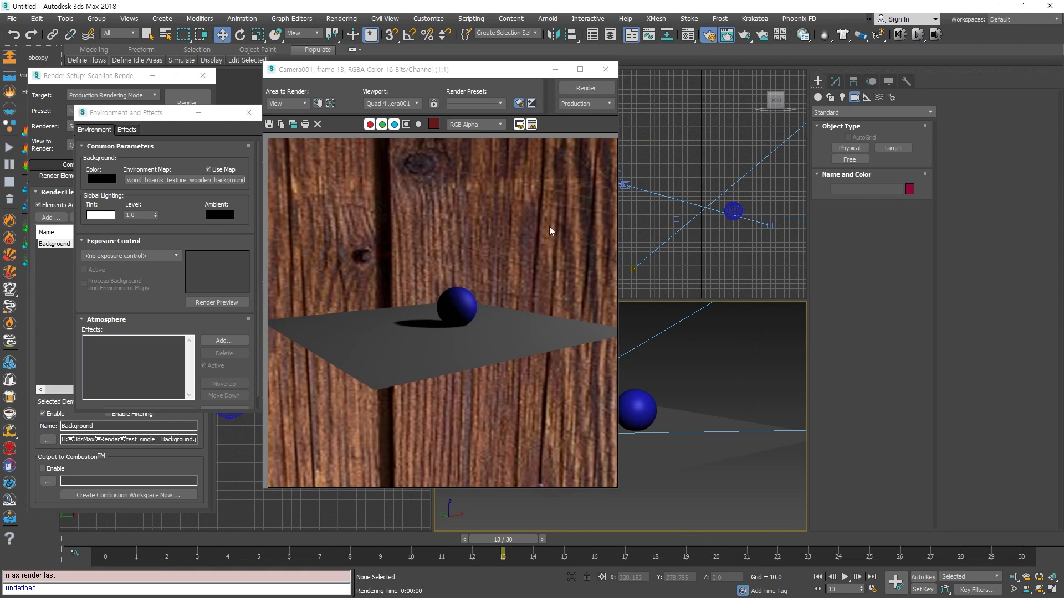
{"action": "left_click", "coordinate": [187, 103]}
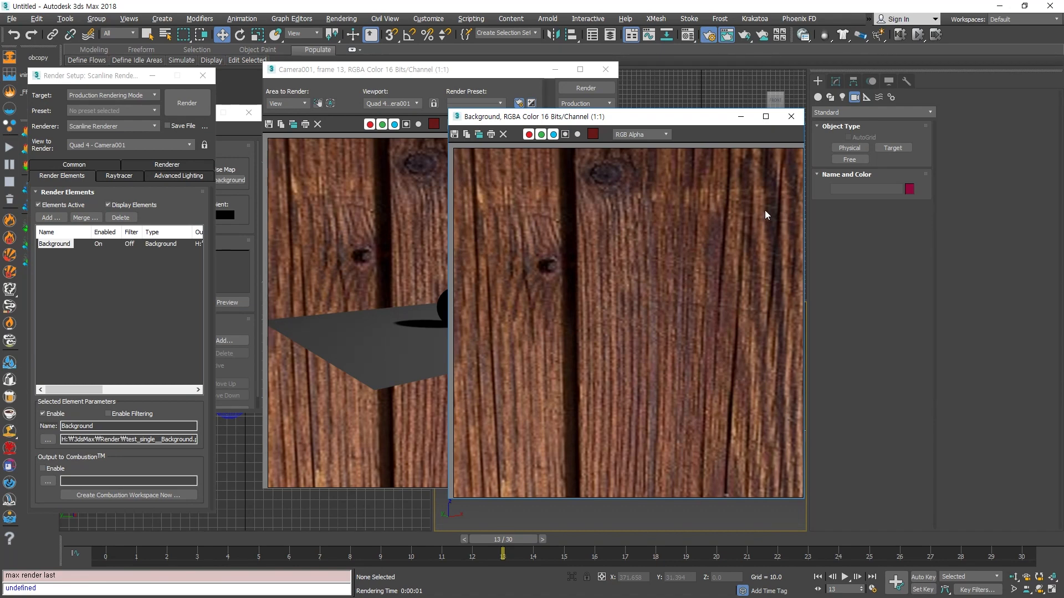
{"action": "left_click", "coordinate": [791, 117]}
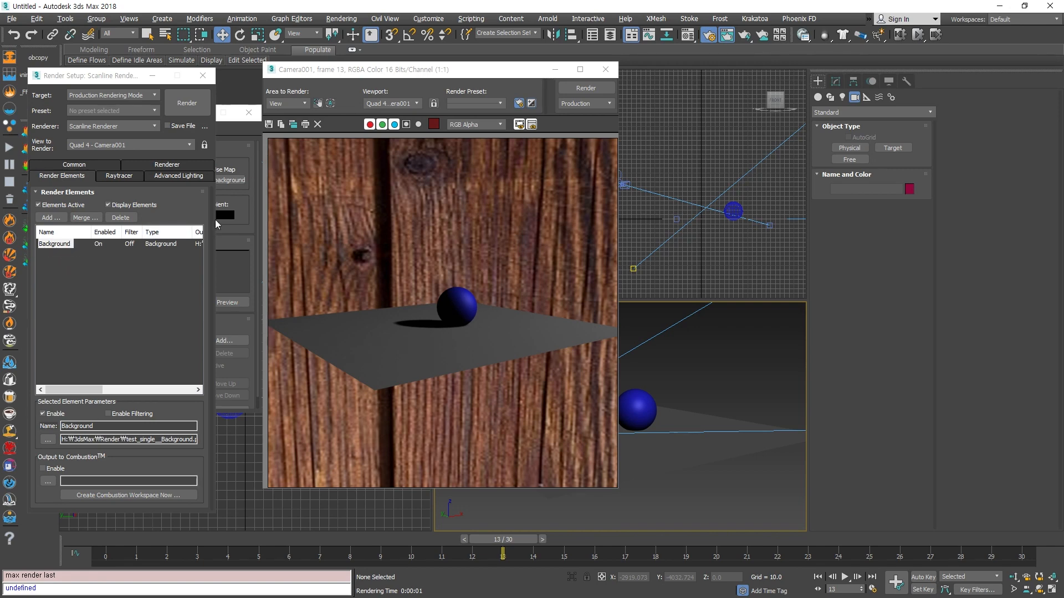
{"action": "left_click", "coordinate": [252, 219]}
{"action": "left_click", "coordinate": [224, 169]}
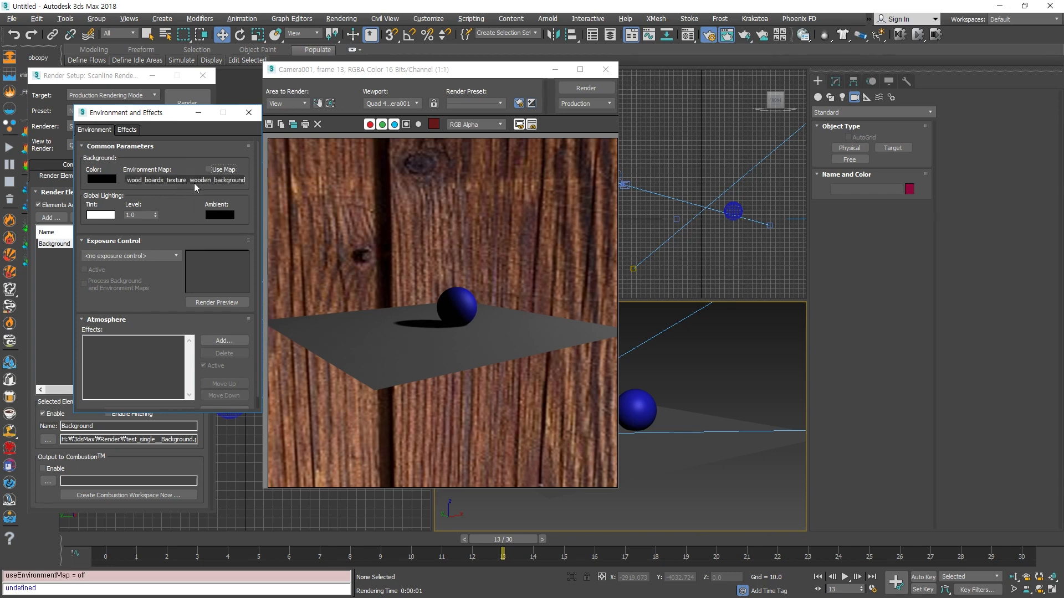
{"action": "right_click", "coordinate": [196, 185]}
{"action": "left_click", "coordinate": [170, 210]}
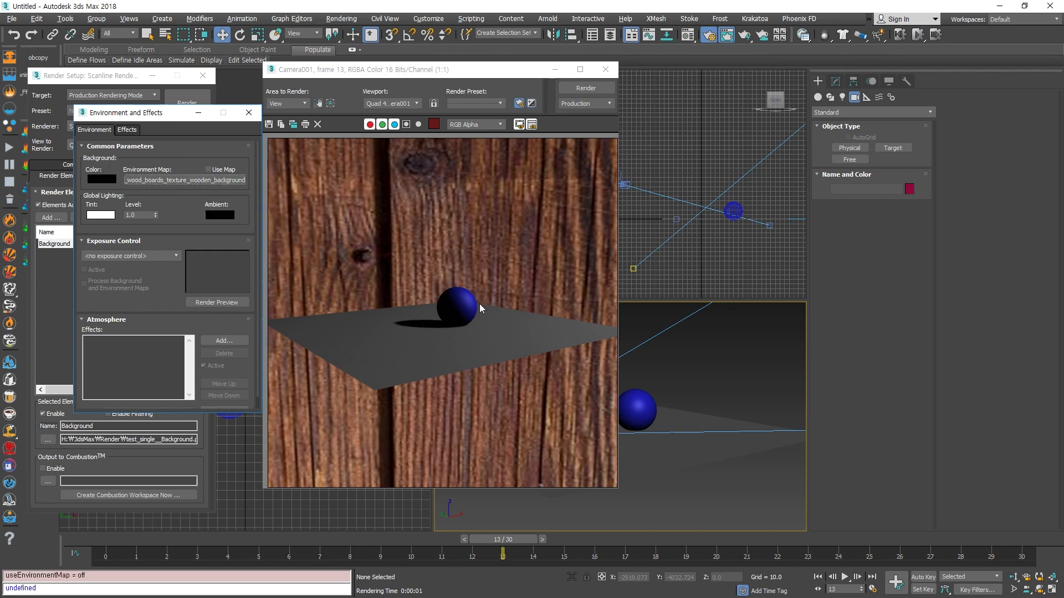
{"action": "left_click_drag", "start_coordinate": [158, 113], "coordinate": [193, 114]}
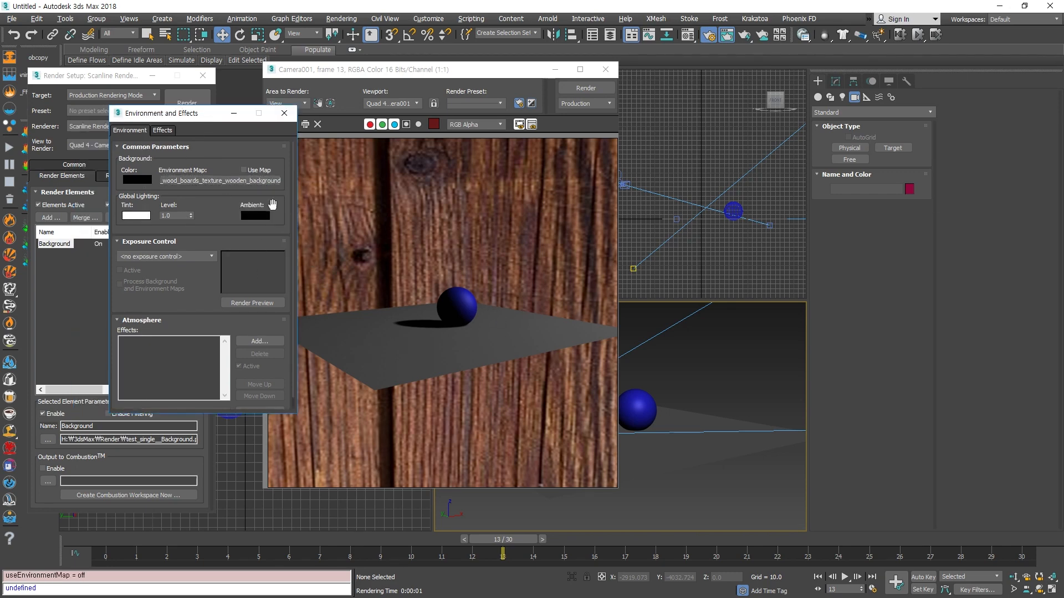
{"action": "left_click", "coordinate": [244, 171]}
- Render the camera view again and compare the Background element window side by side with the camera render
{"action": "key", "text": "shift+q"}
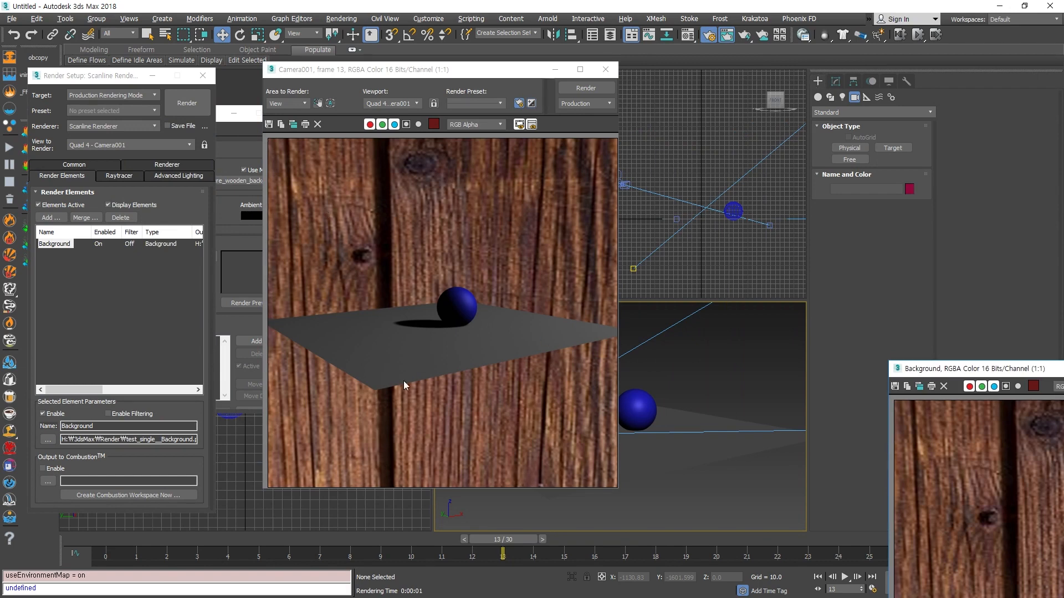
{"action": "left_click_drag", "start_coordinate": [1006, 373], "coordinate": [660, 119]}
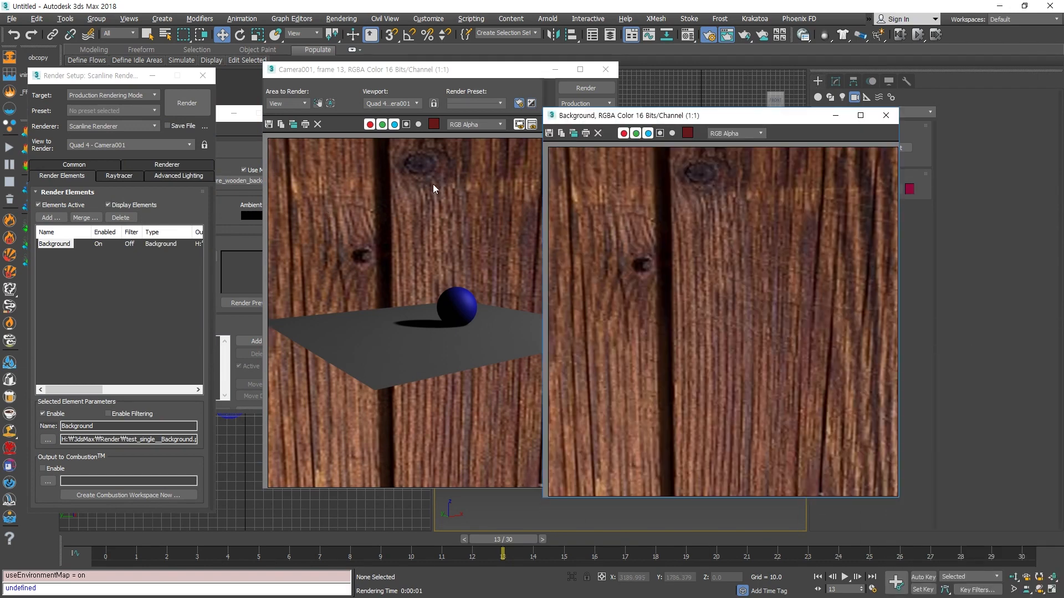
{"action": "left_click", "coordinate": [467, 274]}
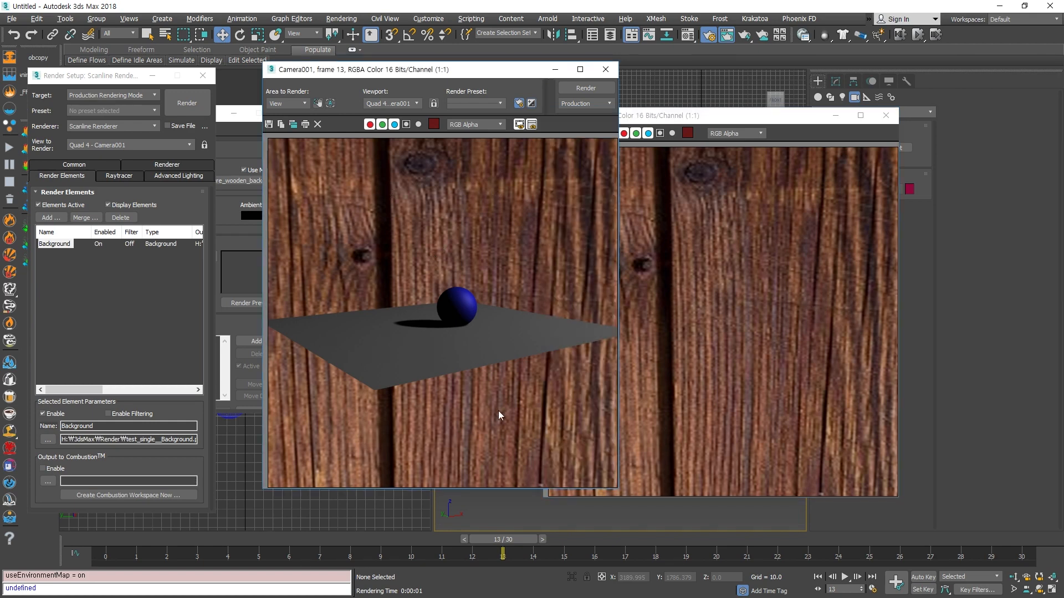
{"action": "left_click", "coordinate": [655, 363]}
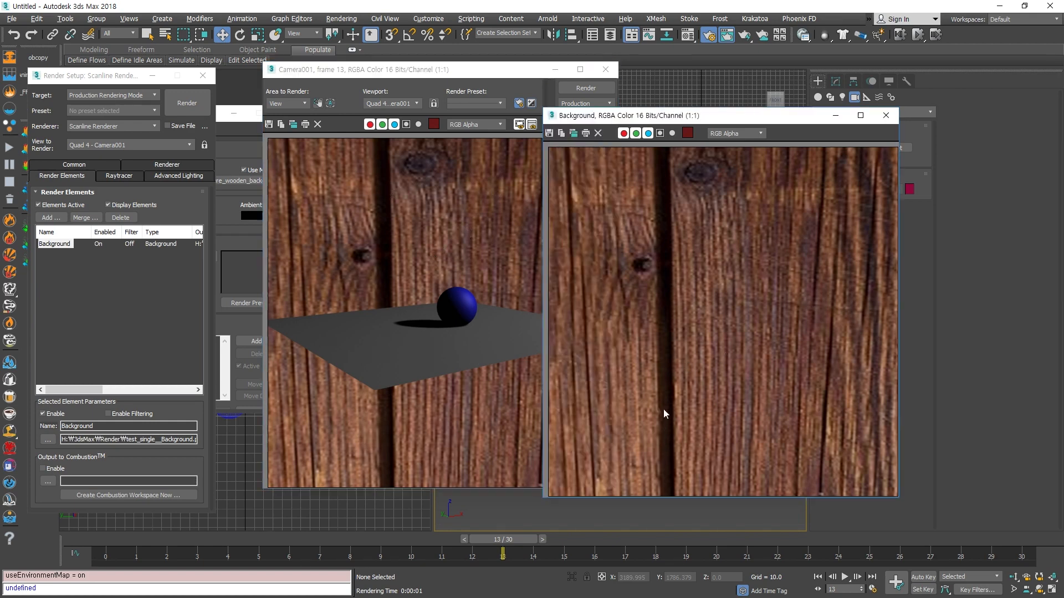
{"action": "left_click", "coordinate": [444, 270]}
- Turn off use of the environment map, render again, and place the Background element window beside the camera render
{"action": "left_click", "coordinate": [256, 149]}
{"action": "left_click", "coordinate": [220, 147]}
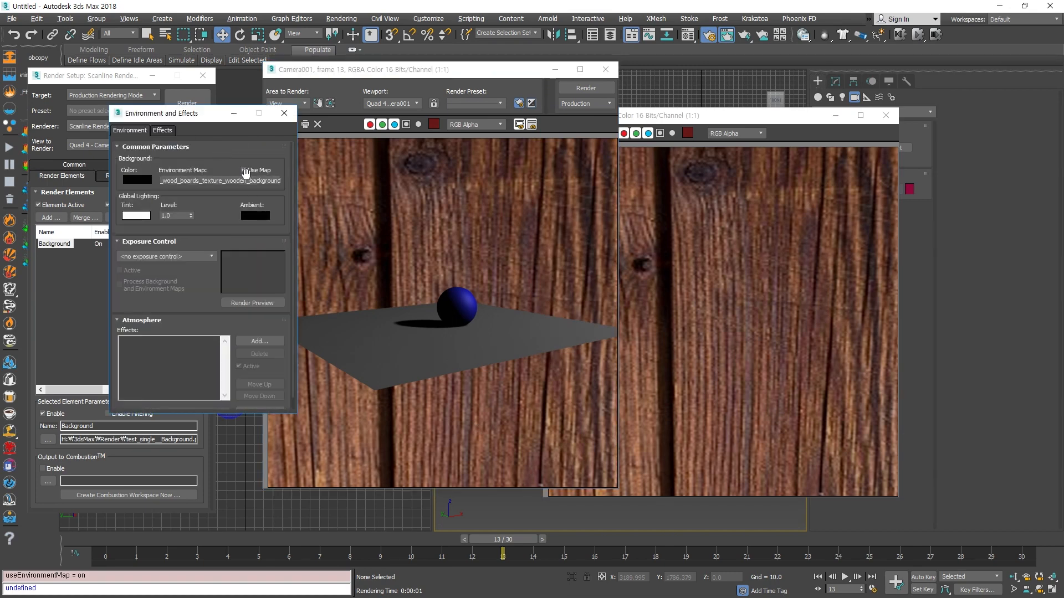
{"action": "left_click", "coordinate": [244, 170]}
{"action": "left_click", "coordinate": [189, 102]}
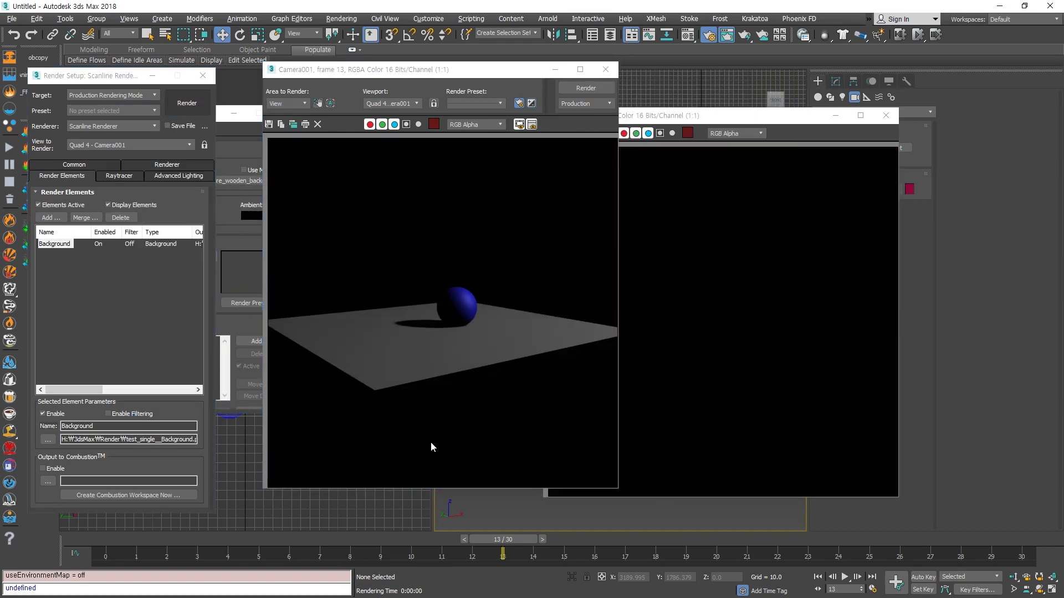
{"action": "left_click", "coordinate": [656, 117]}
{"action": "left_click_drag", "start_coordinate": [657, 117], "coordinate": [756, 108]}
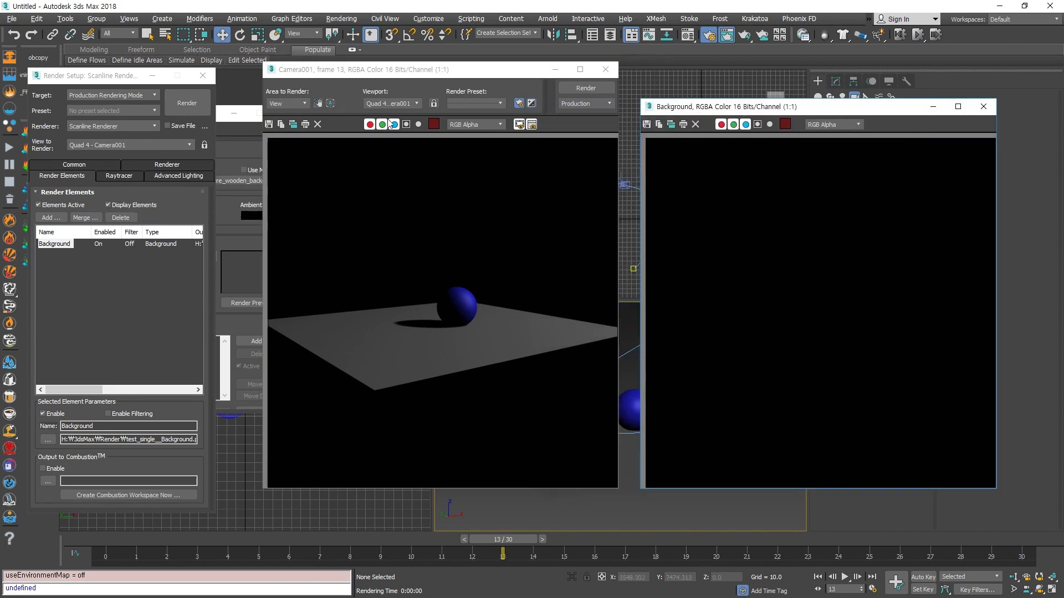
- Turn the environment map back on, render the camera view again, and close the Background element window
{"action": "left_click", "coordinate": [244, 147]}
{"action": "left_click", "coordinate": [221, 150]}
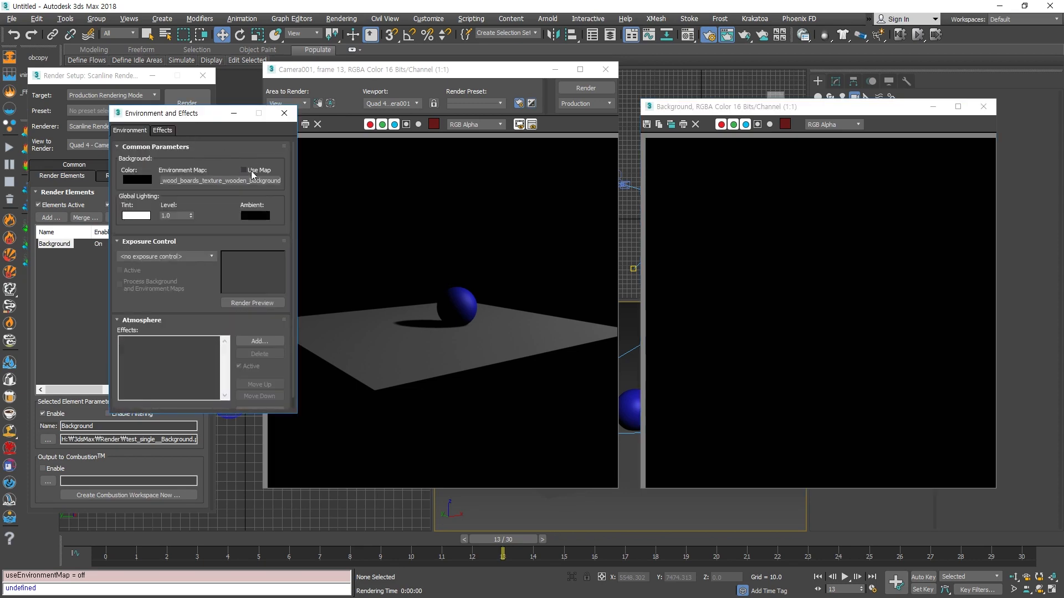
{"action": "left_click", "coordinate": [252, 170]}
{"action": "left_click", "coordinate": [186, 103]}
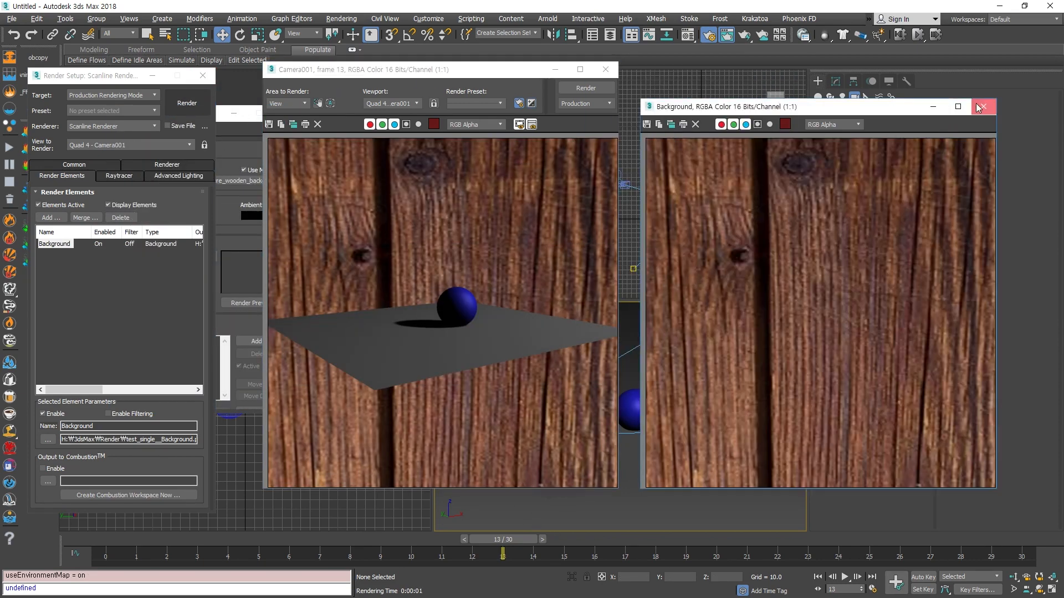
{"action": "left_click", "coordinate": [984, 106]}
- Display the alpha channel of the camera render made with the wood environment map
{"action": "left_click", "coordinate": [233, 205]}
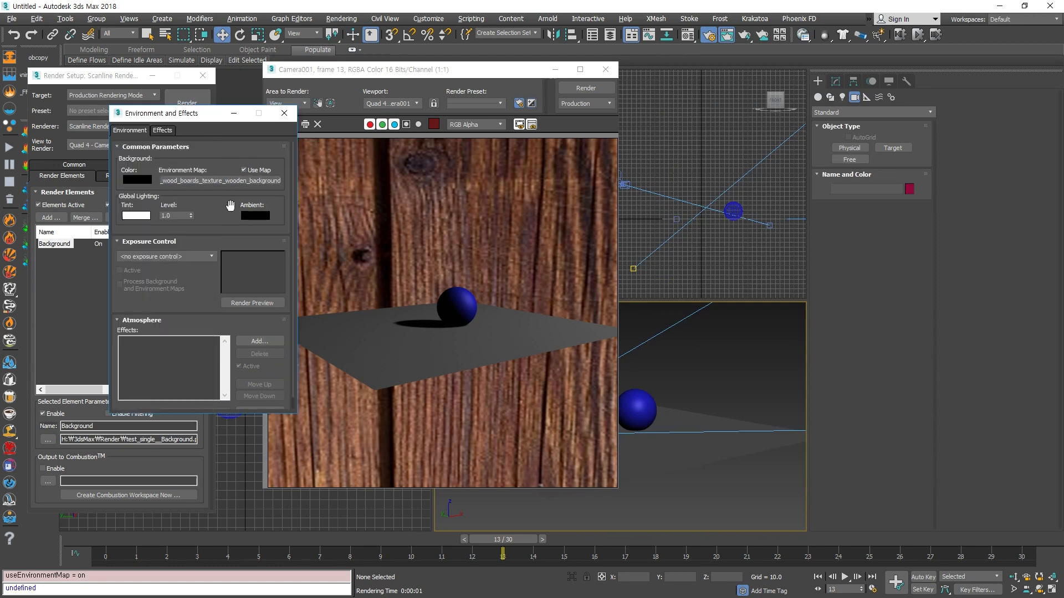
{"action": "left_click", "coordinate": [244, 171]}
{"action": "left_click", "coordinate": [407, 124]}
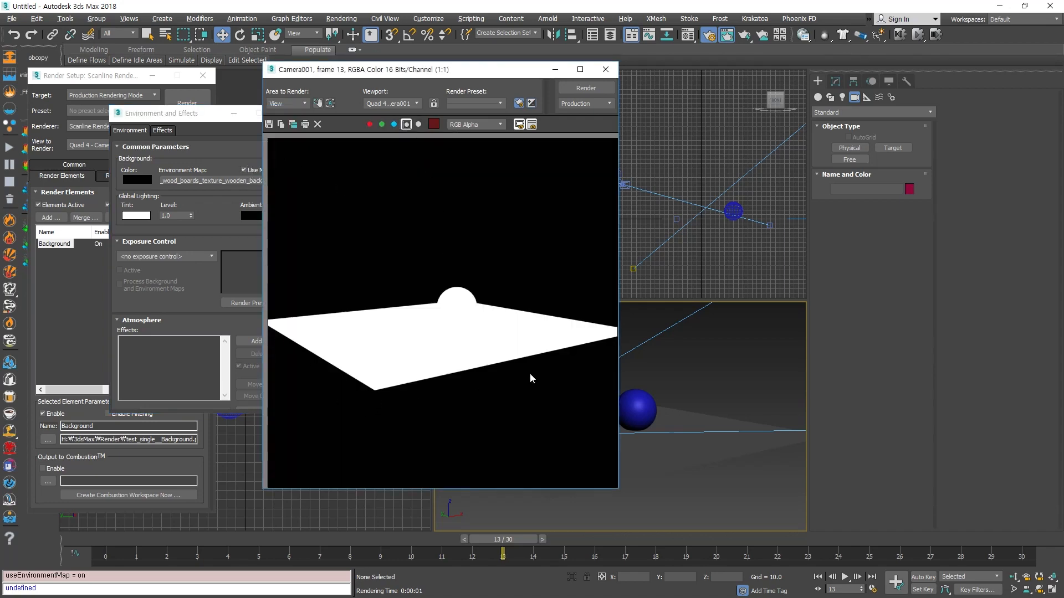
- Turn off and clear the wood environment map, then close the environment settings
{"action": "left_click", "coordinate": [211, 215]}
{"action": "left_click", "coordinate": [244, 170]}
{"action": "right_click", "coordinate": [233, 181]}
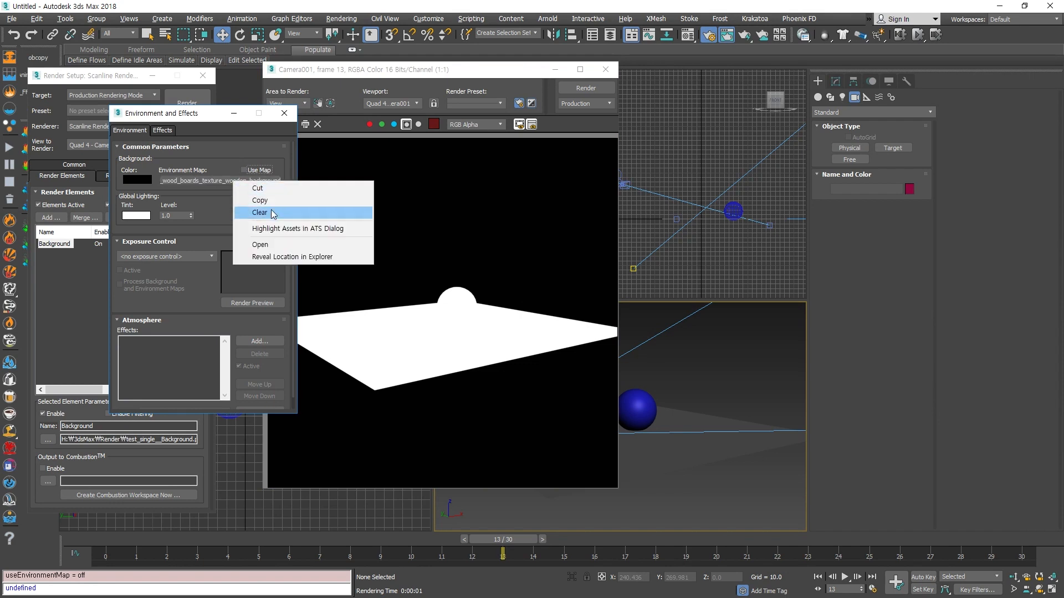
{"action": "left_click", "coordinate": [272, 214]}
{"action": "left_click_drag", "start_coordinate": [191, 133], "coordinate": [445, 177]}
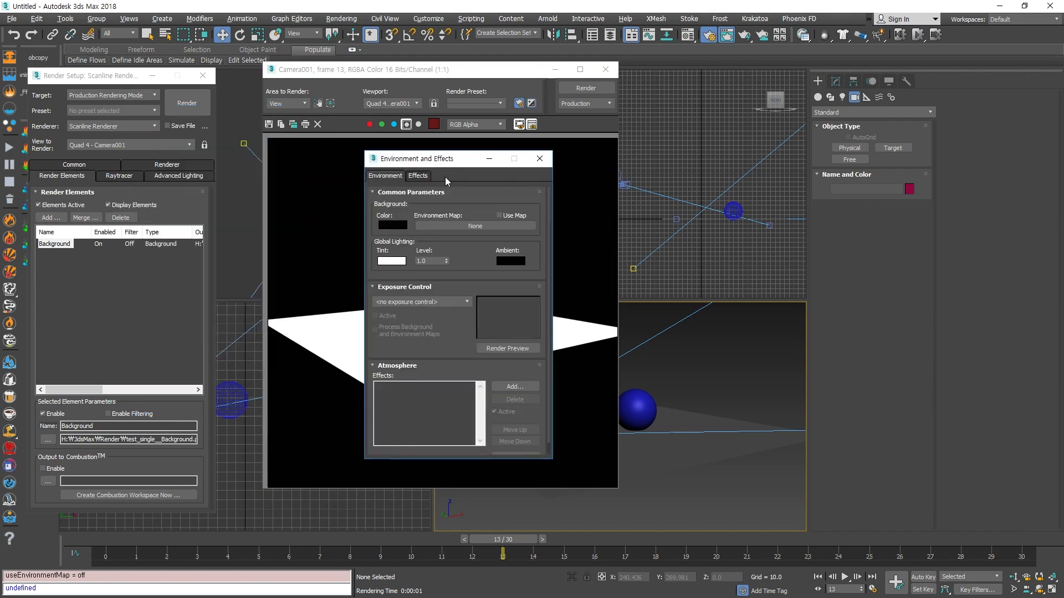
{"action": "left_click", "coordinate": [539, 158]}
- Delete the Background render element and add a Diffuse element in its place
{"action": "left_click", "coordinate": [95, 304]}
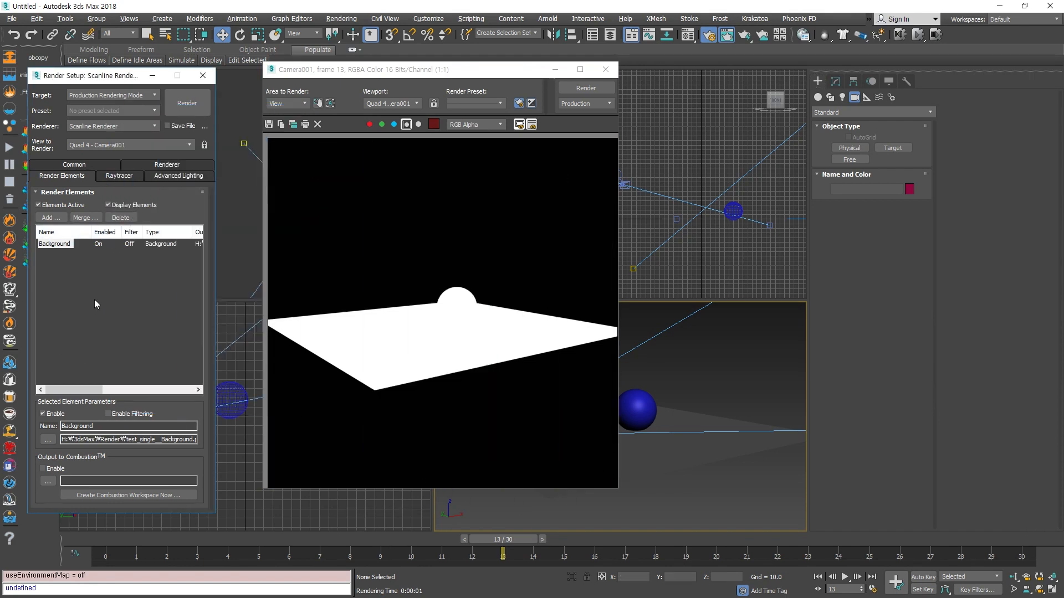
{"action": "left_click", "coordinate": [121, 217]}
{"action": "left_click", "coordinate": [51, 217]}
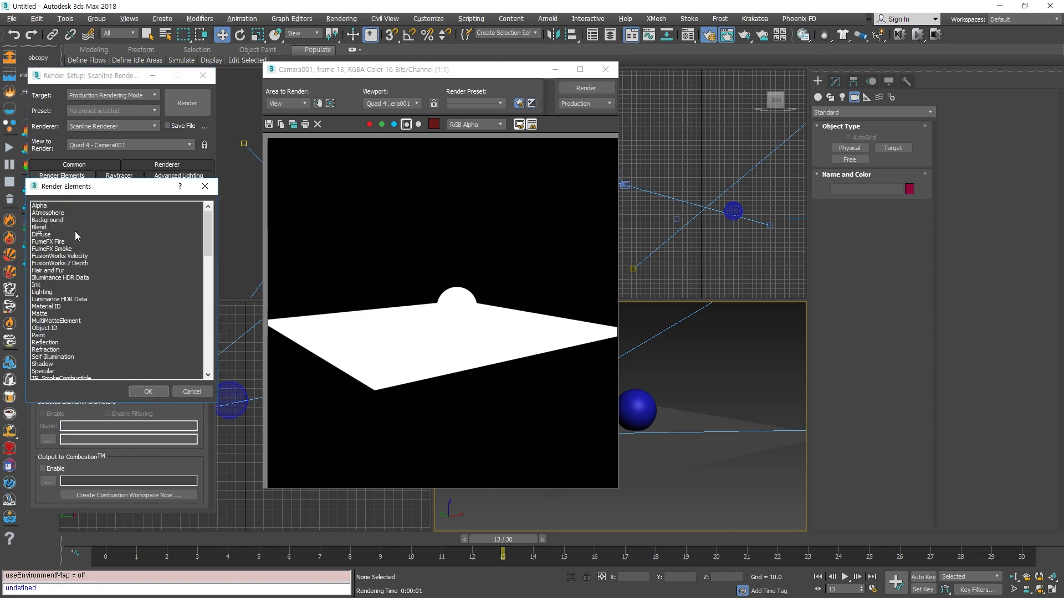
{"action": "left_click", "coordinate": [45, 228]}
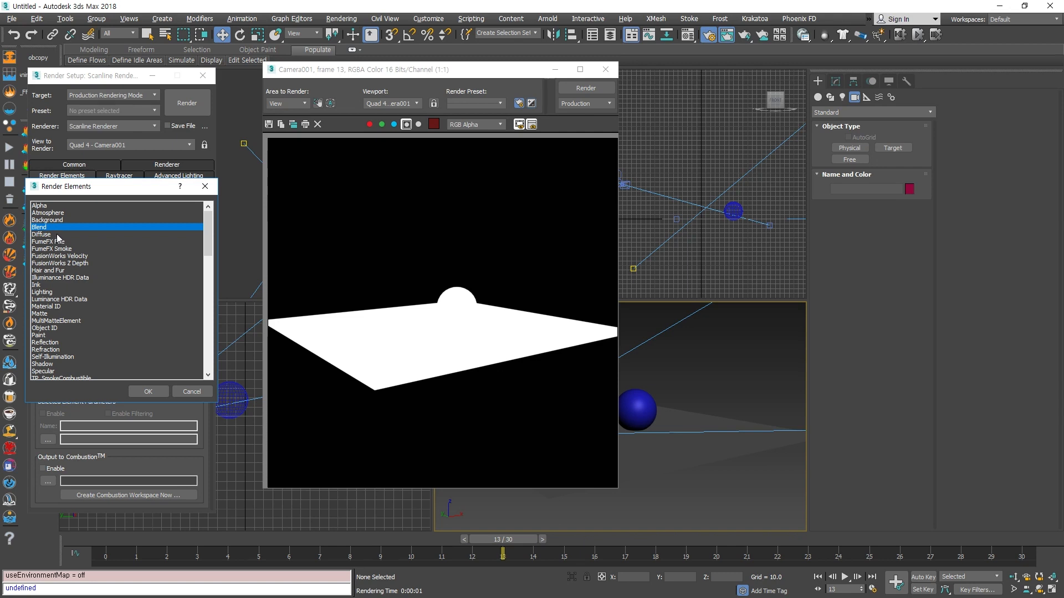
{"action": "left_click", "coordinate": [50, 234]}
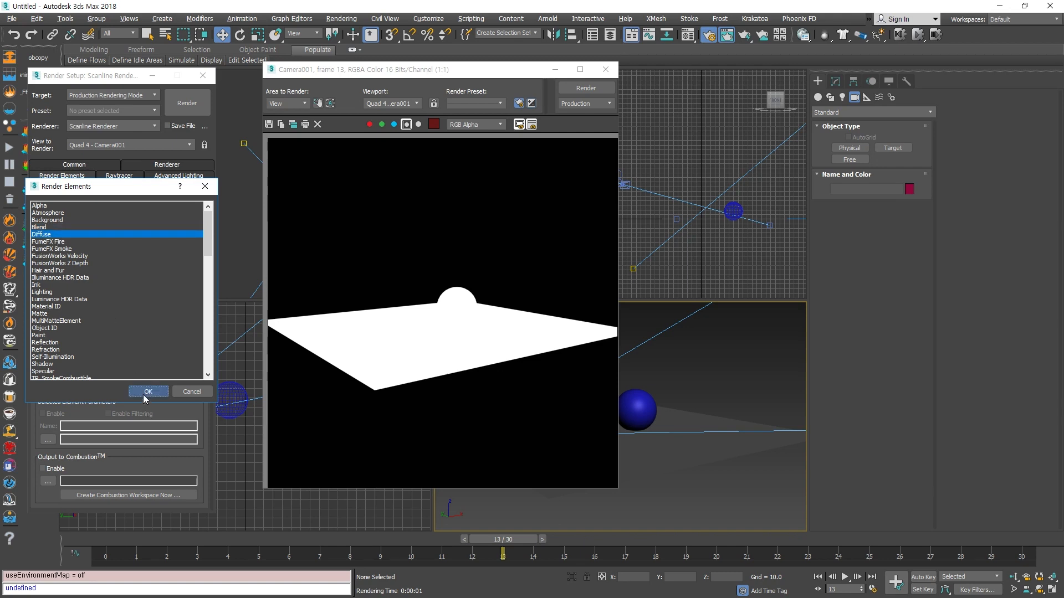
{"action": "left_click", "coordinate": [148, 391]}
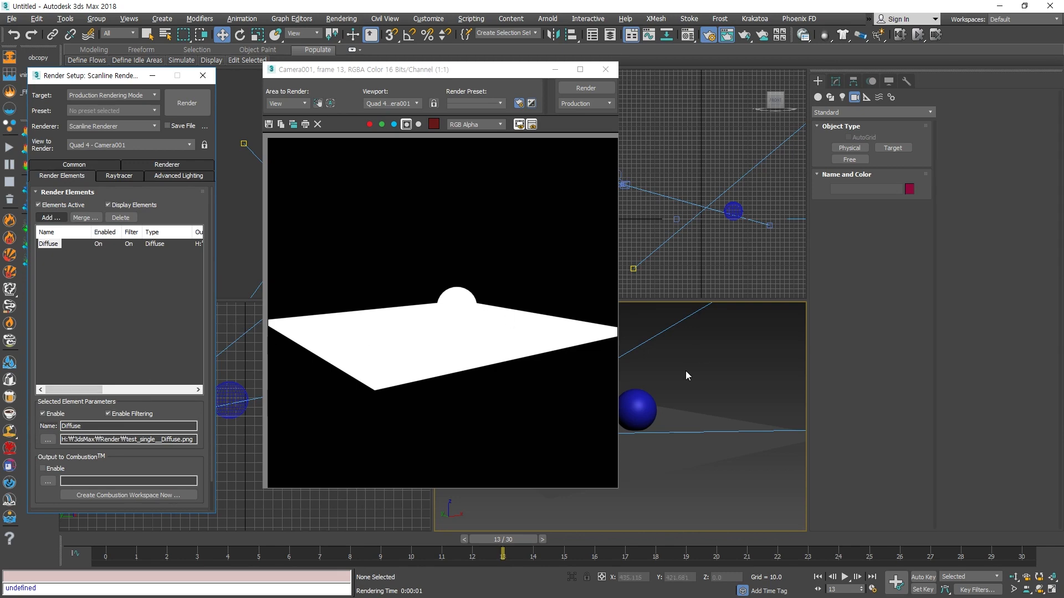
- Return the frame window to colour display, render the camera view with the Diffuse element, and close the Diffuse element window
{"action": "left_click", "coordinate": [406, 124]}
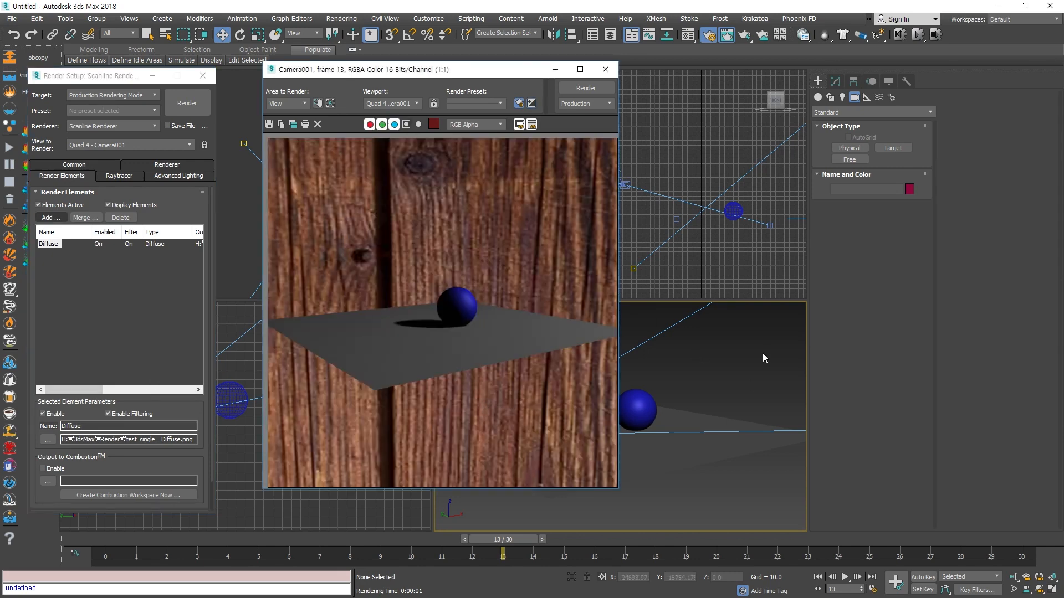
{"action": "key", "text": "F9"}
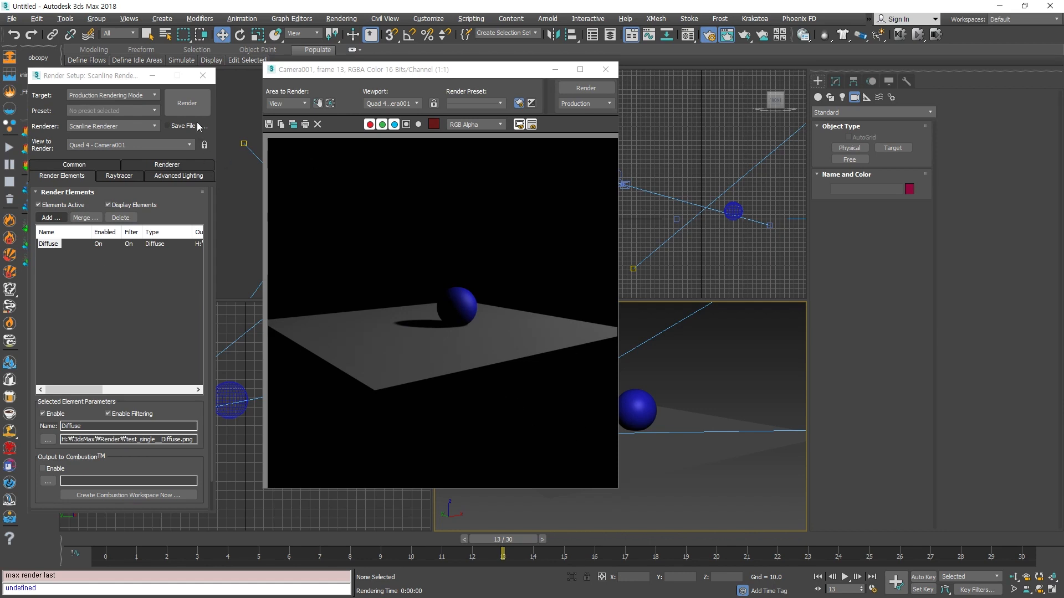
{"action": "key", "text": "F9"}
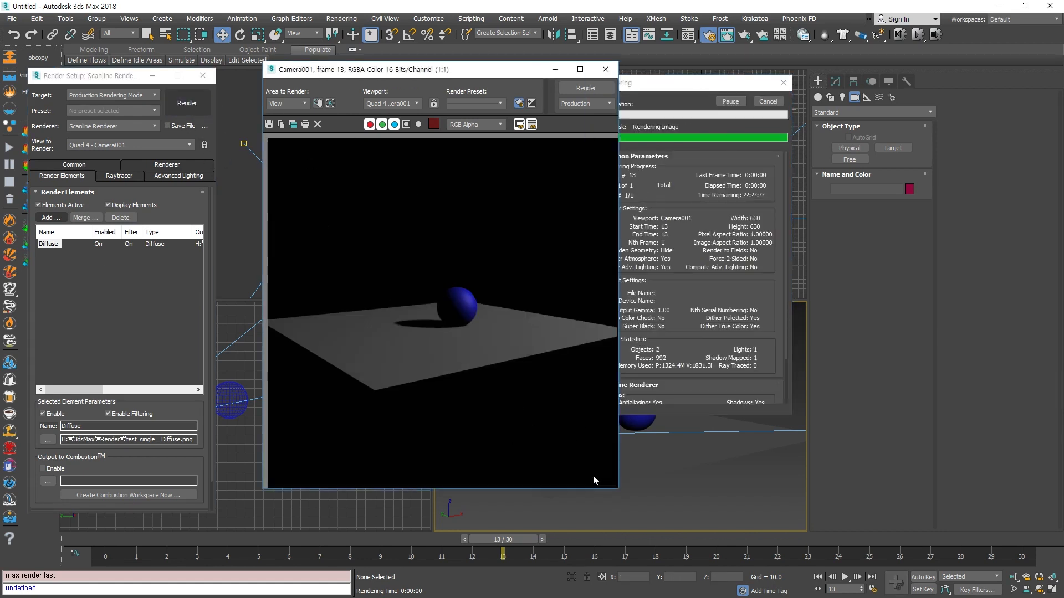
{"action": "left_click_drag", "start_coordinate": [958, 372], "coordinate": [693, 118]}
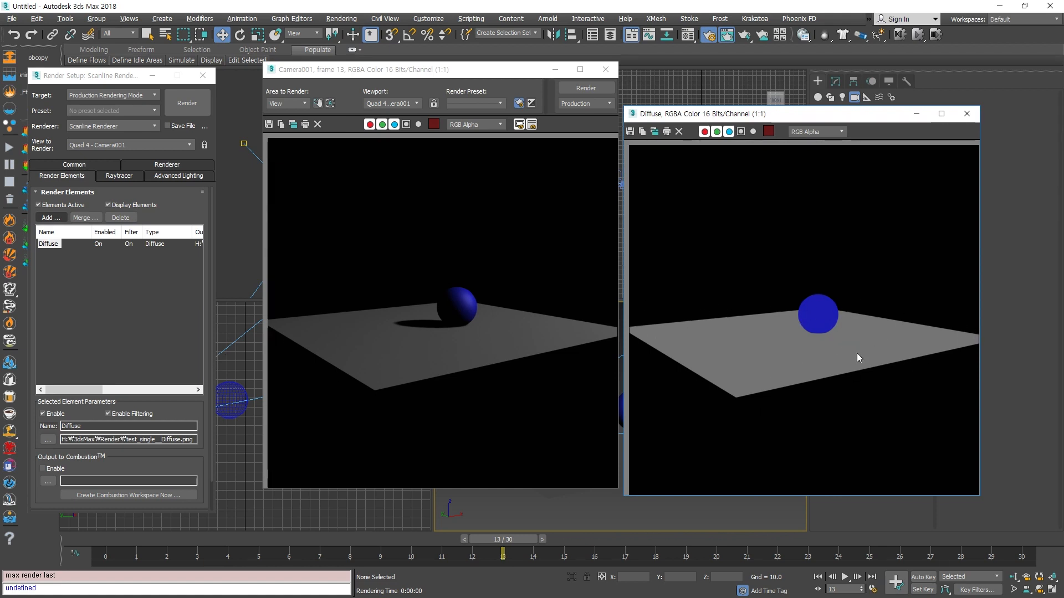
{"action": "left_click", "coordinate": [967, 114]}
- Delete the Diffuse render element and add a Lighting element in its place
{"action": "left_click", "coordinate": [49, 244]}
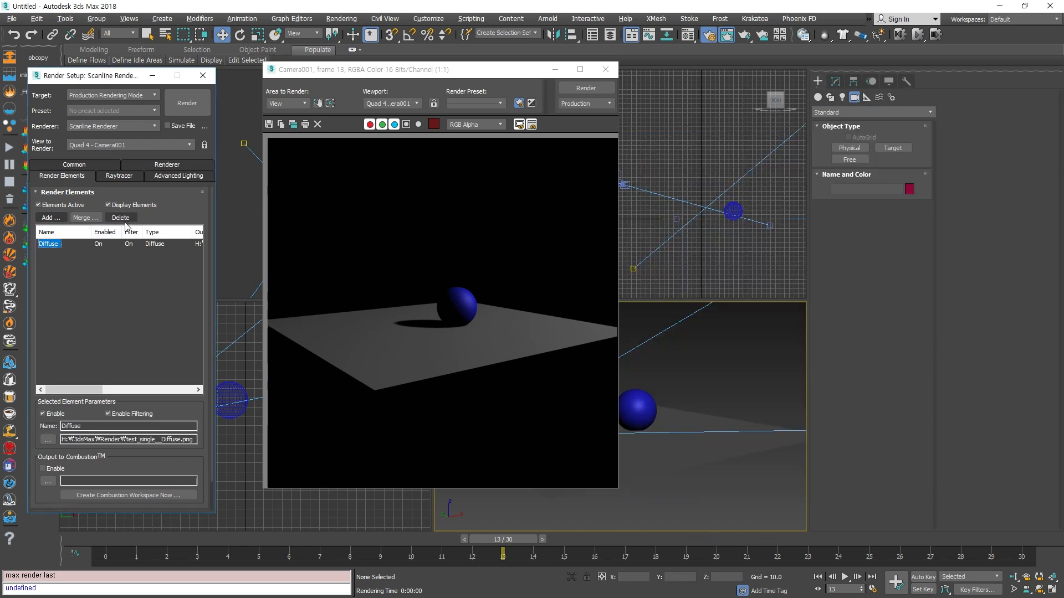
{"action": "left_click", "coordinate": [123, 221]}
{"action": "left_click", "coordinate": [55, 220]}
{"action": "left_click", "coordinate": [56, 236]}
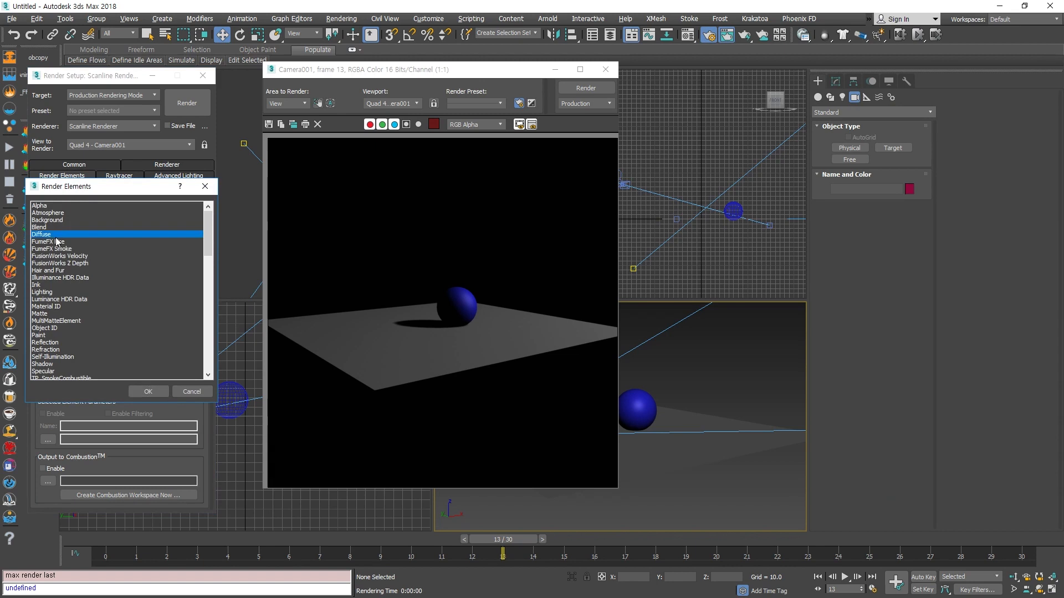
{"action": "left_click", "coordinate": [58, 270]}
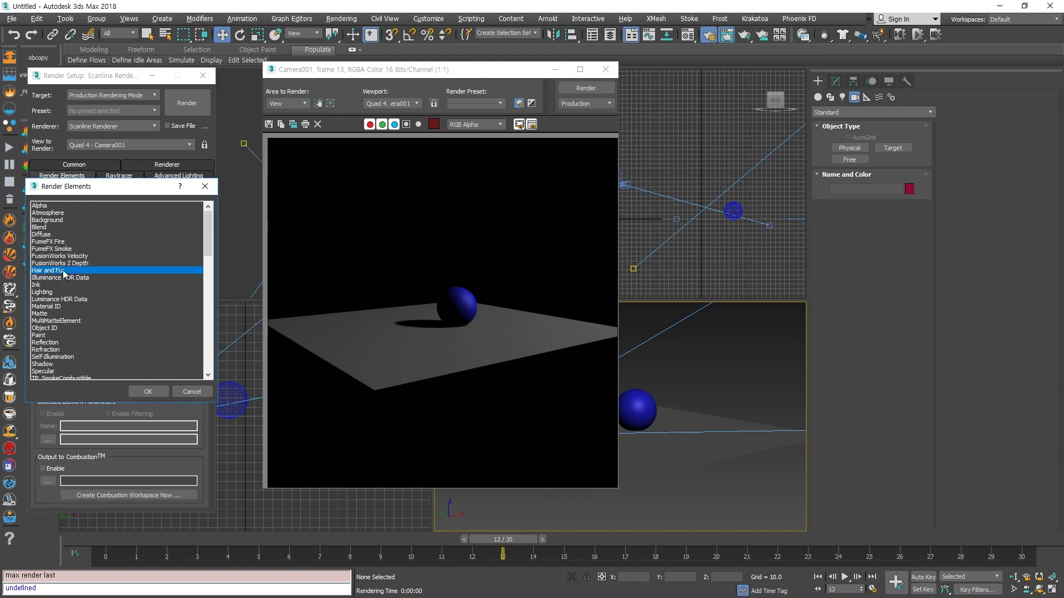
{"action": "left_click", "coordinate": [62, 278]}
{"action": "left_click", "coordinate": [55, 292]}
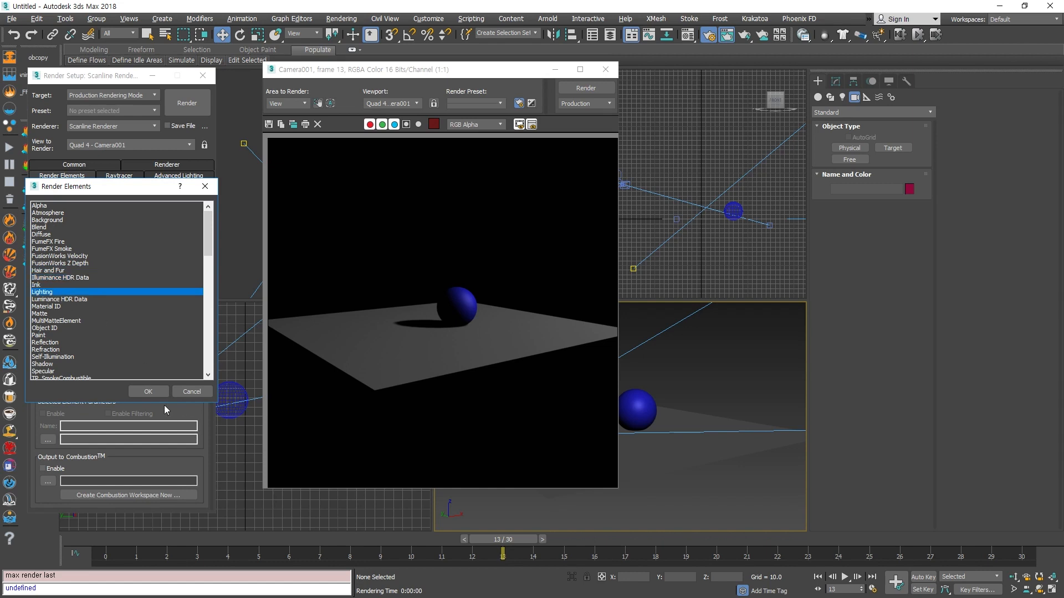
{"action": "left_click", "coordinate": [148, 391]}
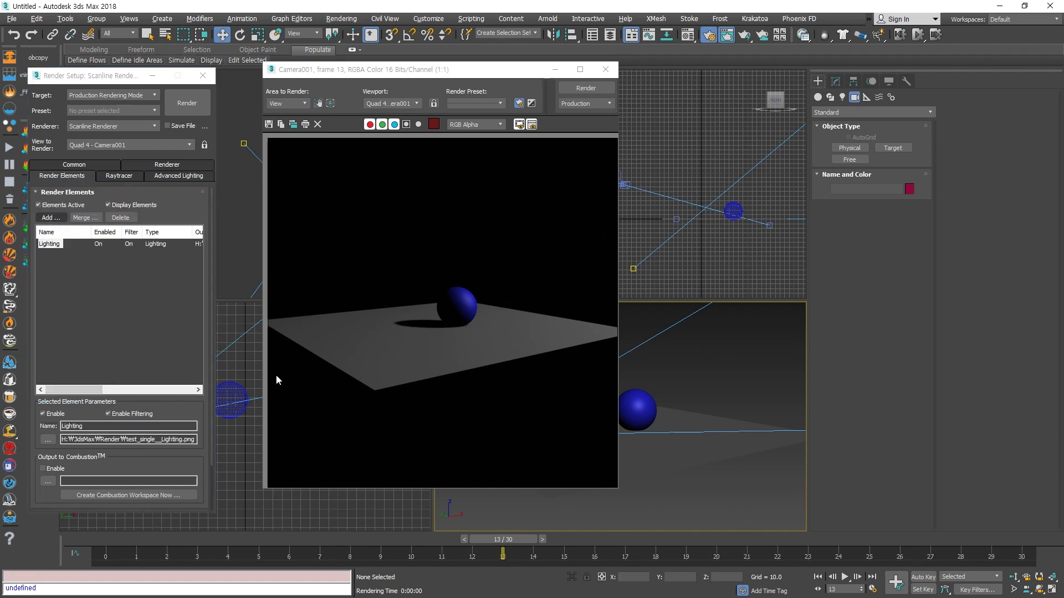
- Render the camera view, inspect the Lighting element beside the main render including its alpha channel, and close its window
{"action": "left_click", "coordinate": [181, 105]}
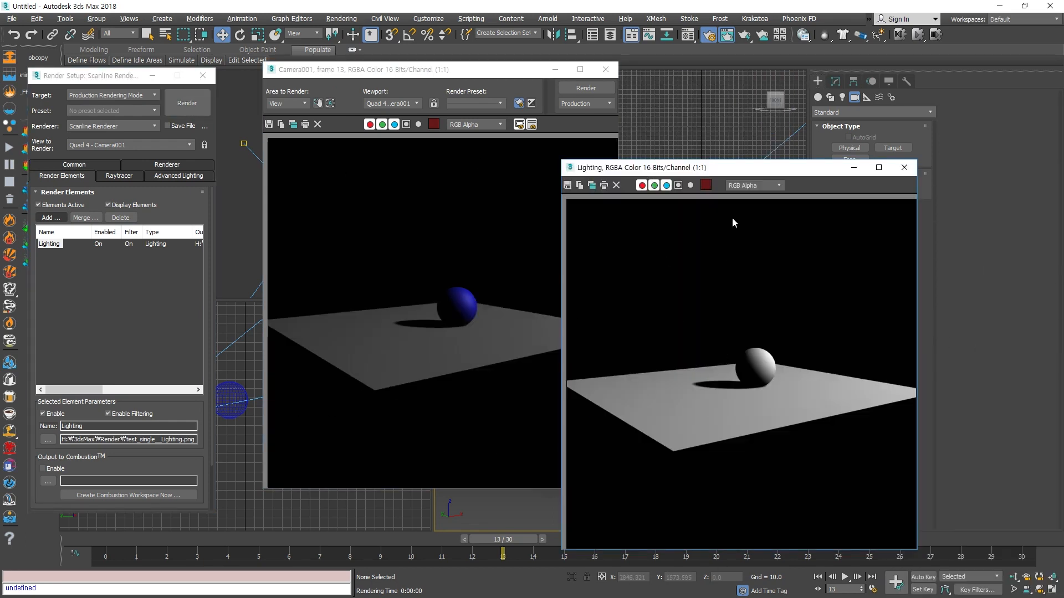
{"action": "left_click_drag", "start_coordinate": [743, 167], "coordinate": [811, 105]}
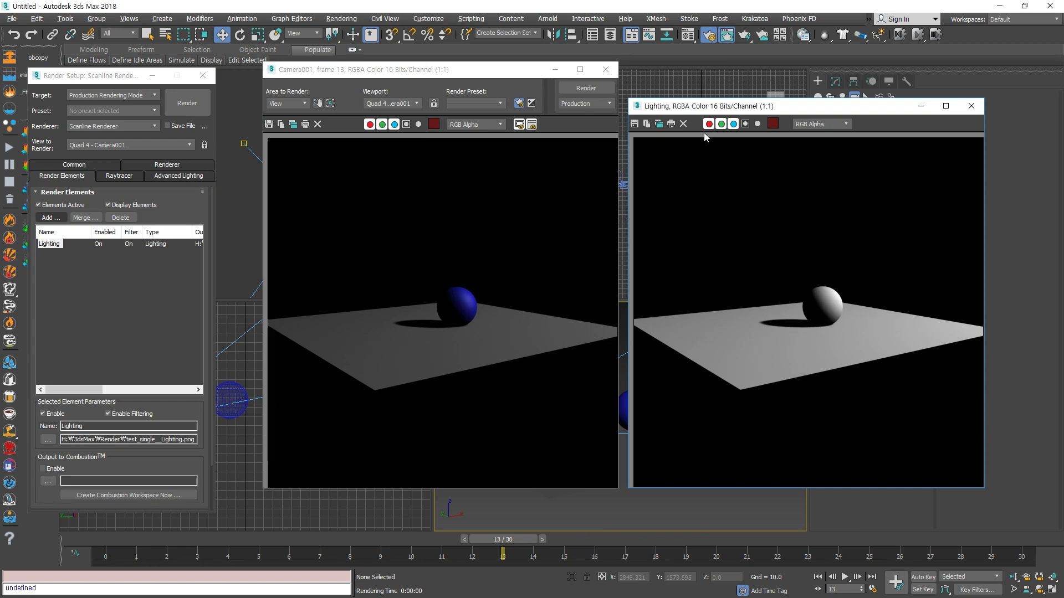
{"action": "left_click", "coordinate": [746, 123]}
{"action": "left_click", "coordinate": [746, 123]}
{"action": "left_click", "coordinate": [970, 106]}
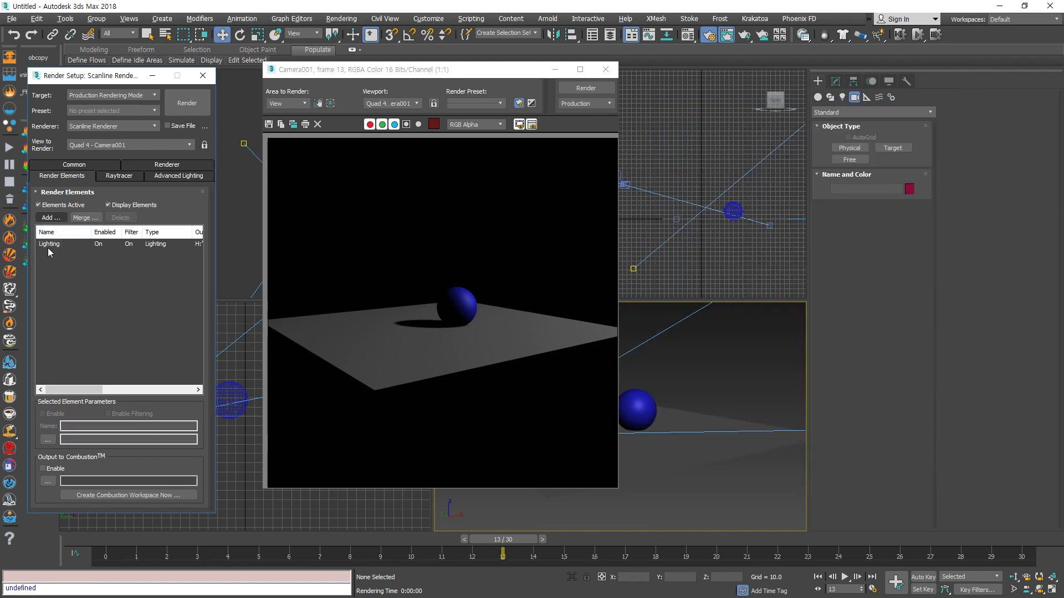
- Delete the Lighting render element and add a Material ID element in its place
{"action": "left_click", "coordinate": [120, 217]}
{"action": "left_click", "coordinate": [55, 218]}
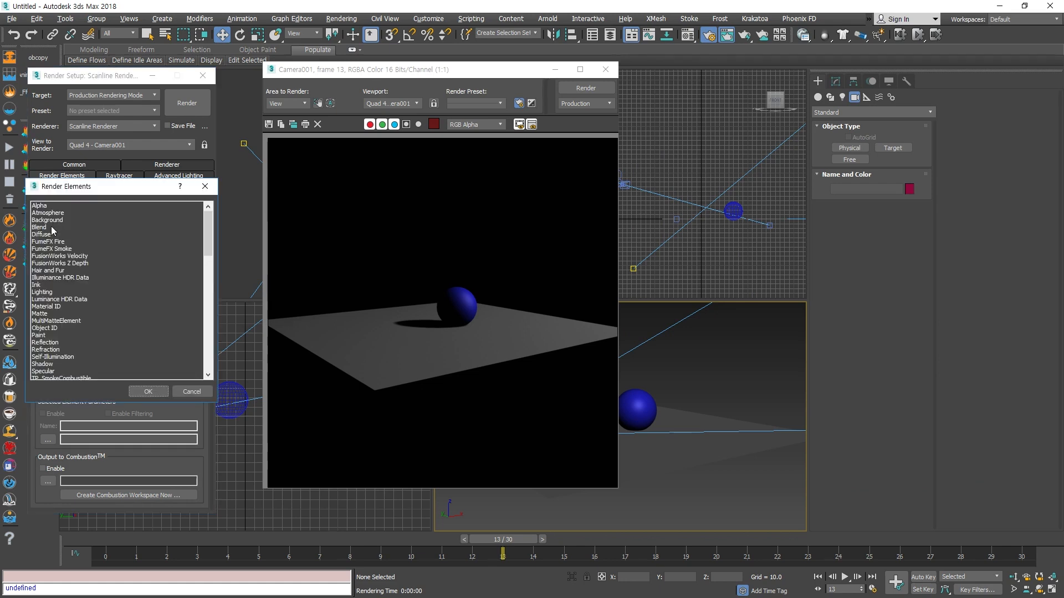
{"action": "left_click", "coordinate": [57, 293]}
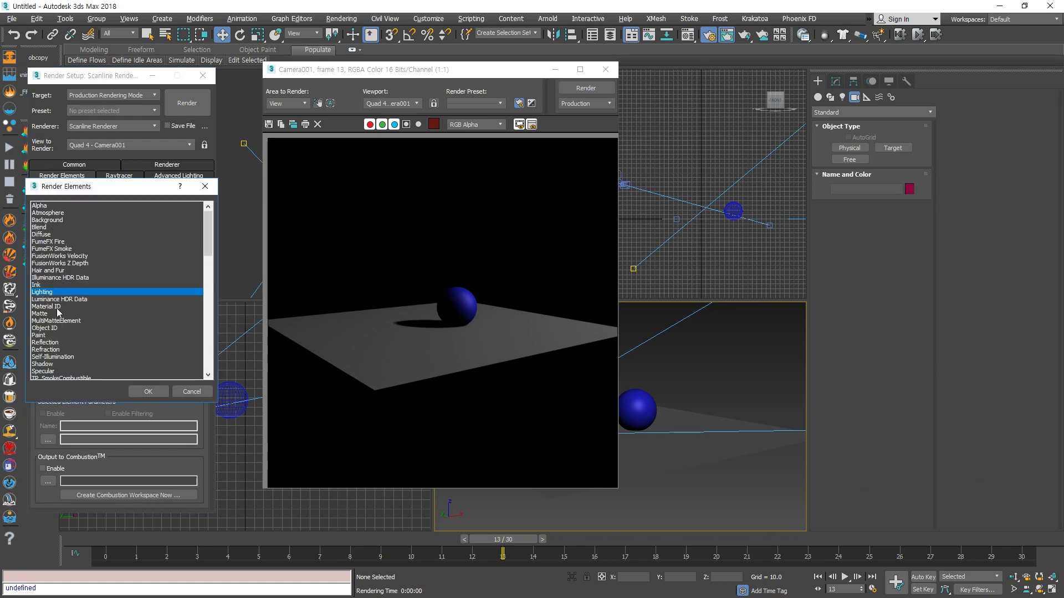
{"action": "left_click", "coordinate": [60, 308]}
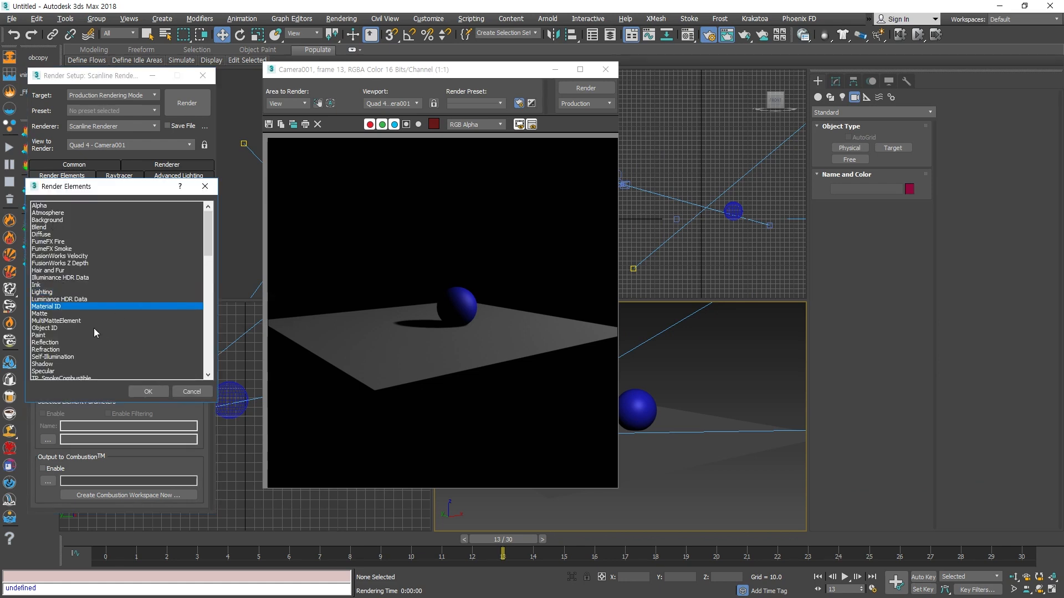
{"action": "left_click", "coordinate": [154, 393]}
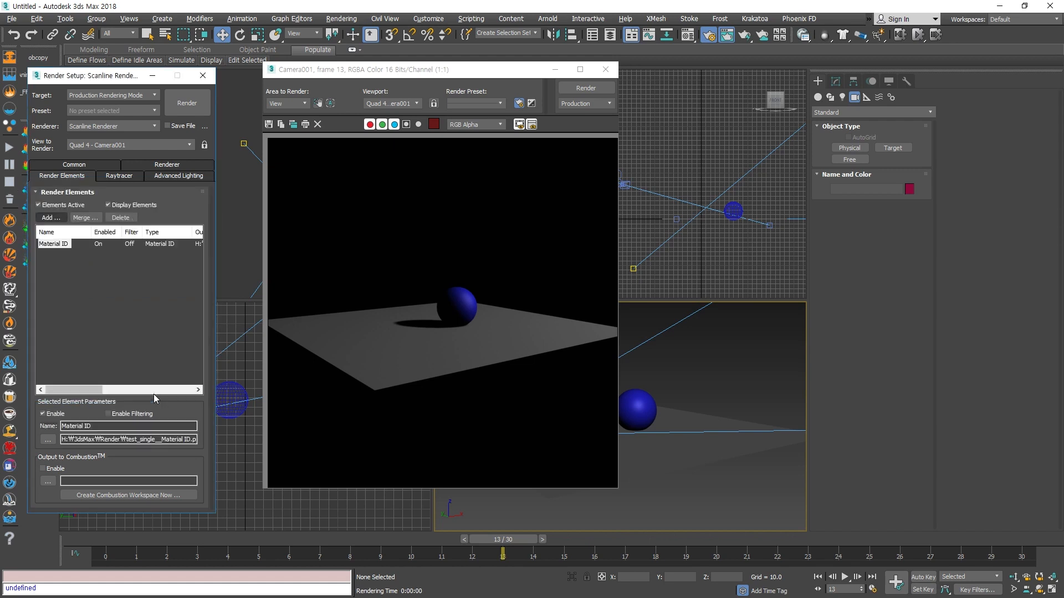
- Render the camera view, compare the Material ID element with the main render, and close the element window
{"action": "left_click", "coordinate": [135, 298]}
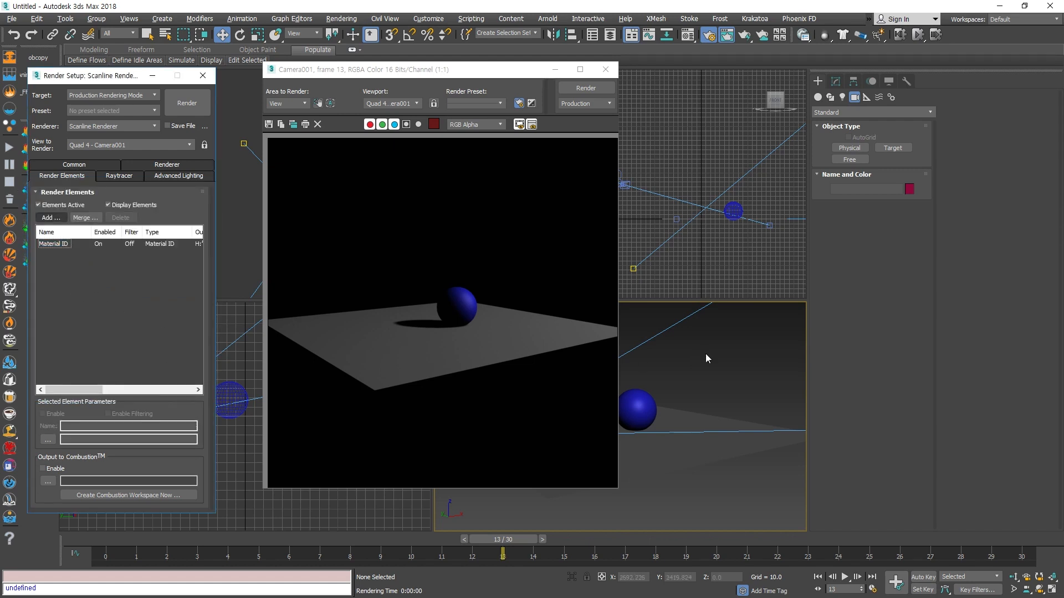
{"action": "left_click", "coordinate": [663, 352]}
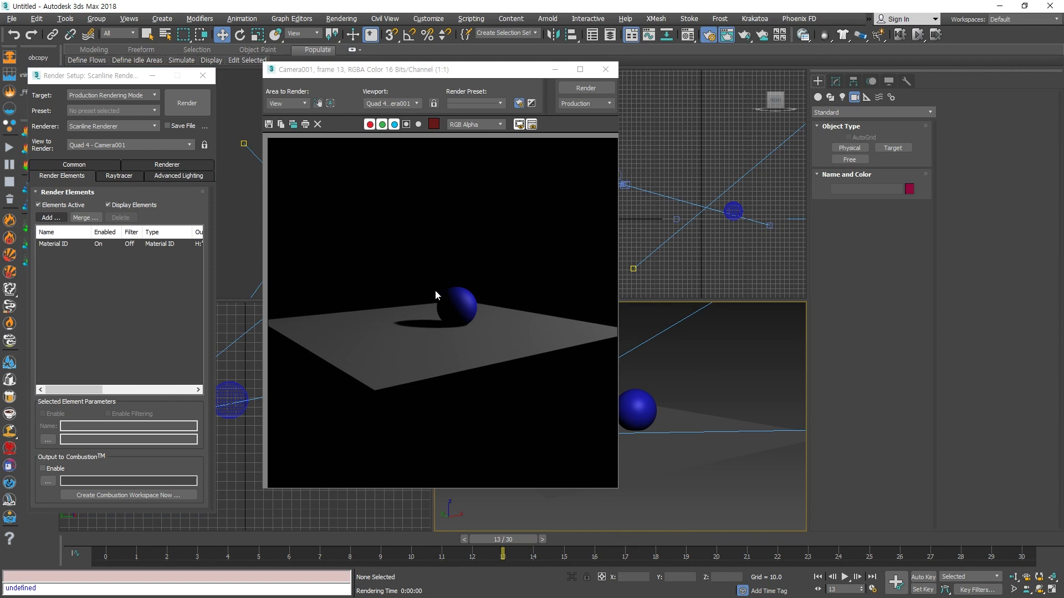
{"action": "left_click", "coordinate": [134, 336]}
{"action": "left_click", "coordinate": [187, 104]}
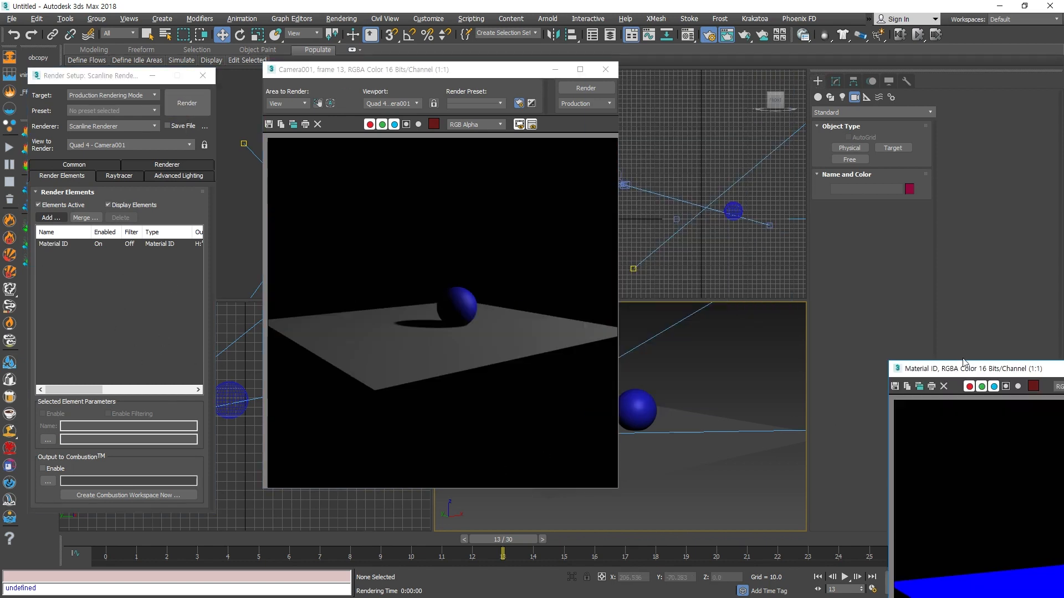
{"action": "left_click_drag", "start_coordinate": [964, 367], "coordinate": [681, 152]}
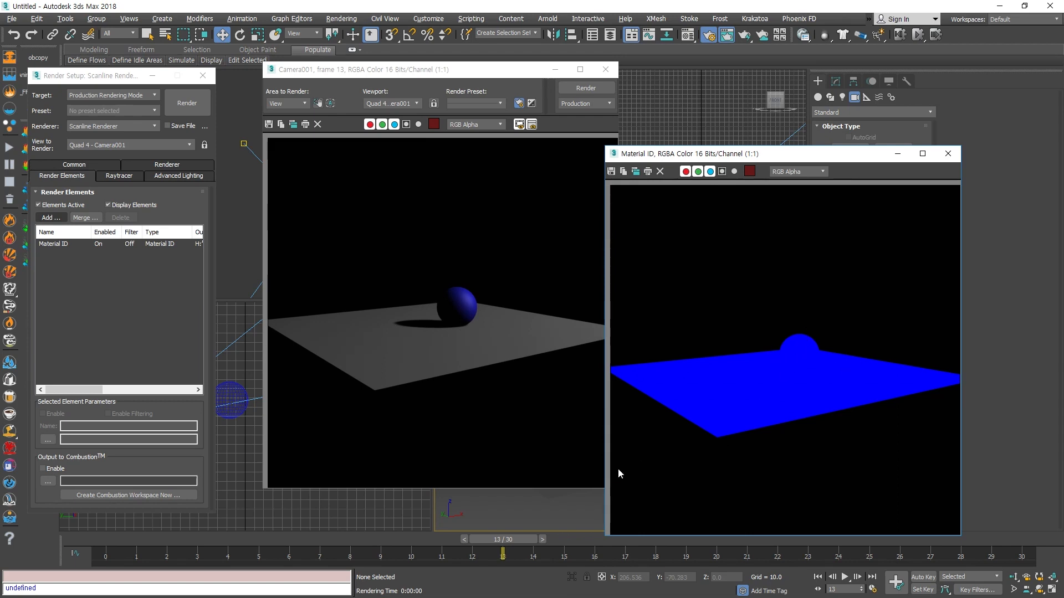
{"action": "left_click", "coordinate": [954, 156]}
- Open the Material Editor and assign the 01 - Default material to the sphere
{"action": "left_click_drag", "start_coordinate": [444, 74], "coordinate": [351, 69]}
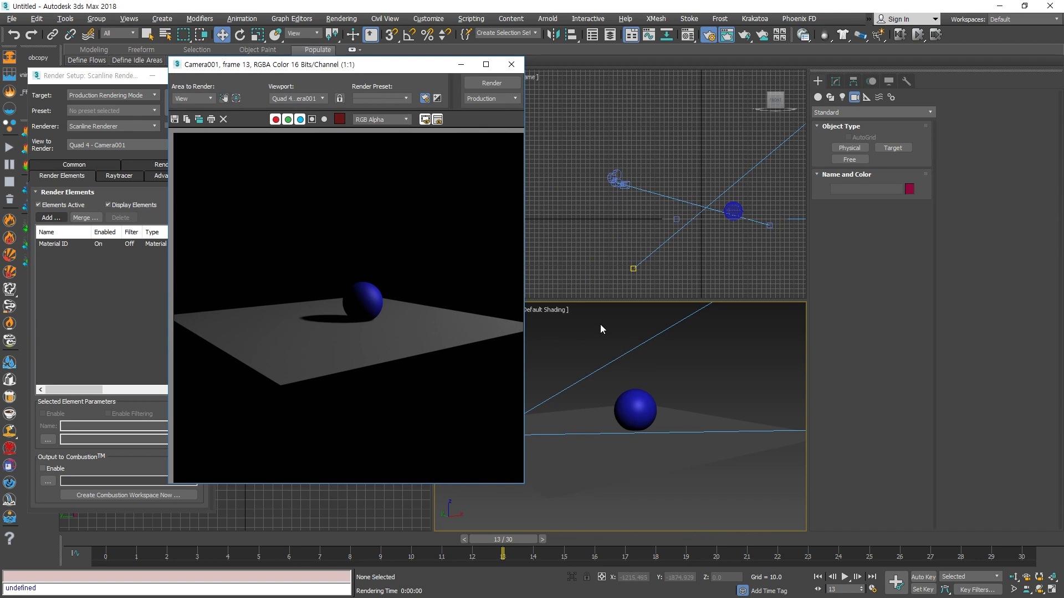
{"action": "left_click", "coordinate": [733, 370]}
{"action": "key", "text": "m"}
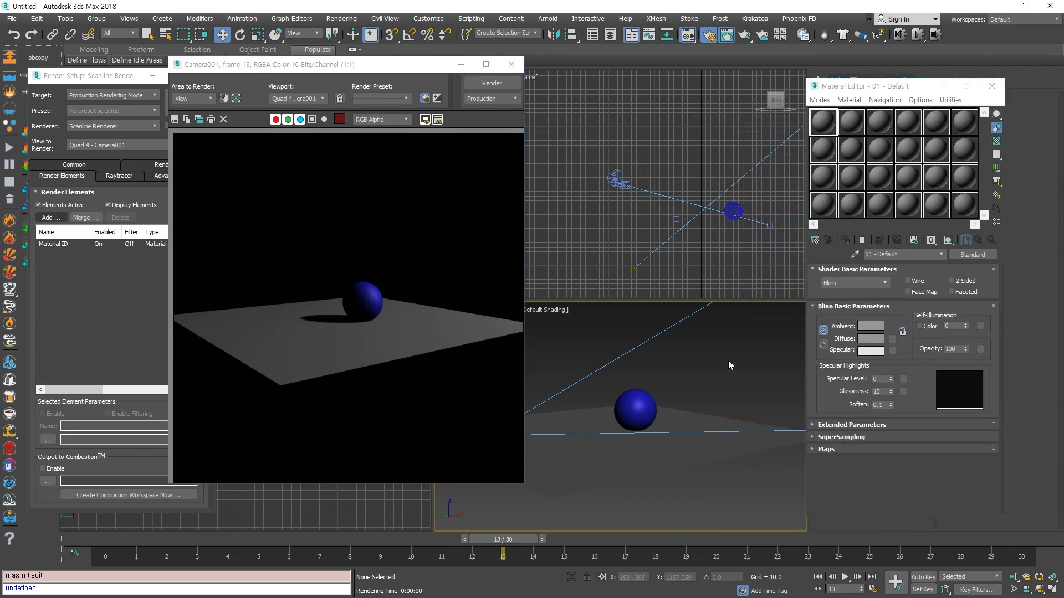
{"action": "left_click", "coordinate": [646, 427]}
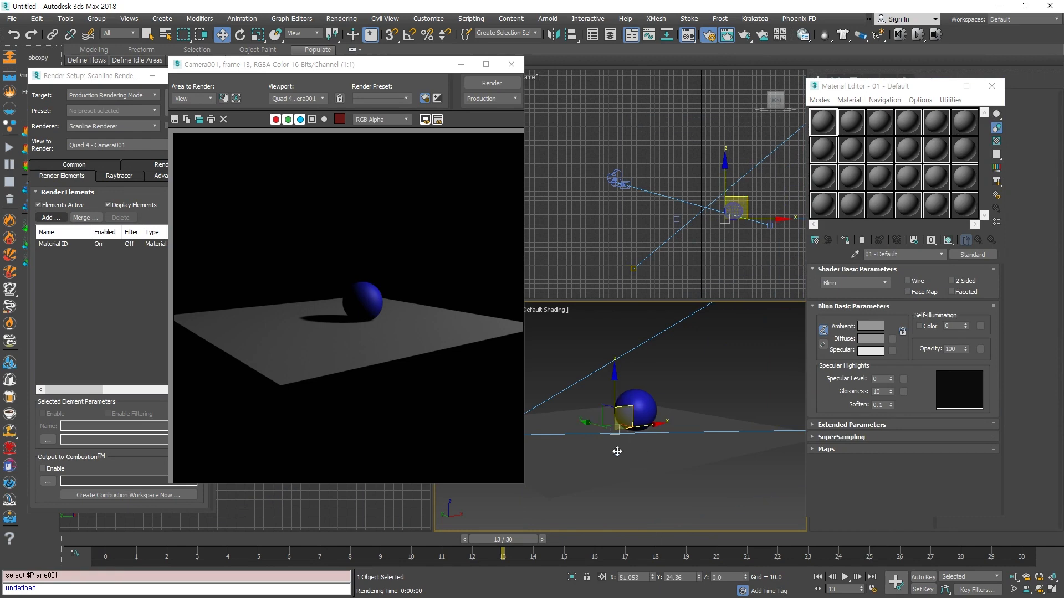
{"action": "left_click", "coordinate": [640, 390]}
{"action": "left_click", "coordinate": [800, 211]}
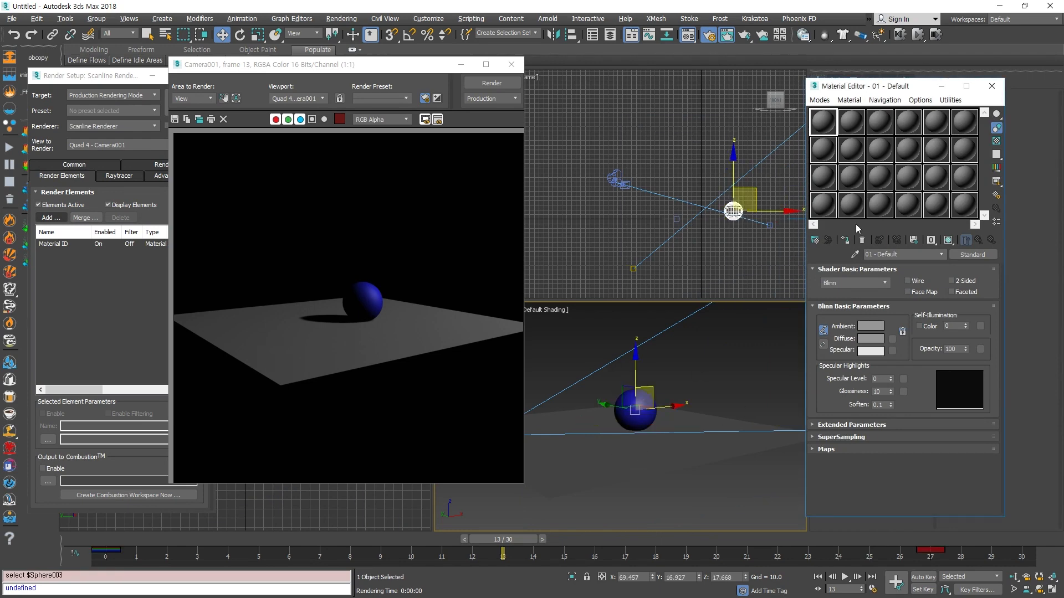
{"action": "left_click", "coordinate": [844, 240]}
- Assign the 02 - Default material to the ground plane and clear the selection
{"action": "left_click", "coordinate": [594, 474]}
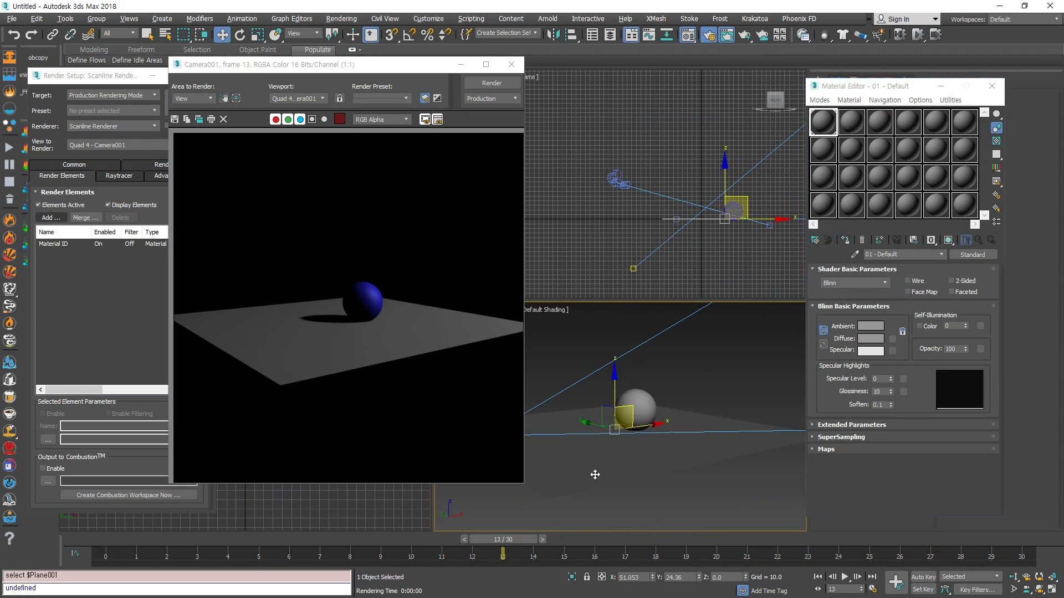
{"action": "left_click", "coordinate": [851, 123]}
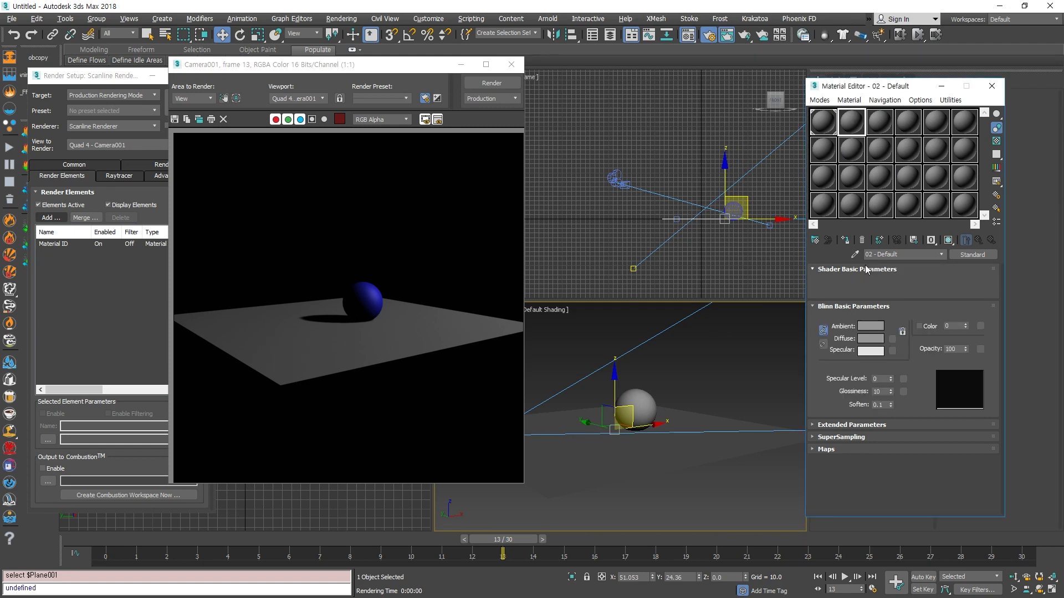
{"action": "left_click", "coordinate": [844, 239]}
{"action": "left_click", "coordinate": [706, 364]}
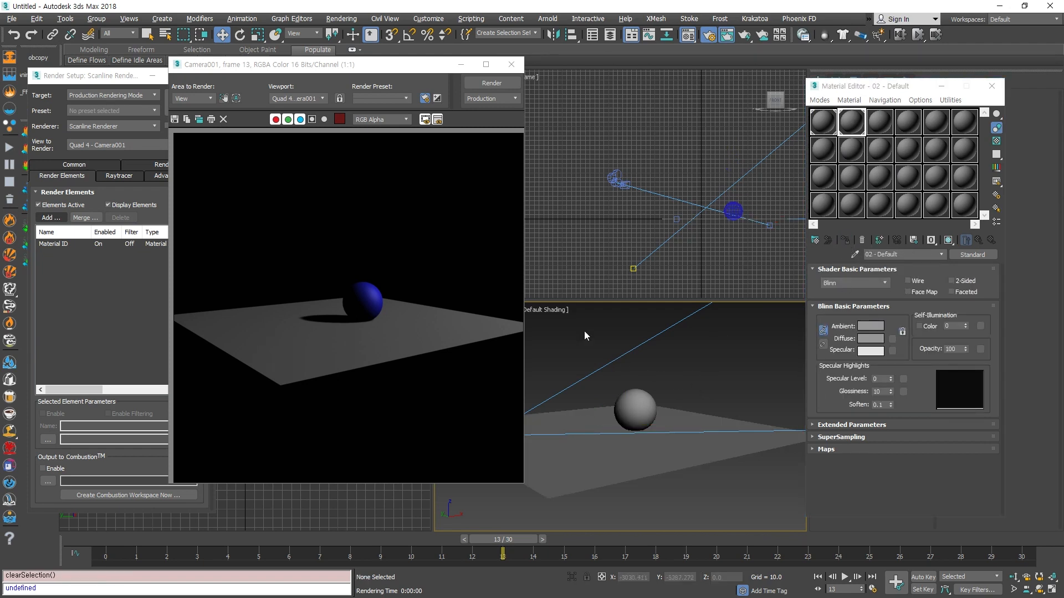
- Render the camera view with the two separate materials assigned, check the Material ID element, and close its window
{"action": "left_click_drag", "start_coordinate": [243, 65], "coordinate": [331, 70]}
{"action": "left_click", "coordinate": [187, 103]}
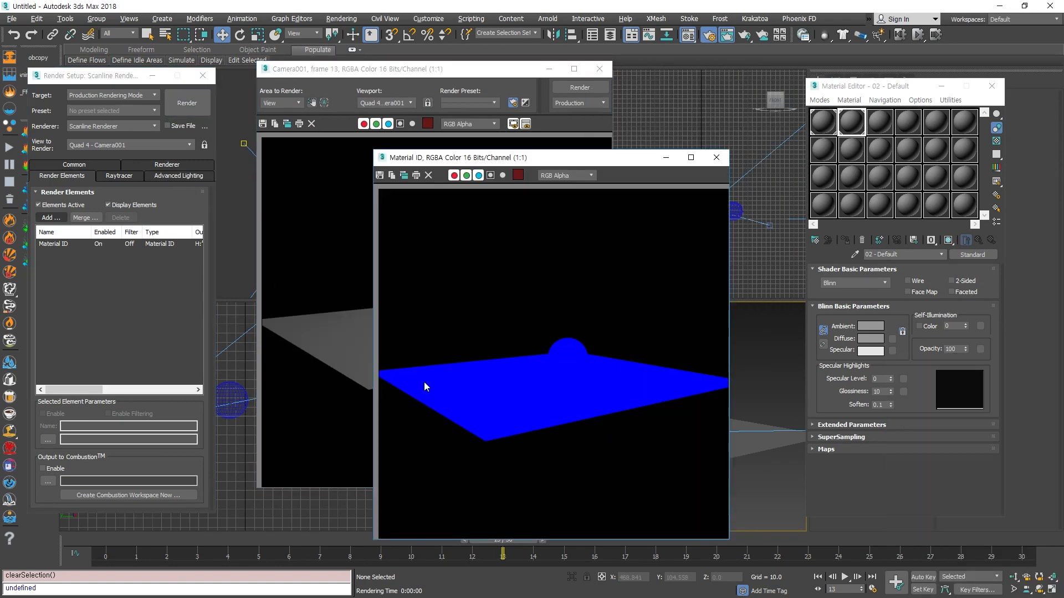
{"action": "left_click", "coordinate": [53, 244]}
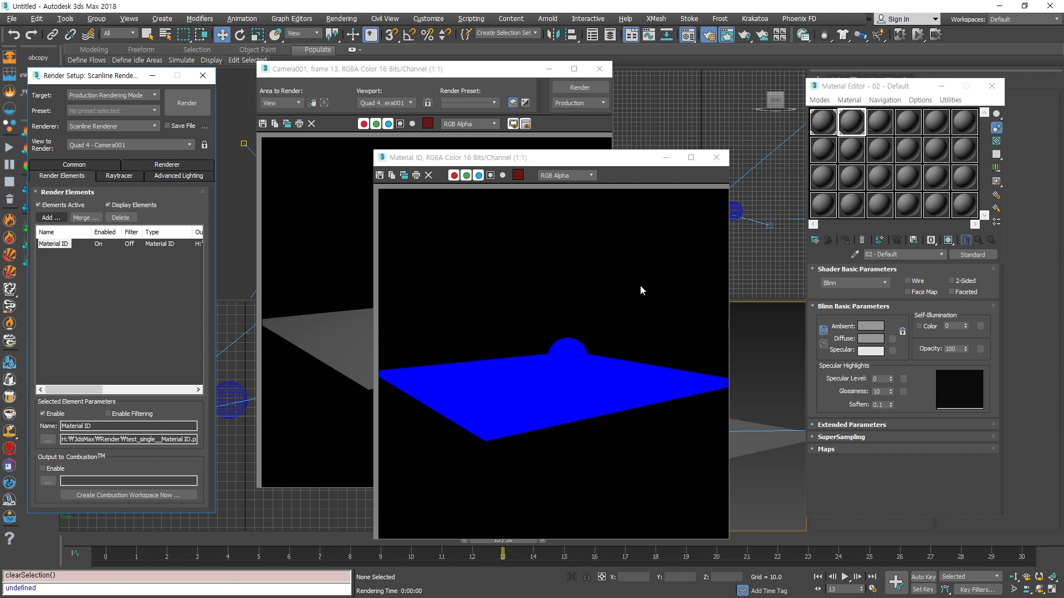
{"action": "left_click", "coordinate": [716, 157]}
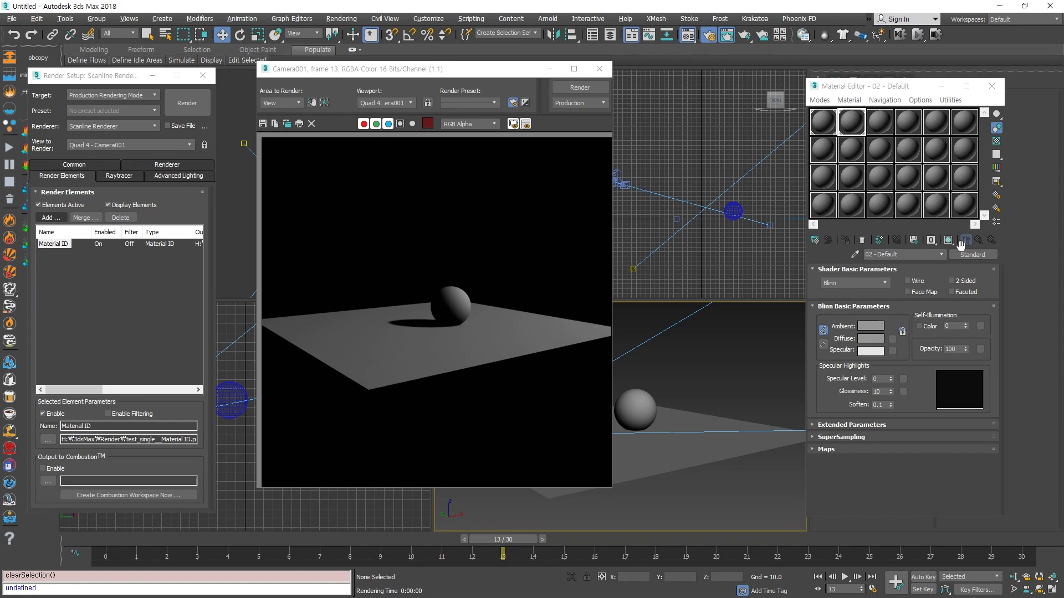
- Set the ground plane's 02 - Default material to Material ID channel 1 and render the camera view with the Material ID element
{"action": "left_click", "coordinate": [823, 122]}
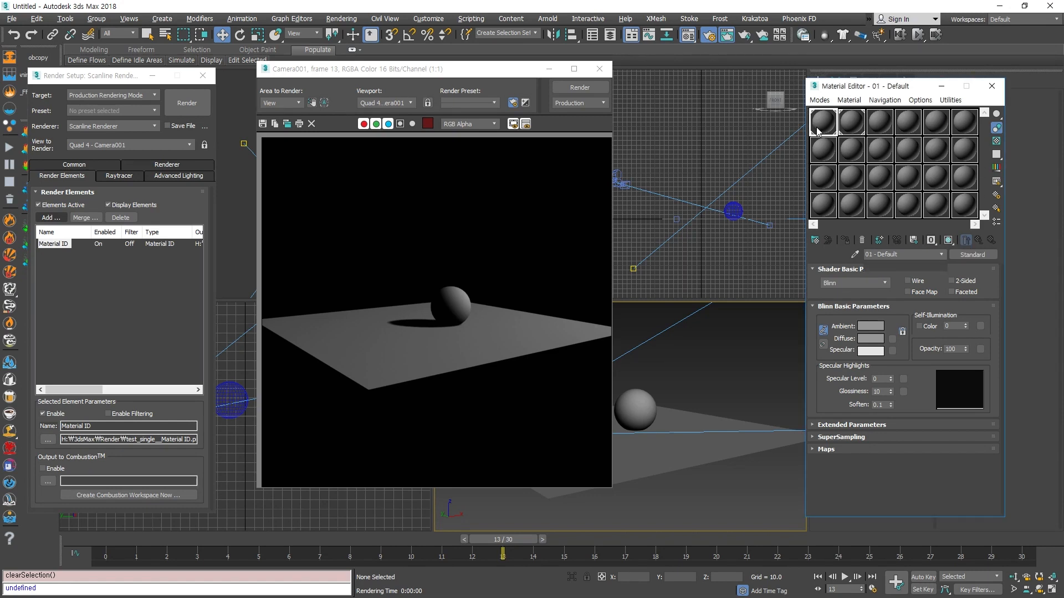
{"action": "left_click", "coordinate": [634, 396]}
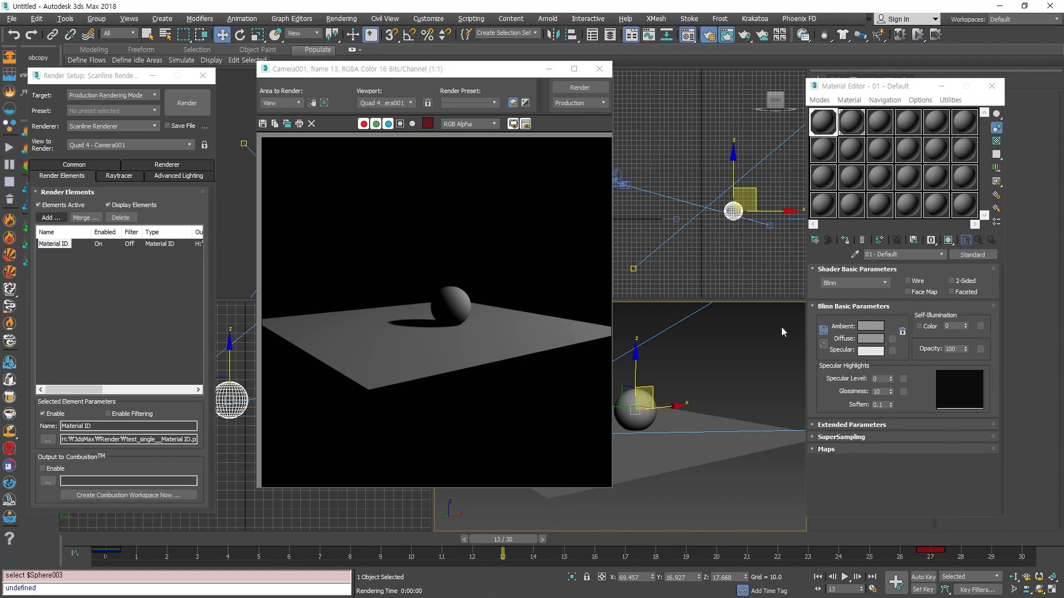
{"action": "left_click", "coordinate": [681, 447]}
{"action": "left_click", "coordinate": [681, 448]}
{"action": "left_click", "coordinate": [851, 116]}
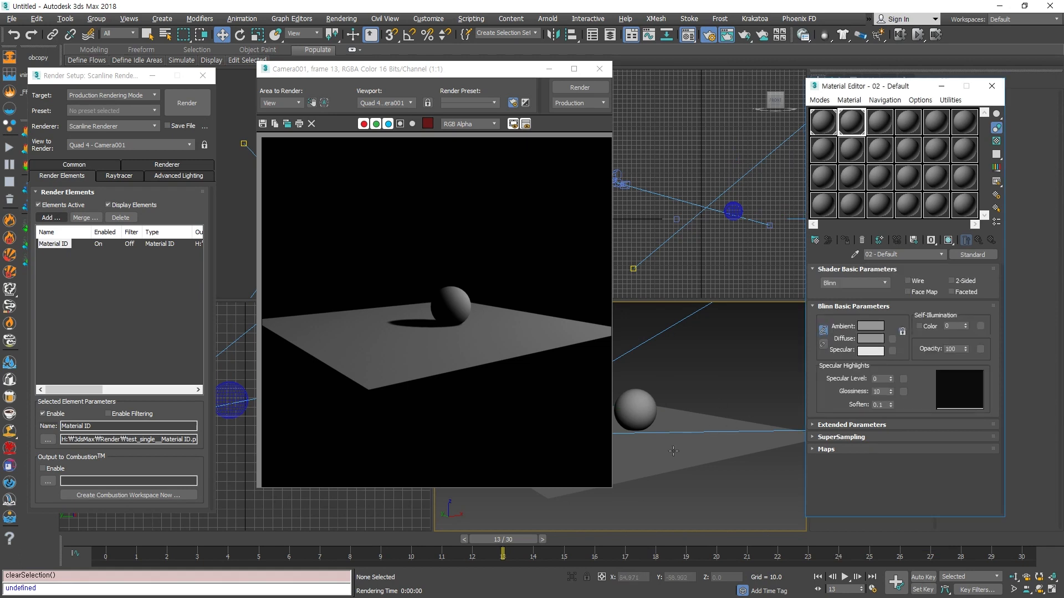
{"action": "left_click", "coordinate": [931, 241]}
{"action": "left_click_drag", "start_coordinate": [931, 242], "coordinate": [933, 264]}
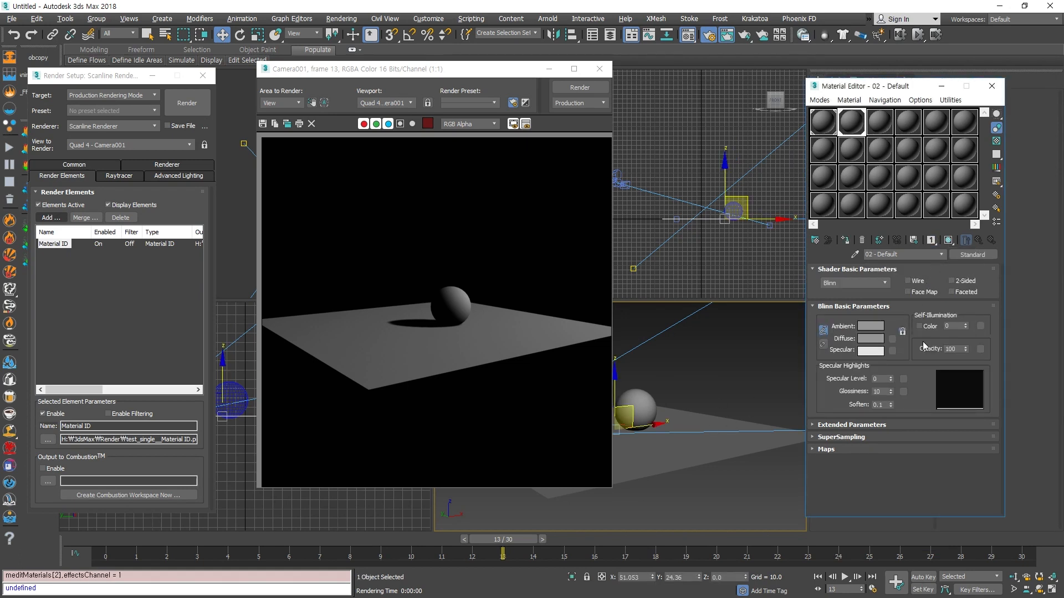
{"action": "left_click", "coordinate": [187, 103]}
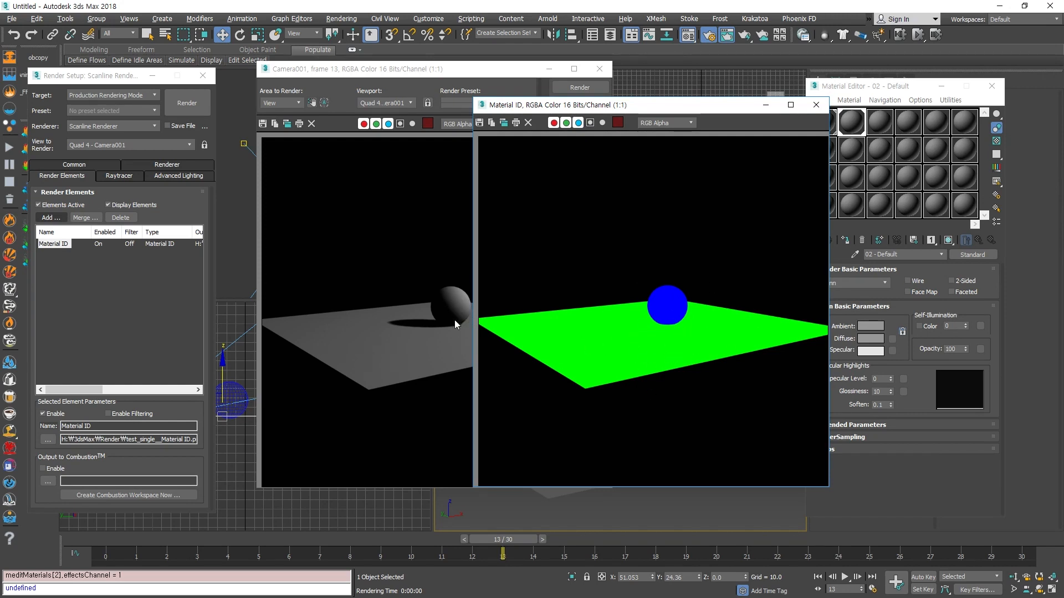
- Close the Material ID render and clone the sphere about 65 units along the positive X axis
{"action": "left_click_drag", "start_coordinate": [415, 69], "coordinate": [374, 67]}
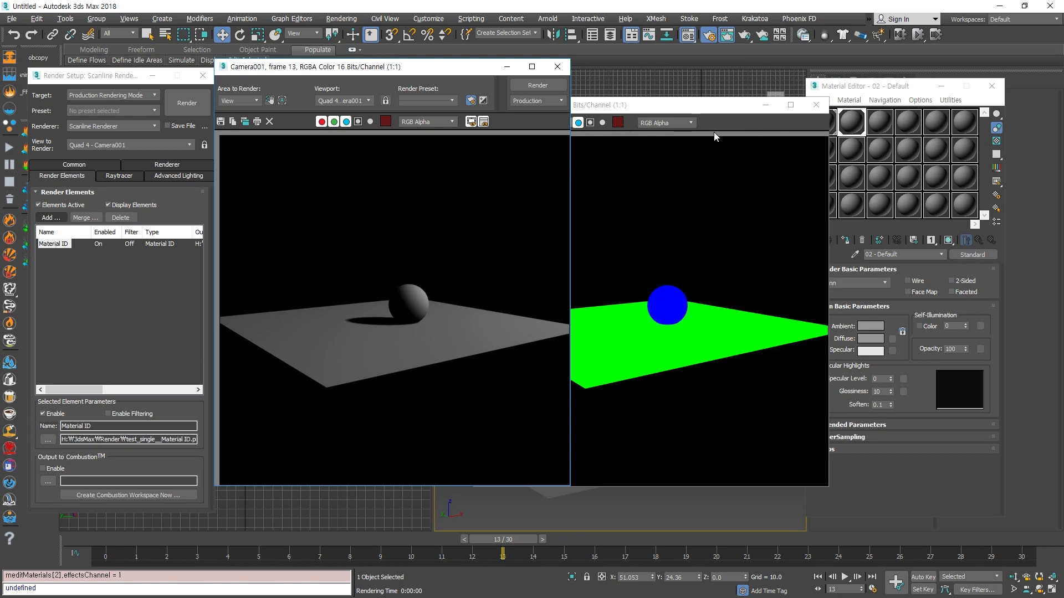
{"action": "left_click", "coordinate": [816, 105]}
{"action": "left_click", "coordinate": [679, 384]}
{"action": "left_click", "coordinate": [637, 409]}
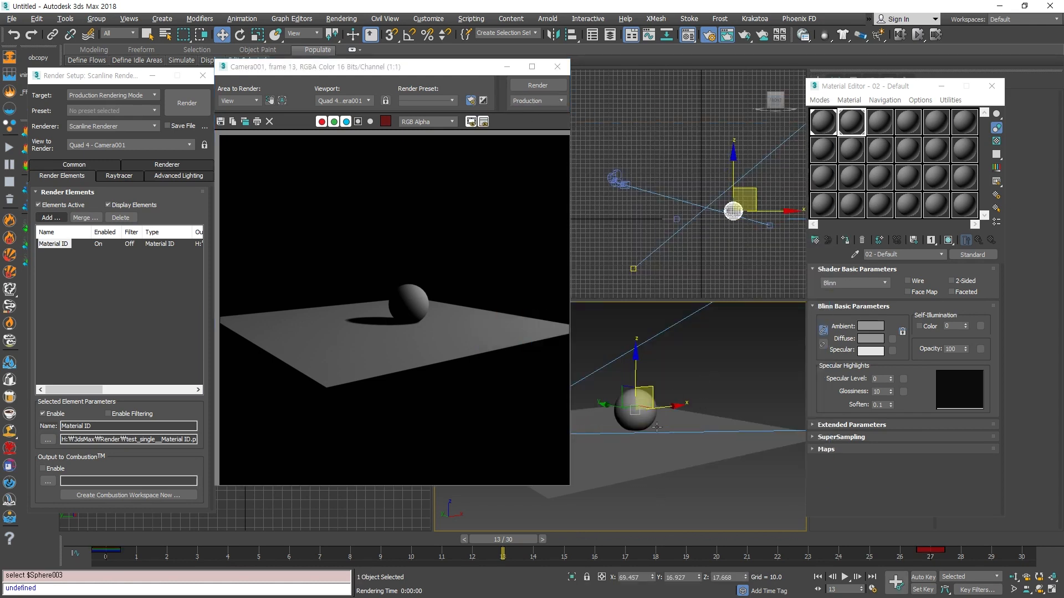
{"action": "left_click_drag", "start_coordinate": [671, 404], "coordinate": [721, 397], "text": "shift"}
{"action": "left_click", "coordinate": [547, 349]}
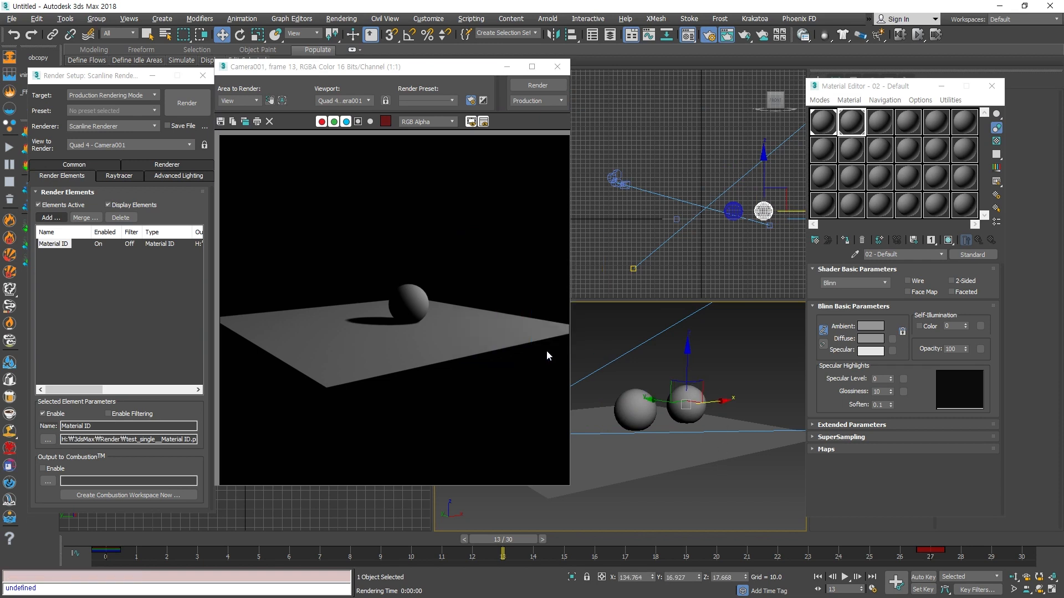
- Clear the selection, render the camera view with both spheres, and close the Material ID render after checking it
{"action": "left_click", "coordinate": [825, 133]}
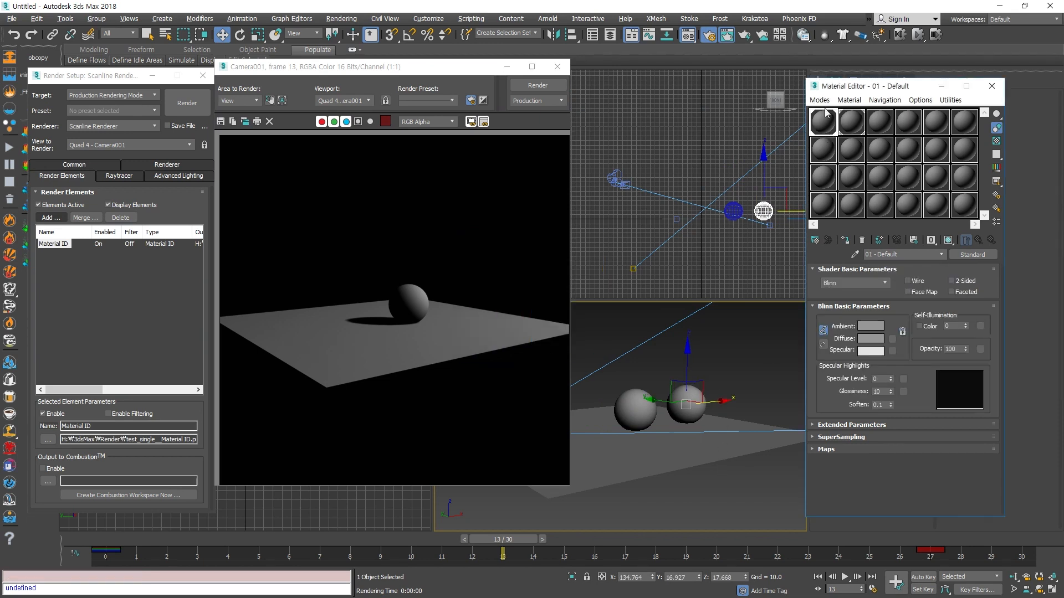
{"action": "left_click", "coordinate": [769, 347]}
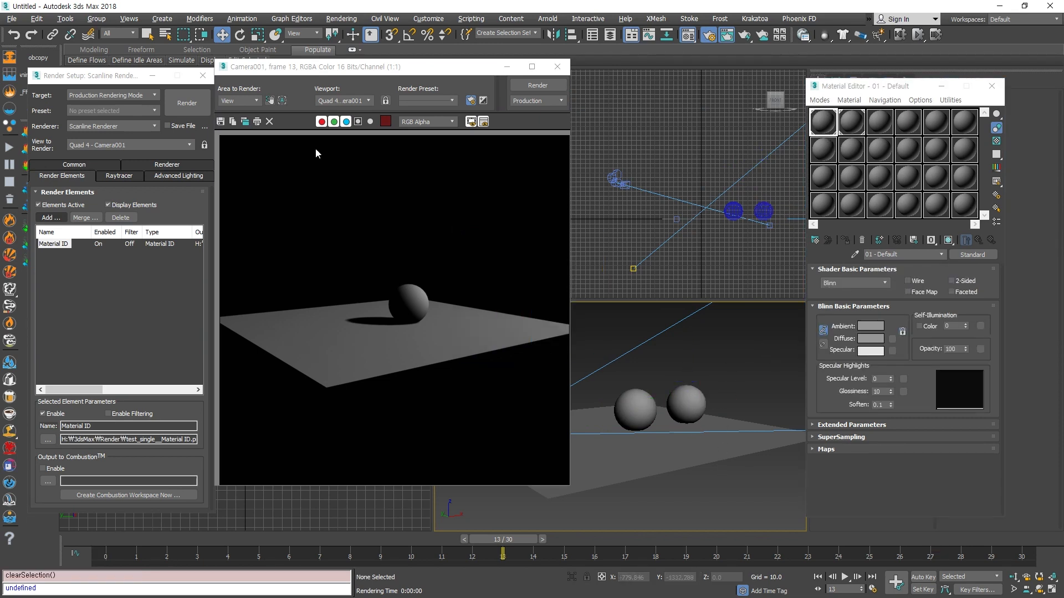
{"action": "left_click", "coordinate": [179, 107]}
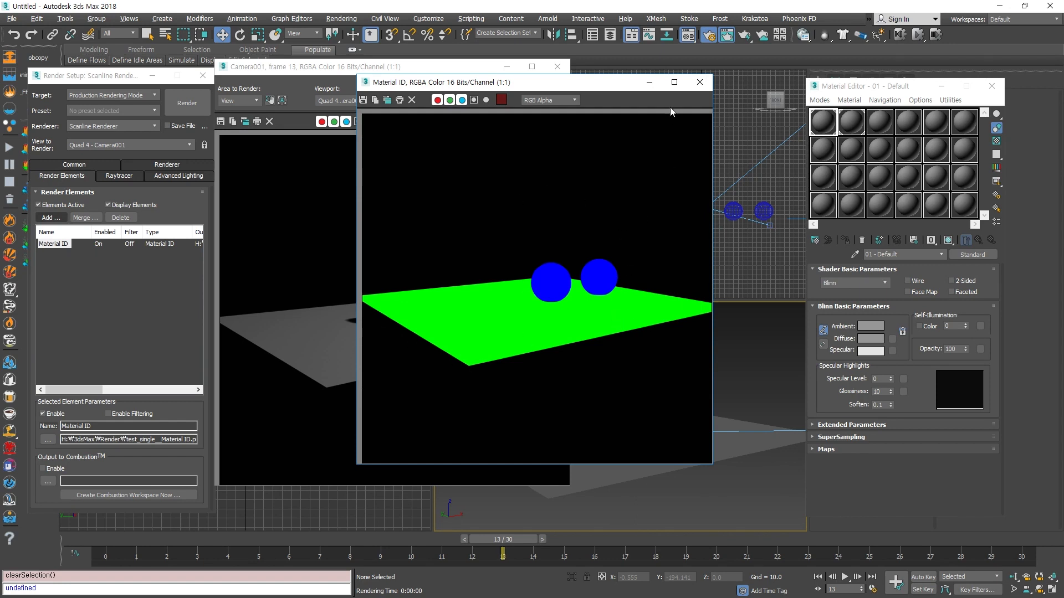
{"action": "left_click", "coordinate": [700, 82]}
- Clone the original sphere about 55 units along the negative X axis
{"action": "left_click", "coordinate": [632, 403]}
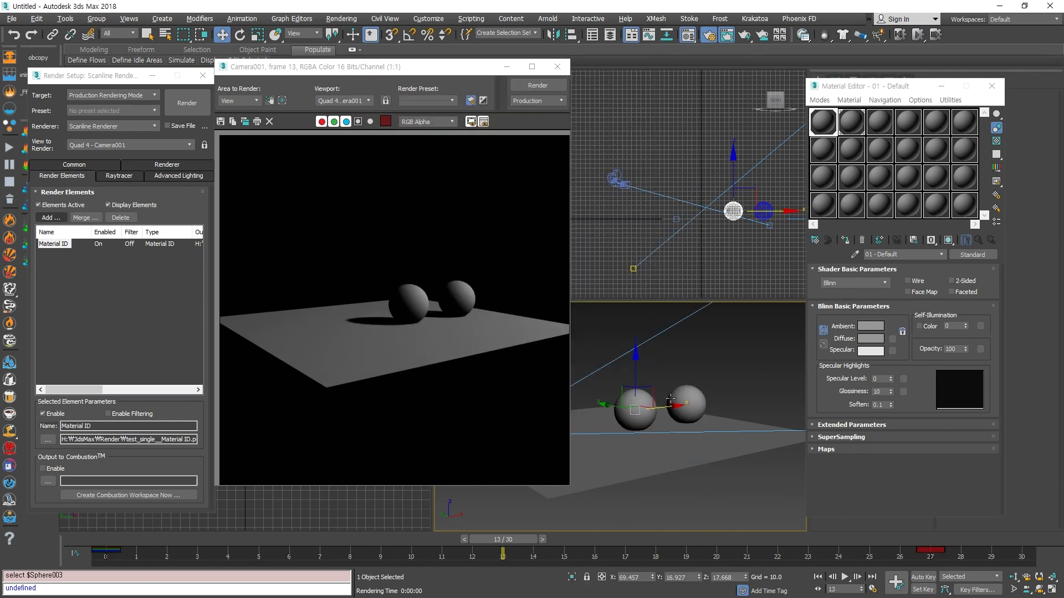
{"action": "left_click_drag", "start_coordinate": [669, 400], "coordinate": [621, 406], "text": "shift"}
{"action": "left_click", "coordinate": [537, 349]}
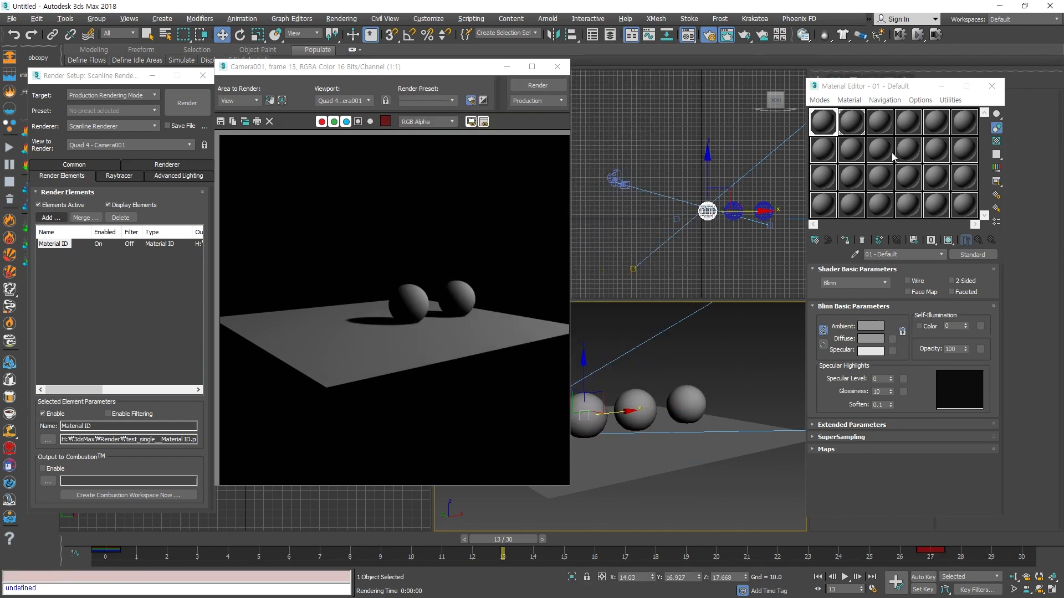
- Assign the 03 - Default material to the new sphere, set its Material ID channel to 2, and clear the selection
{"action": "left_click", "coordinate": [880, 123]}
{"action": "left_click", "coordinate": [845, 240]}
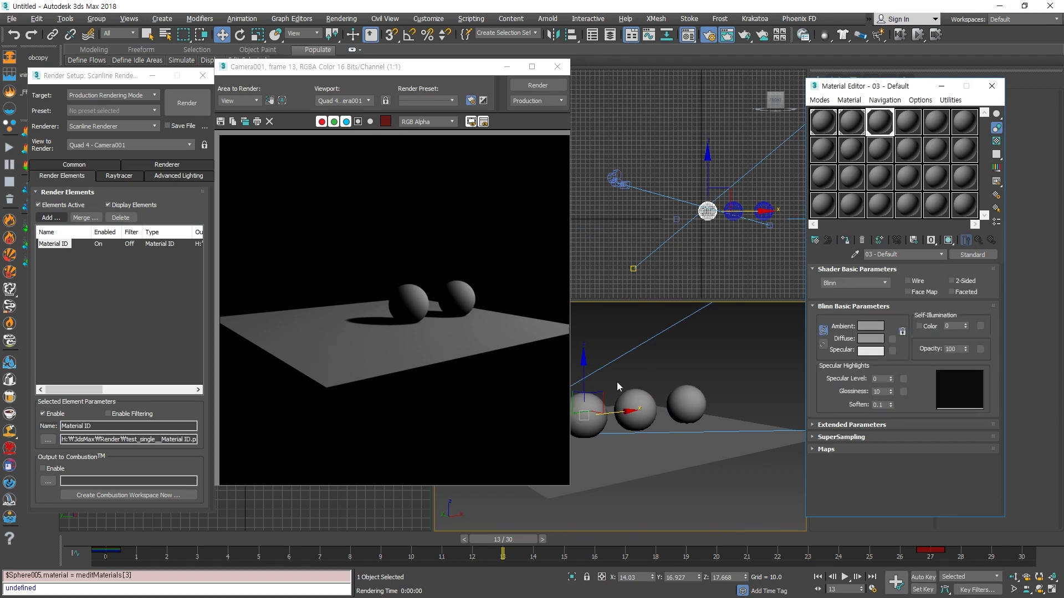
{"action": "left_click_drag", "start_coordinate": [932, 242], "coordinate": [933, 277]}
{"action": "left_click", "coordinate": [745, 376]}
- Render the camera view with all three spheres and place the Material ID render where it is fully visible
{"action": "left_click", "coordinate": [187, 103]}
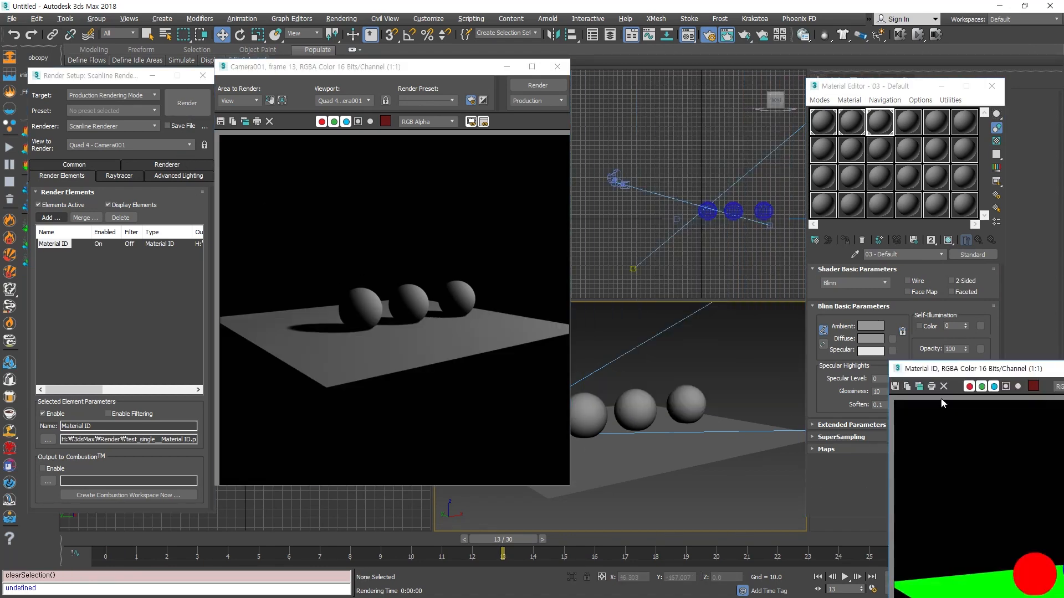
{"action": "left_click_drag", "start_coordinate": [975, 369], "coordinate": [490, 60]}
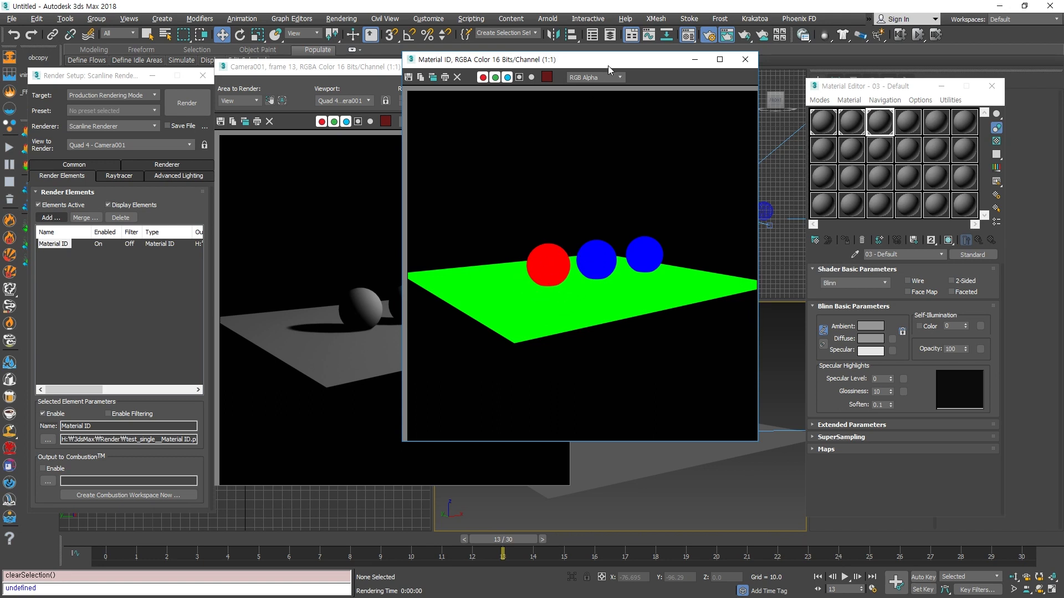
{"action": "left_click_drag", "start_coordinate": [607, 66], "coordinate": [633, 143]}
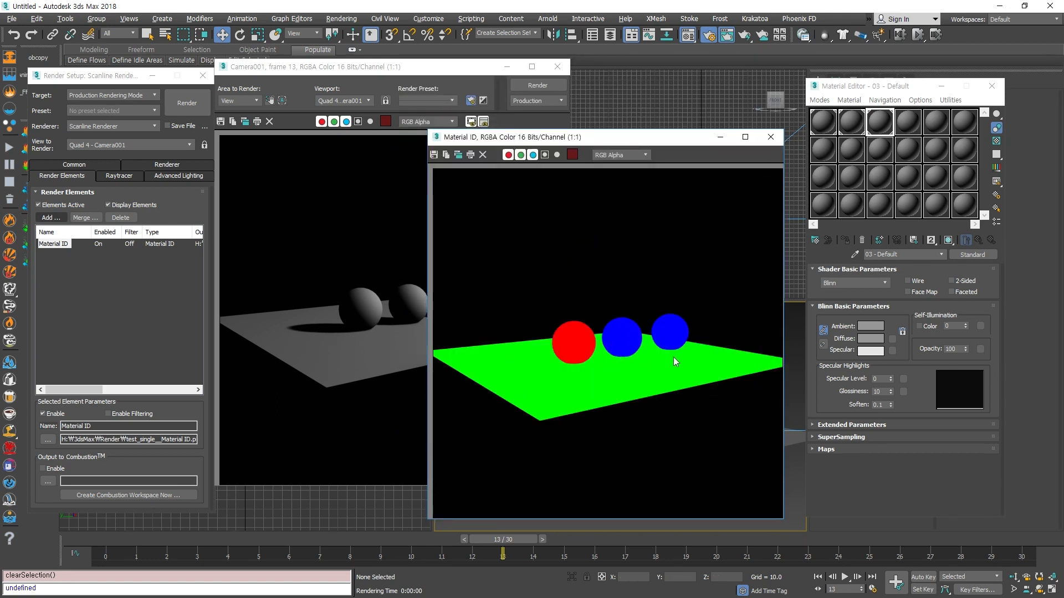
- Toggle the red, blue and green channels of the Material ID render to examine how each ID is isolated
{"action": "left_click", "coordinate": [508, 155]}
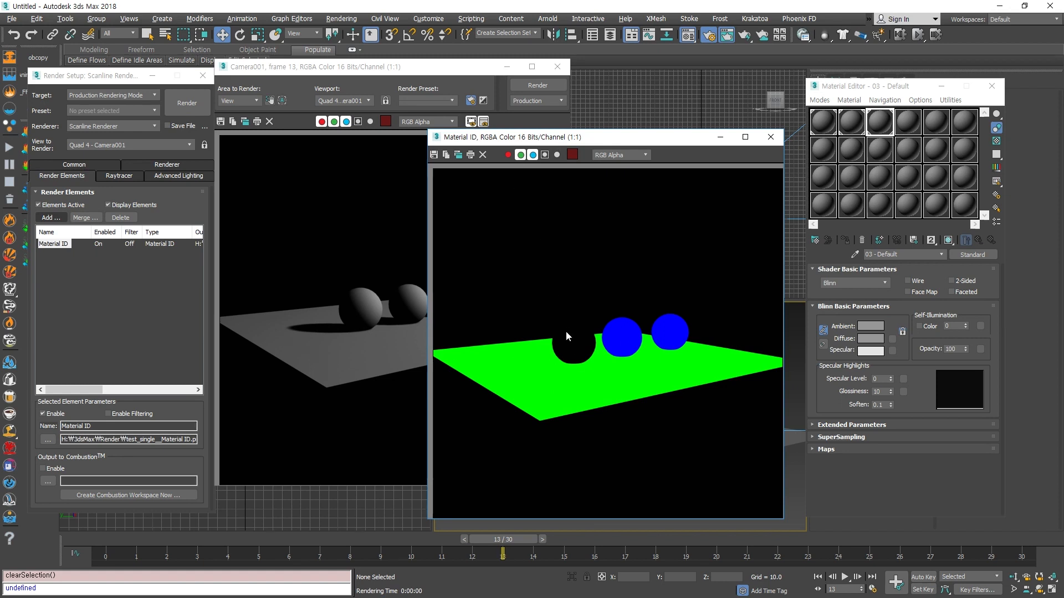
{"action": "left_click", "coordinate": [533, 154]}
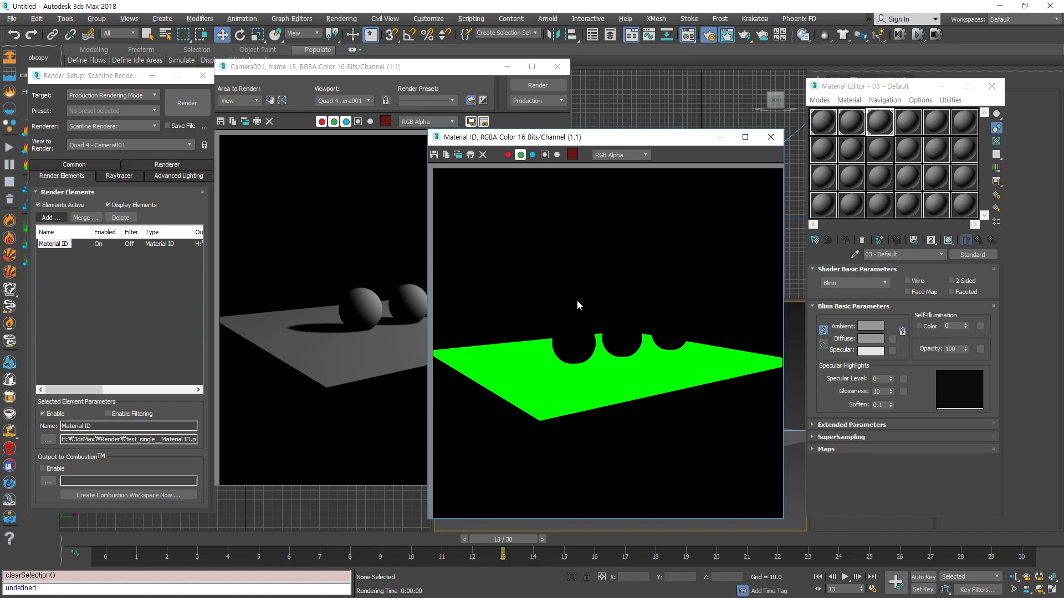
{"action": "left_click", "coordinate": [533, 154]}
{"action": "left_click", "coordinate": [507, 155]}
{"action": "left_click", "coordinate": [533, 155]}
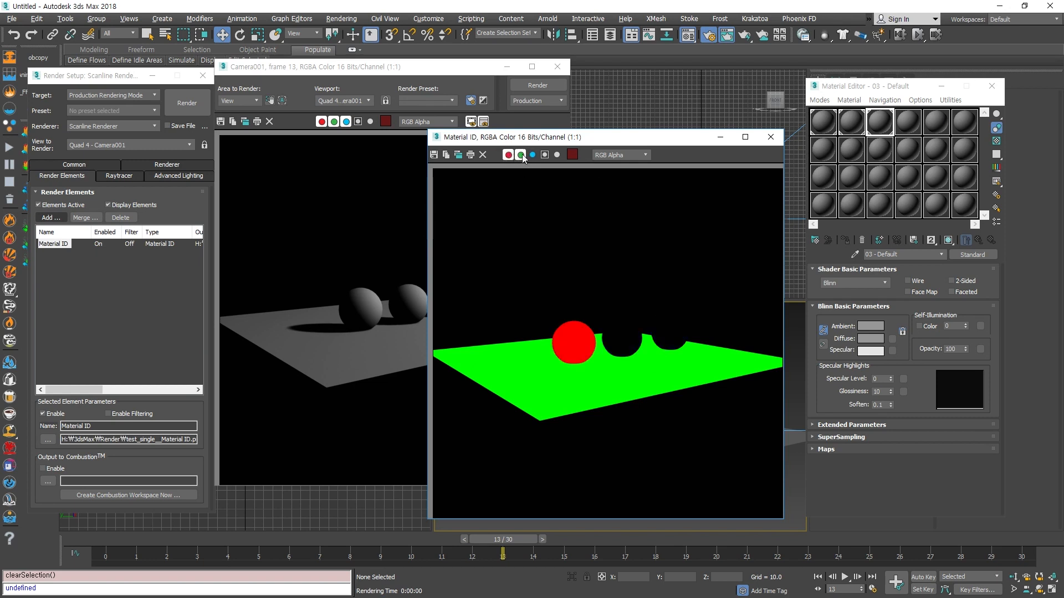
{"action": "left_click", "coordinate": [520, 154]}
- Compare the alpha channel of the Material ID render with its color display, then close the render
{"action": "left_click", "coordinate": [545, 155]}
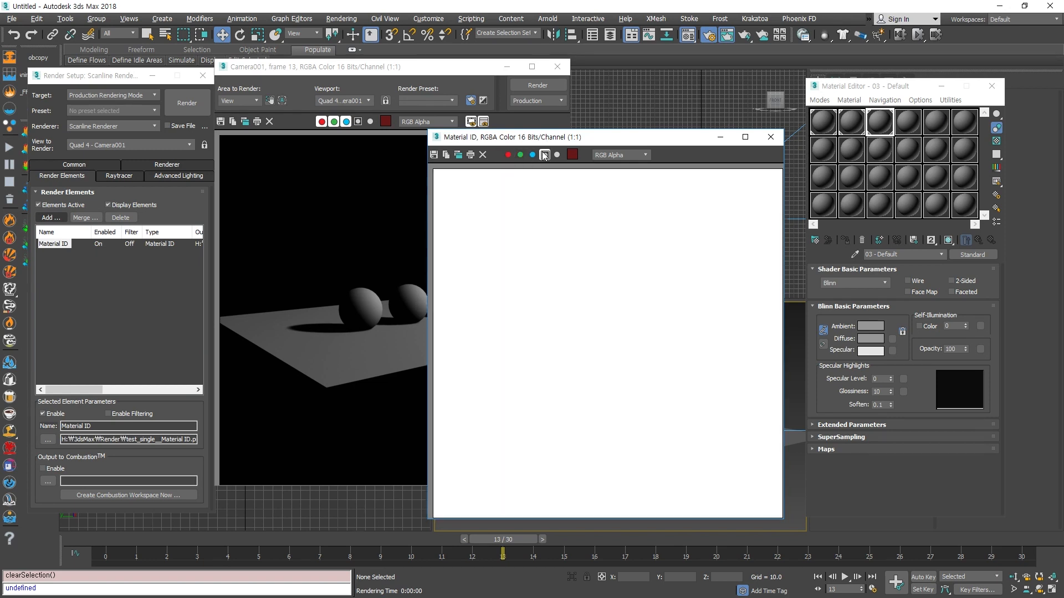
{"action": "left_click", "coordinate": [544, 155]}
{"action": "left_click", "coordinate": [544, 154]}
{"action": "left_click", "coordinate": [544, 154]}
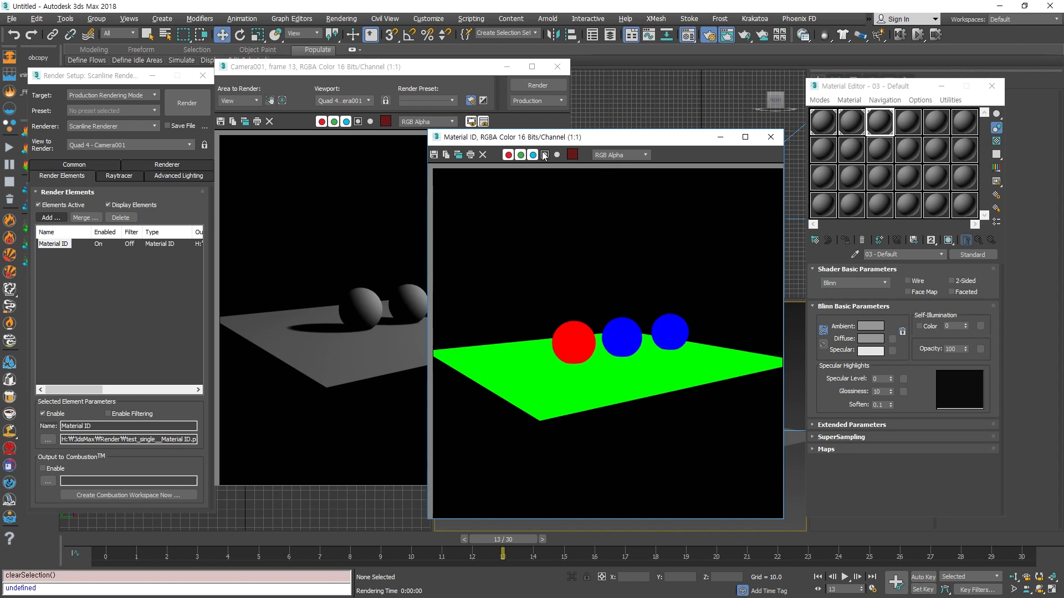
{"action": "left_click", "coordinate": [545, 155]}
{"action": "left_click", "coordinate": [544, 155]}
{"action": "left_click", "coordinate": [545, 154]}
{"action": "left_click", "coordinate": [544, 154]}
{"action": "left_click", "coordinate": [544, 154]}
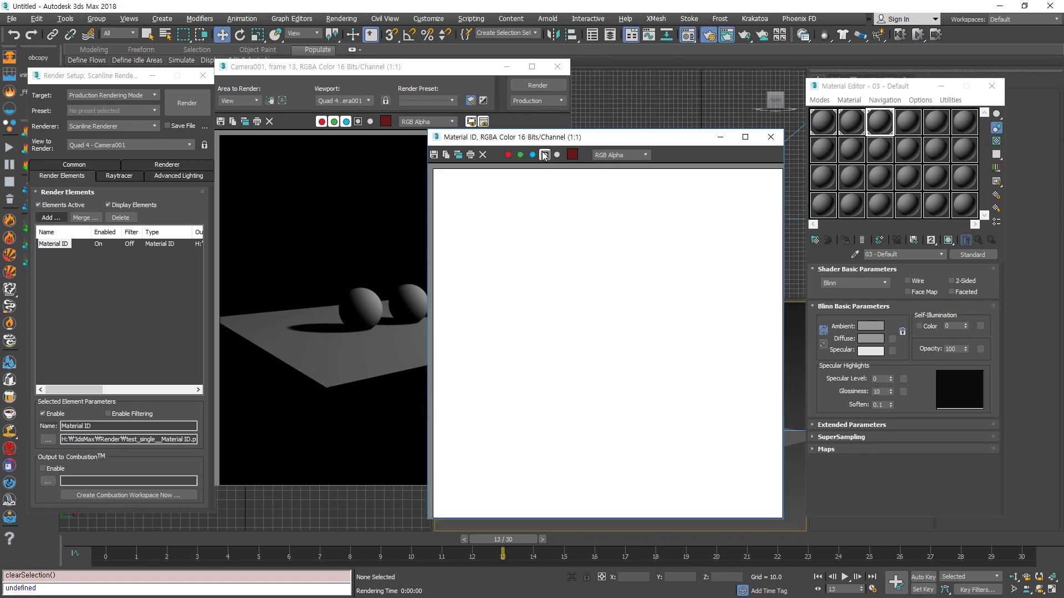
{"action": "left_click", "coordinate": [544, 155]}
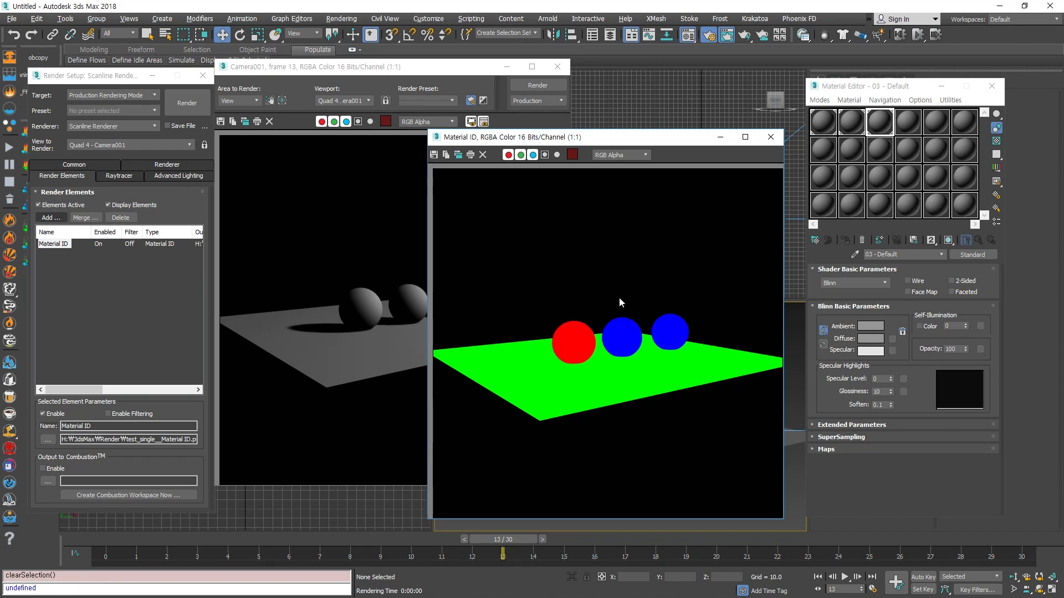
{"action": "left_click", "coordinate": [770, 137]}
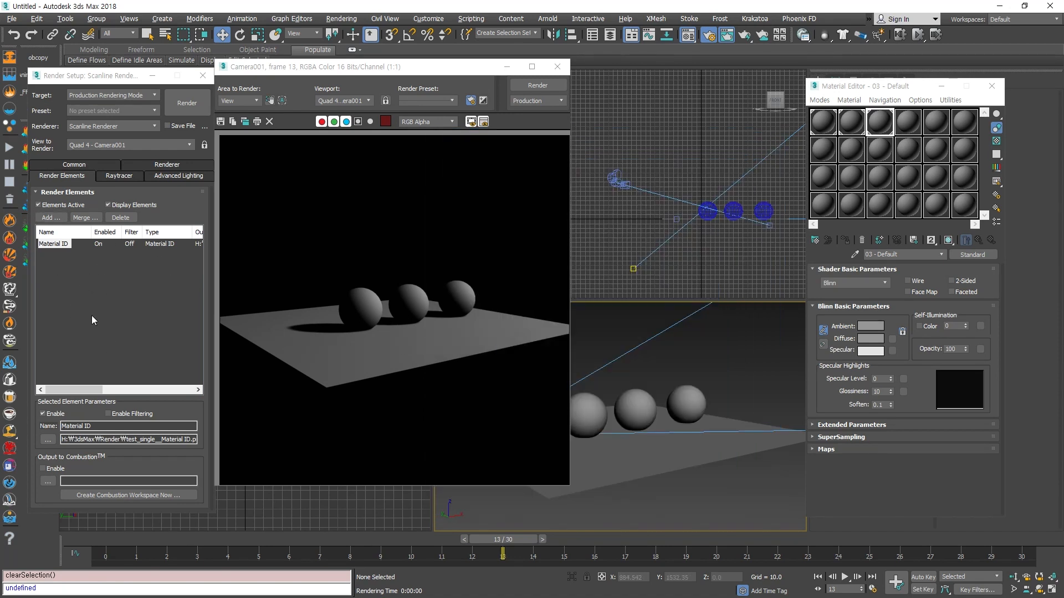
- Delete the Material ID render element and add a Matte element in its place
{"action": "left_click", "coordinate": [58, 245]}
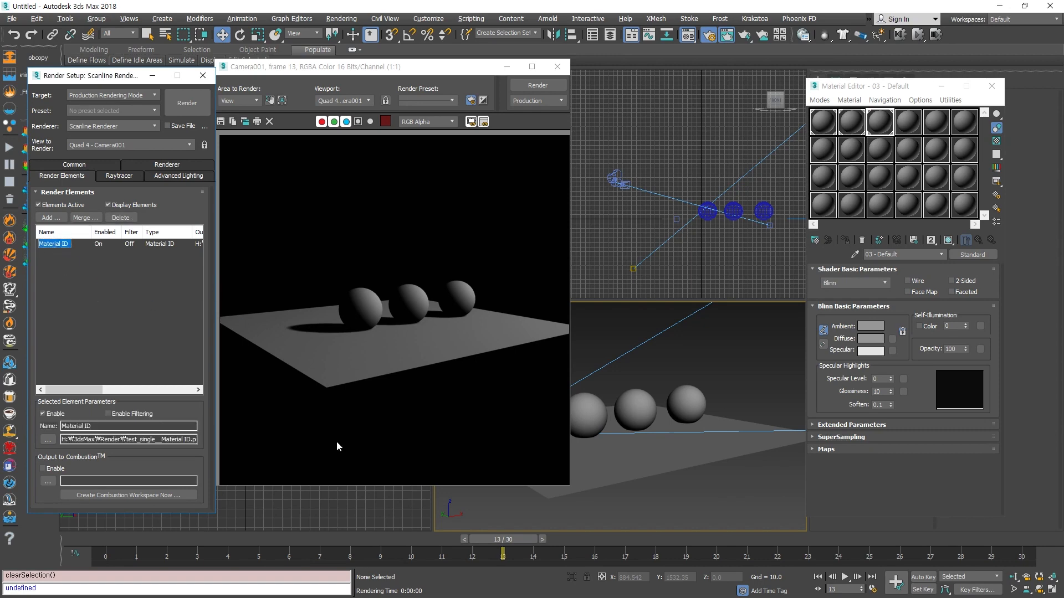
{"action": "left_click", "coordinate": [121, 217]}
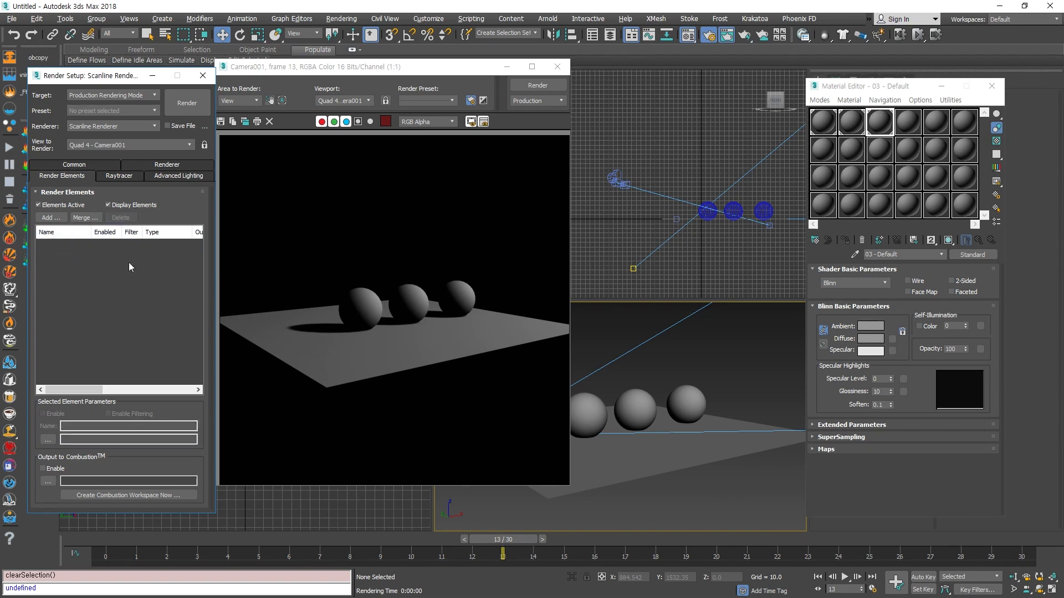
{"action": "left_click", "coordinate": [51, 217]}
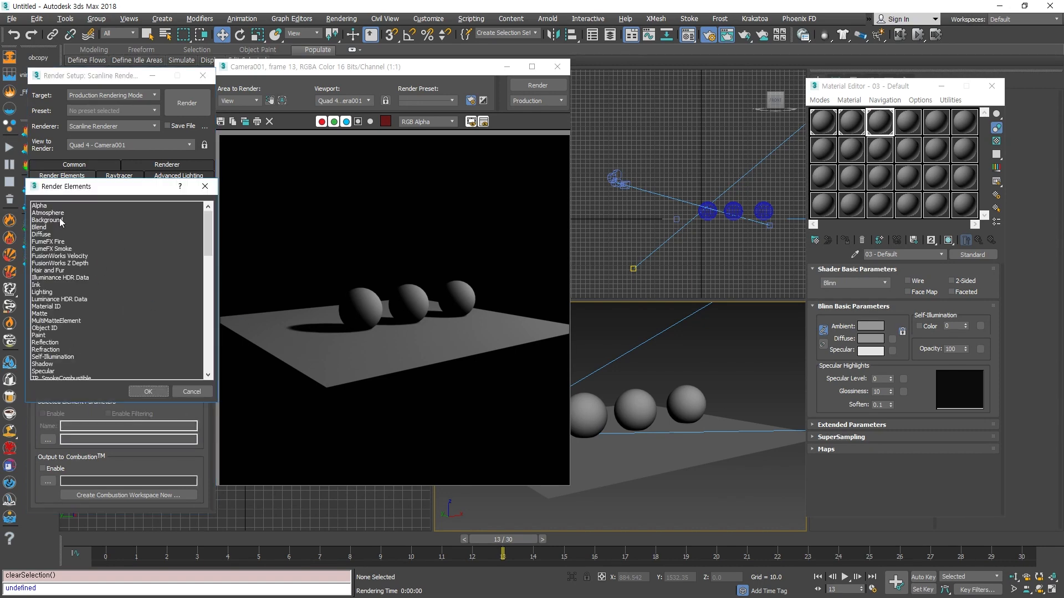
{"action": "left_click", "coordinate": [52, 313]}
{"action": "left_click", "coordinate": [148, 391]}
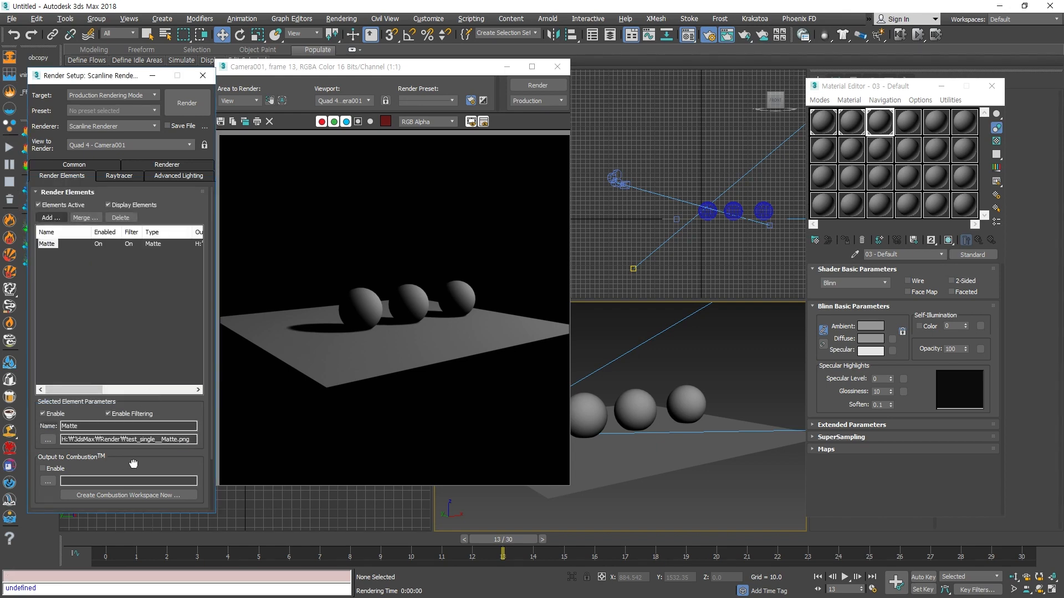
- Enable Material ID 1 for the Matte Texture Element and render the camera view
{"action": "left_click_drag", "start_coordinate": [133, 464], "coordinate": [129, 402]}
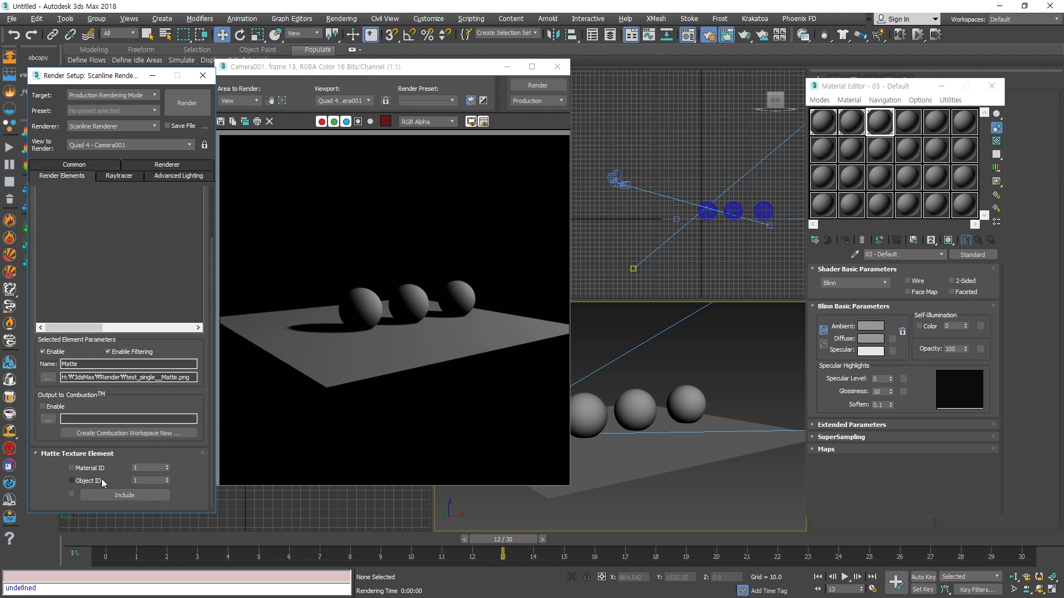
{"action": "left_click", "coordinate": [80, 470]}
{"action": "left_click", "coordinate": [191, 109]}
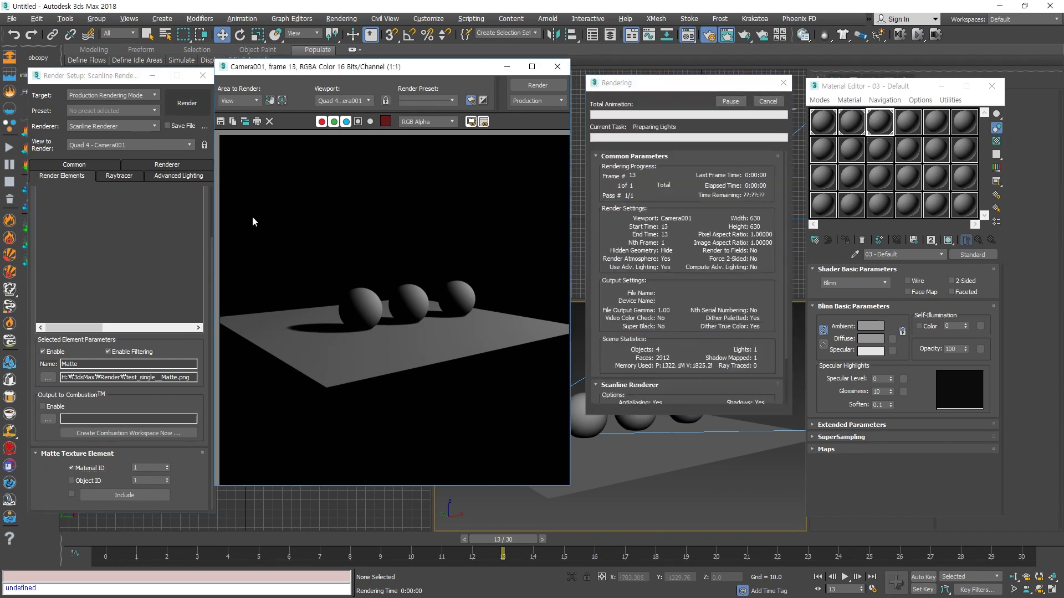
{"action": "left_click_drag", "start_coordinate": [996, 373], "coordinate": [558, 124]}
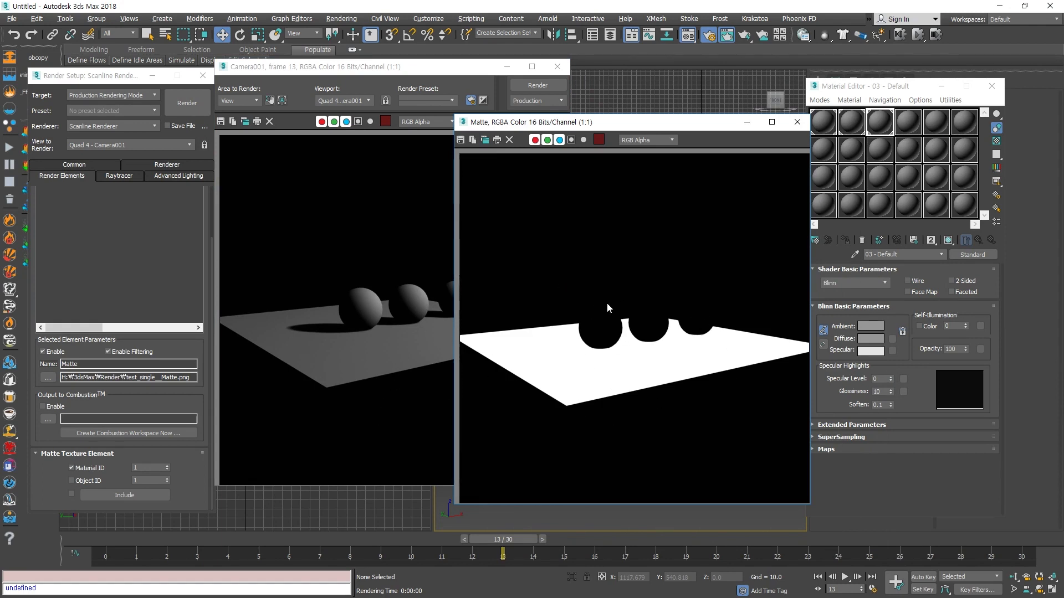
- Check the alpha channel of the Matte render and return to its color display
{"action": "left_click", "coordinate": [571, 140]}
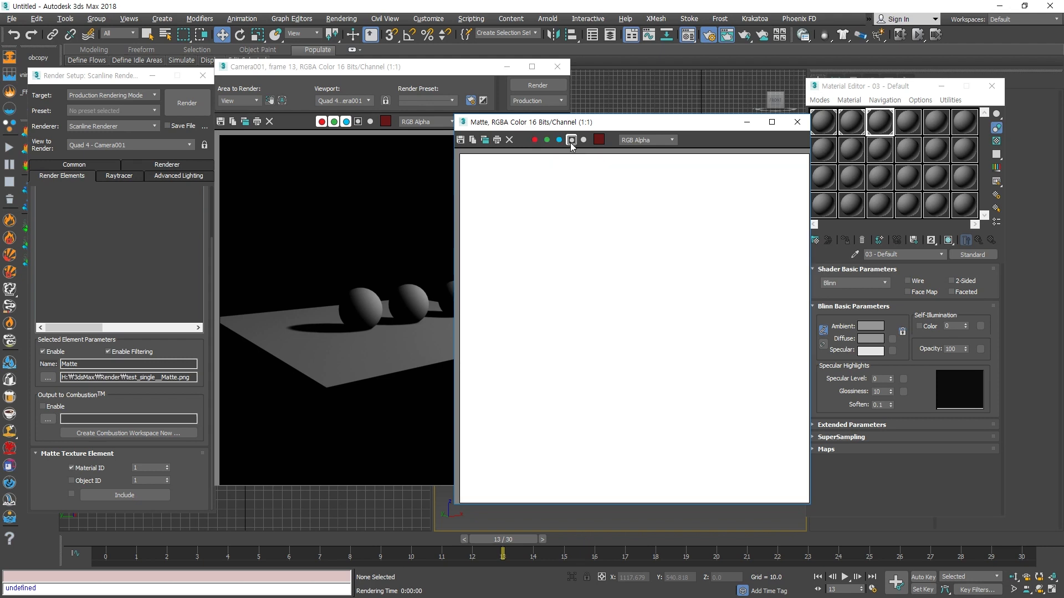
{"action": "left_click", "coordinate": [572, 140]}
{"action": "left_click", "coordinate": [571, 140]}
{"action": "left_click", "coordinate": [572, 140]}
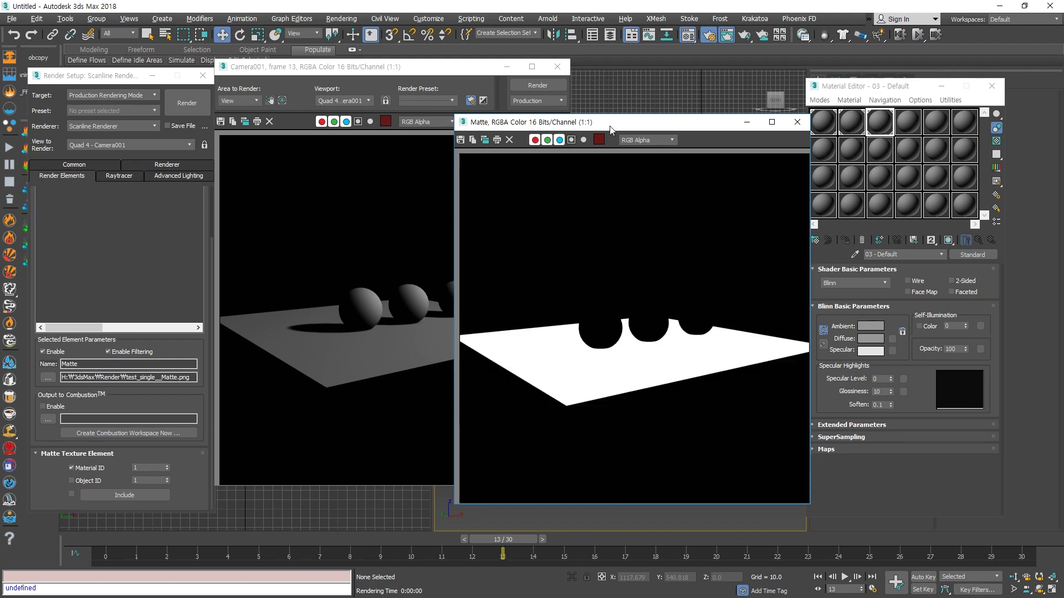
{"action": "left_click_drag", "start_coordinate": [612, 133], "coordinate": [534, 152]}
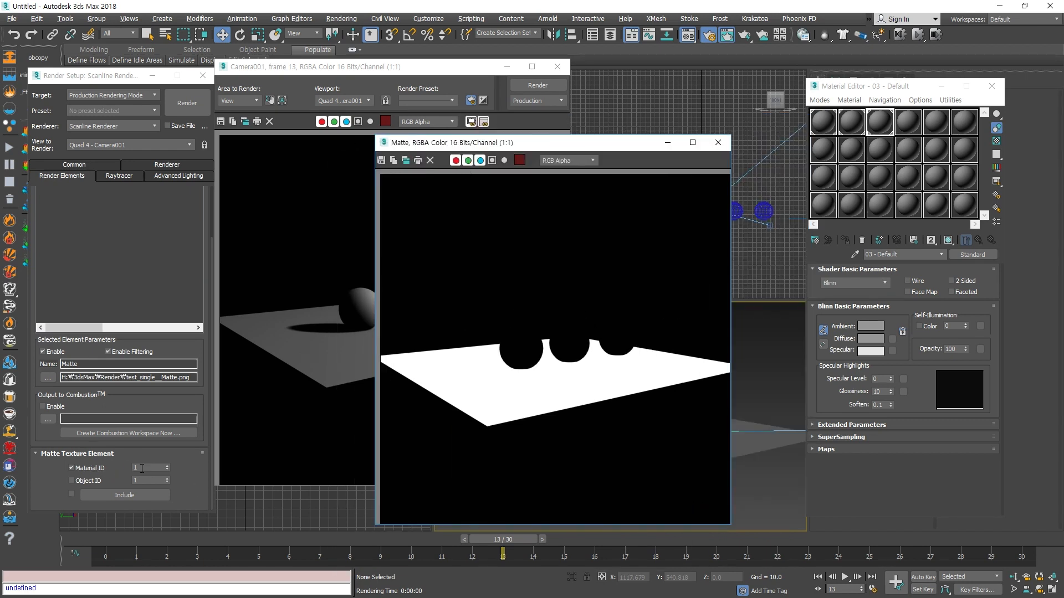
- Check the 02 - Default material and the ground plane, and compare the Matte render side by side with the camera render
{"action": "left_click", "coordinate": [851, 121]}
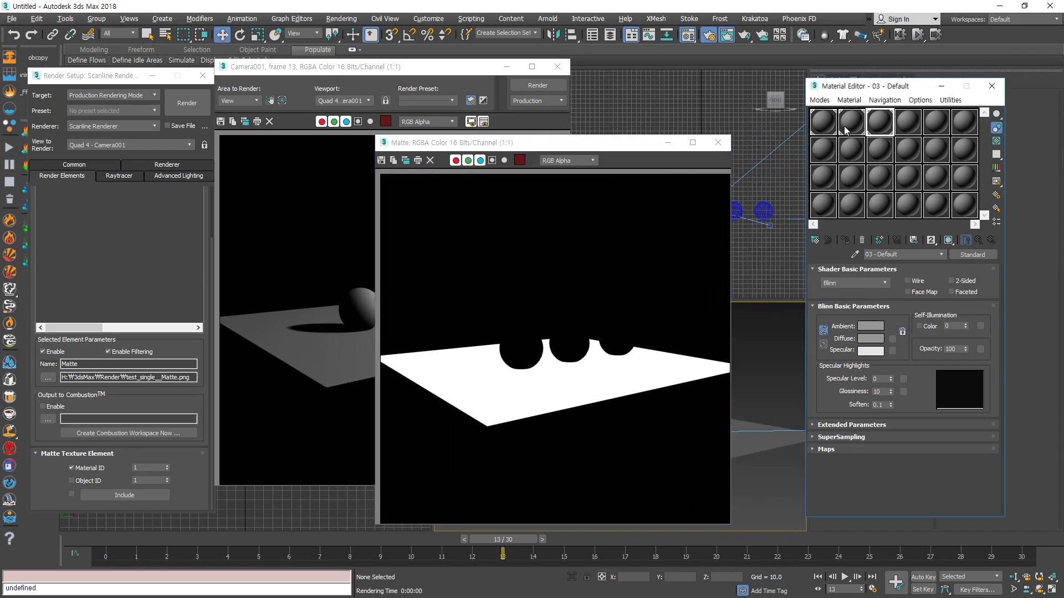
{"action": "left_click", "coordinate": [772, 379]}
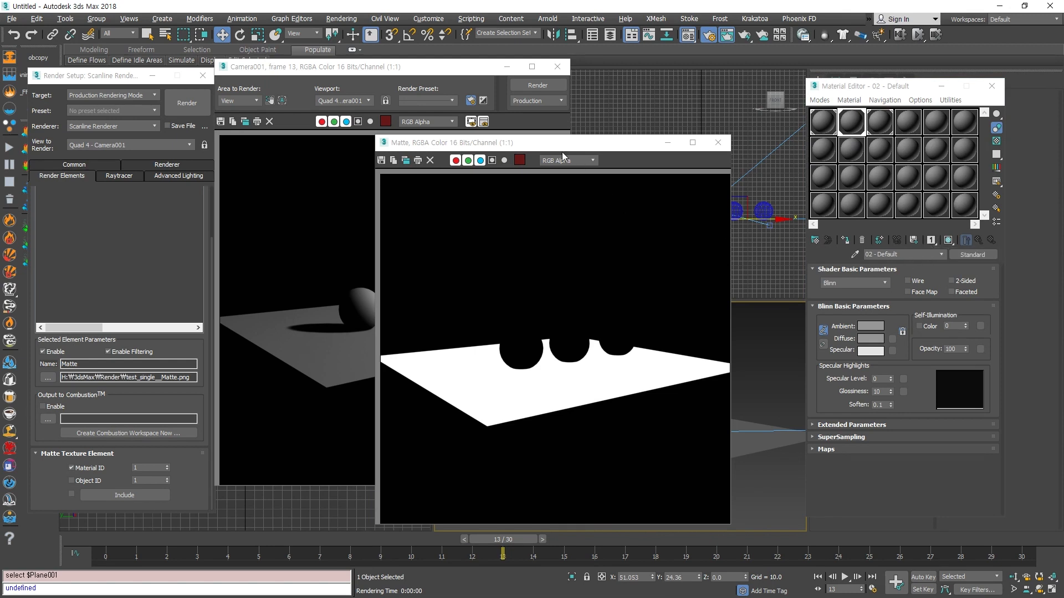
{"action": "left_click_drag", "start_coordinate": [562, 152], "coordinate": [737, 115]}
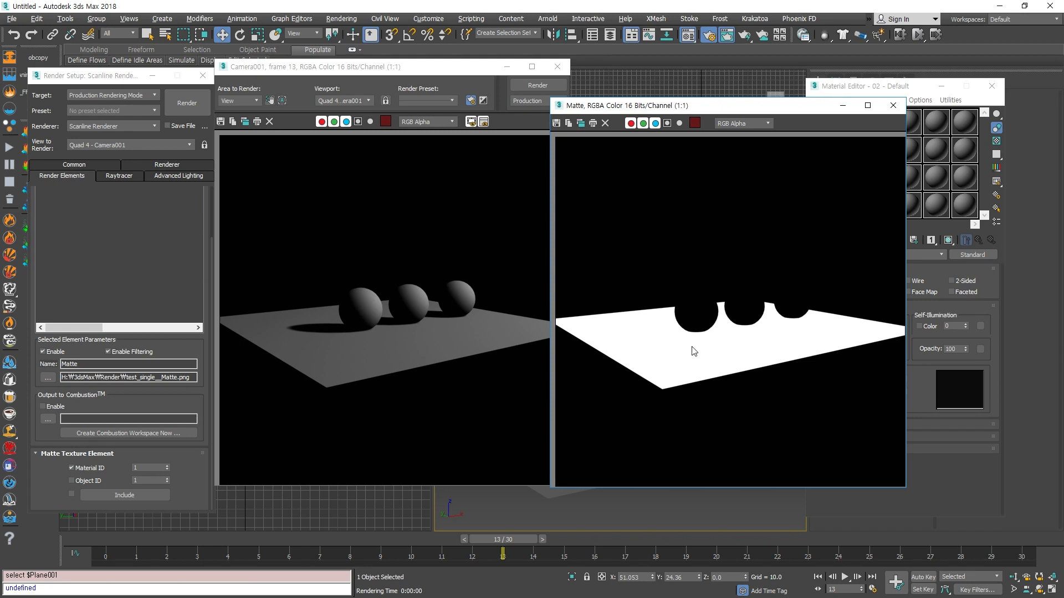
{"action": "left_click_drag", "start_coordinate": [191, 348], "coordinate": [191, 441]}
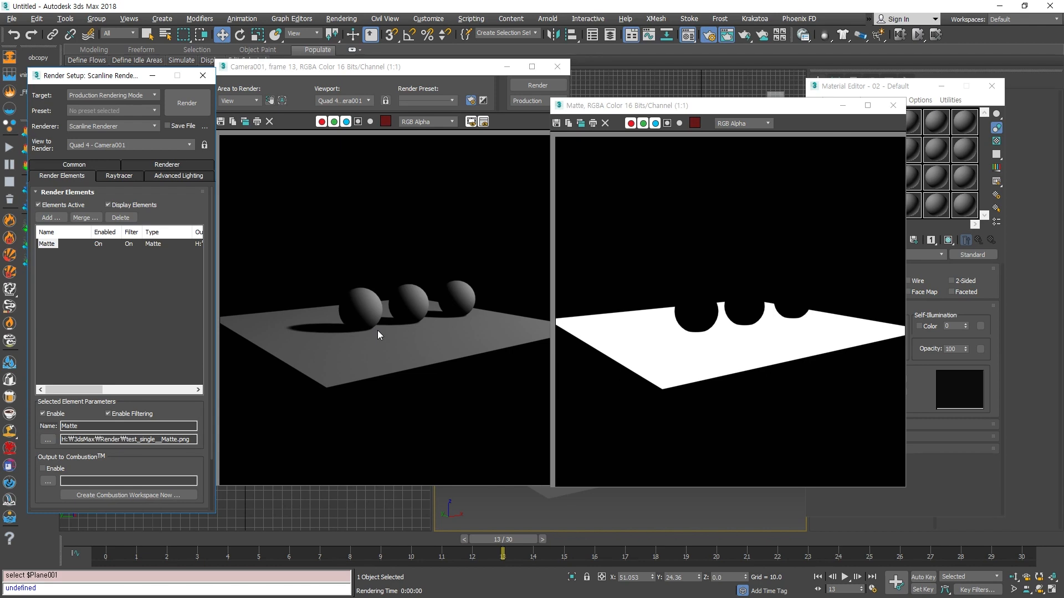
{"action": "scroll", "coordinate": [195, 259], "scroll_direction": "down", "scroll_amount": 3}
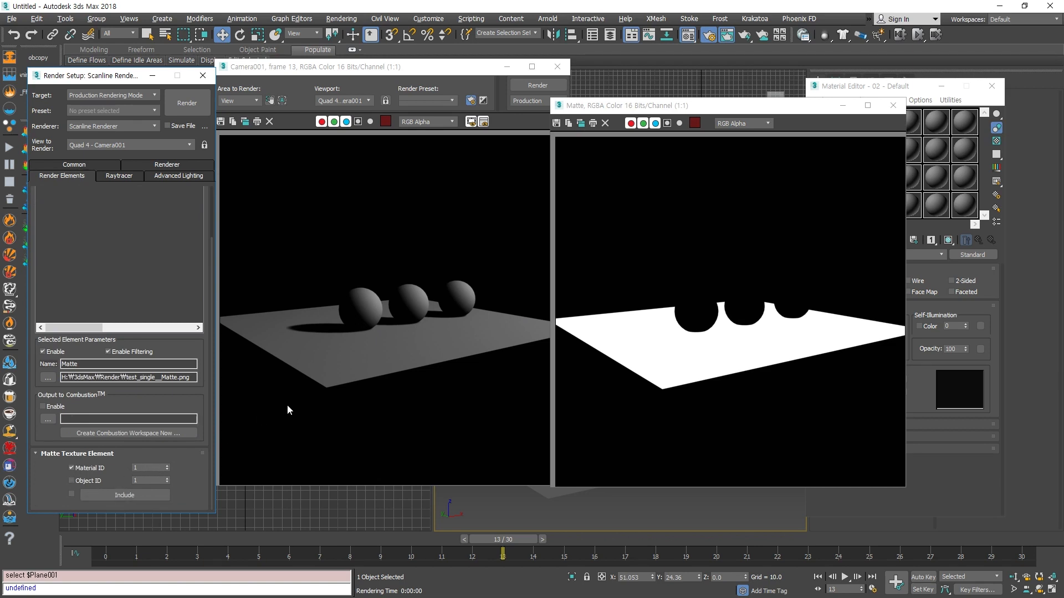
- Set the Matte element's Material ID to 2, render the camera view and check the result's alpha channel
{"action": "left_click", "coordinate": [167, 467]}
{"action": "left_click", "coordinate": [190, 105]}
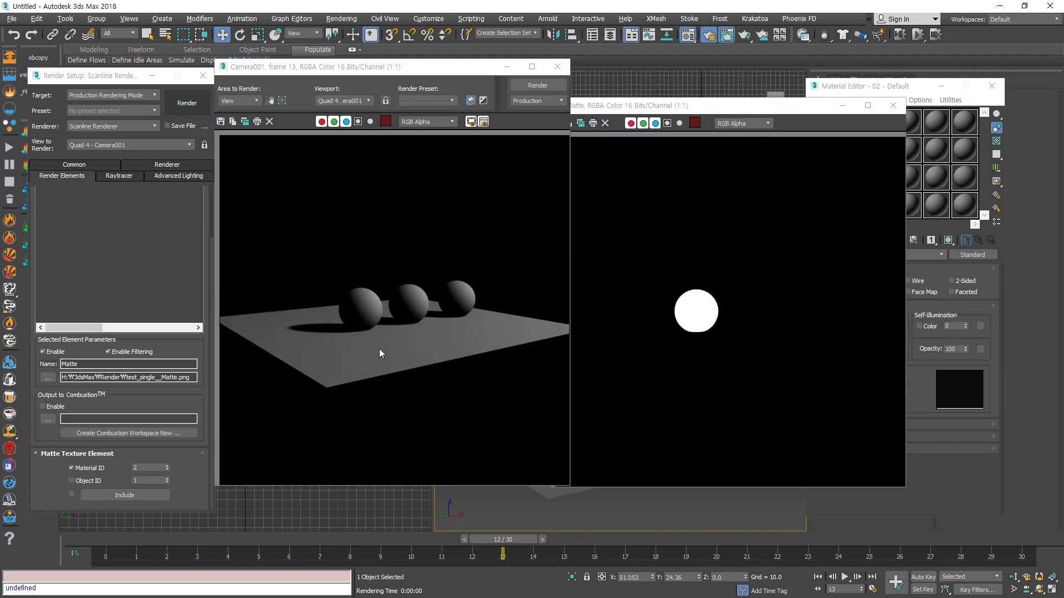
{"action": "left_click", "coordinate": [667, 123]}
{"action": "left_click", "coordinate": [667, 124]}
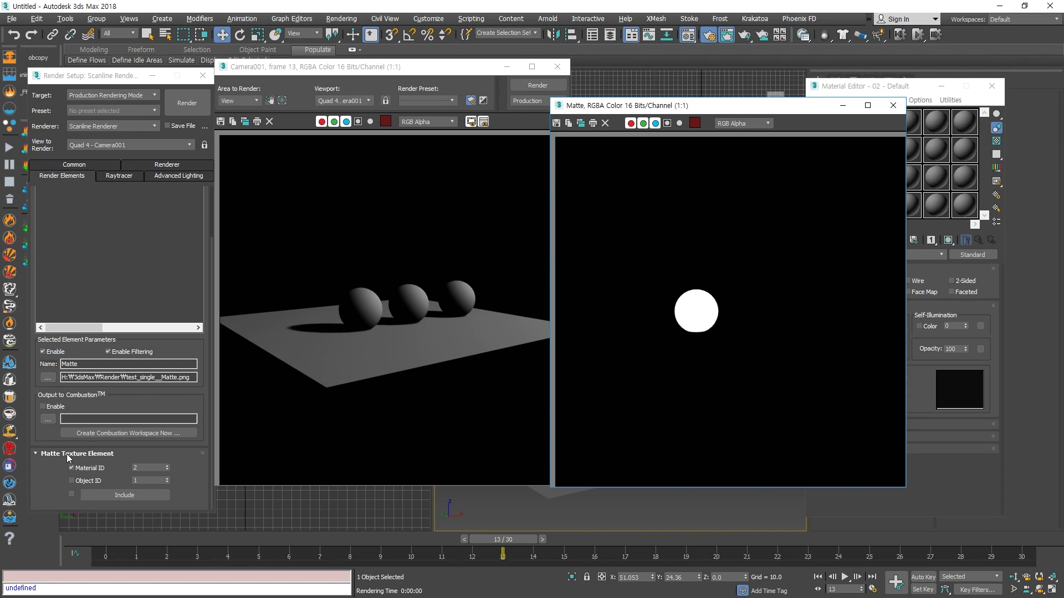
{"action": "left_click_drag", "start_coordinate": [145, 398], "coordinate": [160, 331]}
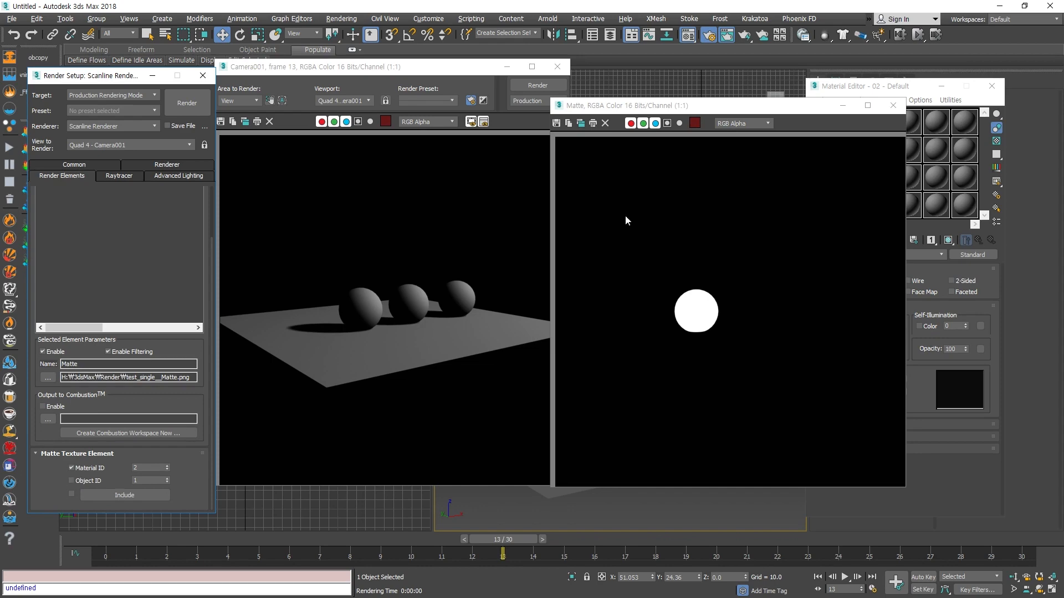
{"action": "left_click", "coordinate": [893, 105]}
- Check the G-Buffer Object ID in the object properties of the farthest sphere, Sphere004
{"action": "left_click", "coordinate": [709, 322]}
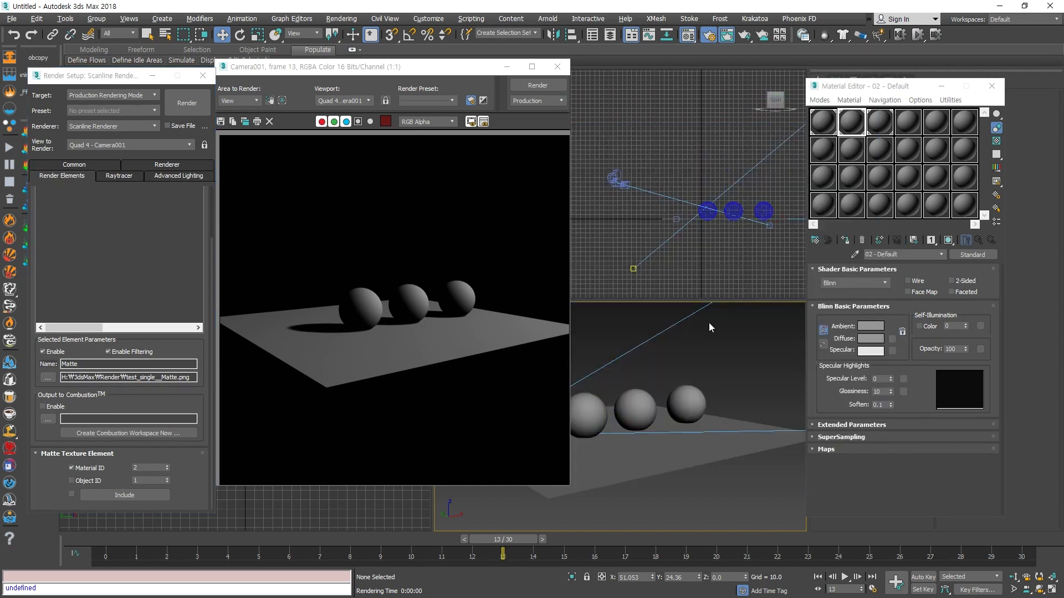
{"action": "left_click", "coordinate": [693, 393]}
{"action": "right_click", "coordinate": [694, 394]}
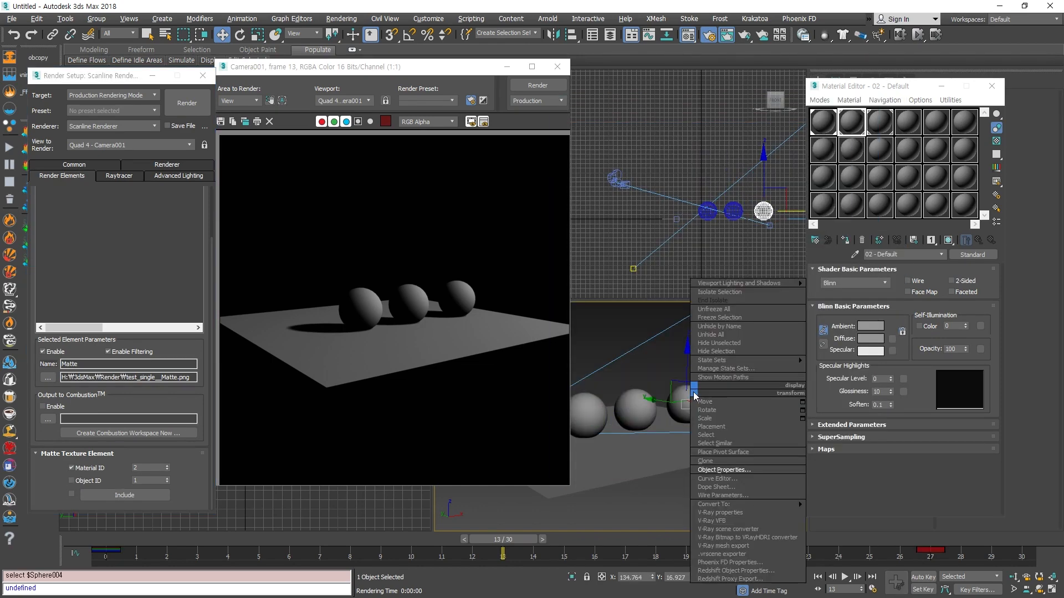
{"action": "left_click", "coordinate": [714, 472]}
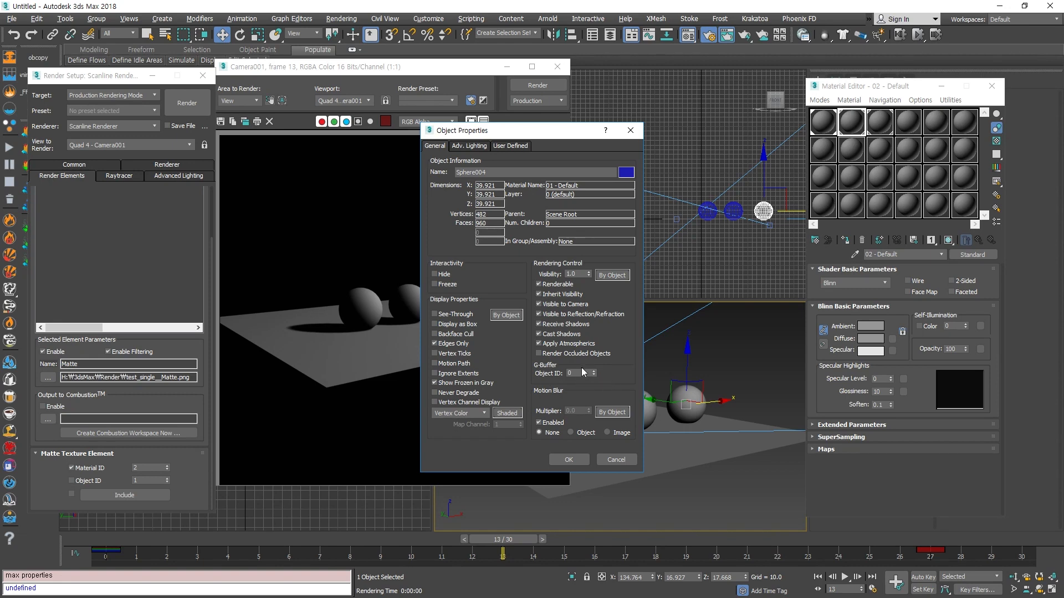
{"action": "left_click", "coordinate": [576, 459]}
{"action": "left_click", "coordinate": [673, 374]}
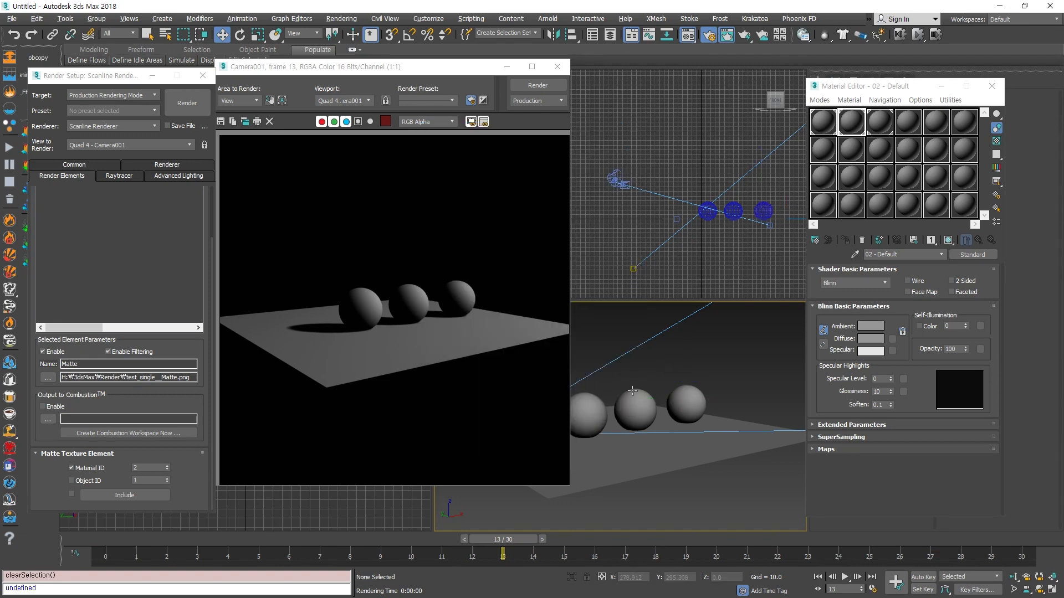
- Set the G-Buffer Object ID of the middle sphere, Sphere003, to 1
{"action": "left_click", "coordinate": [632, 392]}
{"action": "right_click", "coordinate": [632, 392]}
{"action": "left_click", "coordinate": [677, 537]}
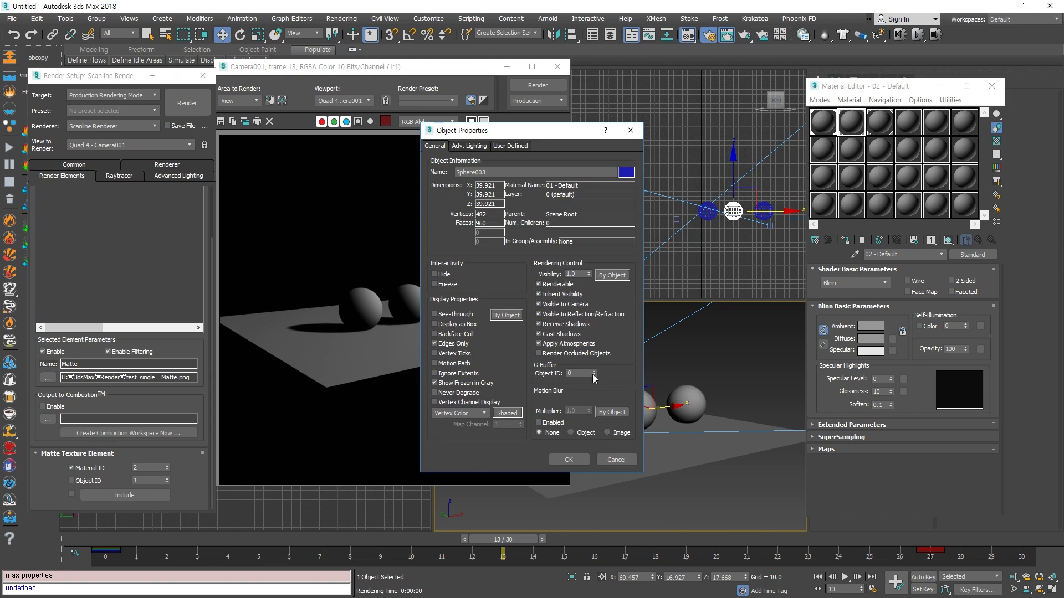
{"action": "left_click", "coordinate": [569, 459]}
{"action": "left_click", "coordinate": [720, 361]}
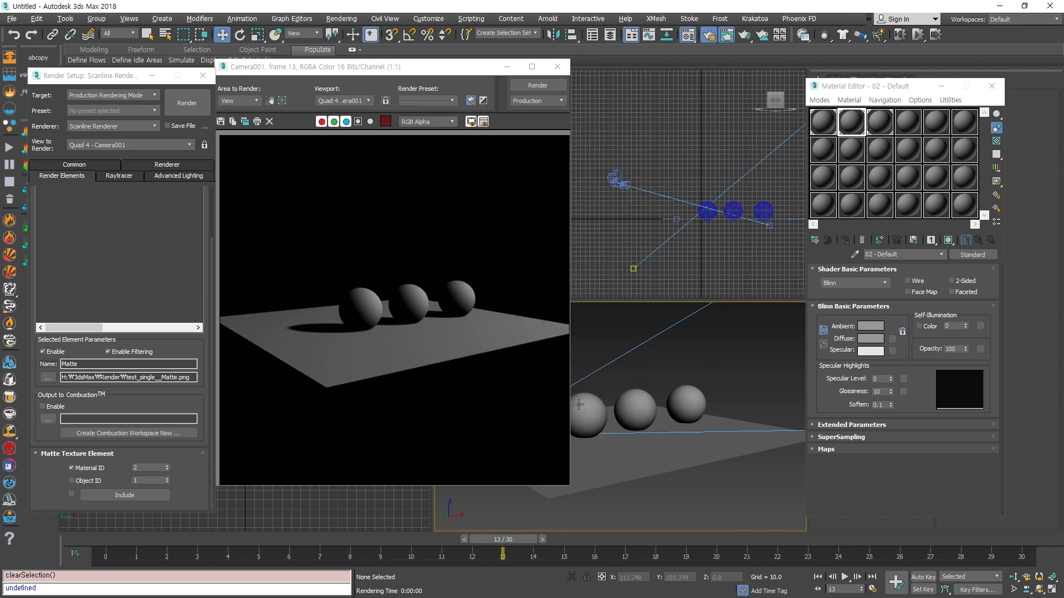
- Set the G-Buffer Object ID of the nearest sphere, Sphere005, to 2
{"action": "left_click", "coordinate": [579, 405]}
{"action": "right_click", "coordinate": [579, 405]}
{"action": "left_click", "coordinate": [614, 480]}
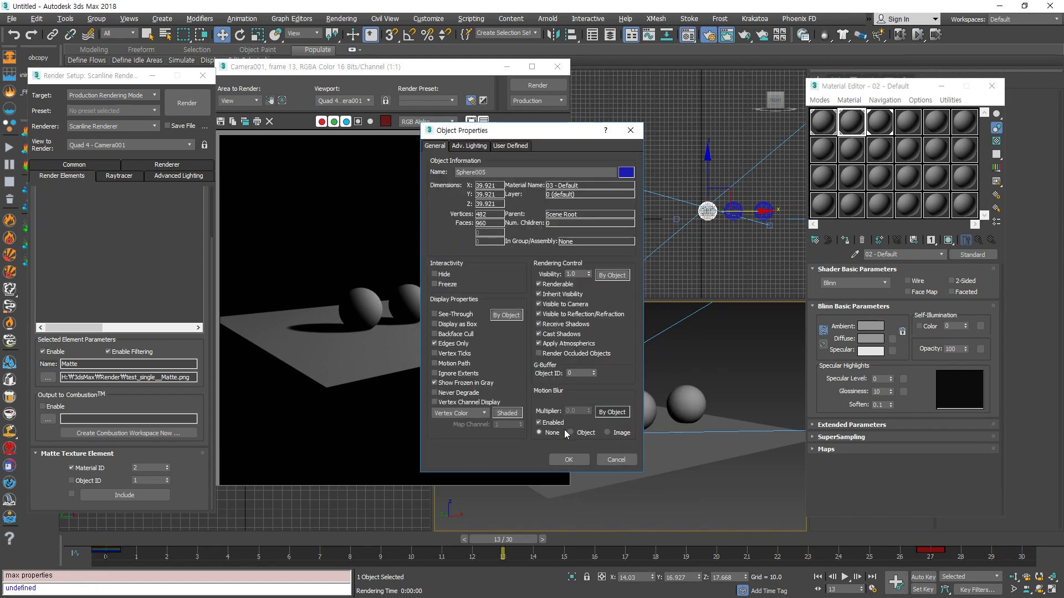
{"action": "left_click", "coordinate": [593, 371]}
{"action": "left_click", "coordinate": [594, 371]}
{"action": "left_click", "coordinate": [568, 460]}
{"action": "left_click", "coordinate": [760, 355]}
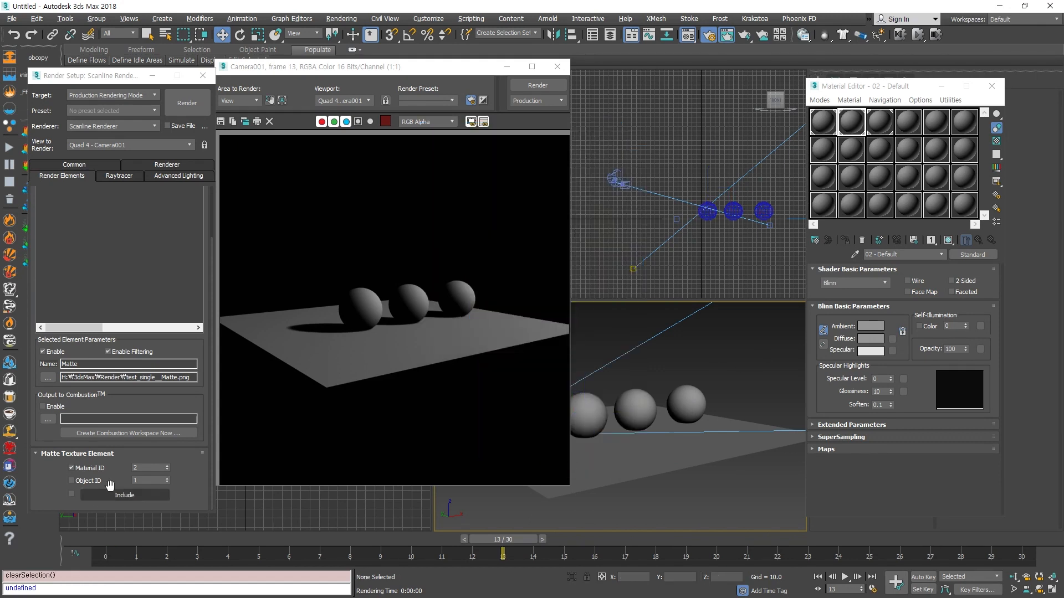
- Switch the Matte element from Material ID to Object ID 1, render the camera view and check its alpha channel
{"action": "left_click", "coordinate": [71, 468]}
{"action": "left_click", "coordinate": [71, 480]}
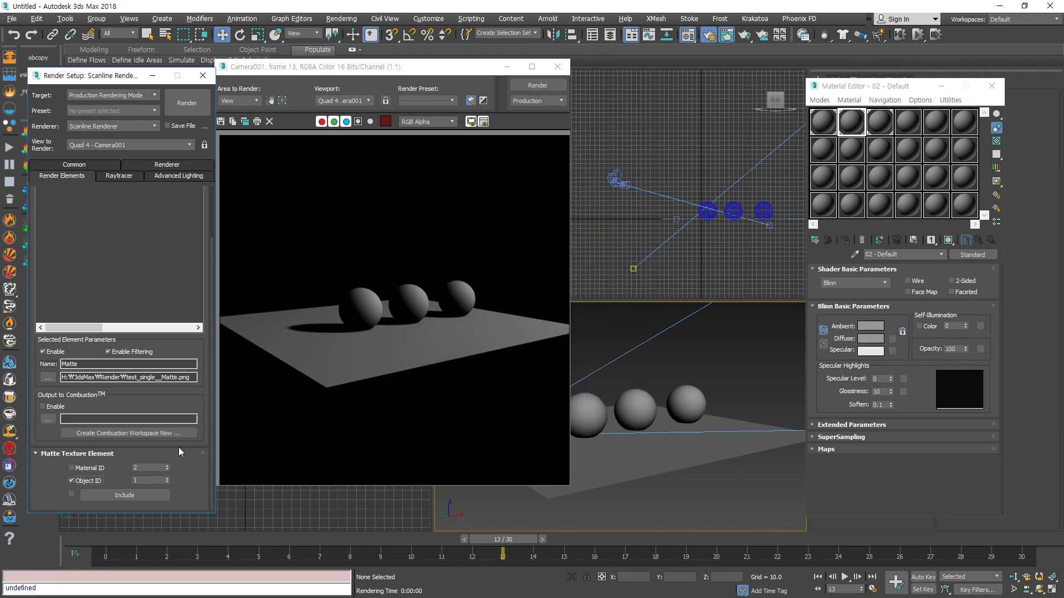
{"action": "left_click", "coordinate": [180, 103]}
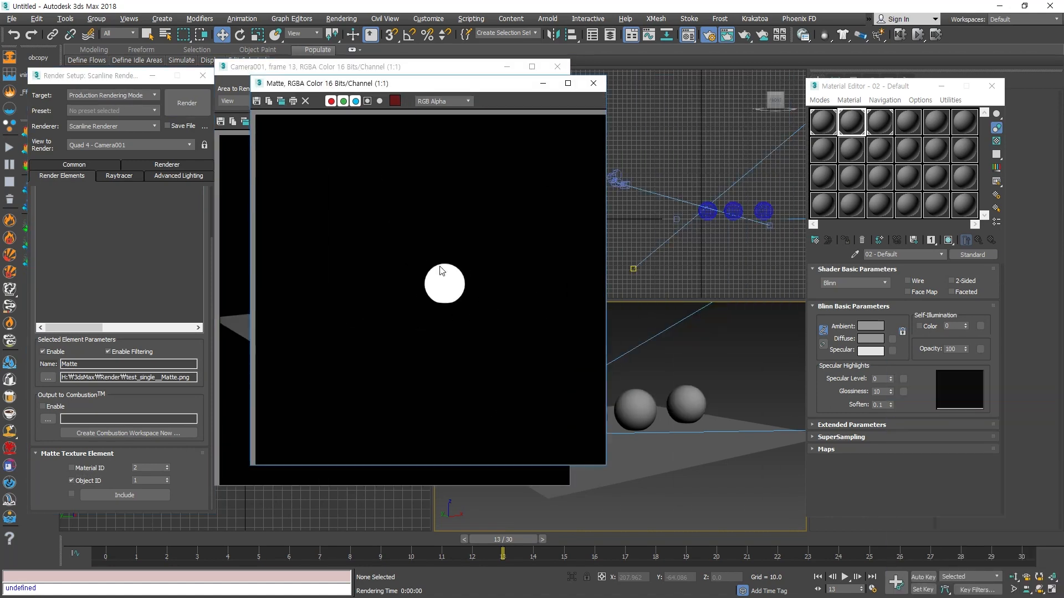
{"action": "left_click", "coordinate": [367, 101]}
{"action": "left_click", "coordinate": [367, 101]}
{"action": "left_click_drag", "start_coordinate": [392, 83], "coordinate": [550, 82]}
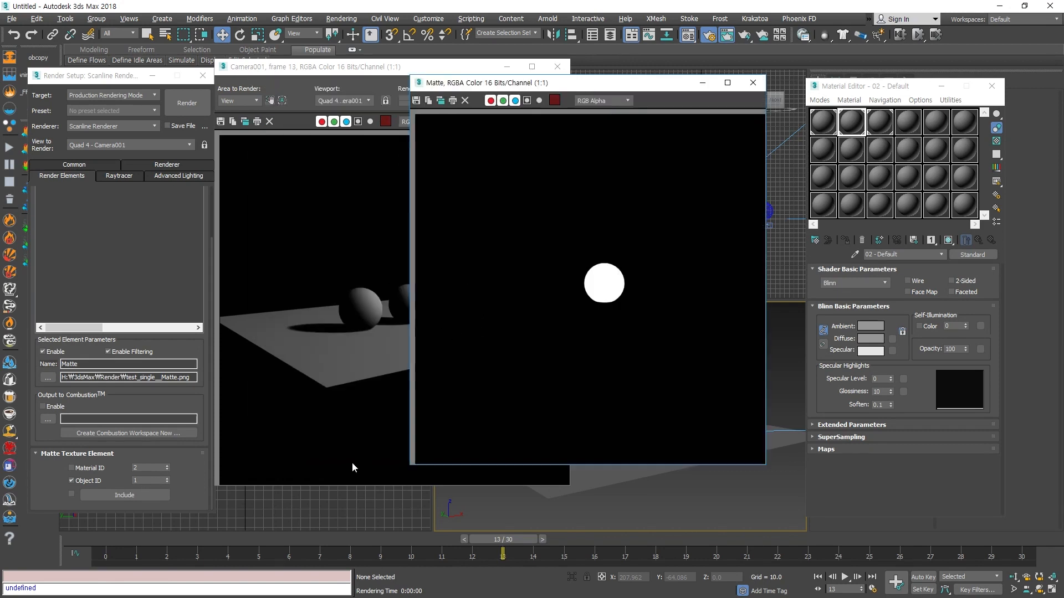
- Set the Matte element's Object ID to 2, render the camera view and close the Matte render
{"action": "left_click", "coordinate": [167, 479]}
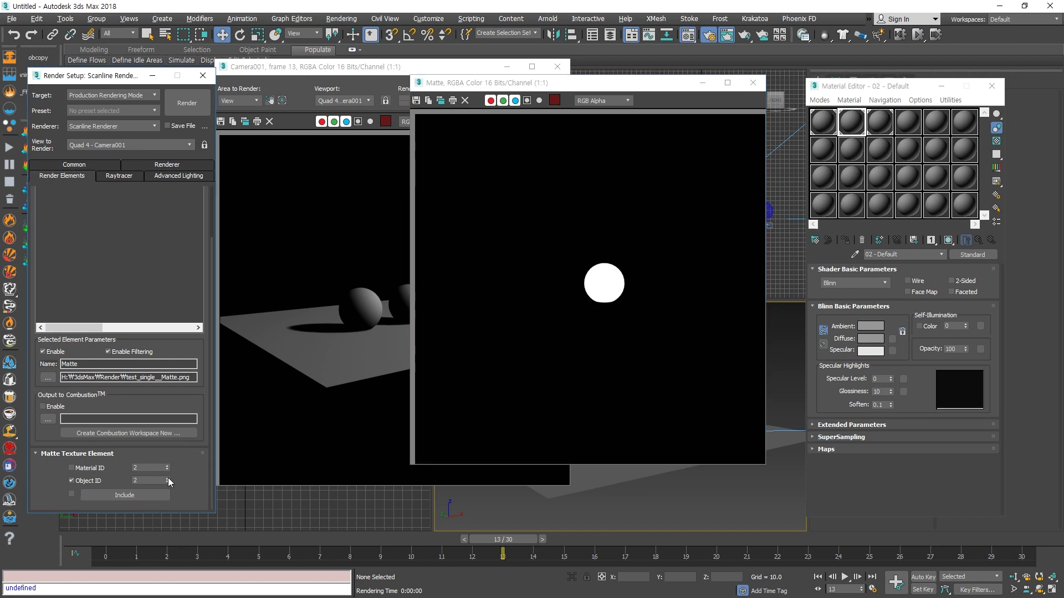
{"action": "left_click", "coordinate": [196, 110]}
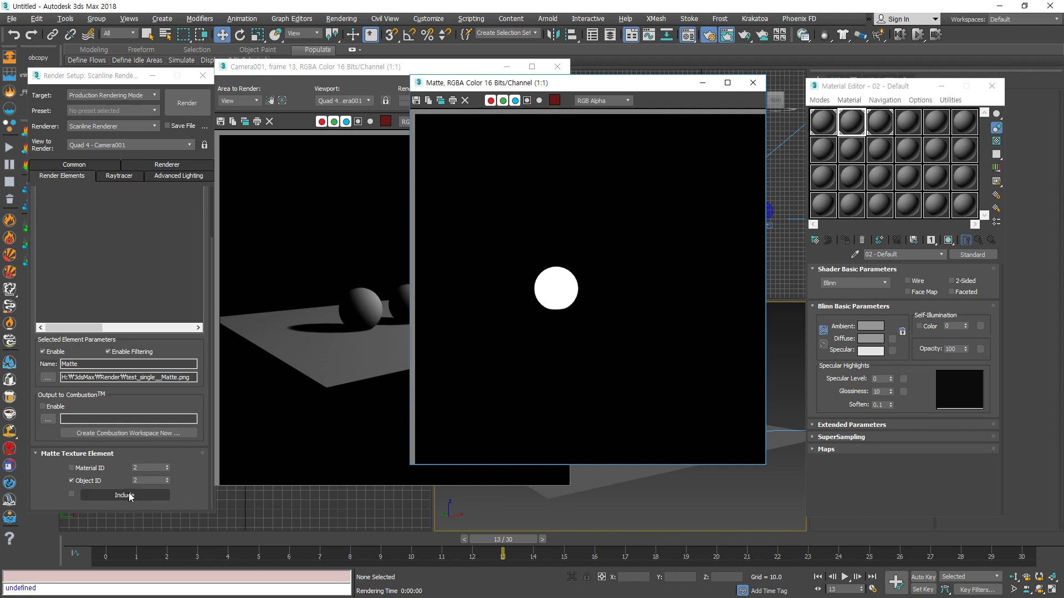
{"action": "left_click_drag", "start_coordinate": [191, 472], "coordinate": [192, 528]}
{"action": "left_click", "coordinate": [752, 83]}
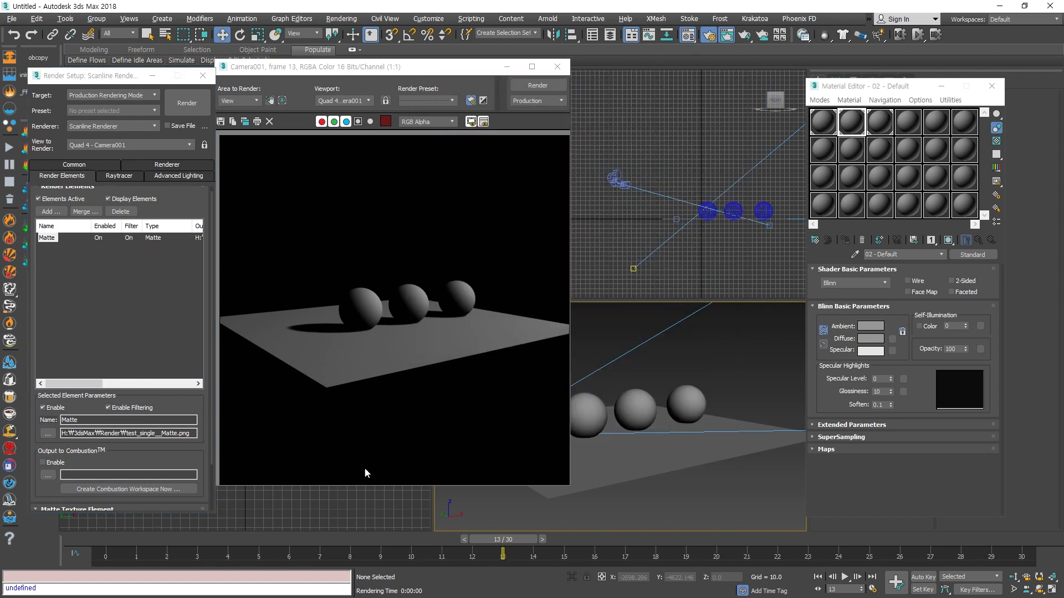
- Delete the Matte render element and add an Object ID element in its place
{"action": "left_click_drag", "start_coordinate": [156, 461], "coordinate": [186, 506]}
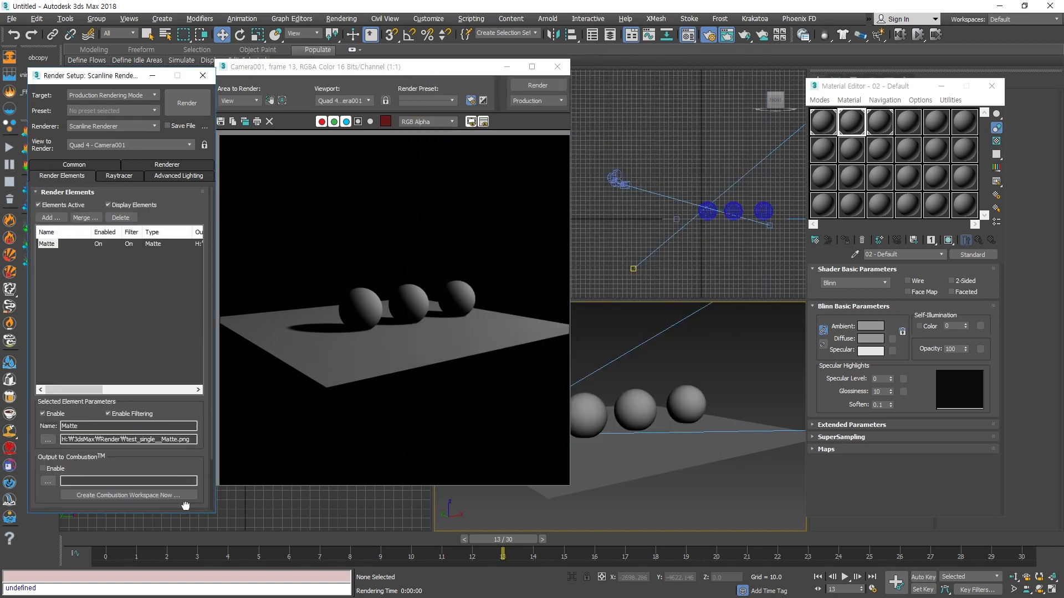
{"action": "left_click", "coordinate": [120, 217]}
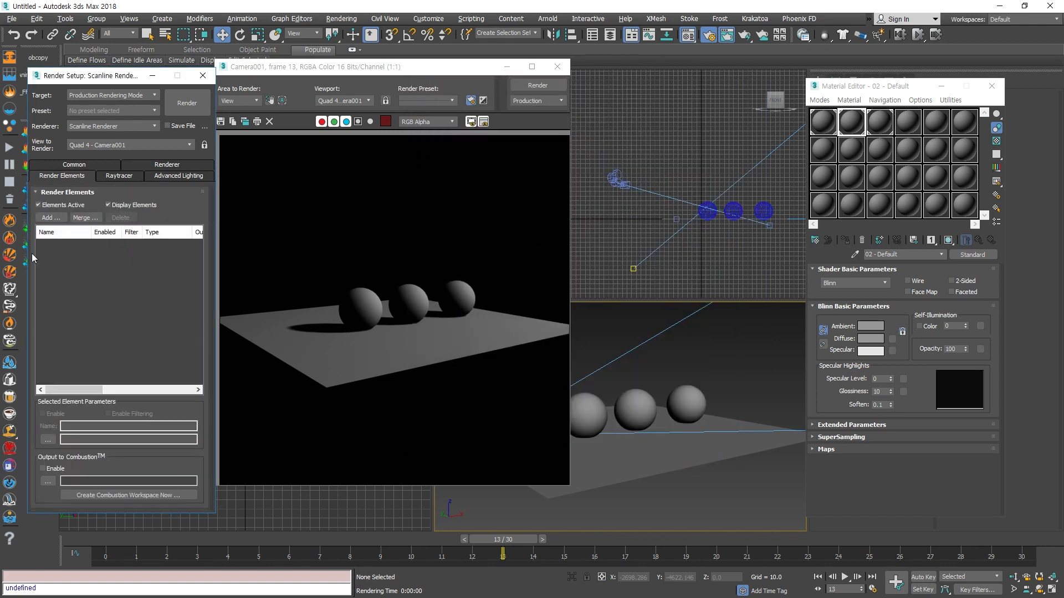
{"action": "left_click", "coordinate": [51, 218]}
{"action": "left_click", "coordinate": [54, 308]}
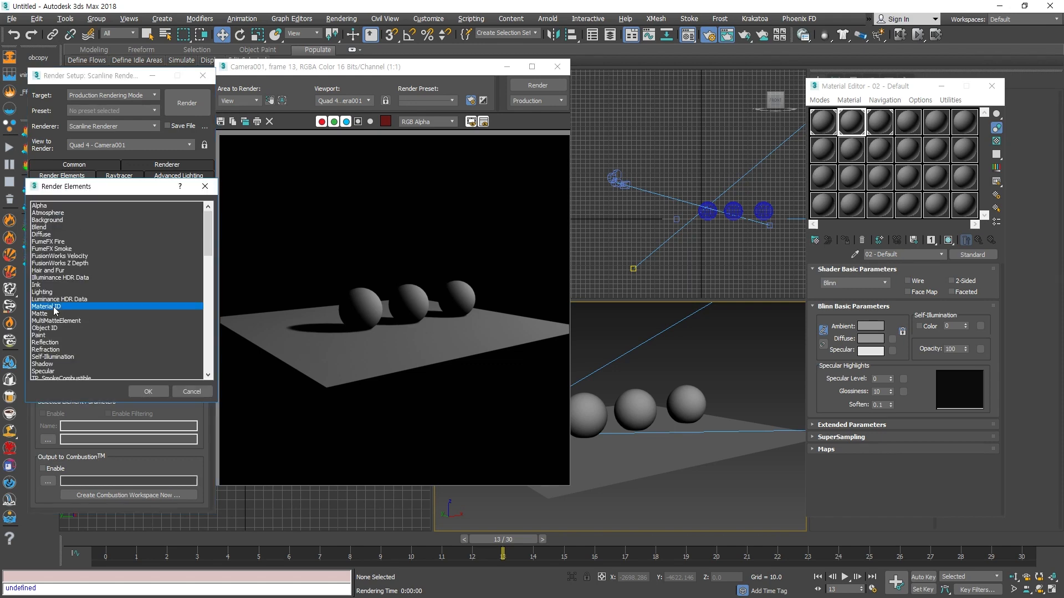
{"action": "scroll", "coordinate": [54, 310], "scroll_direction": "down", "scroll_amount": 1}
{"action": "left_click", "coordinate": [55, 306]}
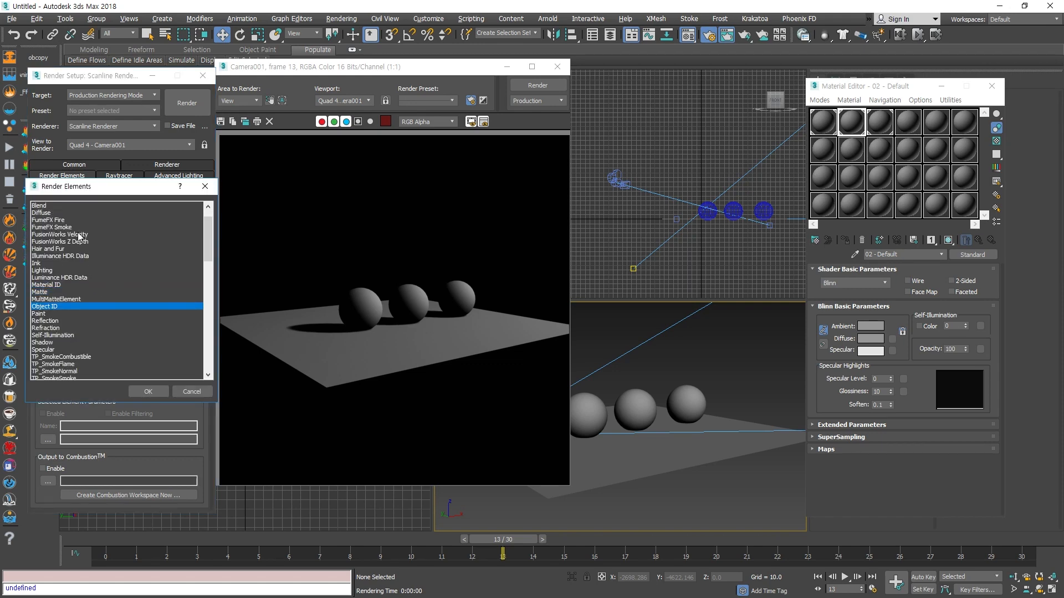
{"action": "left_click", "coordinate": [148, 391]}
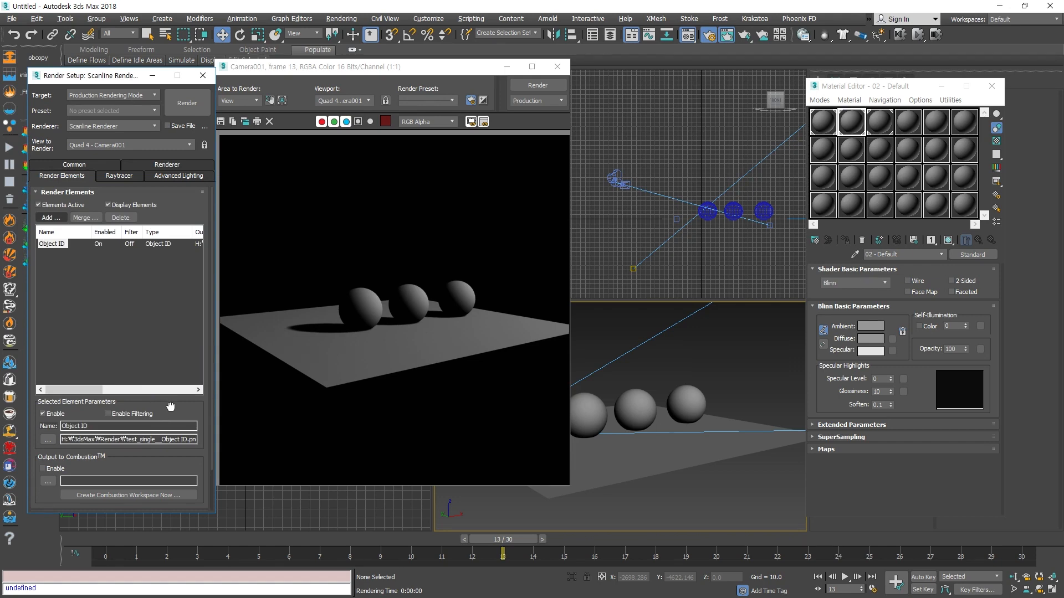
- Render the camera view with the Object ID element based on Object Color and bring its result beside the camera render
{"action": "scroll", "coordinate": [170, 407], "scroll_direction": "down", "scroll_amount": 2}
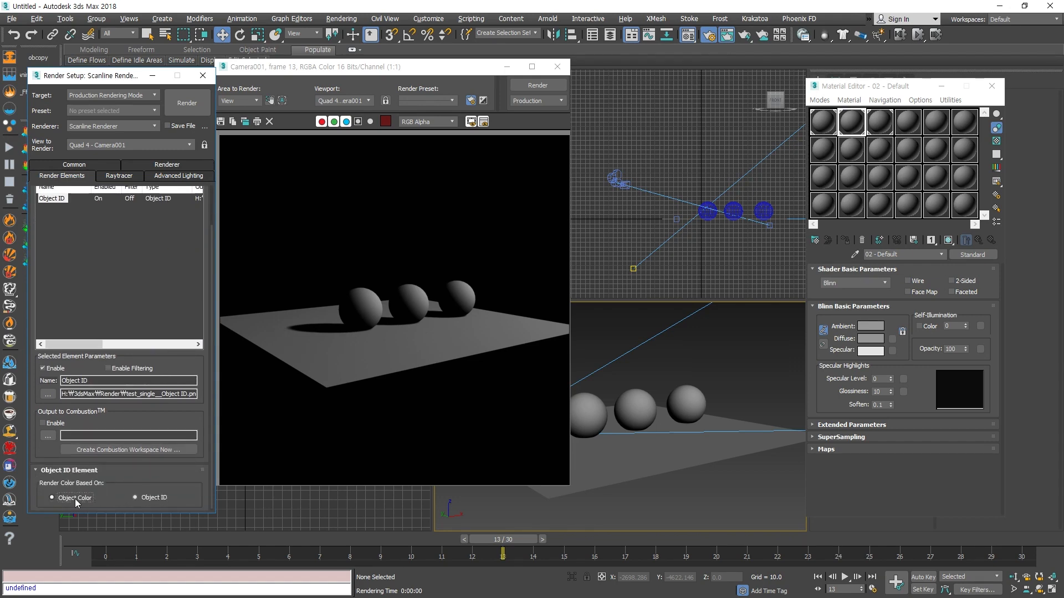
{"action": "left_click", "coordinate": [693, 357]}
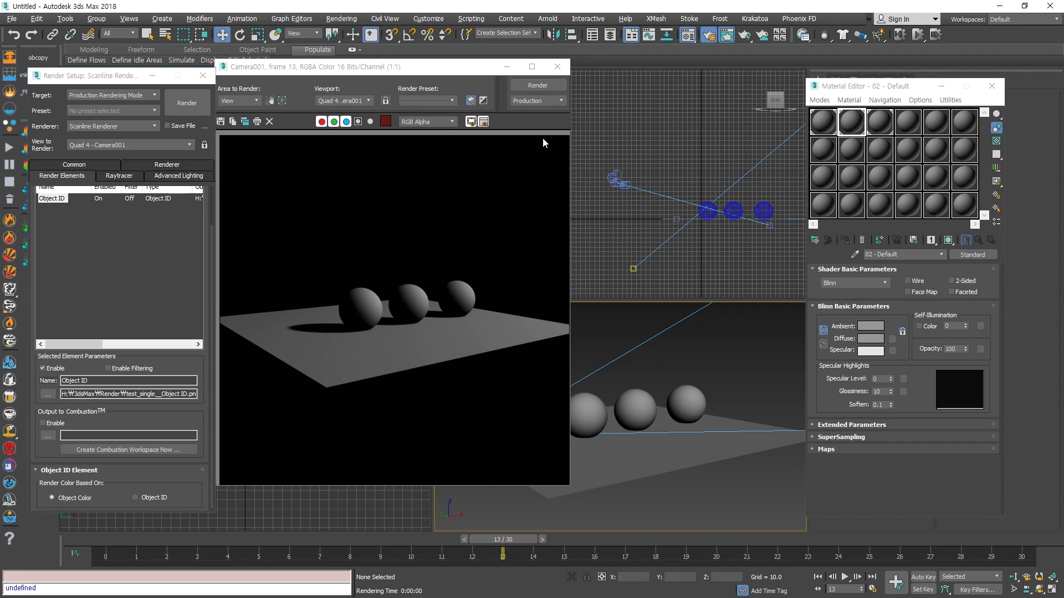
{"action": "left_click", "coordinate": [515, 84]}
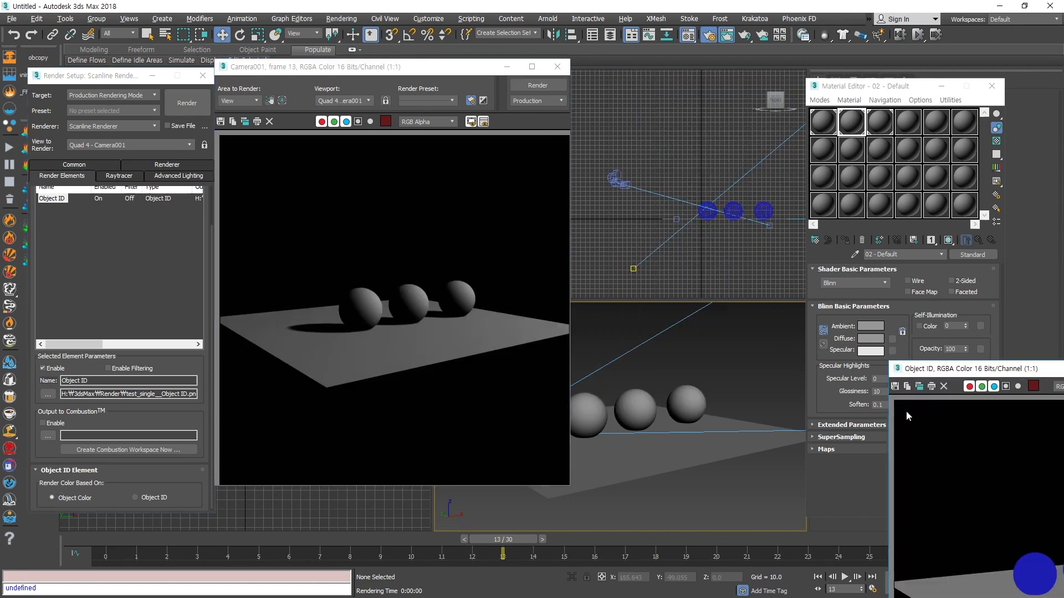
{"action": "left_click_drag", "start_coordinate": [970, 368], "coordinate": [458, 106]}
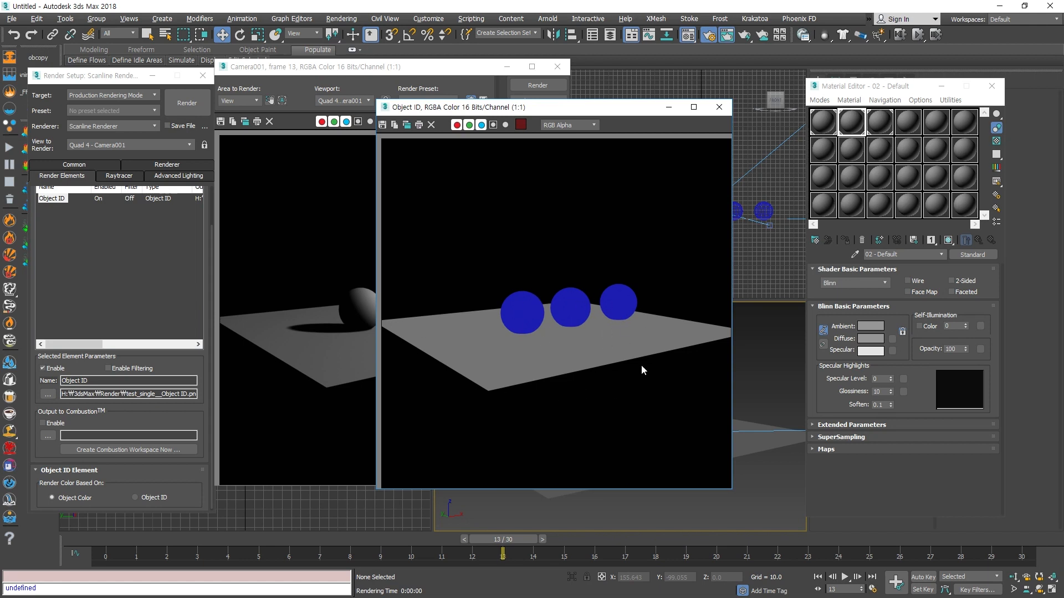
- Base the Object ID element's render color on Object ID and render the camera view
{"action": "left_click", "coordinate": [156, 498]}
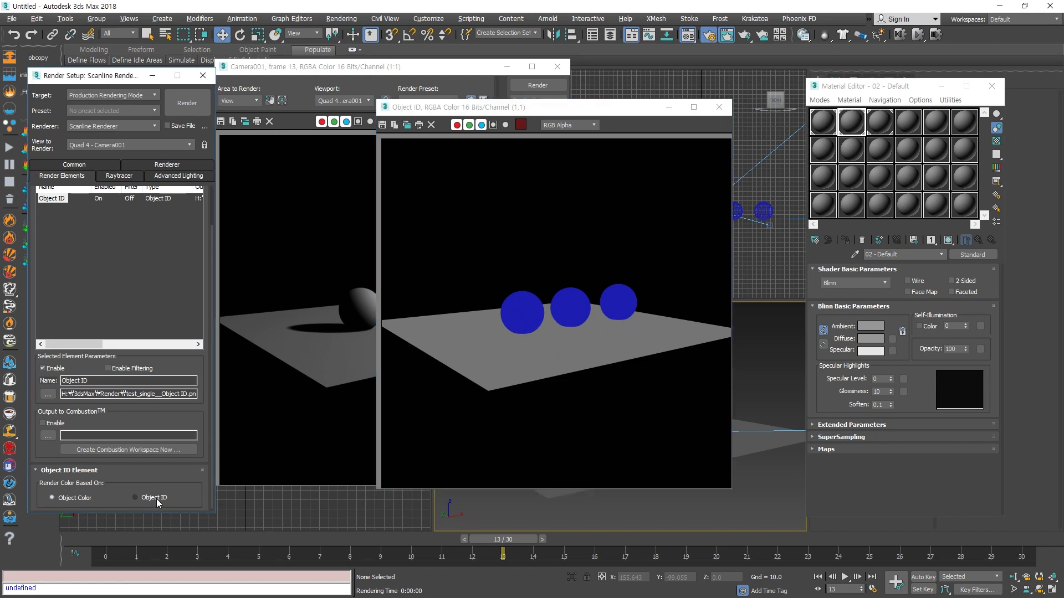
{"action": "left_click", "coordinate": [160, 500]}
{"action": "left_click", "coordinate": [187, 103]}
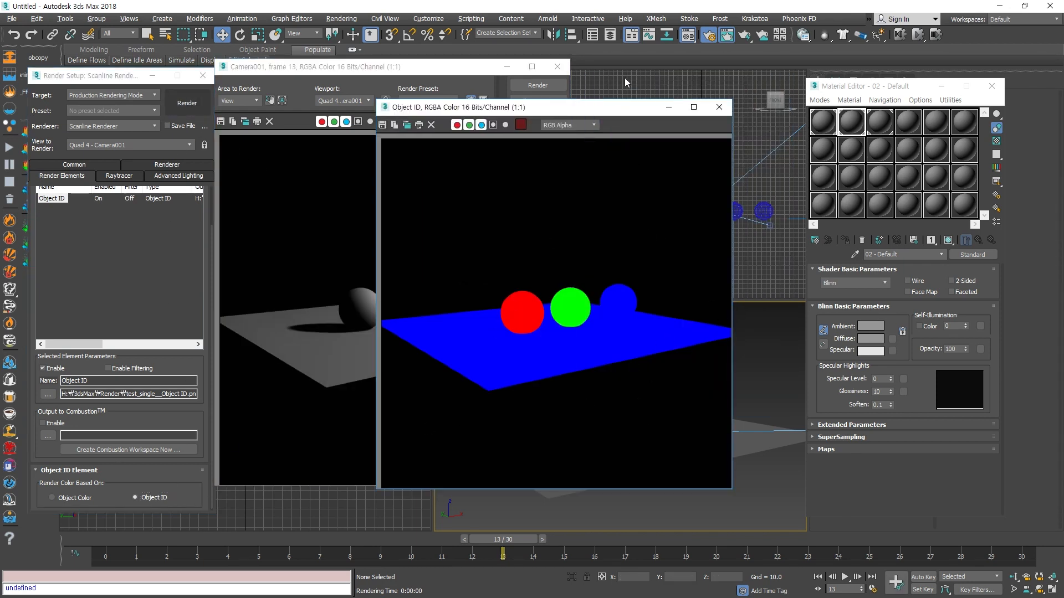
- Compare the ground plane and the spheres in the viewport with their colors in the Object ID render
{"action": "left_click_drag", "start_coordinate": [624, 107], "coordinate": [489, 97]}
{"action": "left_click", "coordinate": [697, 396]}
{"action": "left_click", "coordinate": [681, 387]}
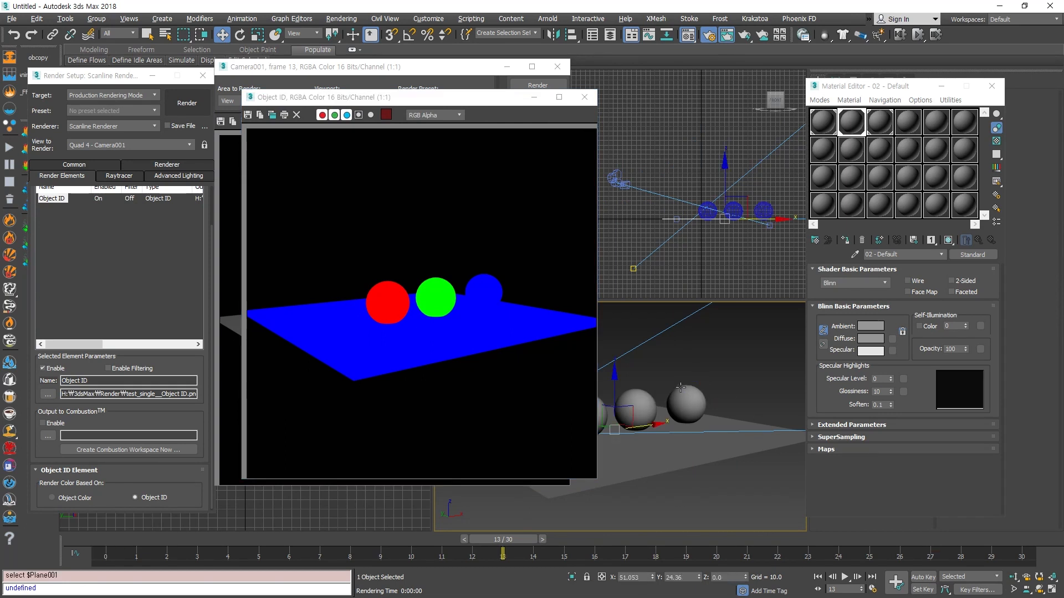
{"action": "left_click", "coordinate": [641, 394]}
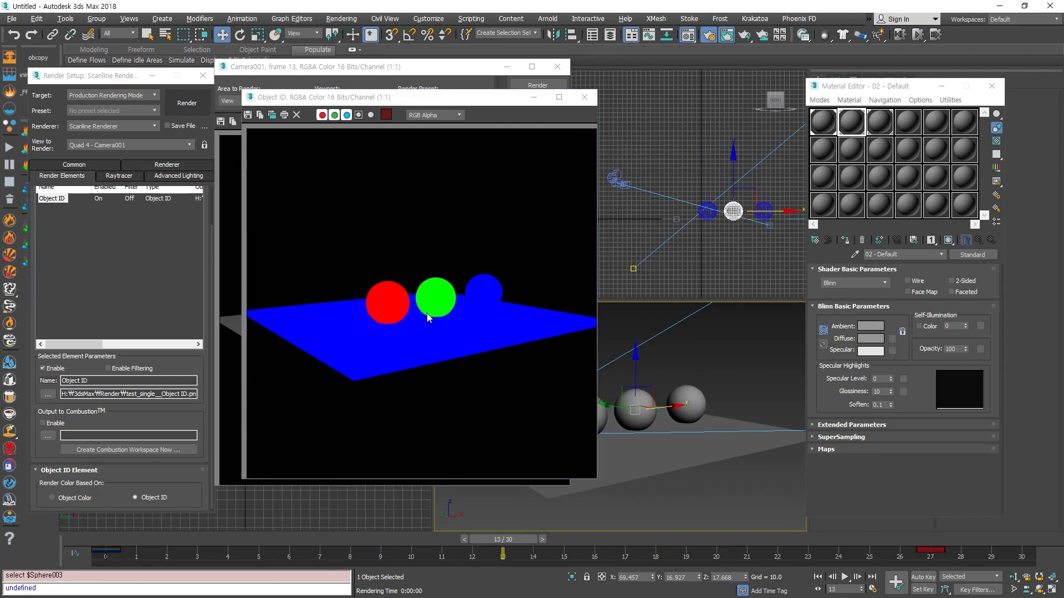
{"action": "mouse_move", "coordinate": [475, 97]}
{"action": "left_mouse_down"}
{"action": "mouse_move", "coordinate": [379, 99]}
{"action": "mouse_move", "coordinate": [475, 97]}
{"action": "left_mouse_up"}
{"action": "left_click", "coordinate": [599, 418]}
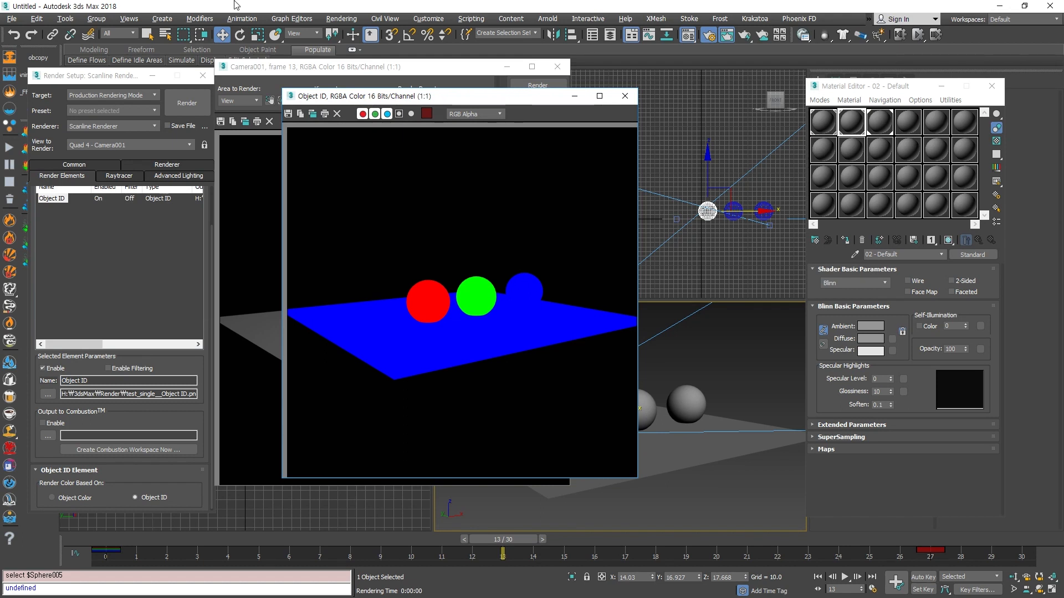
- Remove the Object ID element and pick Reflection, Refraction and Specular as the render elements to add
{"action": "left_click", "coordinate": [624, 96]}
{"action": "scroll", "coordinate": [56, 250], "scroll_direction": "up", "scroll_amount": 2}
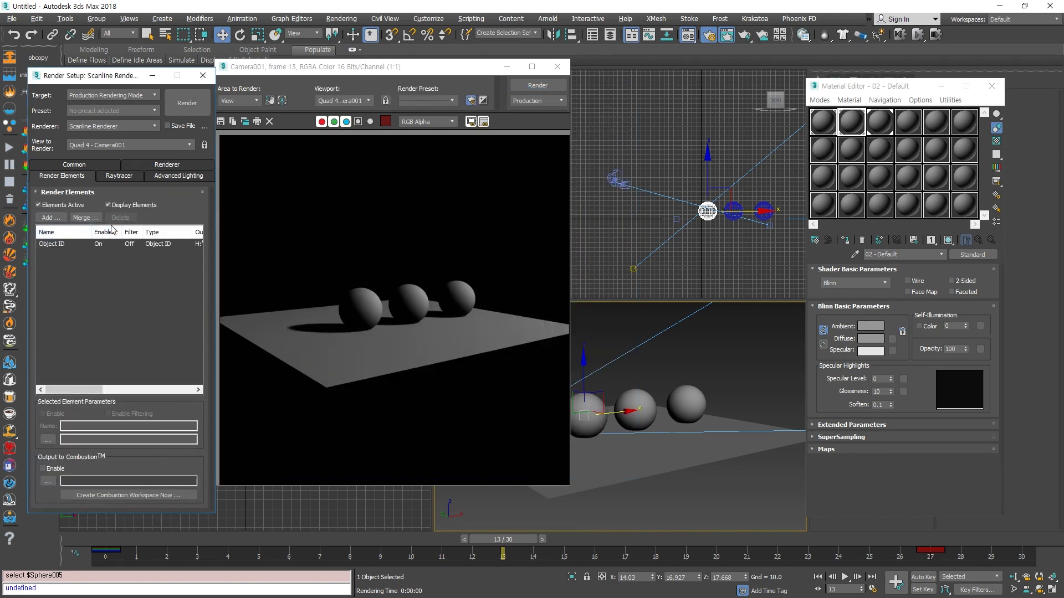
{"action": "left_click", "coordinate": [49, 218]}
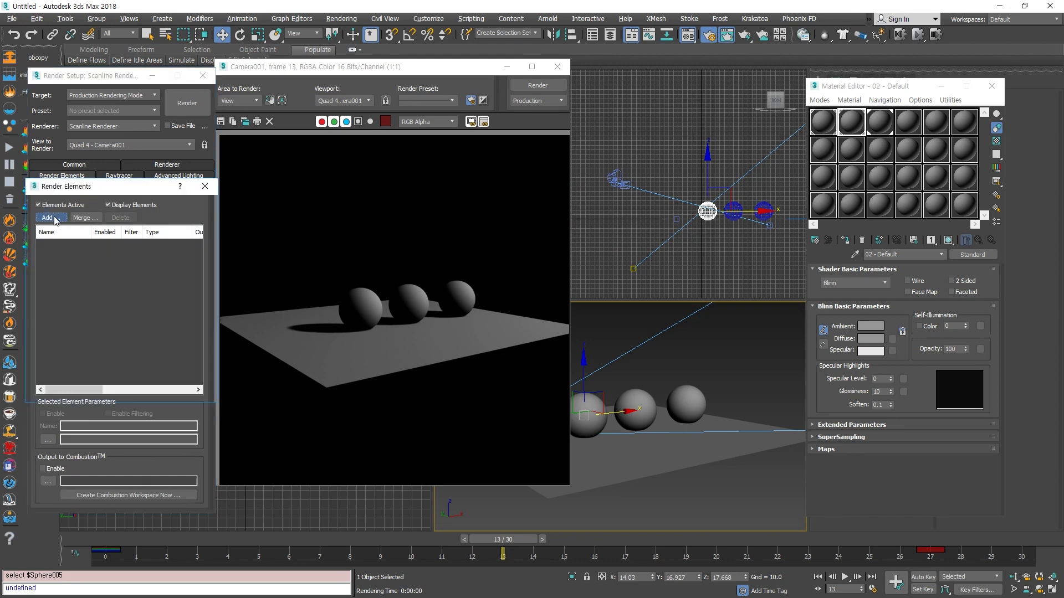
{"action": "left_click", "coordinate": [46, 331]}
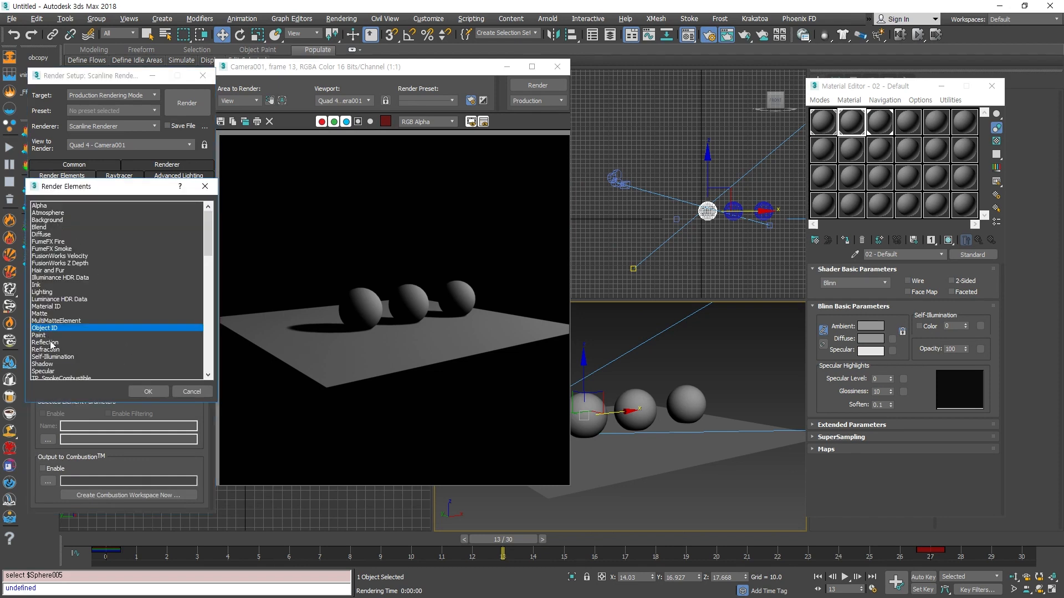
{"action": "left_click", "coordinate": [51, 343]}
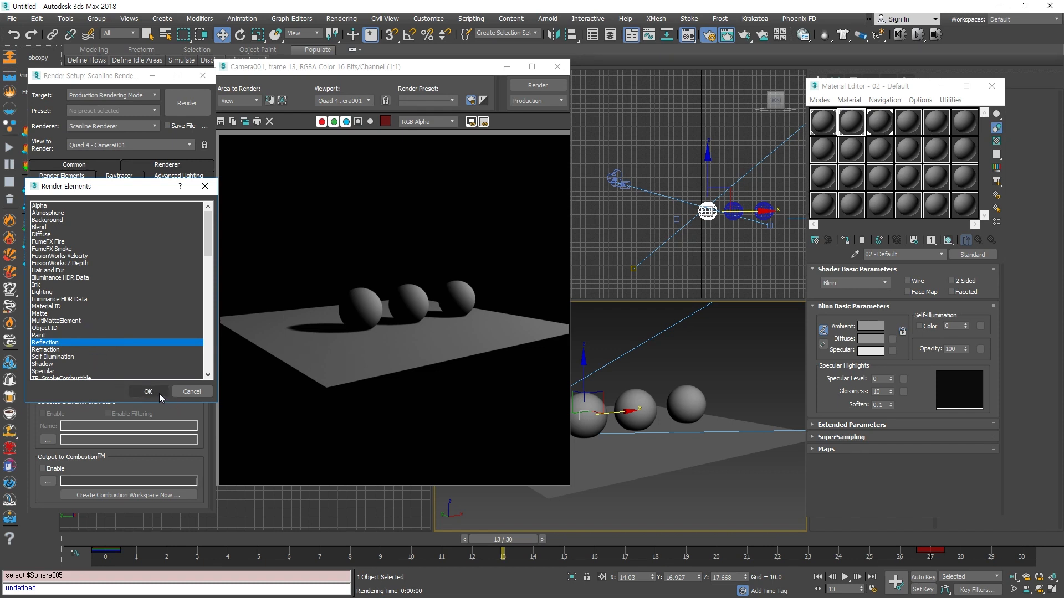
{"action": "scroll", "coordinate": [87, 356], "scroll_direction": "down", "scroll_amount": 1}
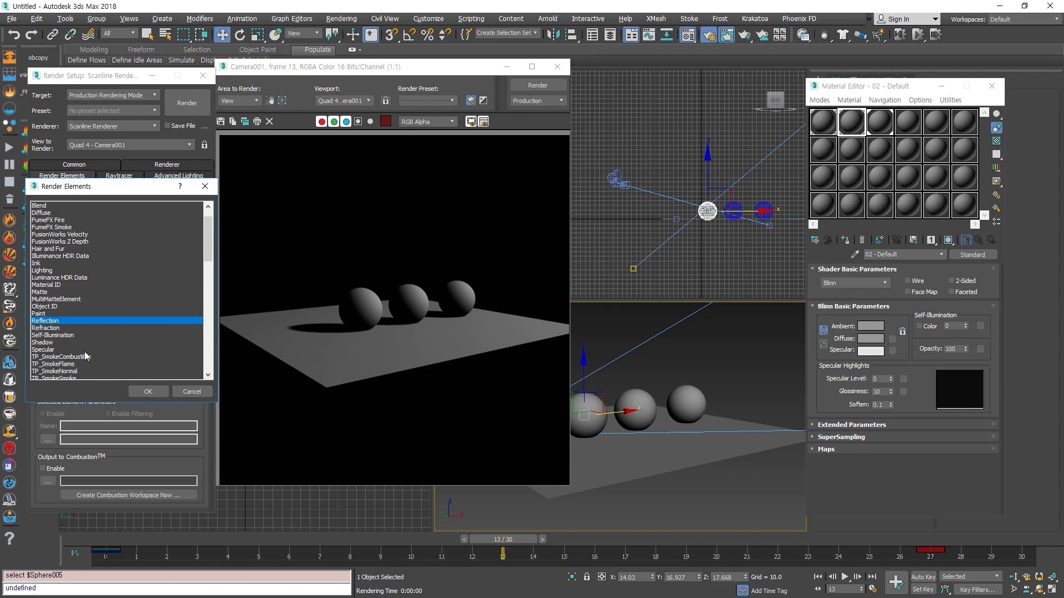
{"action": "left_click", "coordinate": [64, 329], "text": "ctrl"}
{"action": "left_click", "coordinate": [55, 351], "text": "ctrl"}
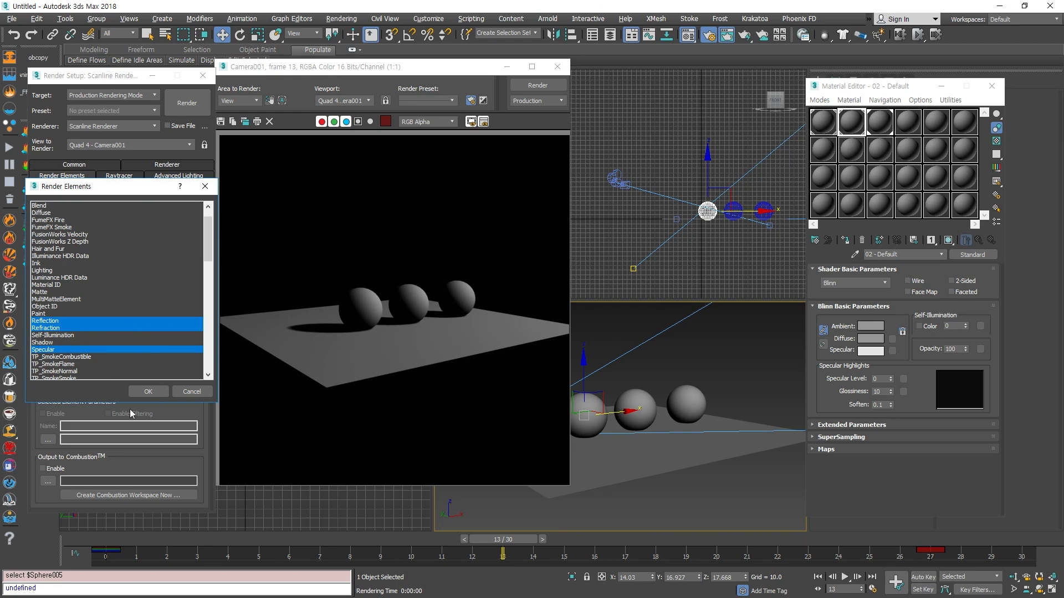
- Add the Reflection, Refraction and Specular render elements and render the Camera001 view
{"action": "left_click", "coordinate": [148, 392]}
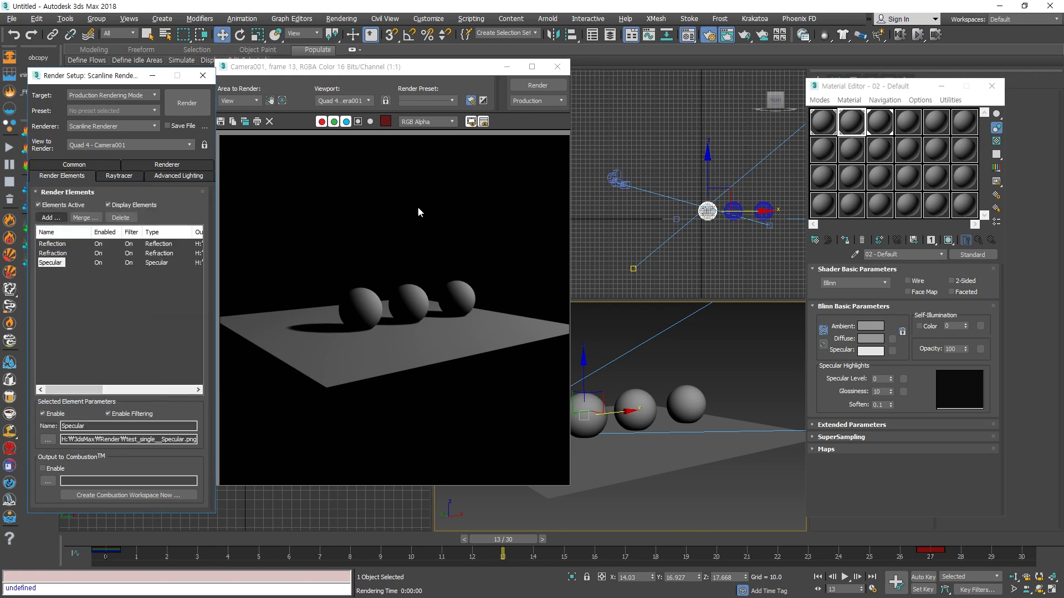
{"action": "left_click", "coordinate": [187, 103]}
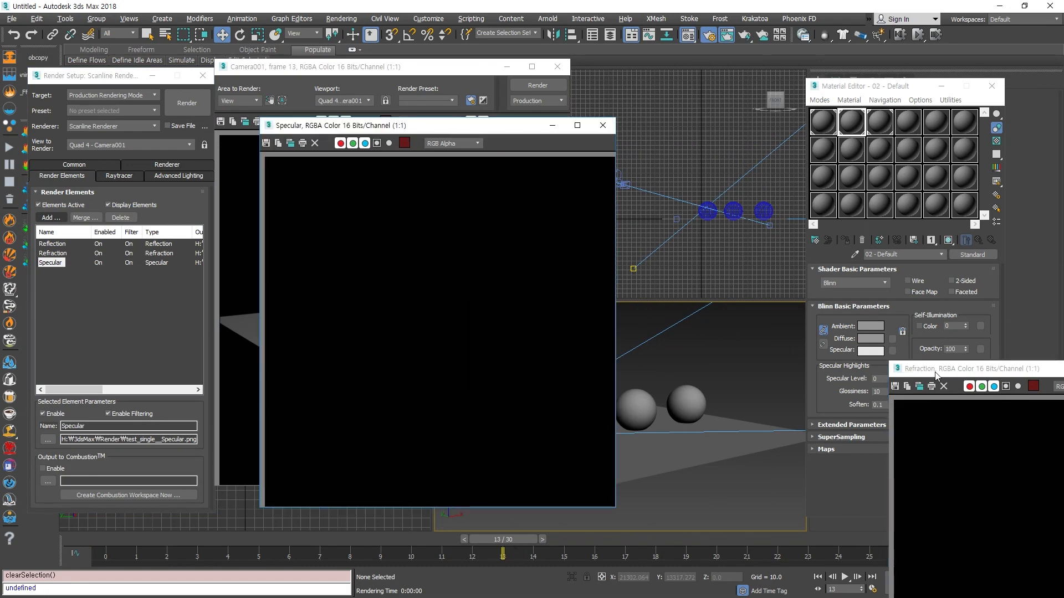
- Look over the rendered Reflection, Refraction and Specular images and close their windows
{"action": "left_click_drag", "start_coordinate": [936, 373], "coordinate": [633, 272]}
{"action": "left_click_drag", "start_coordinate": [782, 272], "coordinate": [606, 173]}
{"action": "left_click_drag", "start_coordinate": [974, 366], "coordinate": [603, 177]}
{"action": "left_click", "coordinate": [754, 127]}
{"action": "left_click", "coordinate": [754, 171]}
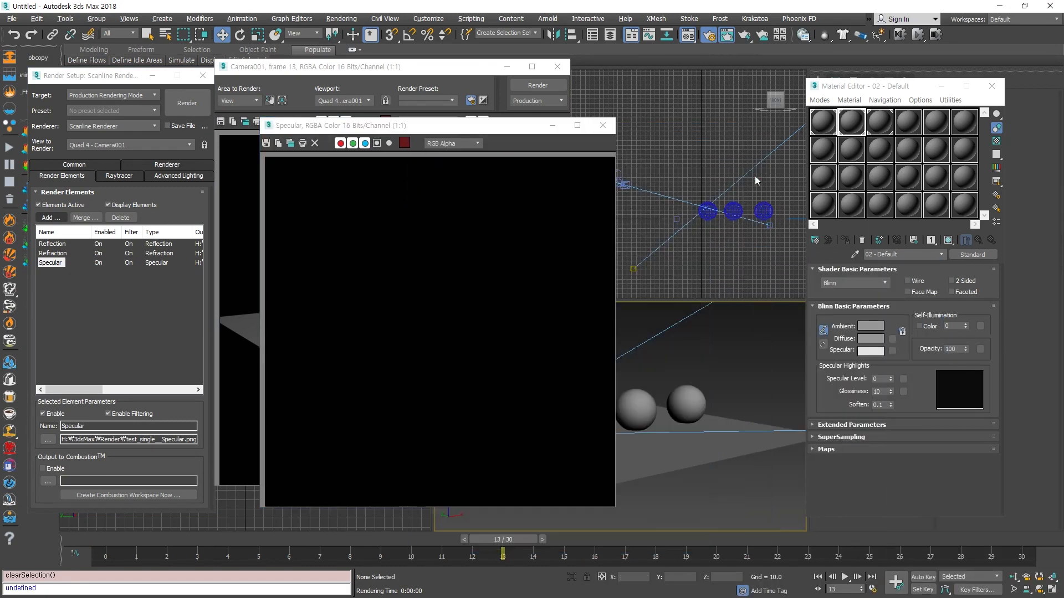
{"action": "left_click", "coordinate": [608, 126]}
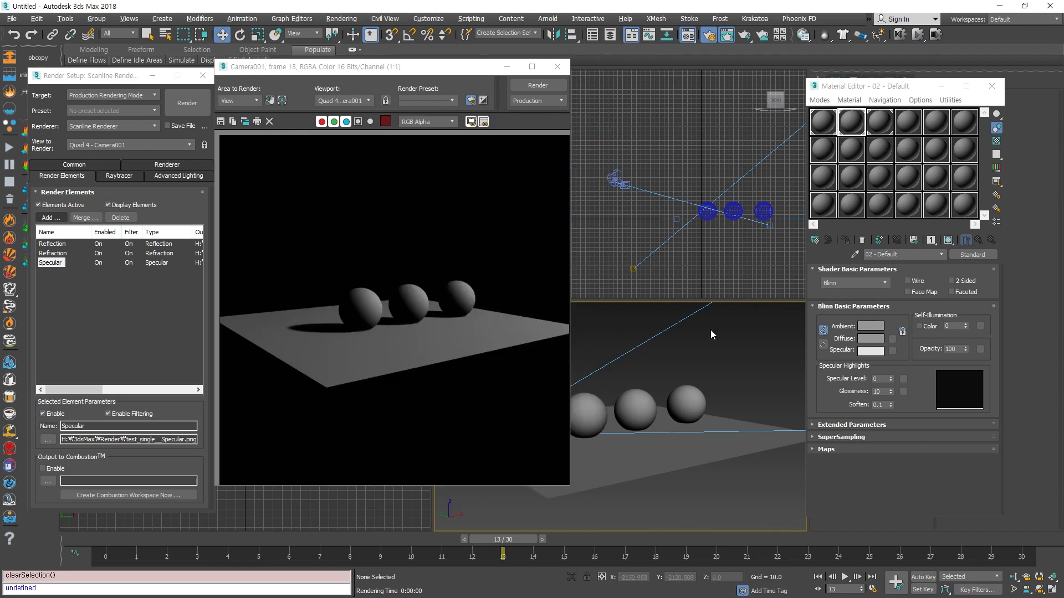
- Assign the 01 - Default material to all three spheres in the camera view and clear the selection
{"action": "left_click", "coordinate": [594, 398]}
{"action": "left_click", "coordinate": [637, 397], "text": "ctrl"}
{"action": "left_click", "coordinate": [696, 390], "text": "ctrl"}
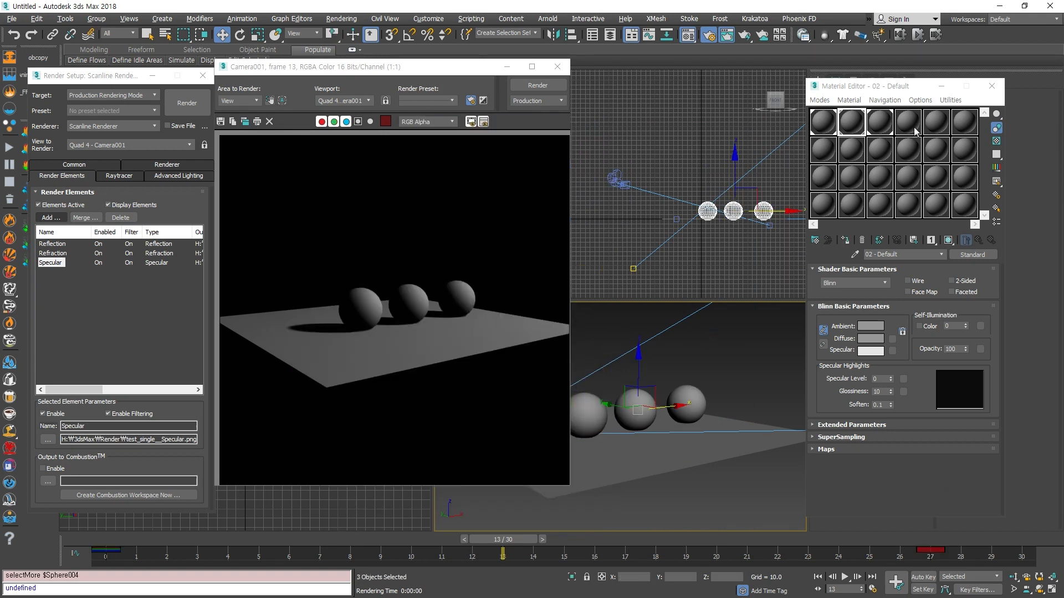
{"action": "left_click", "coordinate": [823, 122]}
{"action": "left_click", "coordinate": [847, 241]}
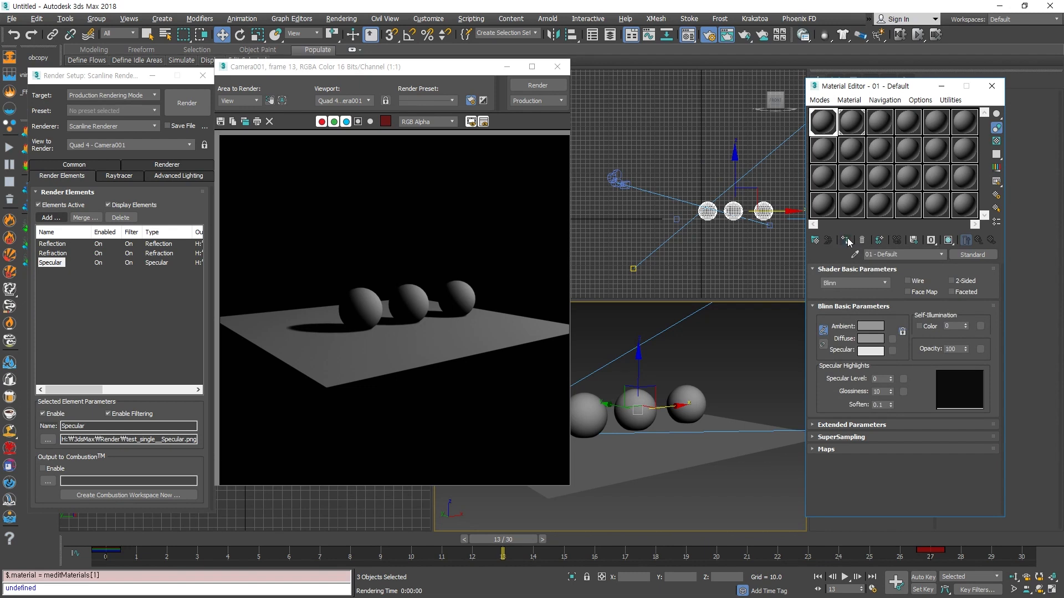
{"action": "left_click", "coordinate": [720, 372]}
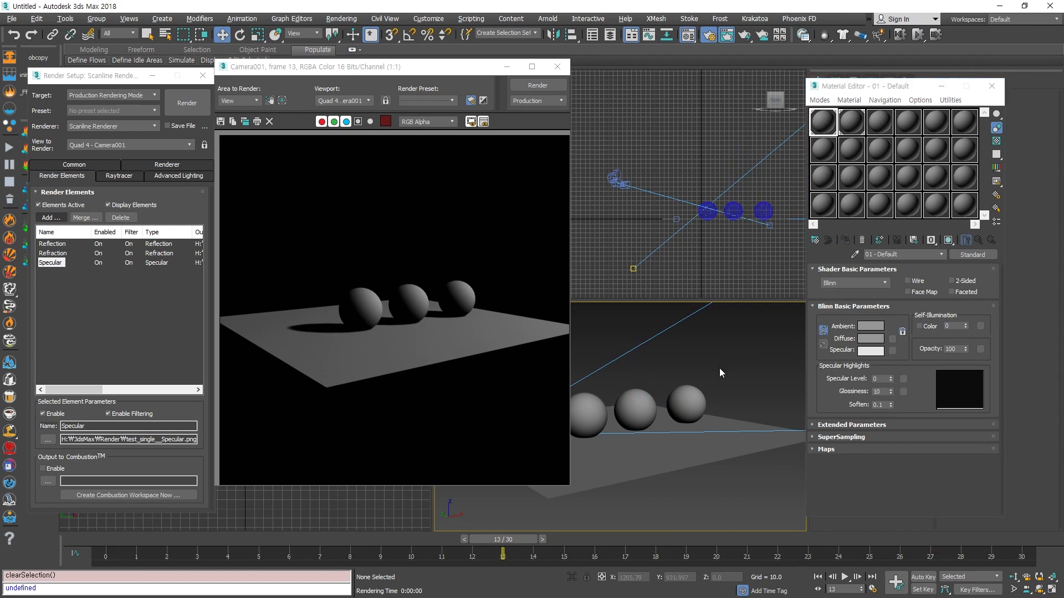
{"action": "left_click", "coordinate": [54, 246]}
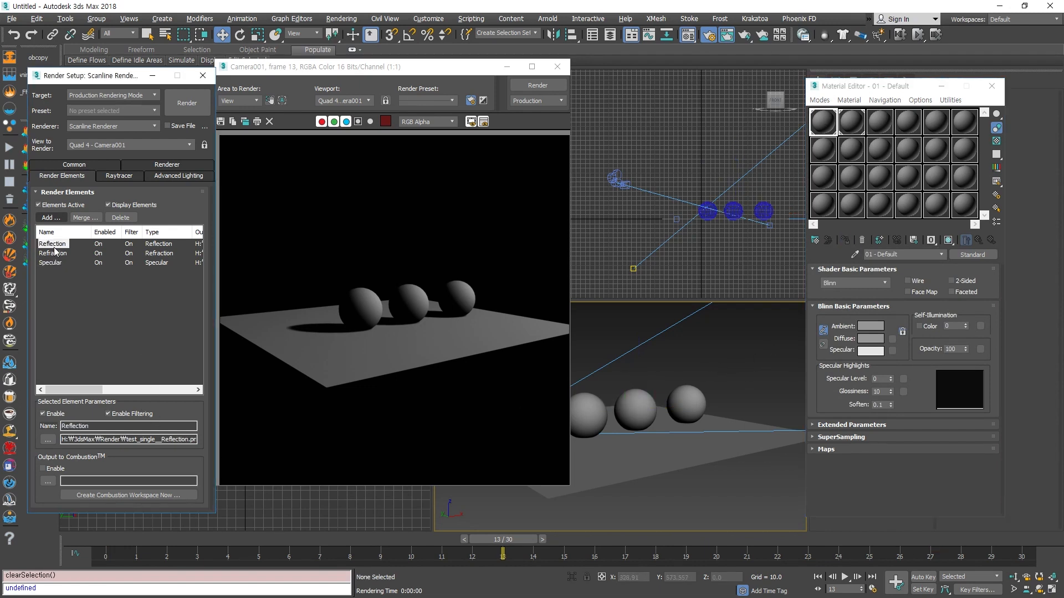
{"action": "left_click", "coordinate": [58, 256]}
{"action": "left_click", "coordinate": [57, 265]}
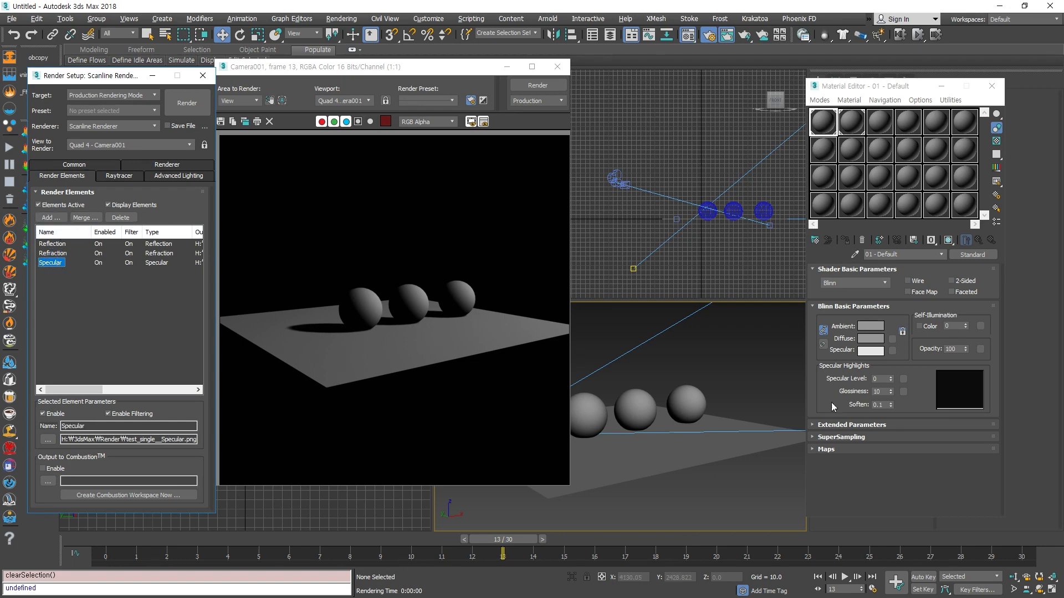
- Enlarge the Material Editor and enable the Reflection, Refraction and Specular Color map slots of the 01 - Default material
{"action": "left_click_drag", "start_coordinate": [853, 87], "coordinate": [825, 46]}
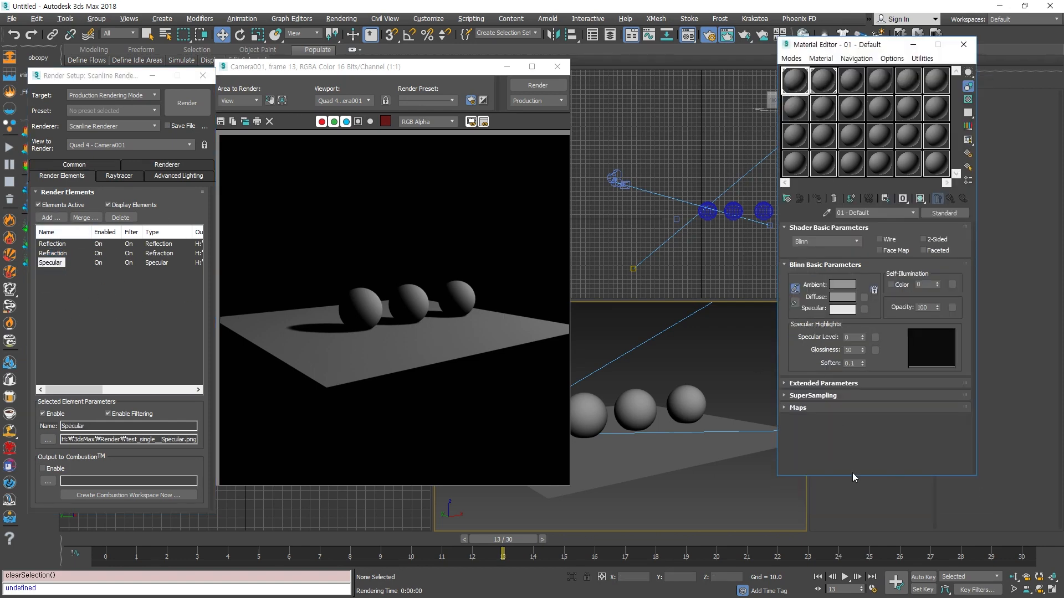
{"action": "left_click_drag", "start_coordinate": [852, 476], "coordinate": [863, 534]}
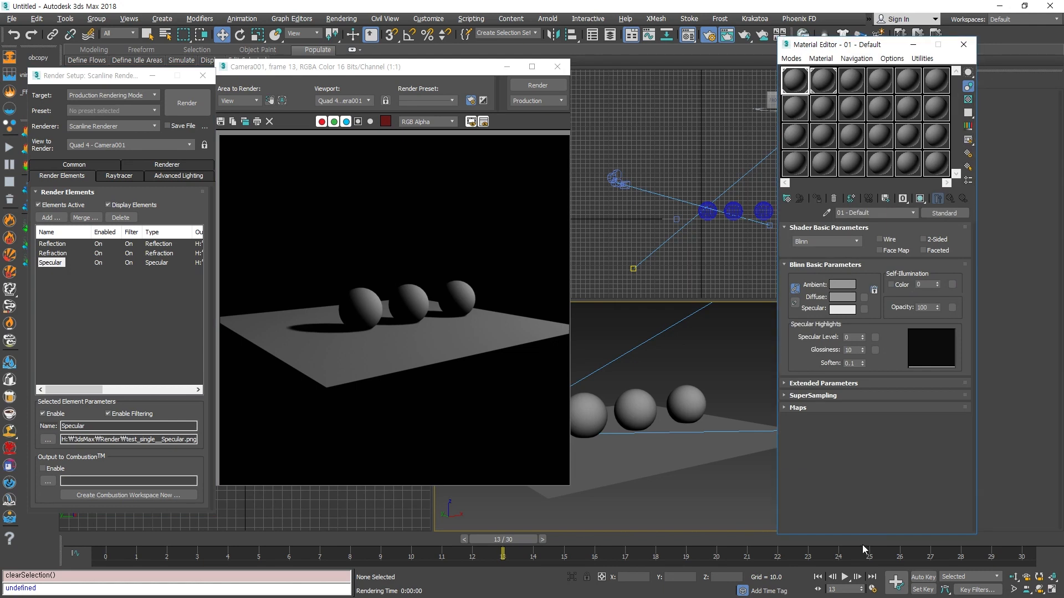
{"action": "left_click", "coordinate": [799, 408]}
{"action": "scroll", "coordinate": [832, 450], "scroll_direction": "down", "scroll_amount": 3}
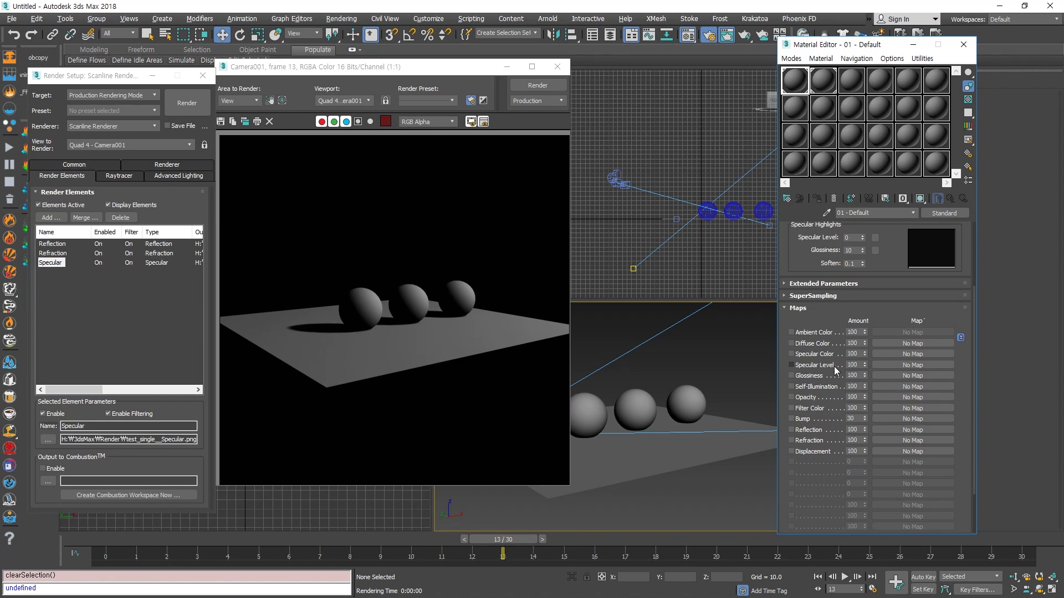
{"action": "left_click", "coordinate": [804, 431]}
{"action": "left_click", "coordinate": [805, 440]}
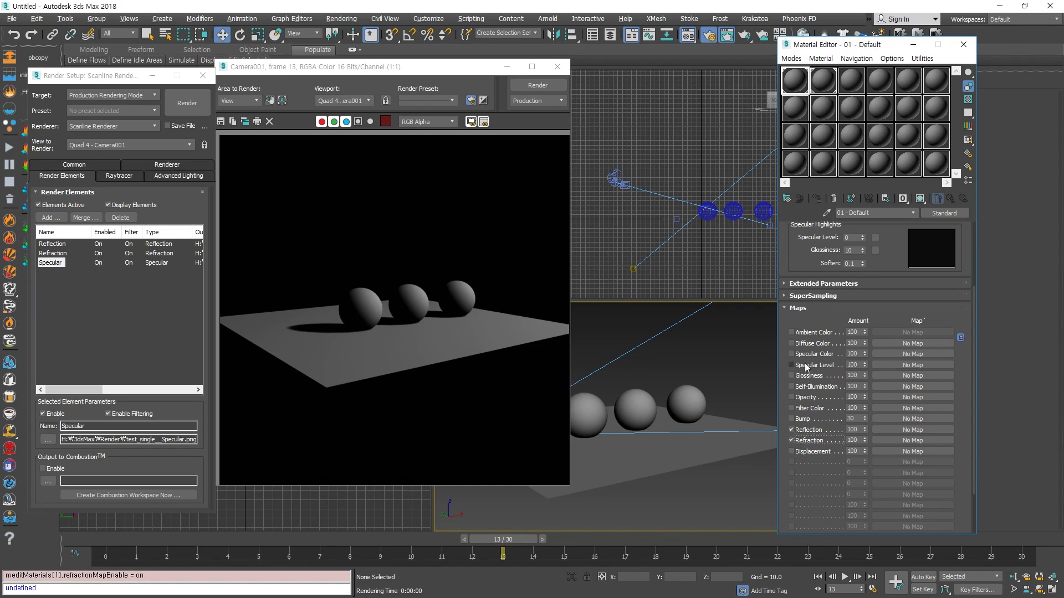
{"action": "left_click", "coordinate": [805, 355]}
{"action": "left_click", "coordinate": [738, 357]}
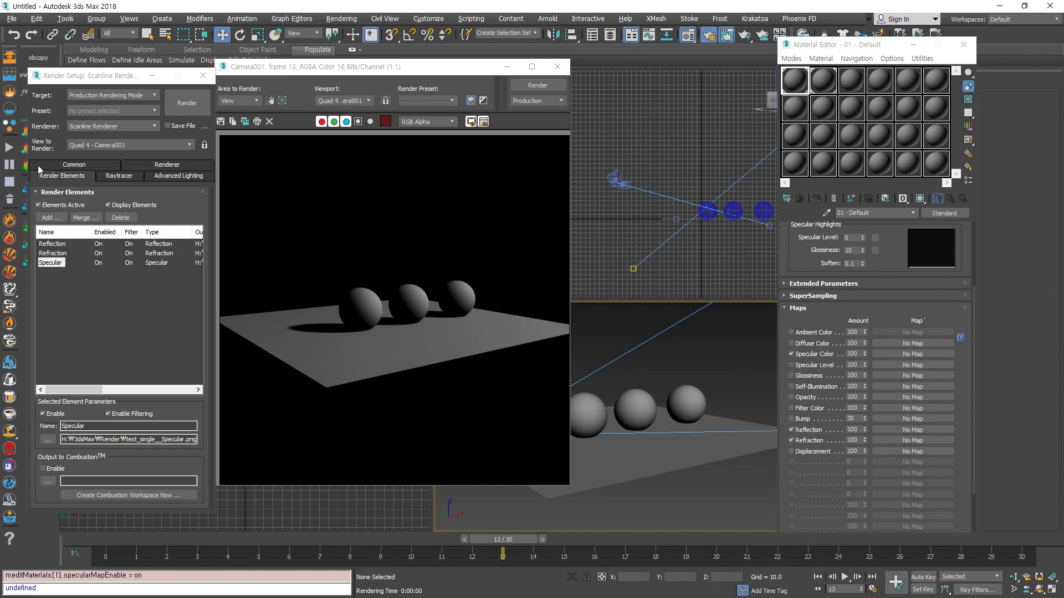
- Render the camera view again to check the element images and close the Reflection, Refraction and Specular windows
{"action": "left_click", "coordinate": [188, 103]}
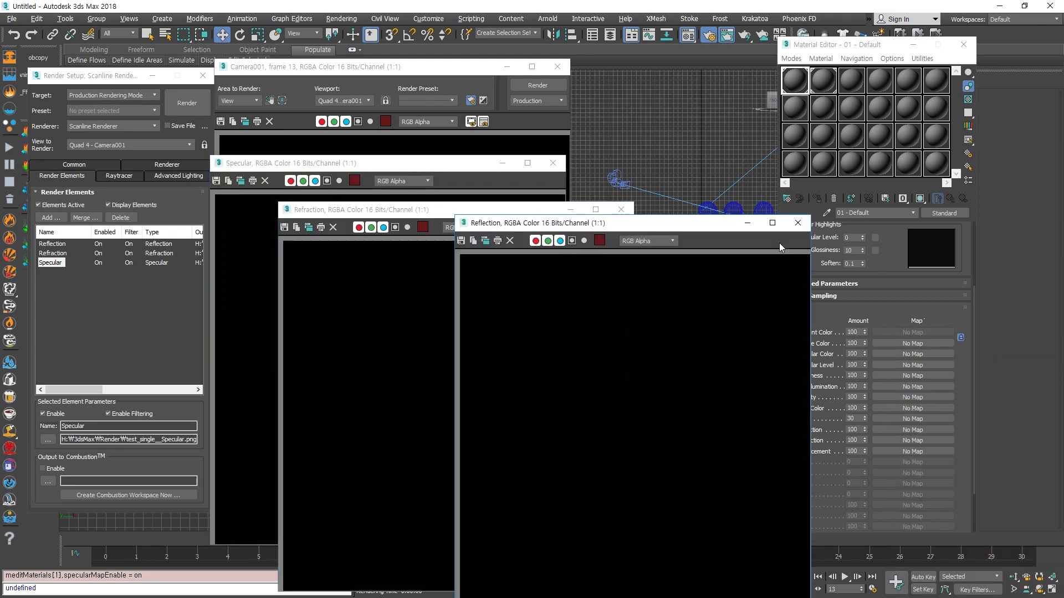
{"action": "left_click", "coordinate": [798, 223]}
{"action": "left_click", "coordinate": [621, 210]}
{"action": "left_click", "coordinate": [553, 163]}
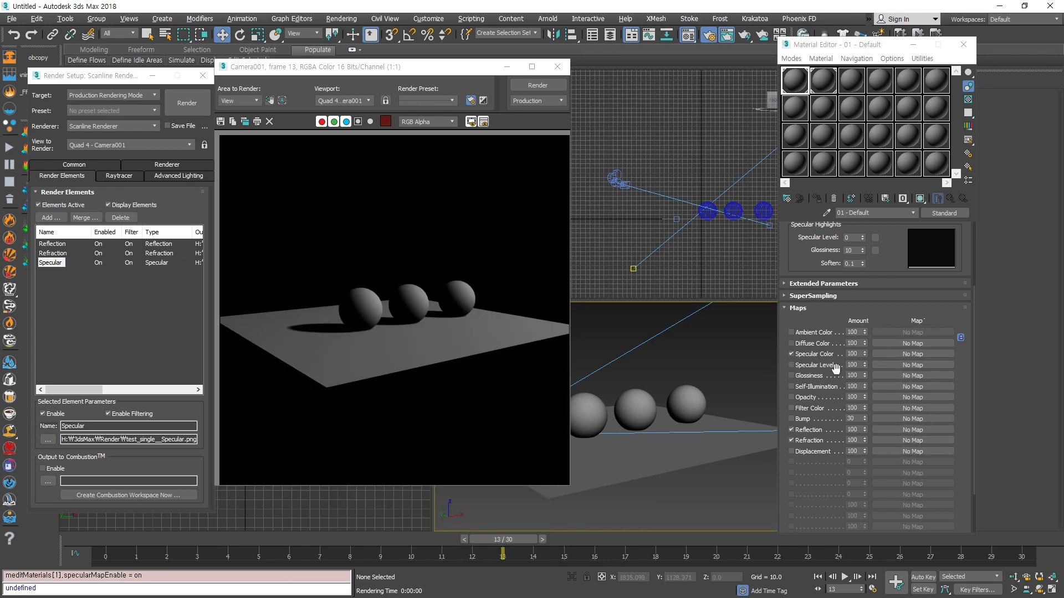
- Assign a Noise map to the Specular Color slot and display it on the spheres in the viewport
{"action": "left_click", "coordinate": [912, 354]}
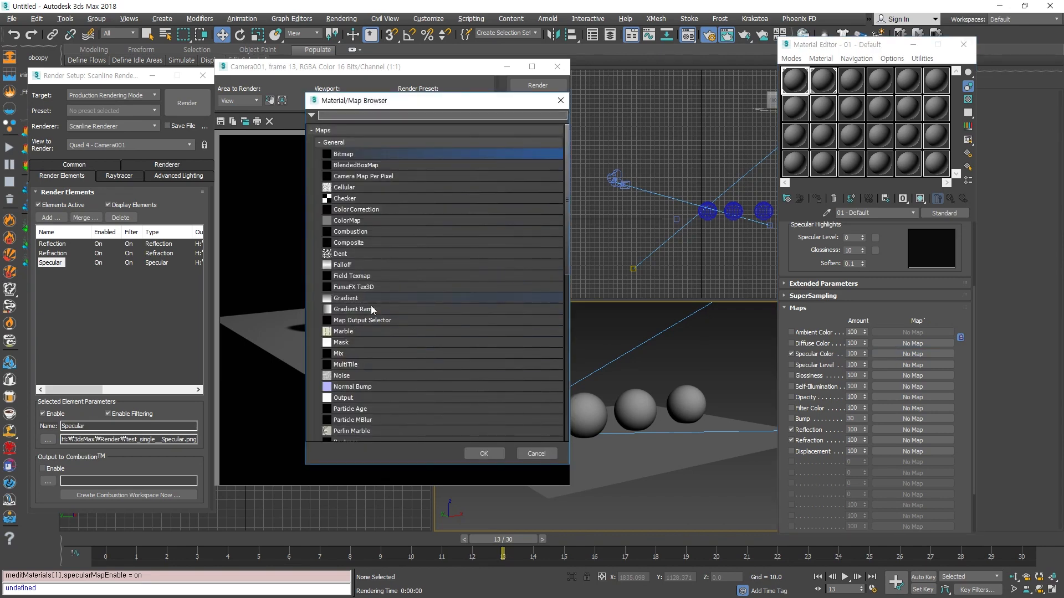
{"action": "double_click", "coordinate": [341, 375]}
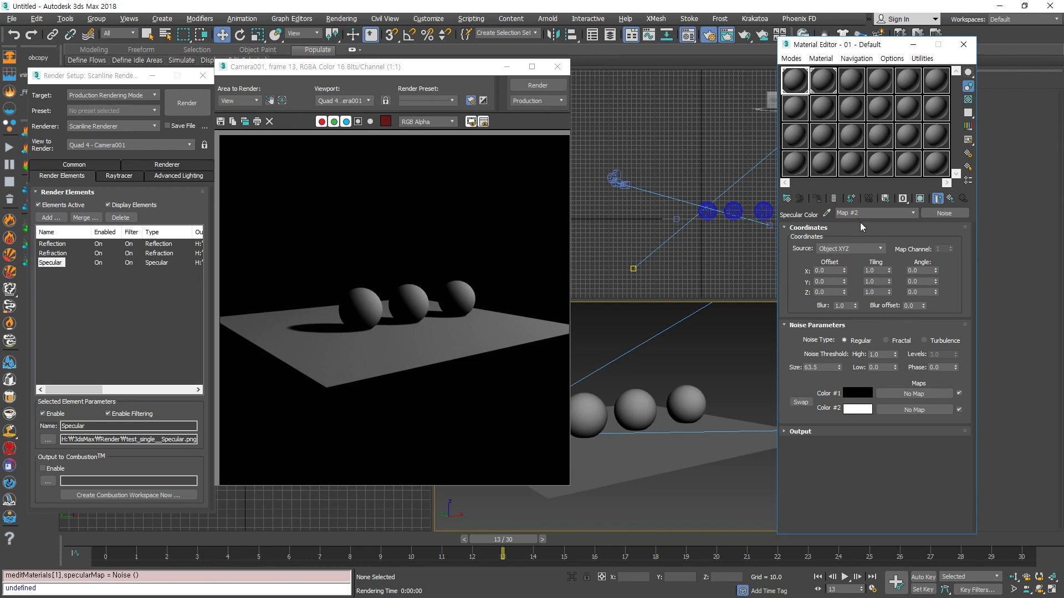
{"action": "left_click", "coordinate": [919, 198]}
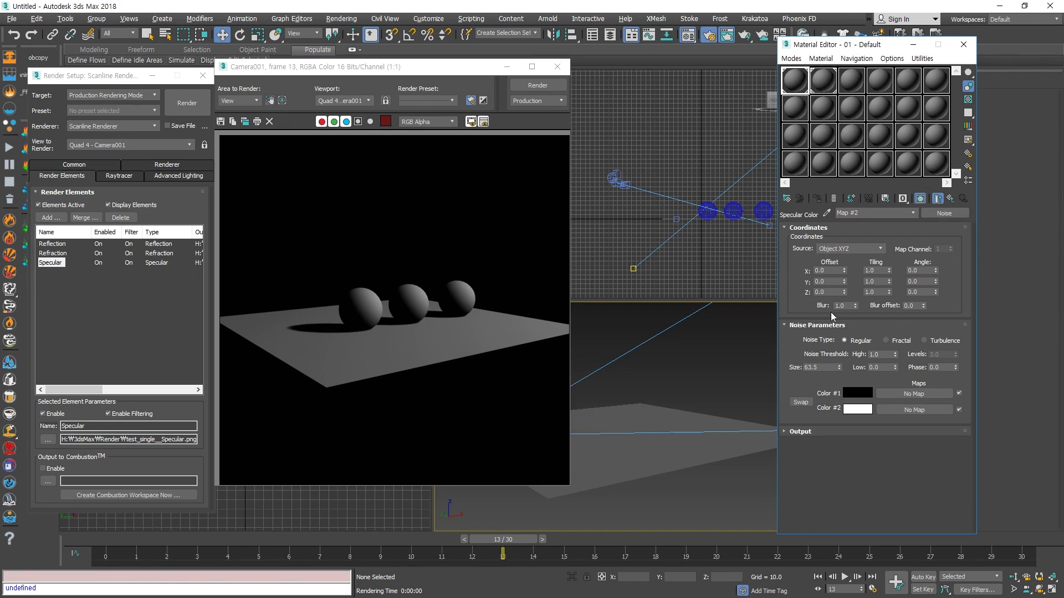
- Configure the Noise map with Explicit Map Channel source, Fractal type, size 0.1, high threshold 0.516 and low threshold 0.515
{"action": "left_click", "coordinate": [849, 248]}
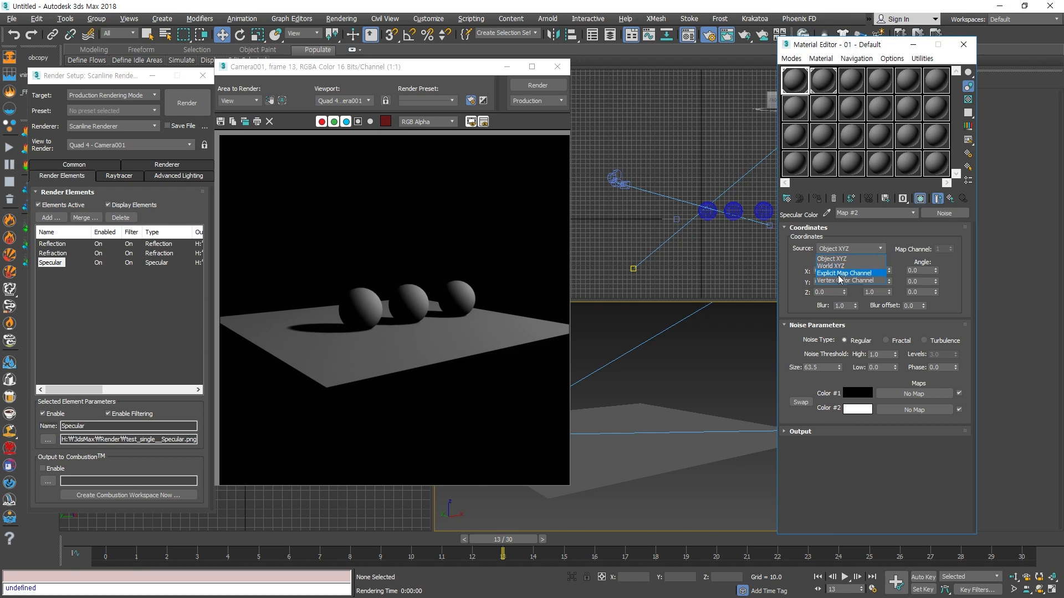
{"action": "left_click", "coordinate": [835, 273]}
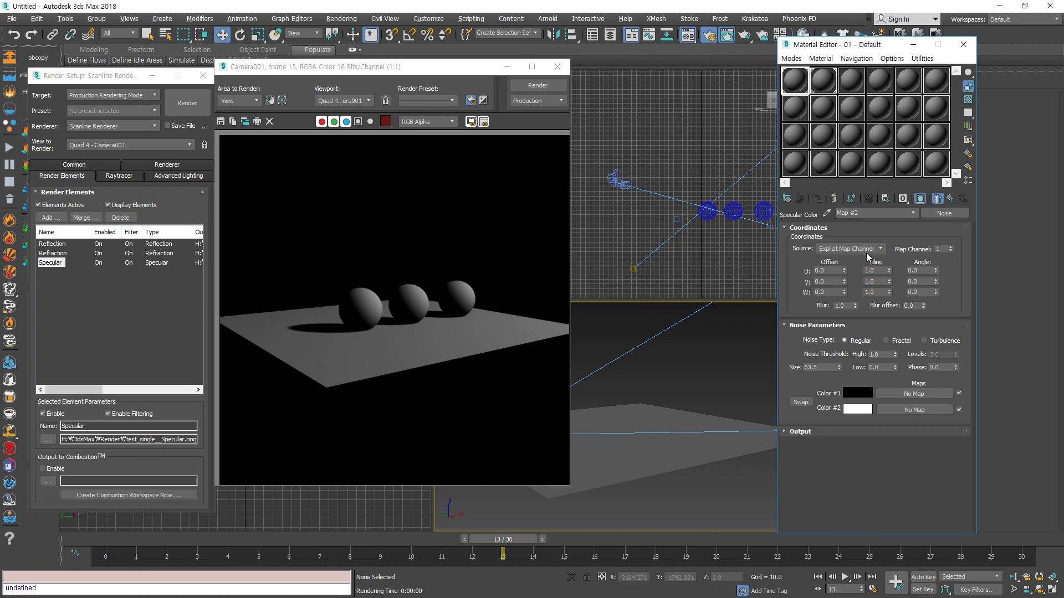
{"action": "double_click", "coordinate": [827, 368]}
{"action": "double_click", "coordinate": [809, 92]}
{"action": "left_click", "coordinate": [687, 143]}
{"action": "left_click_drag", "start_coordinate": [453, 70], "coordinate": [541, 82]}
{"action": "mouse_move", "coordinate": [894, 355]}
{"action": "left_mouse_down"}
{"action": "mouse_move", "coordinate": [902, 385]}
{"action": "mouse_move", "coordinate": [900, 333]}
{"action": "mouse_move", "coordinate": [896, 362]}
{"action": "left_mouse_up"}
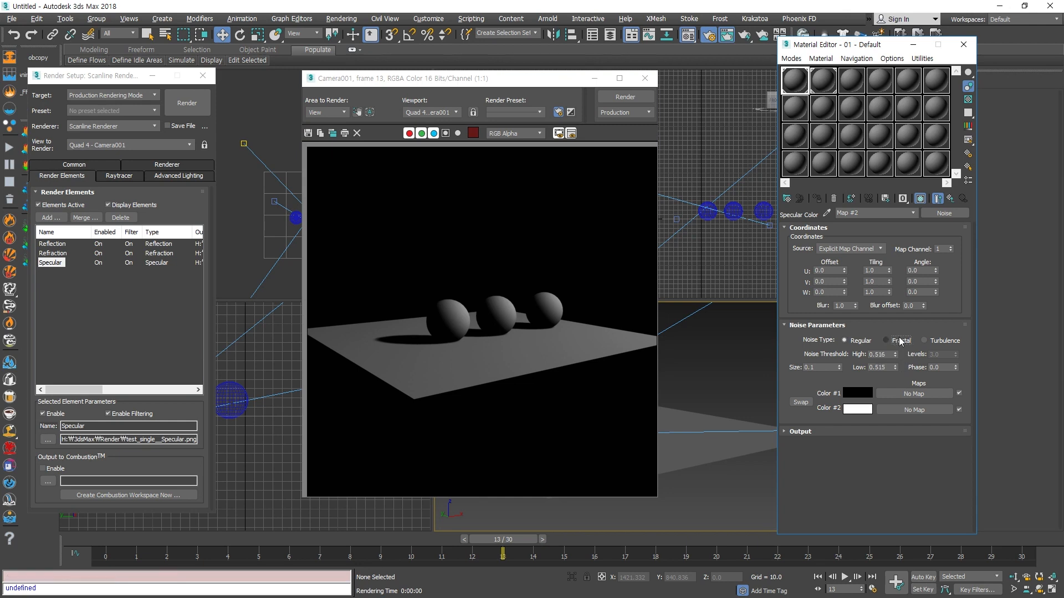
{"action": "left_click", "coordinate": [900, 340]}
- Render the scene with the noise in Specular Color, check the Specular element and close the element windows
{"action": "key", "text": "shift+q"}
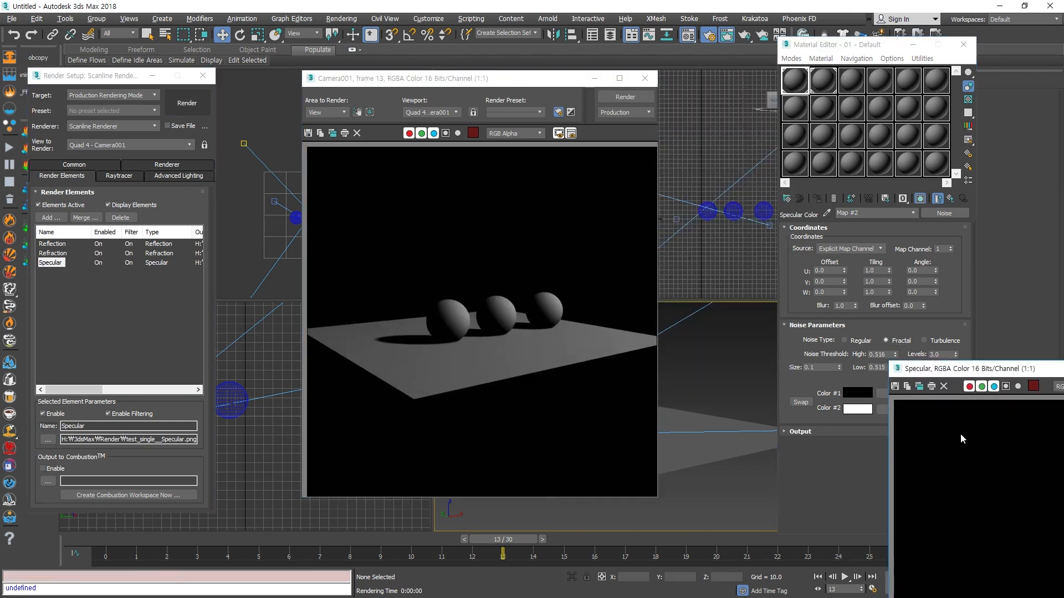
{"action": "left_click_drag", "start_coordinate": [974, 367], "coordinate": [386, 143]}
{"action": "left_click", "coordinate": [620, 142]}
{"action": "left_click", "coordinate": [718, 185]}
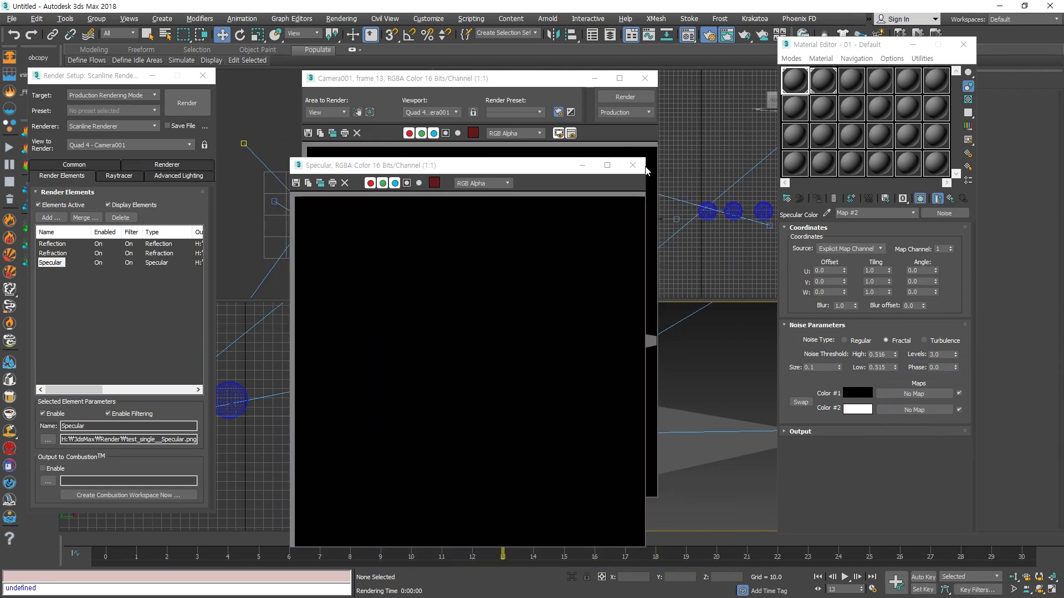
{"action": "left_click", "coordinate": [639, 165]}
- Switch the Camera001 viewport from Standard to High Quality, shifting the render window out of its way
{"action": "left_click_drag", "start_coordinate": [519, 82], "coordinate": [263, 78]}
{"action": "left_click", "coordinate": [505, 311]}
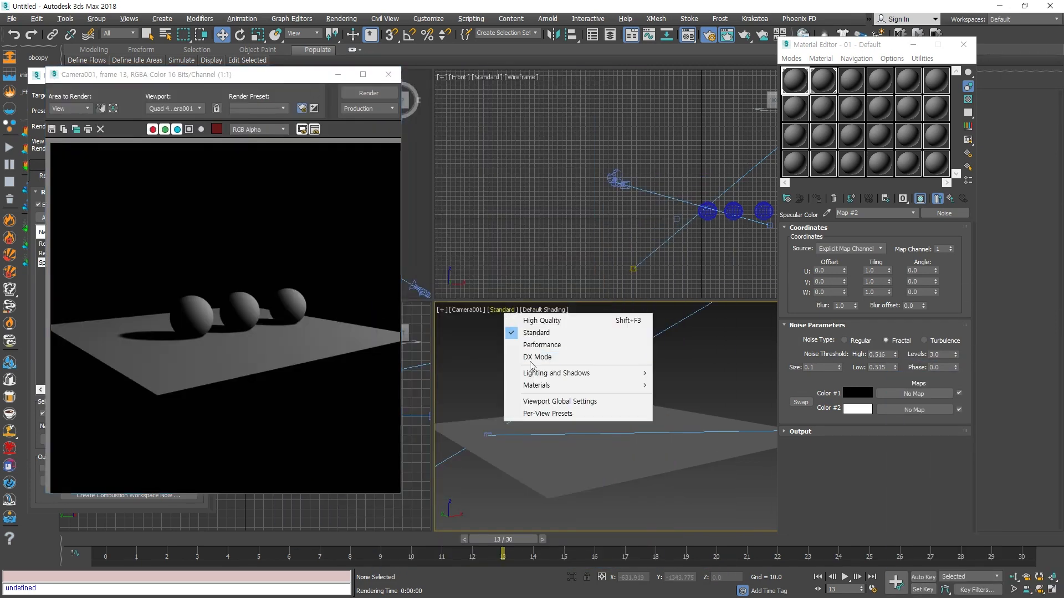
{"action": "left_click", "coordinate": [539, 321]}
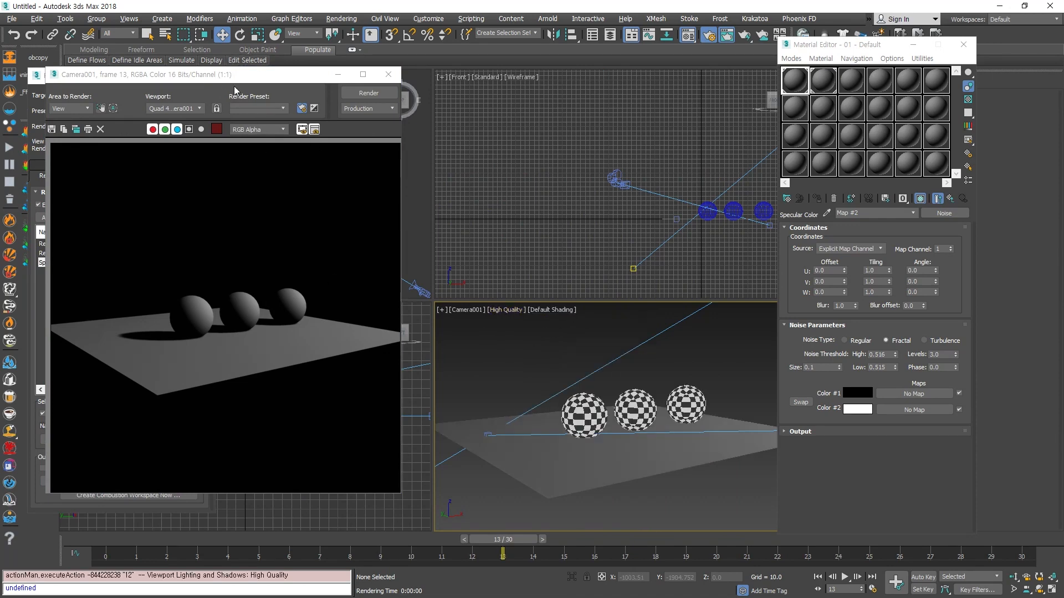
{"action": "left_click_drag", "start_coordinate": [235, 88], "coordinate": [328, 85]}
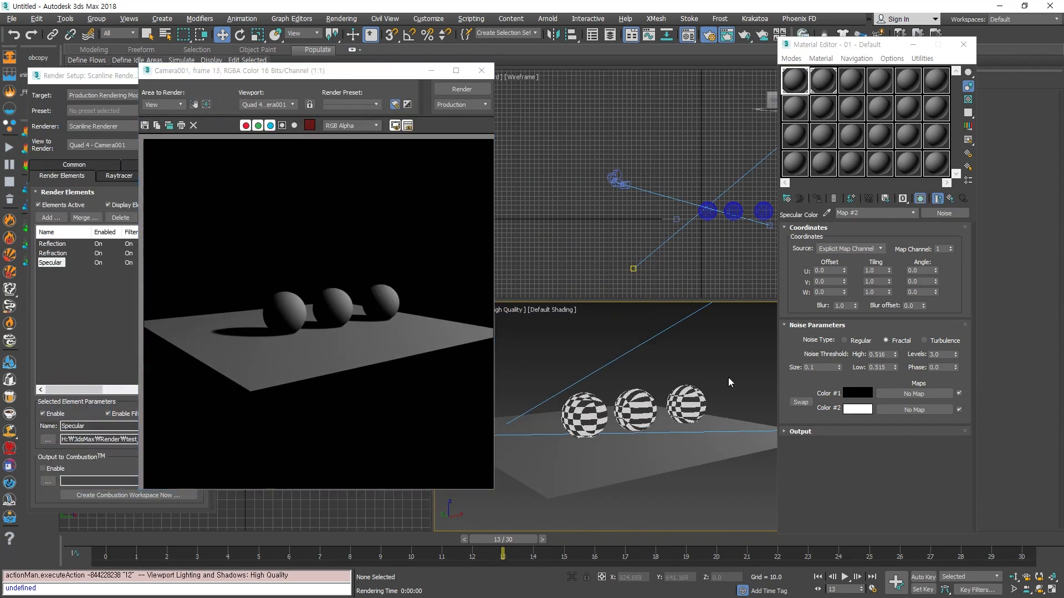
- Return to the 01 - Default material, enable Specular Level and copy the Specular Color Noise map into its slot
{"action": "left_click", "coordinate": [937, 198]}
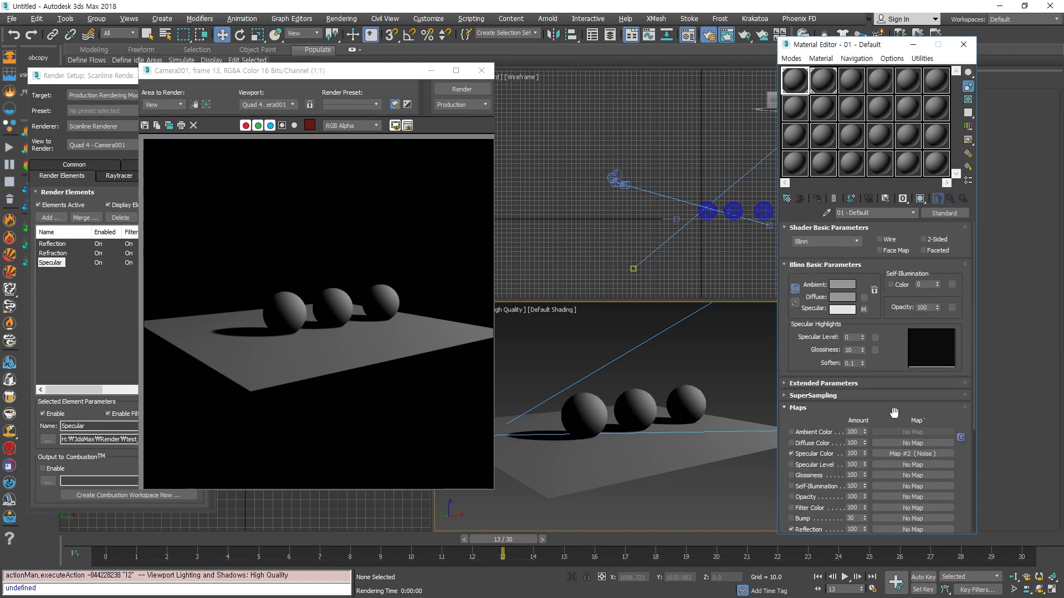
{"action": "left_click_drag", "start_coordinate": [890, 410], "coordinate": [898, 380]}
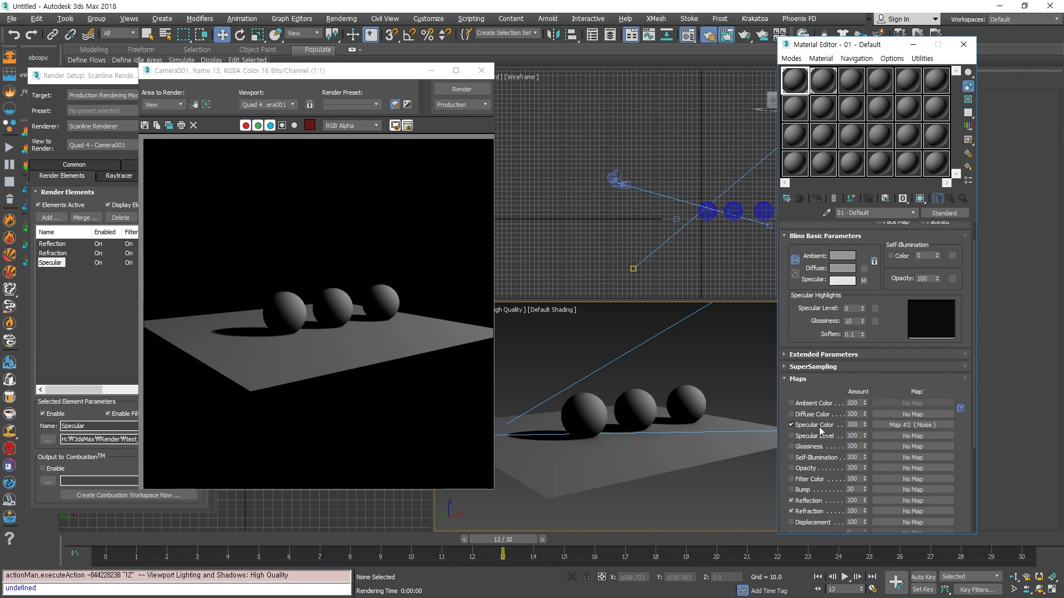
{"action": "left_click", "coordinate": [808, 436]}
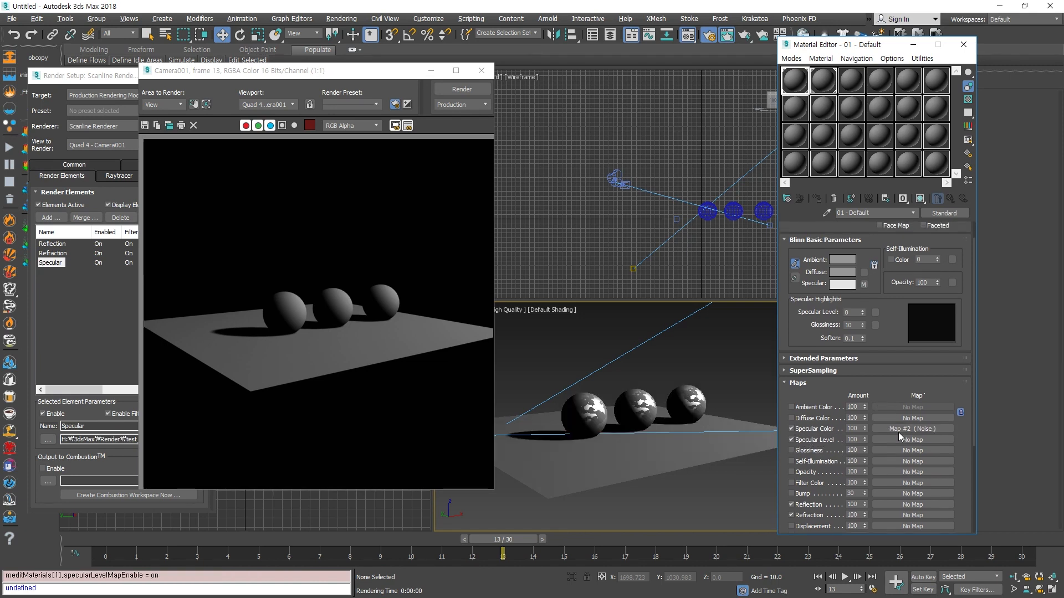
{"action": "left_click_drag", "start_coordinate": [898, 431], "coordinate": [898, 439]}
{"action": "left_click", "coordinate": [853, 324]}
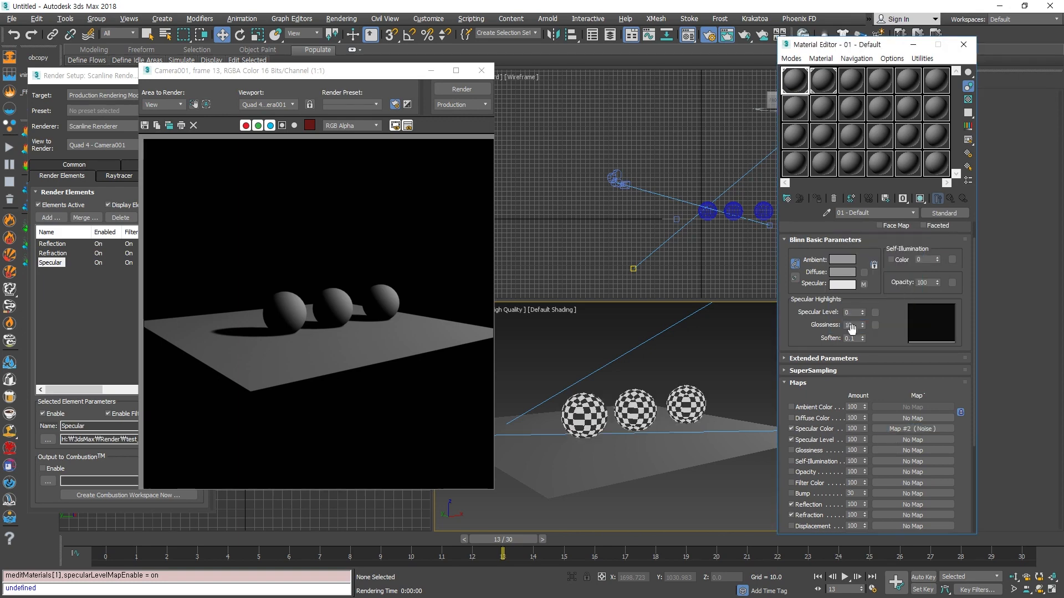
- Disable the Specular Color map and clear the Noise map from its slot
{"action": "left_click", "coordinate": [791, 429]}
{"action": "right_click", "coordinate": [912, 434]}
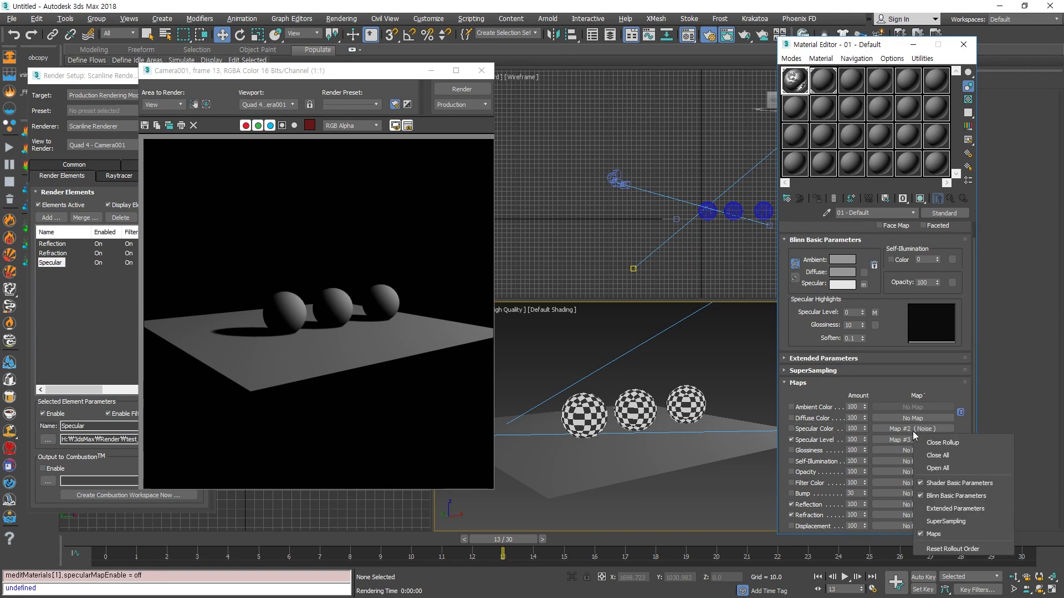
{"action": "left_click", "coordinate": [902, 431]}
{"action": "right_click", "coordinate": [917, 432]}
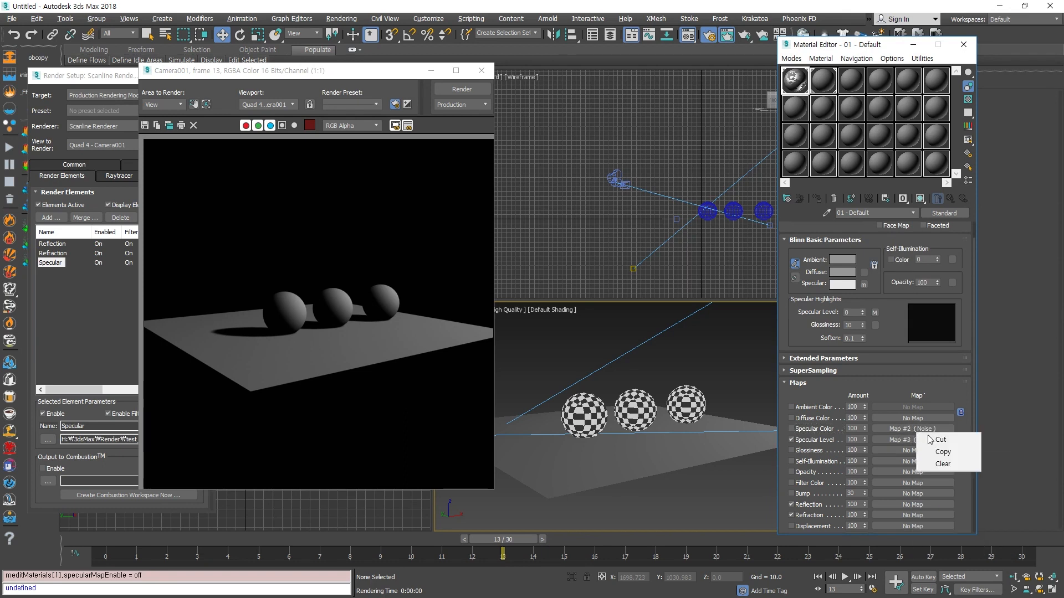
{"action": "left_click", "coordinate": [942, 464]}
{"action": "scroll", "coordinate": [823, 391], "scroll_direction": "down", "scroll_amount": 1}
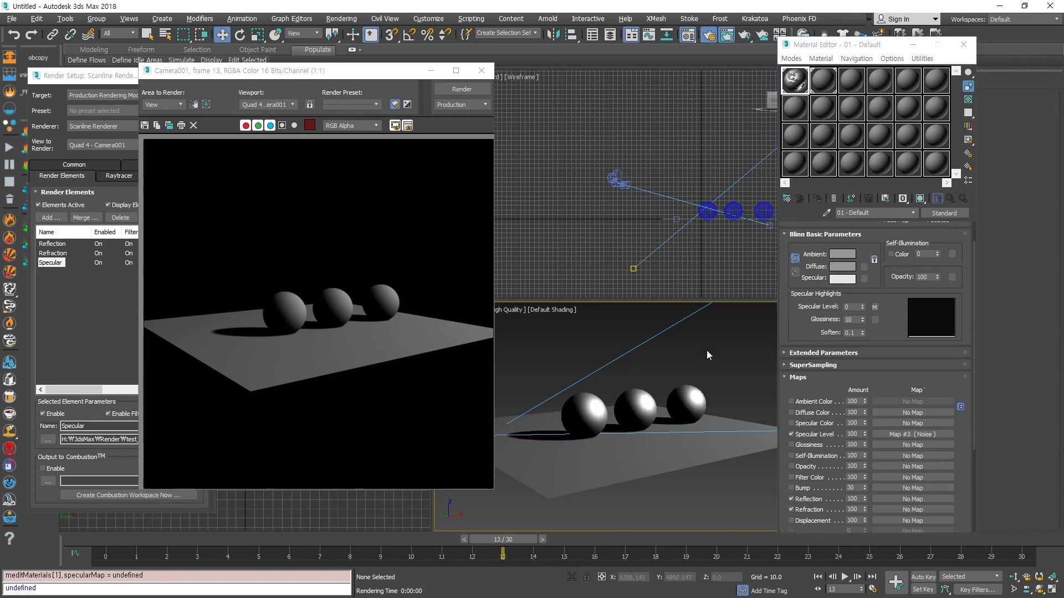
{"action": "left_click_drag", "start_coordinate": [203, 71], "coordinate": [299, 73]}
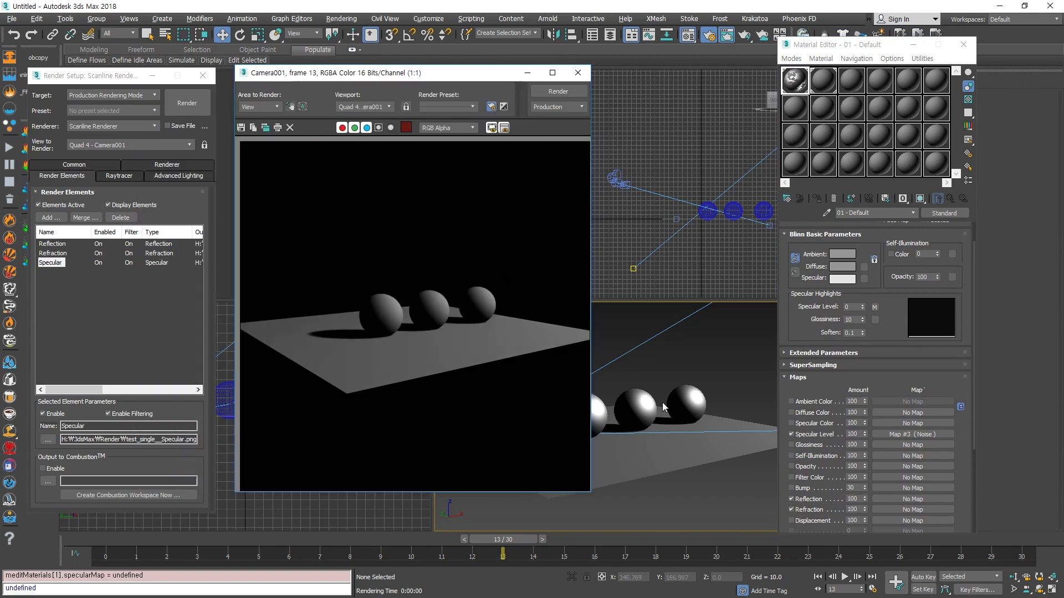
- Render the camera view with the Noise map in Specular Level and examine the highlights on the spheres up close
{"action": "left_click", "coordinate": [186, 103]}
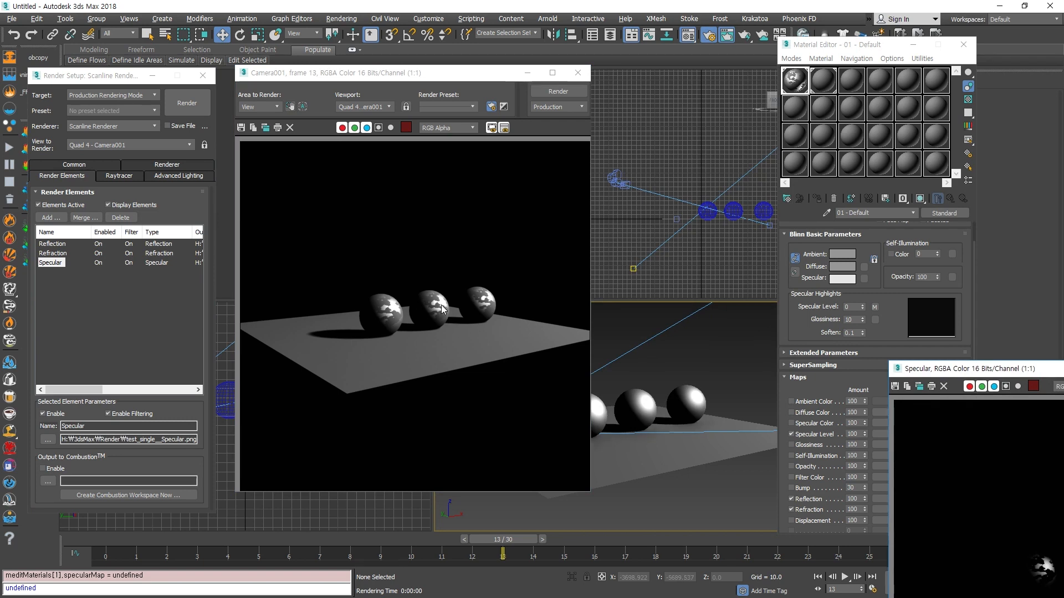
{"action": "scroll", "coordinate": [444, 313], "scroll_direction": "up", "scroll_amount": 1}
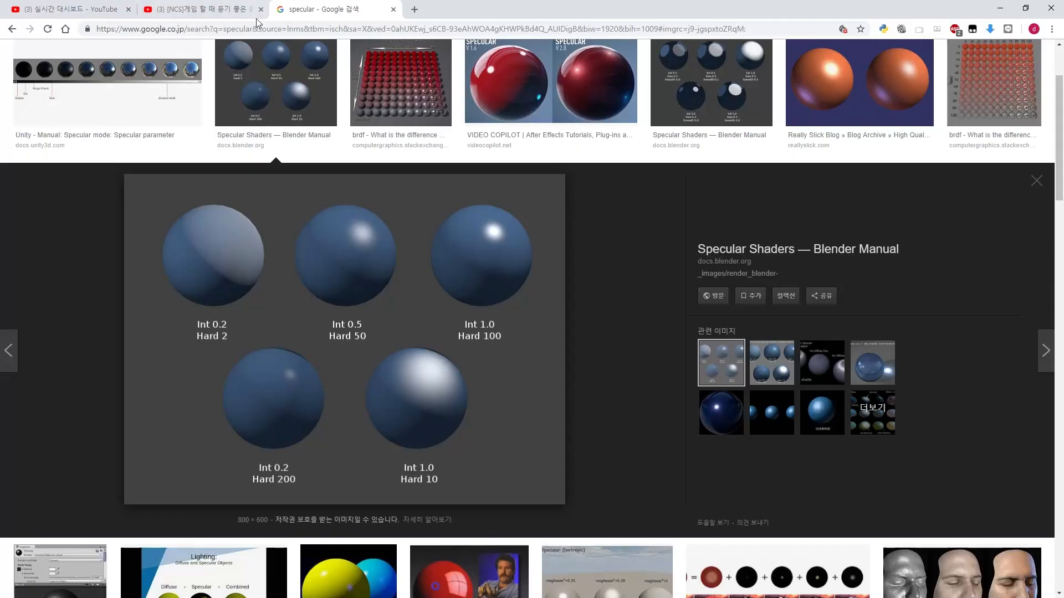
- Switch to the browser and view the Unity specular parameter chart and the Marmoset reflectivity image as specular references, then return to 3ds Max
{"action": "scroll", "coordinate": [449, 301], "scroll_direction": "up", "scroll_amount": 1}
{"action": "scroll", "coordinate": [449, 301], "scroll_direction": "up", "scroll_amount": 1}
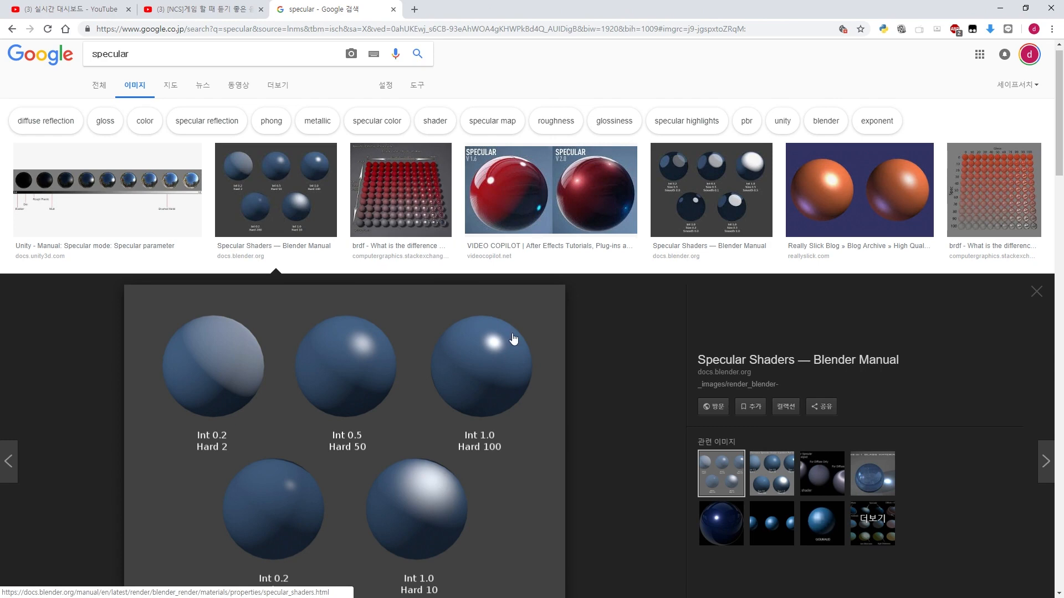
{"action": "left_click", "coordinate": [130, 199]}
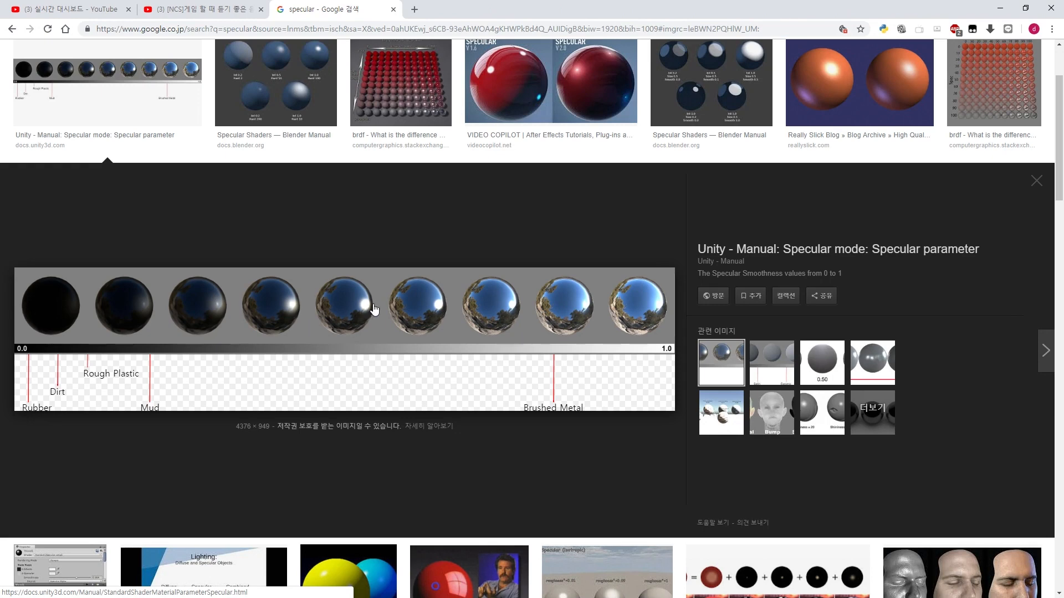
{"action": "left_click", "coordinate": [874, 364]}
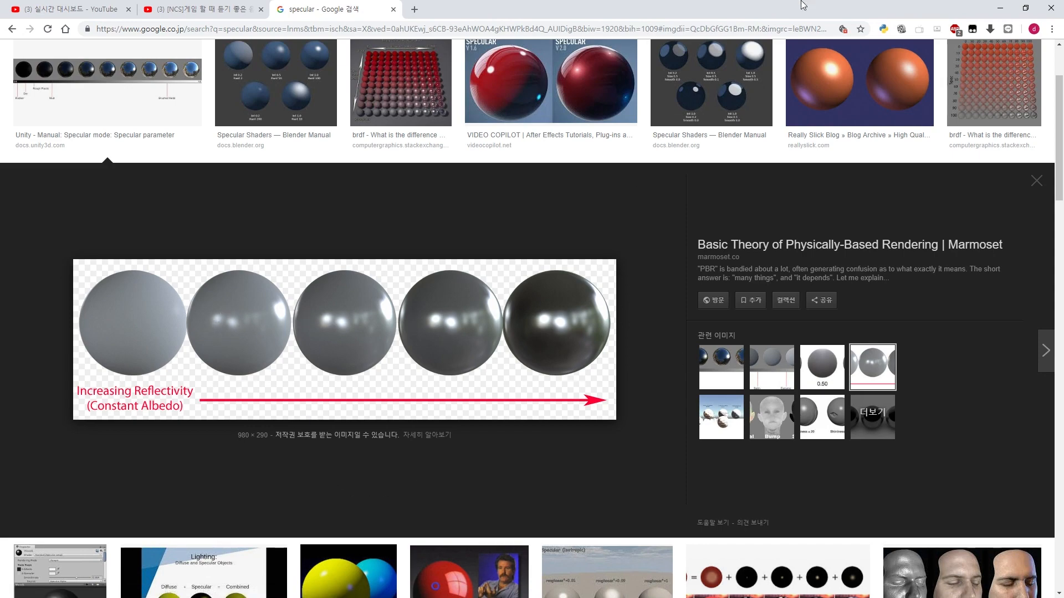
{"action": "left_click", "coordinate": [1000, 12]}
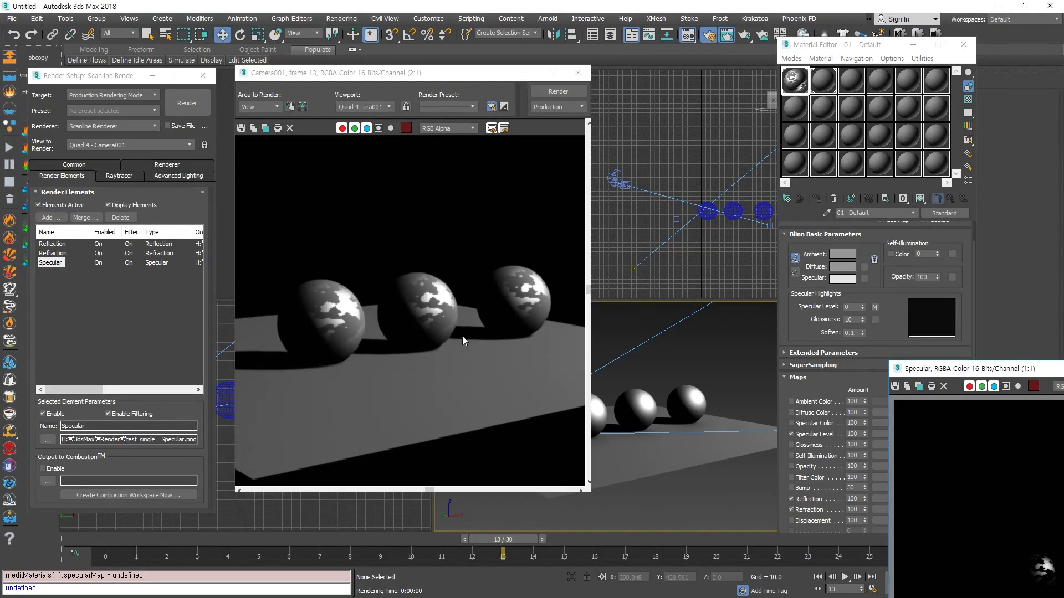
- Examine the Specular element with its alpha channel shown and hidden, and compare it with the reflectivity reference in the browser
{"action": "left_click", "coordinate": [50, 271]}
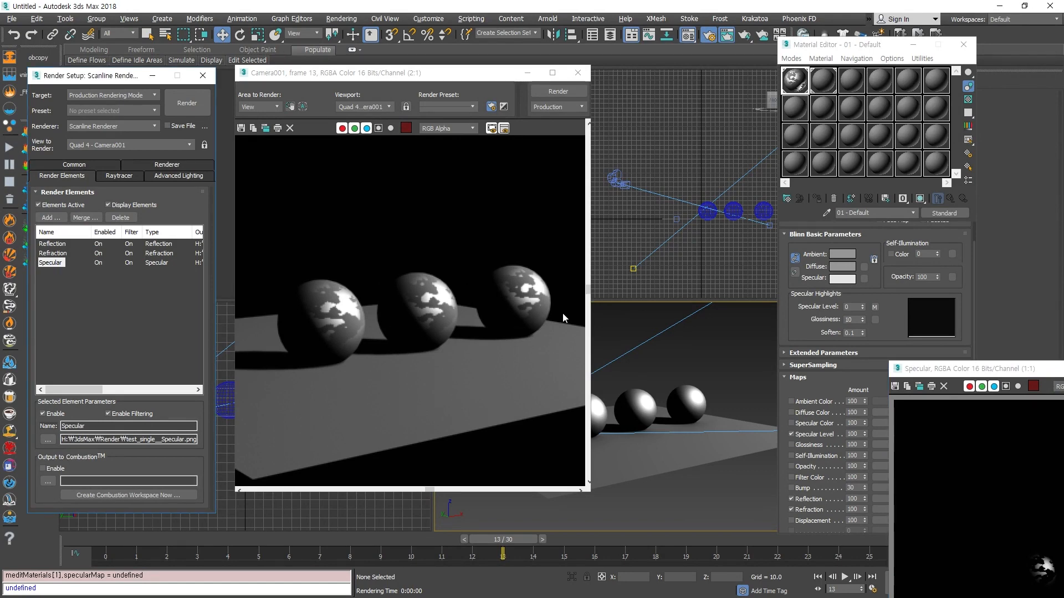
{"action": "left_click_drag", "start_coordinate": [991, 372], "coordinate": [360, 50]}
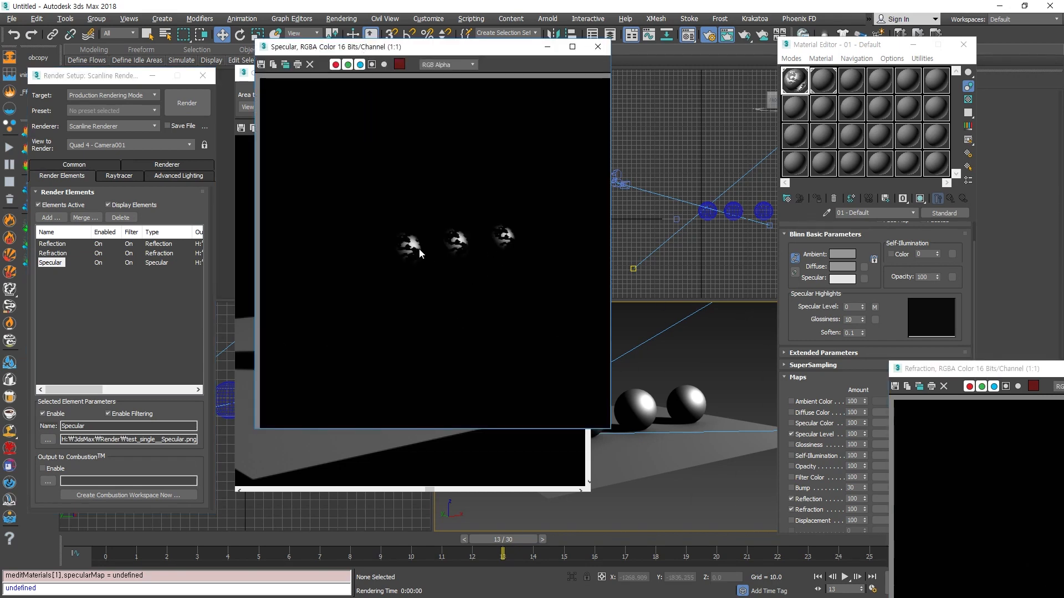
{"action": "left_click", "coordinate": [371, 65]}
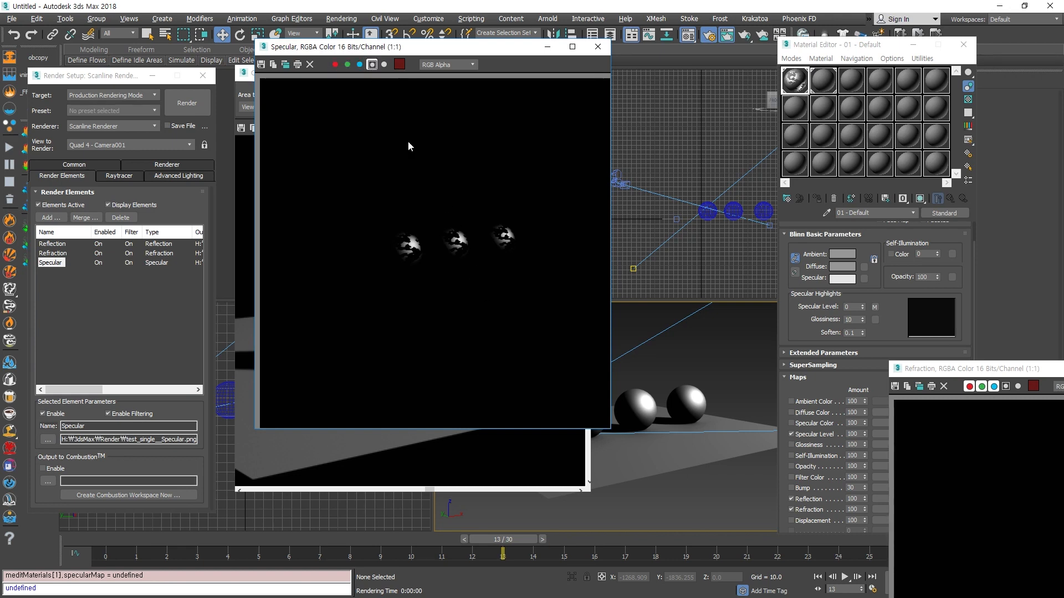
{"action": "left_click", "coordinate": [372, 65]}
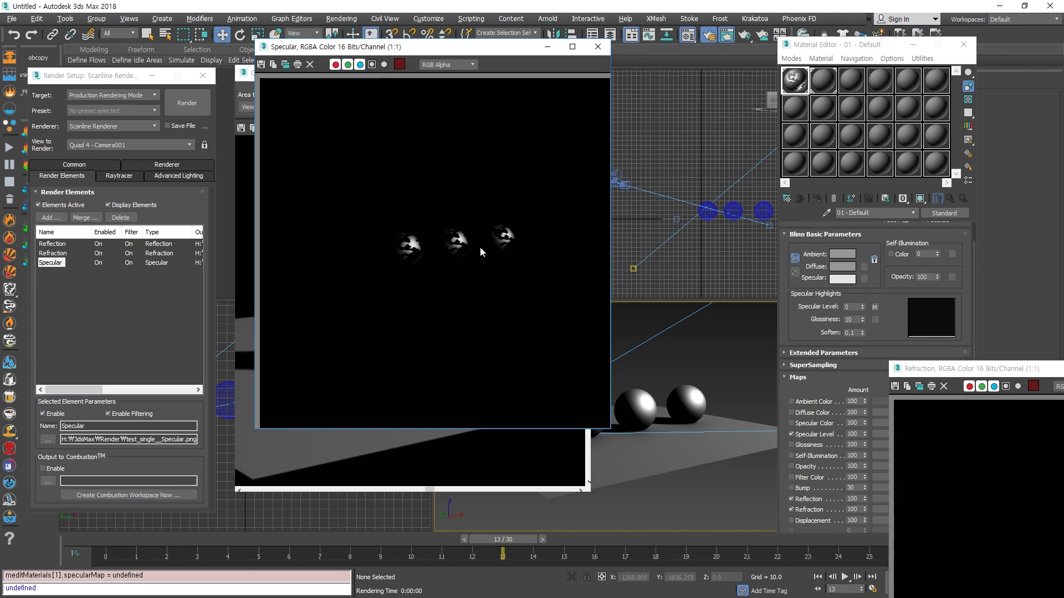
{"action": "left_click_drag", "start_coordinate": [446, 47], "coordinate": [442, 85]}
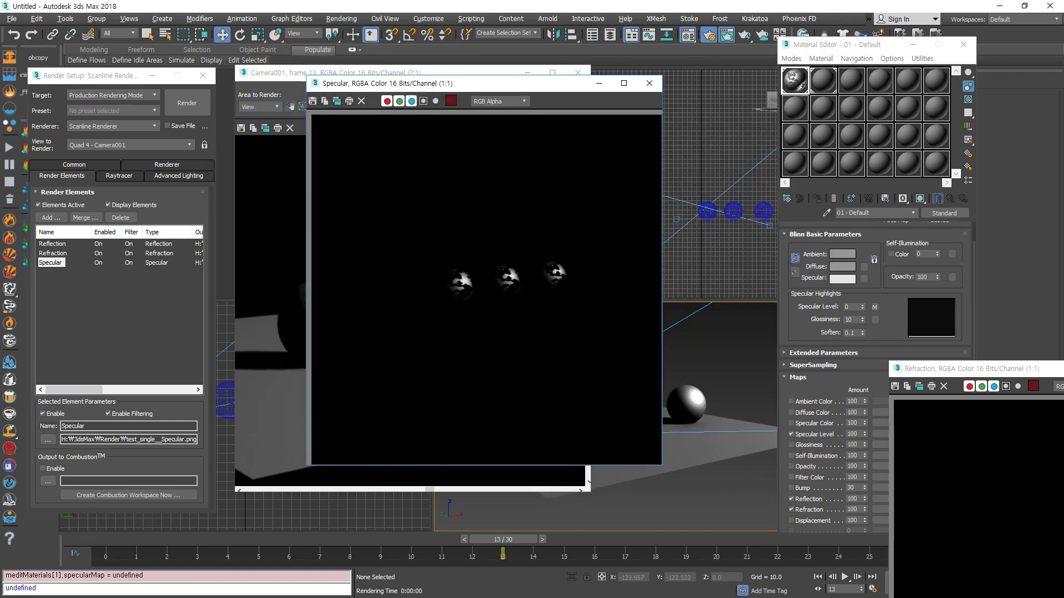
{"action": "key", "text": "alt+Tab"}
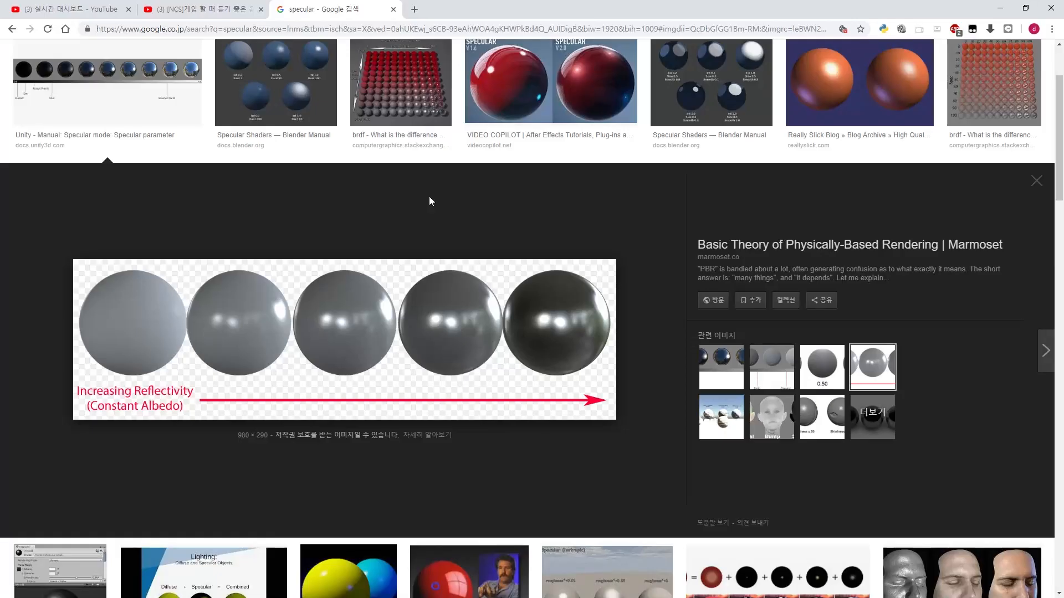
{"action": "key", "text": "alt+Tab"}
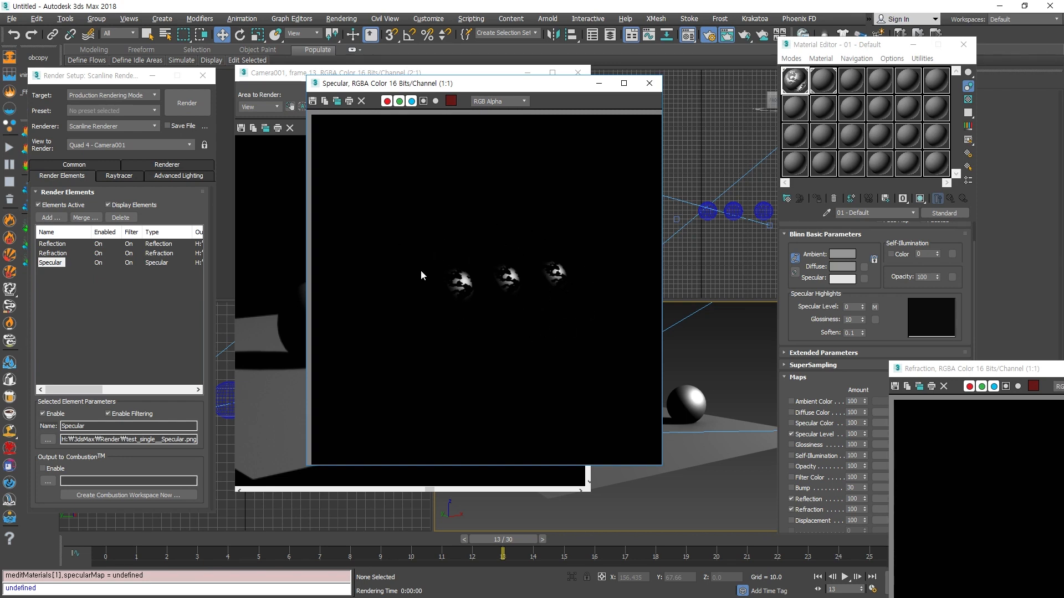
- Lay out the Refraction and Reflection element windows beside the Specular one for comparison, and close all three
{"action": "left_click_drag", "start_coordinate": [949, 365], "coordinate": [391, 69]}
{"action": "left_click", "coordinate": [948, 367]}
{"action": "left_click_drag", "start_coordinate": [948, 367], "coordinate": [581, 185]}
{"action": "left_click_drag", "start_coordinate": [681, 189], "coordinate": [790, 108]}
{"action": "left_click_drag", "start_coordinate": [554, 71], "coordinate": [263, 99]}
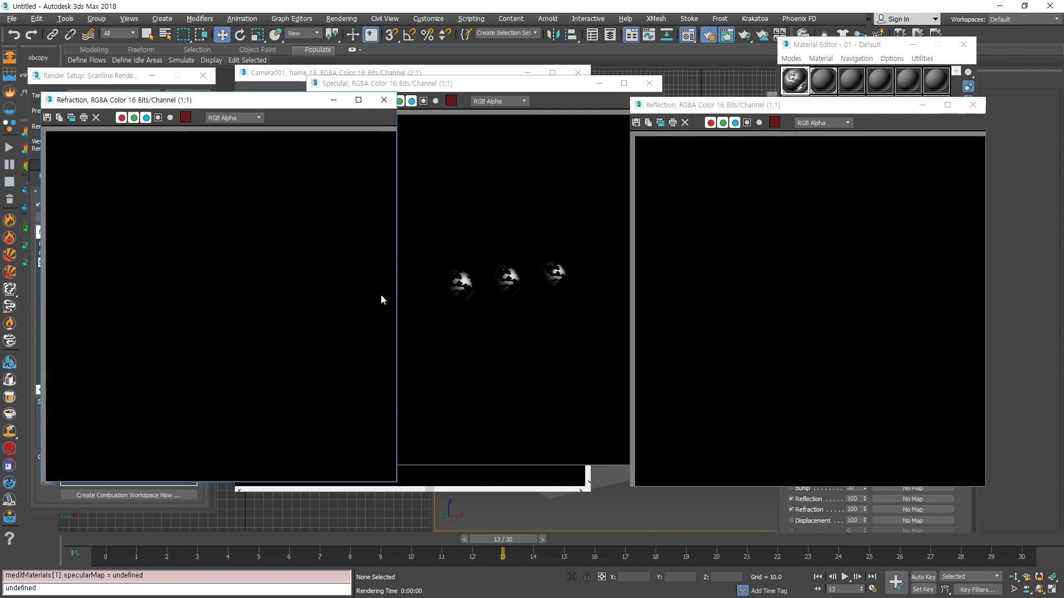
{"action": "left_click", "coordinate": [383, 100]}
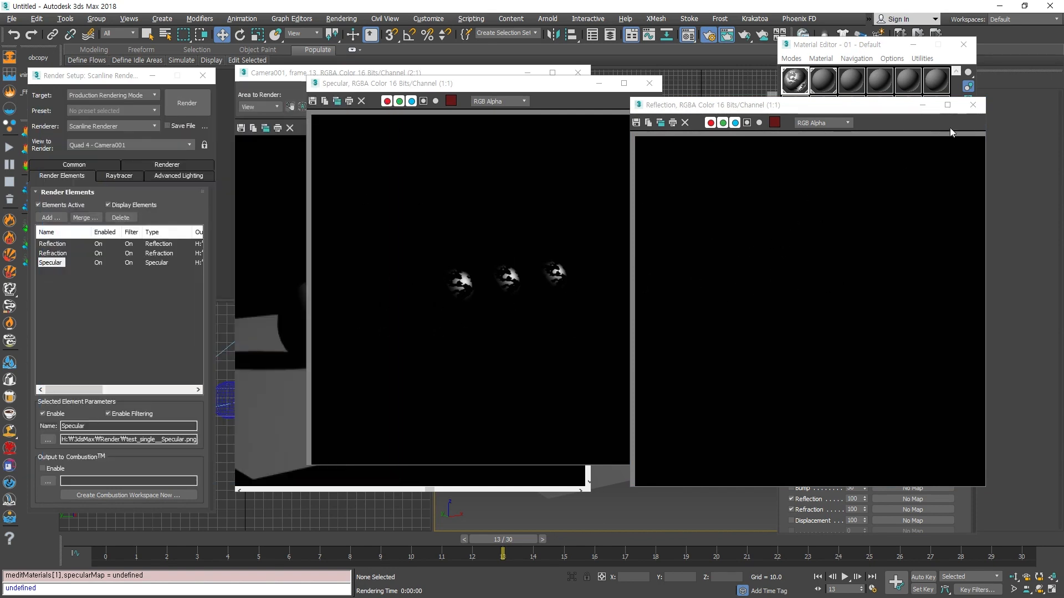
{"action": "left_click", "coordinate": [973, 104]}
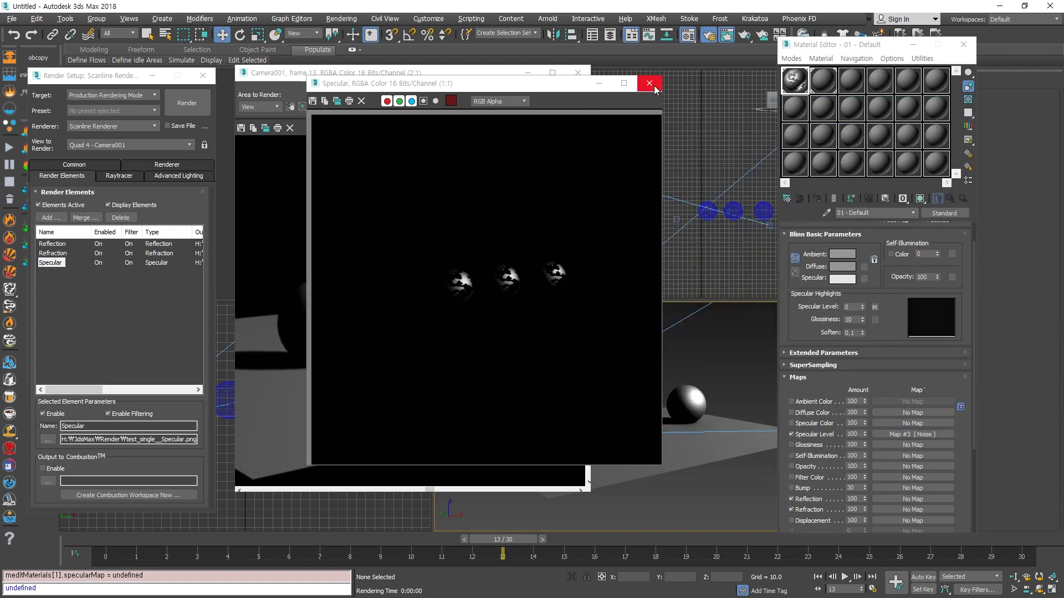
{"action": "left_click", "coordinate": [654, 88]}
- Copy the Specular Level Noise map into the Reflection slot as a Copy and clear the Specular Level slot
{"action": "scroll", "coordinate": [934, 392], "scroll_direction": "down", "scroll_amount": 5}
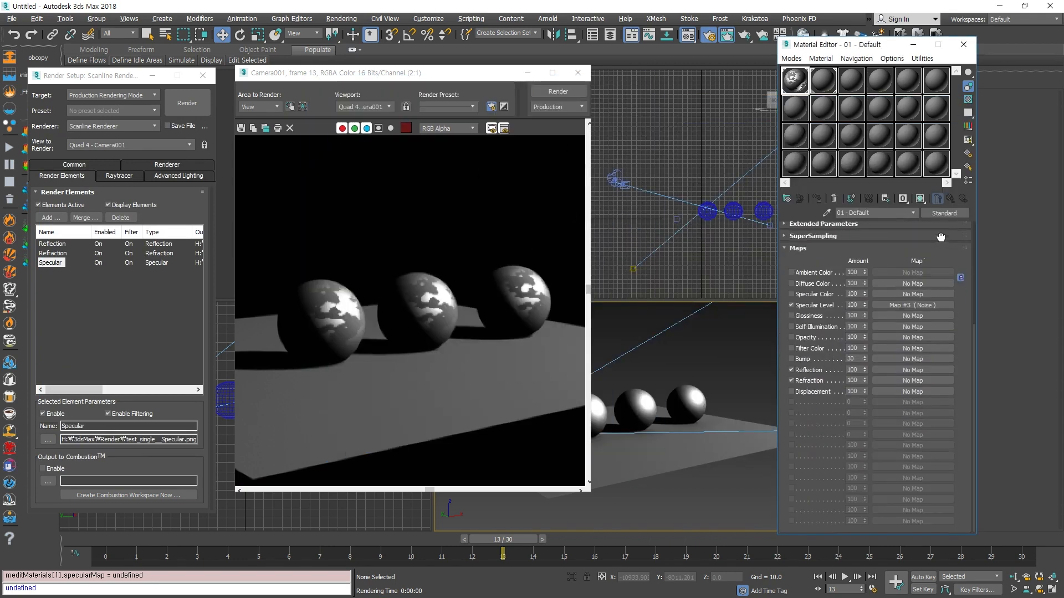
{"action": "left_click_drag", "start_coordinate": [914, 305], "coordinate": [889, 371]}
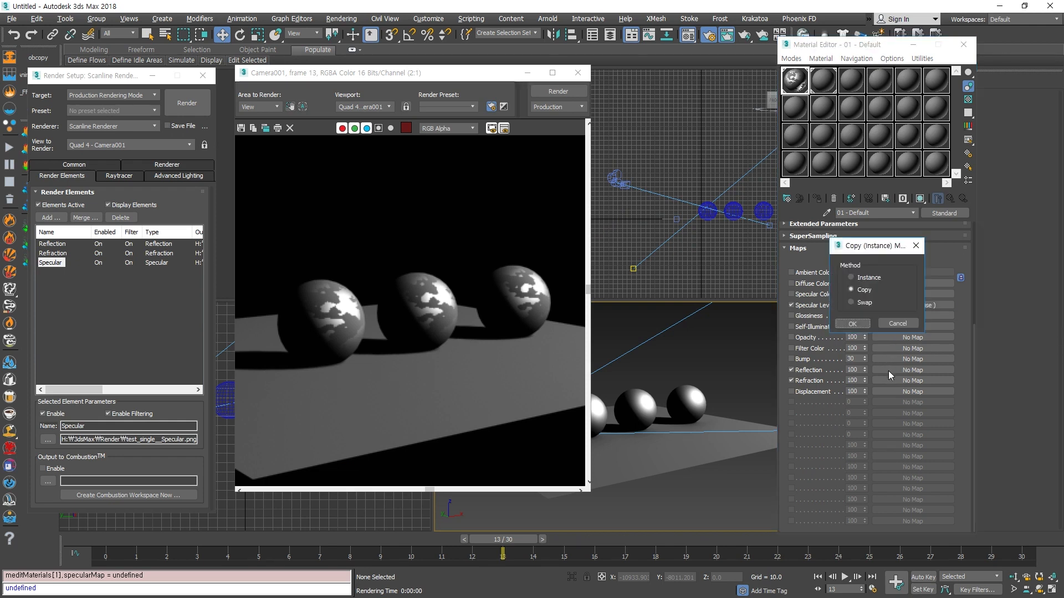
{"action": "left_click", "coordinate": [866, 325]}
{"action": "right_click", "coordinate": [921, 305]}
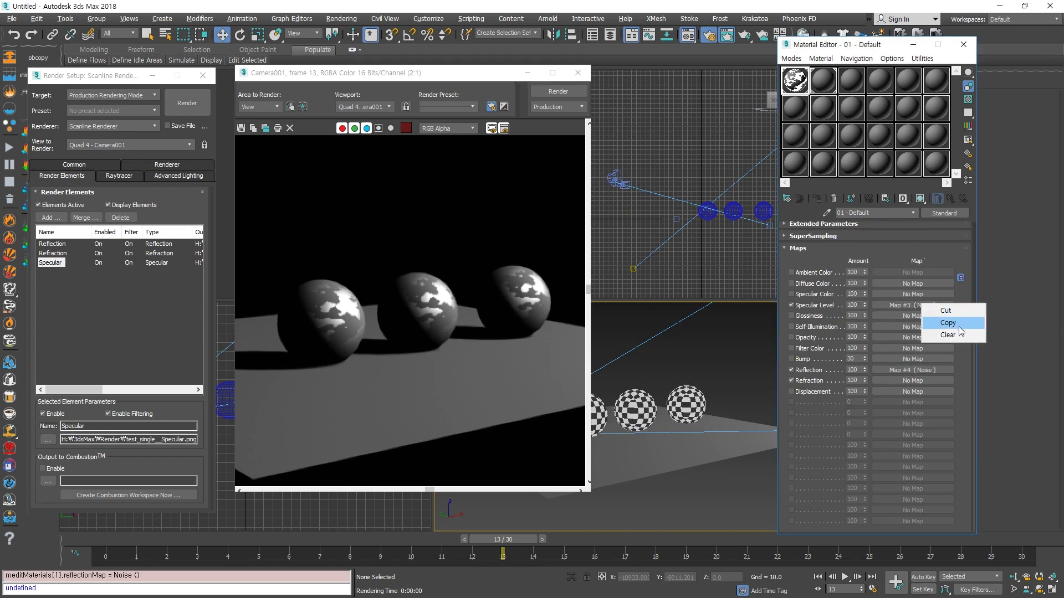
{"action": "left_click", "coordinate": [958, 336]}
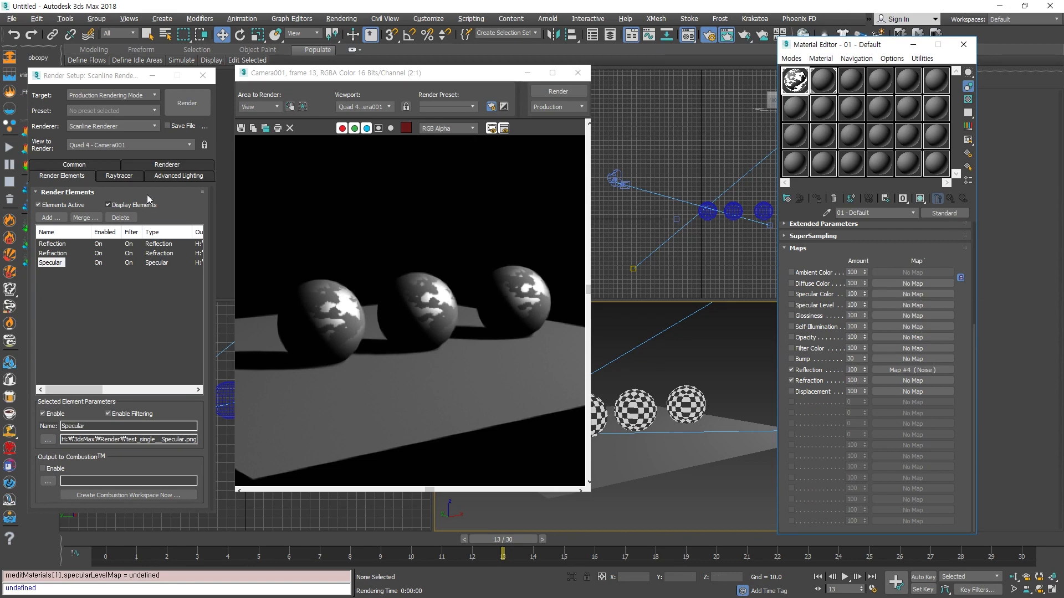
- Render the scene with the noise in Reflection, compare the Specular, Refraction and Reflection elements, and close all render windows
{"action": "left_click", "coordinate": [184, 113]}
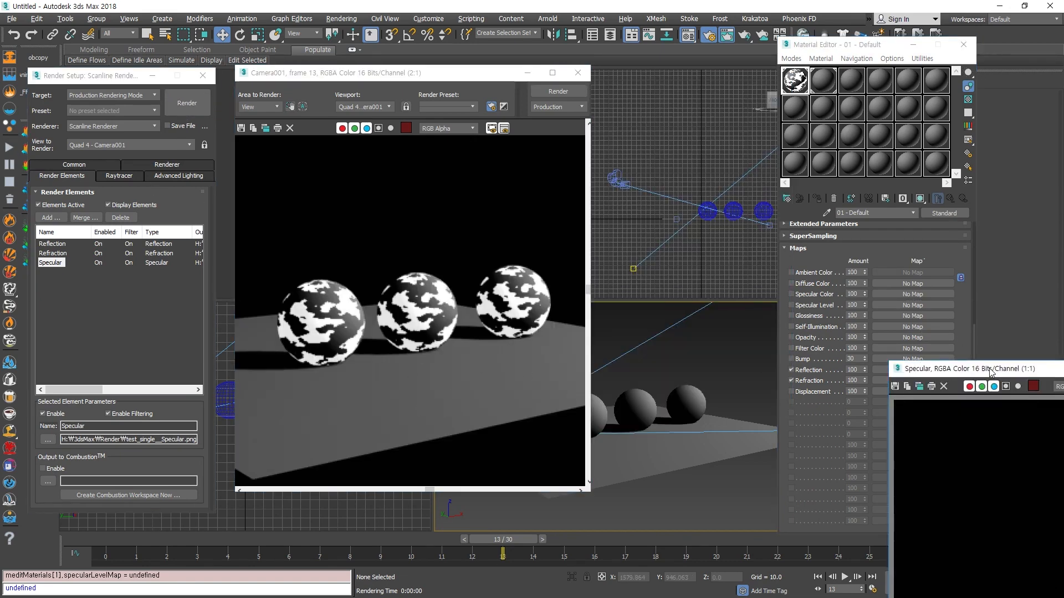
{"action": "left_click_drag", "start_coordinate": [992, 373], "coordinate": [491, 148]}
{"action": "left_click_drag", "start_coordinate": [967, 370], "coordinate": [425, 128]}
{"action": "left_click_drag", "start_coordinate": [996, 371], "coordinate": [444, 92]}
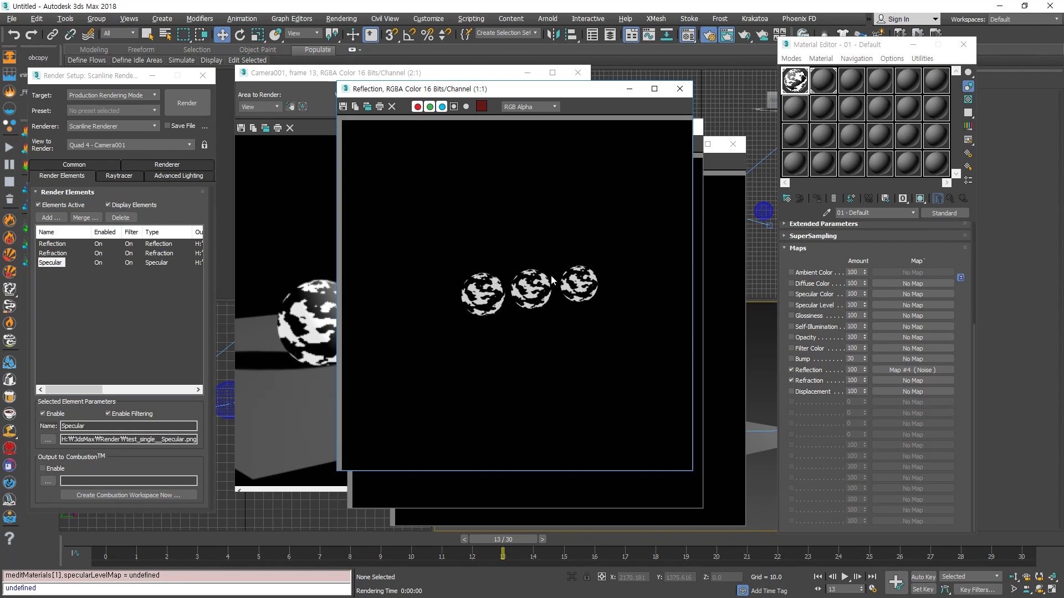
{"action": "left_click", "coordinate": [679, 88]}
{"action": "left_click", "coordinate": [696, 126]}
{"action": "left_click", "coordinate": [732, 145]}
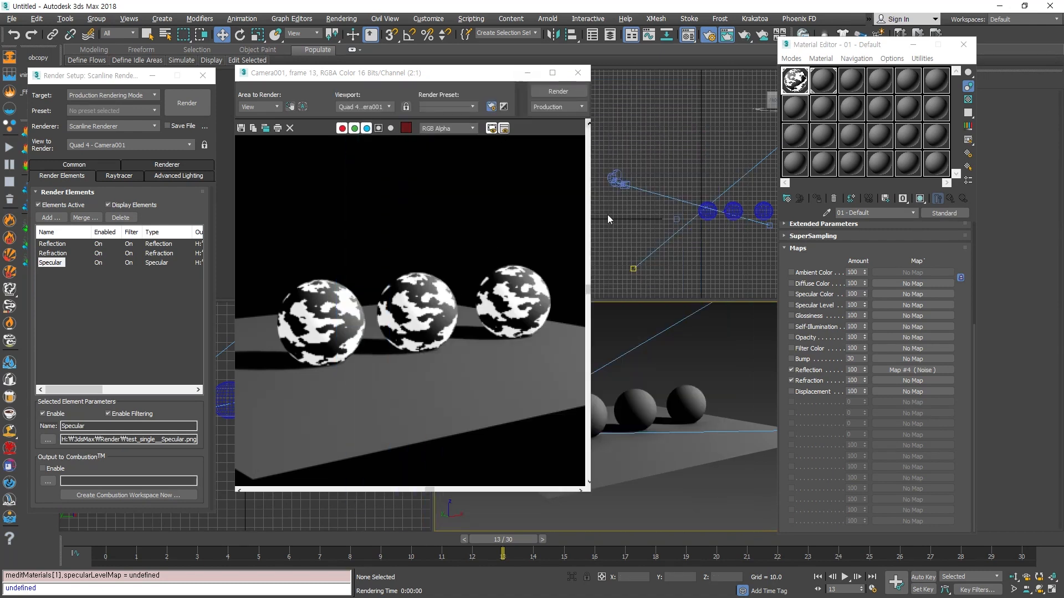
{"action": "left_click", "coordinate": [576, 76]}
- Create a box on the ground plane in the Top view, on the camera side of the spheres
{"action": "left_click", "coordinate": [387, 203]}
{"action": "key", "text": "alt+w"}
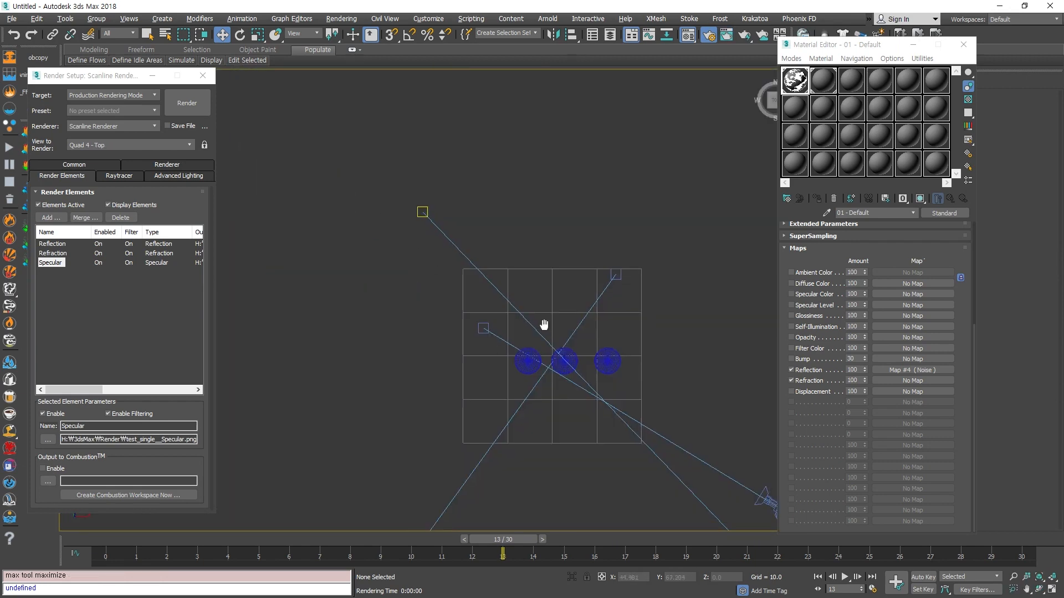
{"action": "left_click_drag", "start_coordinate": [834, 45], "coordinate": [705, 32]}
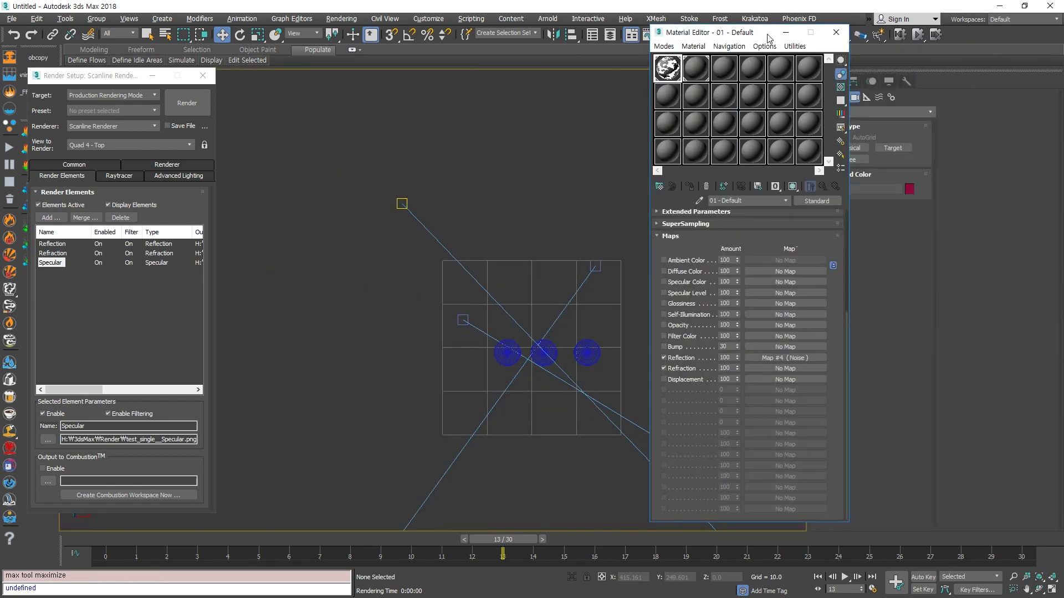
{"action": "left_click_drag", "start_coordinate": [769, 39], "coordinate": [769, 220]}
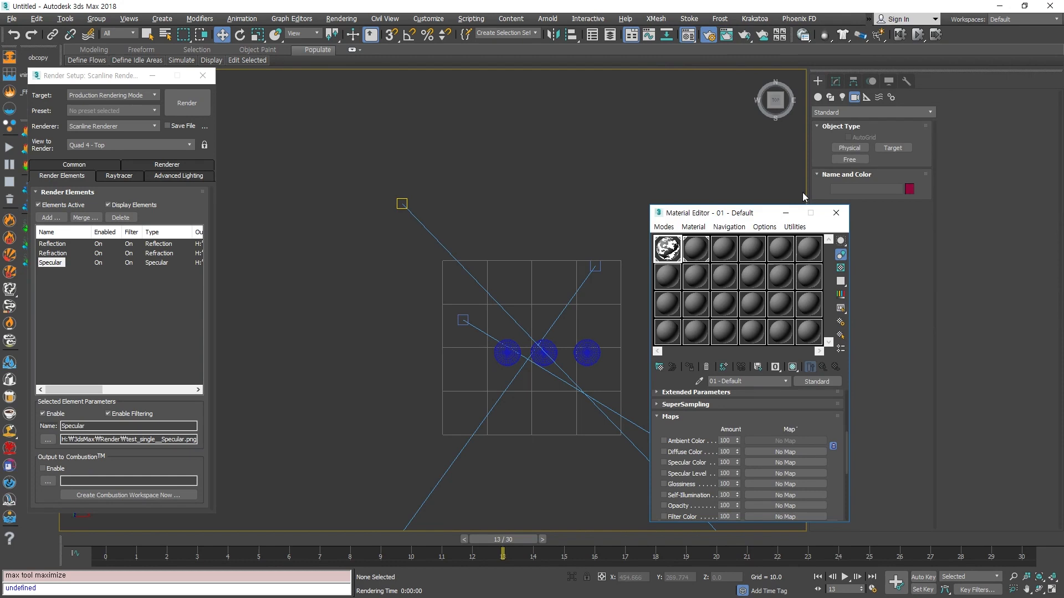
{"action": "left_click", "coordinate": [817, 97]}
{"action": "left_click", "coordinate": [849, 148]}
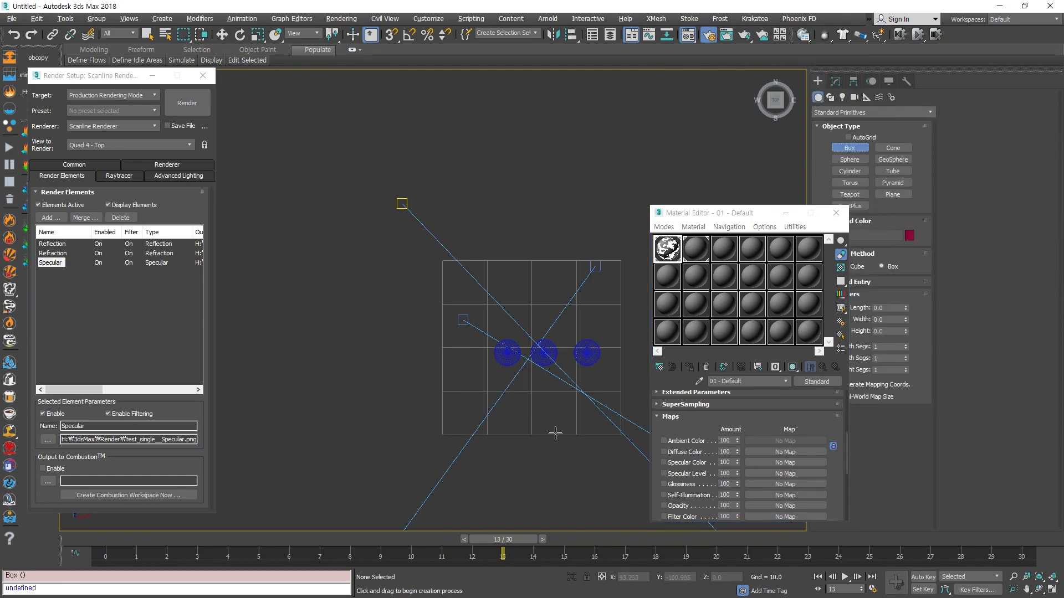
{"action": "left_click_drag", "start_coordinate": [540, 386], "coordinate": [594, 409]}
{"action": "left_click", "coordinate": [596, 376]}
{"action": "key", "text": "w"}
{"action": "key", "text": "alt+w"}
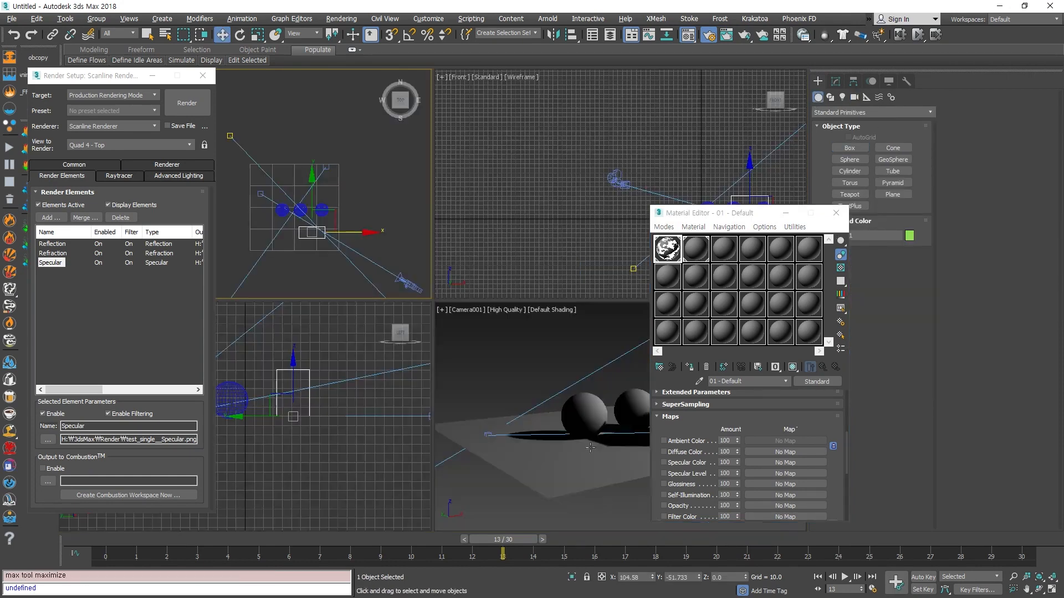
- Move the box in front of the third sphere, to about X 72.5, Y -93.4, and deselect it
{"action": "left_click_drag", "start_coordinate": [709, 214], "coordinate": [305, 59]}
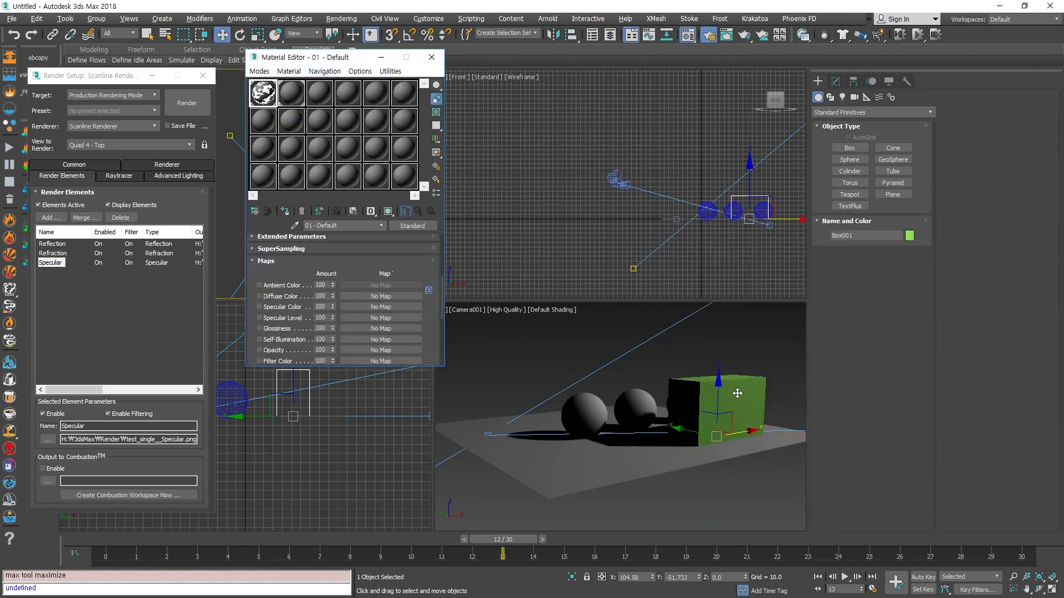
{"action": "left_click", "coordinate": [722, 433]}
{"action": "left_click_drag", "start_coordinate": [722, 432], "coordinate": [639, 391]}
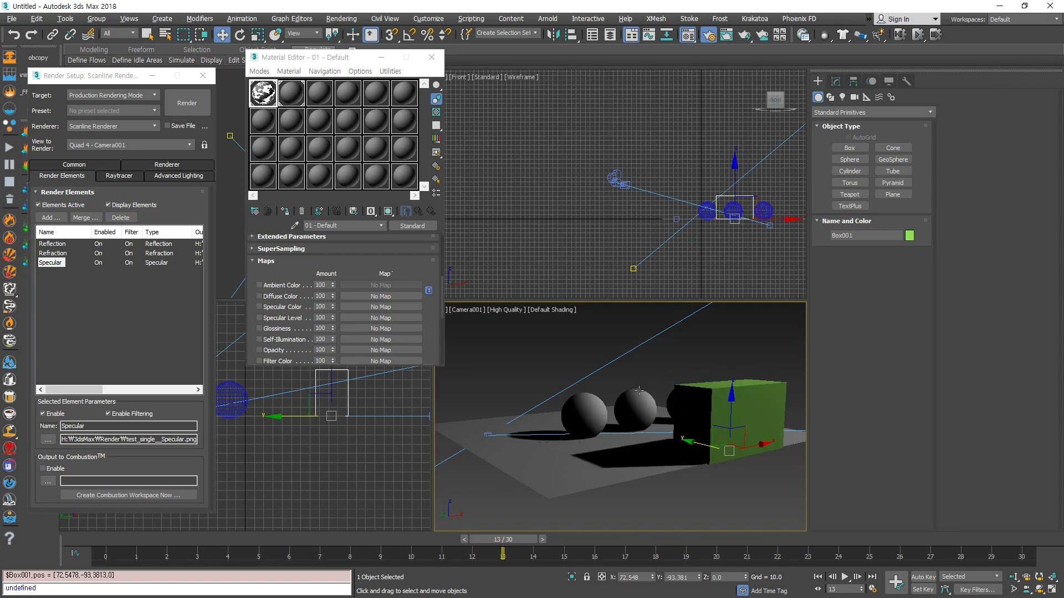
{"action": "left_click", "coordinate": [600, 334]}
- Render the scene with the box covering the third sphere, check the Specular, Refraction and Reflection elements, and close the windows
{"action": "left_click", "coordinate": [187, 103]}
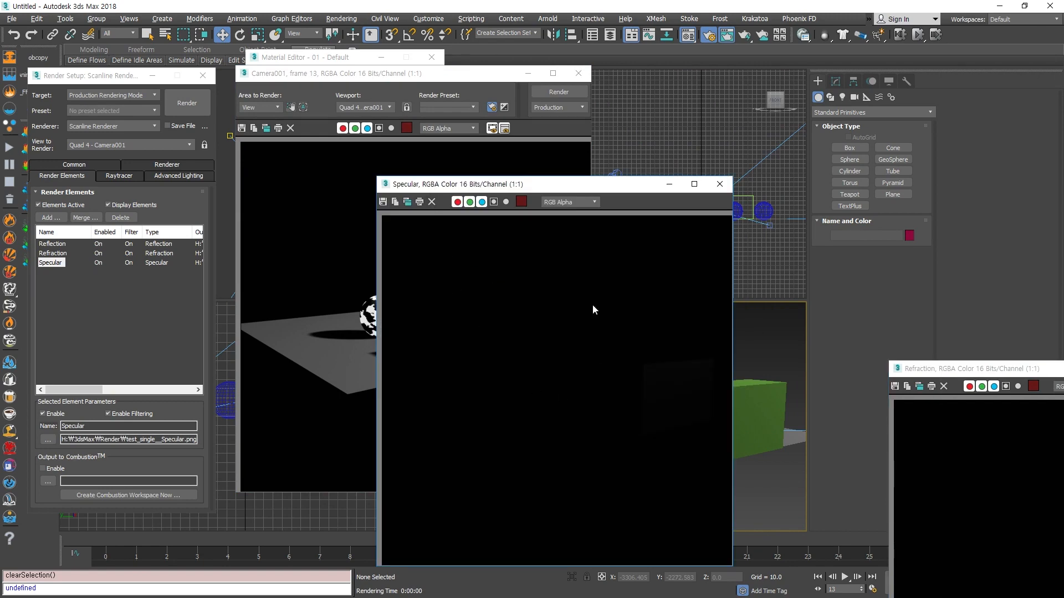
{"action": "left_click_drag", "start_coordinate": [935, 370], "coordinate": [370, 72]}
{"action": "left_click", "coordinate": [666, 71]}
{"action": "left_click_drag", "start_coordinate": [929, 371], "coordinate": [257, 84]}
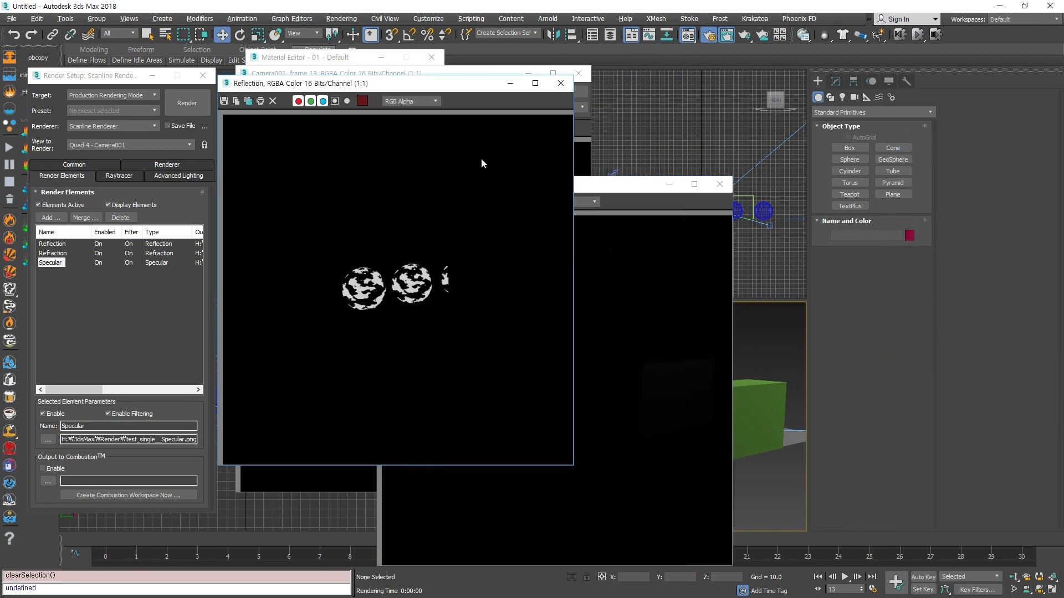
{"action": "left_click", "coordinate": [559, 85]}
{"action": "left_click", "coordinate": [578, 73]}
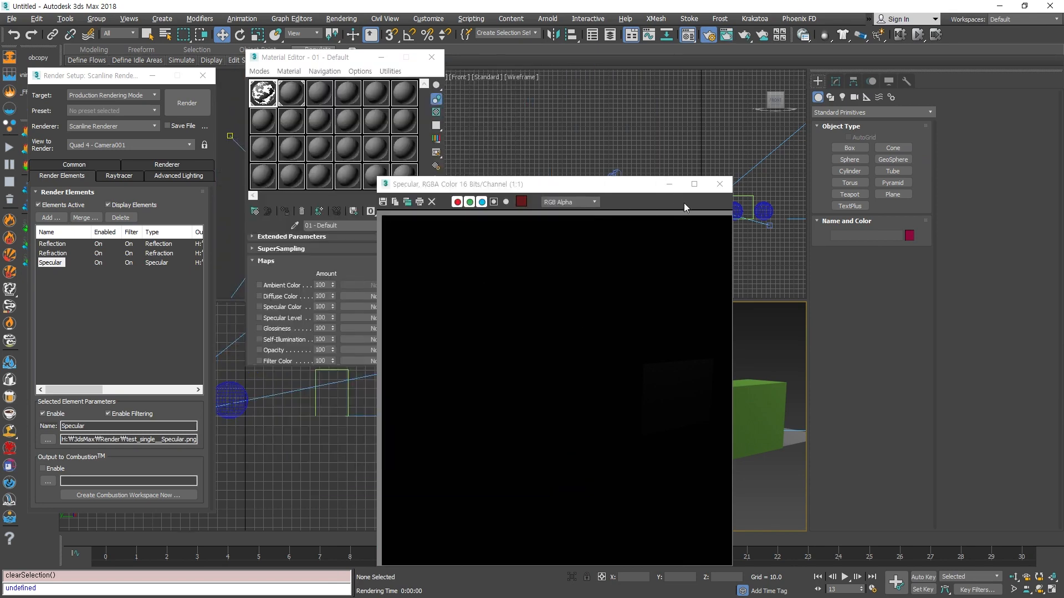
{"action": "left_click", "coordinate": [720, 184]}
- Move the green box behind the first sphere, to about X -1.8, Y 33.5
{"action": "left_click", "coordinate": [742, 426]}
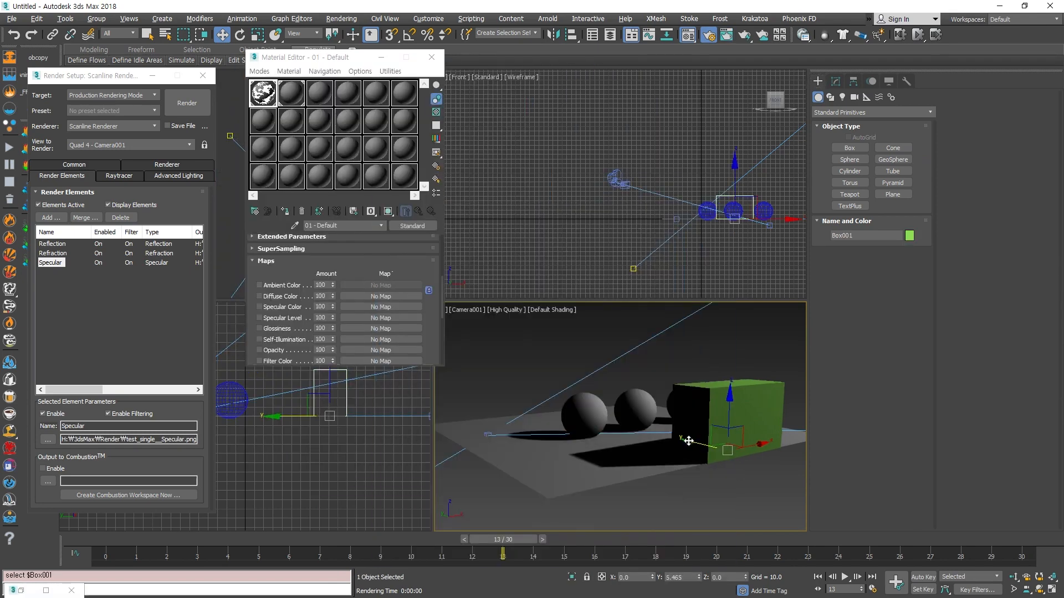
{"action": "left_click_drag", "start_coordinate": [689, 441], "coordinate": [591, 430]}
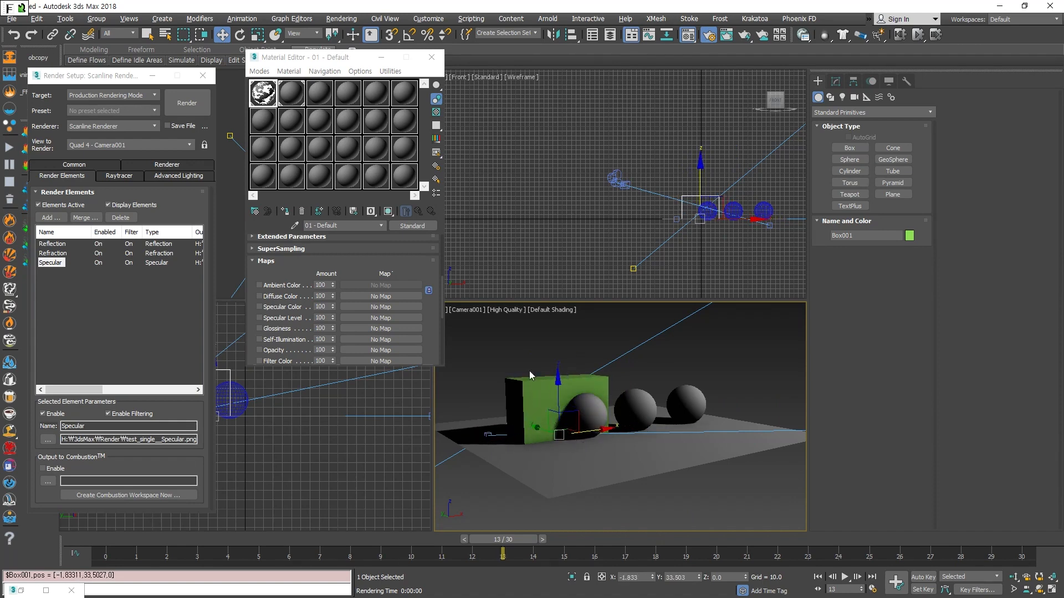
- Try turning the green box about 46 degrees around its vertical axis and placing it in front of the third sphere, near X 97.2, Y -55.0
{"action": "left_click", "coordinate": [531, 386]}
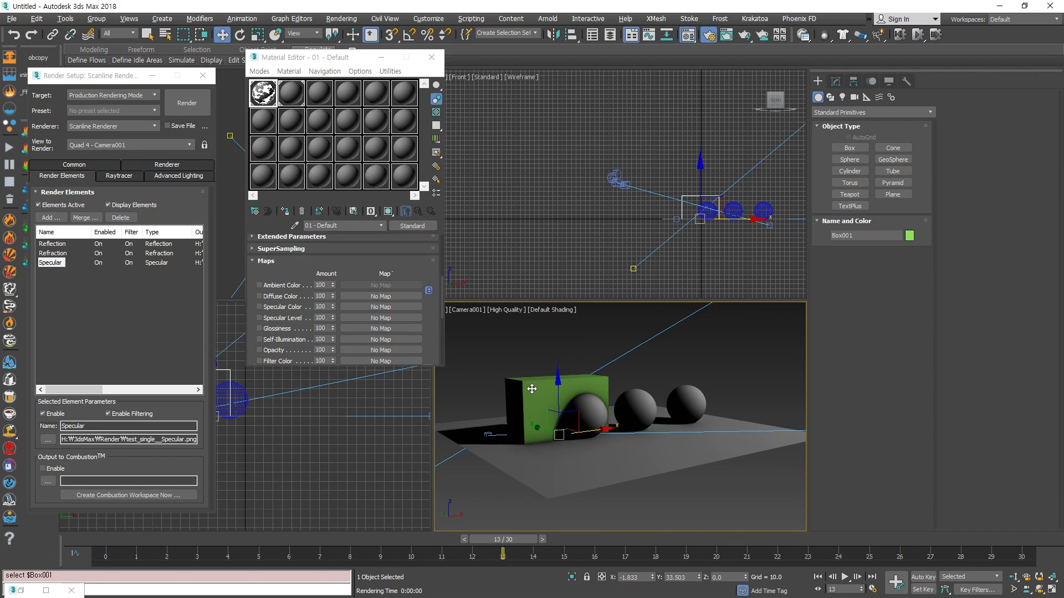
{"action": "key", "text": "e"}
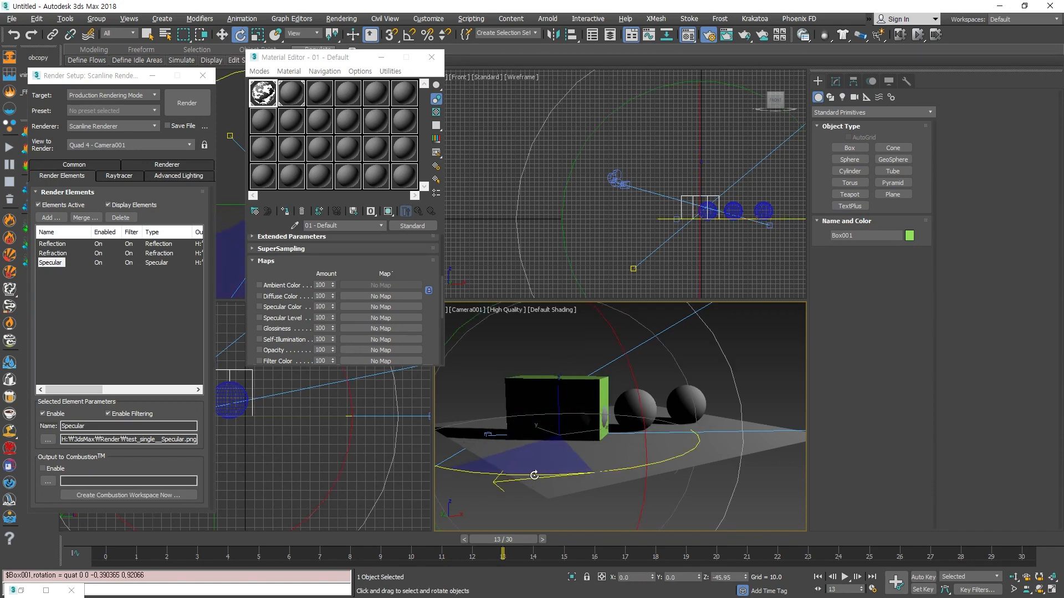
{"action": "key", "text": "w"}
{"action": "left_click_drag", "start_coordinate": [574, 431], "coordinate": [693, 435]}
{"action": "key", "text": "ctrl+z"}
{"action": "key", "text": "ctrl+z"}
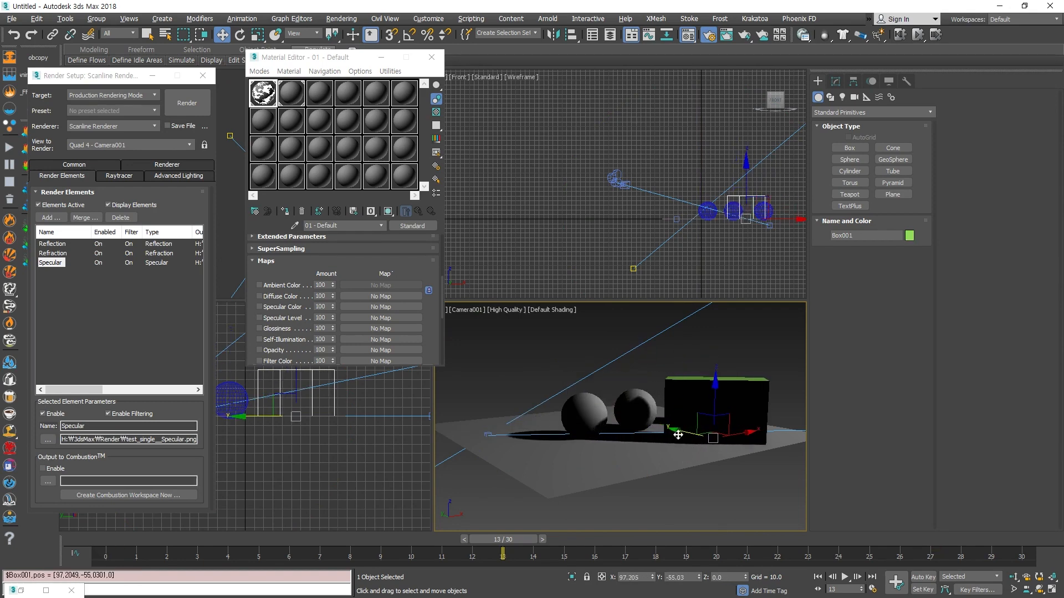
- Try the box farther toward the camera with its long side facing it, sliding it along in front of the first two spheres
{"action": "left_click_drag", "start_coordinate": [718, 437], "coordinate": [662, 518]}
{"action": "key", "text": "e"}
{"action": "key", "text": "w"}
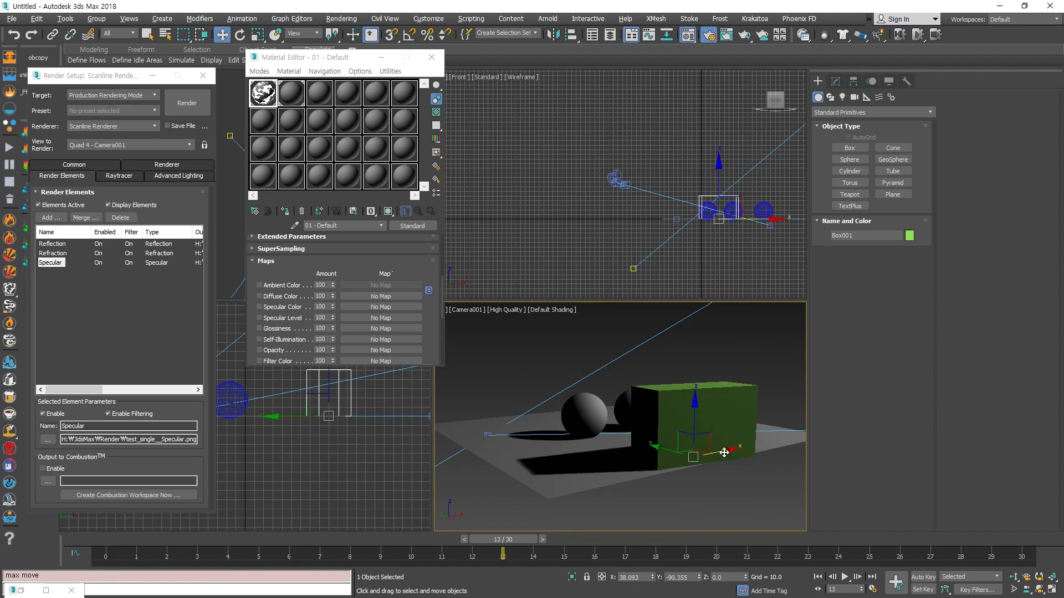
{"action": "left_click_drag", "start_coordinate": [724, 453], "coordinate": [637, 477]}
- Rotate the box so its short side faces the spheres, place it beside the first sphere at about X -52.6, Y 6.7, and deselect it
{"action": "key", "text": "e"}
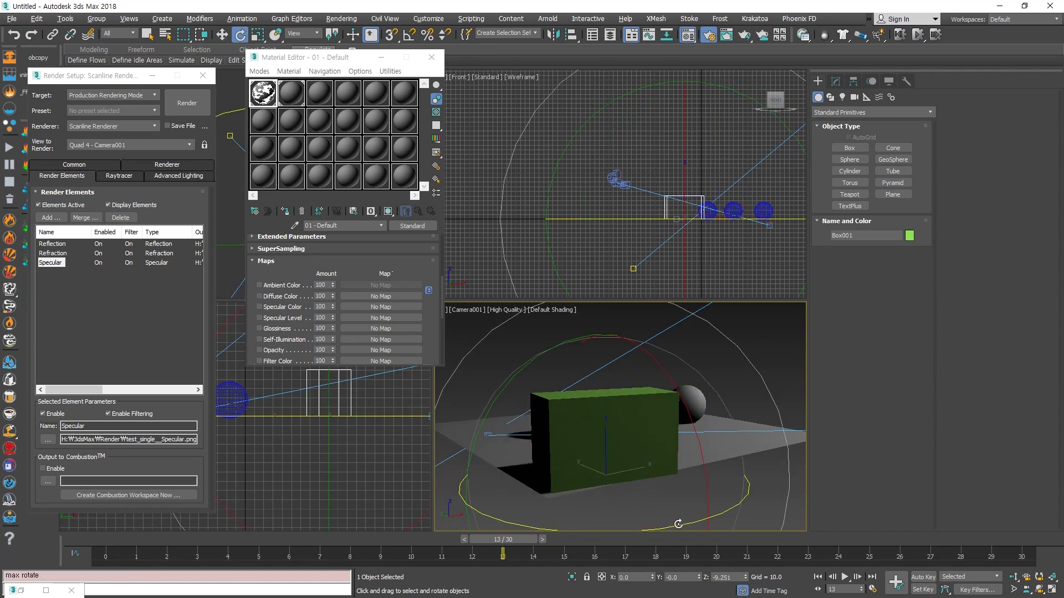
{"action": "left_click_drag", "start_coordinate": [678, 524], "coordinate": [643, 487]}
{"action": "key", "text": "w"}
{"action": "left_click_drag", "start_coordinate": [582, 466], "coordinate": [518, 450]}
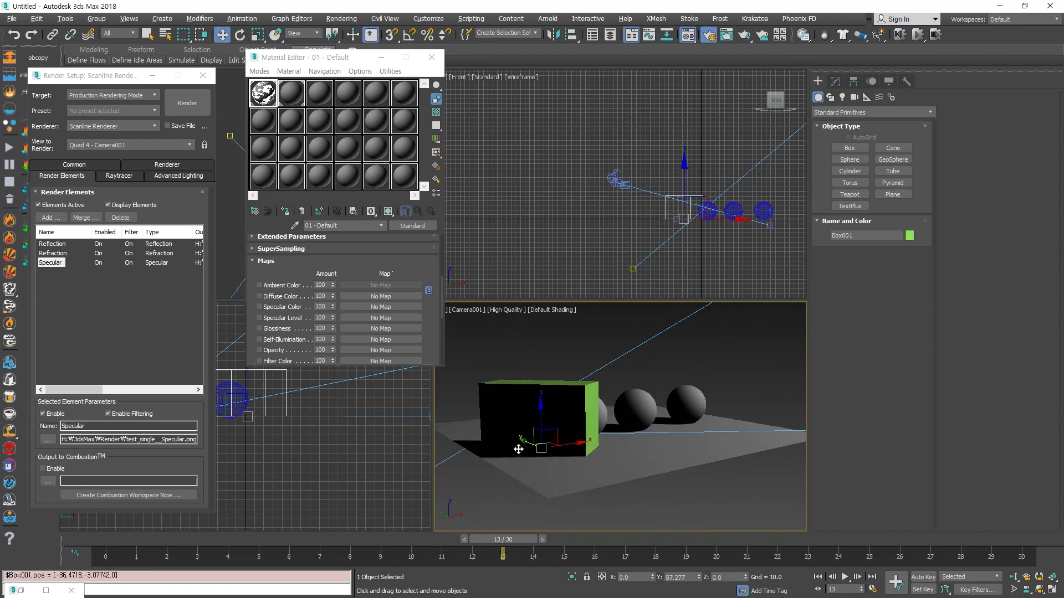
{"action": "key", "text": "e"}
{"action": "left_click_drag", "start_coordinate": [571, 493], "coordinate": [558, 496]}
{"action": "key", "text": "w"}
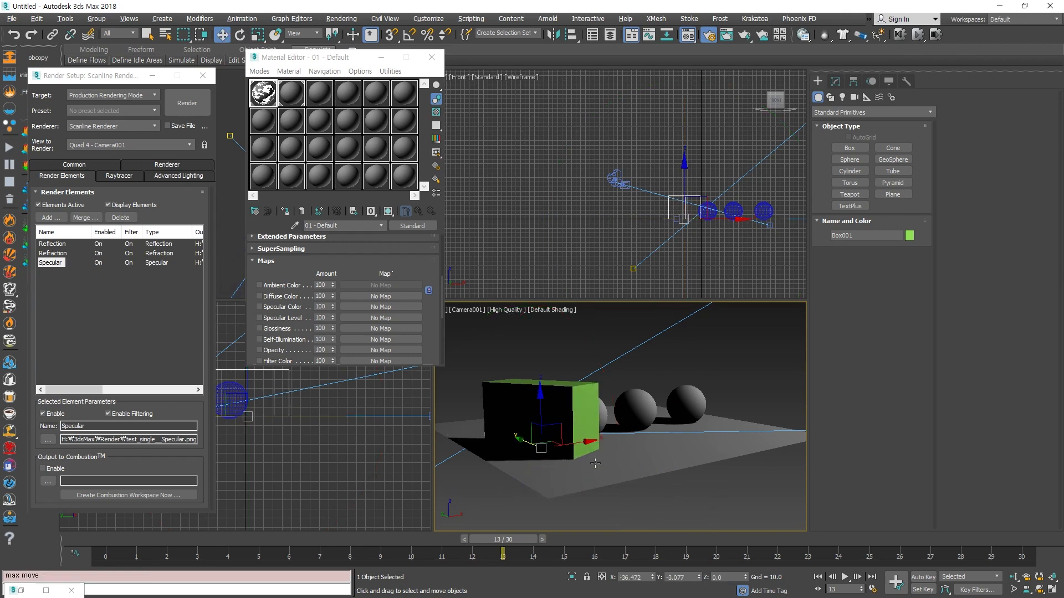
{"action": "left_click_drag", "start_coordinate": [583, 445], "coordinate": [495, 438]}
{"action": "left_click", "coordinate": [713, 376]}
- Render the scene with the box partly covering the first sphere, check the Specular, Refraction and Reflection elements, and set the main render window aside
{"action": "left_click", "coordinate": [189, 105]}
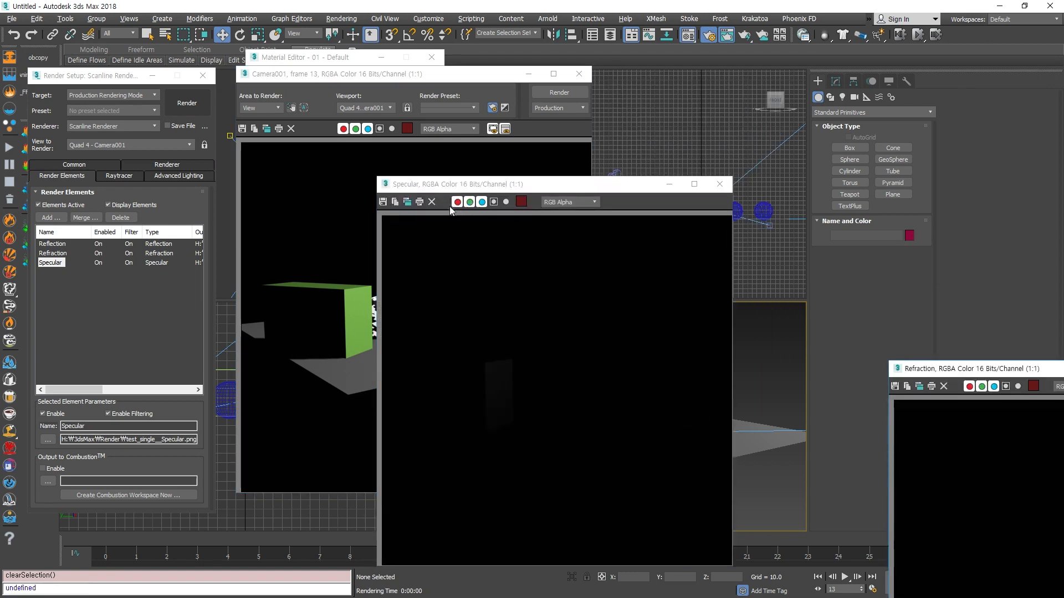
{"action": "left_click", "coordinate": [720, 184]}
{"action": "left_click_drag", "start_coordinate": [949, 367], "coordinate": [545, 115]}
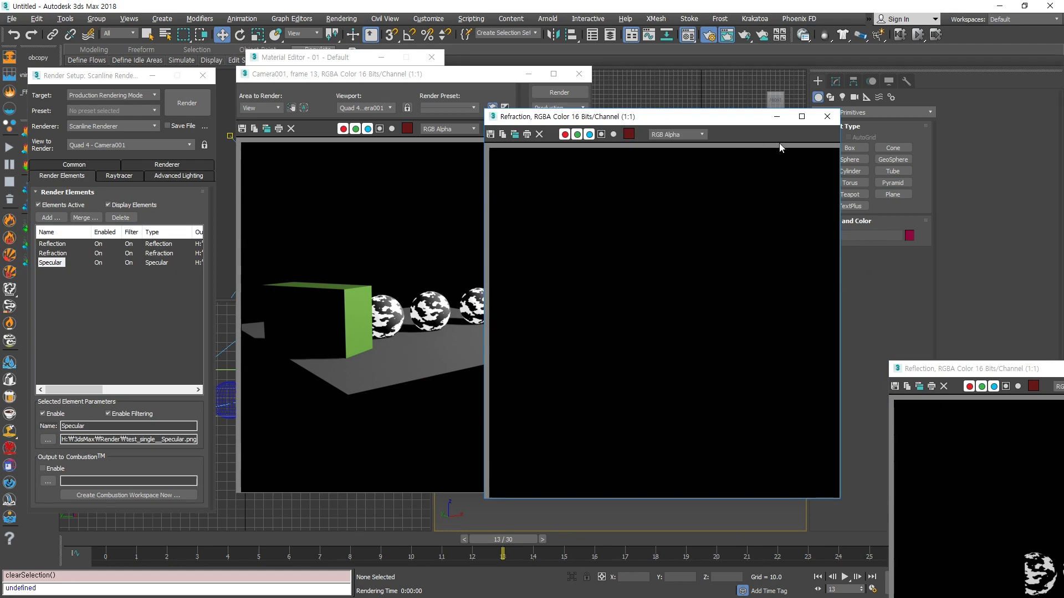
{"action": "left_click", "coordinate": [828, 116]}
{"action": "left_click_drag", "start_coordinate": [949, 368], "coordinate": [653, 74]}
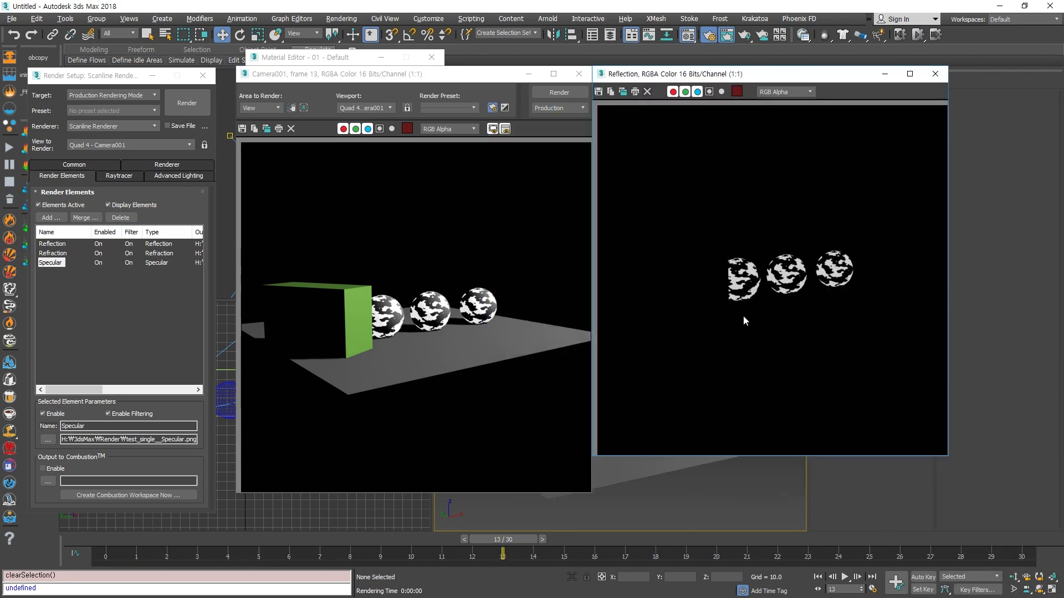
{"action": "left_click", "coordinate": [935, 75]}
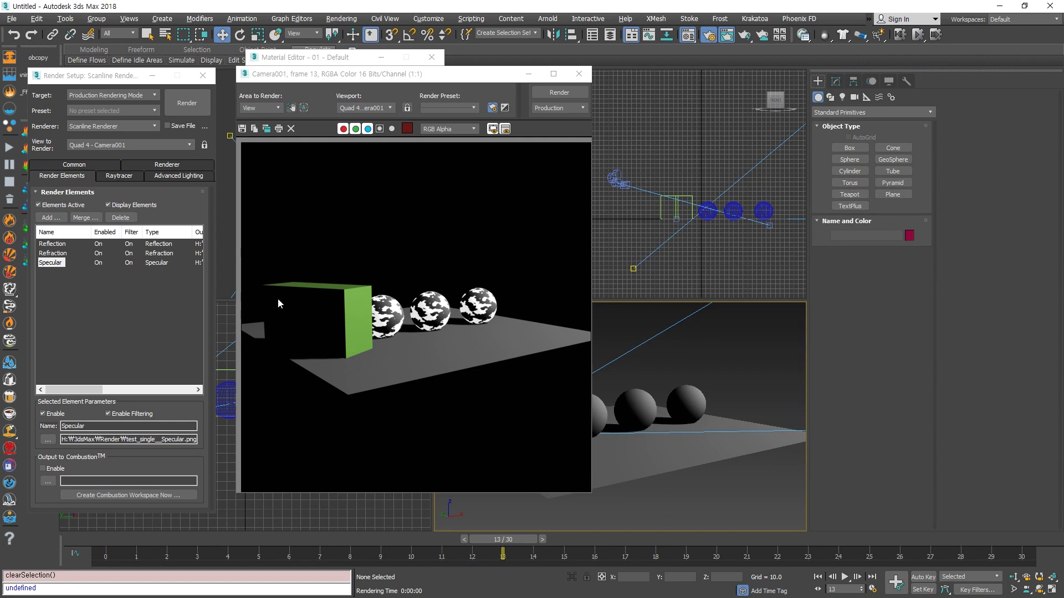
{"action": "left_click_drag", "start_coordinate": [442, 78], "coordinate": [322, 76]}
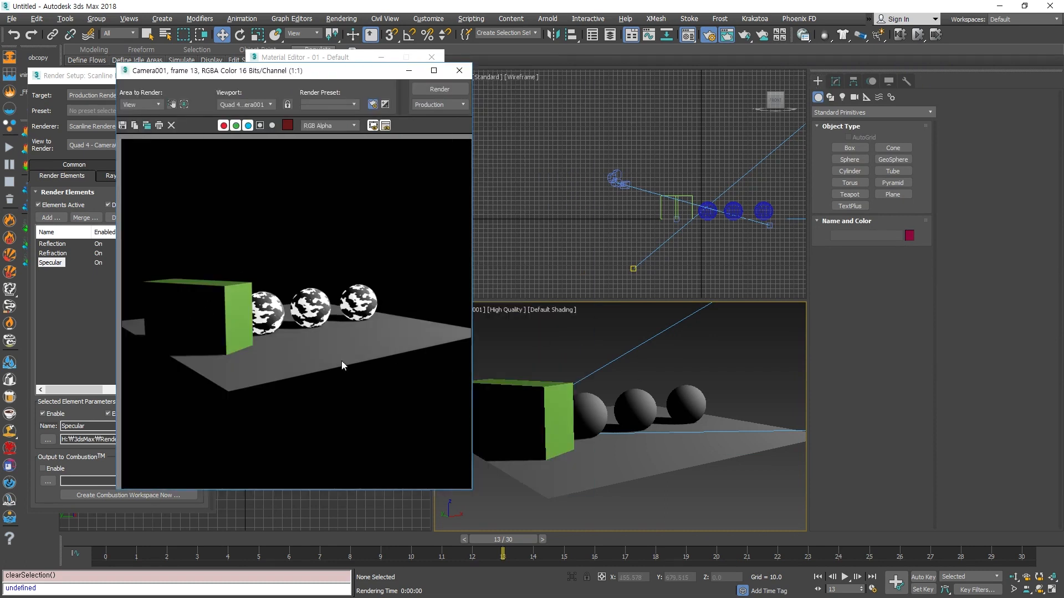
{"action": "left_click", "coordinate": [657, 355]}
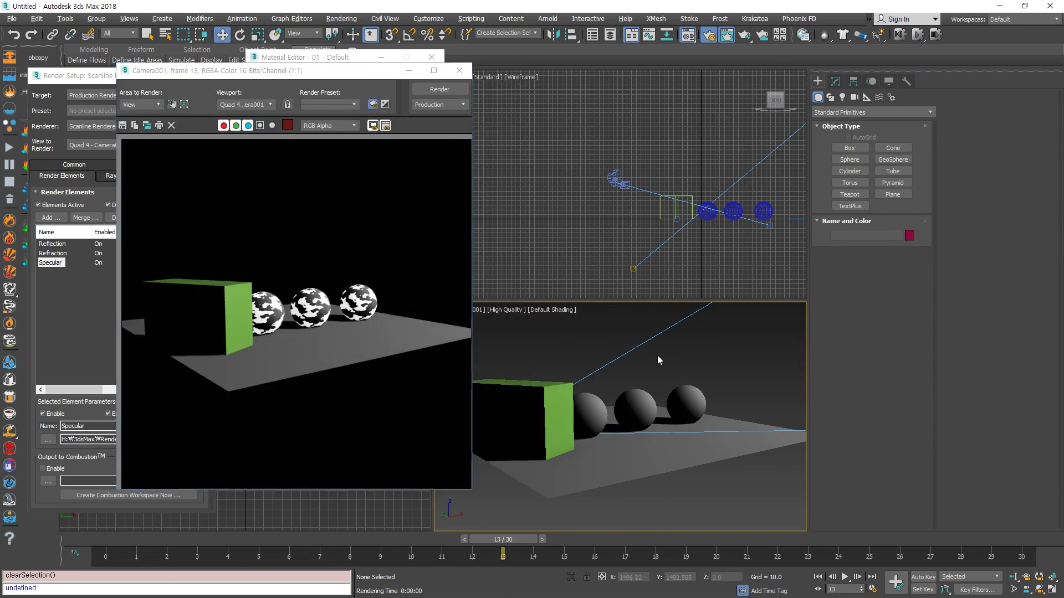
{"action": "left_click_drag", "start_coordinate": [272, 63], "coordinate": [598, 102]}
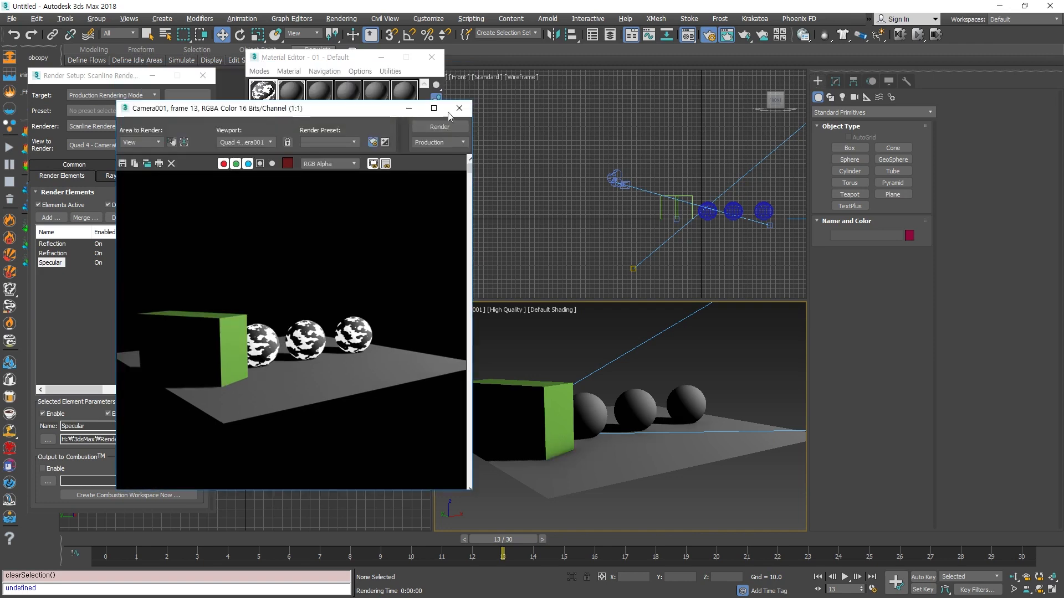
{"action": "left_click_drag", "start_coordinate": [269, 105], "coordinate": [812, 102]}
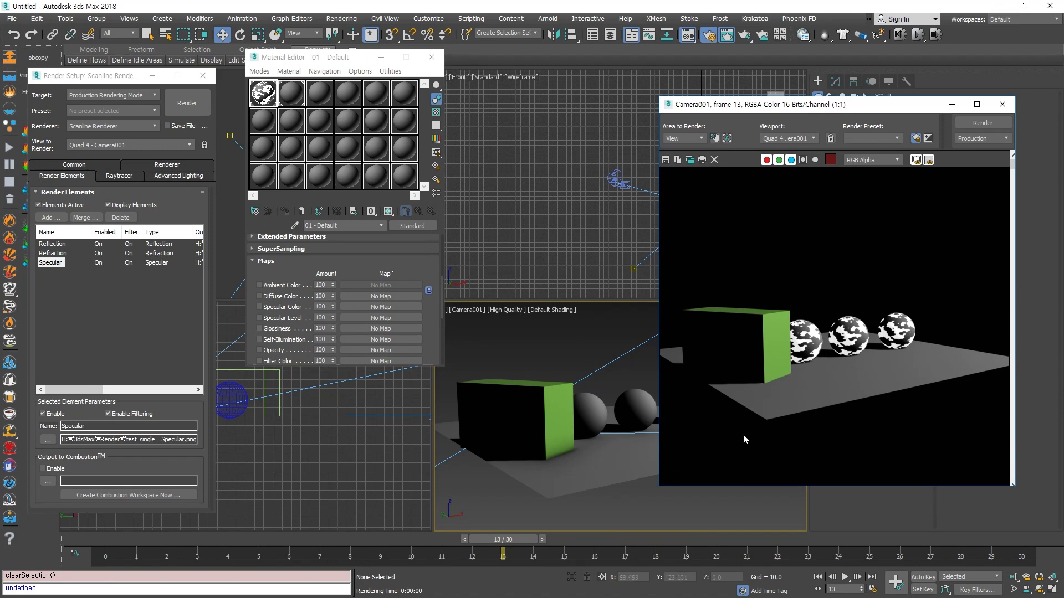
- In the maximized Top view, move the box away from the spheres to about X -161.5, Y -36.3
{"action": "left_click", "coordinate": [536, 407]}
{"action": "right_click", "coordinate": [579, 211]}
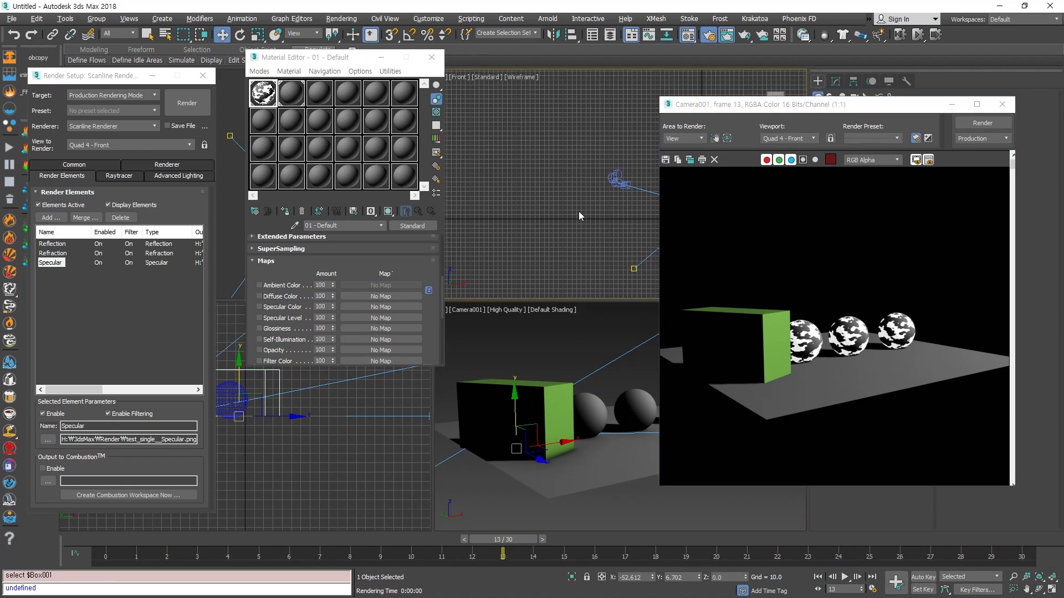
{"action": "key", "text": "alt+w"}
{"action": "key", "text": "alt+w"}
{"action": "left_click_drag", "start_coordinate": [316, 53], "coordinate": [672, 34]}
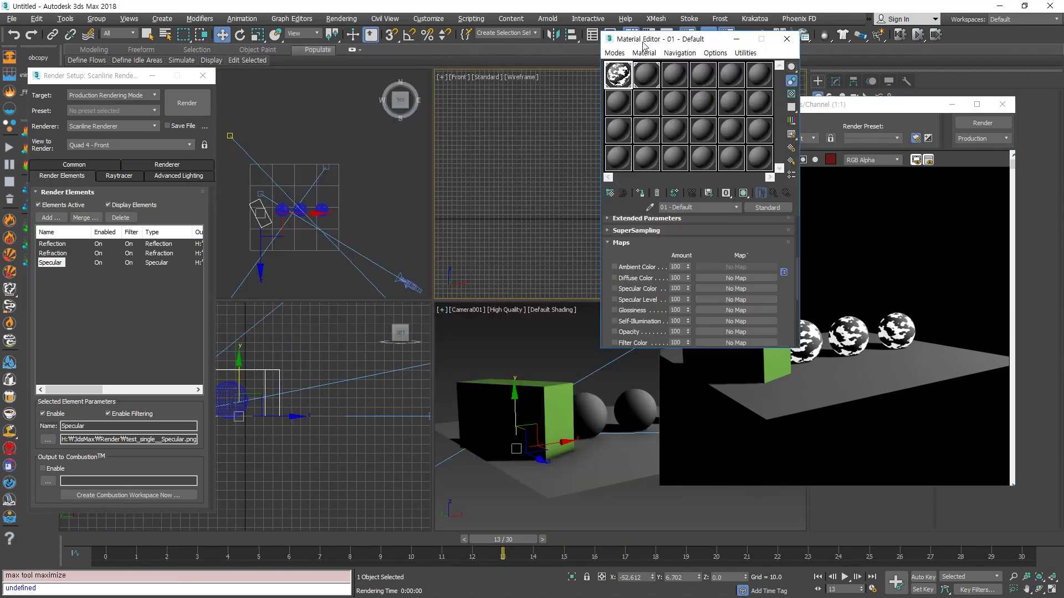
{"action": "right_click", "coordinate": [382, 198]}
{"action": "key", "text": "alt+w"}
{"action": "scroll", "coordinate": [550, 412], "scroll_direction": "up", "scroll_amount": 4}
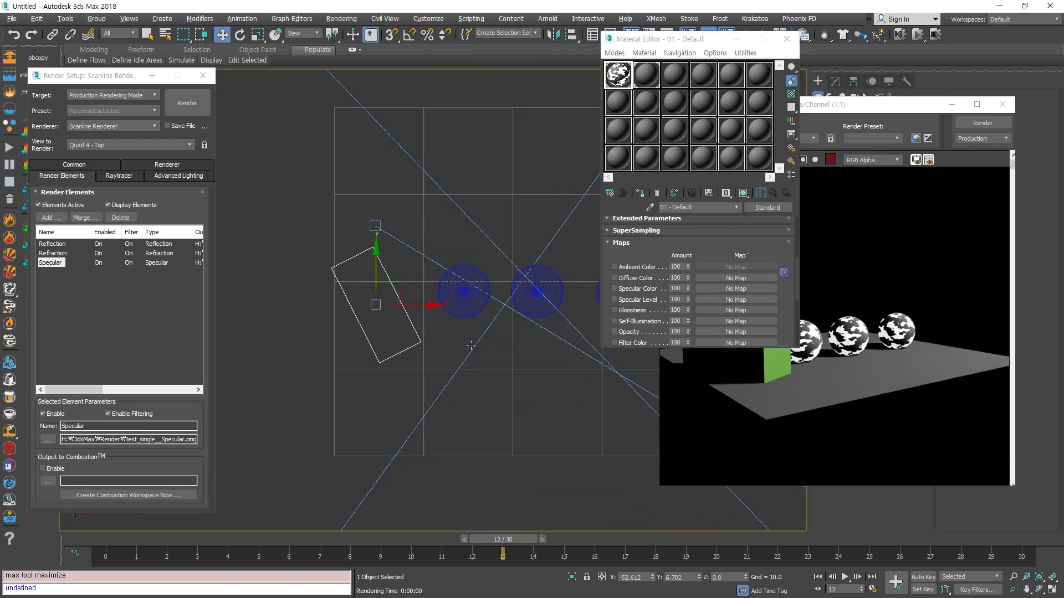
{"action": "left_click_drag", "start_coordinate": [410, 282], "coordinate": [403, 383]}
{"action": "scroll", "coordinate": [536, 432], "scroll_direction": "down", "scroll_amount": 4}
- Extend the Material Editor to show the Reflection and Refraction map slots, and open a magnified preview of the first material
{"action": "left_click_drag", "start_coordinate": [741, 280], "coordinate": [716, 190]}
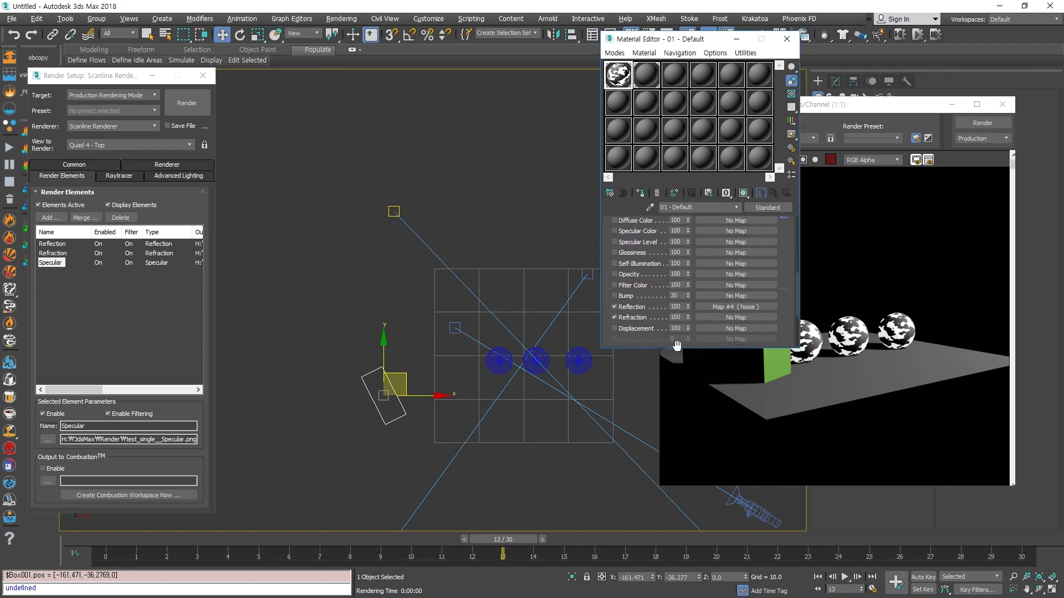
{"action": "left_click_drag", "start_coordinate": [650, 351], "coordinate": [652, 441]}
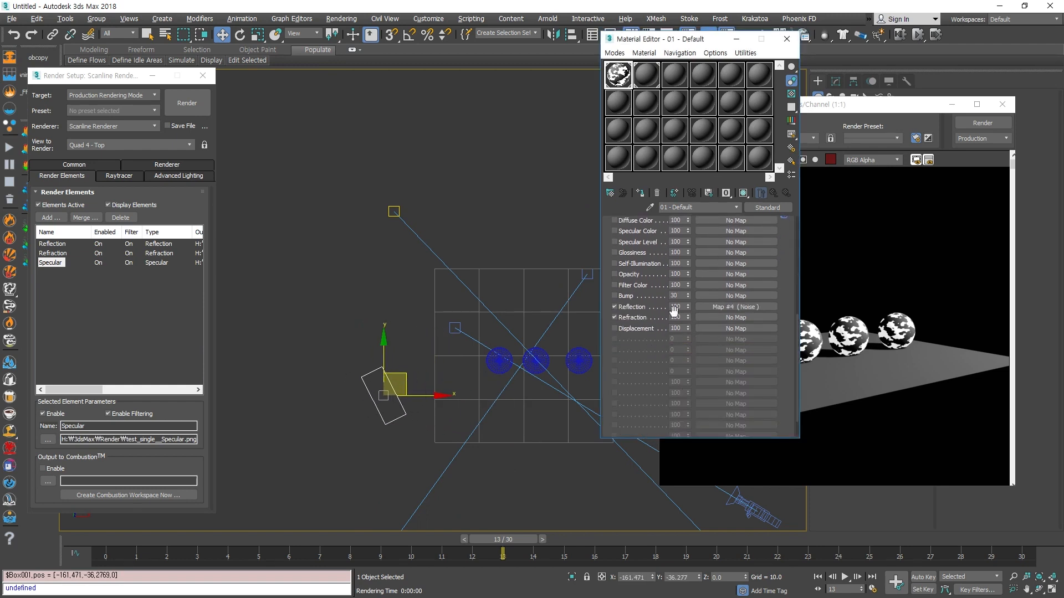
{"action": "left_click_drag", "start_coordinate": [689, 316], "coordinate": [703, 193]}
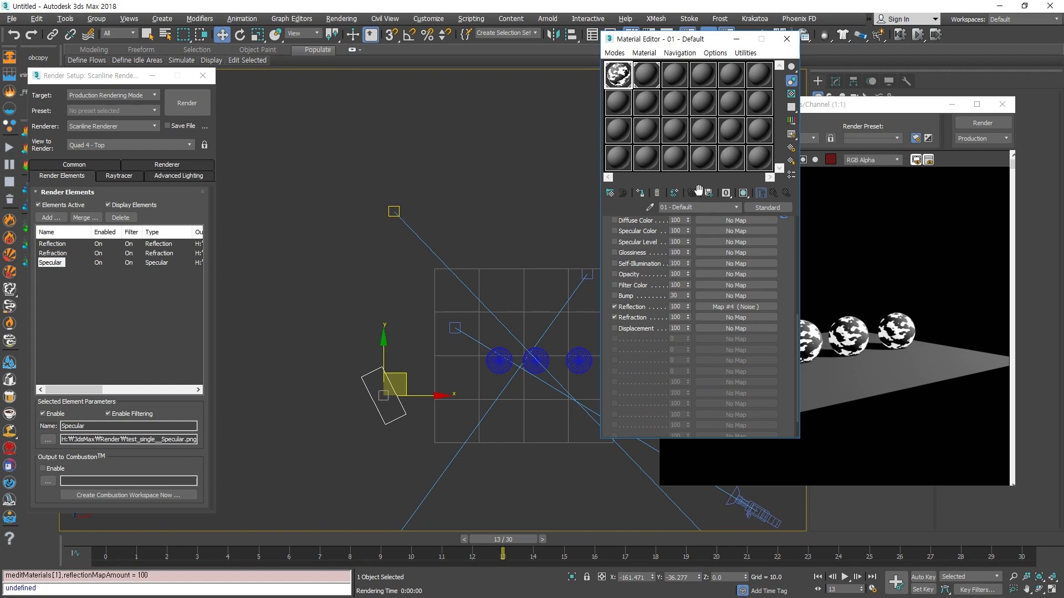
{"action": "double_click", "coordinate": [624, 75]}
{"action": "left_click_drag", "start_coordinate": [538, 145], "coordinate": [305, 66]}
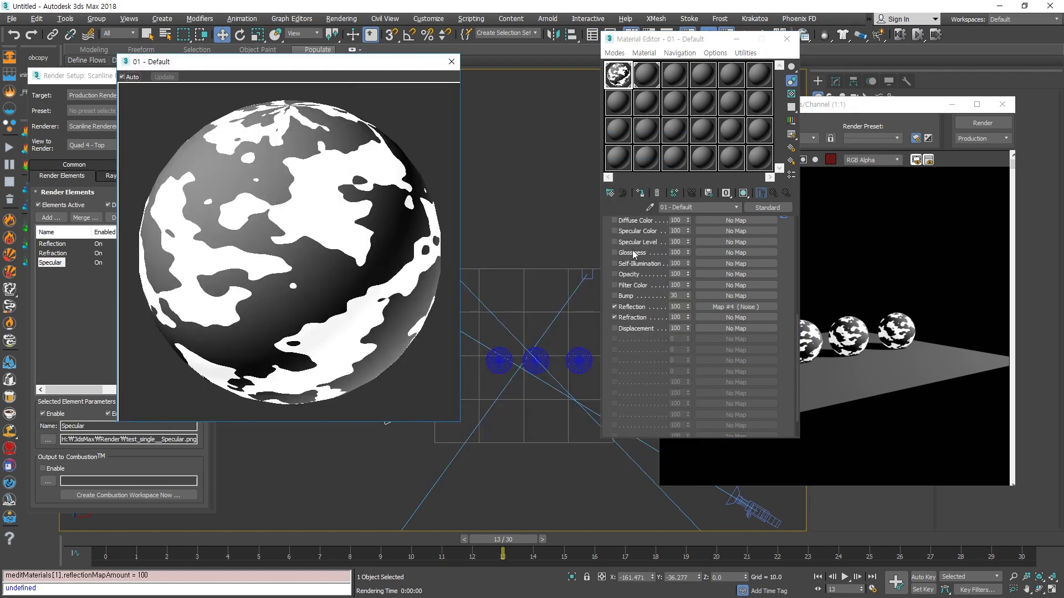
{"action": "left_click_drag", "start_coordinate": [688, 304], "coordinate": [691, 222]}
{"action": "right_click", "coordinate": [687, 307]}
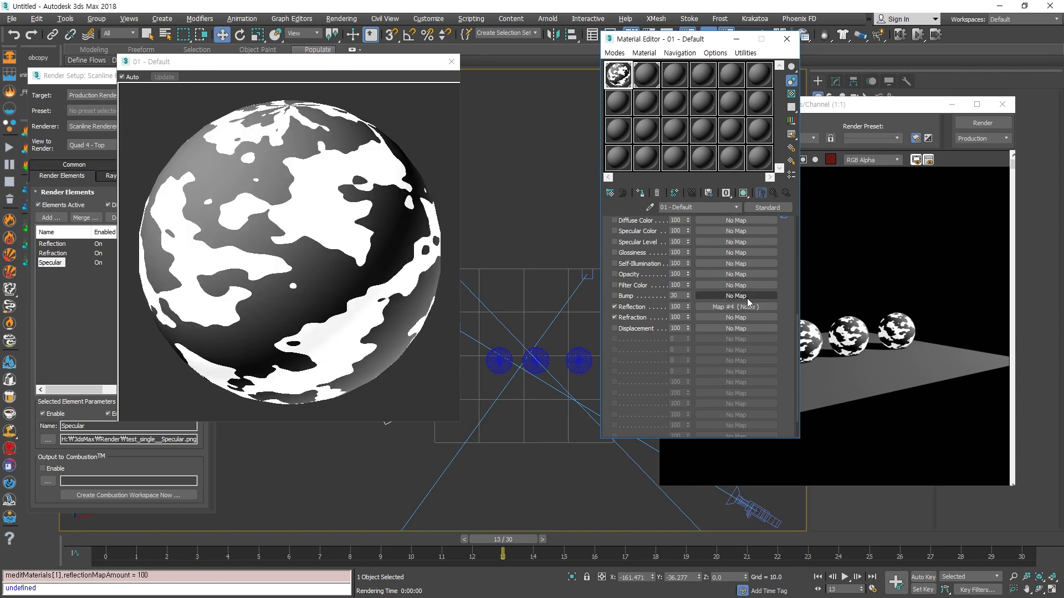
{"action": "left_click", "coordinate": [746, 299]}
{"action": "left_click", "coordinate": [536, 453]}
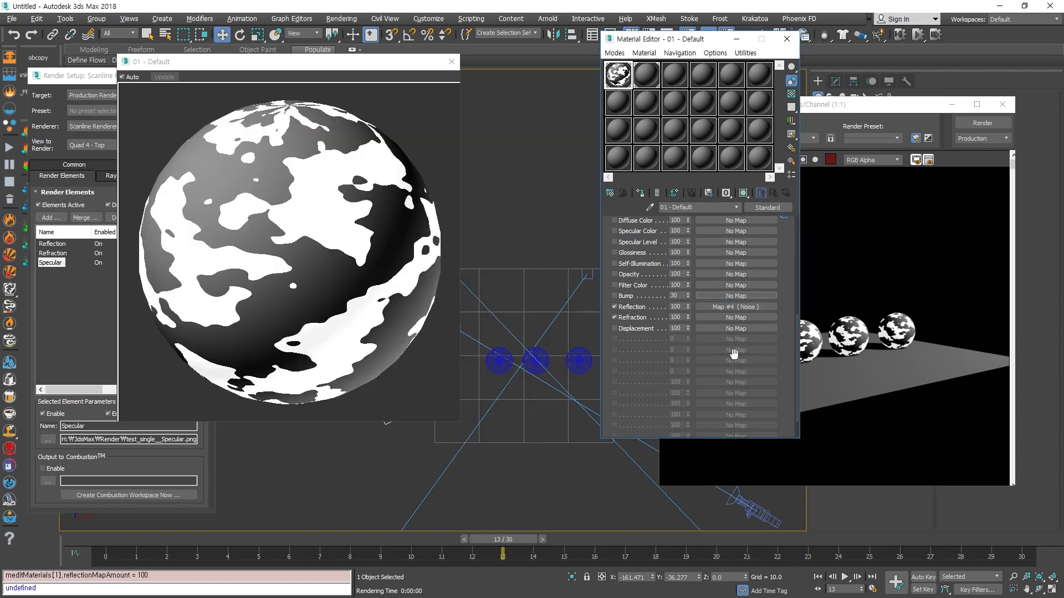
- Set the High noise threshold of the material's Reflection map to 0.686 and return to the parent material
{"action": "left_click", "coordinate": [753, 307]}
{"action": "mouse_move", "coordinate": [718, 349]}
{"action": "left_mouse_down"}
{"action": "mouse_move", "coordinate": [718, 332]}
{"action": "mouse_move", "coordinate": [719, 377]}
{"action": "mouse_move", "coordinate": [719, 345]}
{"action": "left_mouse_up"}
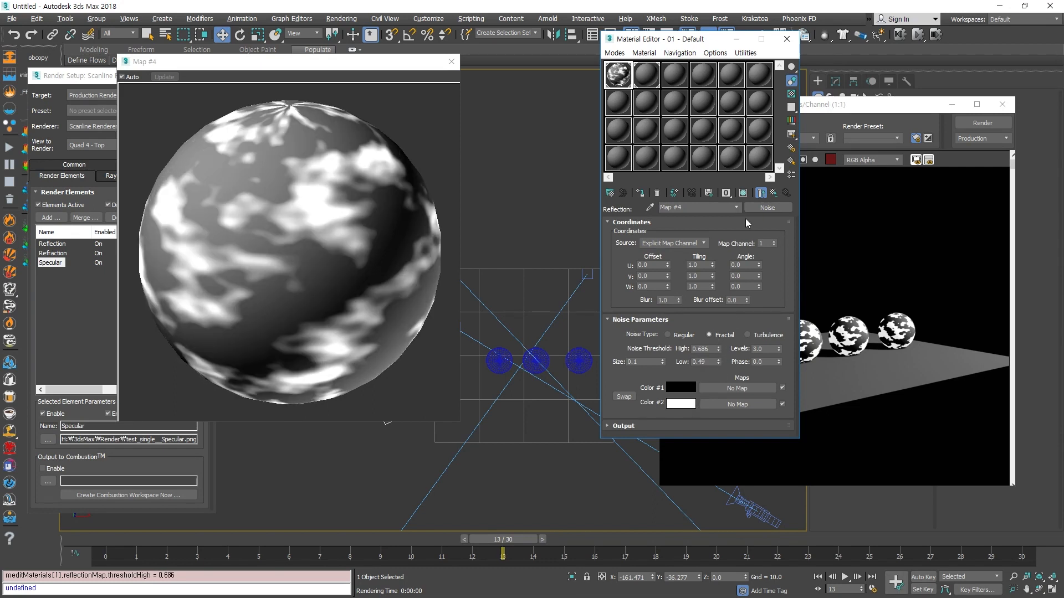
{"action": "left_click", "coordinate": [773, 193]}
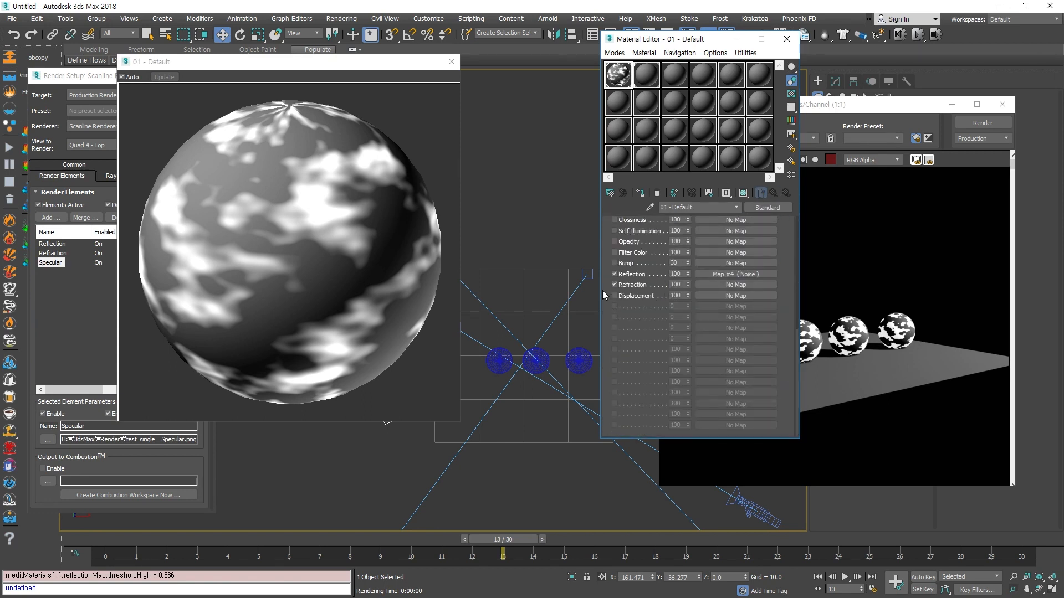
{"action": "right_click", "coordinate": [733, 276]}
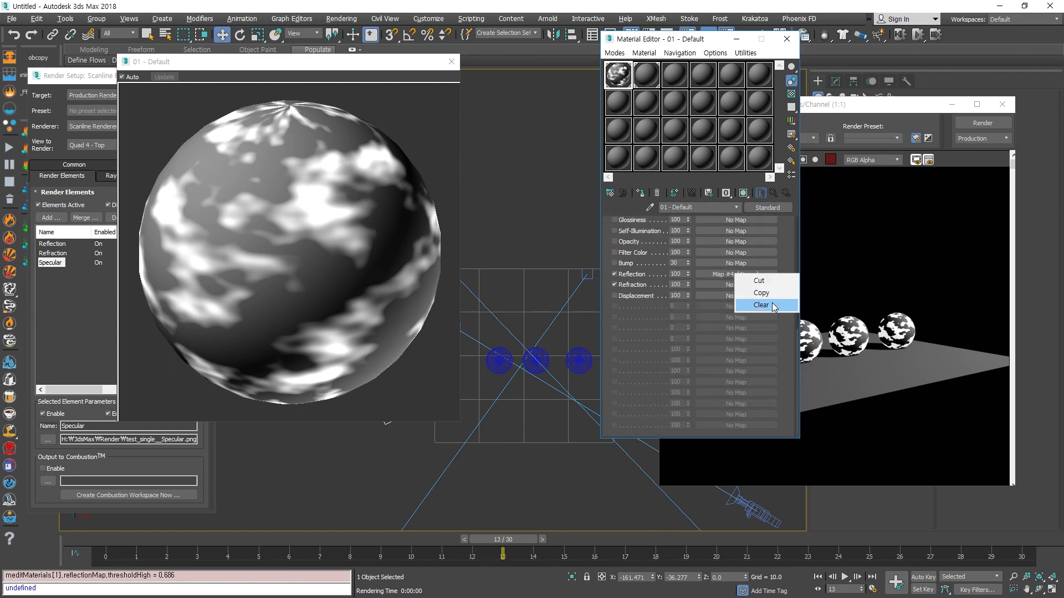
{"action": "left_click", "coordinate": [736, 285]}
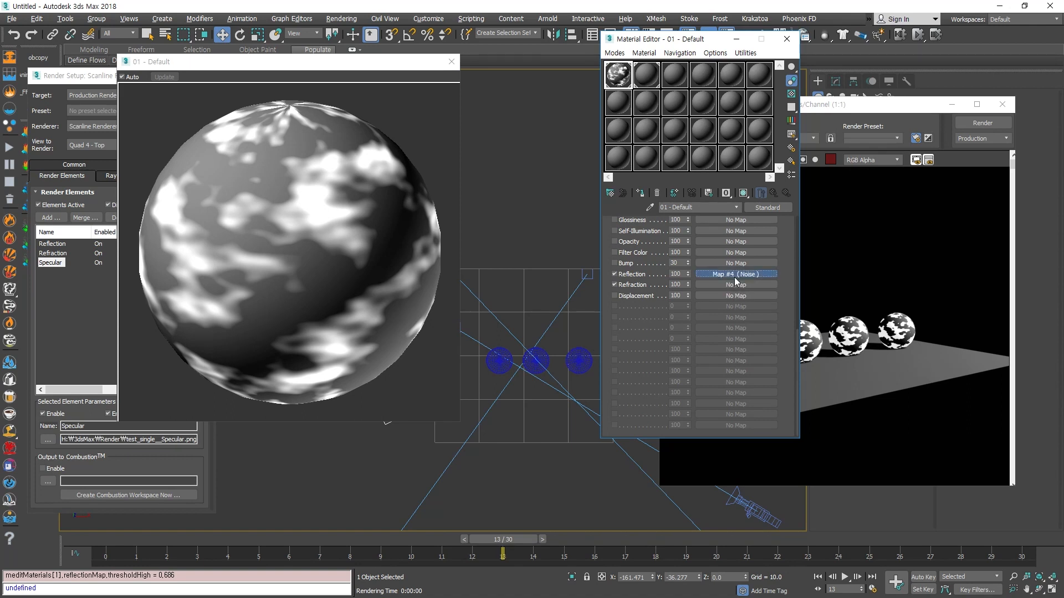
{"action": "left_click", "coordinate": [735, 275]}
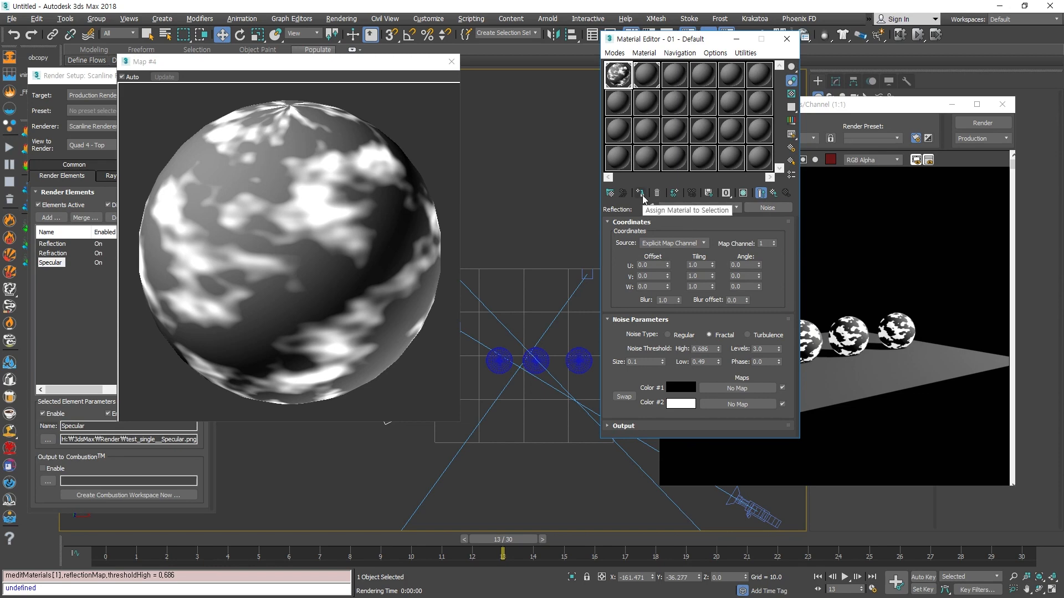
{"action": "left_click", "coordinate": [761, 193]}
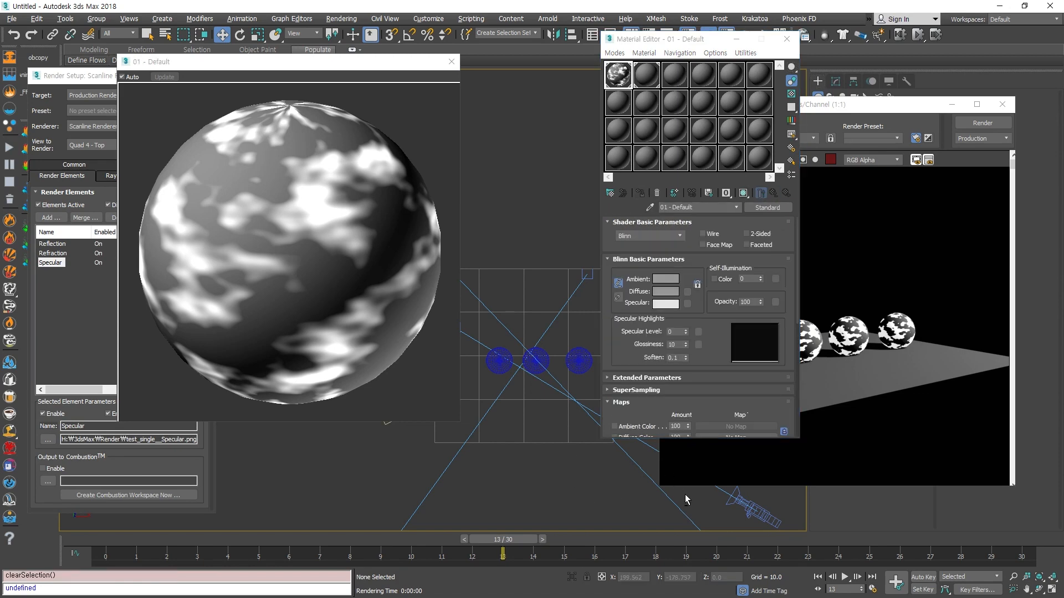
- Deselect the box, maximize the Camera001 view, move the material preview aside, and render the spheres without the box in front
{"action": "key", "text": "alt+w"}
{"action": "left_click", "coordinate": [507, 484]}
{"action": "key", "text": "alt+w"}
{"action": "left_click_drag", "start_coordinate": [247, 62], "coordinate": [791, 64]}
{"action": "left_click", "coordinate": [188, 104]}
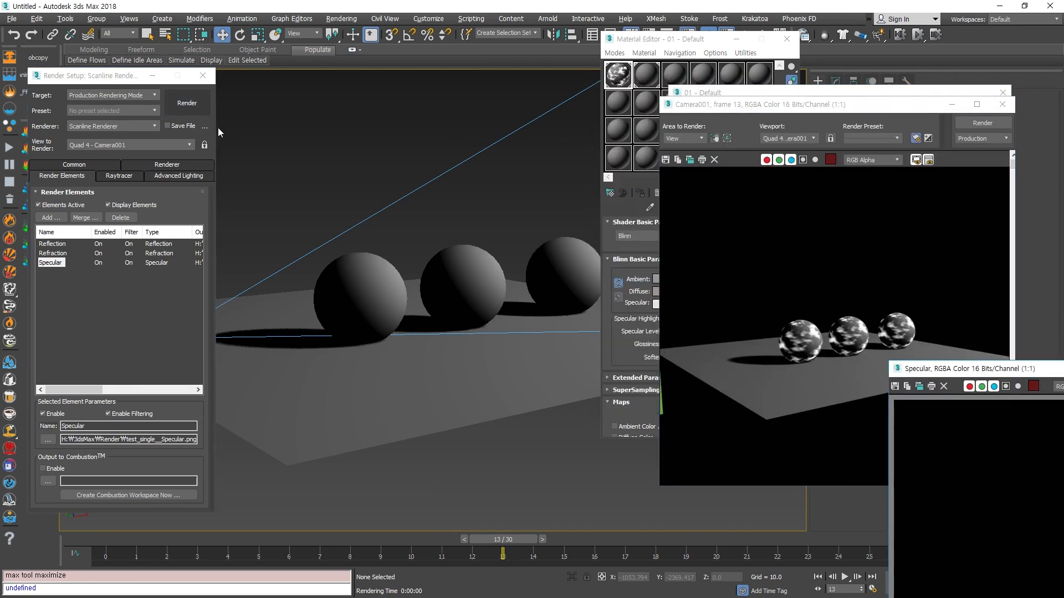
- Examine the Camera001 render and its Specular, Refraction and Reflection passes, closing each window along with the magnified material preview
{"action": "scroll", "coordinate": [783, 372], "scroll_direction": "up", "scroll_amount": 2}
{"action": "scroll", "coordinate": [799, 357], "scroll_direction": "down", "scroll_amount": 3}
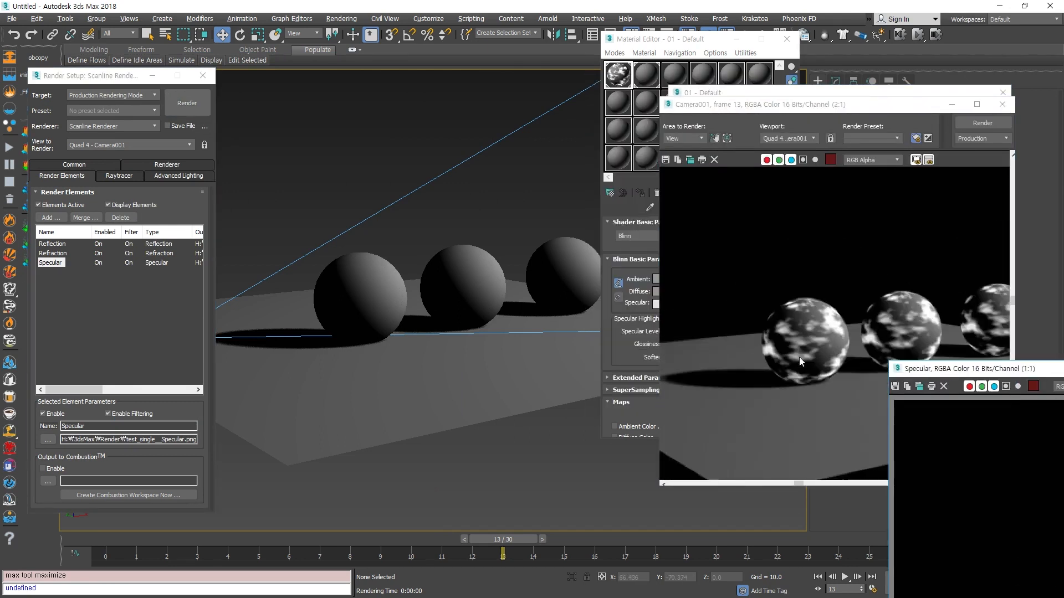
{"action": "scroll", "coordinate": [770, 374], "scroll_direction": "up", "scroll_amount": 2}
{"action": "scroll", "coordinate": [771, 374], "scroll_direction": "down", "scroll_amount": 1}
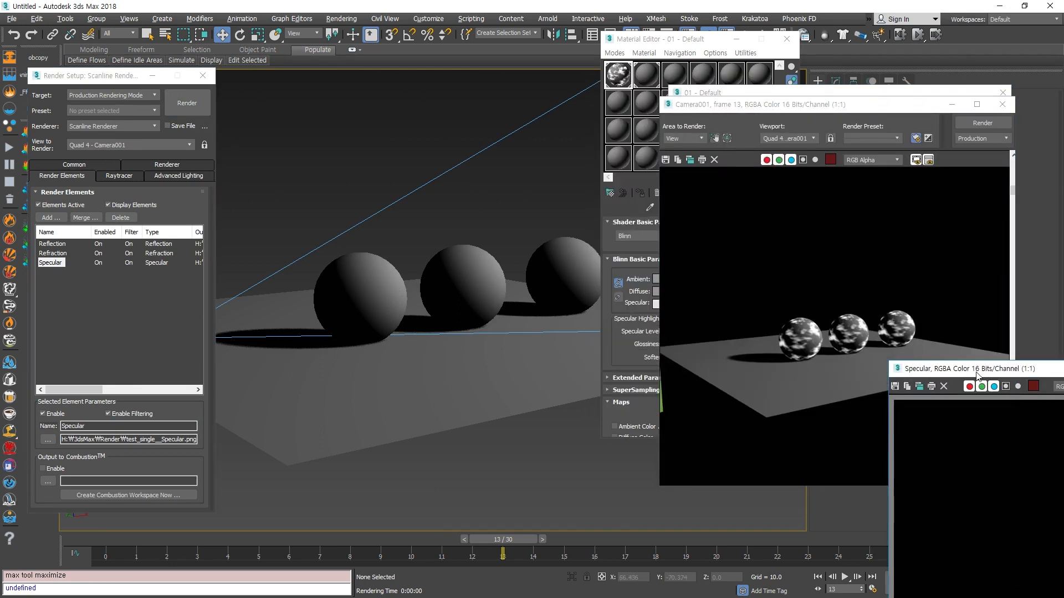
{"action": "left_click_drag", "start_coordinate": [976, 371], "coordinate": [313, 102]}
{"action": "left_click", "coordinate": [580, 103]}
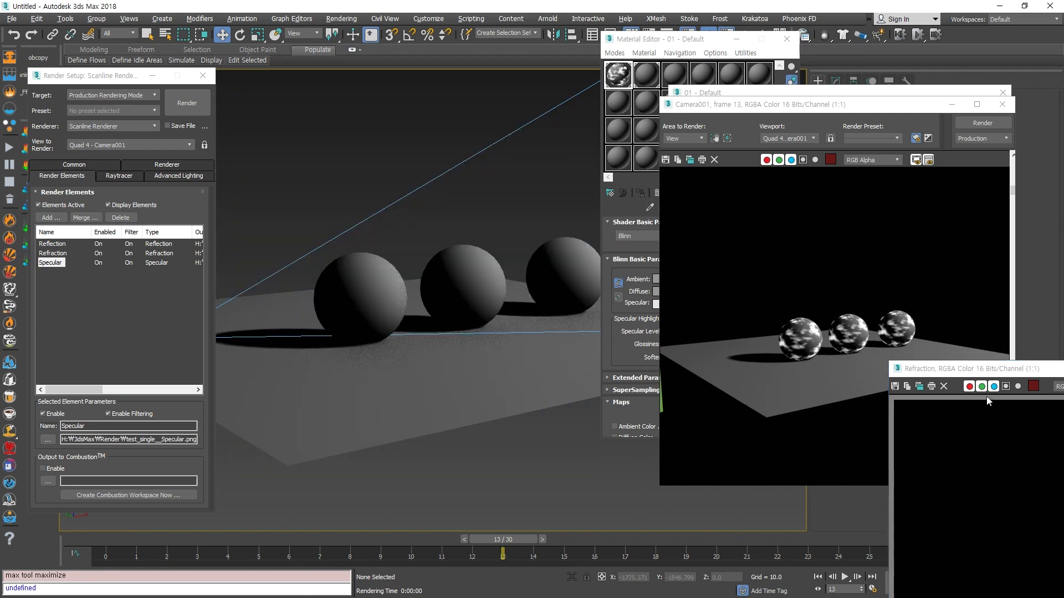
{"action": "left_click_drag", "start_coordinate": [977, 372], "coordinate": [414, 192]}
{"action": "left_click", "coordinate": [705, 186]}
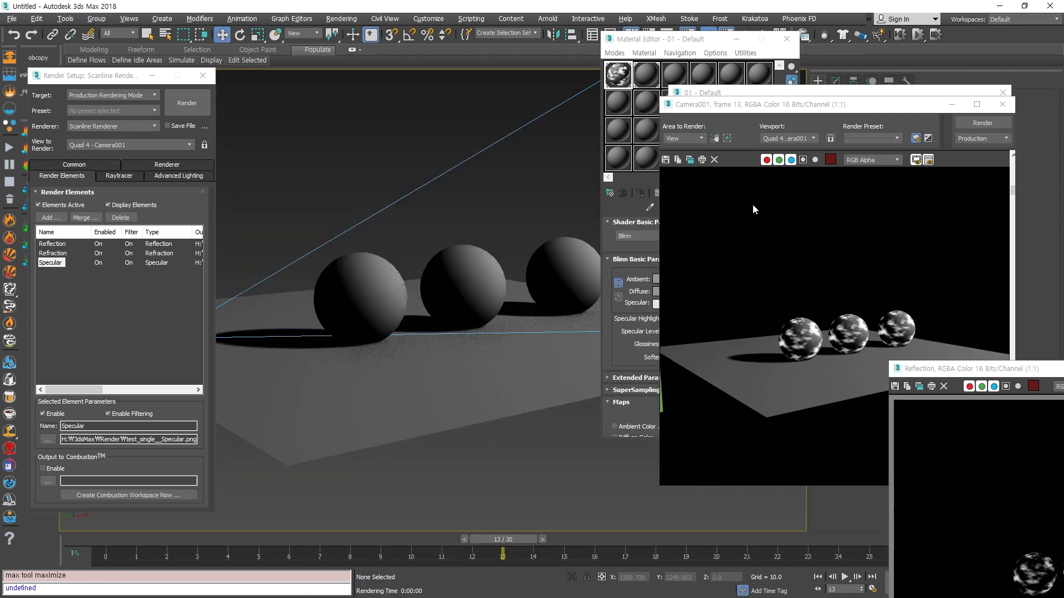
{"action": "left_click_drag", "start_coordinate": [971, 370], "coordinate": [336, 247]}
{"action": "left_click", "coordinate": [575, 248]}
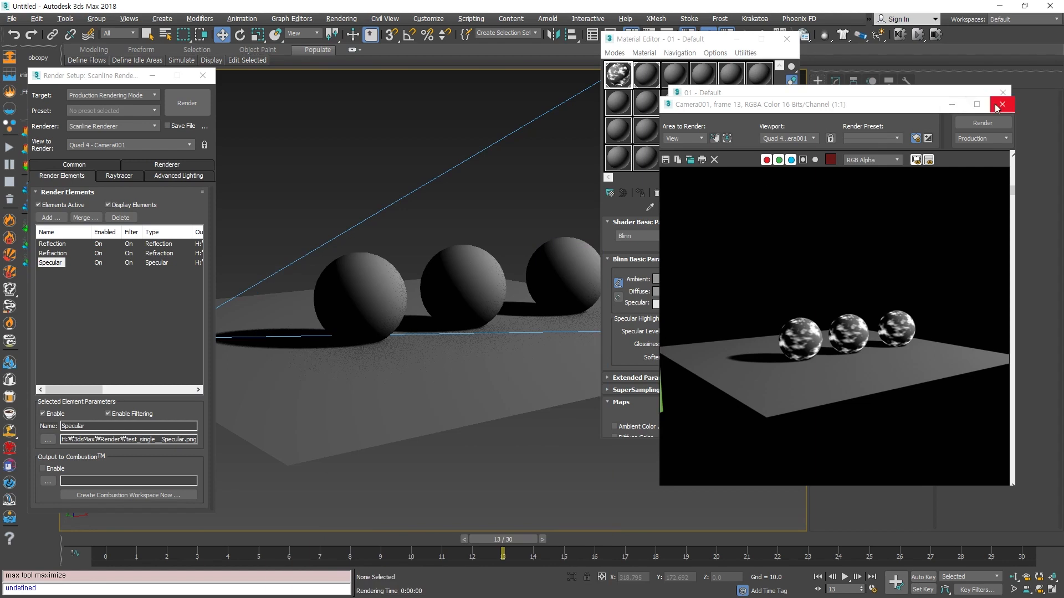
{"action": "left_click", "coordinate": [1002, 104]}
{"action": "left_click", "coordinate": [1002, 94]}
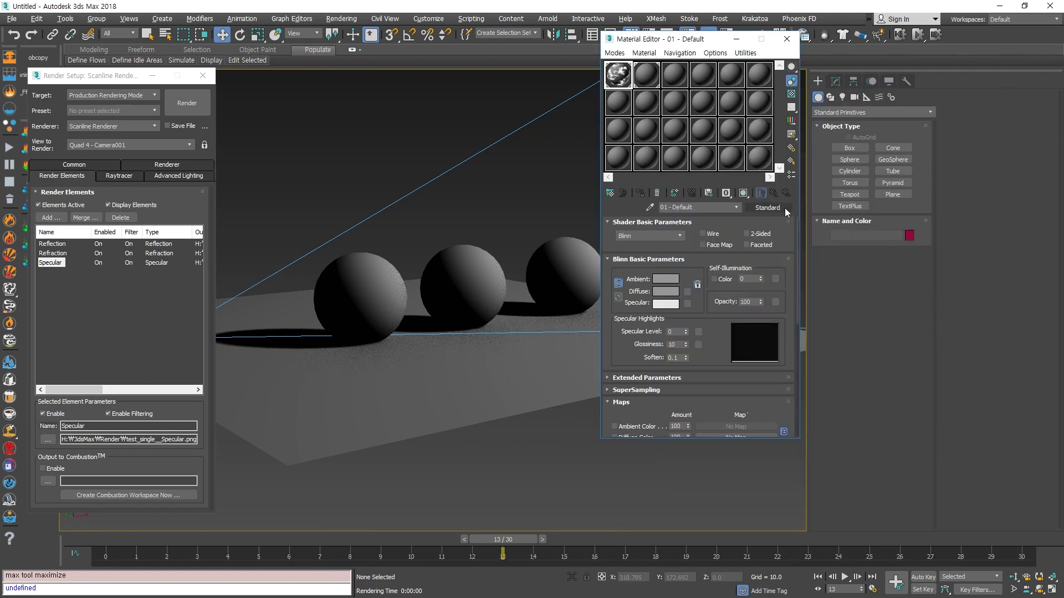
- Clear the Noise map from the first material's Reflection slot and open a magnified preview of that material
{"action": "scroll", "coordinate": [724, 239], "scroll_direction": "down", "scroll_amount": 5}
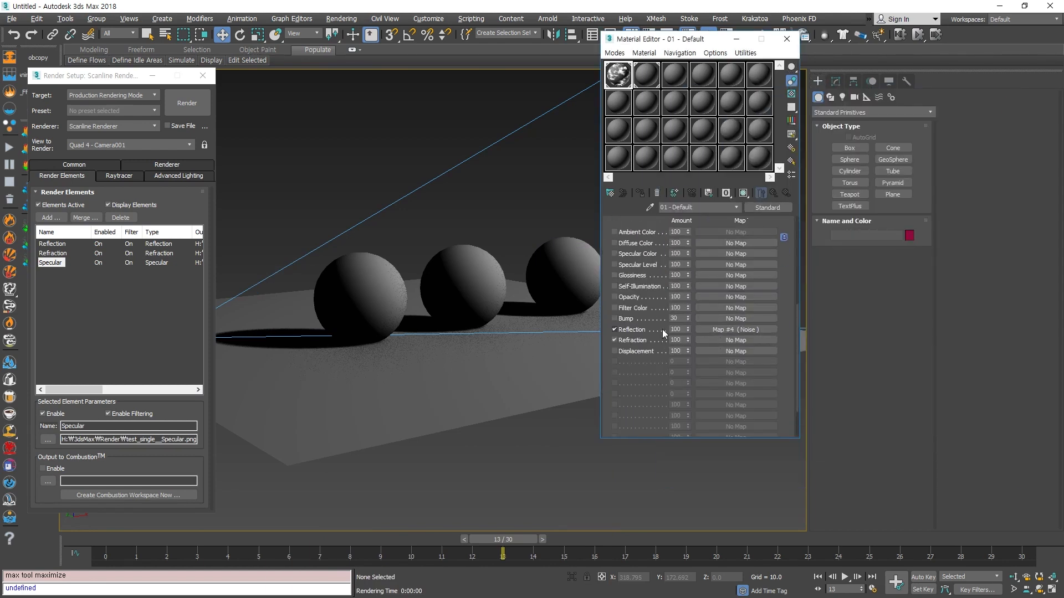
{"action": "right_click", "coordinate": [730, 331]}
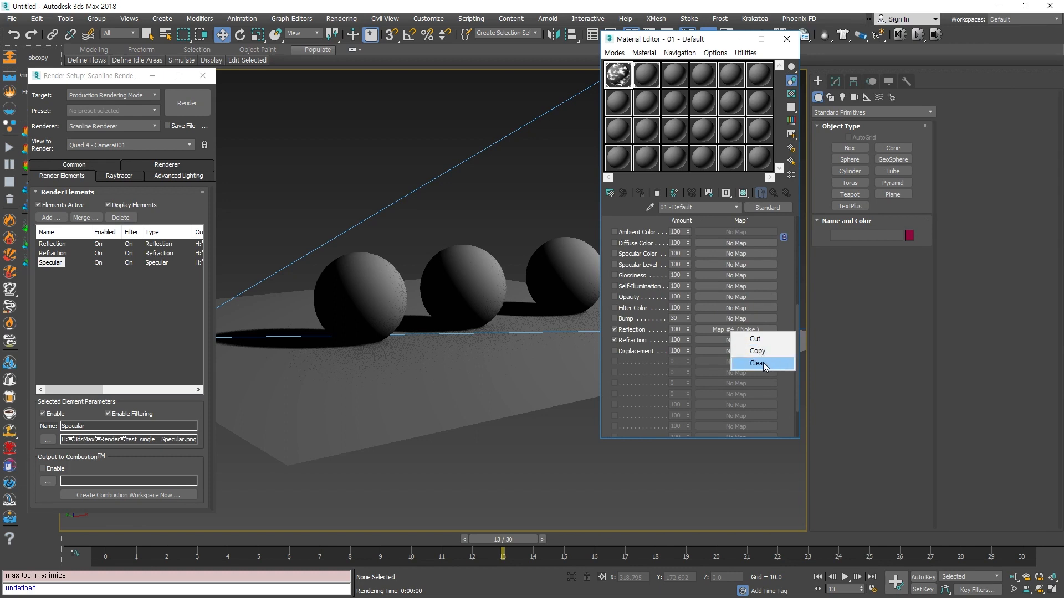
{"action": "left_click", "coordinate": [757, 363]}
{"action": "left_click", "coordinate": [615, 208]}
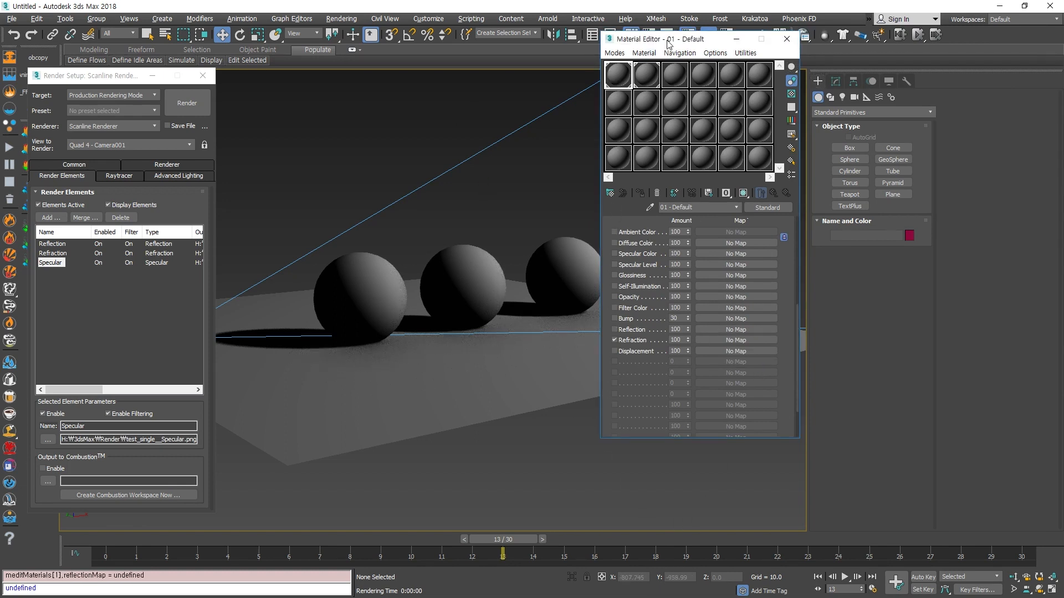
{"action": "left_click_drag", "start_coordinate": [669, 44], "coordinate": [776, 118]}
{"action": "double_click", "coordinate": [737, 156]}
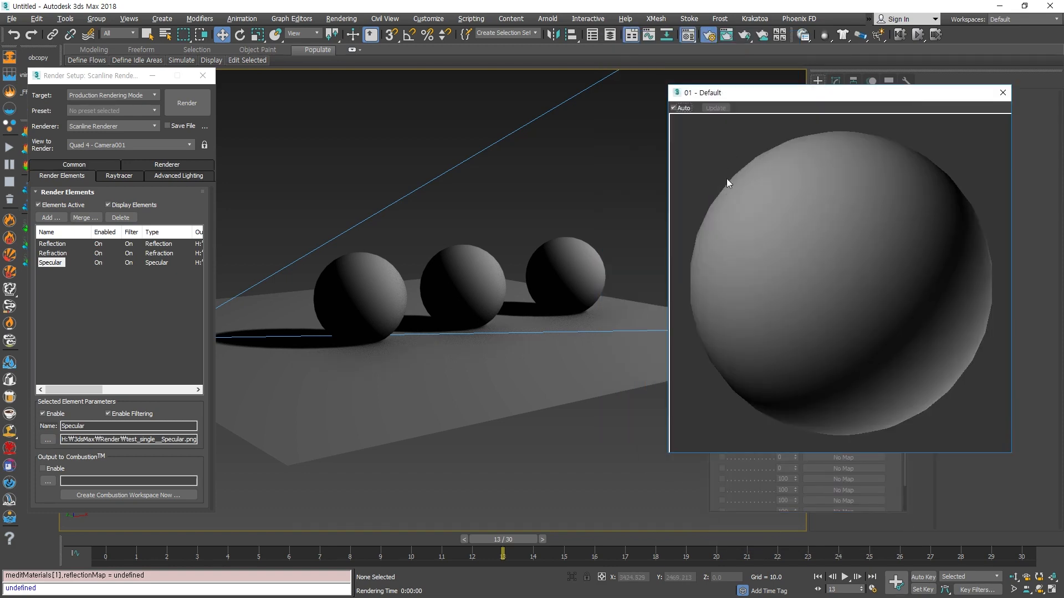
{"action": "left_click_drag", "start_coordinate": [838, 98], "coordinate": [808, 96]}
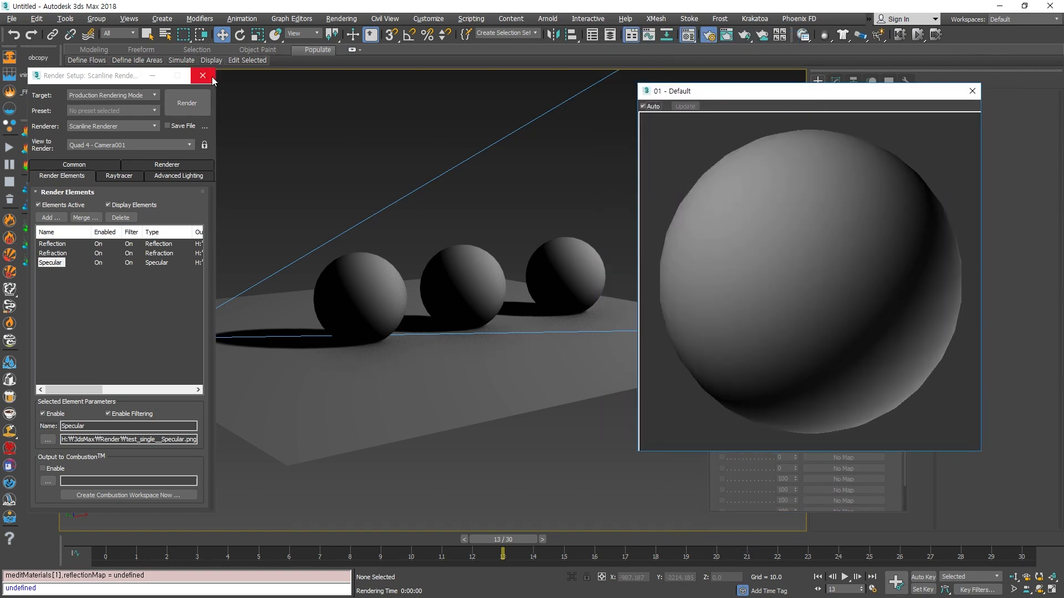
- In the maximized Top view, move the box in front of the spheres to about X 87.6, Y -52.8
{"action": "left_click", "coordinate": [111, 83]}
{"action": "left_click_drag", "start_coordinate": [110, 83], "coordinate": [606, 120]}
{"action": "key", "text": "alt+w"}
{"action": "left_click", "coordinate": [108, 240]}
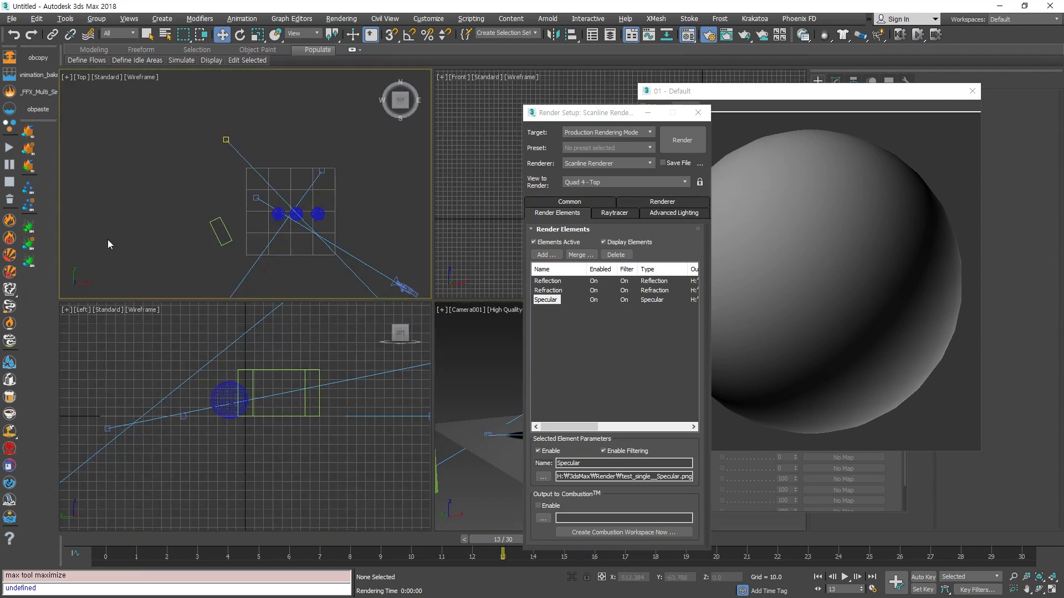
{"action": "key", "text": "alt+w"}
{"action": "left_click", "coordinate": [364, 397]}
{"action": "left_click_drag", "start_coordinate": [401, 387], "coordinate": [448, 383]}
- Clone the box as one Copy at about X -5.6, Y -63.6, and rotate the clone clockwise until it is nearly vertical in the Top view
{"action": "middle_click_drag", "start_coordinate": [428, 436], "coordinate": [273, 376]}
{"action": "mouse_move", "coordinate": [303, 324]}
{"action": "left_mouse_down"}
{"action": "mouse_move", "coordinate": [413, 347]}
{"action": "mouse_move", "coordinate": [339, 349]}
{"action": "left_mouse_up"}
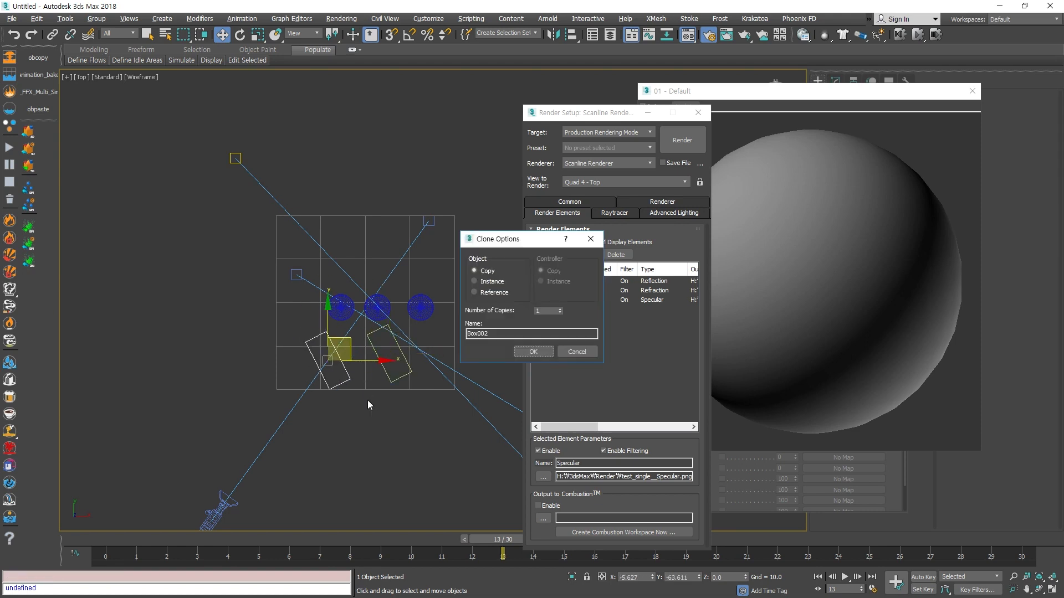
{"action": "left_click", "coordinate": [533, 352]}
{"action": "key", "text": "e"}
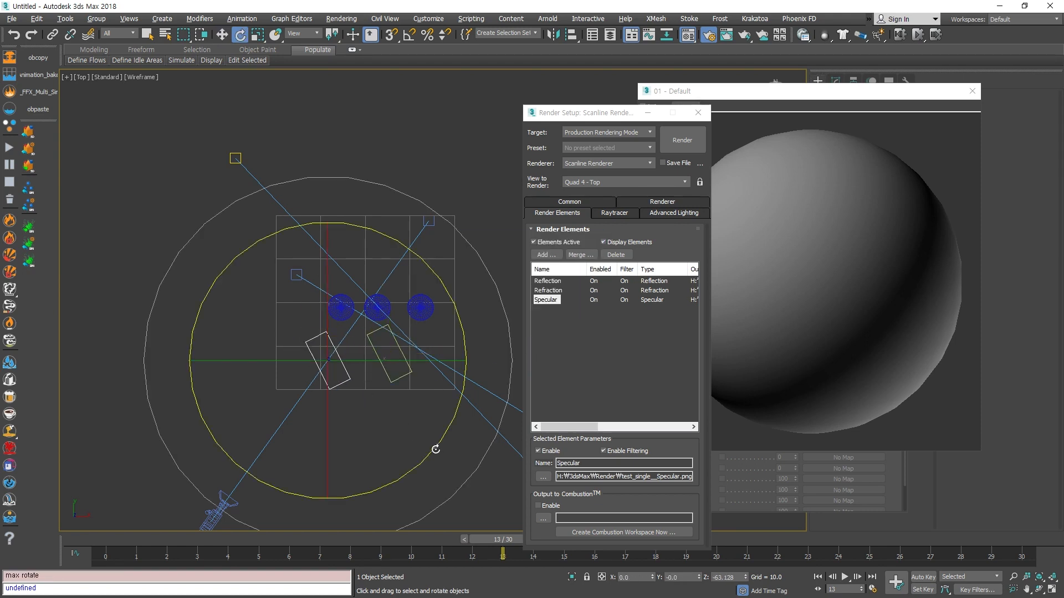
{"action": "mouse_move", "coordinate": [435, 444]}
{"action": "left_mouse_down"}
{"action": "mouse_move", "coordinate": [394, 468]}
{"action": "mouse_move", "coordinate": [437, 459]}
{"action": "left_mouse_up"}
{"action": "key", "text": "w"}
{"action": "key", "text": "alt+w"}
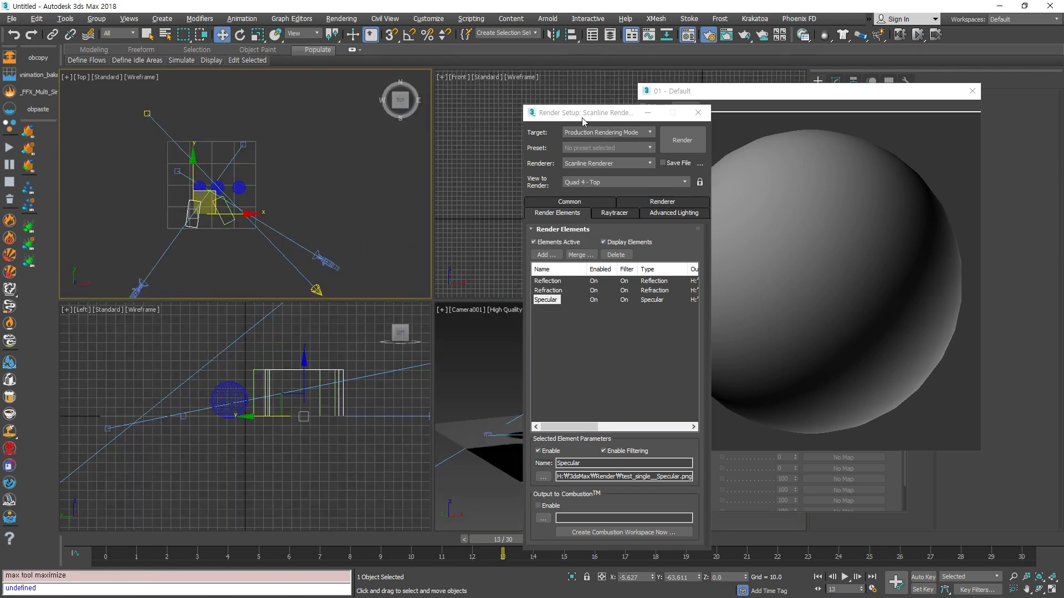
- Move the floating windows clear of the Camera001 view and shift the cloned box along X to about -15.4
{"action": "left_click_drag", "start_coordinate": [582, 118], "coordinate": [165, 54]}
{"action": "left_click_drag", "start_coordinate": [731, 90], "coordinate": [299, 44]}
{"action": "left_click", "coordinate": [675, 413]}
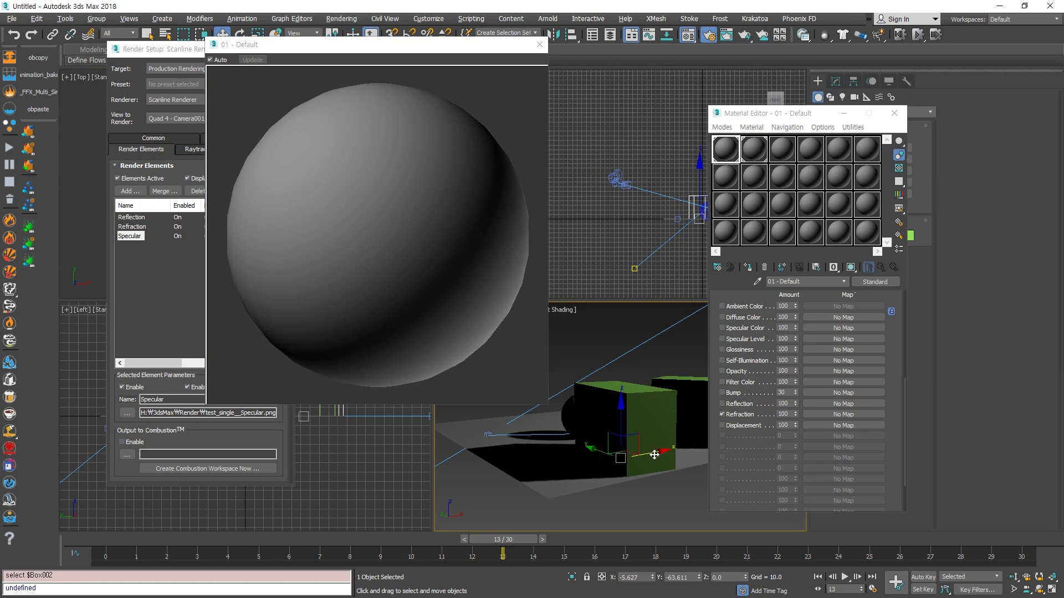
{"action": "left_click_drag", "start_coordinate": [655, 455], "coordinate": [641, 453]}
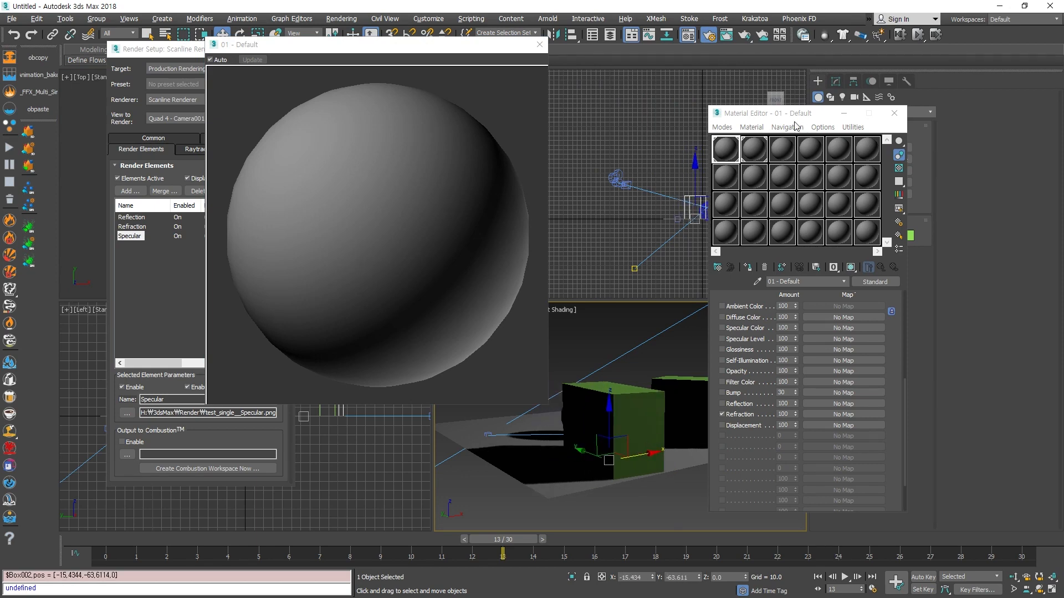
- Close the magnified preview, and enable Reflection while disabling Refraction in the first material's maps
{"action": "left_click_drag", "start_coordinate": [797, 115], "coordinate": [842, 64]}
{"action": "left_click", "coordinate": [539, 44]}
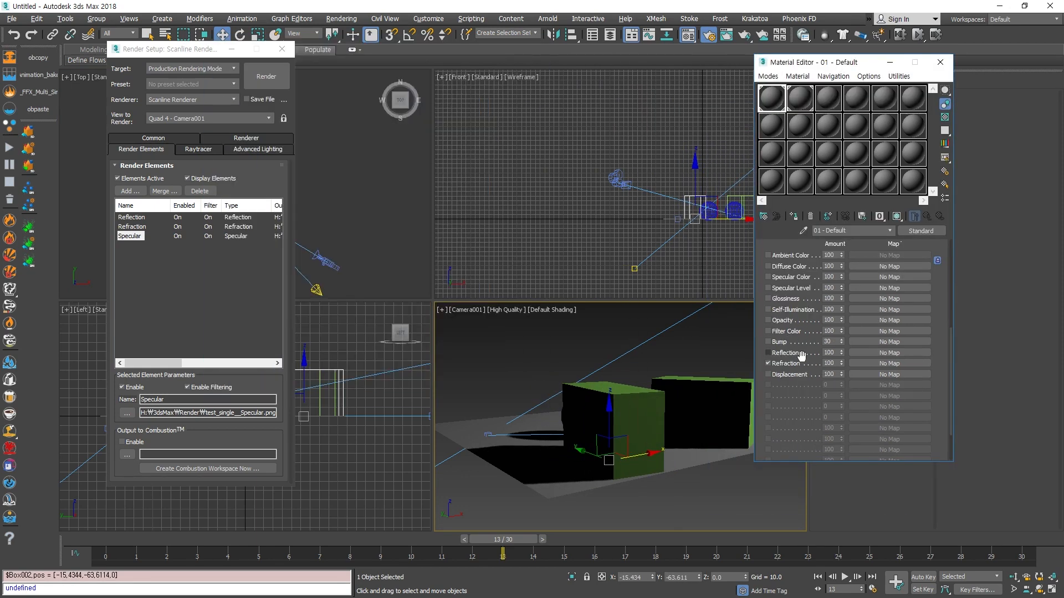
{"action": "left_click", "coordinate": [769, 353]}
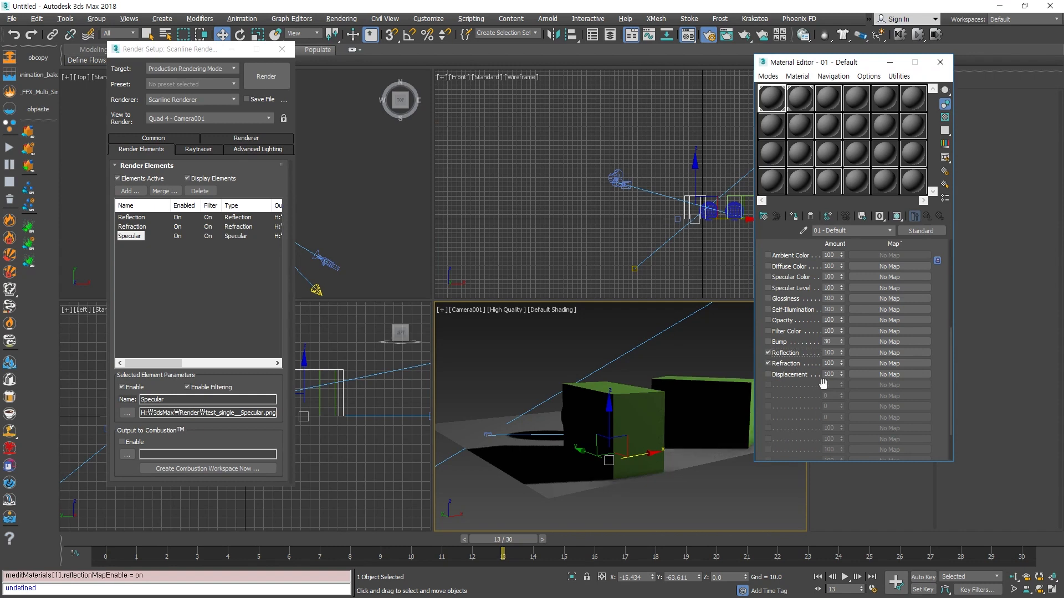
{"action": "left_click", "coordinate": [769, 364]}
- Assign the first material to the original box at the rear and render the Camera001 view
{"action": "left_click", "coordinate": [710, 410]}
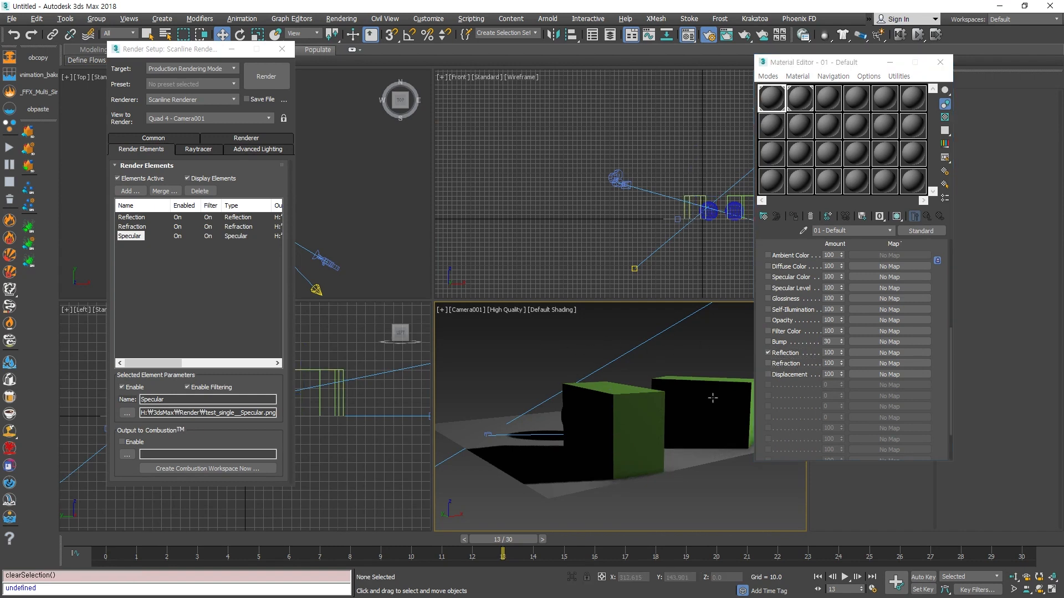
{"action": "left_click", "coordinate": [795, 217]}
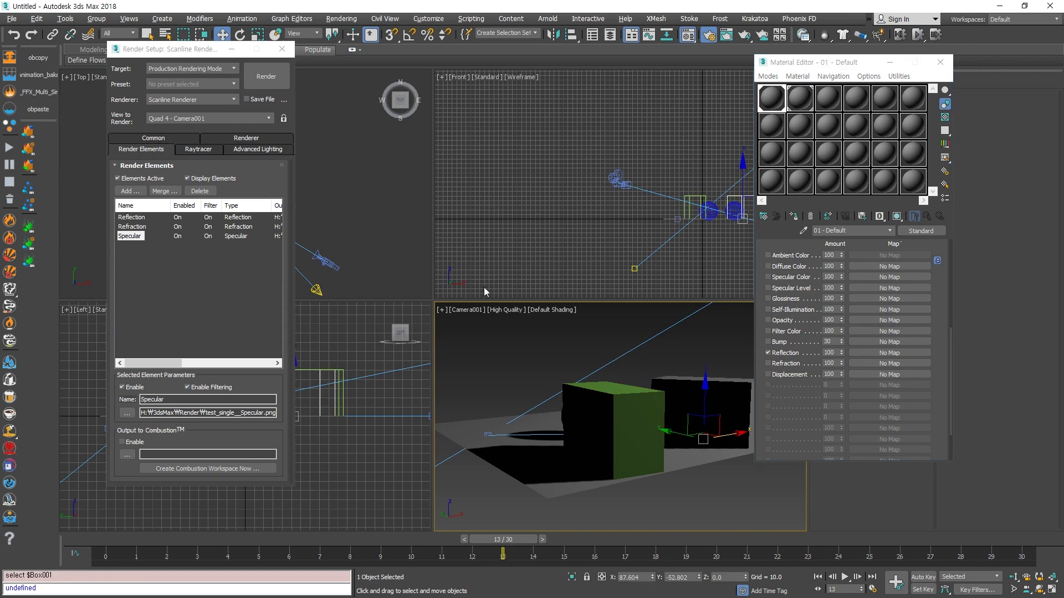
{"action": "left_click", "coordinate": [270, 89]}
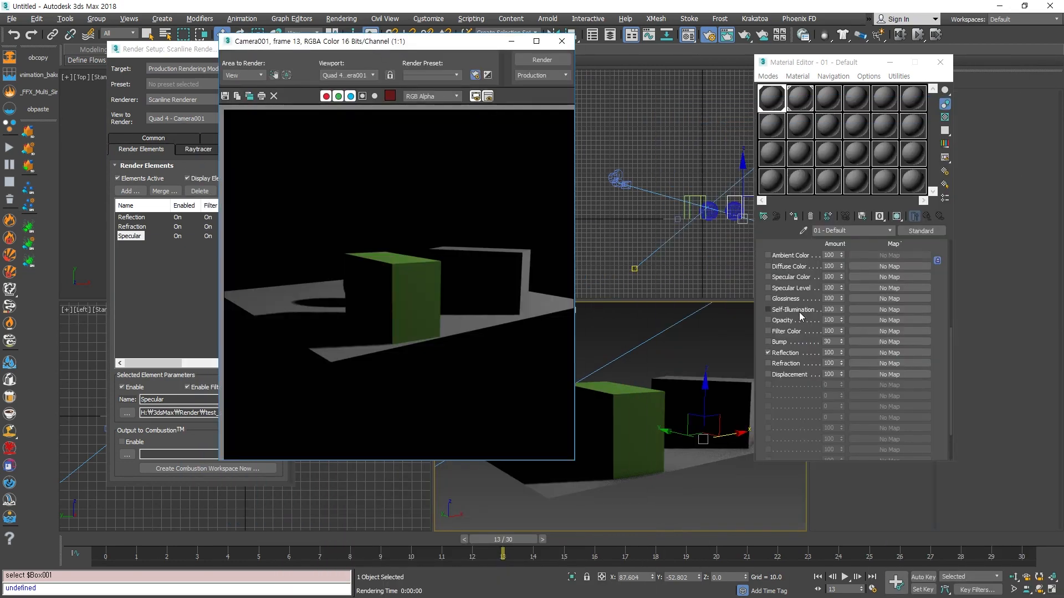
- Set the first material's Specular Level to 92 and Glossiness to 43, and render the Camera001 view with nothing selected
{"action": "left_click", "coordinate": [806, 422]}
{"action": "scroll", "coordinate": [787, 241], "scroll_direction": "up", "scroll_amount": 5}
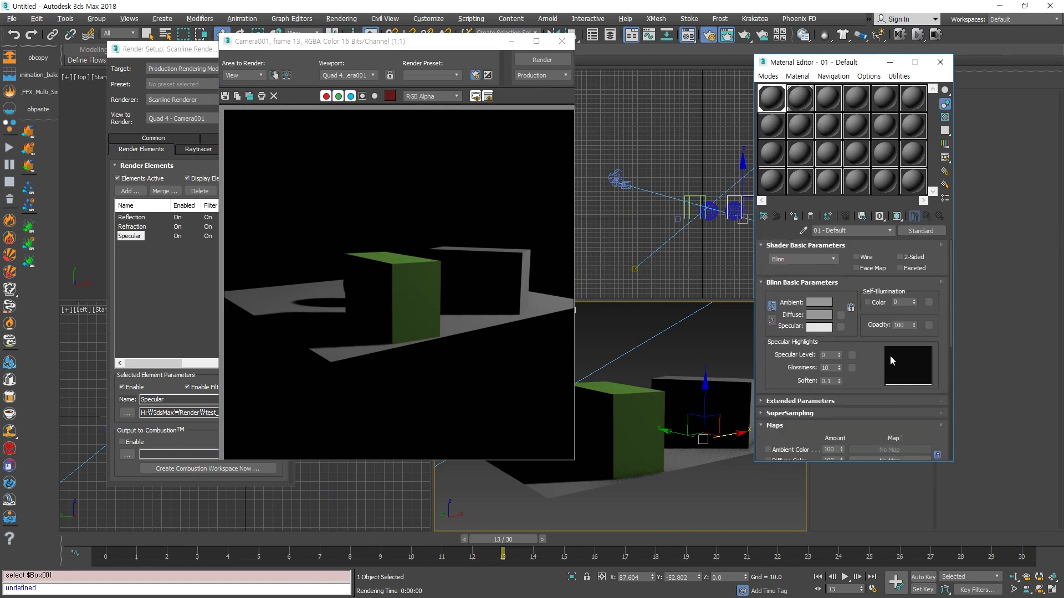
{"action": "left_click_drag", "start_coordinate": [840, 355], "coordinate": [848, 326]}
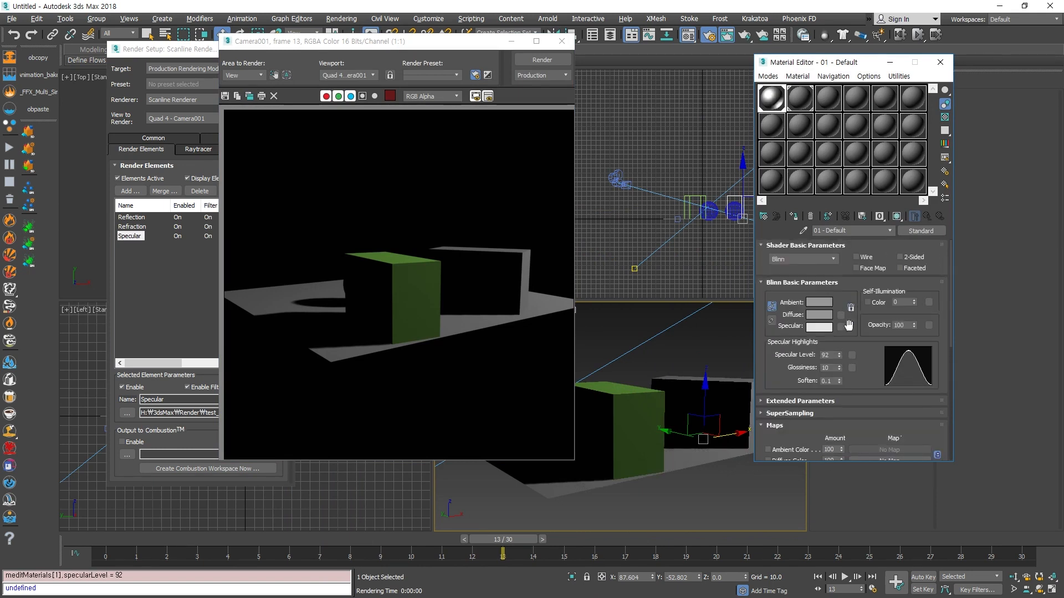
{"action": "left_click_drag", "start_coordinate": [839, 370], "coordinate": [836, 346]}
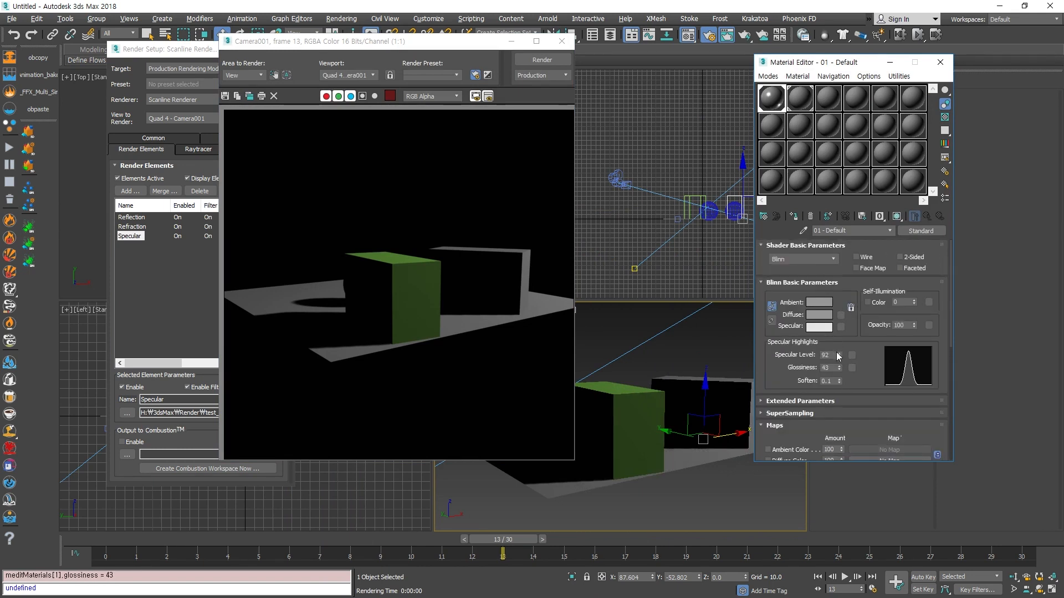
{"action": "left_click", "coordinate": [710, 340]}
{"action": "left_click_drag", "start_coordinate": [172, 49], "coordinate": [171, 46]}
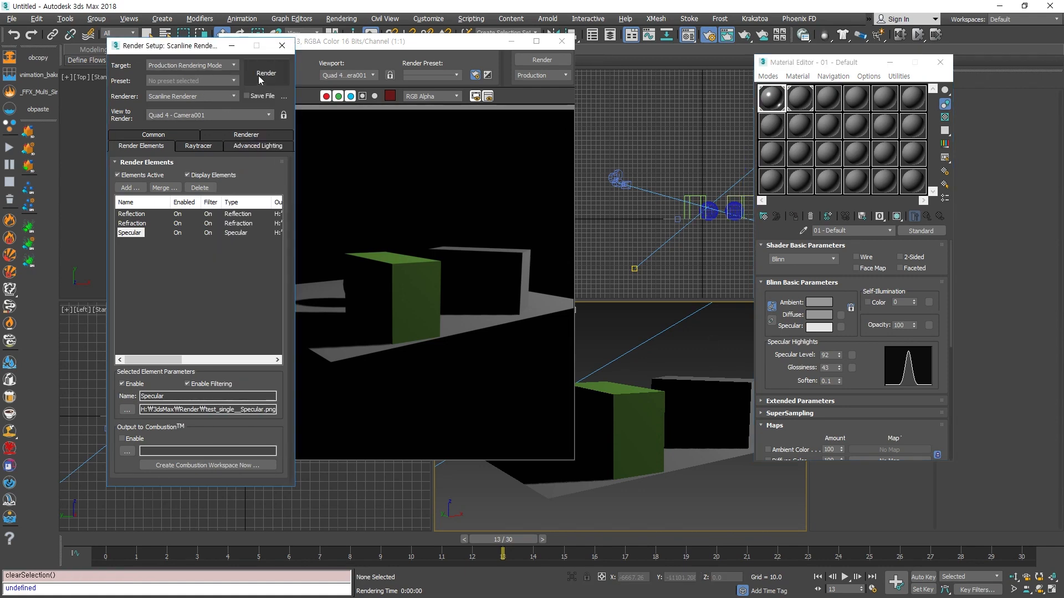
{"action": "left_click", "coordinate": [258, 76]}
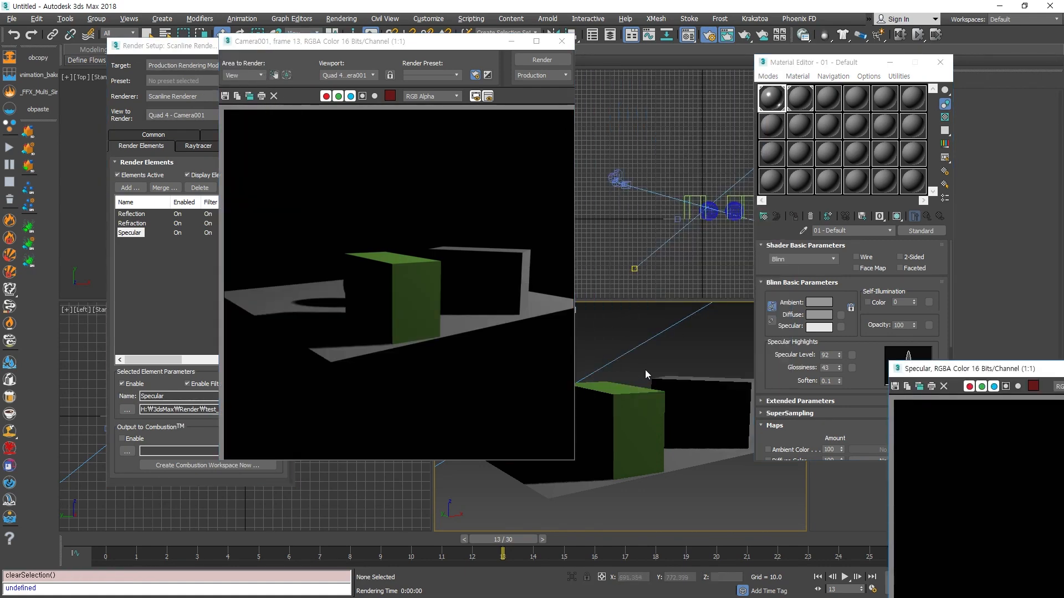
- Examine the Specular, Refraction and Reflection passes of the two-box render and close each one
{"action": "left_click_drag", "start_coordinate": [966, 368], "coordinate": [357, 133]}
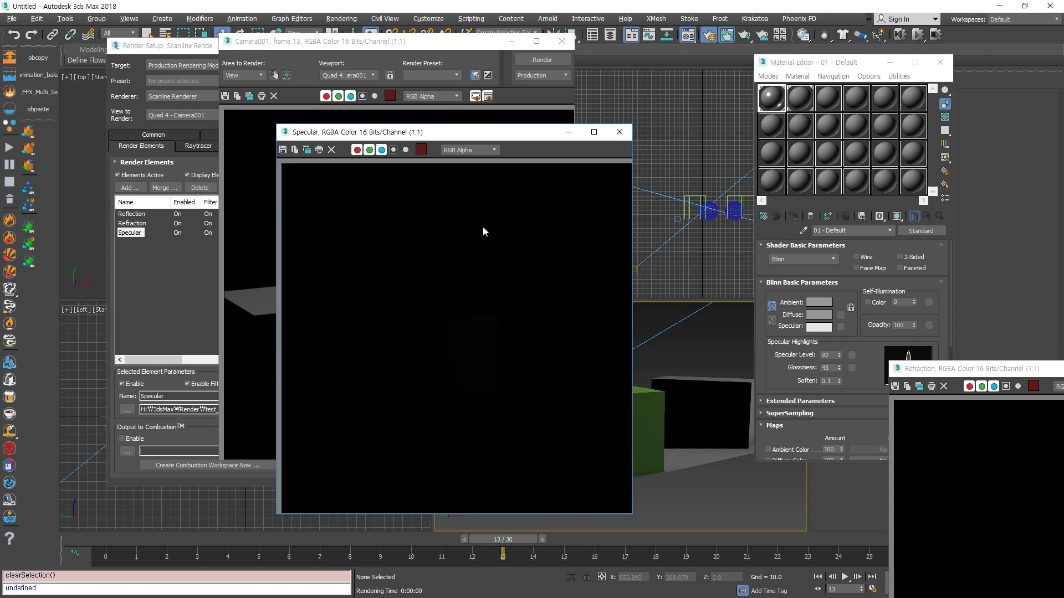
{"action": "left_click", "coordinate": [620, 133]}
{"action": "left_click_drag", "start_coordinate": [936, 369], "coordinate": [299, 133]}
{"action": "left_click", "coordinate": [558, 110]}
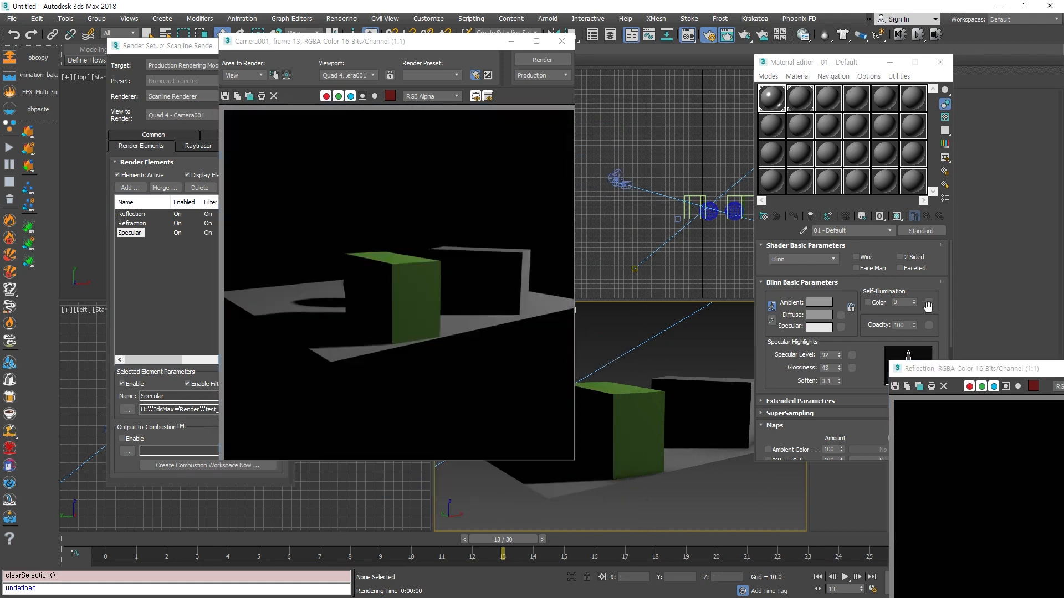
{"action": "left_click_drag", "start_coordinate": [956, 369], "coordinate": [305, 133]}
{"action": "left_click", "coordinate": [564, 125]}
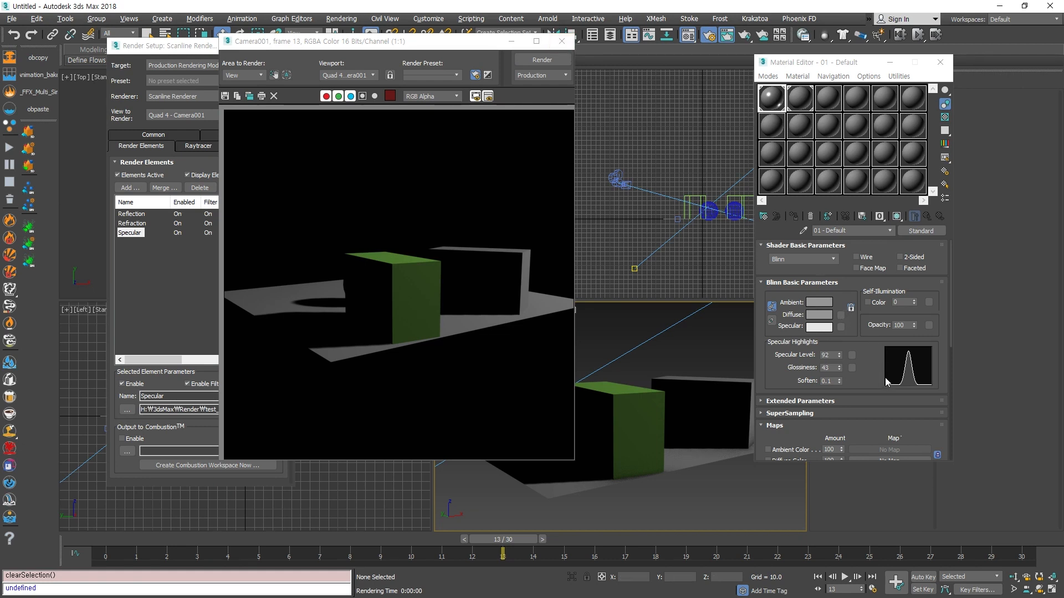
- Change the first material's shader from Blinn to Metal
{"action": "scroll", "coordinate": [877, 375], "scroll_direction": "down", "scroll_amount": 5}
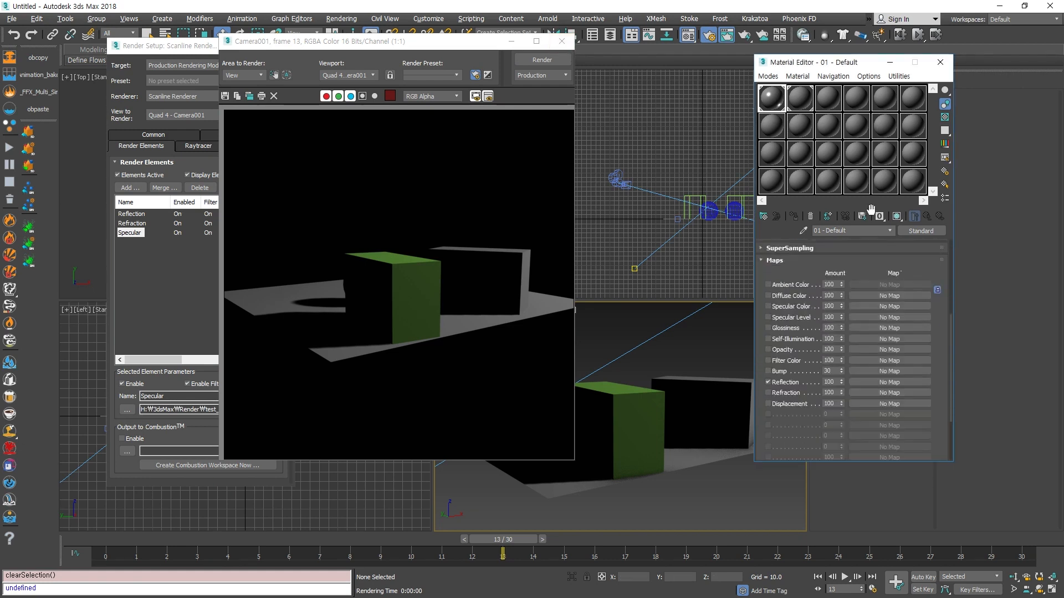
{"action": "scroll", "coordinate": [831, 382], "scroll_direction": "up", "scroll_amount": 3}
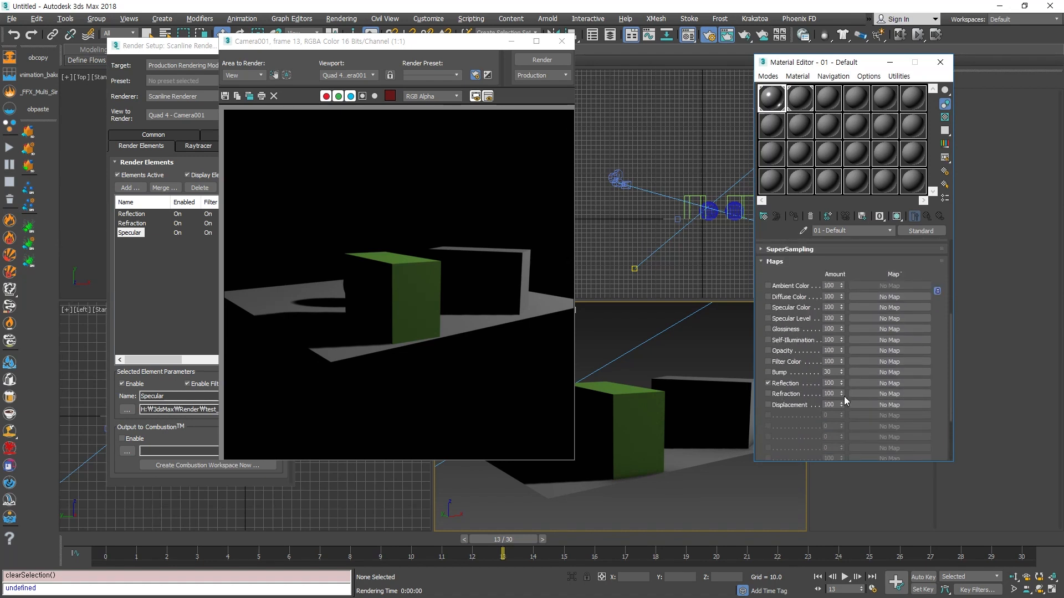
{"action": "left_click_drag", "start_coordinate": [888, 289], "coordinate": [895, 516]}
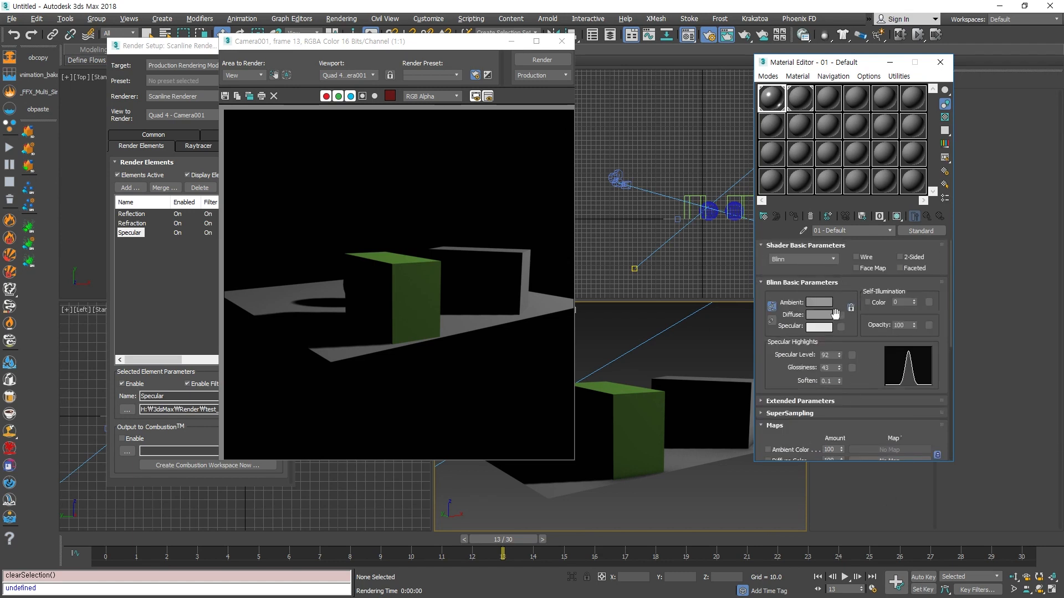
{"action": "left_click", "coordinate": [822, 260]}
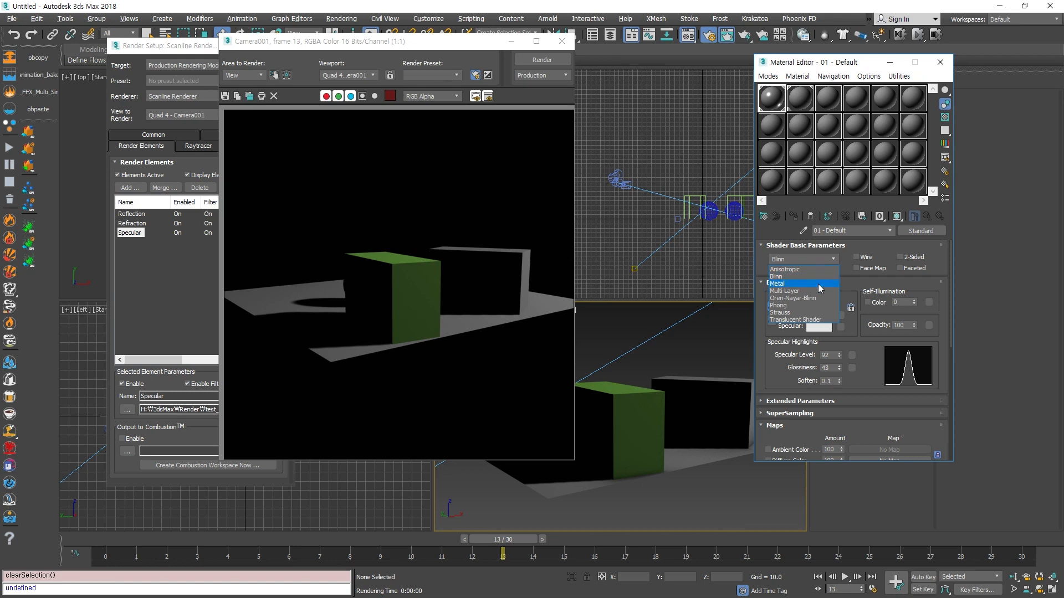
{"action": "left_click", "coordinate": [818, 284]}
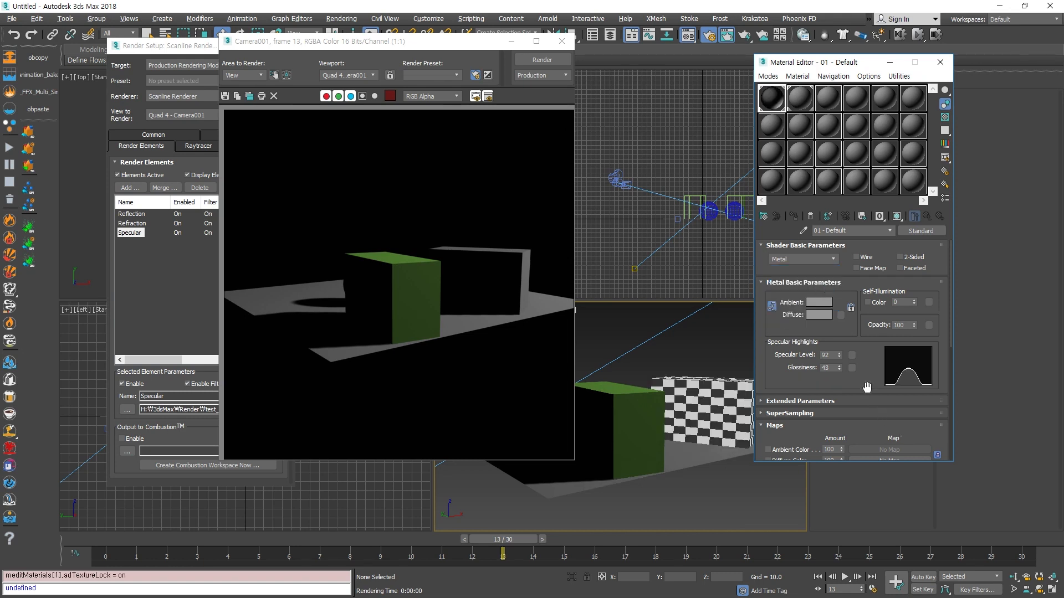
- Render the Camera001 view with the Metal-shaded box, check the Specular pass, and close the rendered frame and the Material Editor
{"action": "left_click", "coordinate": [701, 347]}
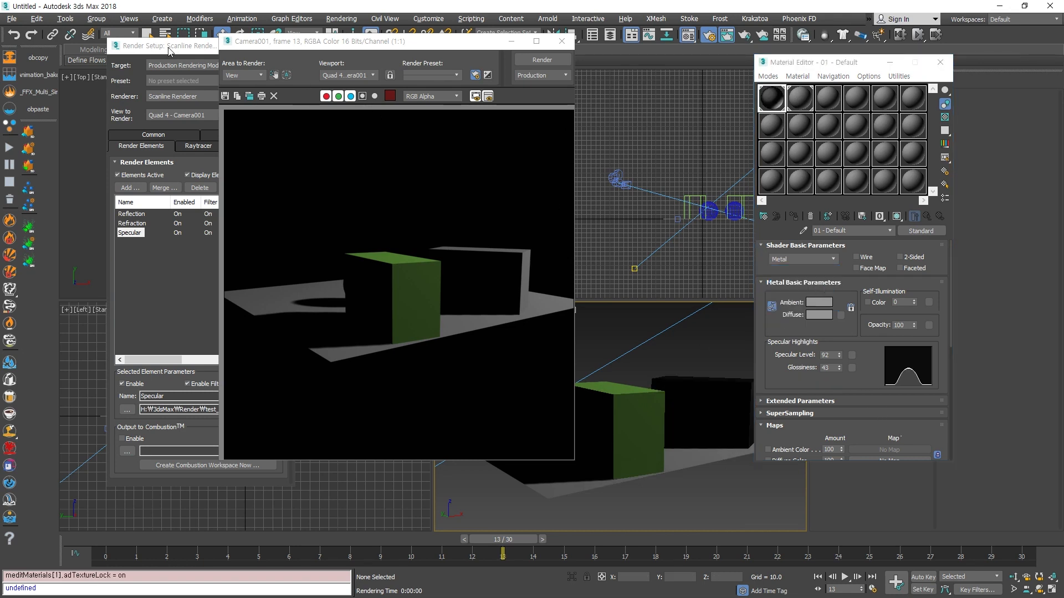
{"action": "left_click_drag", "start_coordinate": [169, 49], "coordinate": [97, 49]}
{"action": "left_click", "coordinate": [194, 72]}
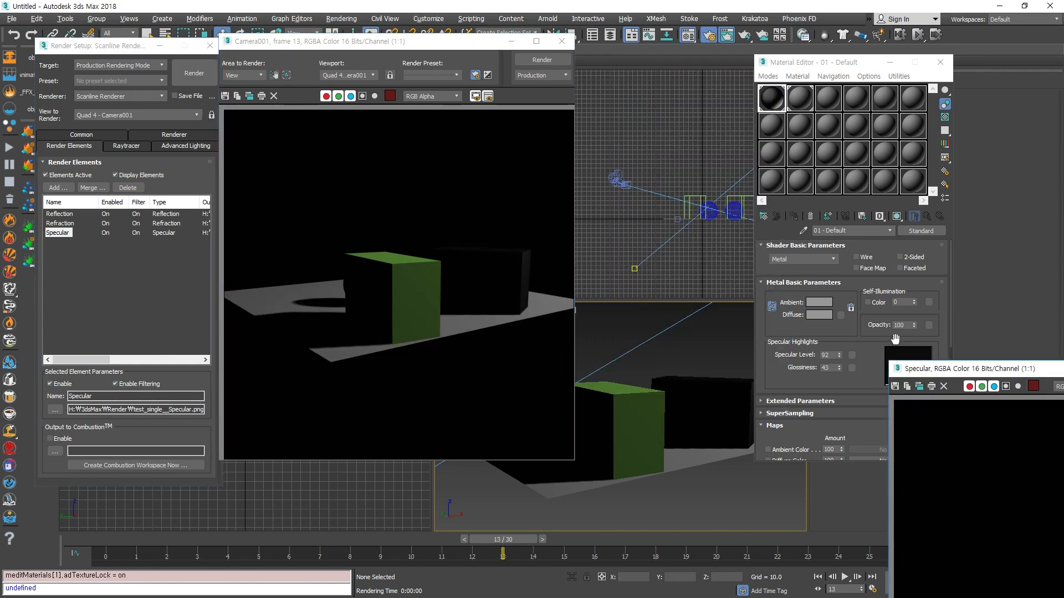
{"action": "left_click", "coordinate": [870, 357]}
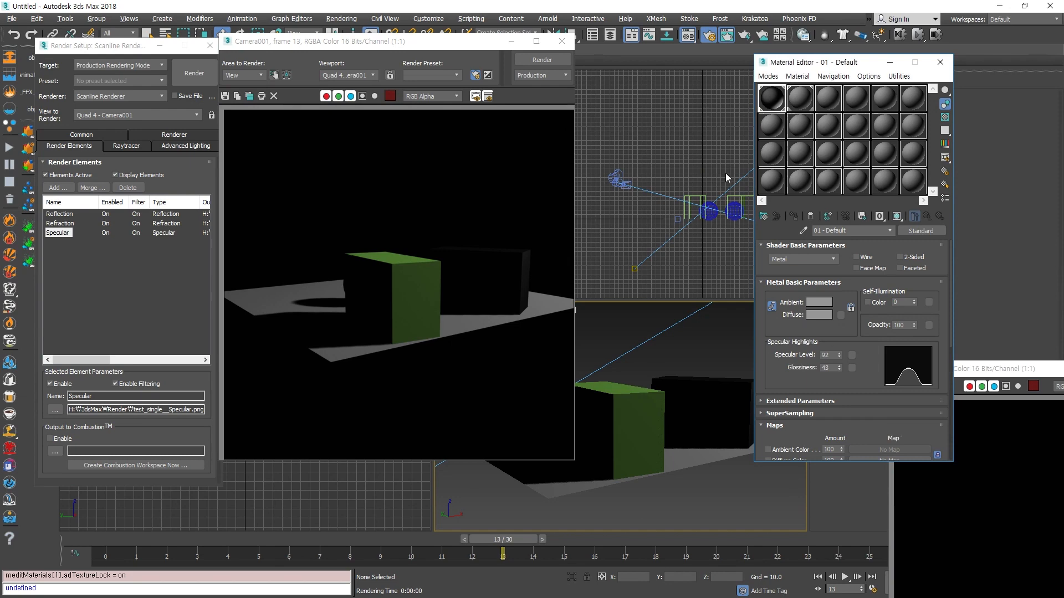
{"action": "left_click", "coordinate": [681, 290]}
{"action": "left_click", "coordinate": [562, 41]}
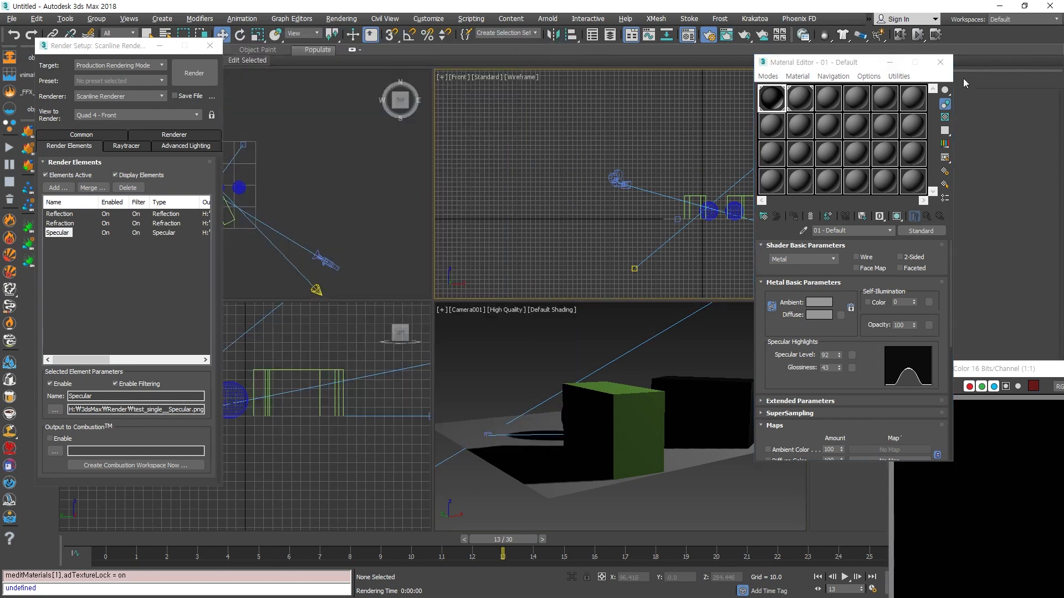
{"action": "left_click", "coordinate": [940, 62]}
- In the Top view, move Camera001 closer to the two boxes, to about X 18, Y -171
{"action": "left_click", "coordinate": [346, 247]}
{"action": "key", "text": "alt+w"}
{"action": "middle_click_drag", "start_coordinate": [421, 302], "coordinate": [454, 302]}
{"action": "scroll", "coordinate": [421, 343], "scroll_direction": "up", "scroll_amount": 4}
{"action": "scroll", "coordinate": [451, 360], "scroll_direction": "down", "scroll_amount": 6}
{"action": "left_click", "coordinate": [350, 437]}
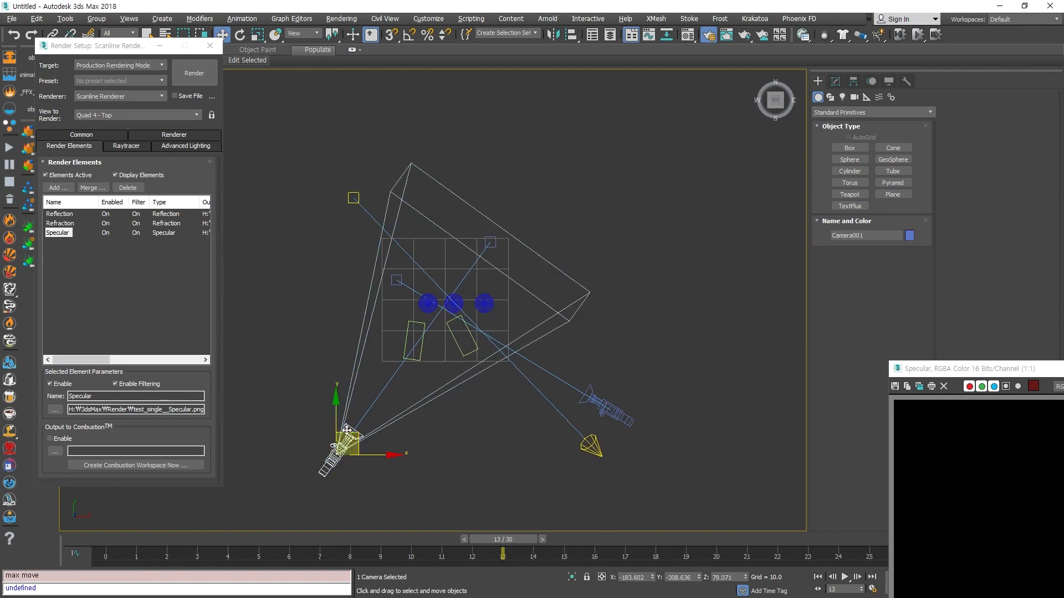
{"action": "left_click_drag", "start_coordinate": [349, 438], "coordinate": [445, 366]}
- Move Camera001's target in the Top view beside the rear box, to about X 101, Y -31
{"action": "left_click", "coordinate": [492, 244]}
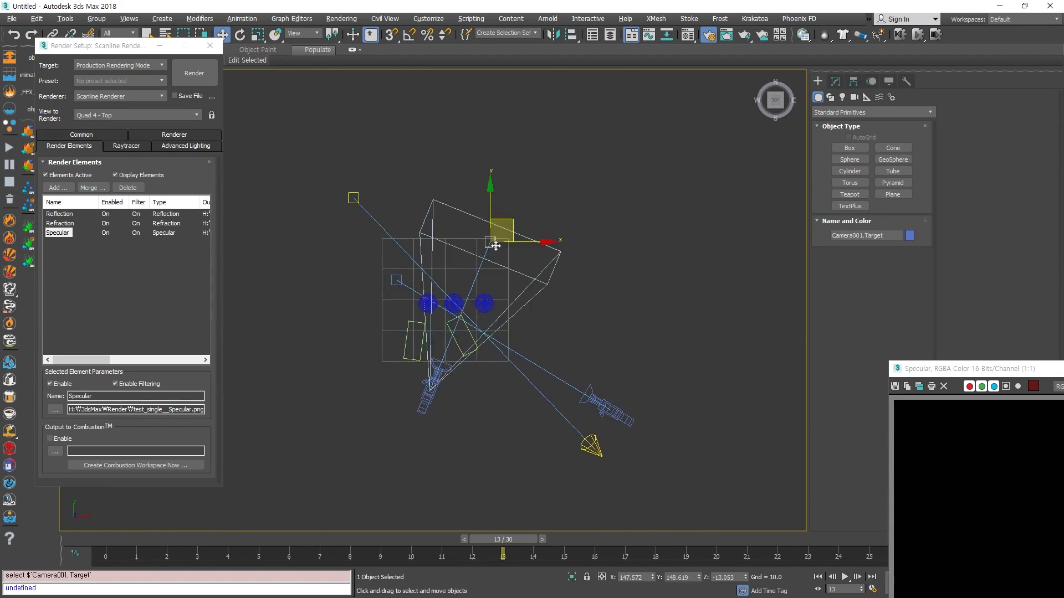
{"action": "left_click_drag", "start_coordinate": [499, 220], "coordinate": [446, 323]}
{"action": "left_click", "coordinate": [417, 356]}
{"action": "left_click", "coordinate": [421, 354]}
{"action": "key", "text": "alt+w"}
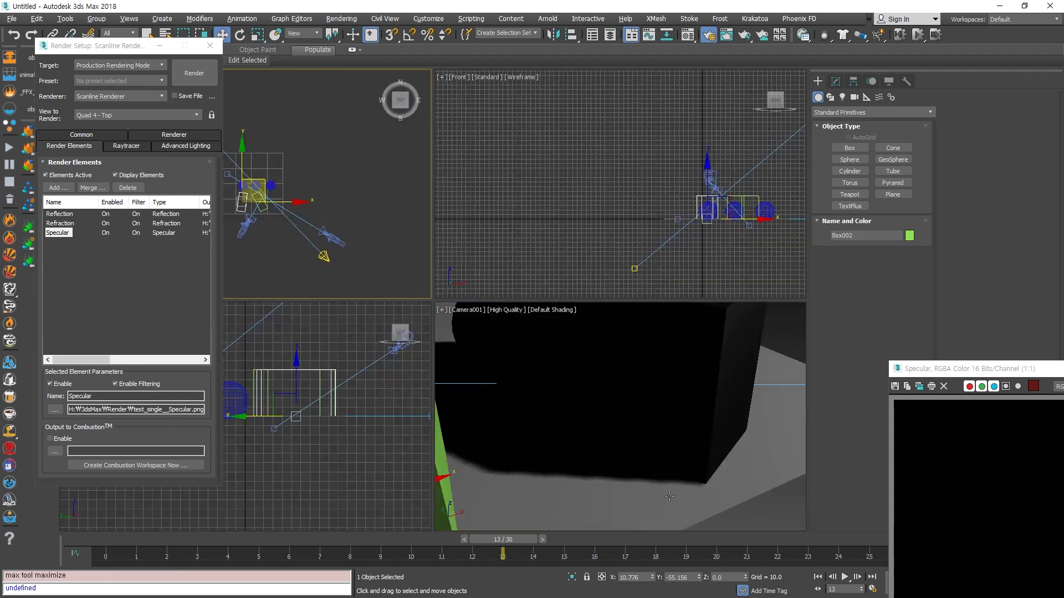
- In the Left view, raise Camera001's target to a height of about 28 and lower the camera to about 29
{"action": "right_click", "coordinate": [667, 432]}
{"action": "right_click", "coordinate": [332, 442]}
{"action": "key", "text": "alt+w"}
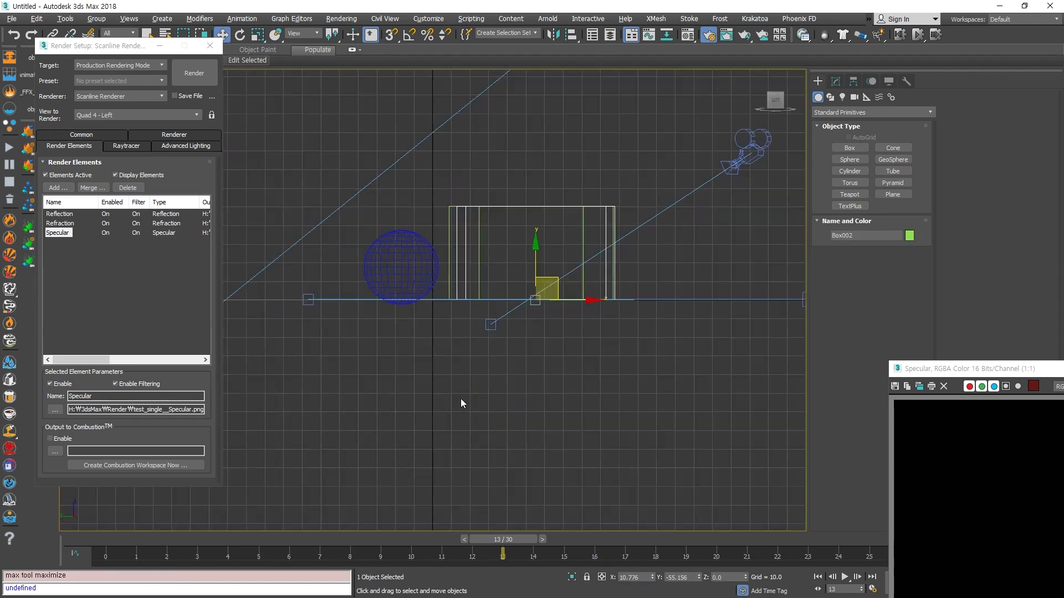
{"action": "left_click", "coordinate": [491, 326]}
{"action": "left_click_drag", "start_coordinate": [490, 300], "coordinate": [490, 221]}
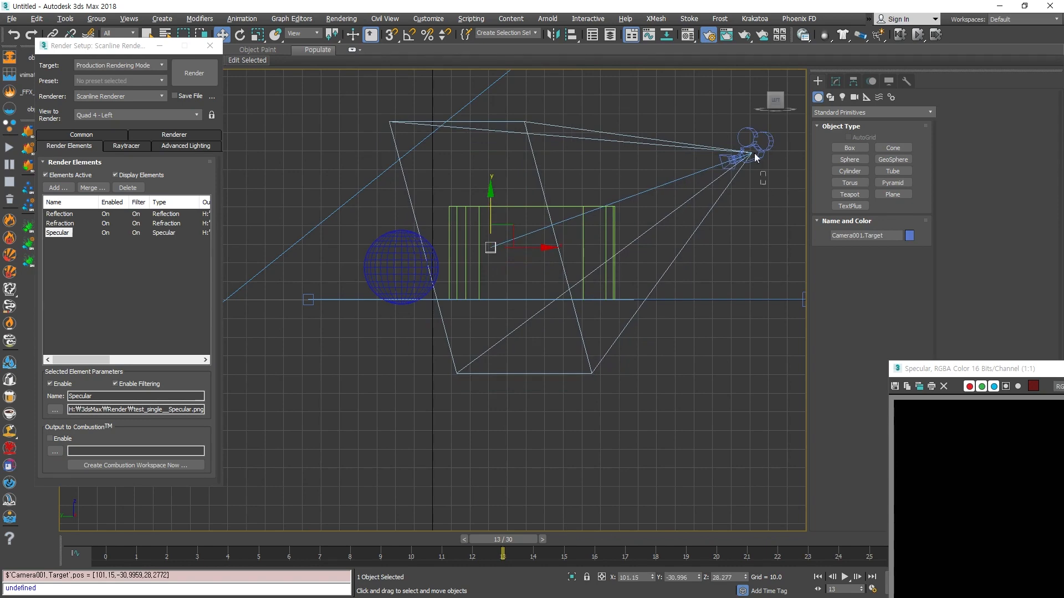
{"action": "left_click", "coordinate": [756, 157]}
{"action": "left_click_drag", "start_coordinate": [756, 157], "coordinate": [755, 247]}
{"action": "key", "text": "alt+w"}
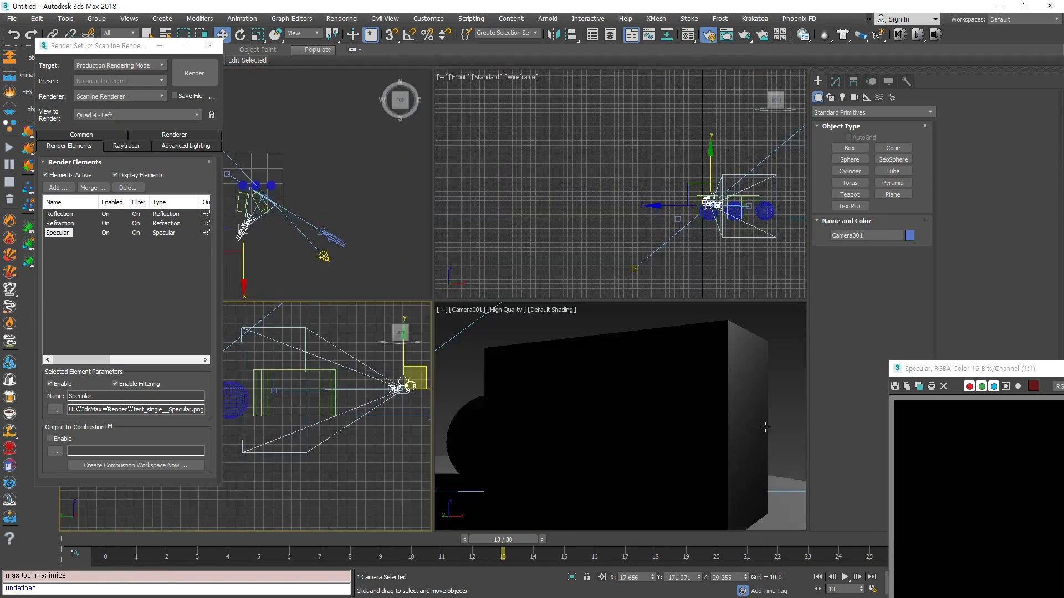
- Render the close-up Camera001 view with nothing selected and close the rendered frame
{"action": "left_click", "coordinate": [790, 428]}
{"action": "left_click", "coordinate": [202, 76]}
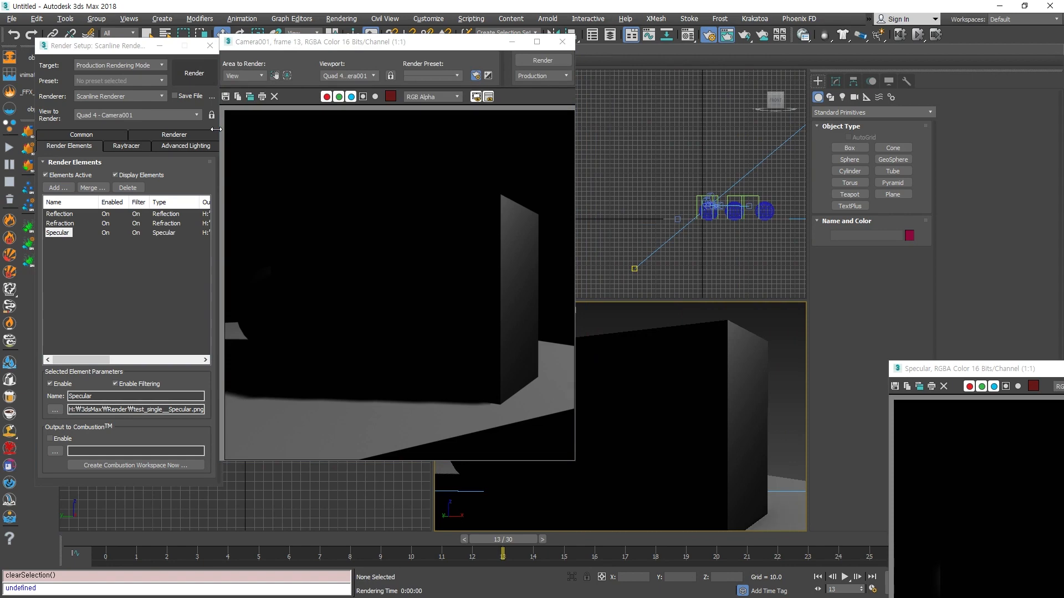
{"action": "left_click", "coordinate": [568, 40]}
{"action": "left_click", "coordinate": [574, 184]}
- In the Top view, move Spot001 behind Camera001 to about X -15, Y -264, and its target to about X 193, Y 169
{"action": "left_click", "coordinate": [340, 269]}
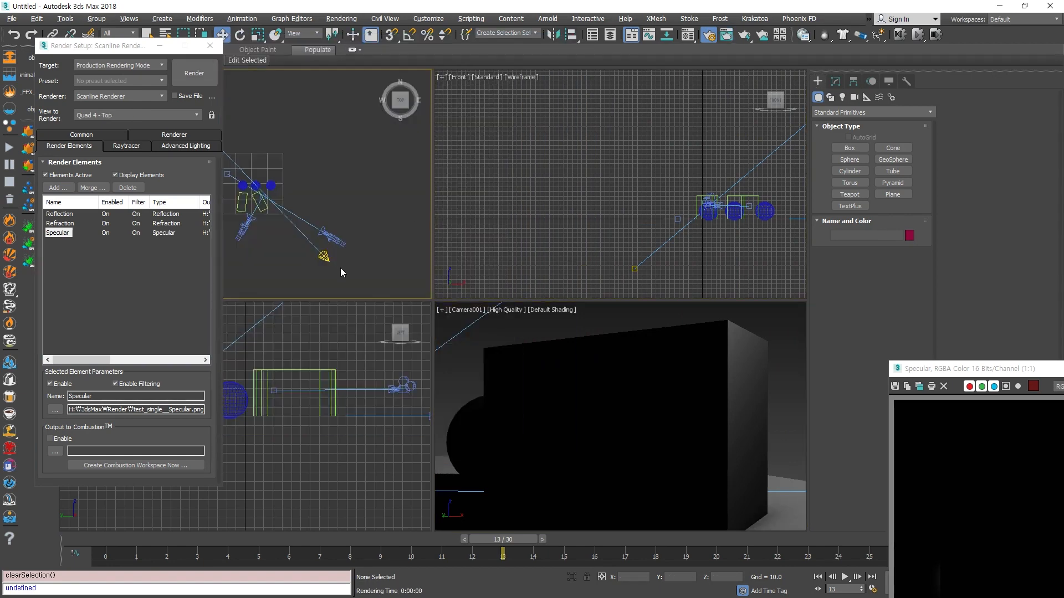
{"action": "key", "text": "alt+w"}
{"action": "middle_click_drag", "start_coordinate": [378, 292], "coordinate": [410, 276]}
{"action": "left_click", "coordinate": [630, 438]}
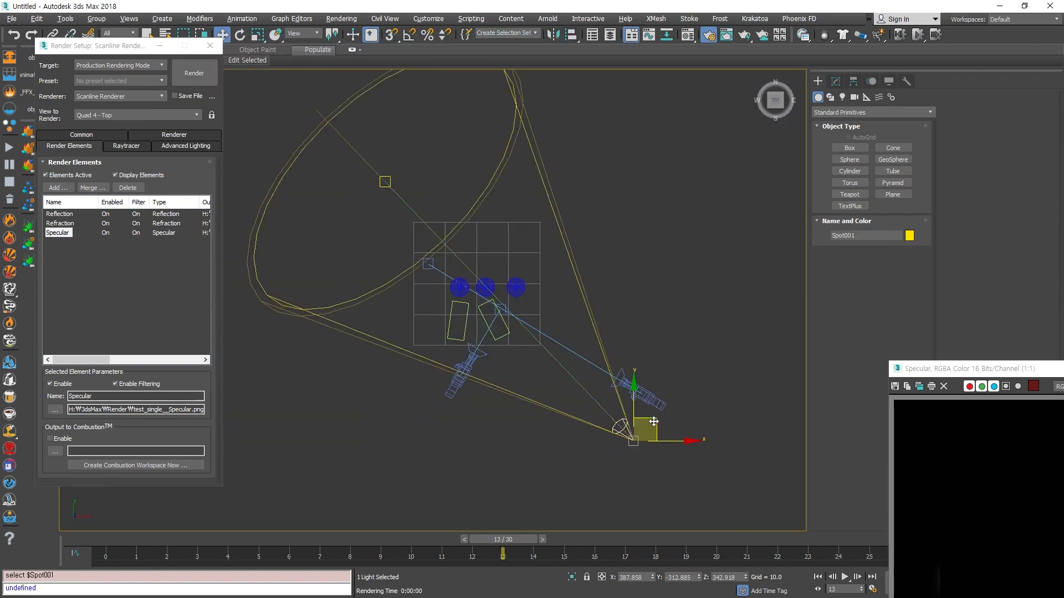
{"action": "left_click_drag", "start_coordinate": [654, 422], "coordinate": [464, 397]}
{"action": "left_click", "coordinate": [390, 181]}
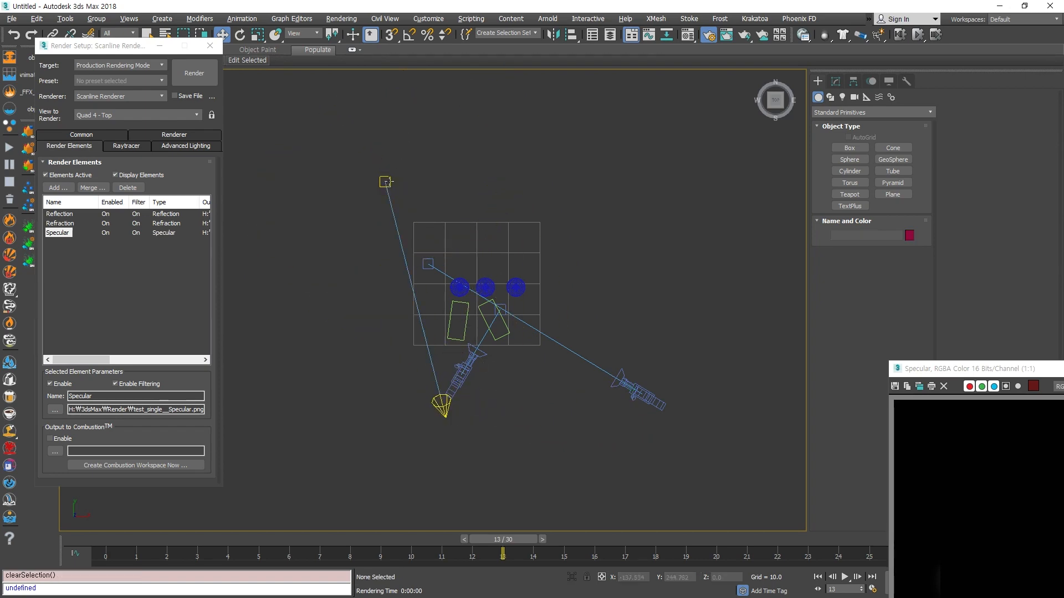
{"action": "left_click", "coordinate": [388, 182]}
{"action": "left_click_drag", "start_coordinate": [388, 181], "coordinate": [548, 215]}
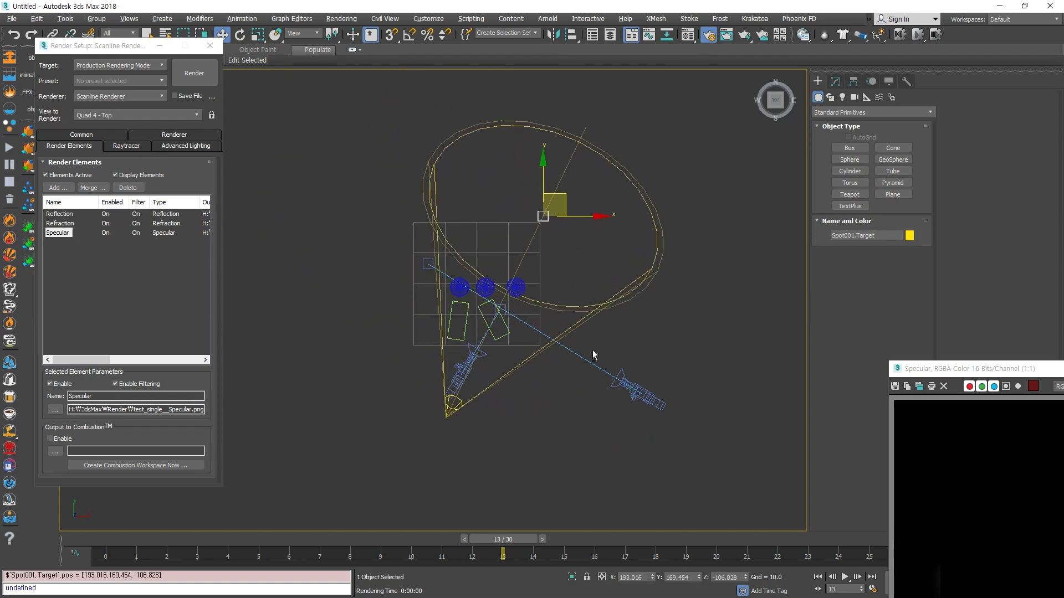
- Lower Spot001 in the Left view to a height of about 154
{"action": "key", "text": "alt+w"}
{"action": "middle_click", "coordinate": [363, 493]}
{"action": "key", "text": "alt+w"}
{"action": "scroll", "coordinate": [425, 456], "scroll_direction": "down", "scroll_amount": 5}
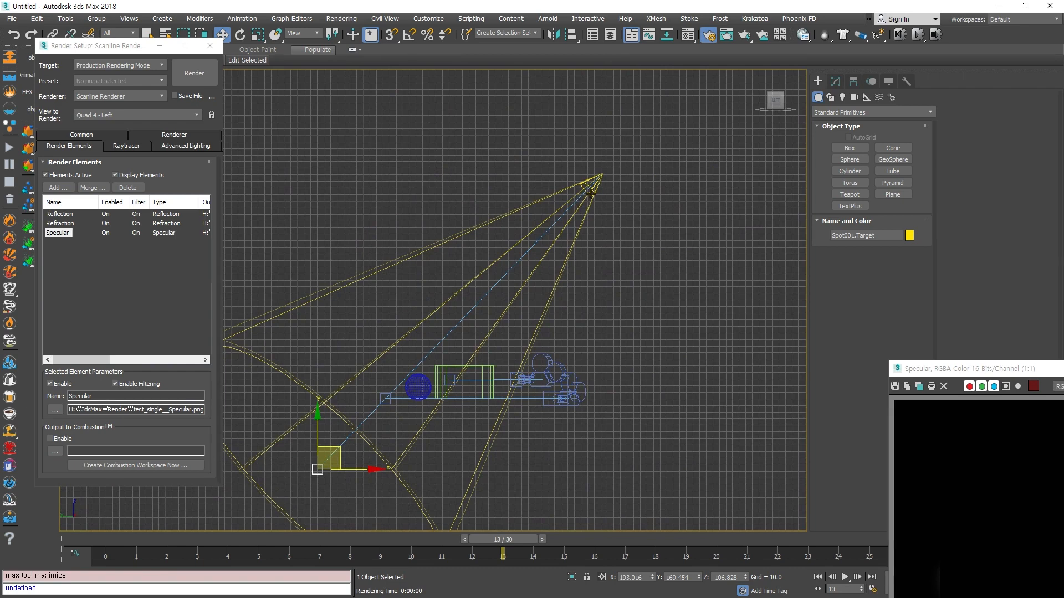
{"action": "left_click", "coordinate": [591, 191]}
{"action": "left_click_drag", "start_coordinate": [604, 177], "coordinate": [614, 299]}
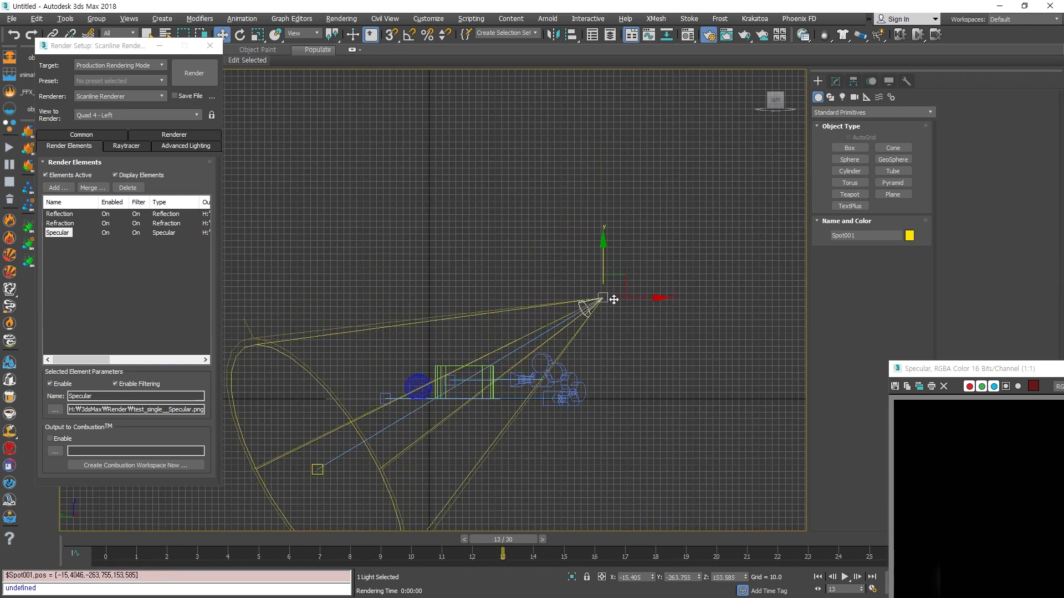
- Render the Camera001 view under the repositioned spotlight, examine the Specular pass, and close the element windows
{"action": "key", "text": "alt+w"}
{"action": "left_click", "coordinate": [781, 403]}
{"action": "key", "text": "alt+w"}
{"action": "key", "text": "w"}
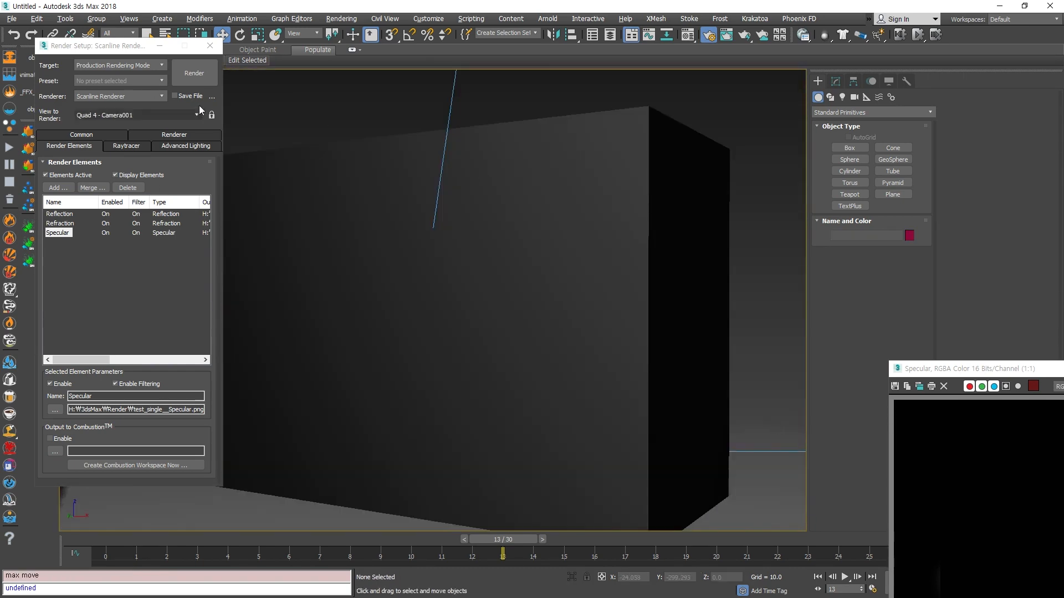
{"action": "left_click", "coordinate": [192, 80]}
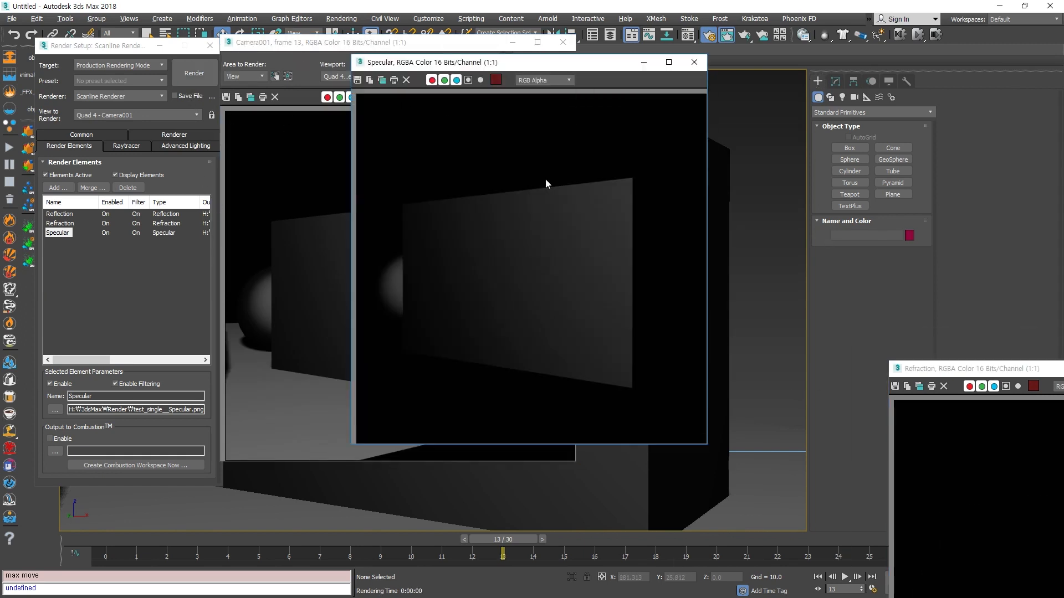
{"action": "left_click", "coordinate": [695, 66]}
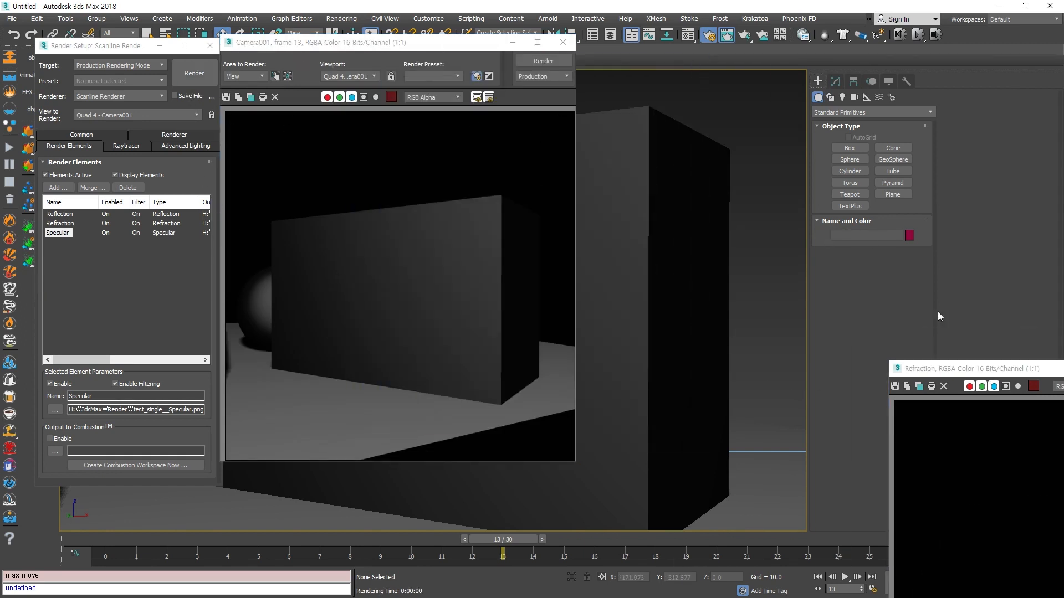
{"action": "left_click", "coordinate": [767, 118]}
{"action": "left_click", "coordinate": [671, 94]}
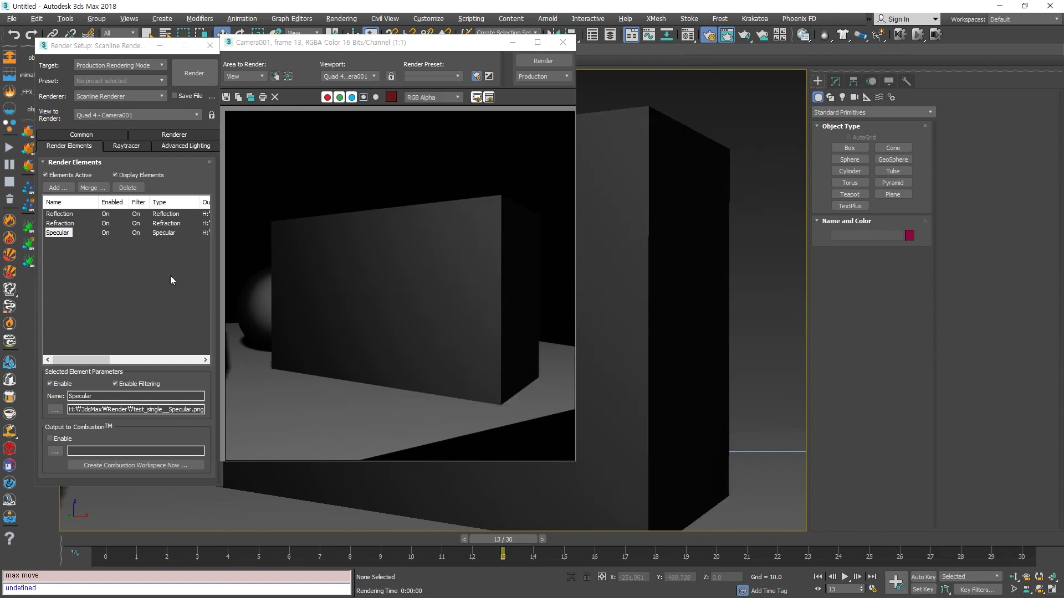
- Assign a Noise map to the Reflection slot of the first material
{"action": "left_click", "coordinate": [157, 302]}
{"action": "left_click", "coordinate": [746, 255]}
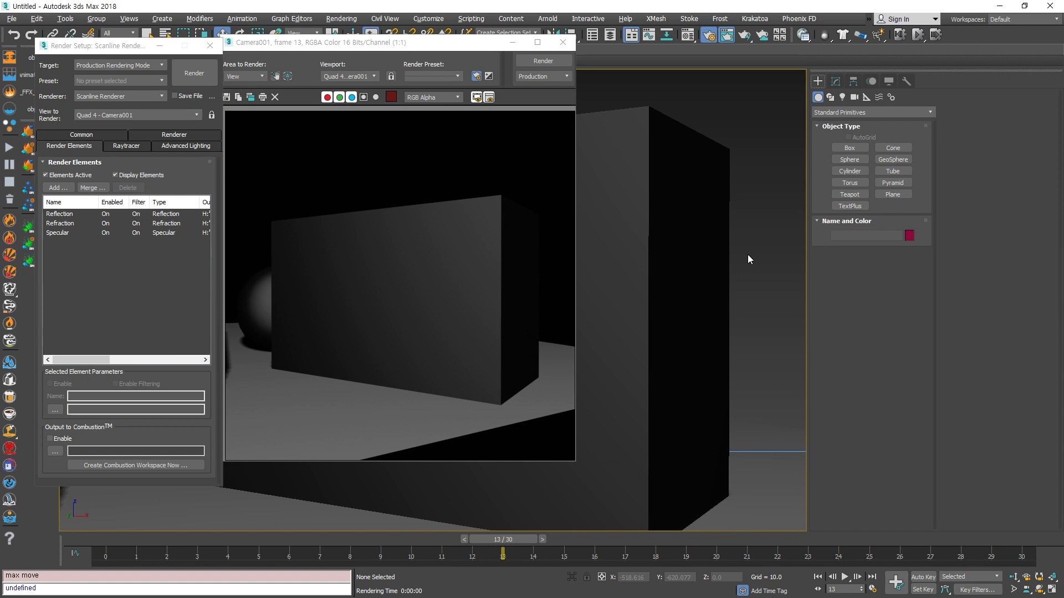
{"action": "key", "text": "m"}
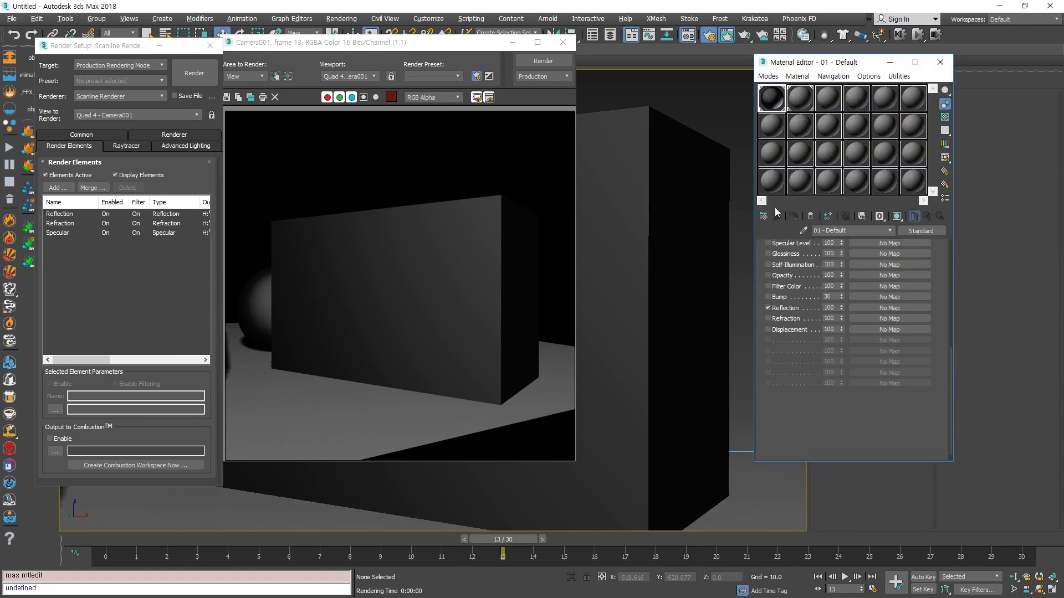
{"action": "scroll", "coordinate": [875, 416], "scroll_direction": "up", "scroll_amount": 3}
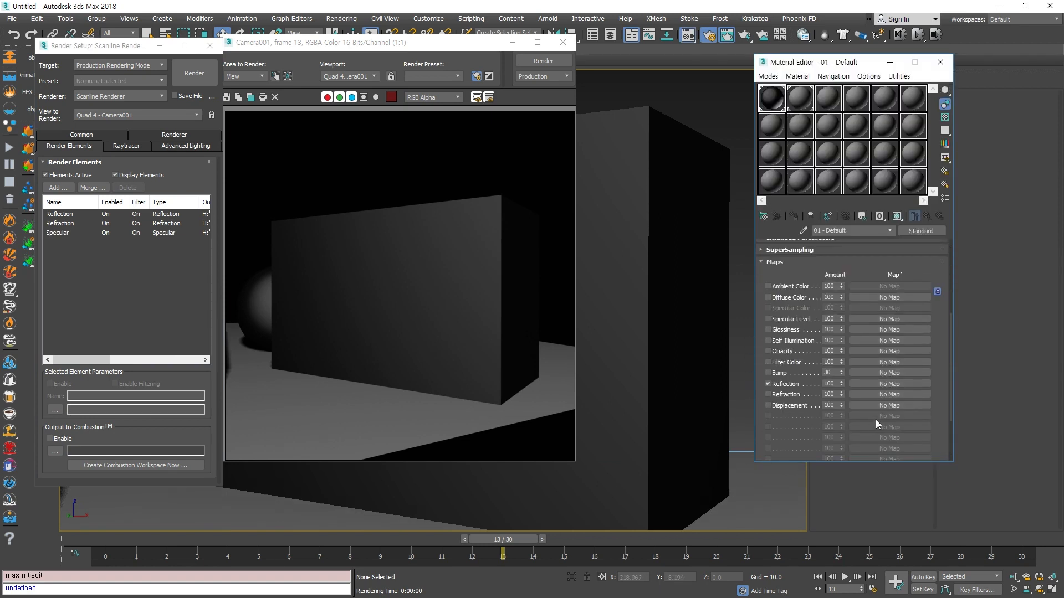
{"action": "left_click", "coordinate": [868, 385]}
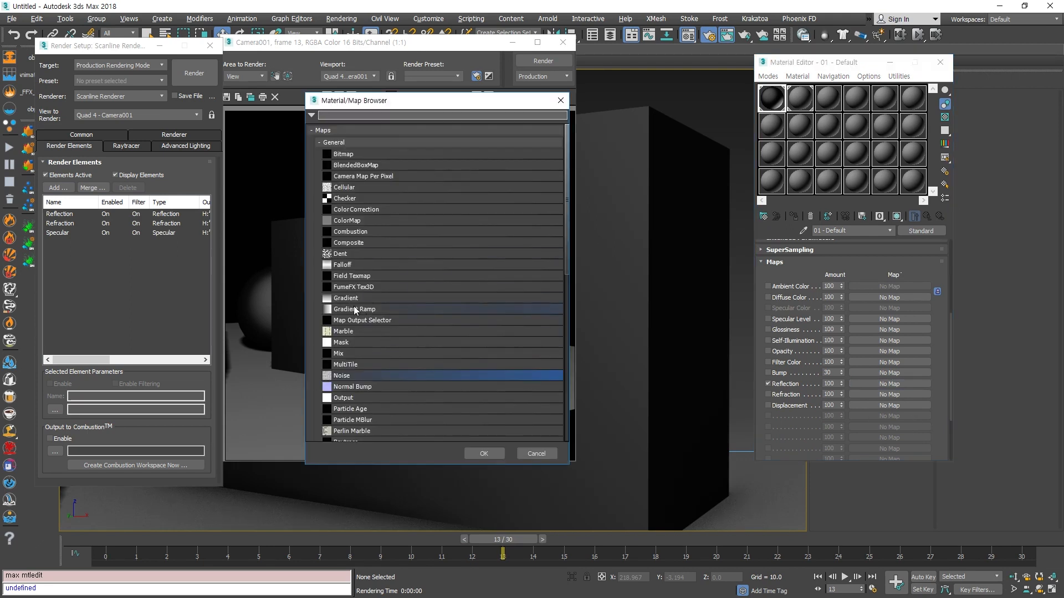
{"action": "double_click", "coordinate": [365, 378]}
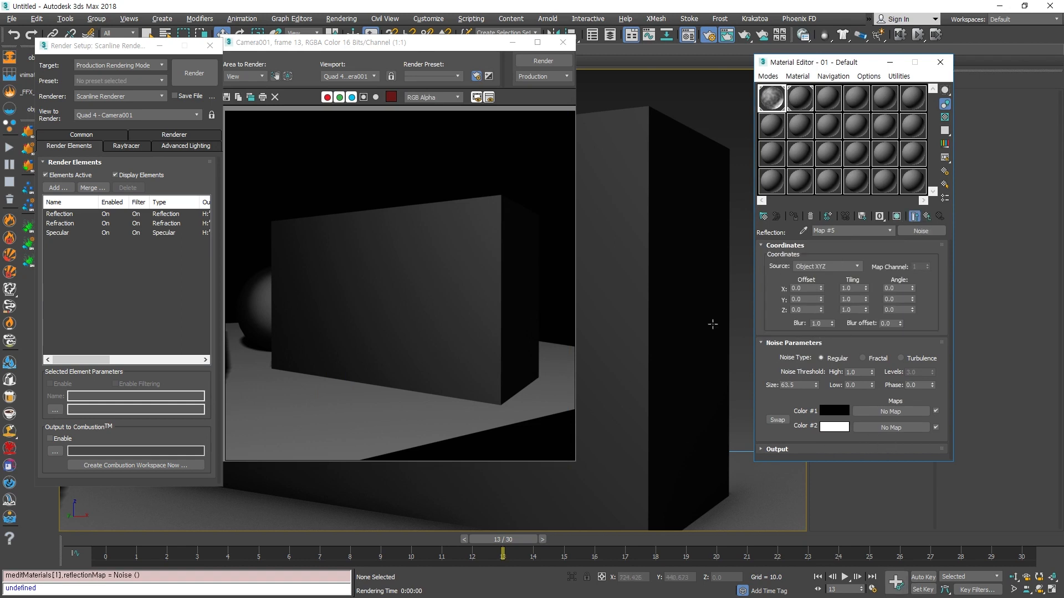
- Render the Camera001 view with the Noise reflection map, examine the Specular, Refraction and Reflection passes, and close all render windows
{"action": "left_click", "coordinate": [194, 72]}
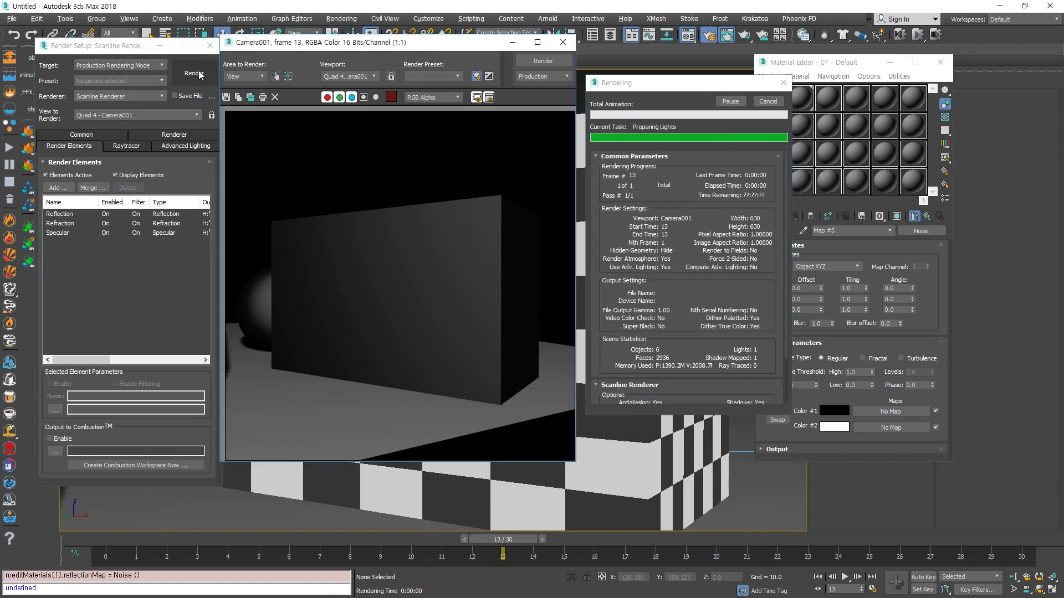
{"action": "left_click_drag", "start_coordinate": [1018, 372], "coordinate": [268, 216]}
{"action": "left_click", "coordinate": [483, 215]}
{"action": "left_click", "coordinate": [965, 371]}
{"action": "left_click_drag", "start_coordinate": [966, 371], "coordinate": [377, 225]}
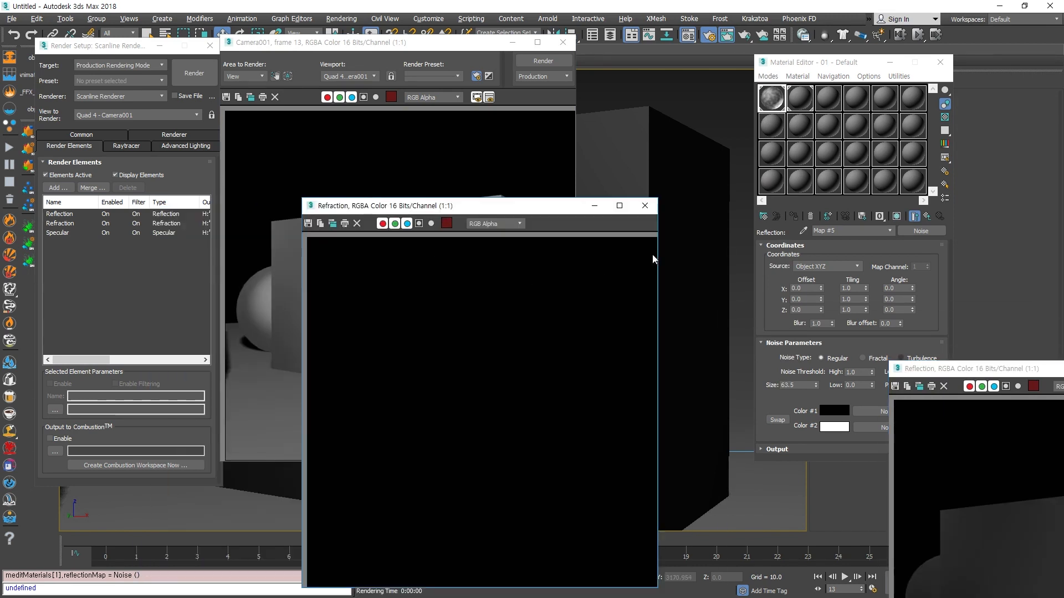
{"action": "left_click", "coordinate": [649, 223]}
{"action": "left_click_drag", "start_coordinate": [967, 370], "coordinate": [331, 123]}
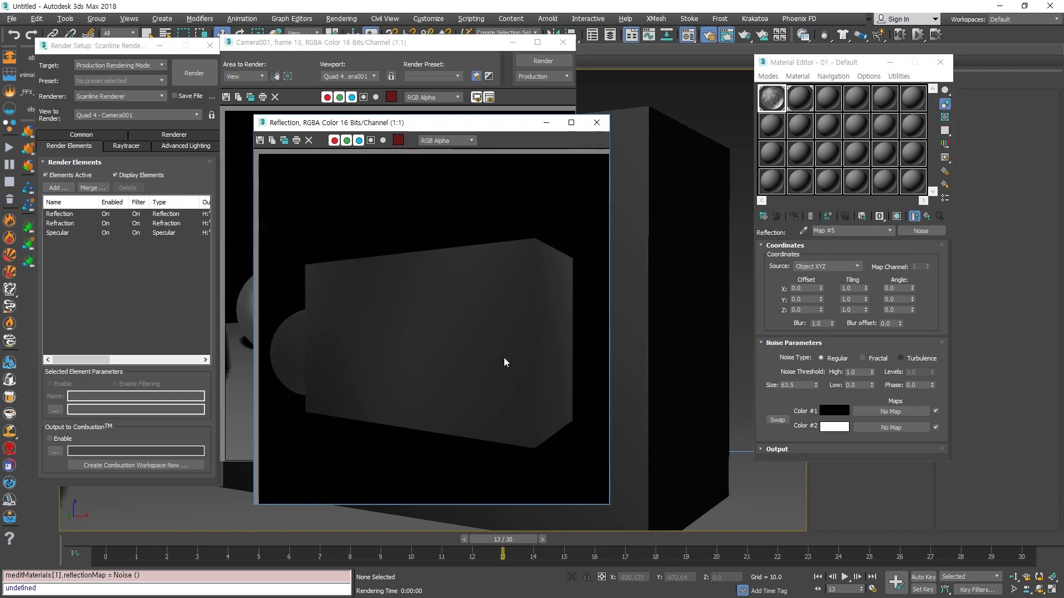
{"action": "left_click", "coordinate": [597, 122]}
{"action": "left_click", "coordinate": [560, 44]}
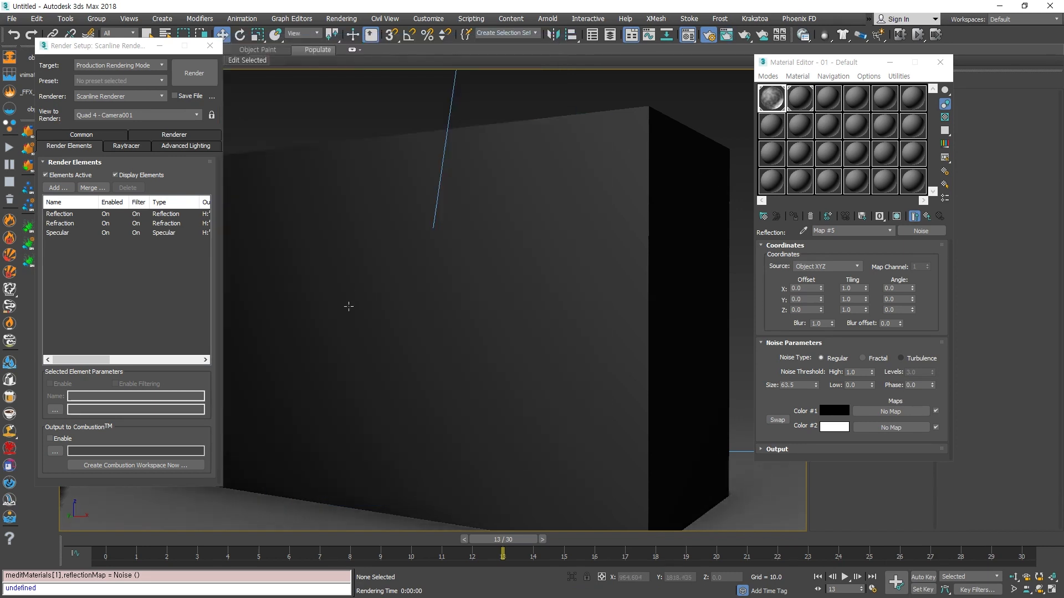
- In the Top view, rotate Box002 to a steeper slant, move it to about X 52, Y -29, and activate the Camera001 view
{"action": "key", "text": "alt+w"}
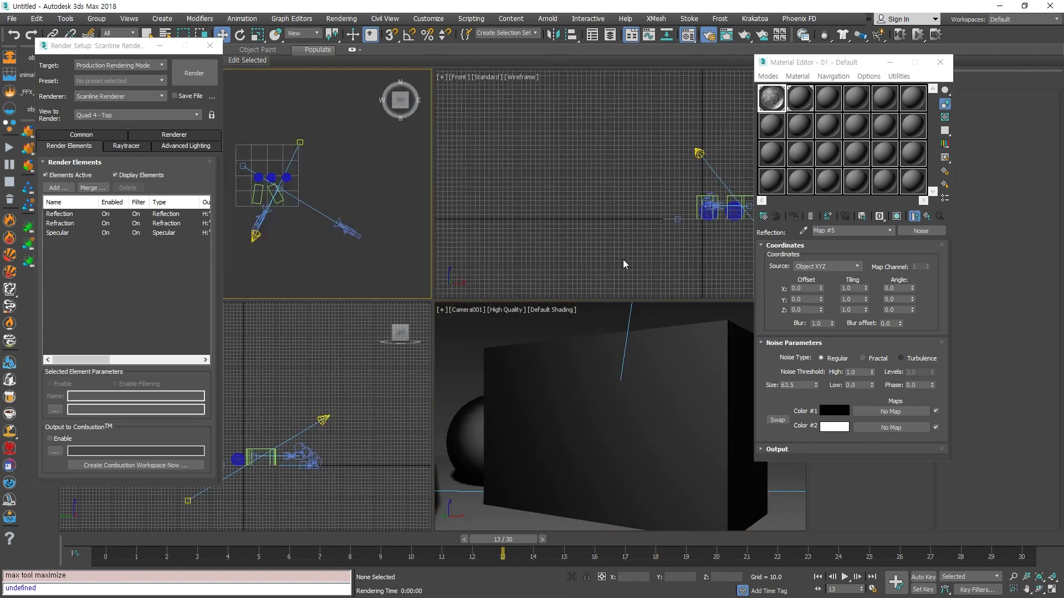
{"action": "key", "text": "alt+w"}
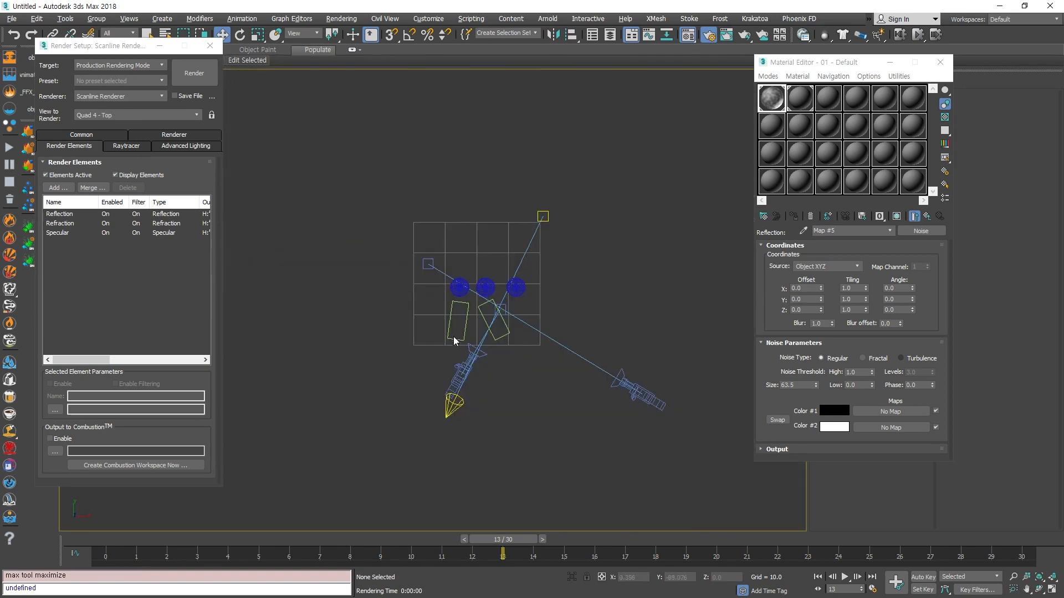
{"action": "left_click", "coordinate": [455, 340]}
{"action": "key", "text": "e"}
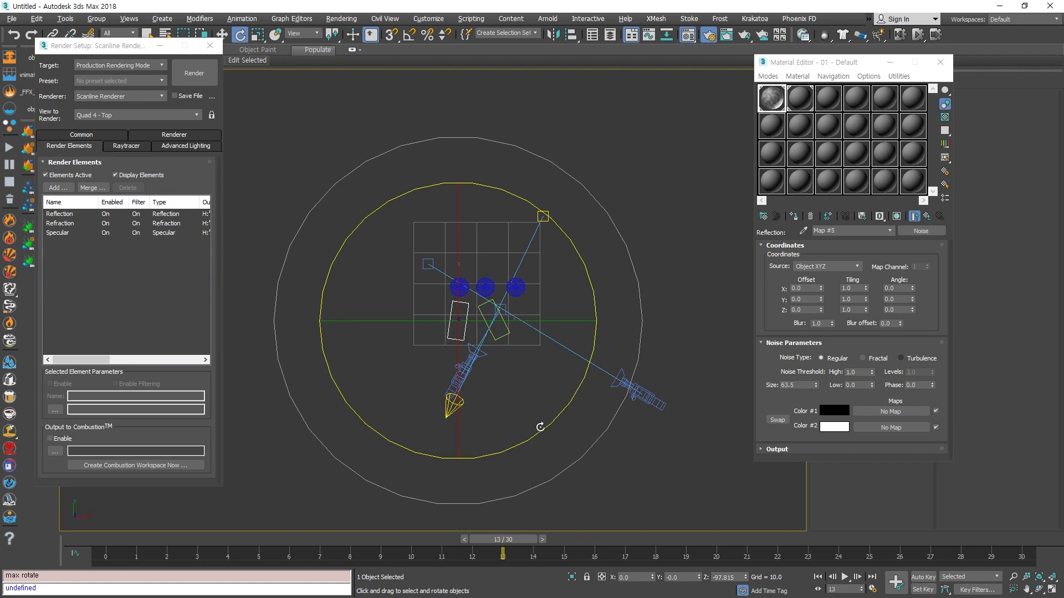
{"action": "mouse_move", "coordinate": [540, 428]}
{"action": "left_mouse_down"}
{"action": "mouse_move", "coordinate": [553, 428]}
{"action": "mouse_move", "coordinate": [523, 432]}
{"action": "left_mouse_up"}
{"action": "key", "text": "w"}
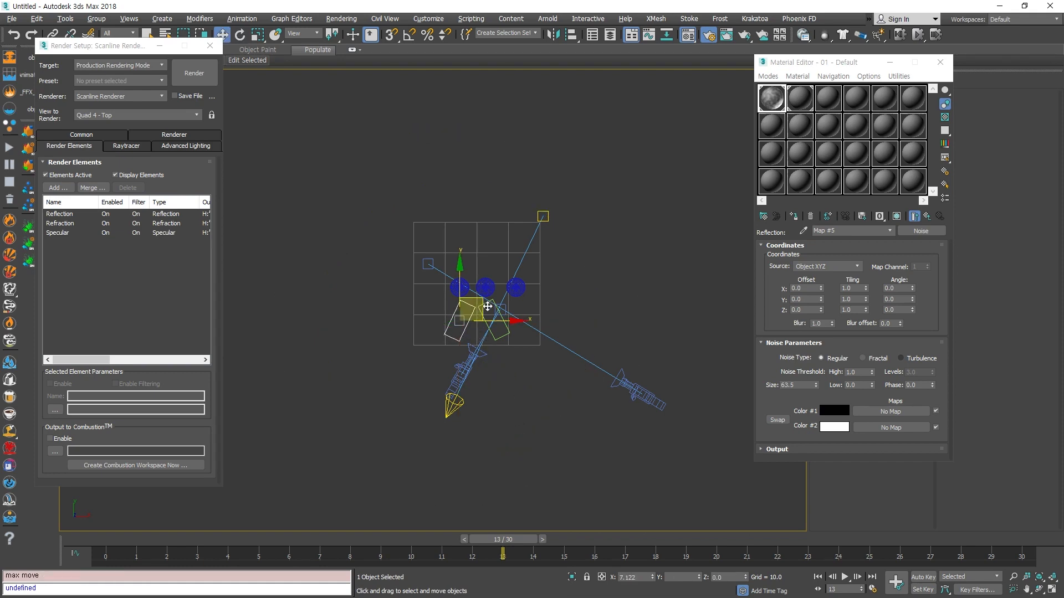
{"action": "key", "text": "alt+w"}
{"action": "left_click", "coordinate": [519, 416]}
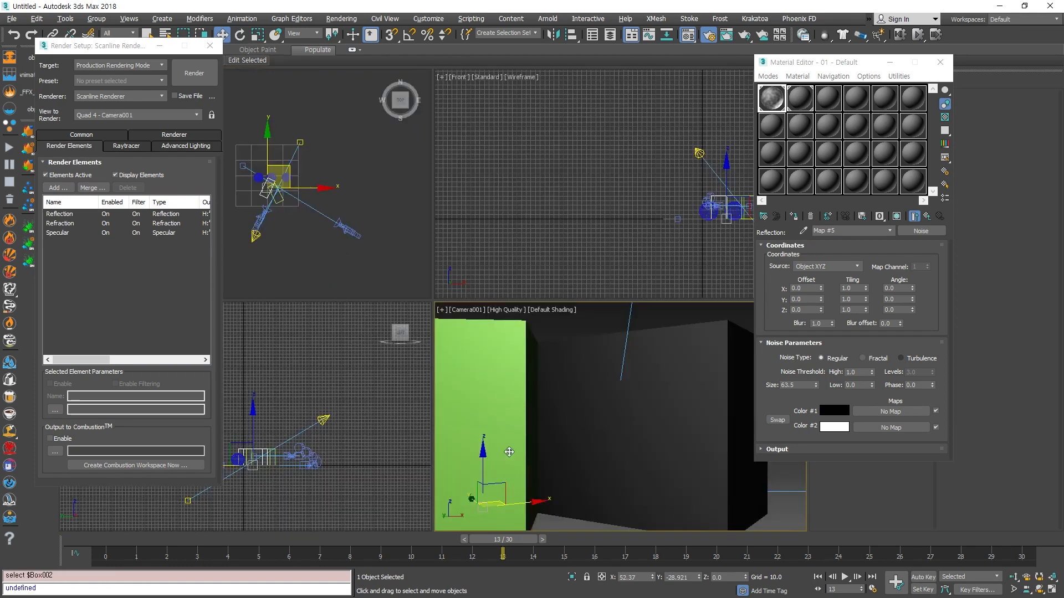
- Rotate Box002 in the Camera001 view to a Z rotation of about -129 degrees
{"action": "key", "text": "e"}
{"action": "left_click_drag", "start_coordinate": [596, 523], "coordinate": [582, 532]}
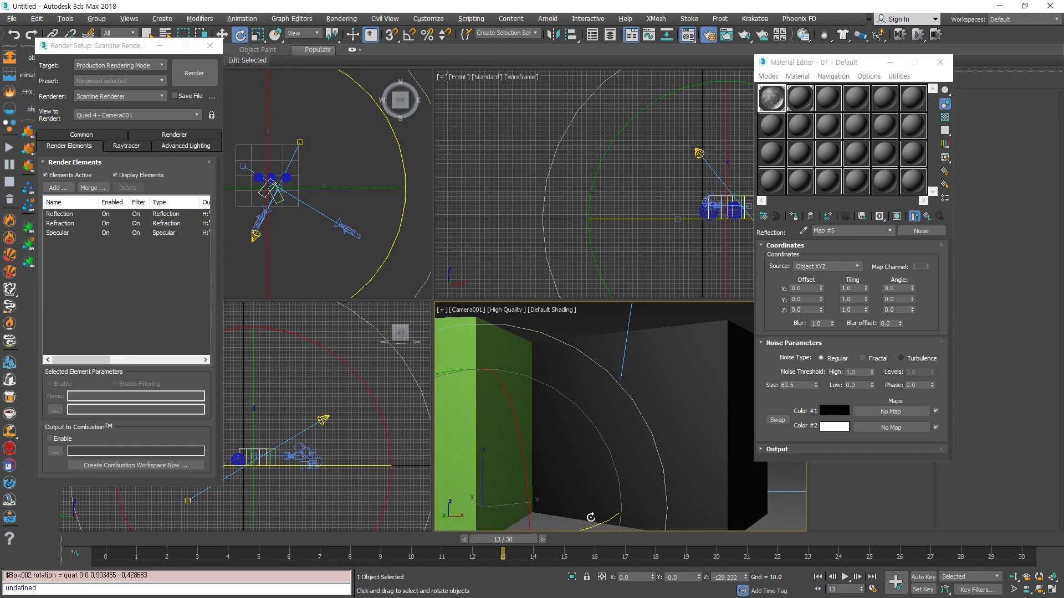
{"action": "key", "text": "w"}
- Assign the third material to Box002 and set its Ambient and Diffuse colors to pure red (255, 0, 0)
{"action": "left_click", "coordinate": [827, 98]}
{"action": "left_click", "coordinate": [794, 216]}
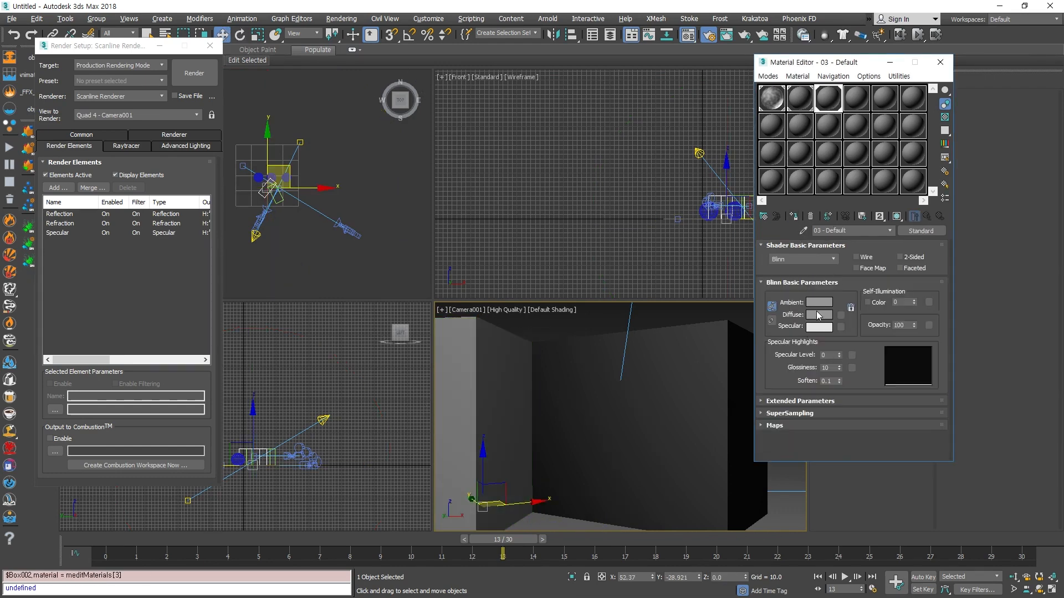
{"action": "left_click", "coordinate": [820, 302]}
{"action": "left_click_drag", "start_coordinate": [303, 86], "coordinate": [322, 69]}
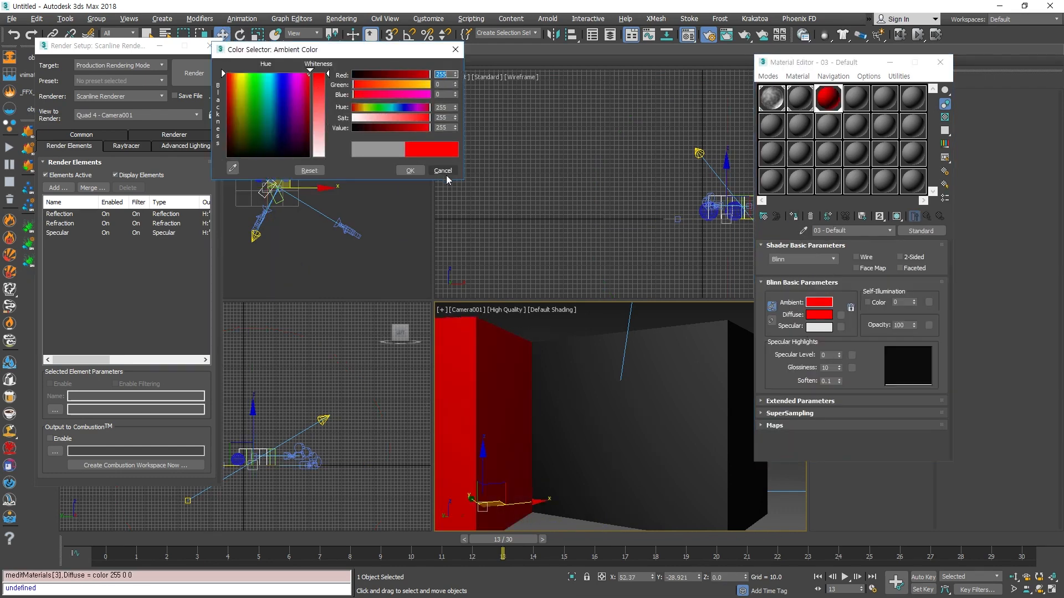
{"action": "left_click", "coordinate": [412, 172]}
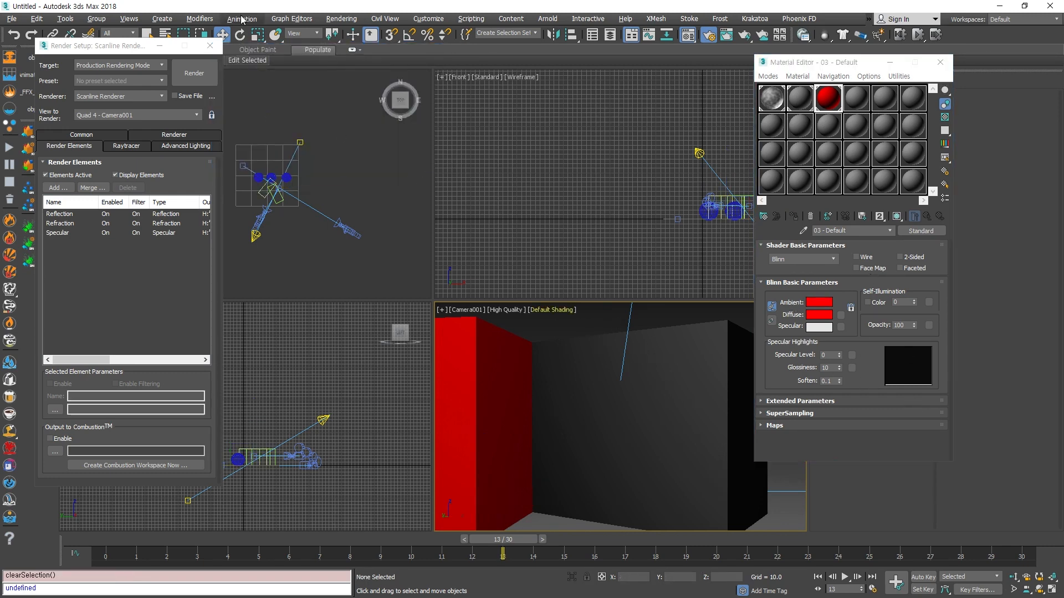
- Render the Camera001 view with the red box, examine the Specular, Refraction and Reflection passes, and close the element windows
{"action": "left_click", "coordinate": [201, 78]}
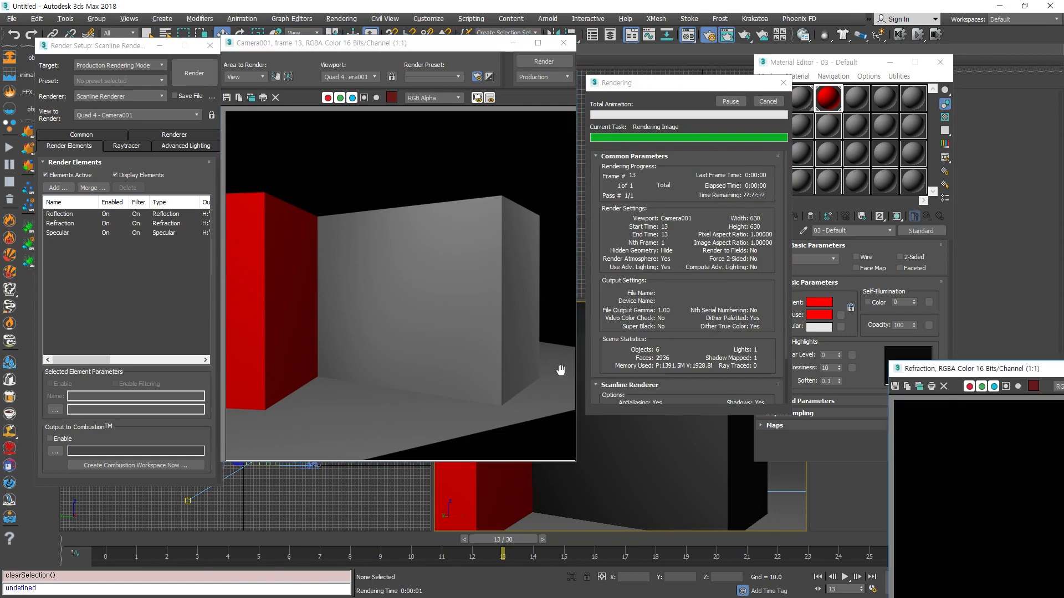
{"action": "left_click_drag", "start_coordinate": [958, 370], "coordinate": [418, 119]}
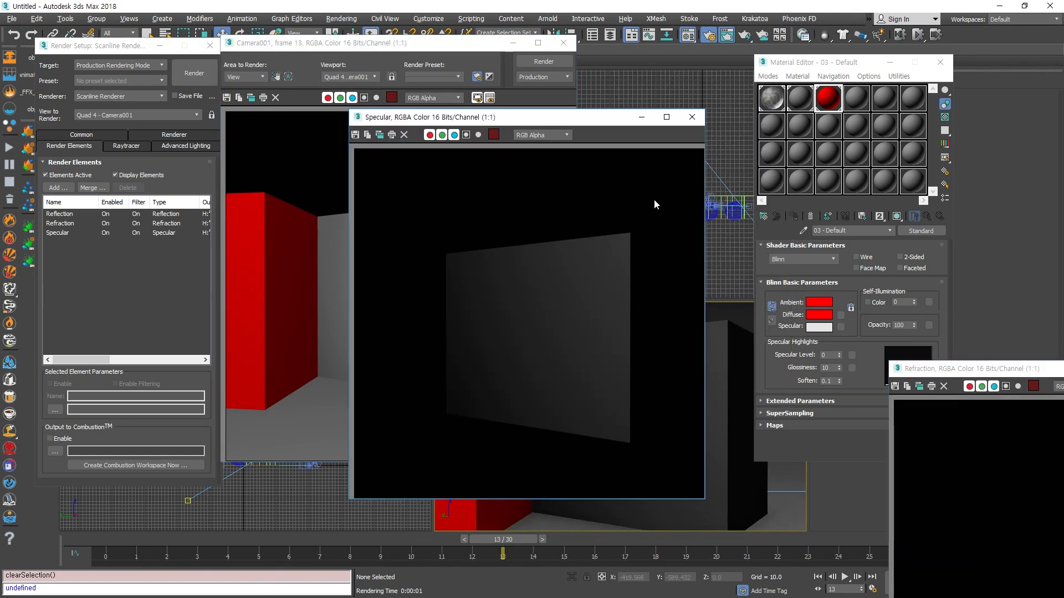
{"action": "left_click", "coordinate": [692, 117]}
{"action": "left_click_drag", "start_coordinate": [951, 369], "coordinate": [392, 175]}
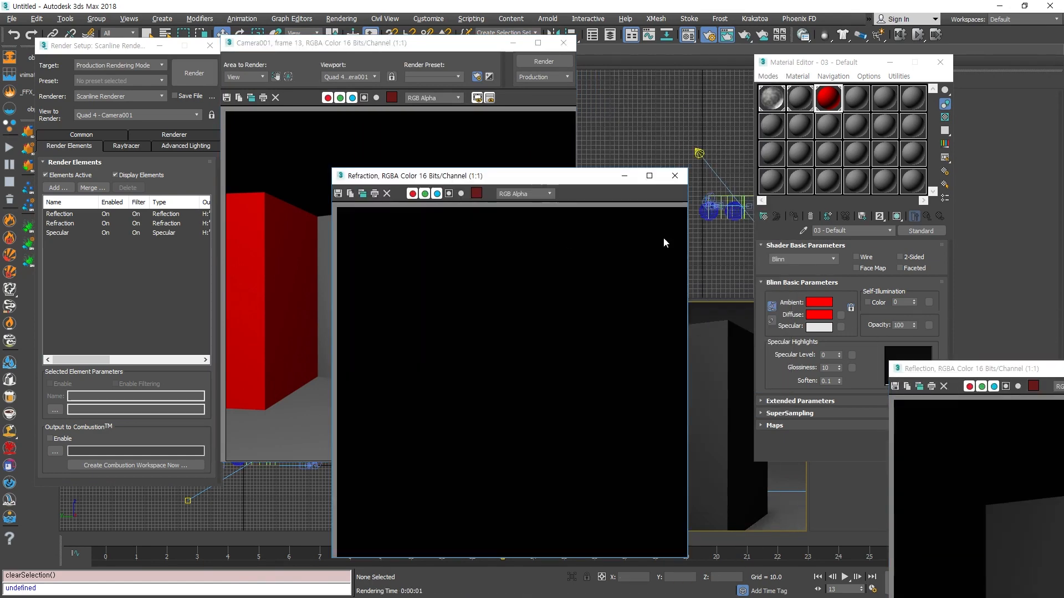
{"action": "left_click", "coordinate": [674, 176]}
{"action": "left_click_drag", "start_coordinate": [953, 368], "coordinate": [405, 108]}
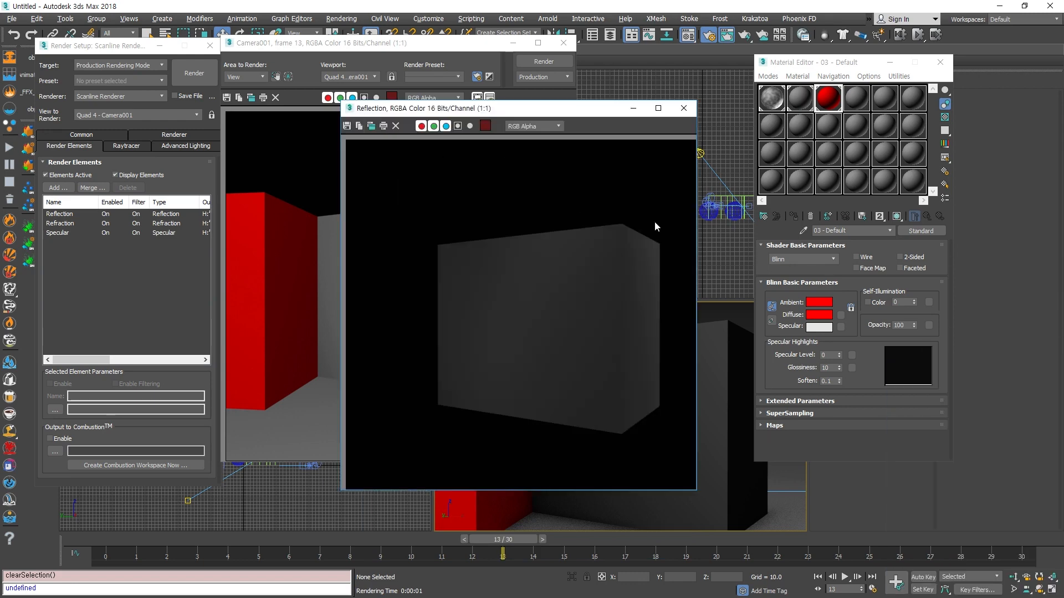
{"action": "left_click", "coordinate": [683, 107]}
- Try a Specular Level of 347 on the red material and undo it
{"action": "left_click_drag", "start_coordinate": [839, 355], "coordinate": [838, 167]}
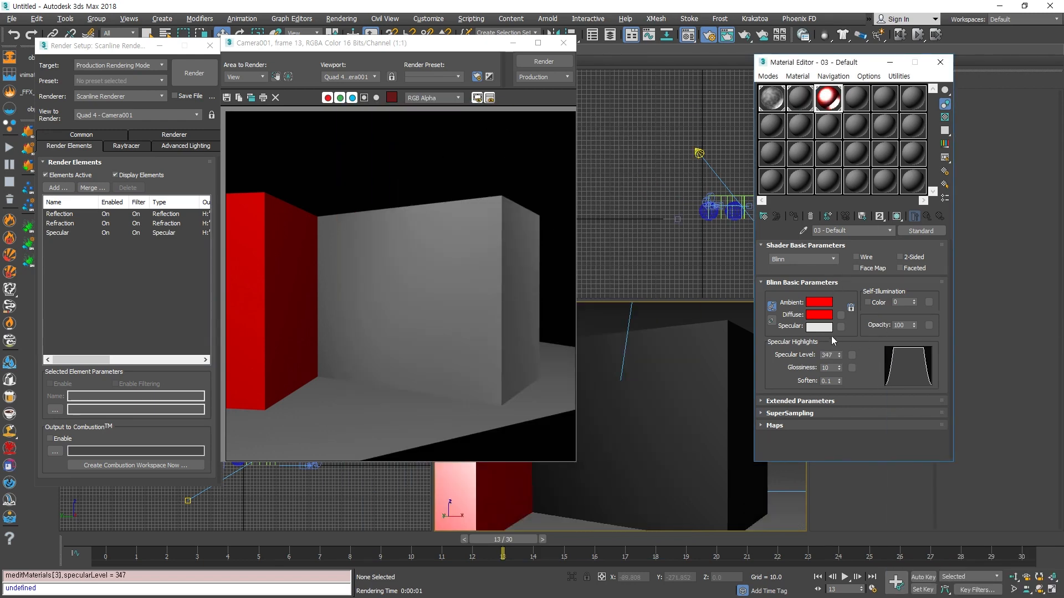
{"action": "key", "text": "ctrl+z"}
- Set the coordinate source of the first material's Noise reflection map to Explicit Map Channel and return to the parent material
{"action": "left_click", "coordinate": [805, 100]}
{"action": "left_click", "coordinate": [769, 102]}
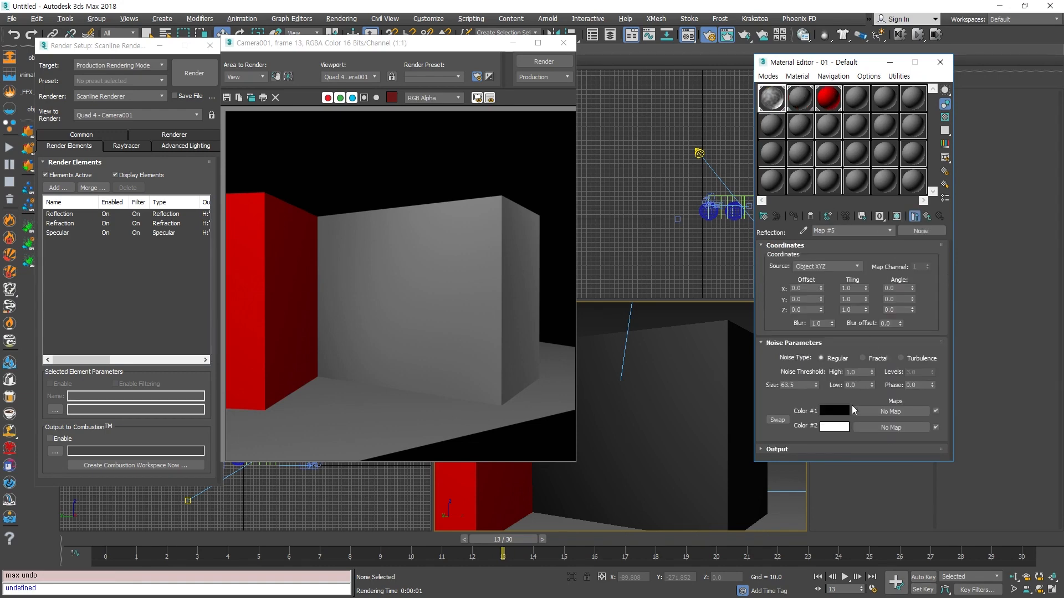
{"action": "left_click", "coordinate": [826, 267]}
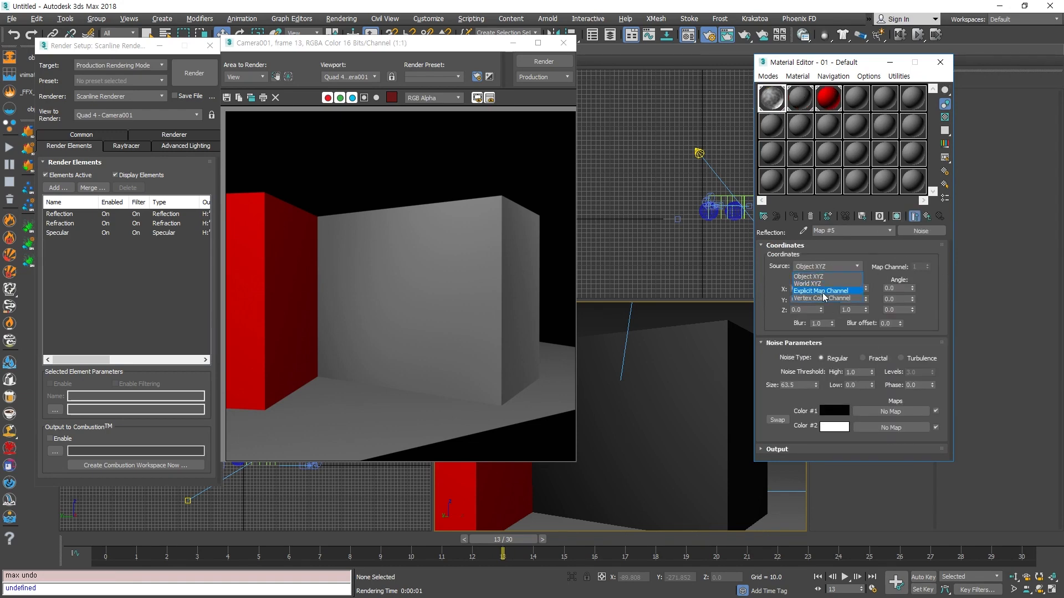
{"action": "left_click", "coordinate": [821, 292]}
{"action": "left_click", "coordinate": [929, 217]}
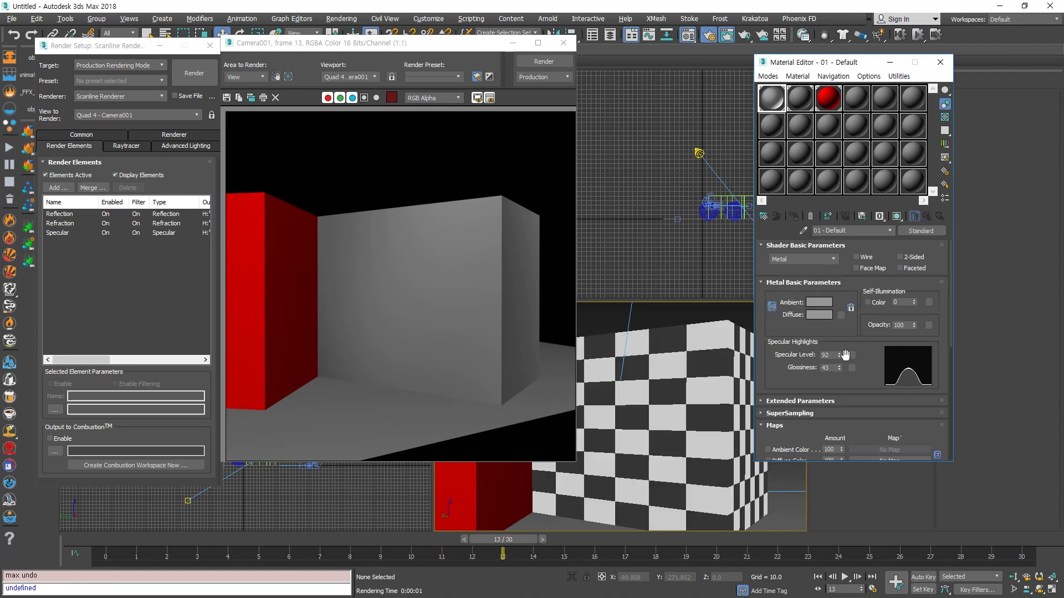
- Set the first material's Specular Level to 245, Glossiness to 29 and Reflection map amount to 100
{"action": "mouse_move", "coordinate": [845, 354]}
{"action": "left_mouse_down"}
{"action": "mouse_move", "coordinate": [844, 322]}
{"action": "mouse_move", "coordinate": [840, 367]}
{"action": "mouse_move", "coordinate": [841, 355]}
{"action": "mouse_move", "coordinate": [847, 395]}
{"action": "mouse_move", "coordinate": [839, 353]}
{"action": "mouse_move", "coordinate": [854, 403]}
{"action": "mouse_move", "coordinate": [836, 321]}
{"action": "mouse_move", "coordinate": [842, 376]}
{"action": "mouse_move", "coordinate": [864, 304]}
{"action": "left_mouse_up"}
{"action": "left_click", "coordinate": [796, 321]}
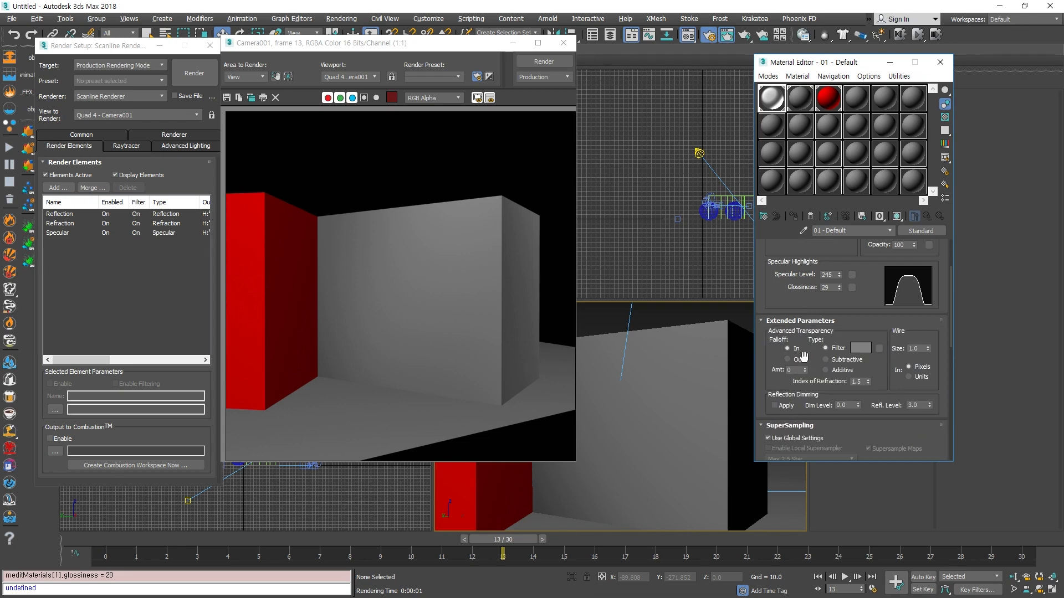
{"action": "left_click_drag", "start_coordinate": [767, 352], "coordinate": [765, 252]}
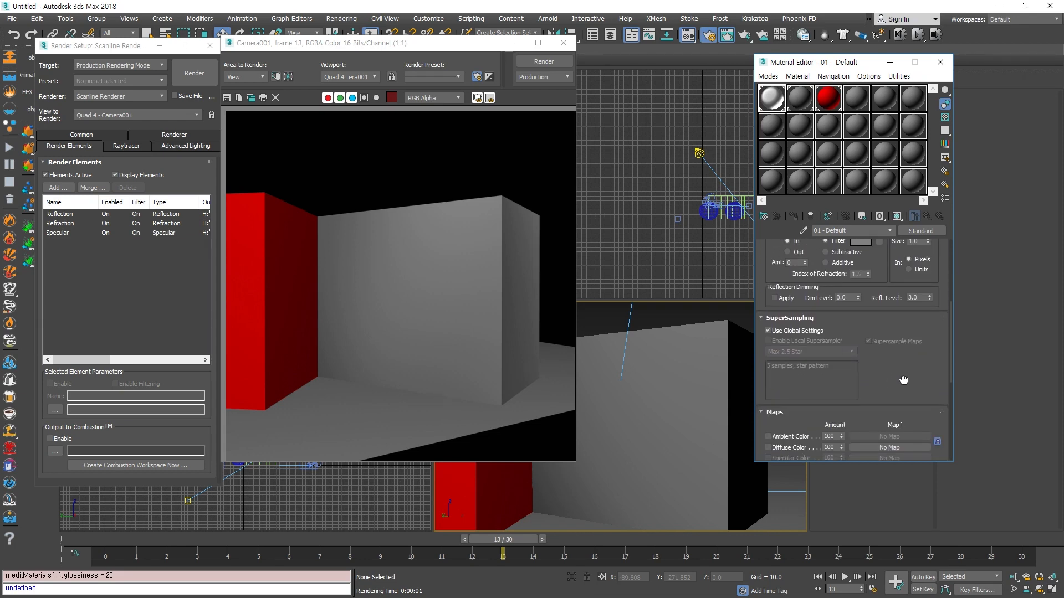
{"action": "scroll", "coordinate": [782, 358], "scroll_direction": "down", "scroll_amount": 5}
{"action": "left_click_drag", "start_coordinate": [781, 359], "coordinate": [791, 439]}
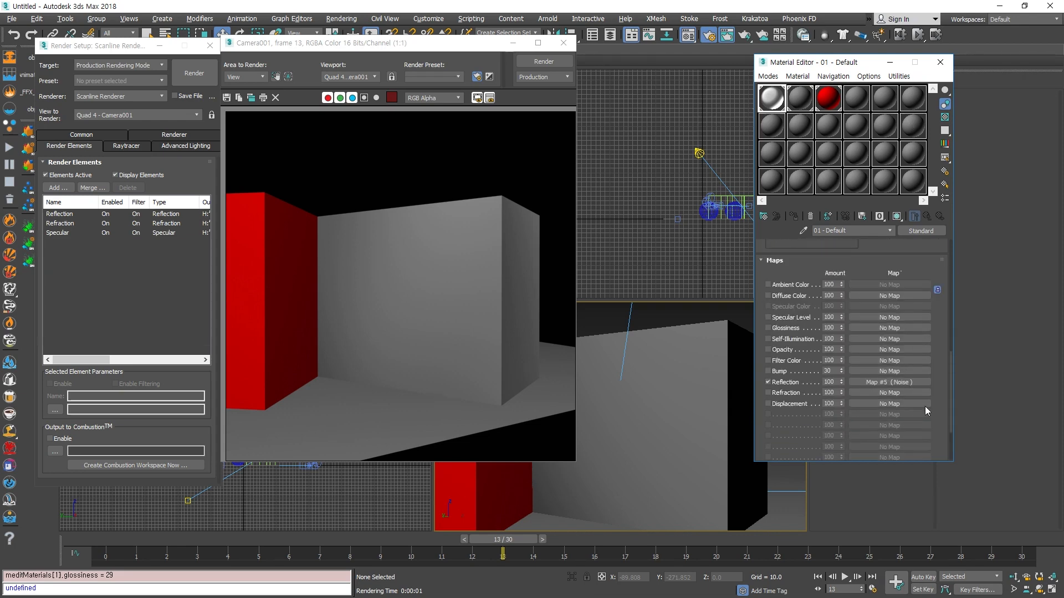
{"action": "left_click", "coordinate": [841, 381]}
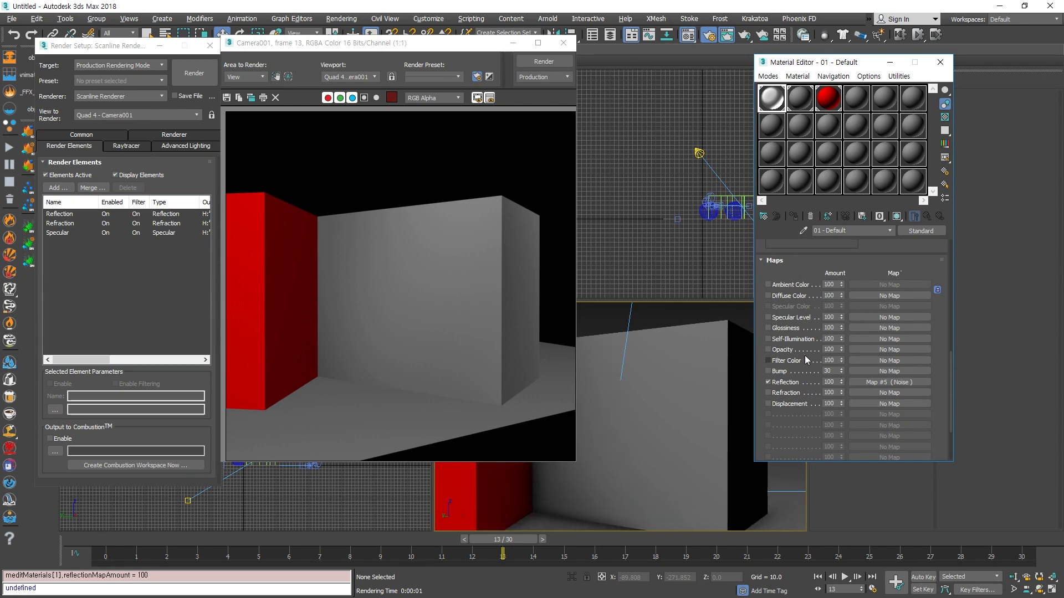
- Set the first material's Ambient and Diffuse colors to black (0, 0, 0)
{"action": "left_click_drag", "start_coordinate": [801, 256], "coordinate": [820, 438]}
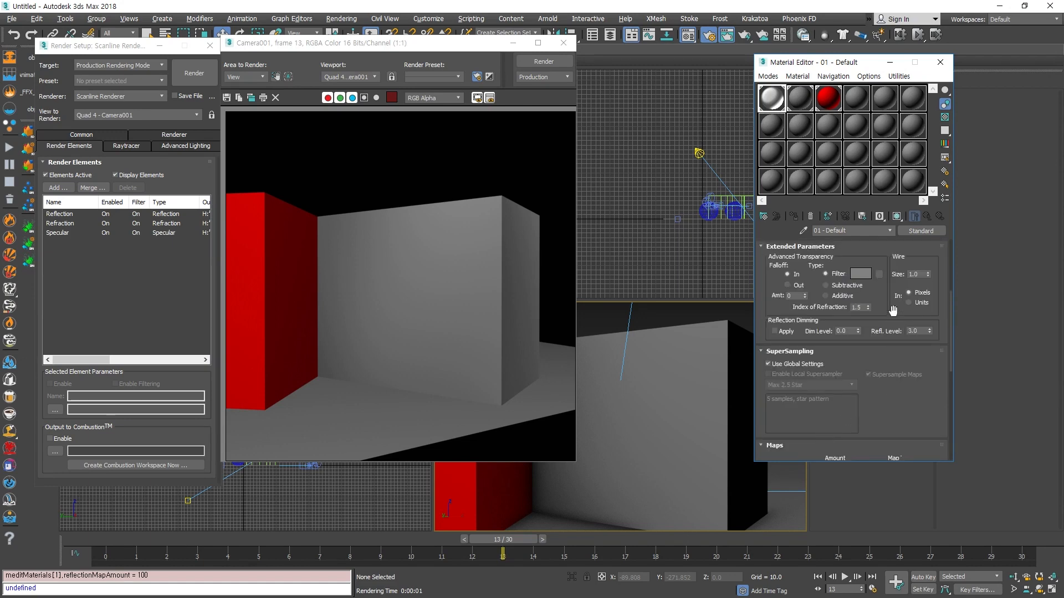
{"action": "left_click_drag", "start_coordinate": [893, 302], "coordinate": [900, 438]}
{"action": "scroll", "coordinate": [900, 437], "scroll_direction": "up", "scroll_amount": 2}
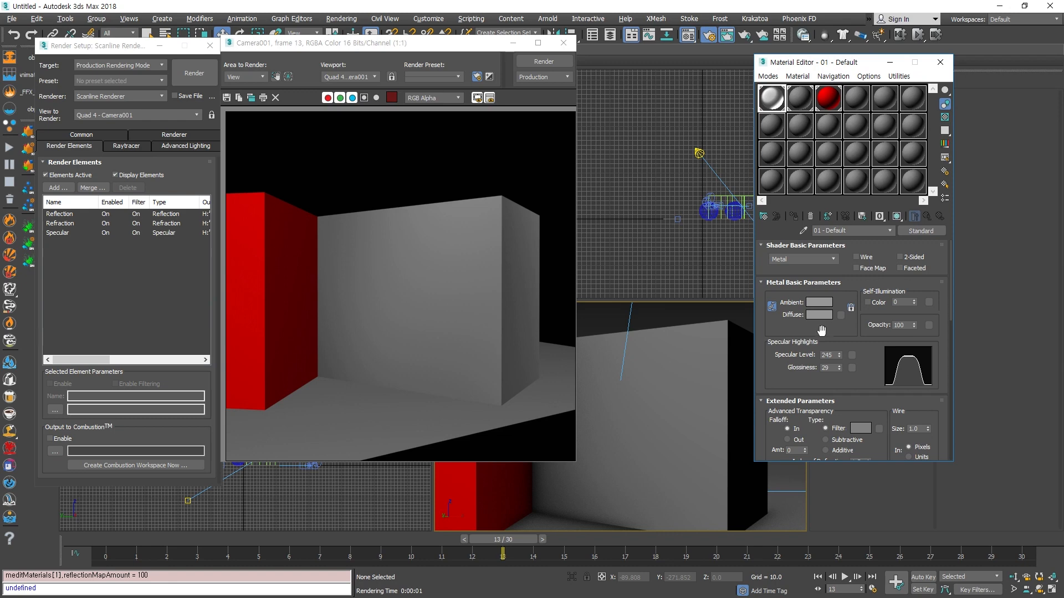
{"action": "left_click", "coordinate": [818, 302]}
{"action": "left_click_drag", "start_coordinate": [321, 96], "coordinate": [320, 157]}
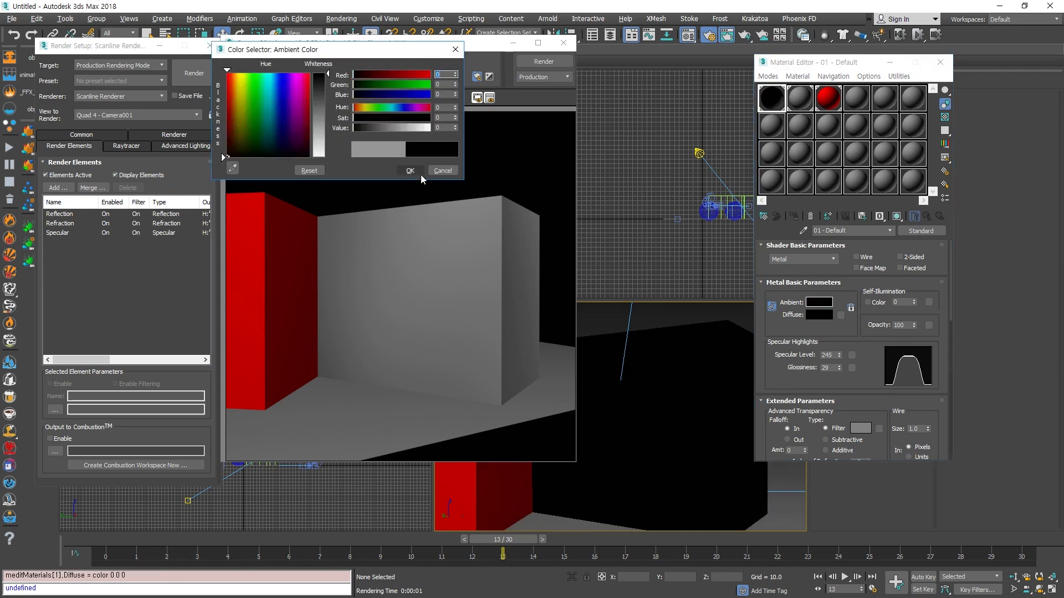
{"action": "left_click", "coordinate": [411, 171]}
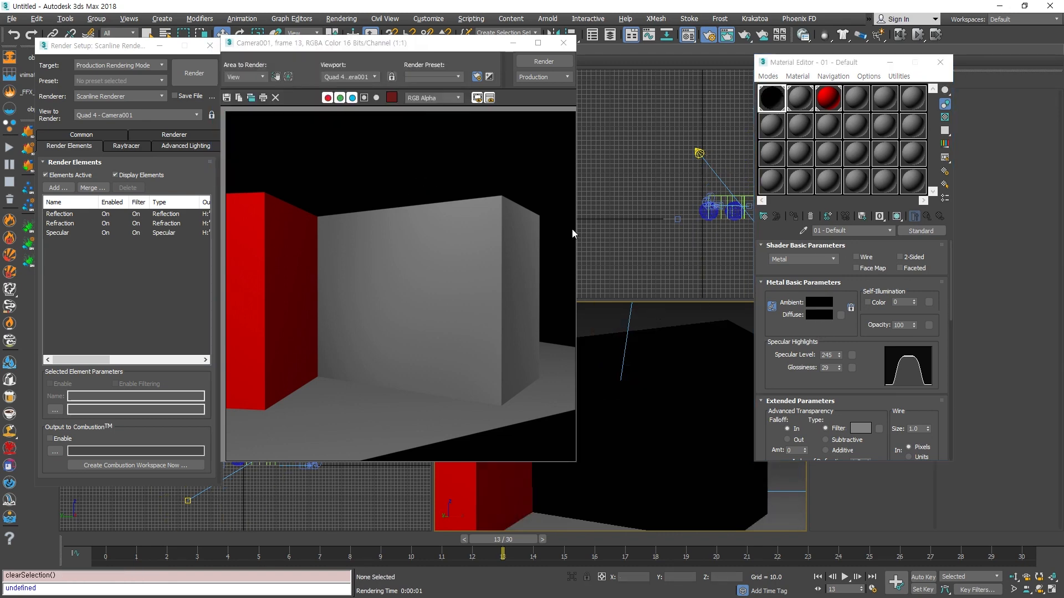
- Render the Camera001 view with the black material, examine the Specular, Refraction and Reflection passes, and close the element windows
{"action": "left_click", "coordinate": [201, 79]}
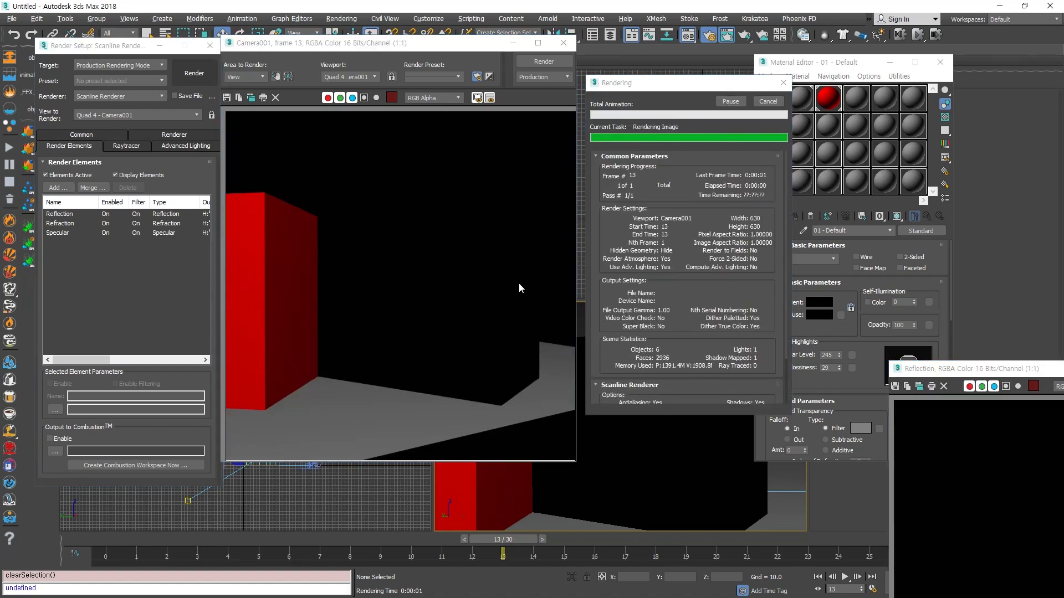
{"action": "left_click_drag", "start_coordinate": [1000, 371], "coordinate": [431, 287]}
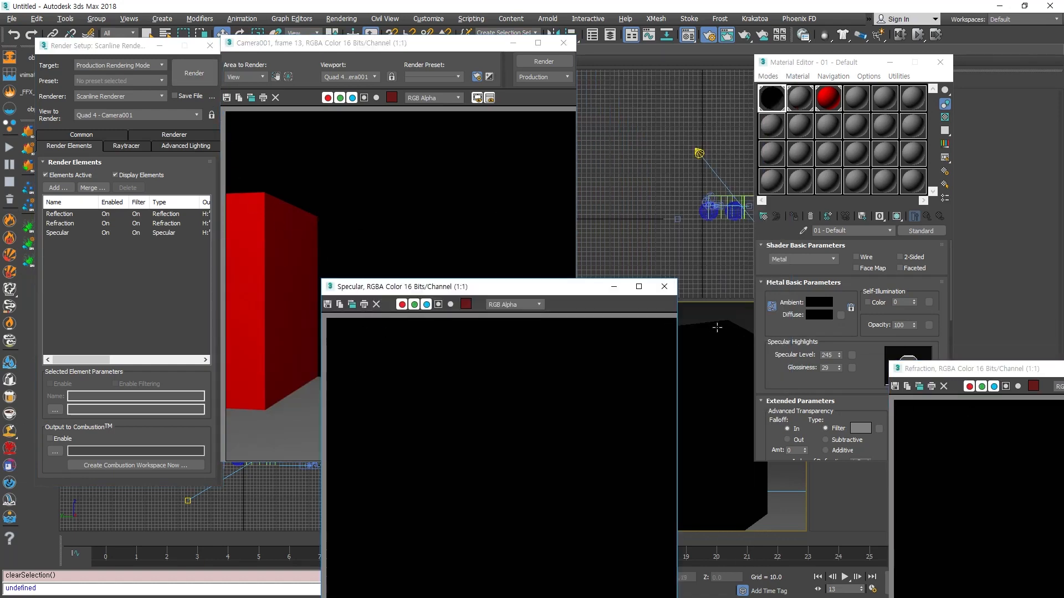
{"action": "left_click", "coordinate": [672, 284]}
{"action": "left_click_drag", "start_coordinate": [935, 370], "coordinate": [355, 282]}
{"action": "left_click", "coordinate": [647, 283]}
{"action": "left_click_drag", "start_coordinate": [934, 368], "coordinate": [432, 307]}
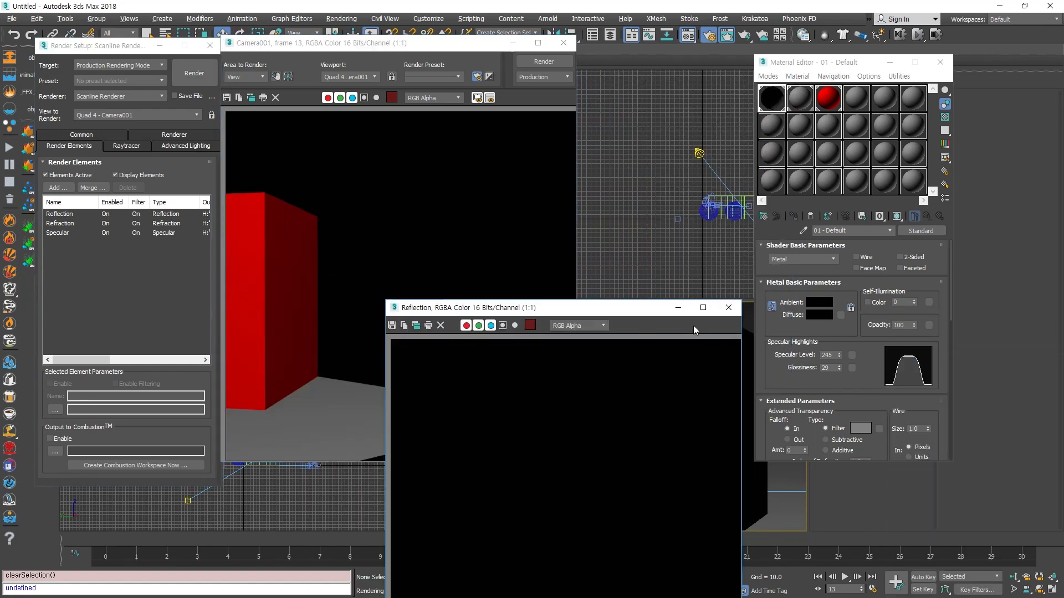
{"action": "left_click", "coordinate": [732, 309]}
- Set the first material's Ambient and Diffuse colors to white (255, 255, 255)
{"action": "left_click", "coordinate": [810, 303]}
{"action": "left_click", "coordinate": [321, 157]}
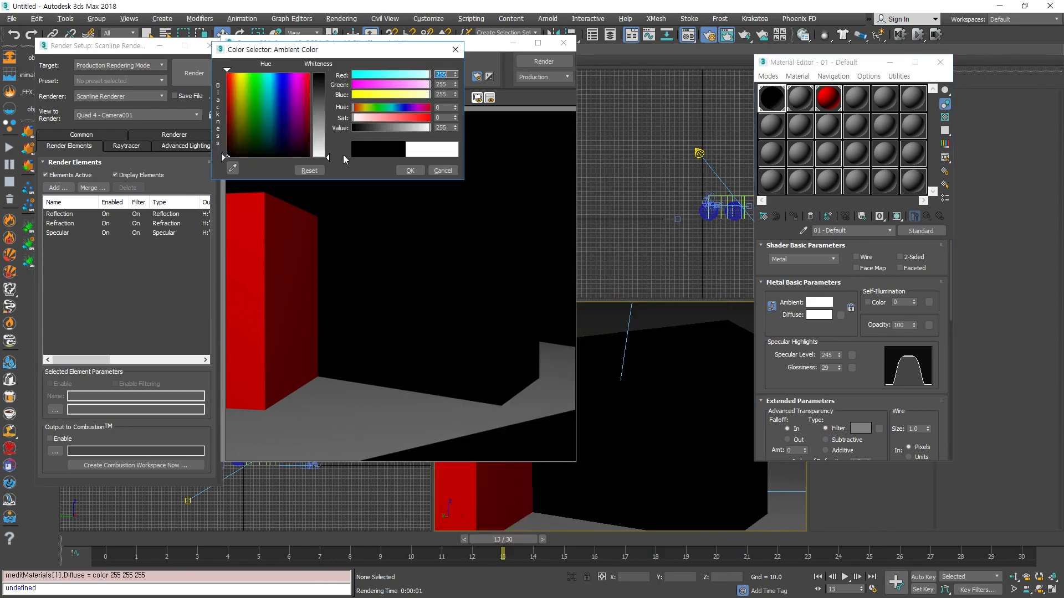
{"action": "left_click", "coordinate": [410, 171]}
- Render the Camera001 view with the white material, examine the Refraction and Reflection passes, and close the element windows
{"action": "left_click", "coordinate": [208, 83]}
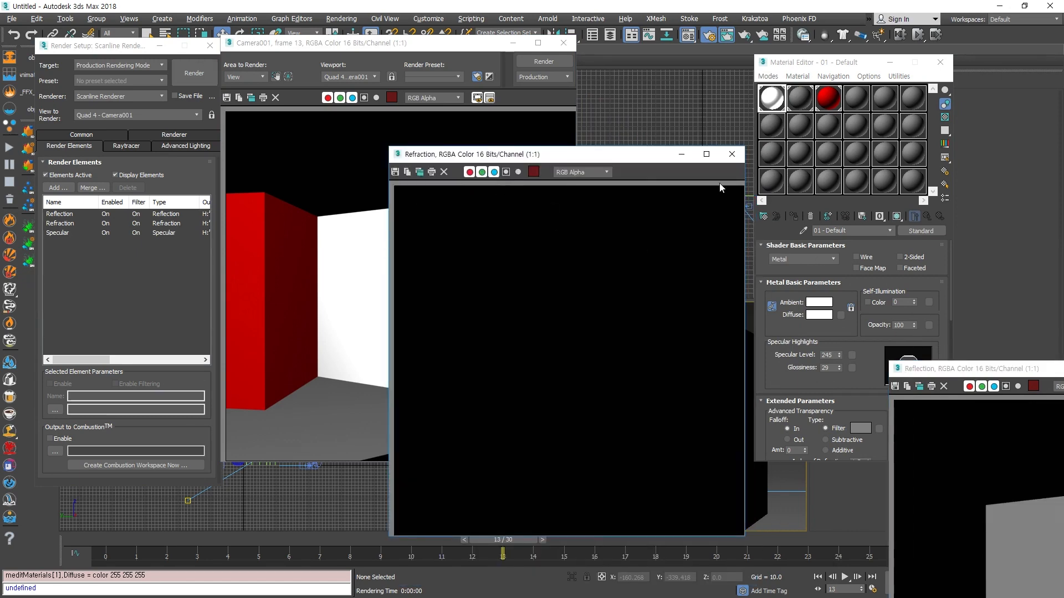
{"action": "left_click", "coordinate": [732, 155]}
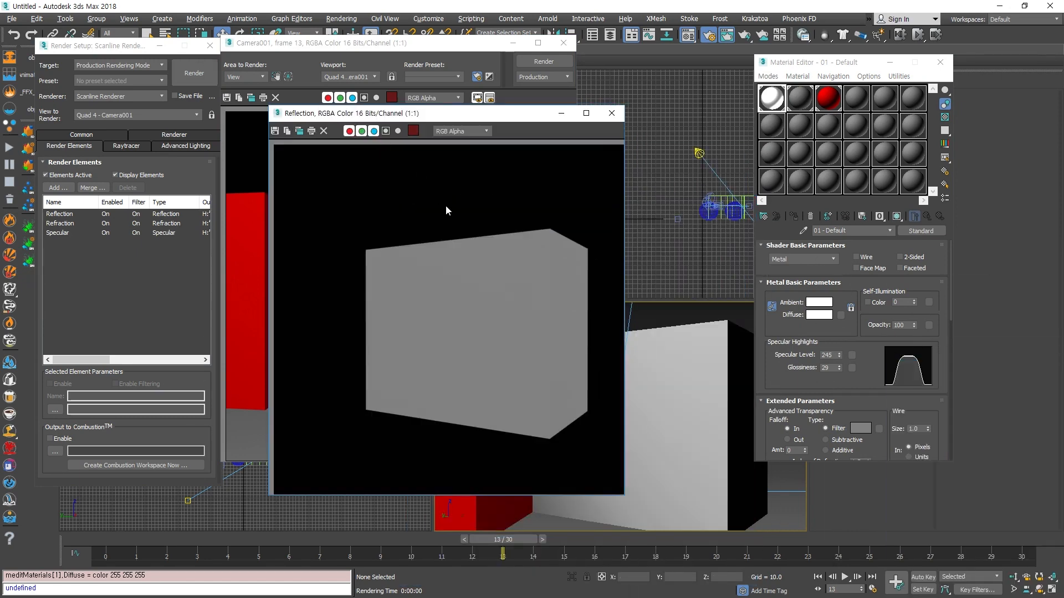
{"action": "left_click", "coordinate": [611, 113]}
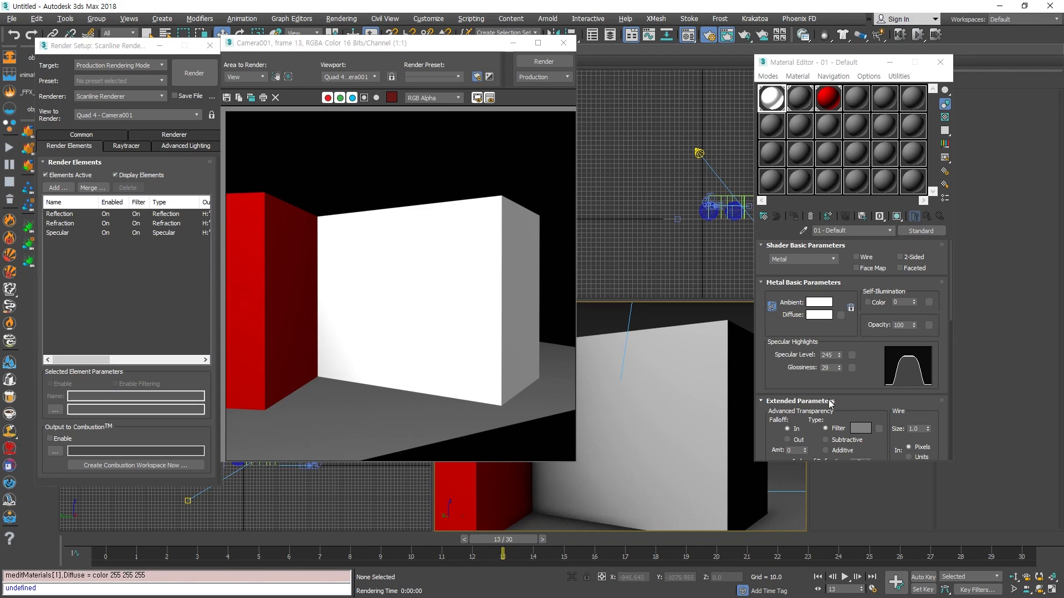
- Enable the Refraction and Specular Level map slots of the first material
{"action": "scroll", "coordinate": [896, 379], "scroll_direction": "down", "scroll_amount": 5}
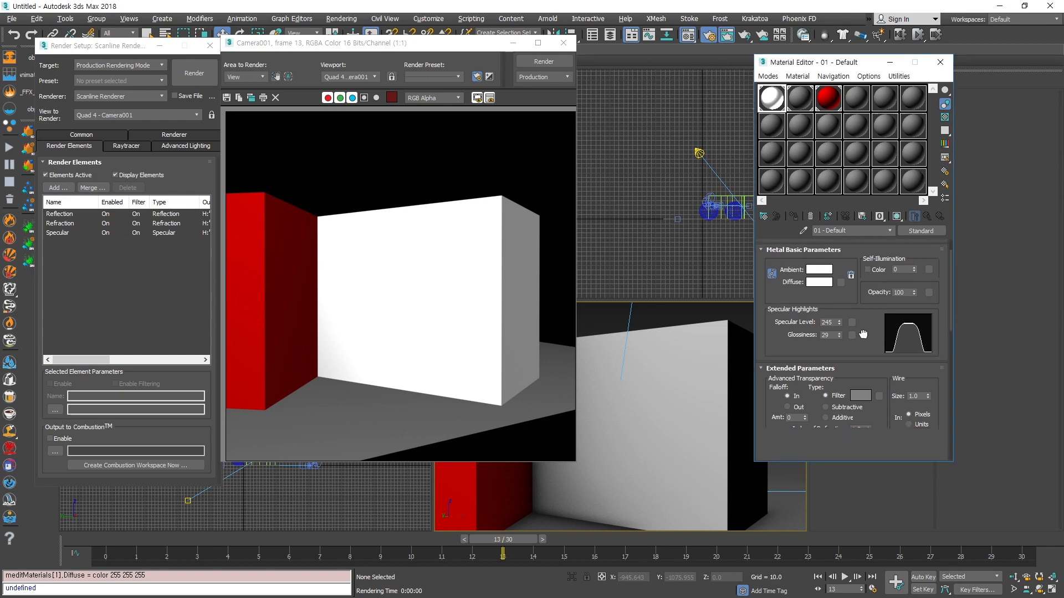
{"action": "scroll", "coordinate": [846, 321], "scroll_direction": "down", "scroll_amount": 3}
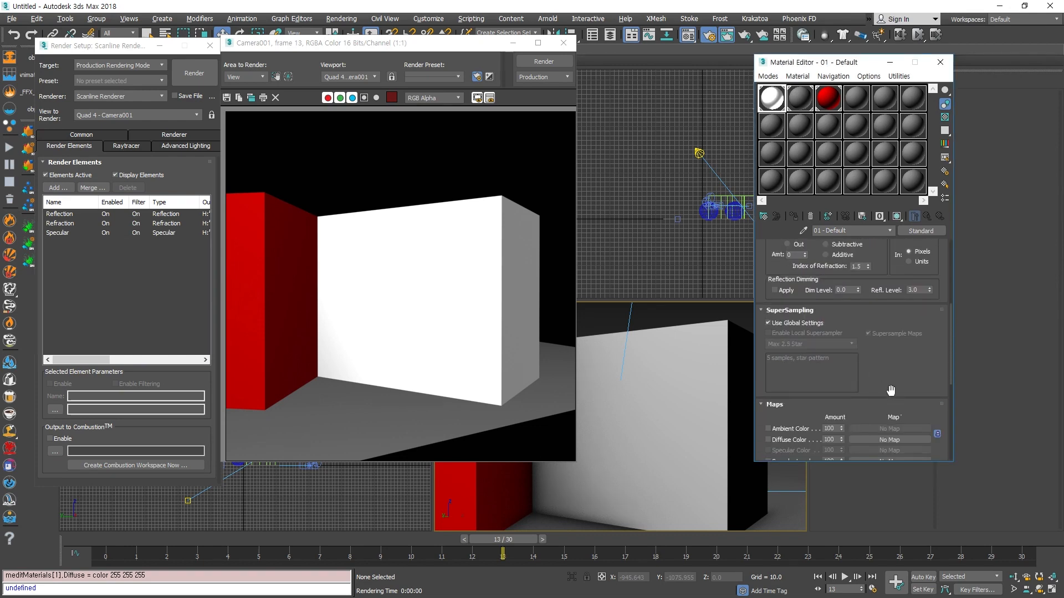
{"action": "scroll", "coordinate": [889, 343], "scroll_direction": "down", "scroll_amount": 2}
{"action": "scroll", "coordinate": [801, 362], "scroll_direction": "down", "scroll_amount": 4}
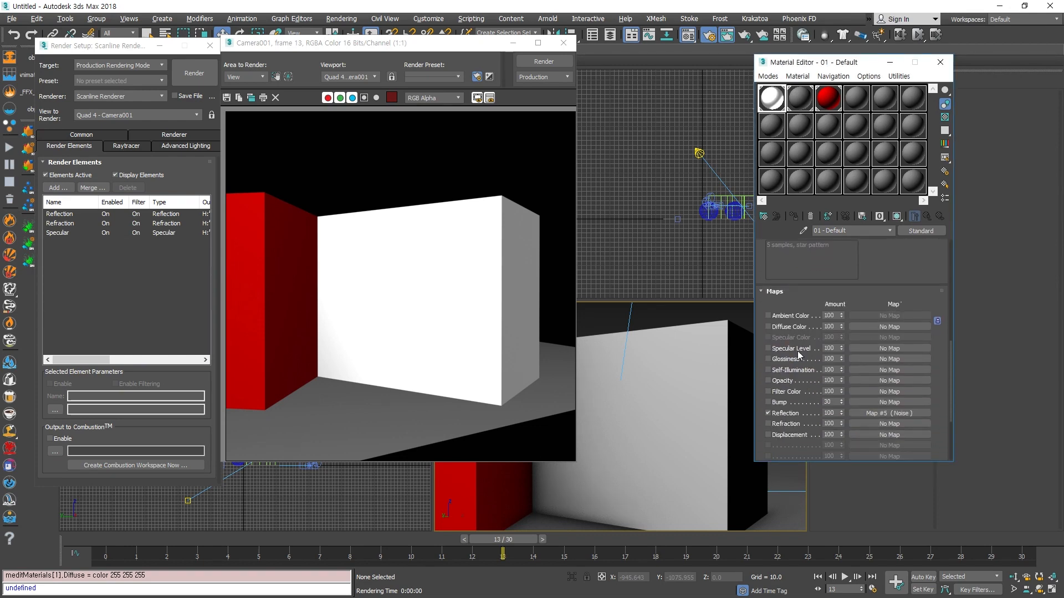
{"action": "left_click", "coordinate": [768, 424]}
{"action": "left_click", "coordinate": [768, 348]}
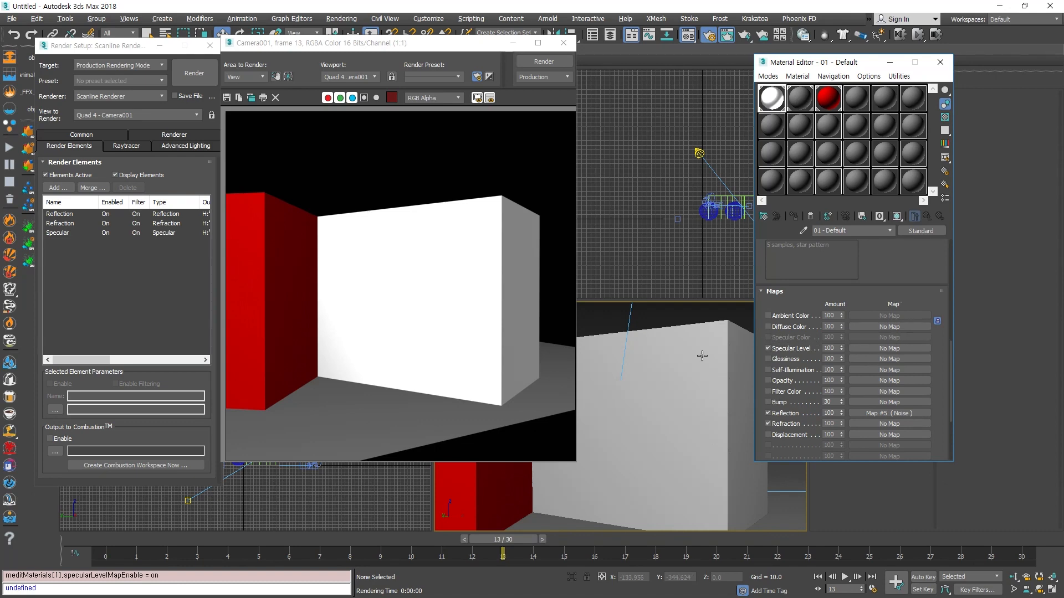
- Render the Camera001 view with the additional map slots enabled, compare the Specular, Refraction and Reflection passes side by side, and close them
{"action": "left_click", "coordinate": [189, 74]}
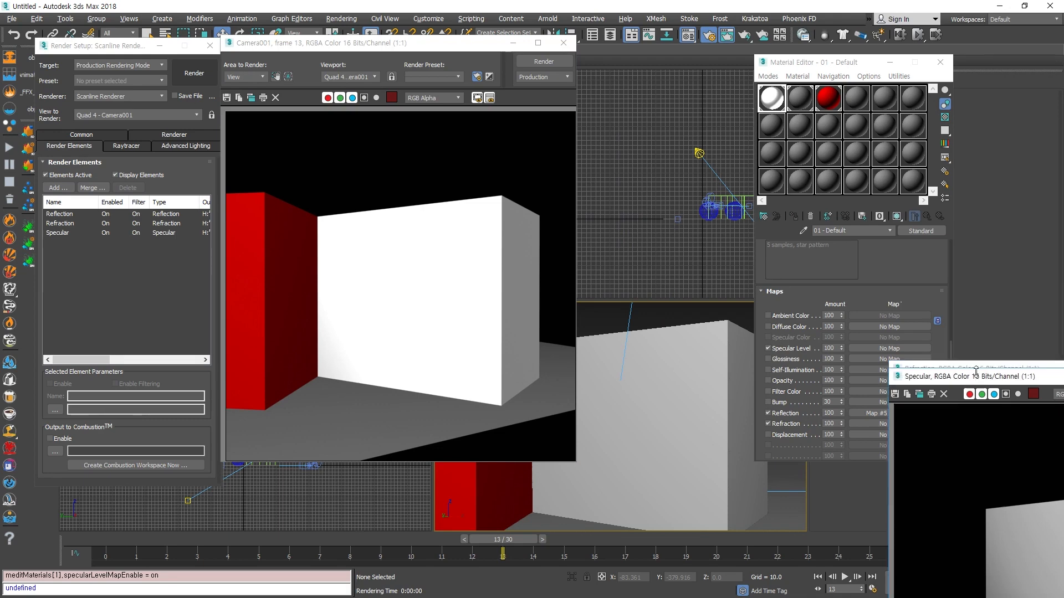
{"action": "left_click_drag", "start_coordinate": [976, 367], "coordinate": [319, 141]}
{"action": "left_click_drag", "start_coordinate": [974, 370], "coordinate": [636, 232]}
{"action": "left_click_drag", "start_coordinate": [724, 270], "coordinate": [503, 176]}
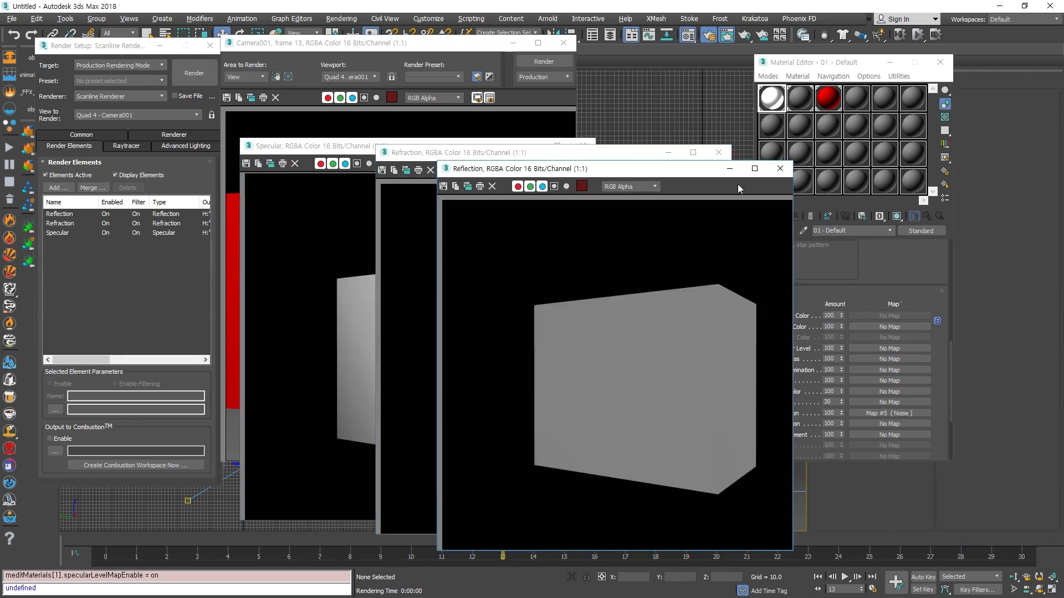
{"action": "left_click", "coordinate": [781, 176]}
{"action": "left_click", "coordinate": [718, 152]}
{"action": "left_click", "coordinate": [583, 145]}
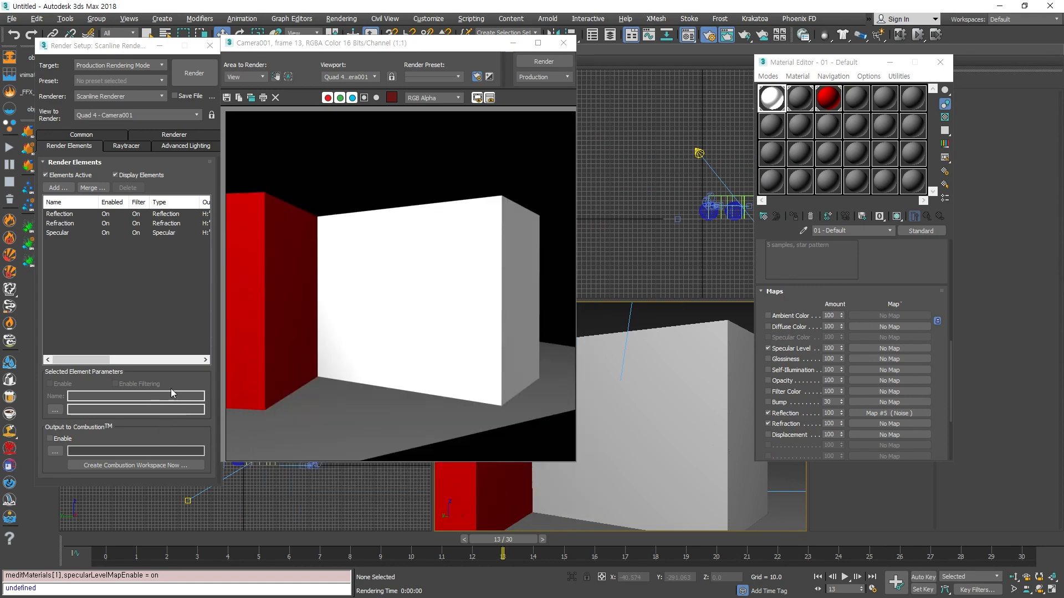
- Review the Scanline Renderer options, leaving Auto-Reflect/Refract and Mirrors enabled, and check the Raytracer global parameters
{"action": "left_click", "coordinate": [75, 135]}
{"action": "left_click", "coordinate": [174, 146]}
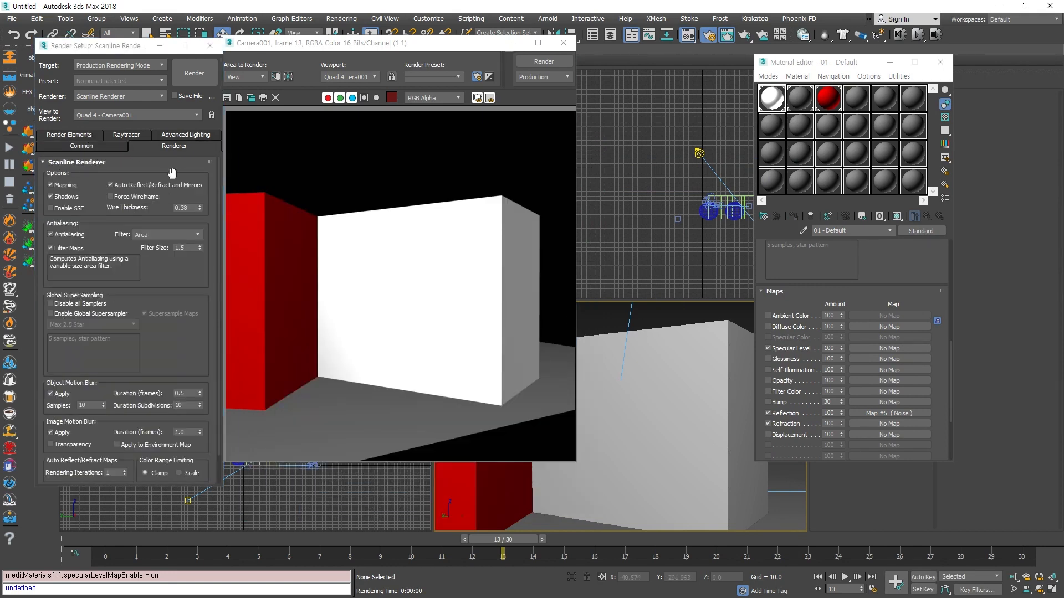
{"action": "scroll", "coordinate": [185, 318], "scroll_direction": "down", "scroll_amount": 1}
{"action": "scroll", "coordinate": [198, 353], "scroll_direction": "up", "scroll_amount": 1}
{"action": "left_click", "coordinate": [156, 183]}
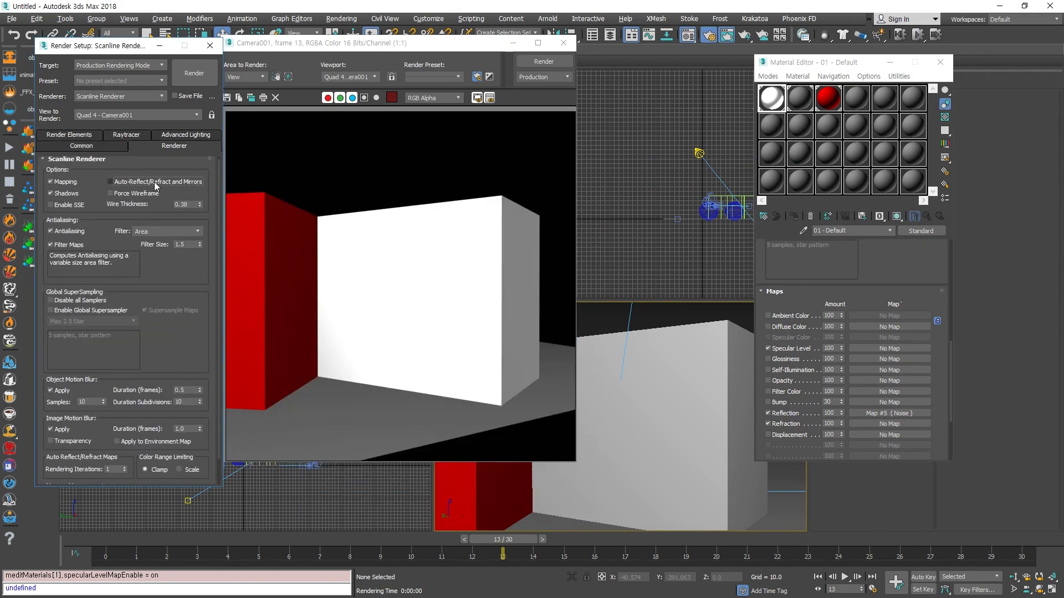
{"action": "left_click", "coordinate": [141, 182]}
{"action": "left_click_drag", "start_coordinate": [173, 349], "coordinate": [180, 399]}
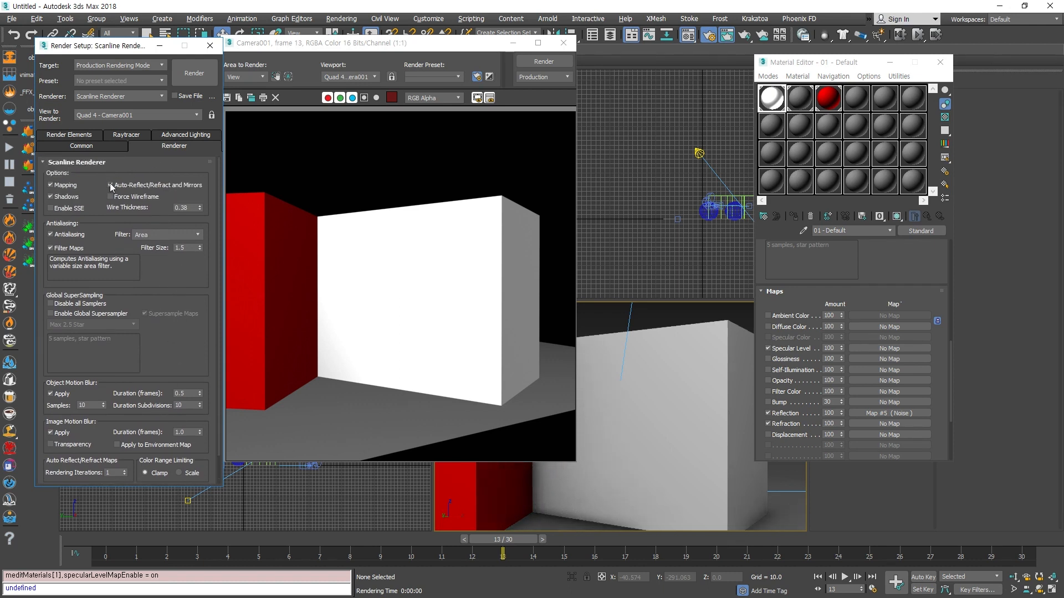
{"action": "left_click", "coordinate": [91, 147]}
{"action": "left_click", "coordinate": [127, 136]}
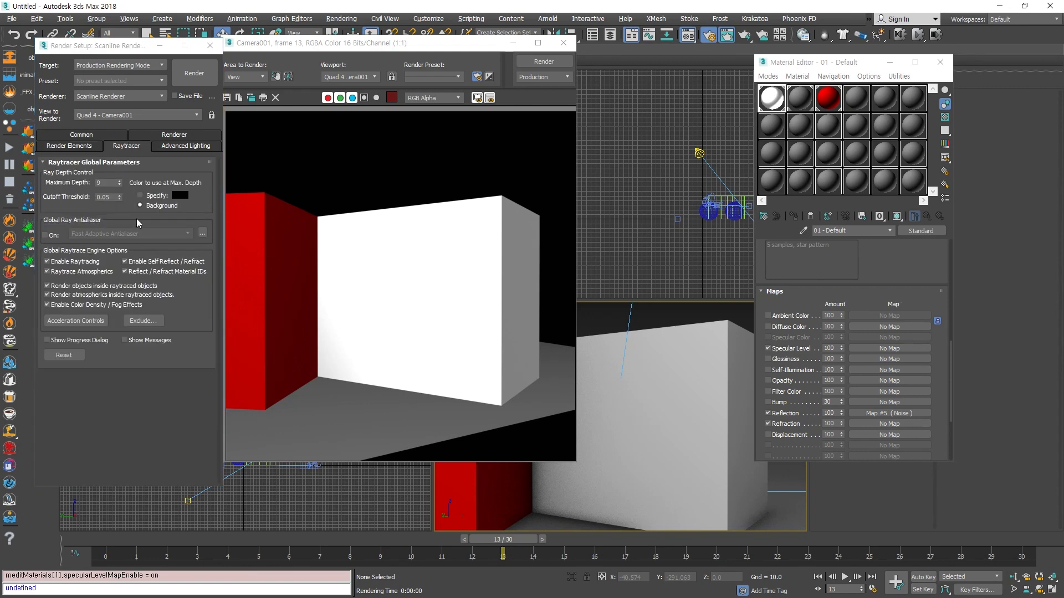
{"action": "left_click", "coordinate": [178, 145]}
{"action": "left_click", "coordinate": [127, 146]}
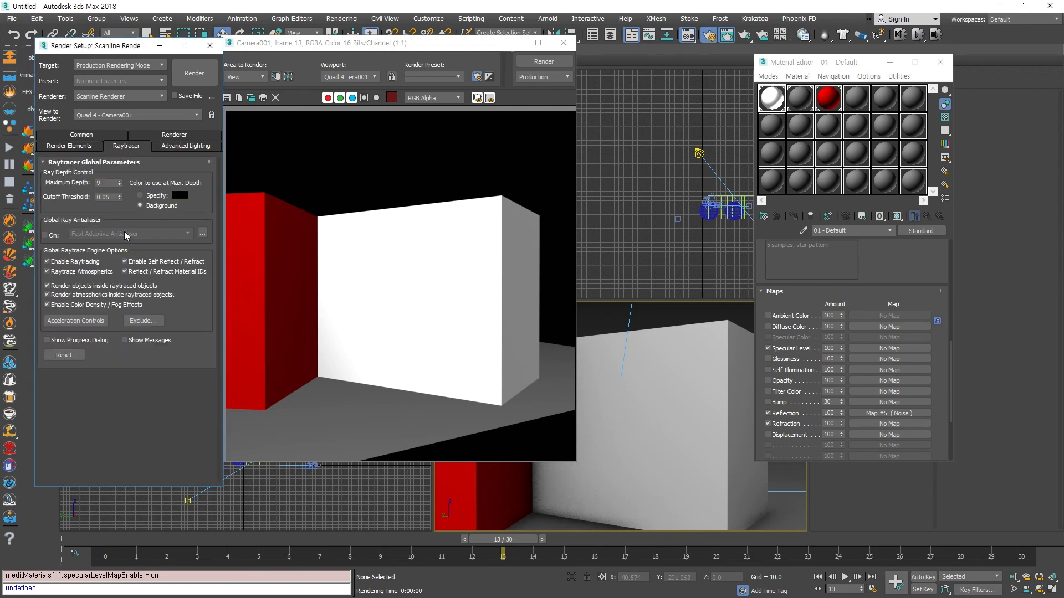
- Review the General, Adv. Lighting and User Defined object properties of the white box and close them without changes
{"action": "left_click", "coordinate": [722, 343]}
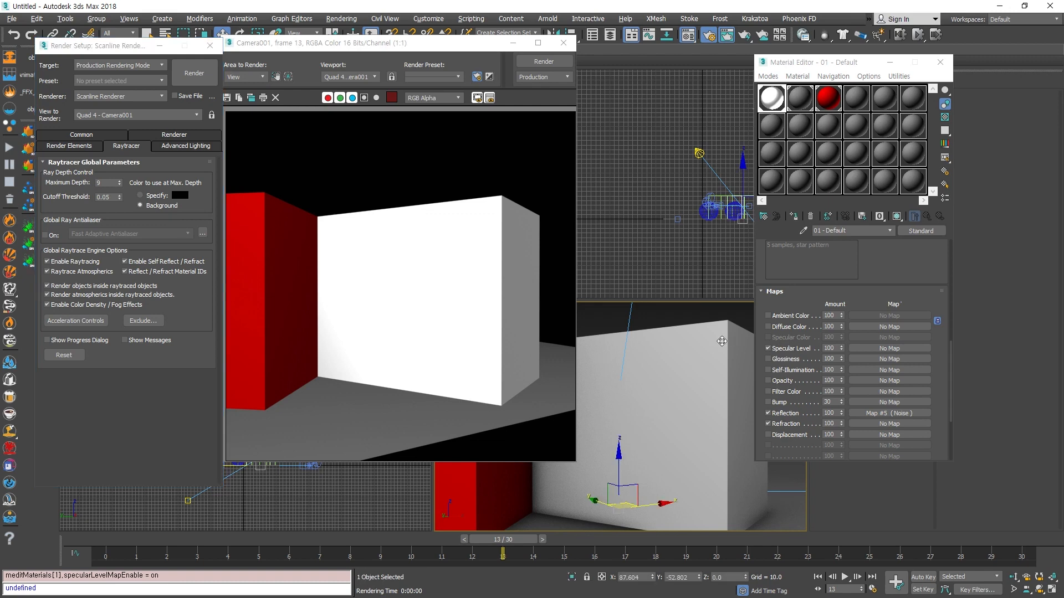
{"action": "right_click", "coordinate": [722, 343]}
{"action": "left_click", "coordinate": [789, 421]}
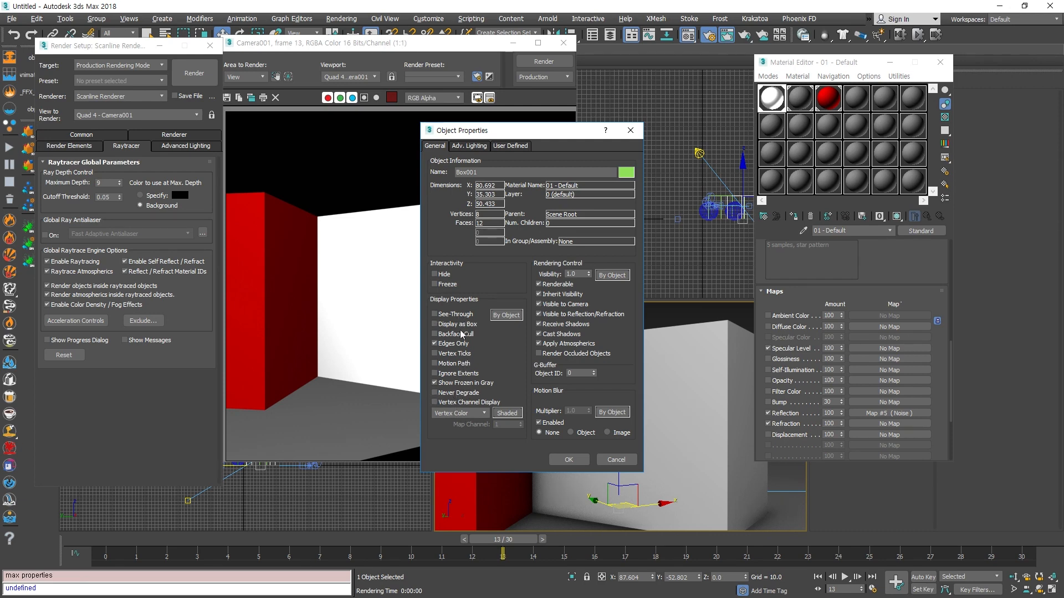
{"action": "left_click", "coordinate": [472, 147]}
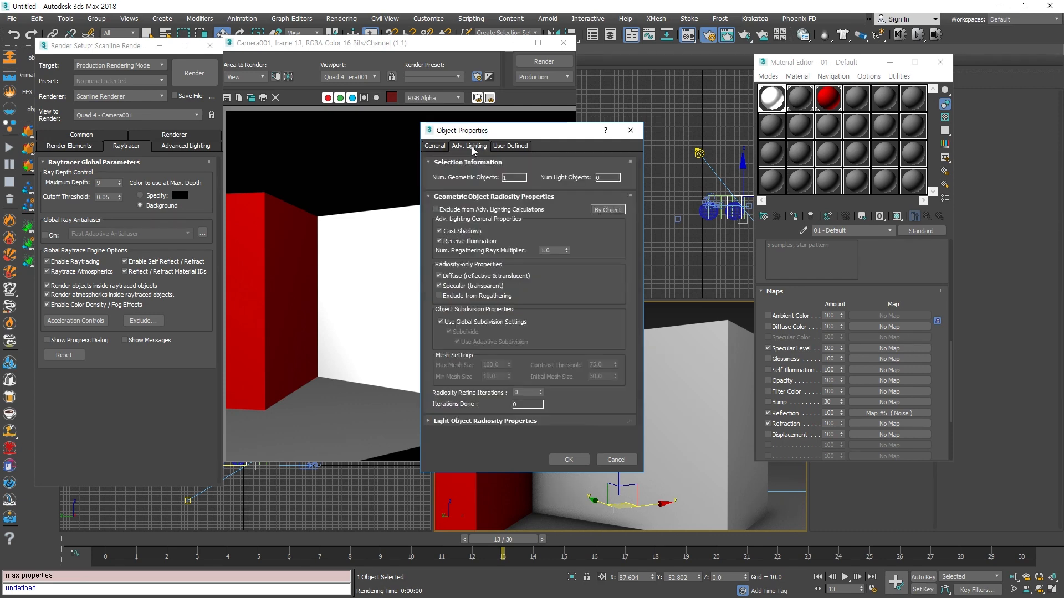
{"action": "left_click", "coordinate": [527, 145]}
{"action": "left_click", "coordinate": [435, 147]}
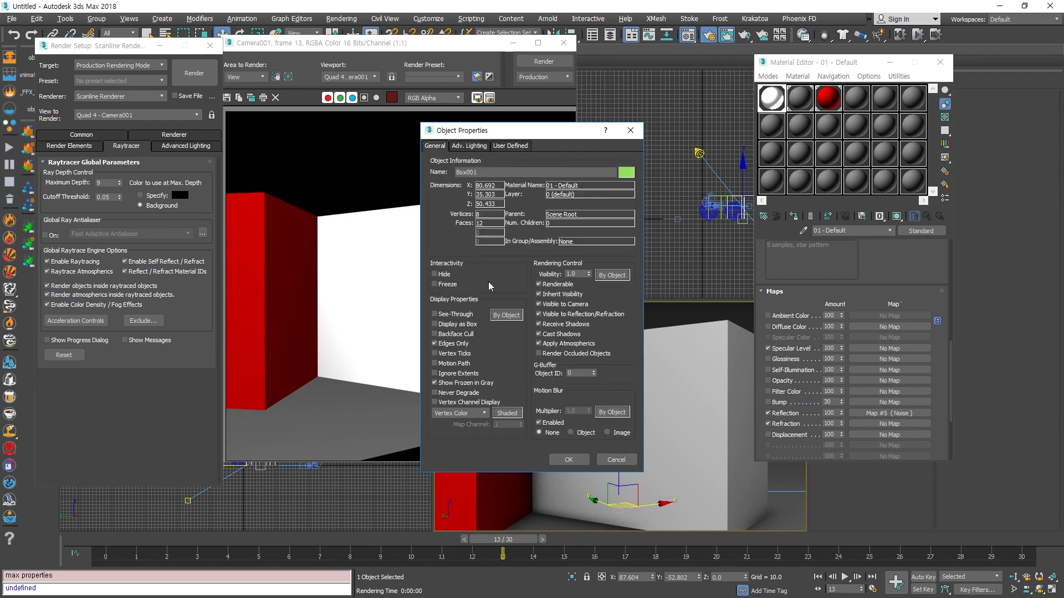
{"action": "left_click", "coordinate": [616, 460]}
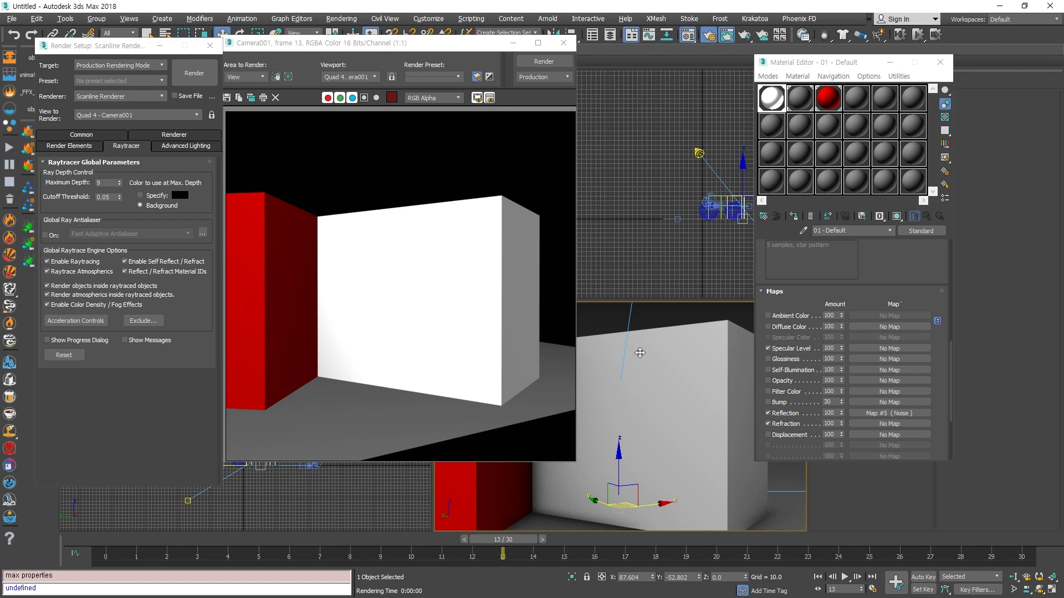
- Clear the Noise map from the first material's Reflection slot and turn the empty slot back on
{"action": "scroll", "coordinate": [759, 395], "scroll_direction": "down", "scroll_amount": 2}
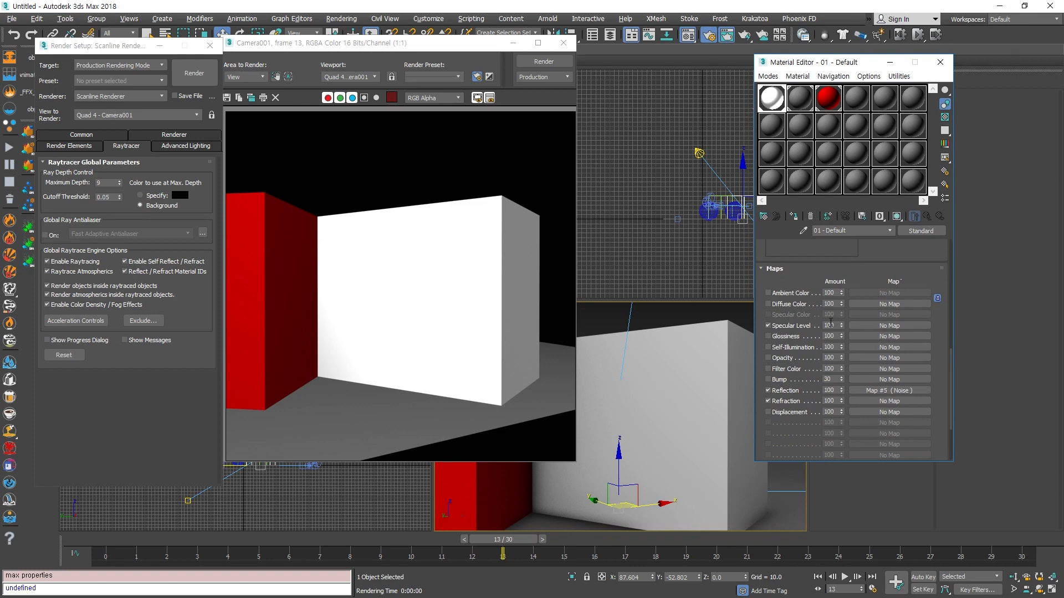
{"action": "left_click_drag", "start_coordinate": [817, 274], "coordinate": [836, 315]}
{"action": "right_click", "coordinate": [870, 430]}
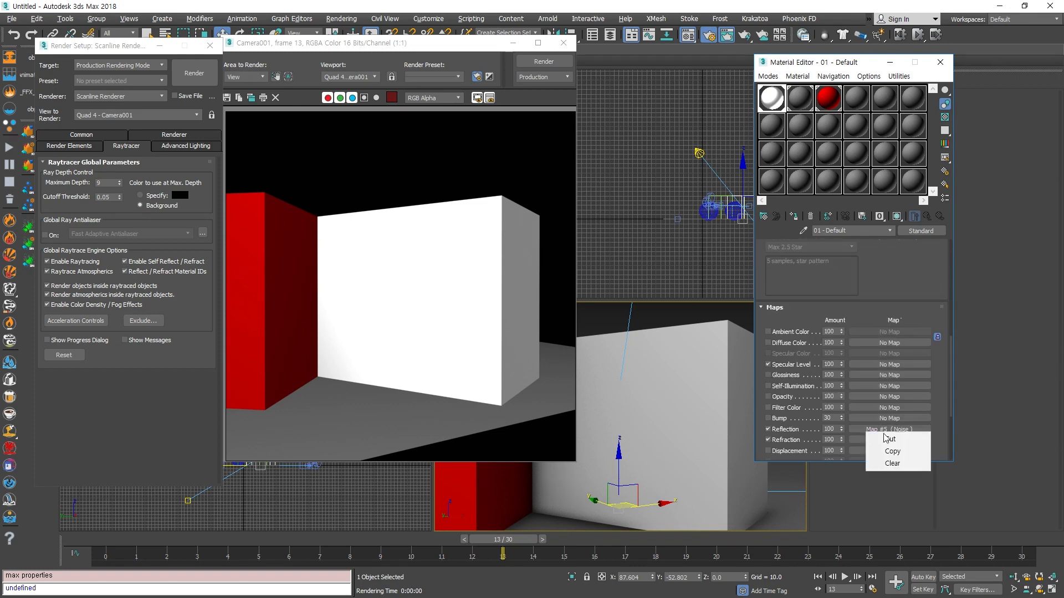
{"action": "left_click", "coordinate": [879, 468]}
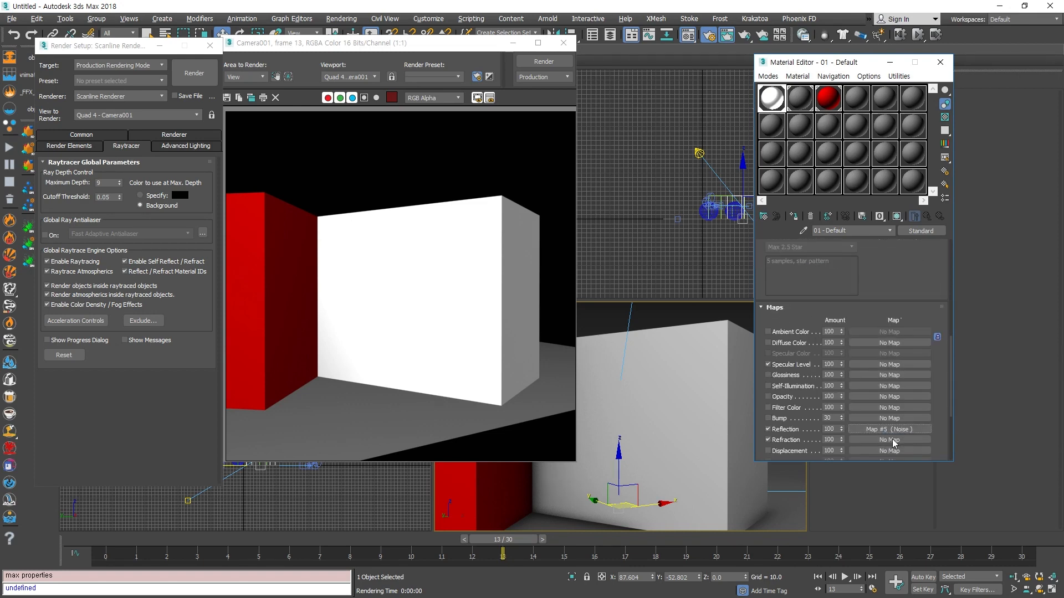
{"action": "left_click", "coordinate": [768, 429]}
- Render the Camera001 view without a reflection map, examine the Specular, Refraction and Reflection passes, and close the element windows
{"action": "scroll", "coordinate": [812, 262], "scroll_direction": "up", "scroll_amount": 1}
{"action": "left_click", "coordinate": [194, 73]}
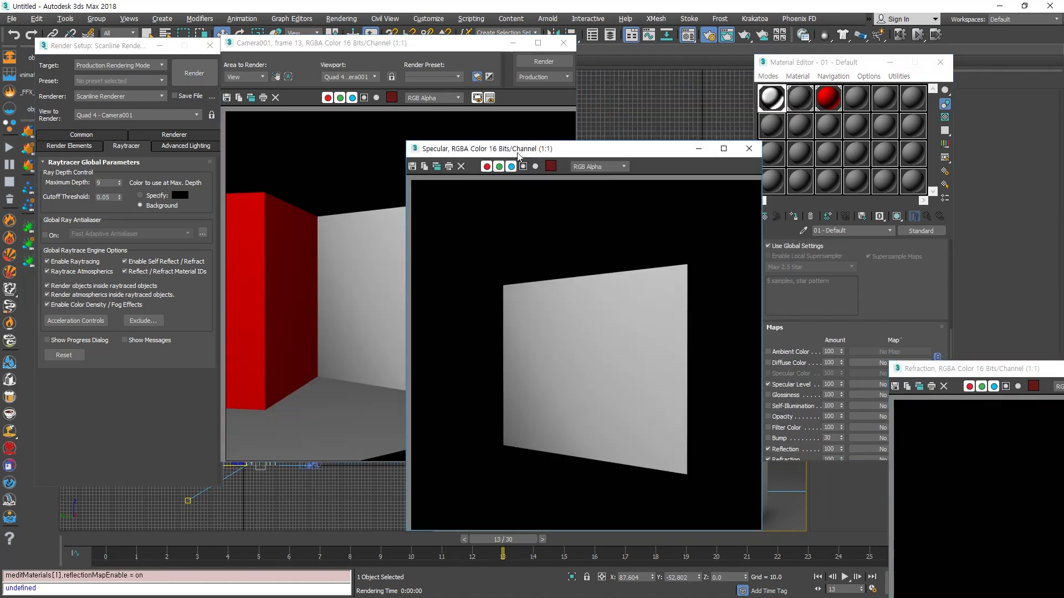
{"action": "left_click_drag", "start_coordinate": [960, 373], "coordinate": [536, 172]}
{"action": "left_click", "coordinate": [827, 169]}
{"action": "left_click", "coordinate": [727, 162]}
{"action": "left_click", "coordinate": [749, 148]}
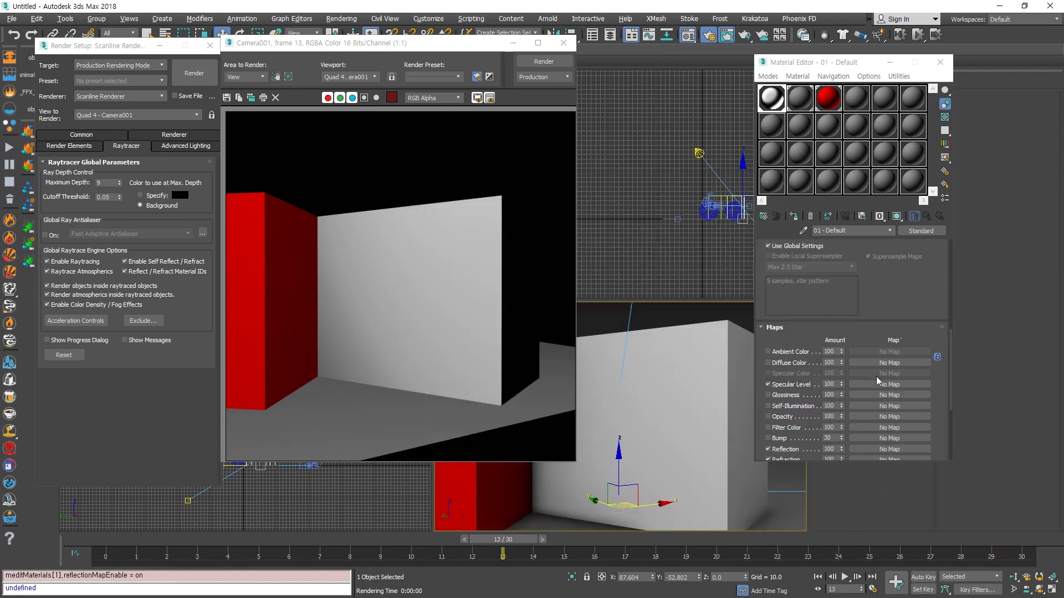
- Try a Gradient map in the first material's Reflection slot, and clear it
{"action": "scroll", "coordinate": [879, 335], "scroll_direction": "down", "scroll_amount": 5}
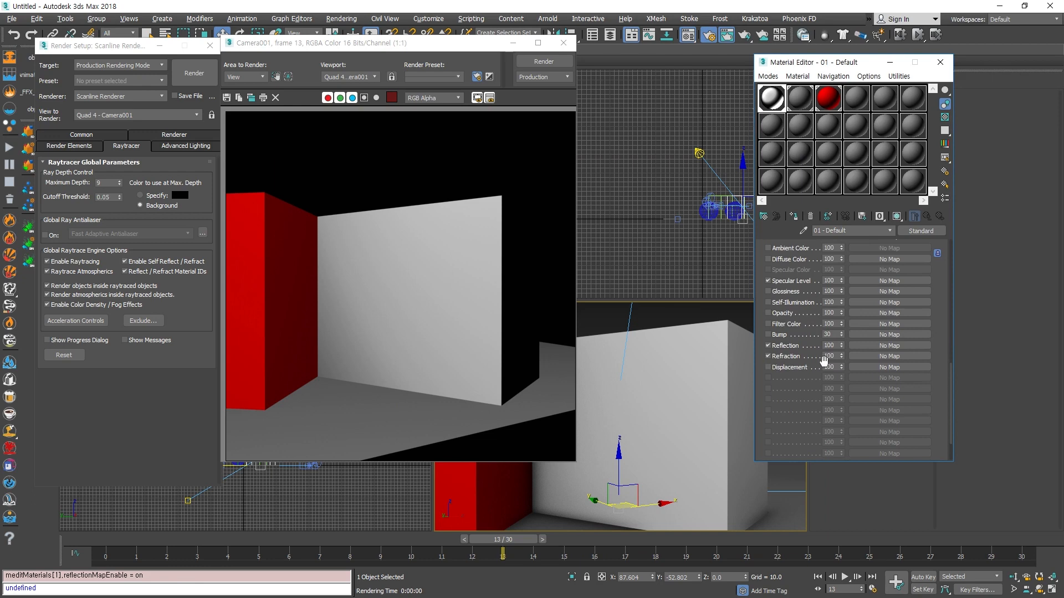
{"action": "left_click", "coordinate": [882, 346]}
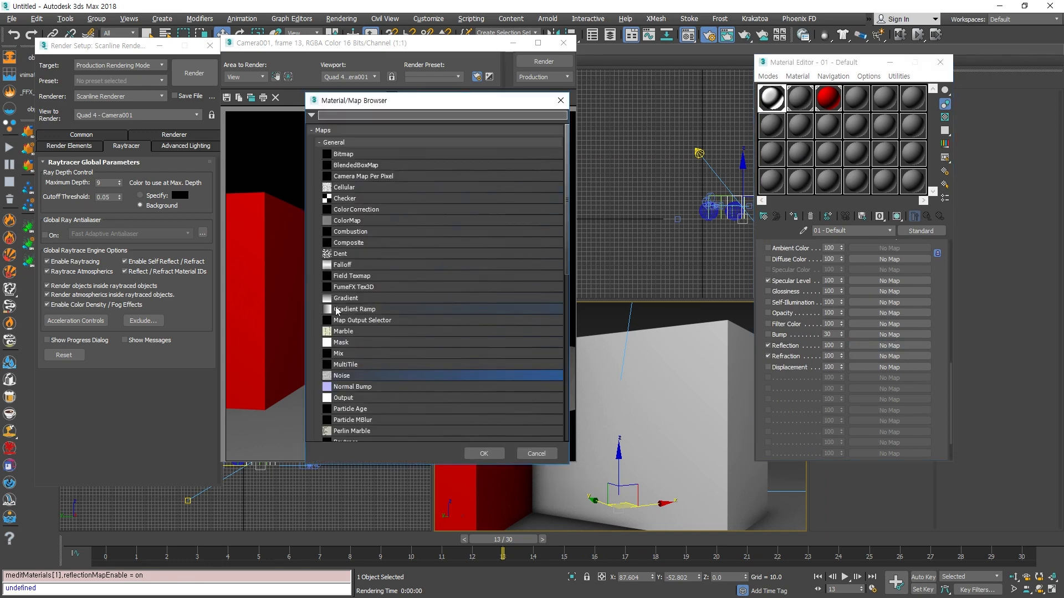
{"action": "double_click", "coordinate": [340, 298]}
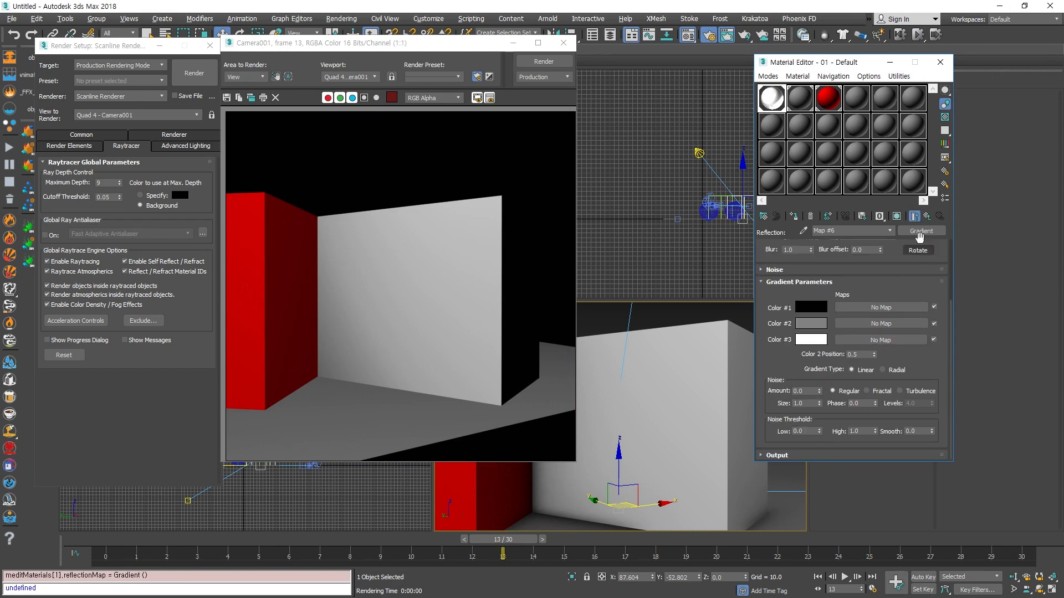
{"action": "left_click", "coordinate": [927, 216]}
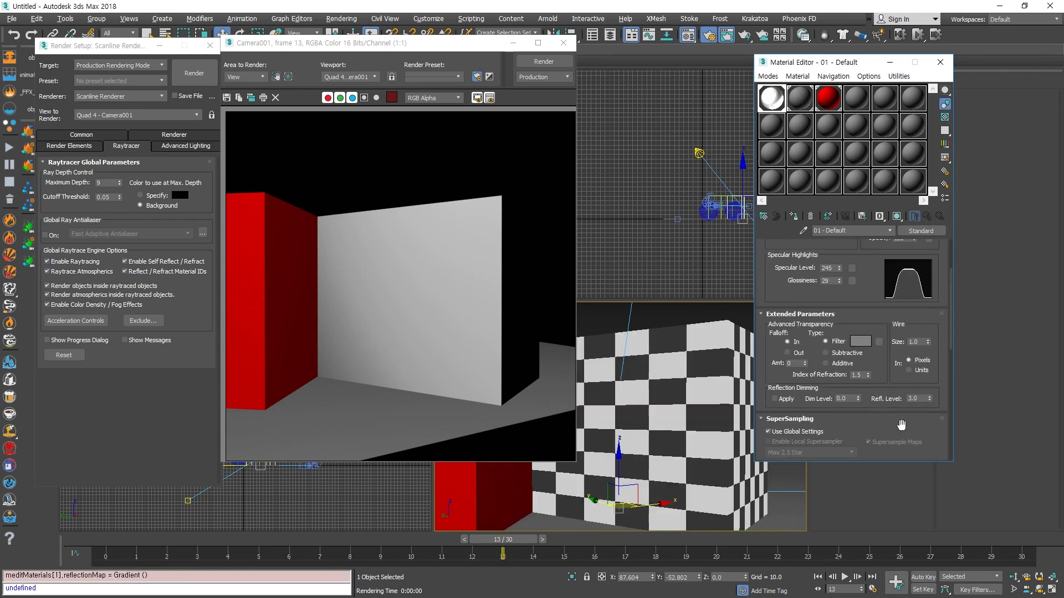
{"action": "scroll", "coordinate": [901, 422], "scroll_direction": "down", "scroll_amount": 5}
{"action": "right_click", "coordinate": [885, 345]}
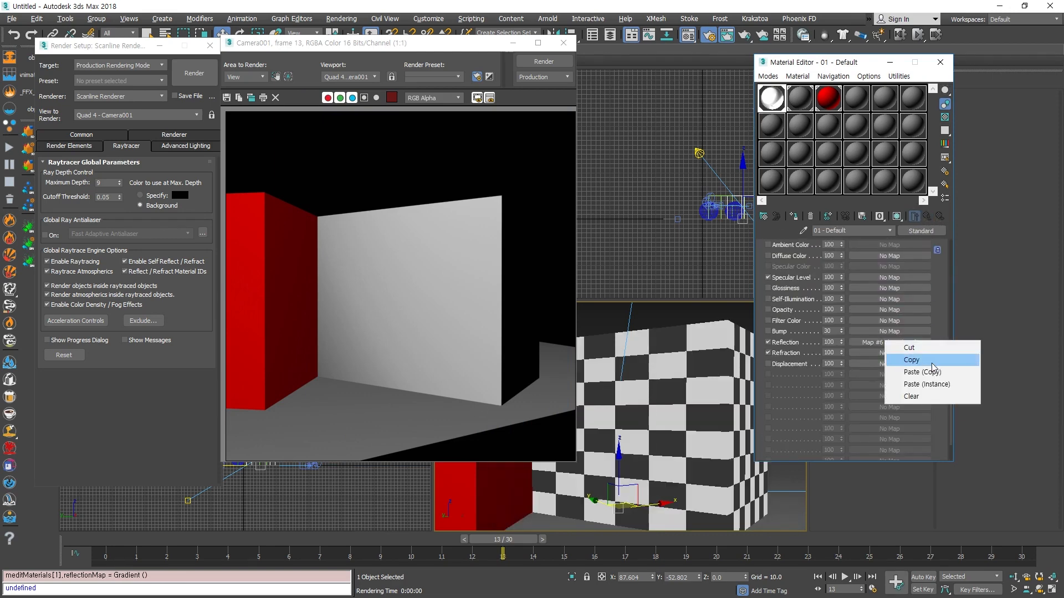
{"action": "left_click", "coordinate": [910, 400]}
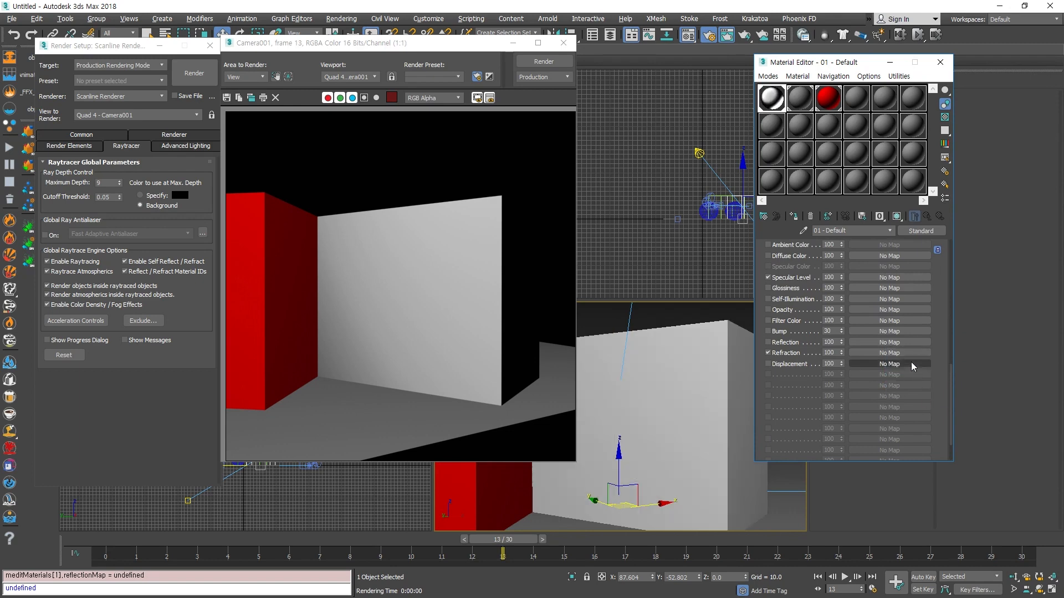
- Assign a Gradient Ramp to the Reflection slot, with its middle flag moved to position 7 and colored white, and return to the parent material
{"action": "left_click", "coordinate": [882, 343]}
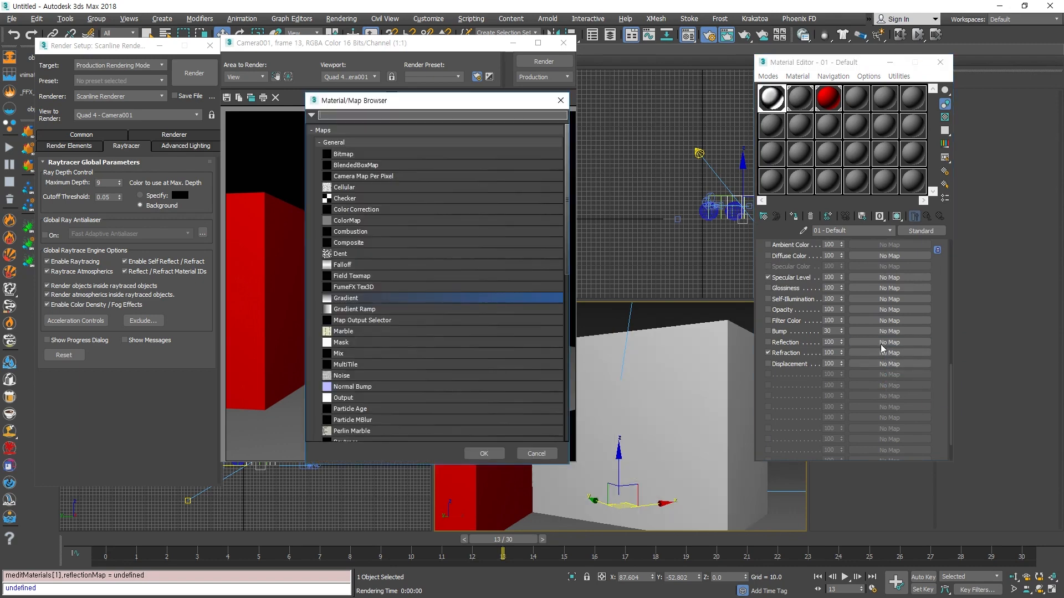
{"action": "double_click", "coordinate": [358, 309]}
{"action": "left_click_drag", "start_coordinate": [851, 418], "coordinate": [780, 416]}
{"action": "double_click", "coordinate": [780, 419]}
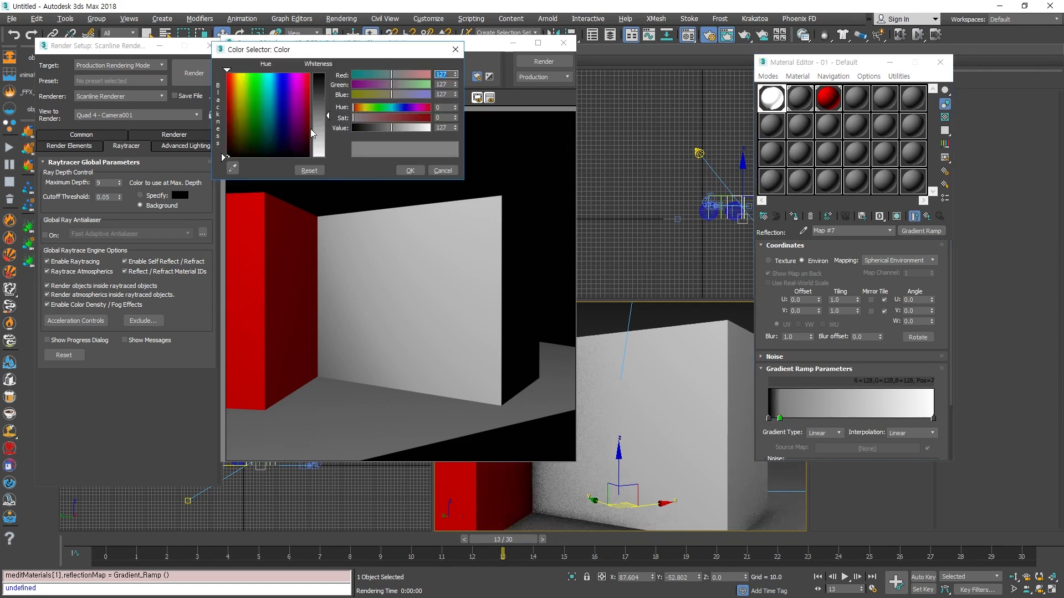
{"action": "left_click_drag", "start_coordinate": [316, 131], "coordinate": [321, 164]}
{"action": "left_click", "coordinate": [408, 170]}
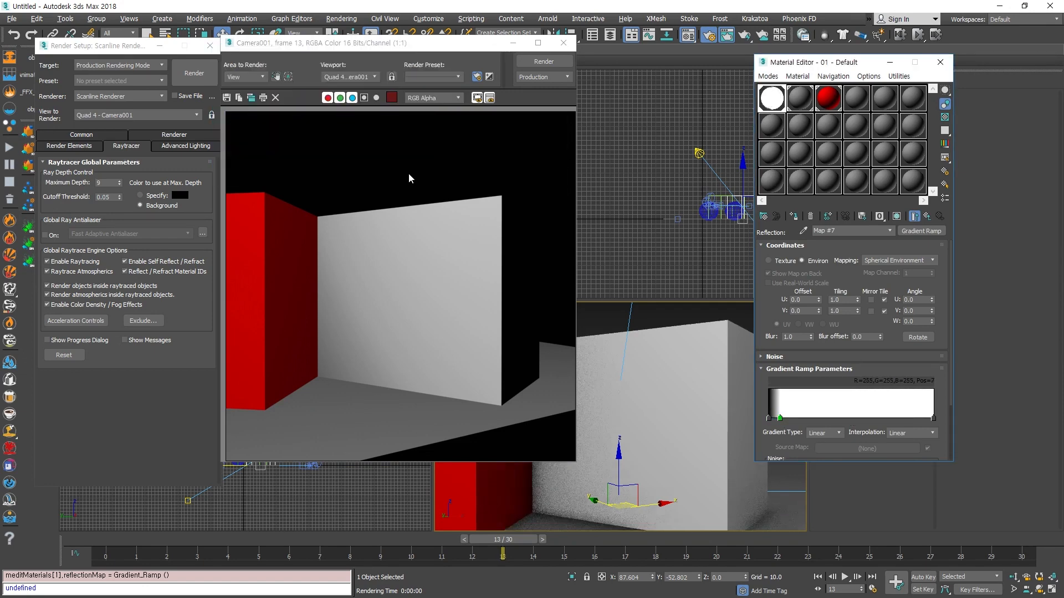
{"action": "left_click", "coordinate": [915, 216]}
{"action": "left_click", "coordinate": [687, 321]}
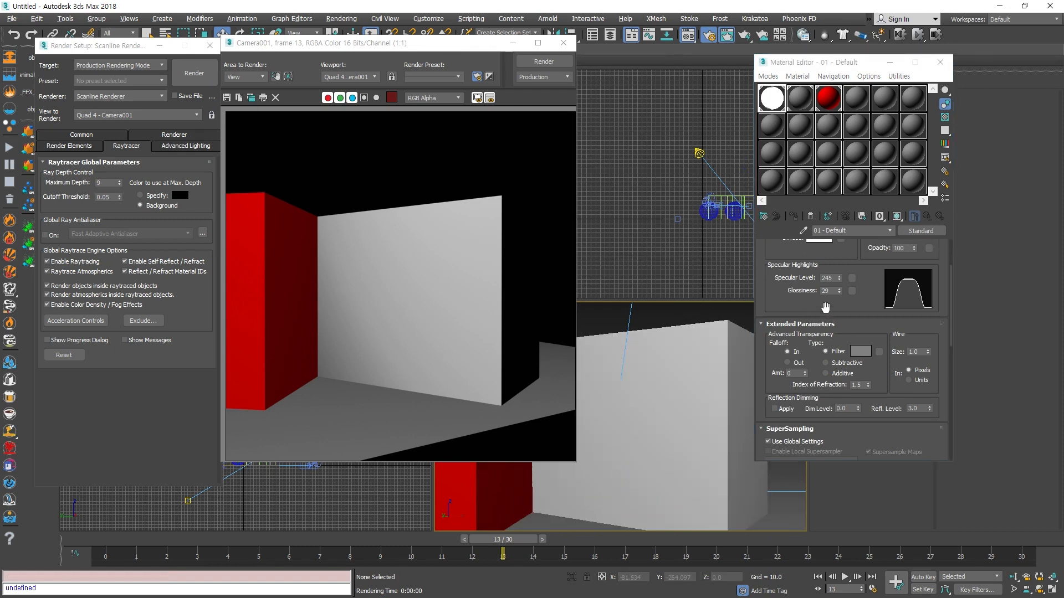
- Set the first material's Opacity to 0
{"action": "left_click_drag", "start_coordinate": [834, 334], "coordinate": [841, 411]}
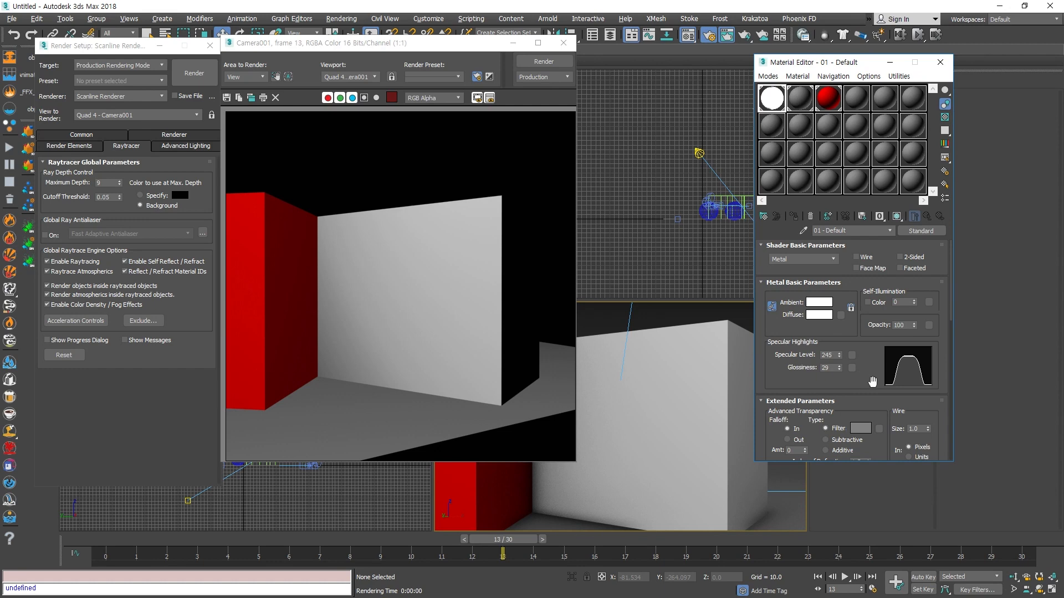
{"action": "left_click_drag", "start_coordinate": [873, 381], "coordinate": [865, 363]}
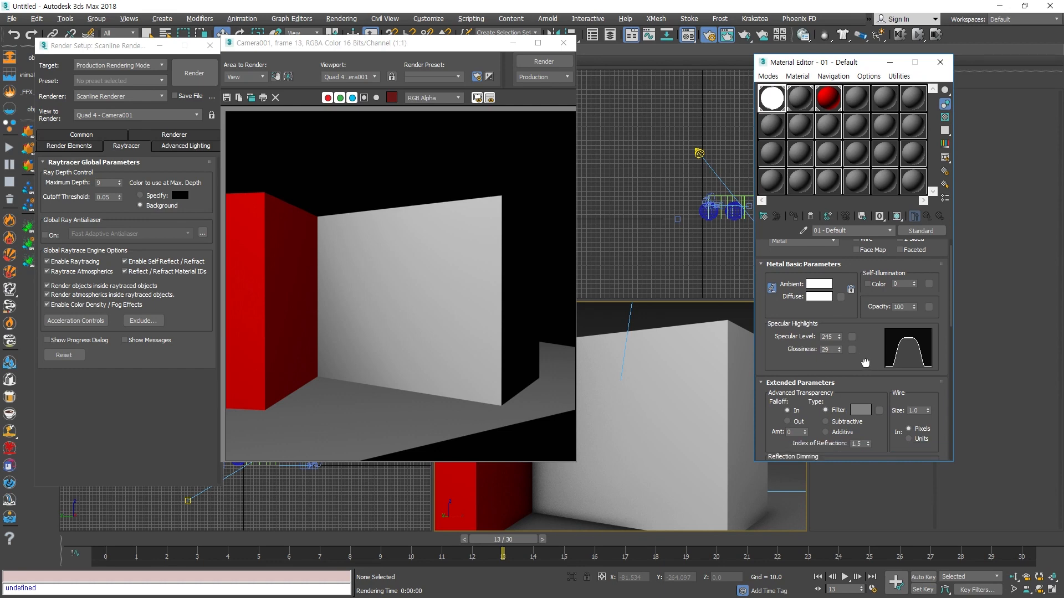
{"action": "right_click", "coordinate": [914, 306]}
{"action": "left_click_drag", "start_coordinate": [796, 371], "coordinate": [796, 367]}
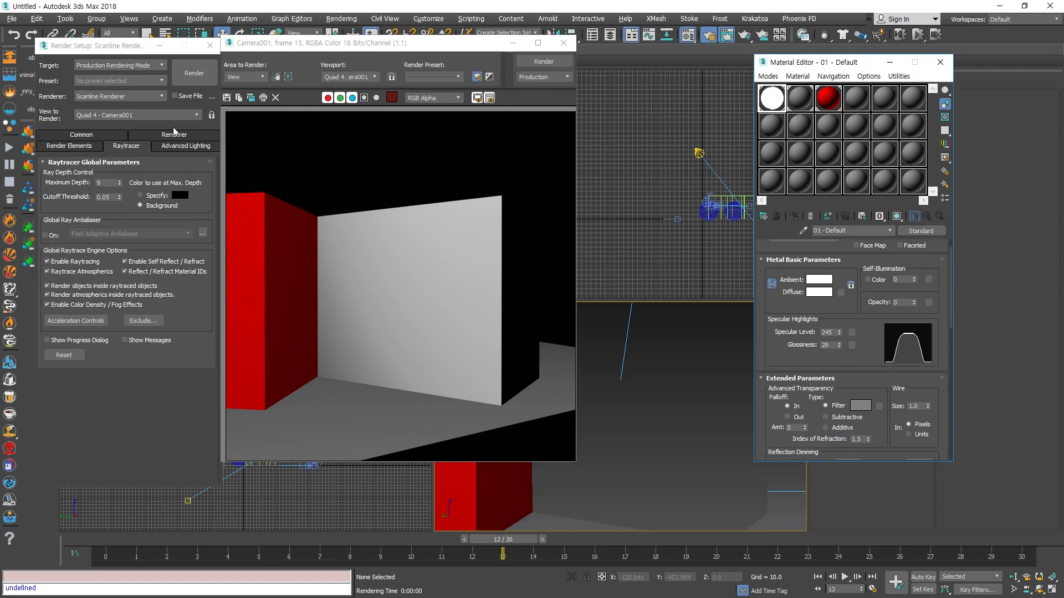
- Render the Camera001 view with the fully transparent material, examine the Reflection, Refraction and Specular passes, and close the element windows
{"action": "left_click", "coordinate": [194, 72]}
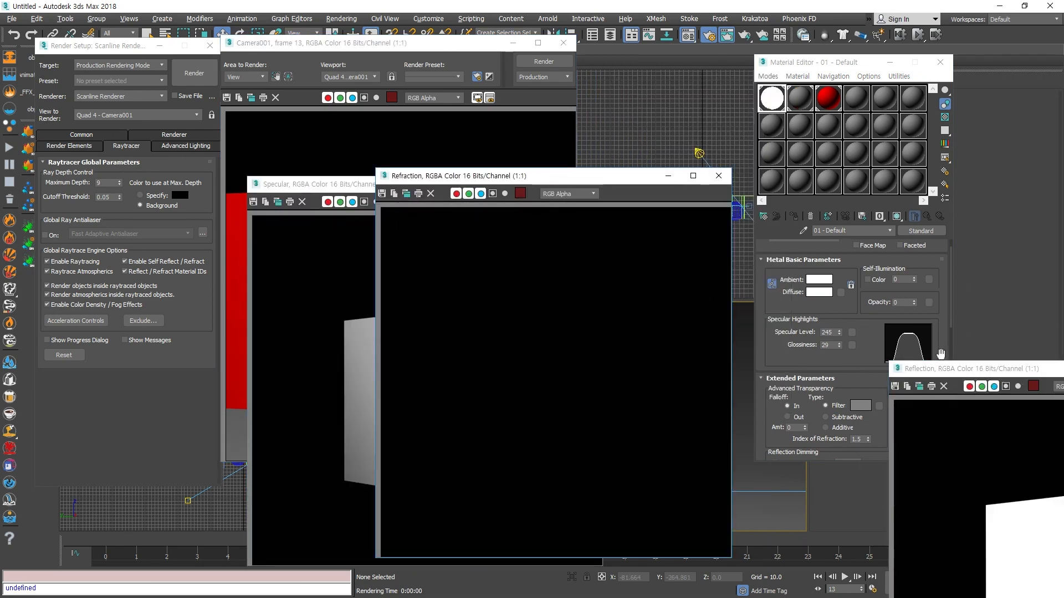
{"action": "left_click", "coordinate": [763, 184]}
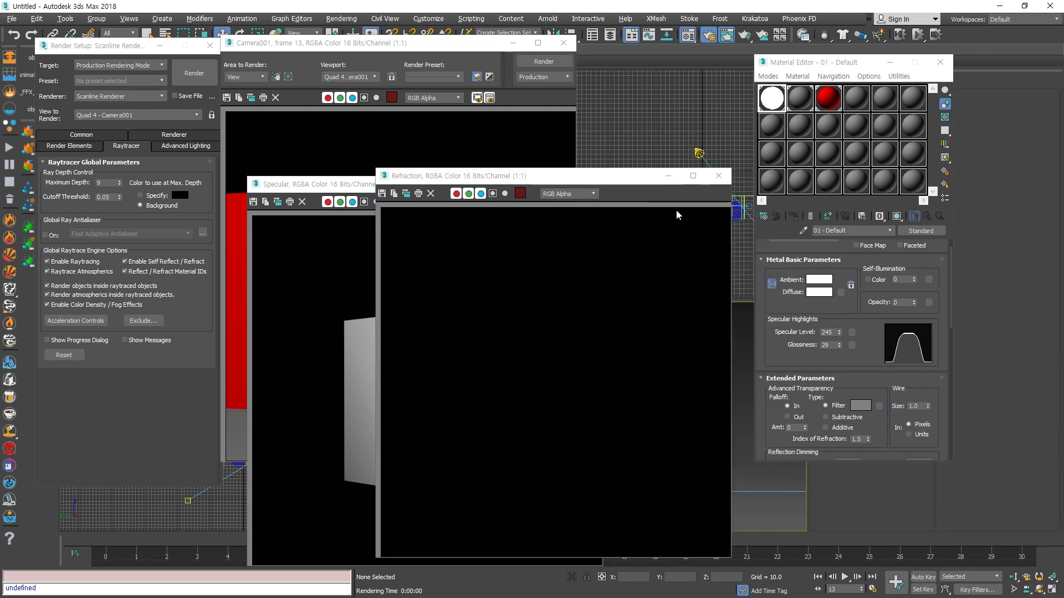
{"action": "left_click", "coordinate": [718, 176]}
{"action": "left_click", "coordinate": [589, 185]}
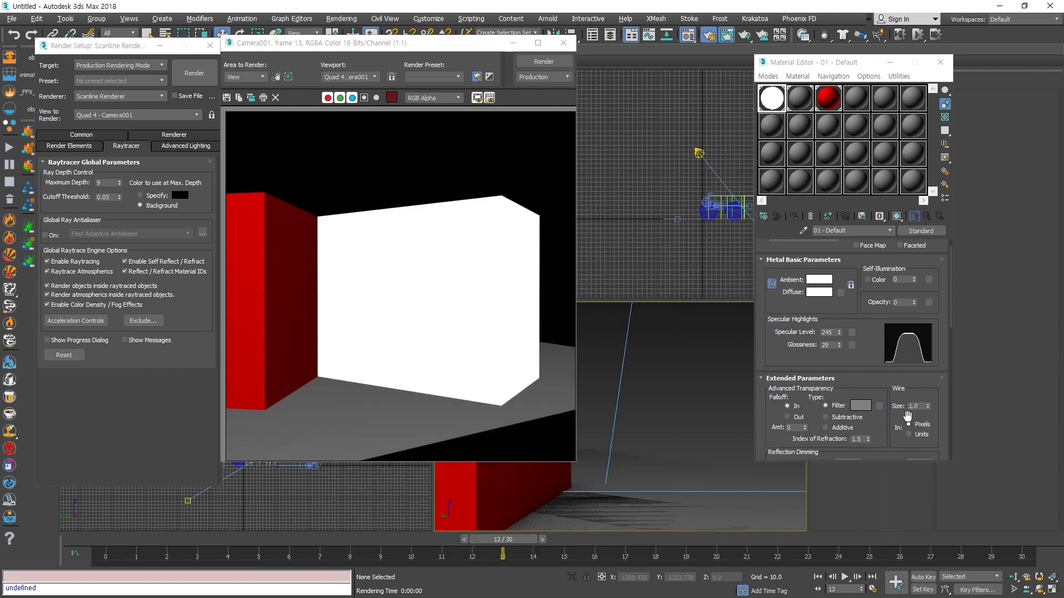
- Review the first material's map slots and show the parameters of the Reflection render element
{"action": "scroll", "coordinate": [844, 319], "scroll_direction": "down", "scroll_amount": 2}
{"action": "mouse_move", "coordinate": [842, 315]}
{"action": "left_mouse_down"}
{"action": "mouse_move", "coordinate": [846, 350]}
{"action": "mouse_move", "coordinate": [840, 318]}
{"action": "mouse_move", "coordinate": [843, 332]}
{"action": "left_mouse_up"}
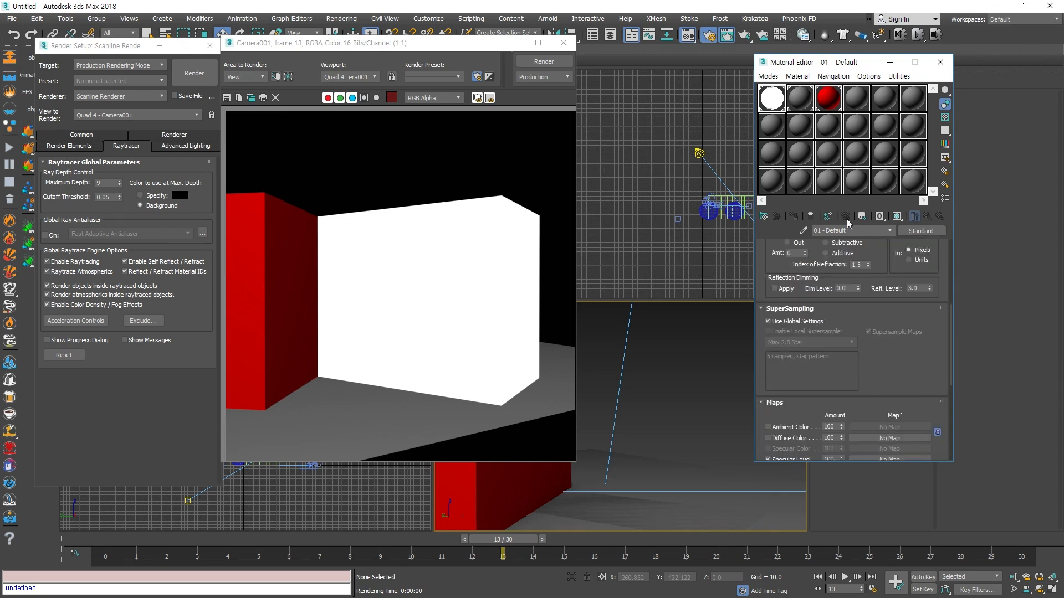
{"action": "scroll", "coordinate": [867, 363], "scroll_direction": "down", "scroll_amount": 3}
{"action": "scroll", "coordinate": [926, 388], "scroll_direction": "down", "scroll_amount": 3}
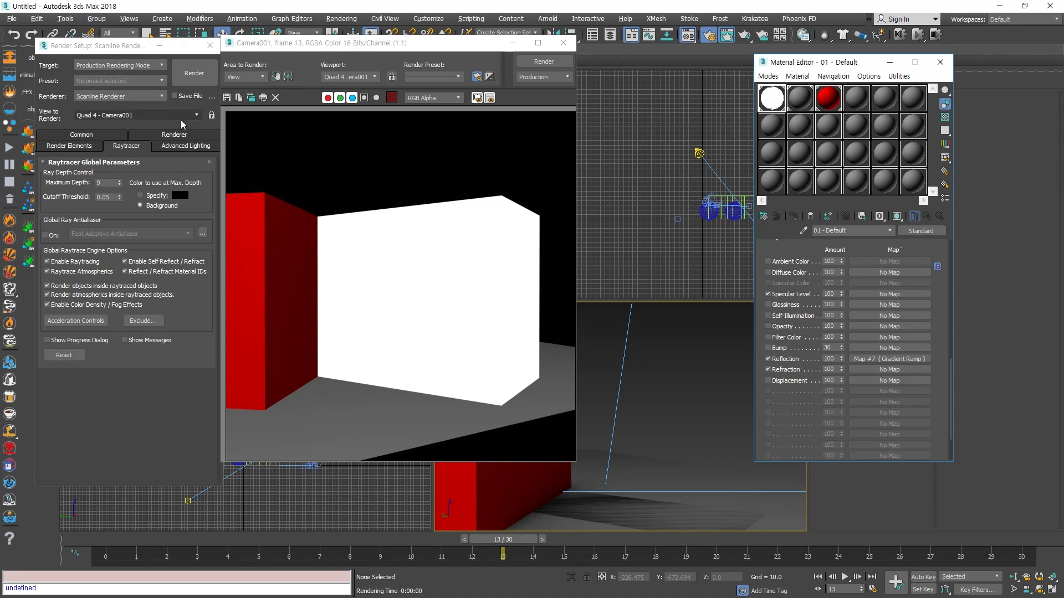
{"action": "left_click", "coordinate": [70, 137]}
{"action": "left_click", "coordinate": [70, 137]}
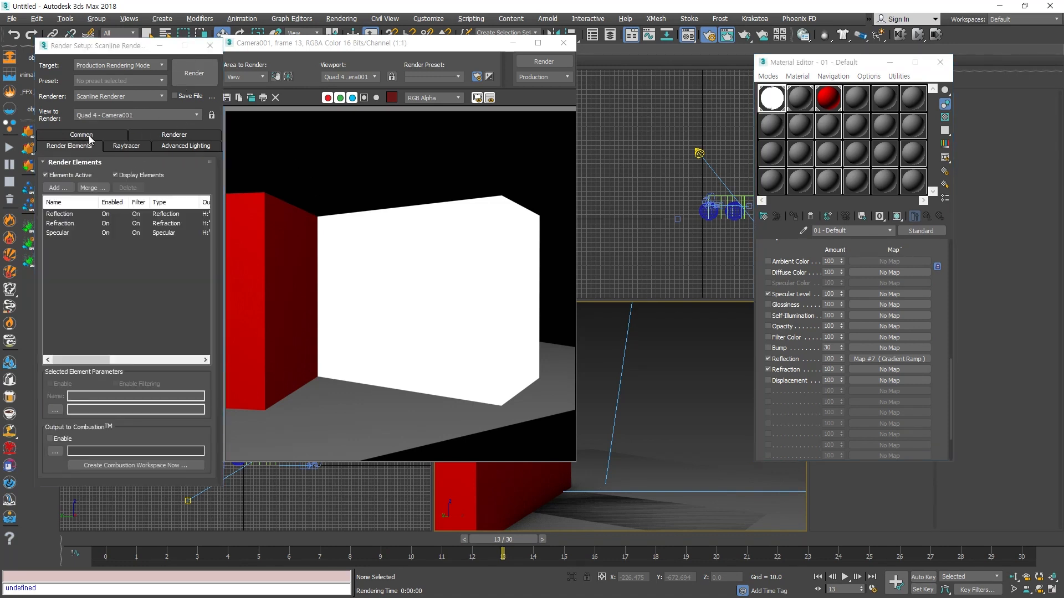
{"action": "left_click", "coordinate": [58, 215]}
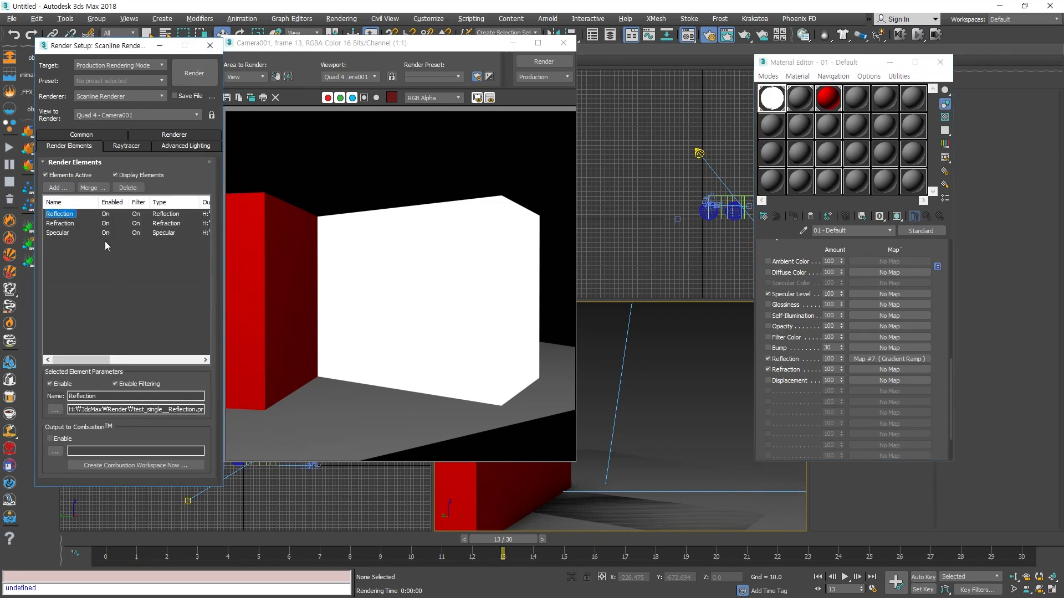
- Set the first material's Opacity to 100 and enable its Reflection Dimming
{"action": "left_click", "coordinate": [669, 419]}
{"action": "scroll", "coordinate": [806, 262], "scroll_direction": "up", "scroll_amount": 10}
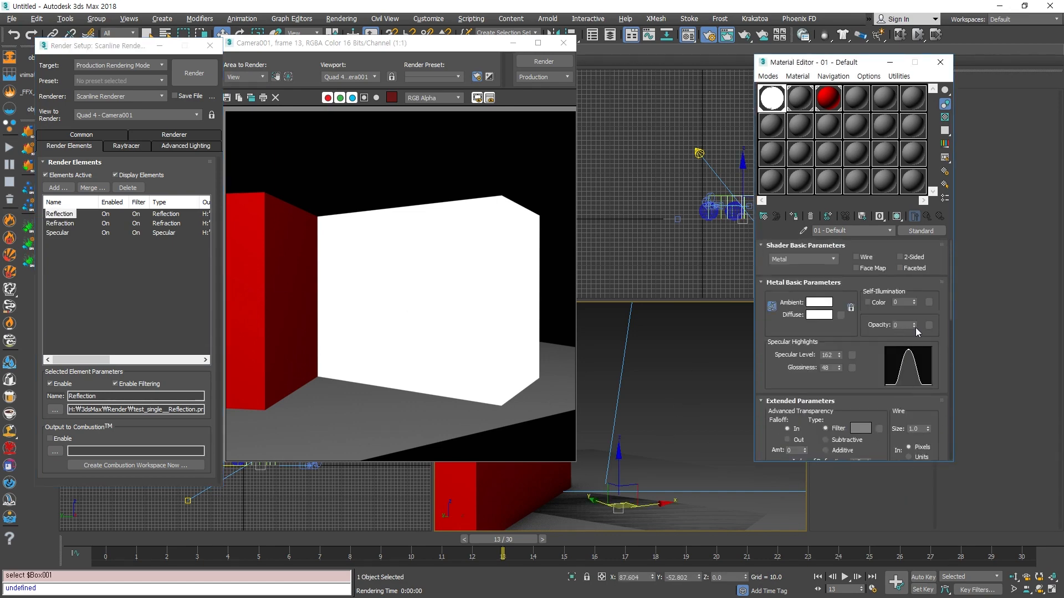
{"action": "left_click_drag", "start_coordinate": [915, 326], "coordinate": [908, 158]}
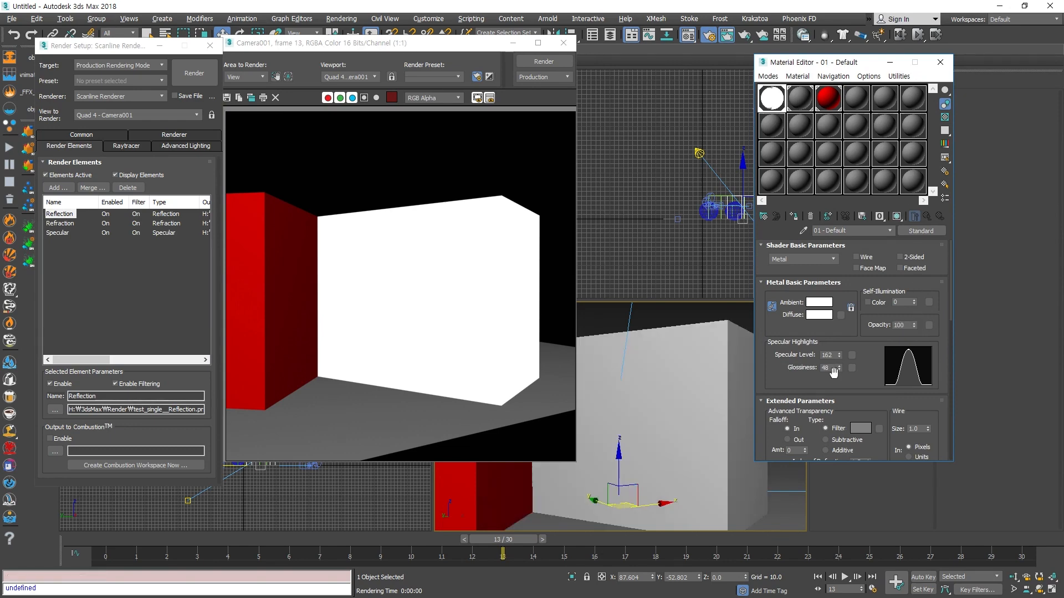
{"action": "left_click_drag", "start_coordinate": [876, 386], "coordinate": [876, 324]}
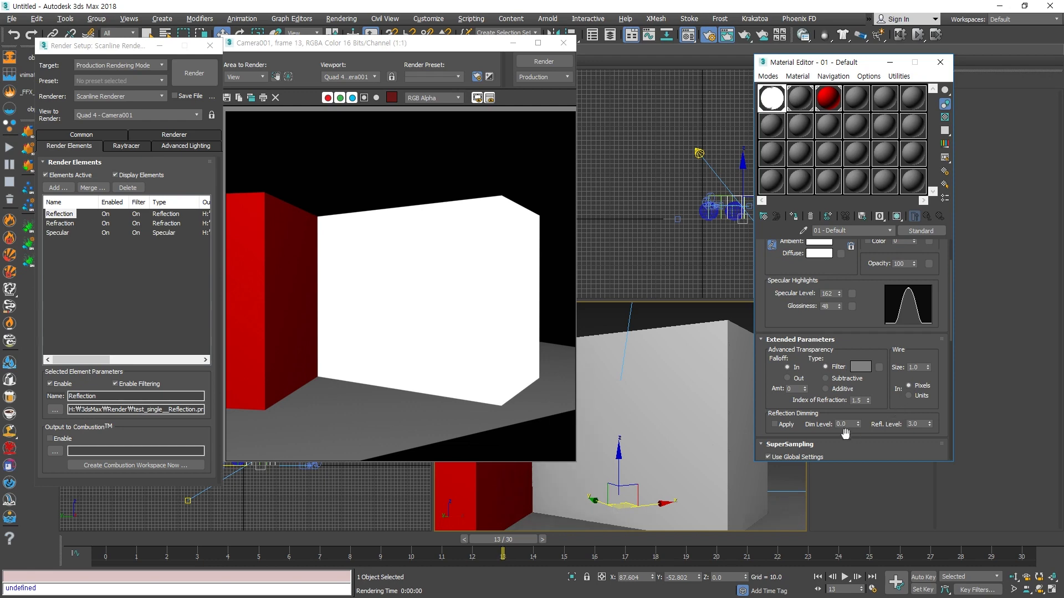
{"action": "left_click", "coordinate": [775, 425]}
{"action": "left_click_drag", "start_coordinate": [877, 410], "coordinate": [882, 401]}
- Render the Camera001 view with Reflection Dimming enabled, examine the element passes, and close their windows
{"action": "left_click", "coordinate": [194, 73]}
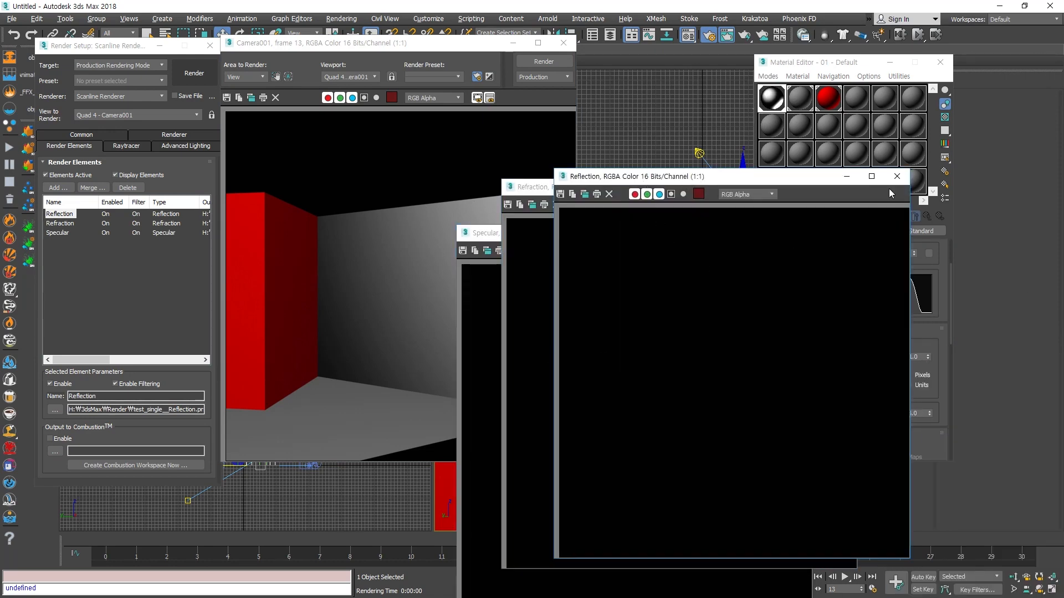
{"action": "left_click", "coordinate": [897, 176]}
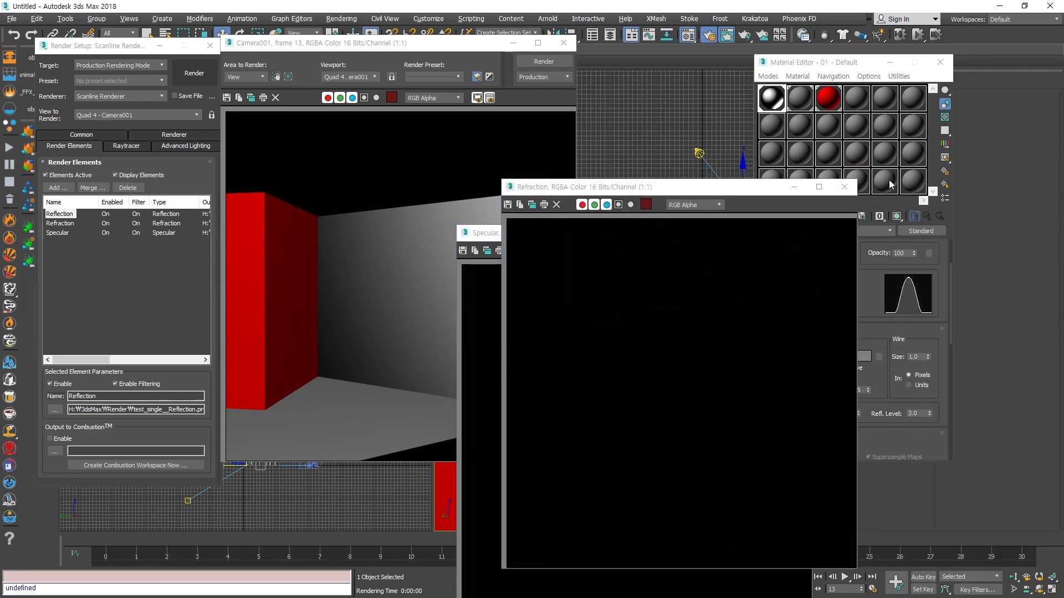
{"action": "left_click", "coordinate": [844, 187]}
{"action": "left_click", "coordinate": [804, 233]}
- Set the first material's reflection Dim Level to 0.41, checking the enlarged sample, and its Specular Level to 71
{"action": "left_click_drag", "start_coordinate": [860, 415], "coordinate": [862, 316]}
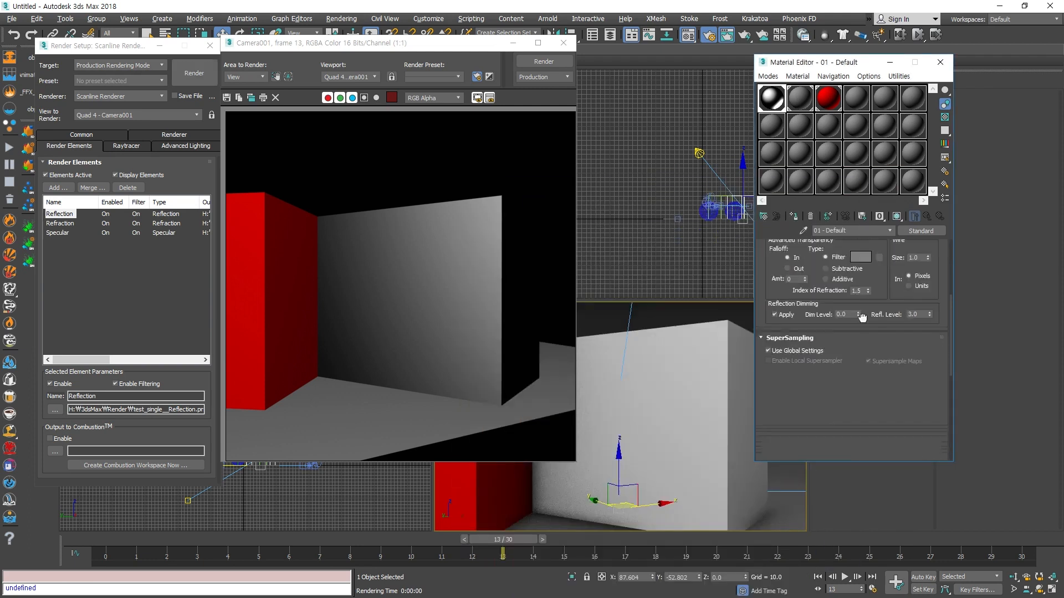
{"action": "scroll", "coordinate": [862, 310], "scroll_direction": "down", "scroll_amount": 3}
{"action": "scroll", "coordinate": [870, 334], "scroll_direction": "down", "scroll_amount": 3}
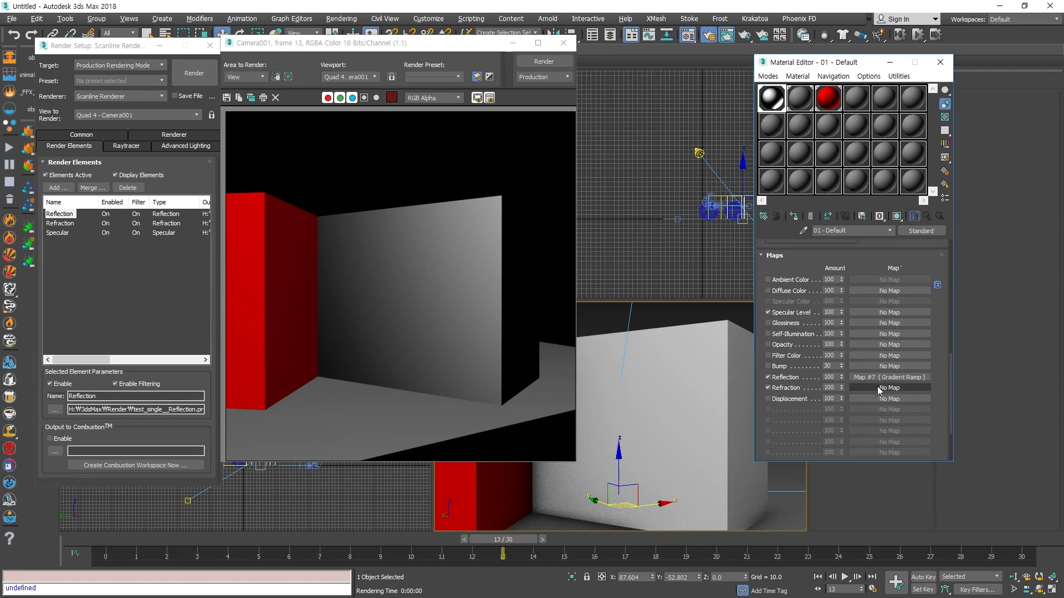
{"action": "scroll", "coordinate": [873, 260], "scroll_direction": "up", "scroll_amount": 5}
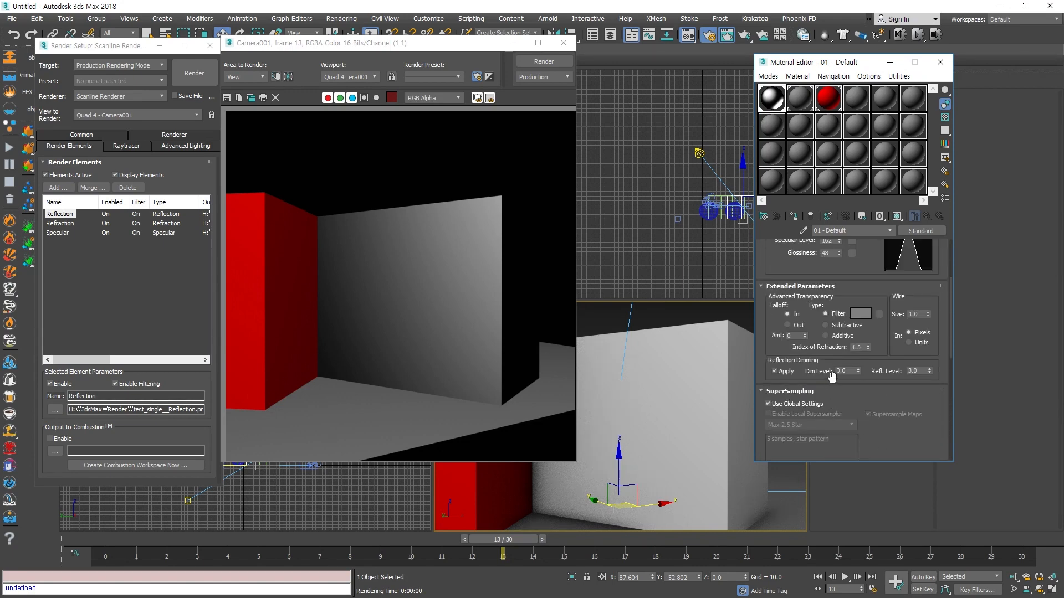
{"action": "left_click_drag", "start_coordinate": [860, 370], "coordinate": [860, 355]}
{"action": "double_click", "coordinate": [785, 102]}
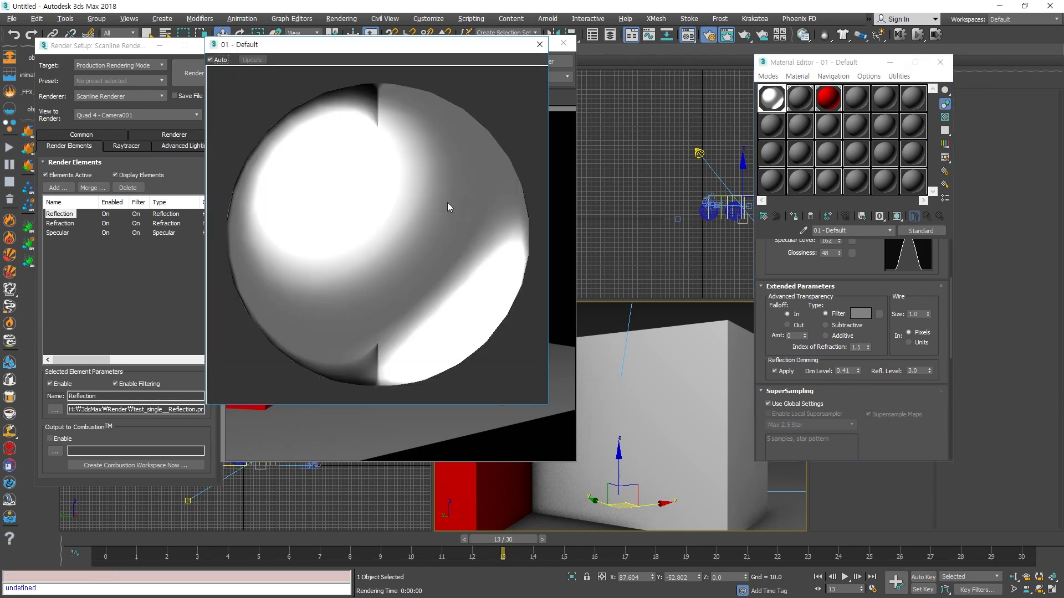
{"action": "left_click", "coordinate": [539, 45]}
{"action": "scroll", "coordinate": [859, 330], "scroll_direction": "up", "scroll_amount": 2}
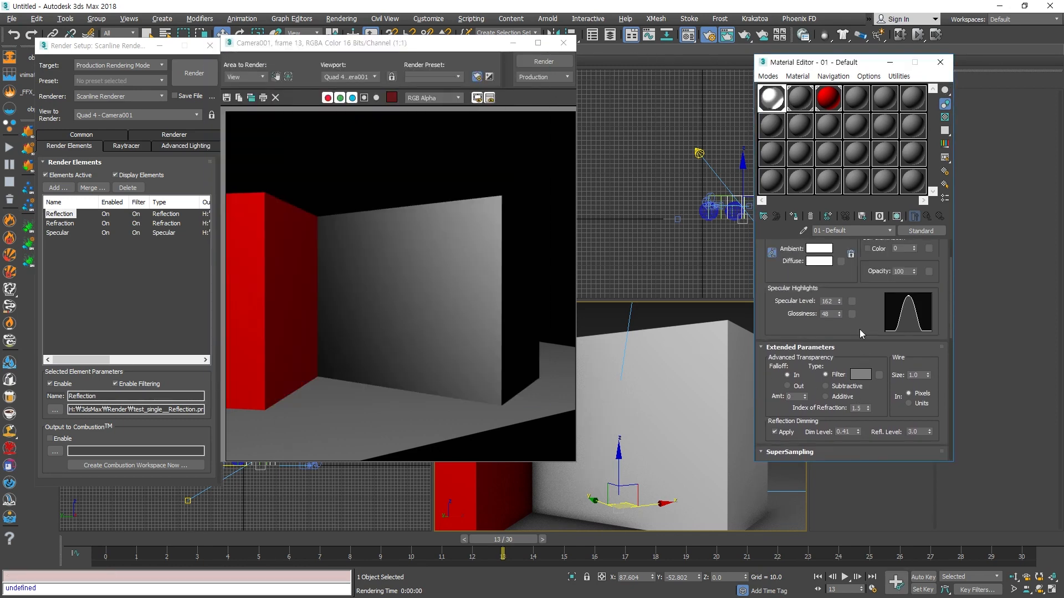
{"action": "left_click_drag", "start_coordinate": [840, 305], "coordinate": [840, 317]}
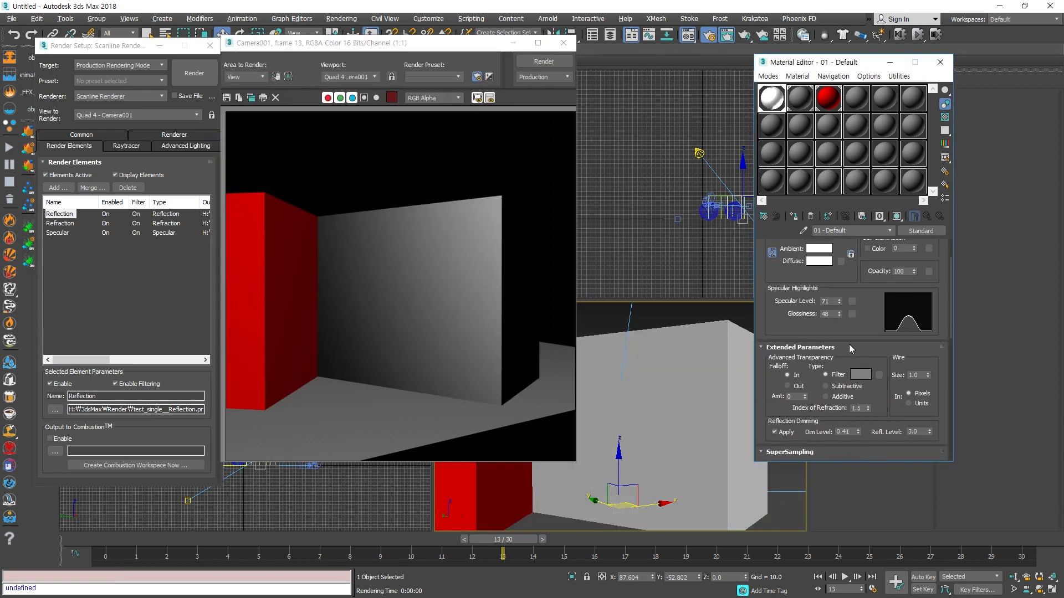
- Render the Camera001 view with the adjusted dimming and specular level, compare the Reflection, Refraction and Specular passes, and close their windows
{"action": "left_click", "coordinate": [667, 325]}
{"action": "key", "text": "shift+q"}
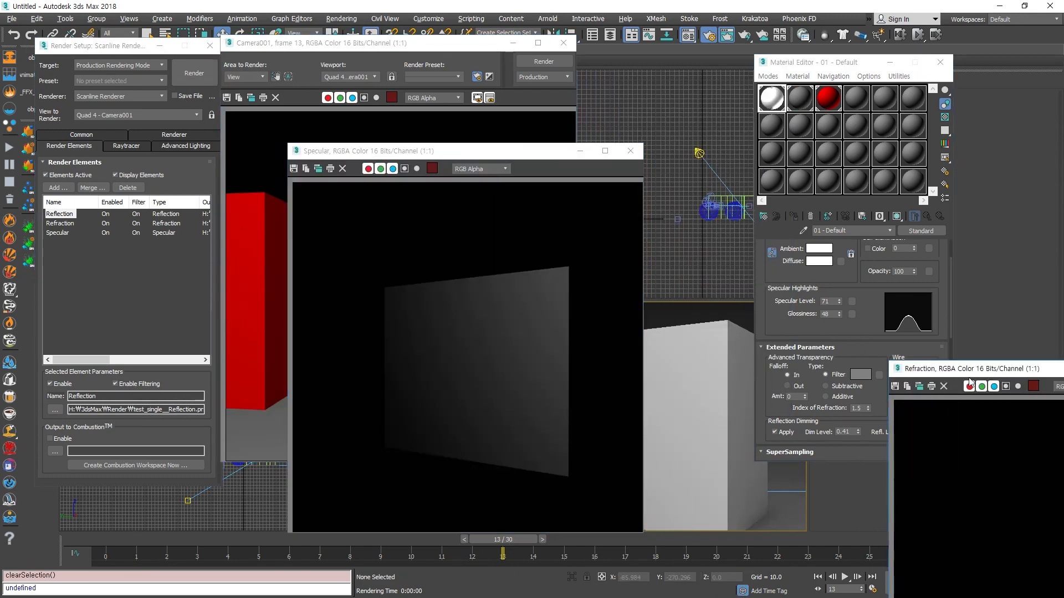
{"action": "left_click_drag", "start_coordinate": [904, 371], "coordinate": [235, 153]}
{"action": "left_click_drag", "start_coordinate": [982, 376], "coordinate": [446, 123]}
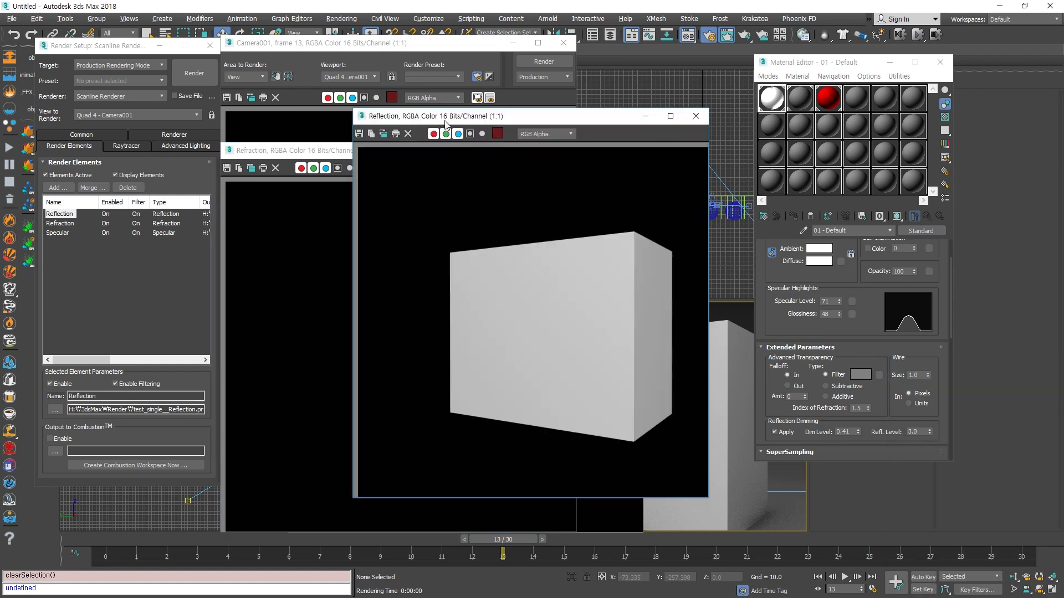
{"action": "left_click", "coordinate": [695, 116]}
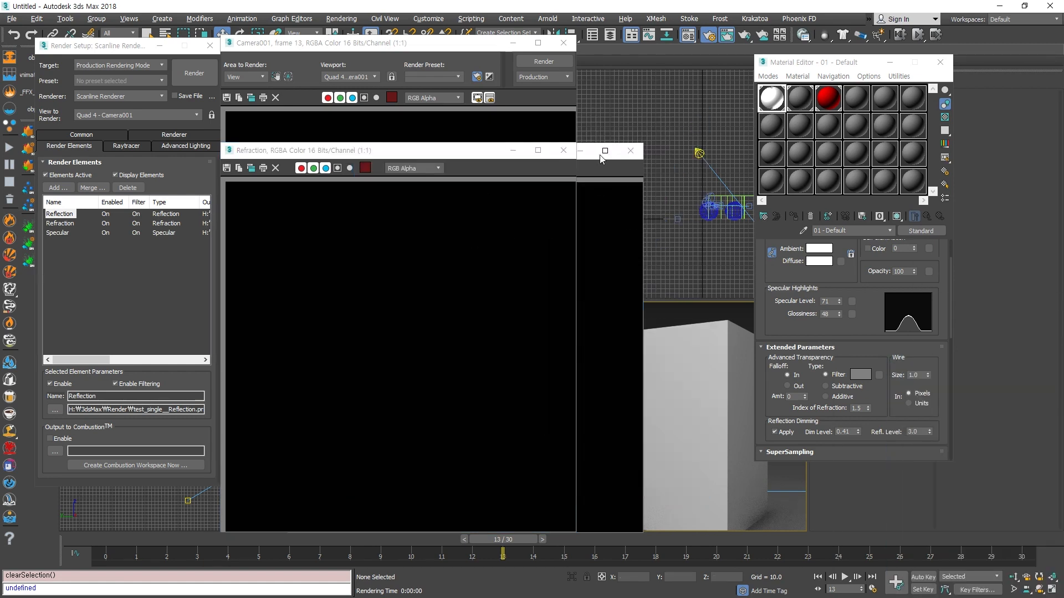
{"action": "left_click", "coordinate": [566, 155]}
{"action": "left_click", "coordinate": [629, 153]}
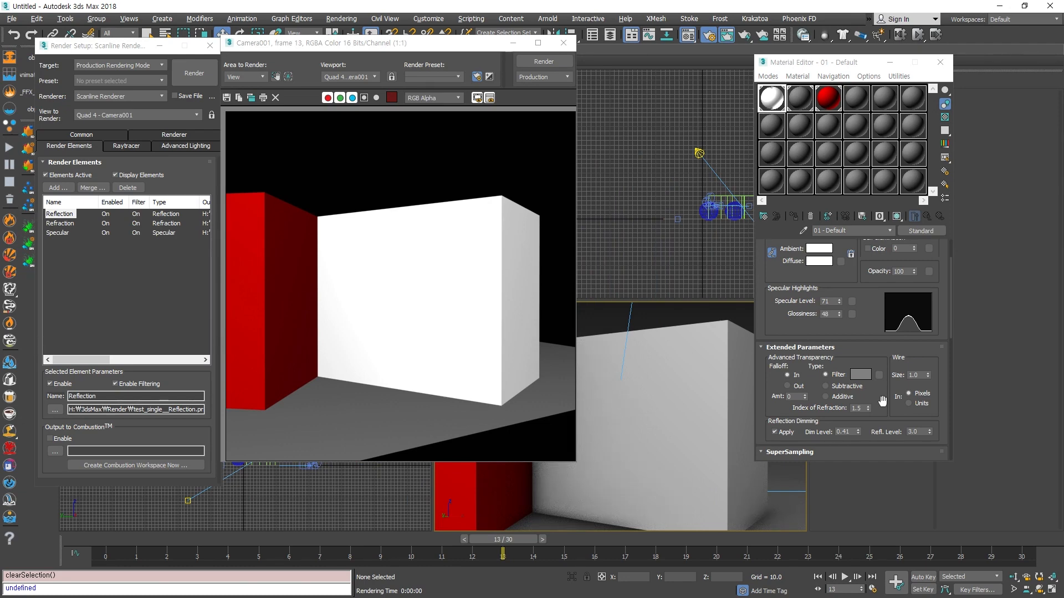
- Review the first material's extended parameters and map slots against the listed render elements
{"action": "left_click_drag", "start_coordinate": [882, 401], "coordinate": [883, 333]}
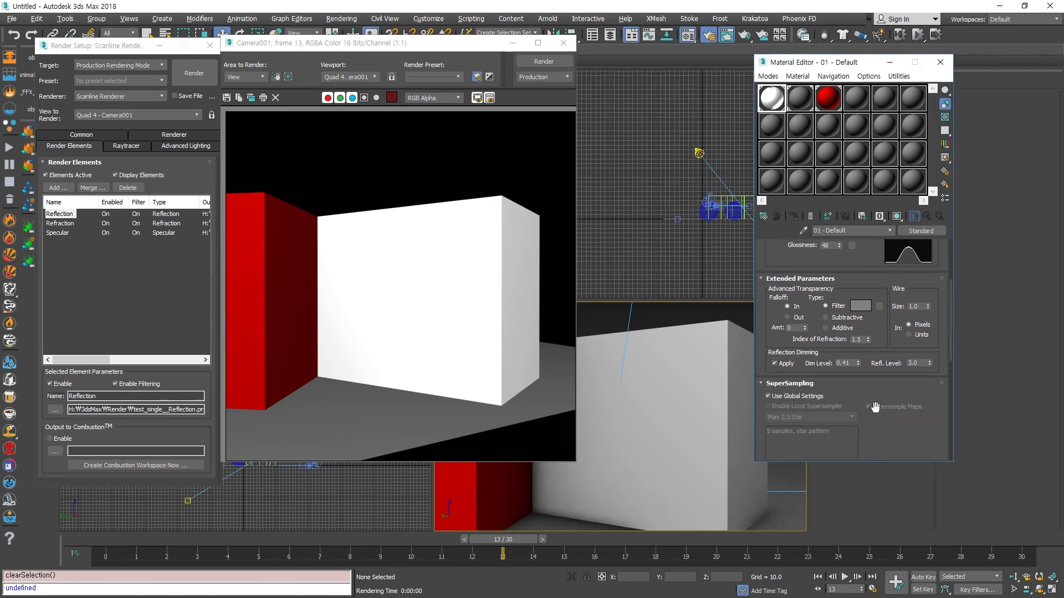
{"action": "left_click_drag", "start_coordinate": [875, 408], "coordinate": [868, 231]}
{"action": "left_click_drag", "start_coordinate": [916, 284], "coordinate": [901, 396]}
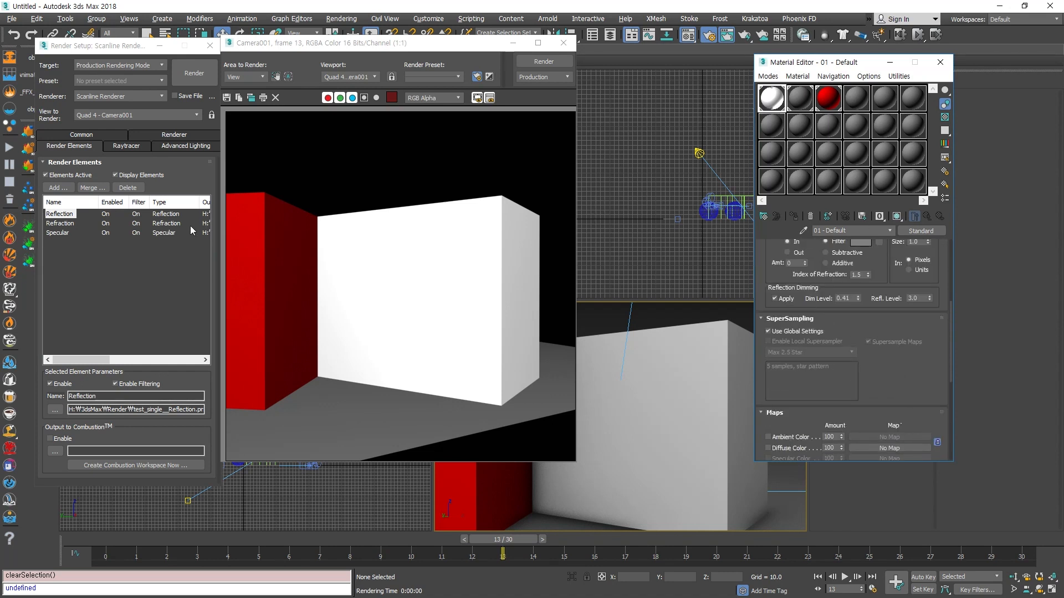
{"action": "left_click", "coordinate": [185, 349]}
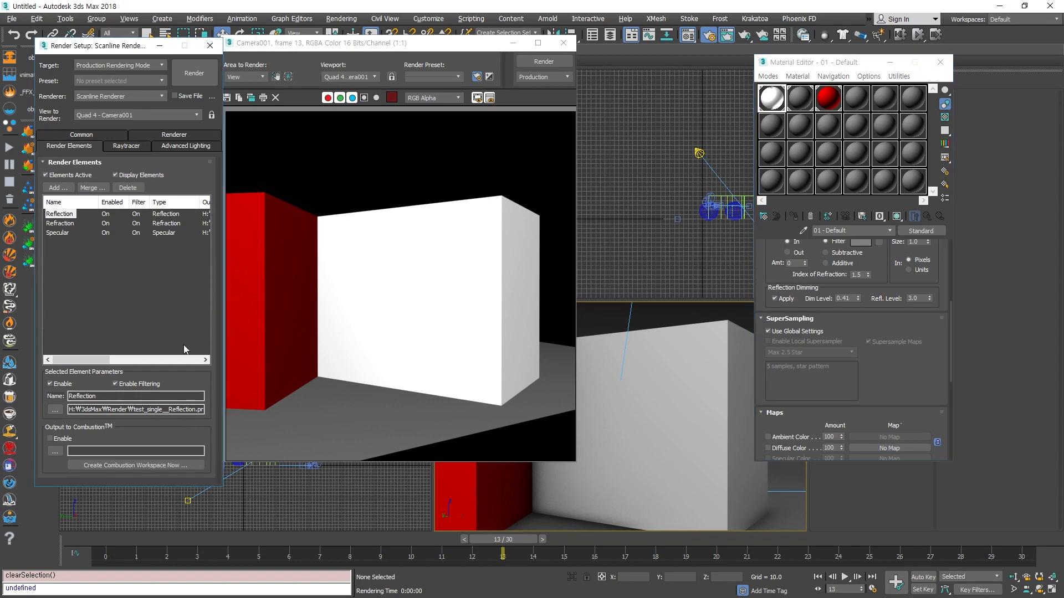
{"action": "left_click_drag", "start_coordinate": [895, 445], "coordinate": [894, 301]}
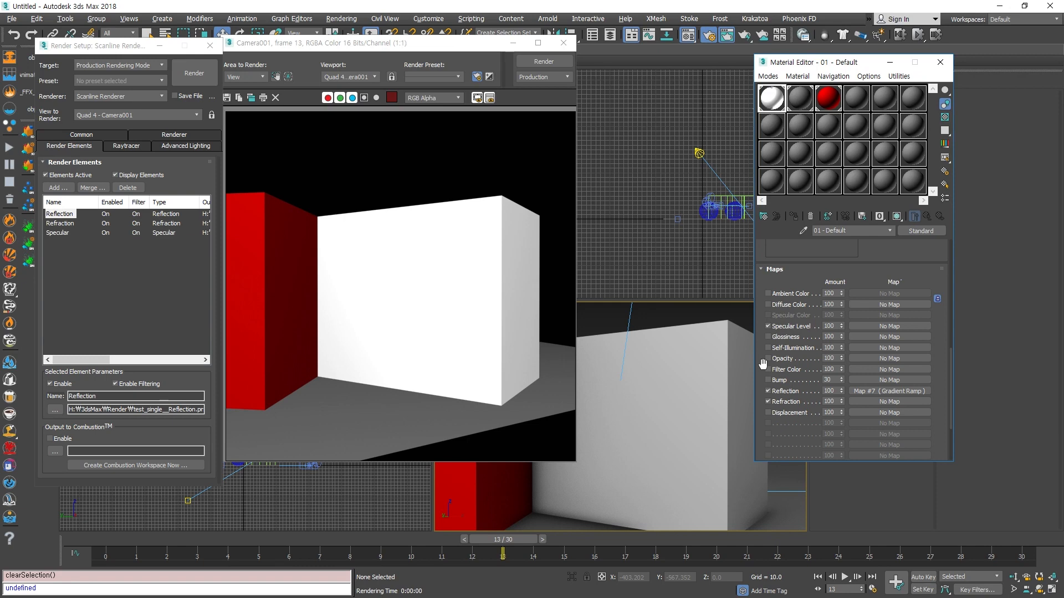
{"action": "mouse_move", "coordinate": [763, 364]}
{"action": "left_mouse_down"}
{"action": "mouse_move", "coordinate": [763, 282]}
{"action": "mouse_move", "coordinate": [754, 379]}
{"action": "left_mouse_up"}
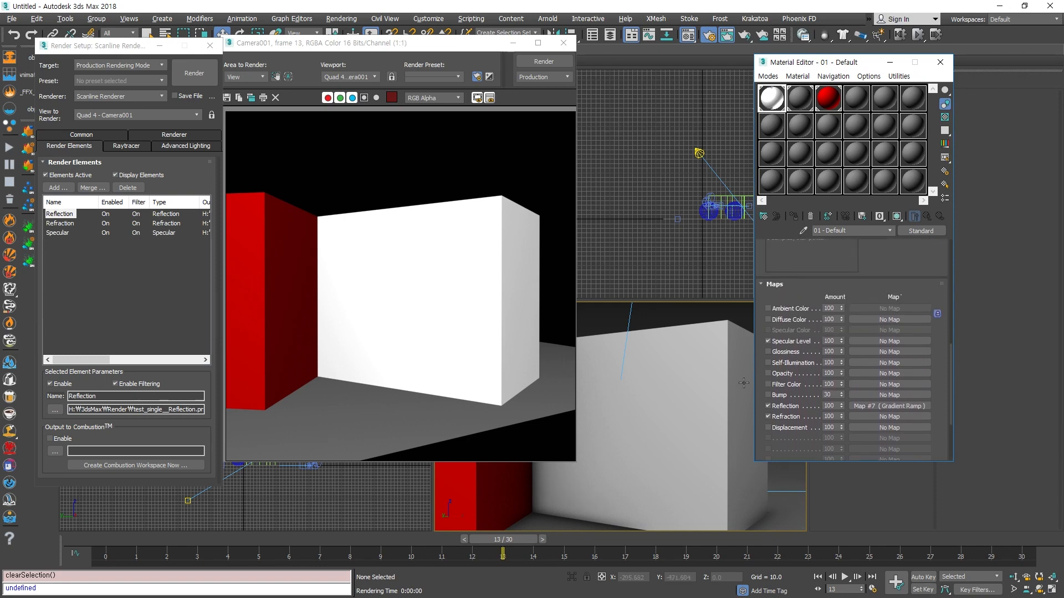
{"action": "scroll", "coordinate": [765, 393], "scroll_direction": "down", "scroll_amount": 2}
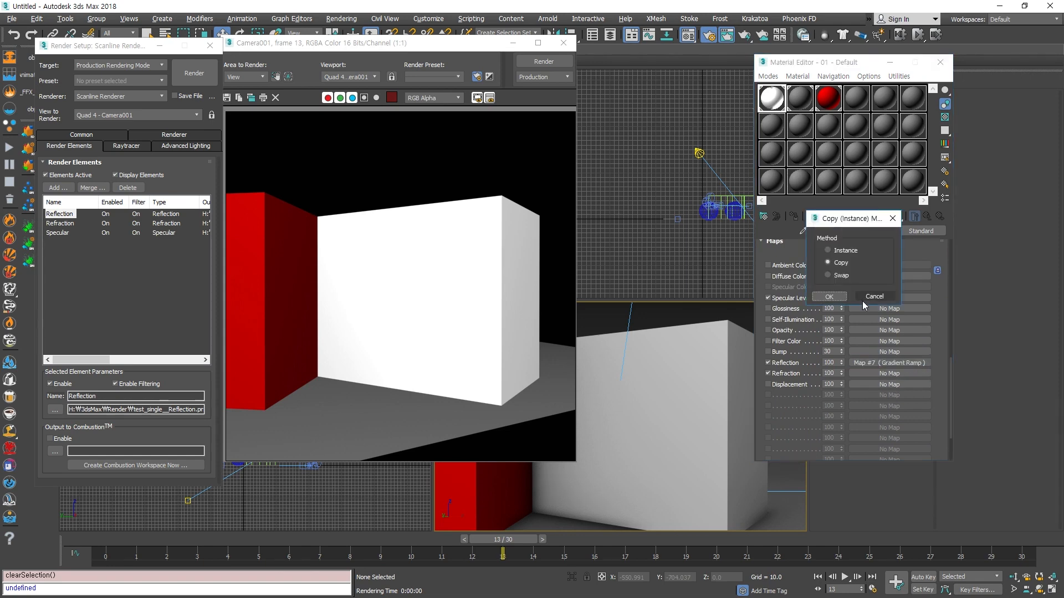
- Clear the Gradient Ramp from the first material's Reflection slot and assign a Noise map to its Refraction slot
{"action": "left_click", "coordinate": [864, 301]}
{"action": "right_click", "coordinate": [862, 368]}
{"action": "right_click", "coordinate": [874, 362]}
{"action": "right_click", "coordinate": [885, 365]}
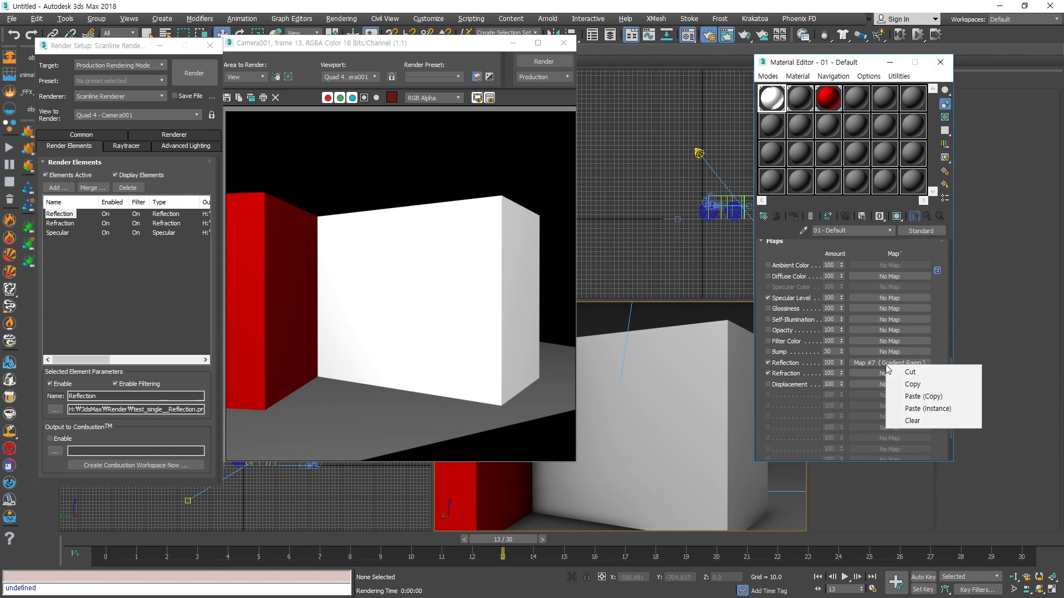
{"action": "left_click", "coordinate": [893, 421]}
{"action": "left_click", "coordinate": [886, 374]}
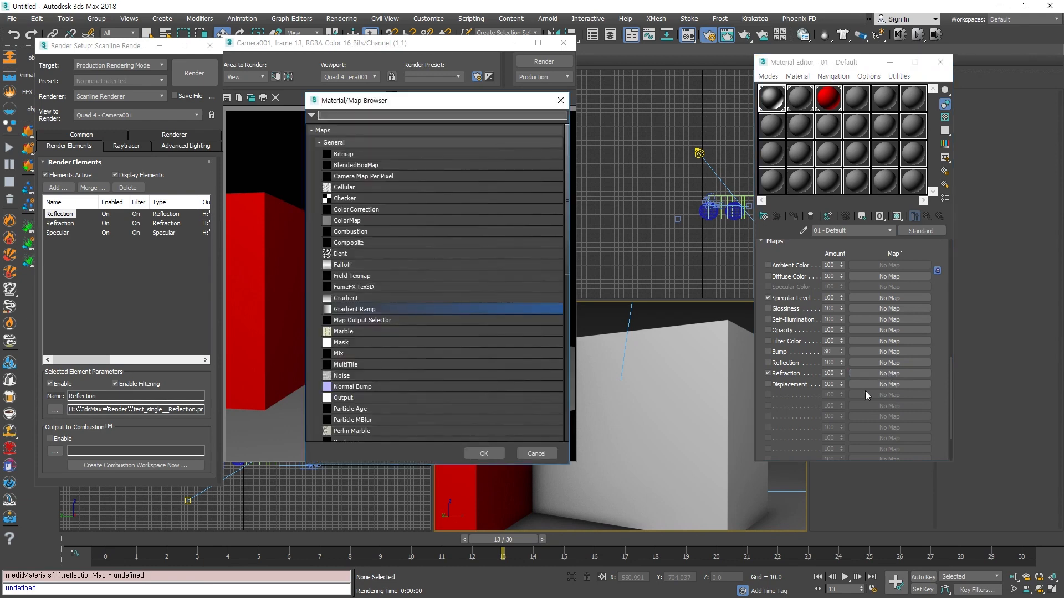
{"action": "double_click", "coordinate": [355, 376]}
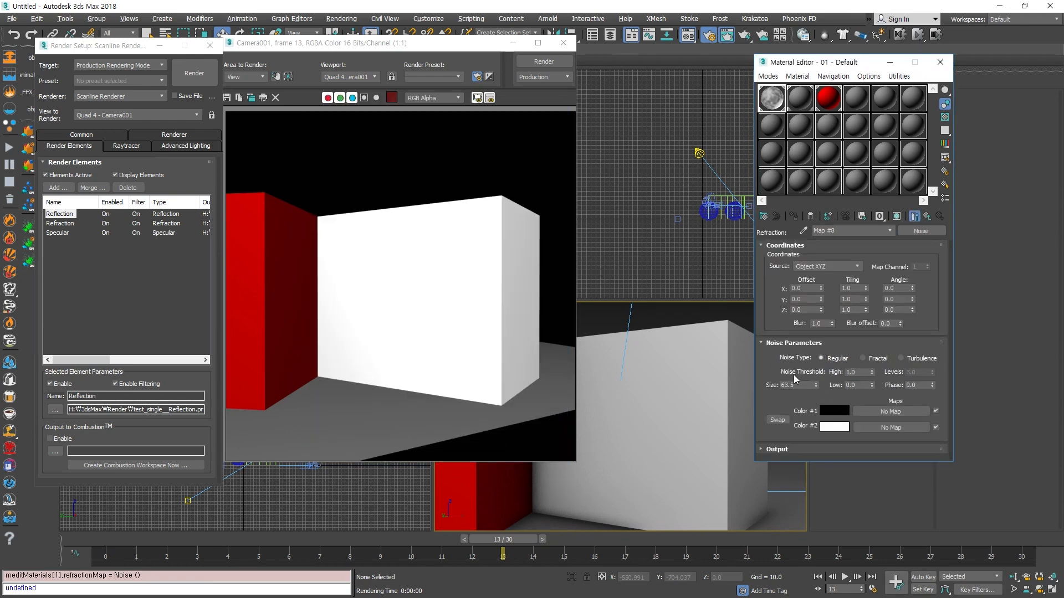
- Configure the Noise map as Fractal with Explicit Map Channel source, Size 0.1, High 0.74 and Low 0.49, and return to the parent material
{"action": "left_click", "coordinate": [834, 266]}
{"action": "left_click", "coordinate": [823, 292]}
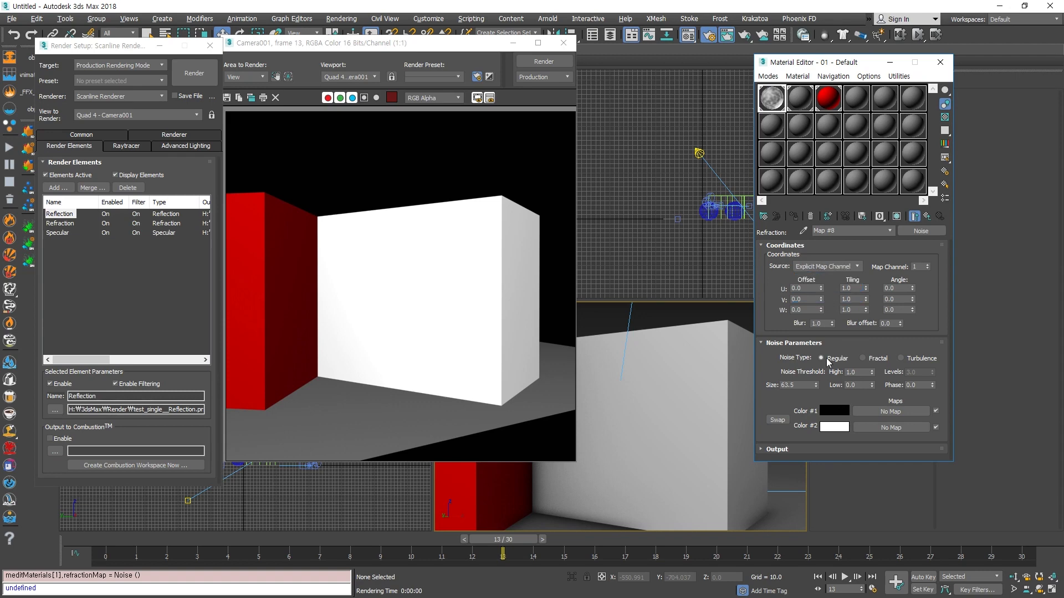
{"action": "double_click", "coordinate": [806, 386]}
{"action": "type", "text": "0,1"}
{"action": "key", "text": "Return"}
{"action": "left_click_drag", "start_coordinate": [872, 373], "coordinate": [870, 377]}
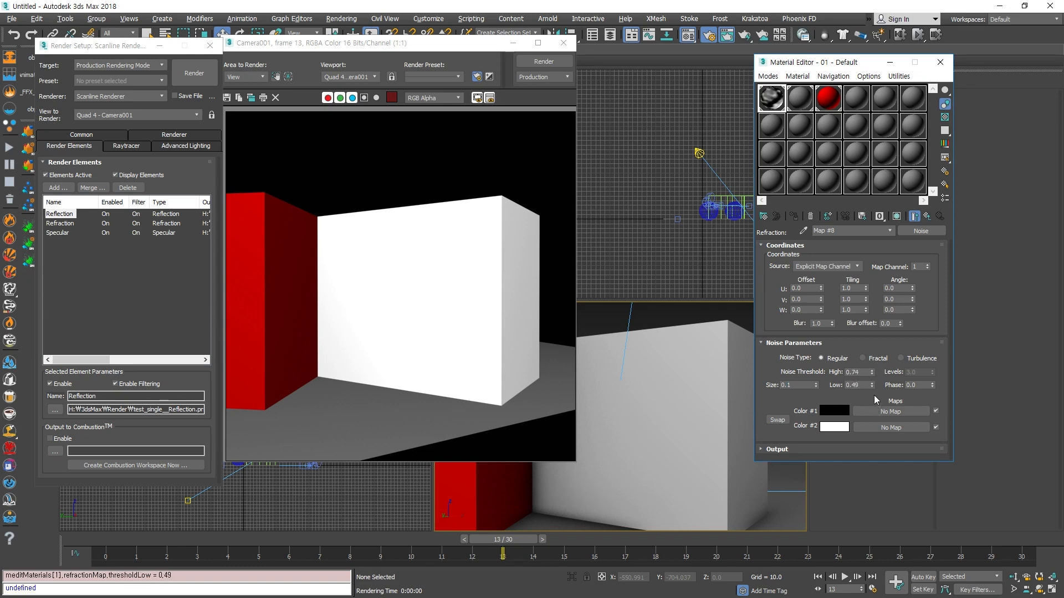
{"action": "left_click", "coordinate": [863, 358]}
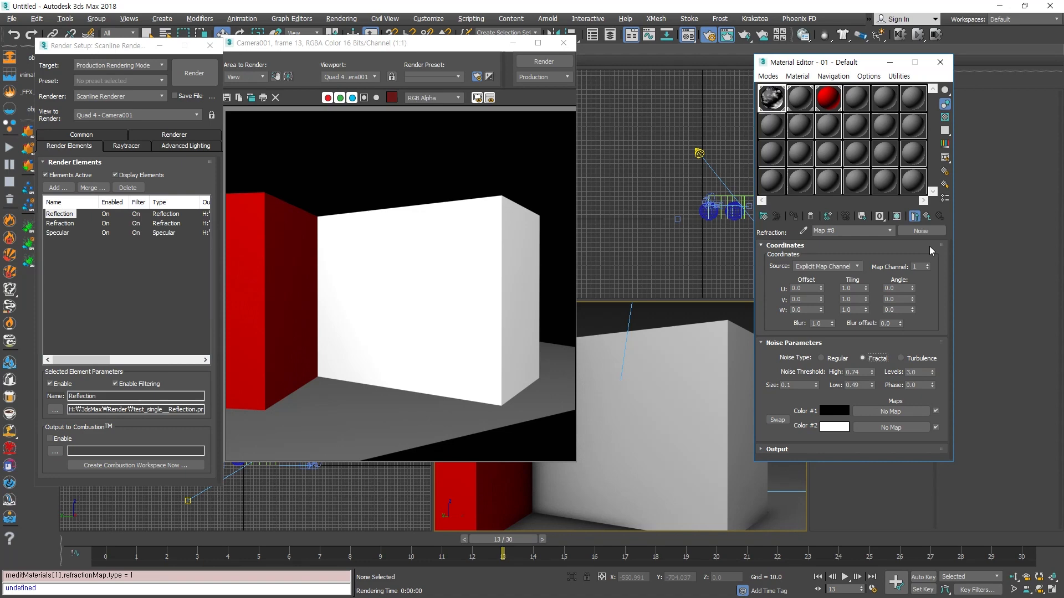
{"action": "left_click", "coordinate": [937, 218]}
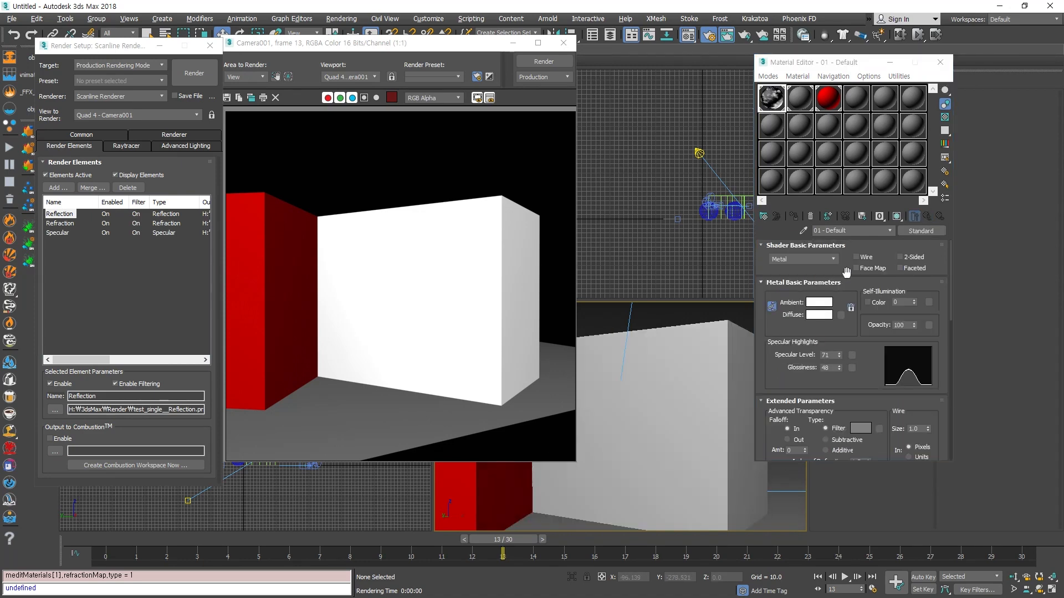
- Render the Camera001 view with the Noise refraction map, examine the element passes including the Refraction alpha, and close all render windows
{"action": "left_click", "coordinate": [194, 72]}
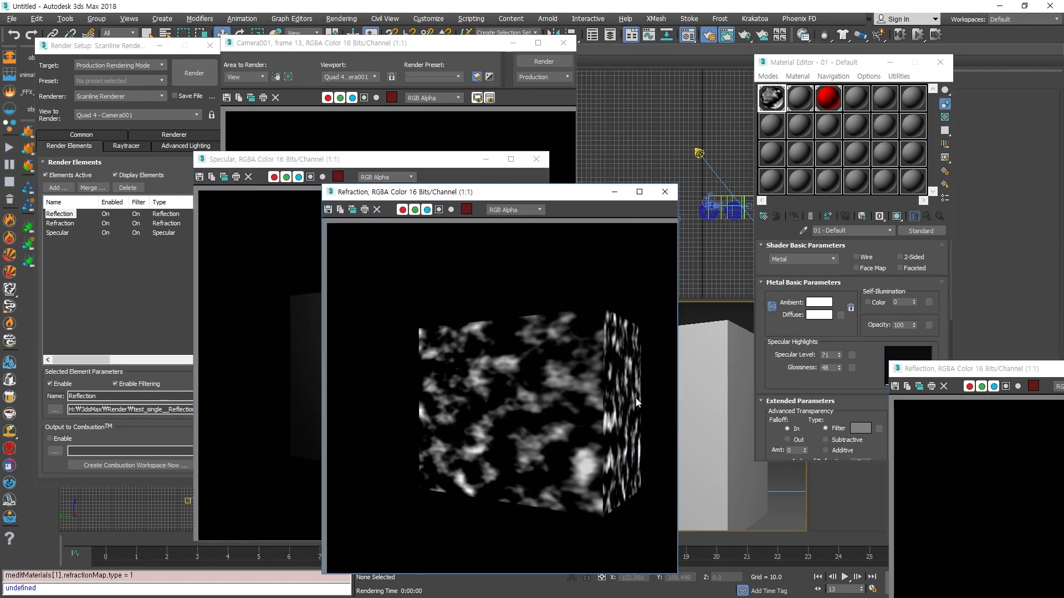
{"action": "left_click", "coordinate": [469, 404]}
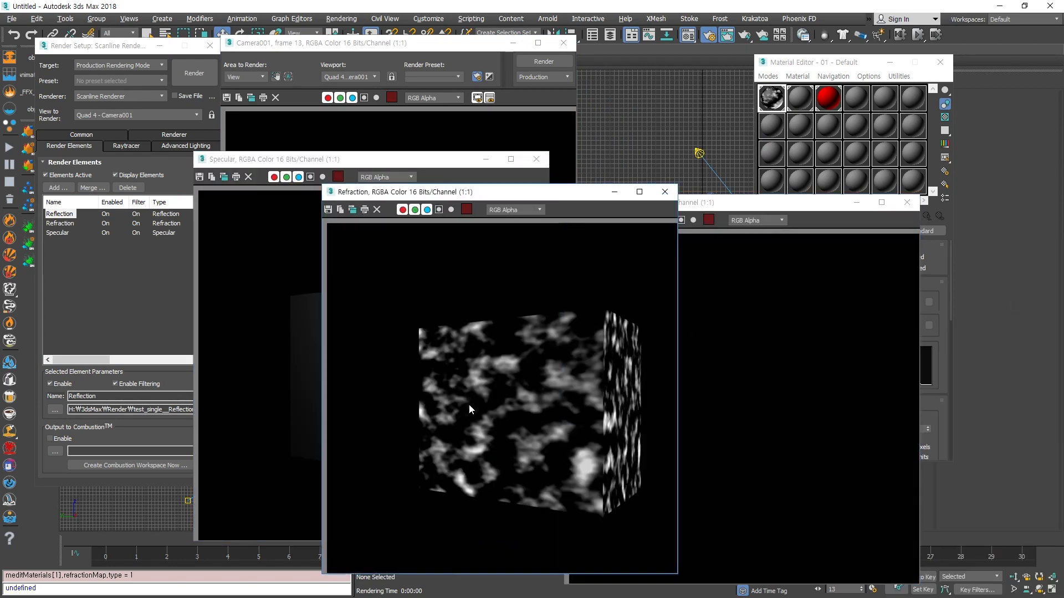
{"action": "left_click", "coordinate": [439, 209]}
{"action": "left_click", "coordinate": [438, 209]}
{"action": "left_click", "coordinate": [667, 193]}
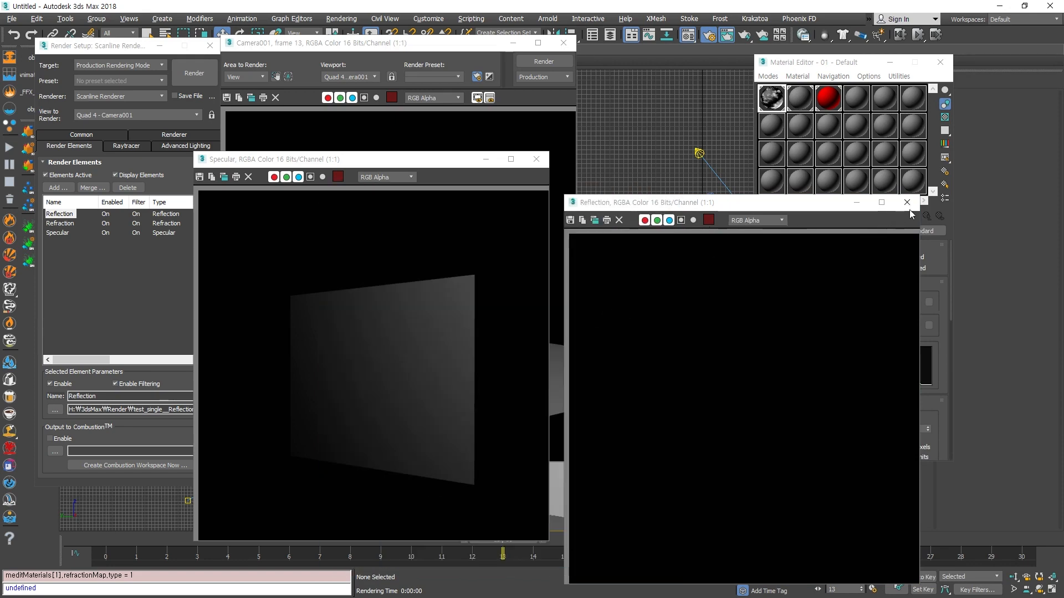
{"action": "left_click", "coordinate": [907, 203]}
{"action": "left_click", "coordinate": [536, 160]}
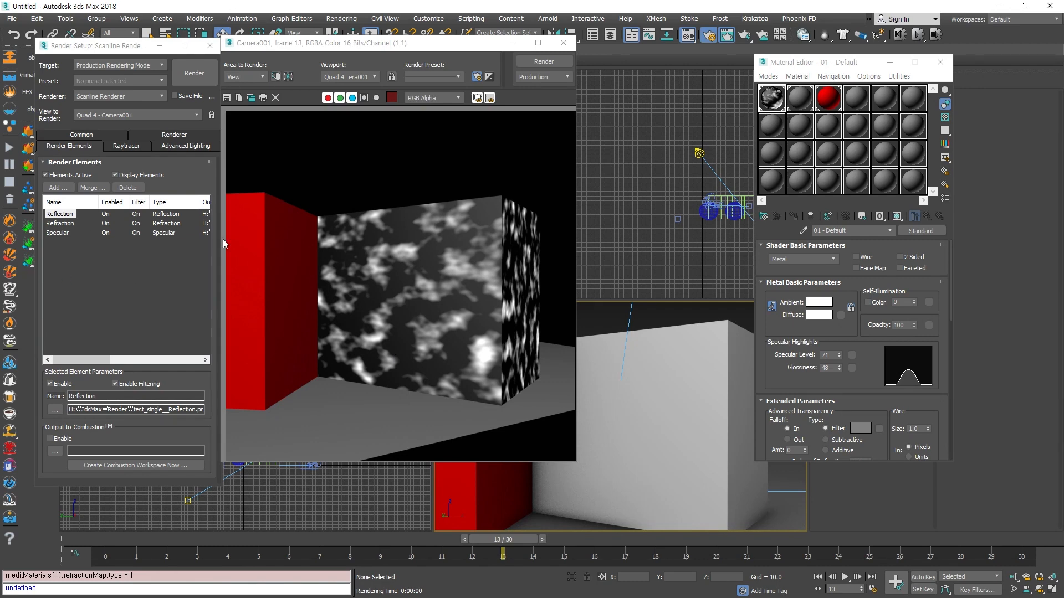
{"action": "left_click", "coordinate": [563, 43]}
- Delete the Reflection, Refraction and Specular render elements and add a Shadow element
{"action": "left_click", "coordinate": [111, 264]}
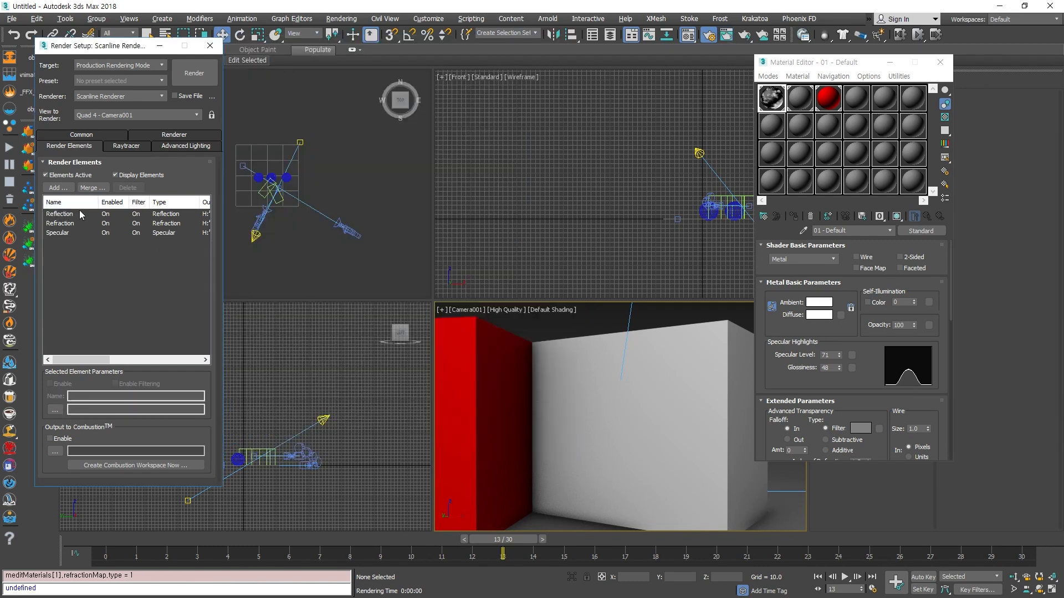
{"action": "left_click", "coordinate": [66, 222]}
{"action": "left_click", "coordinate": [64, 218]}
{"action": "left_click", "coordinate": [56, 232], "text": "shift"}
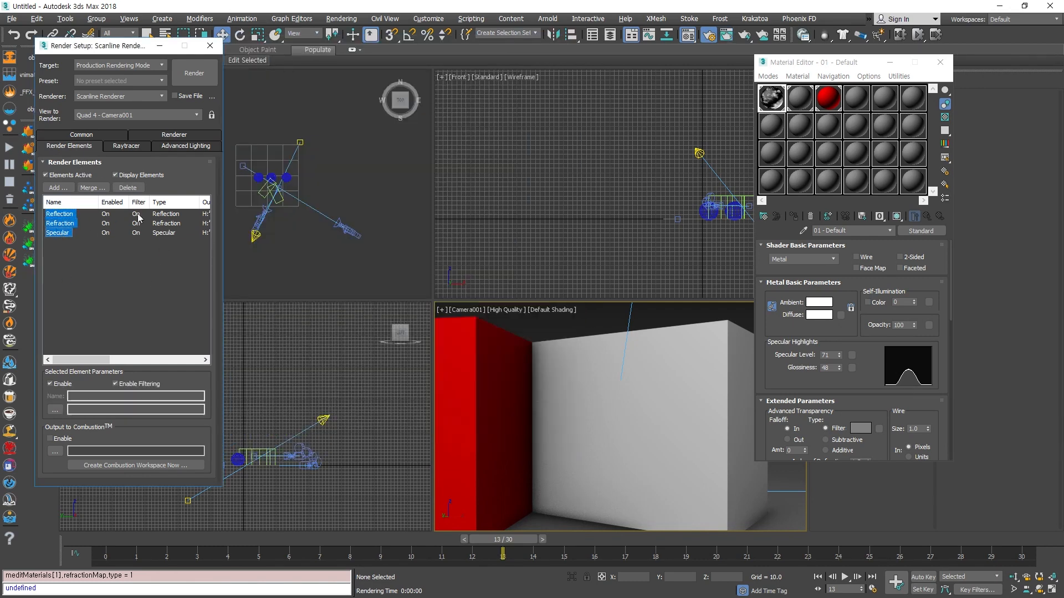
{"action": "left_click", "coordinate": [128, 189]}
{"action": "left_click", "coordinate": [55, 188]}
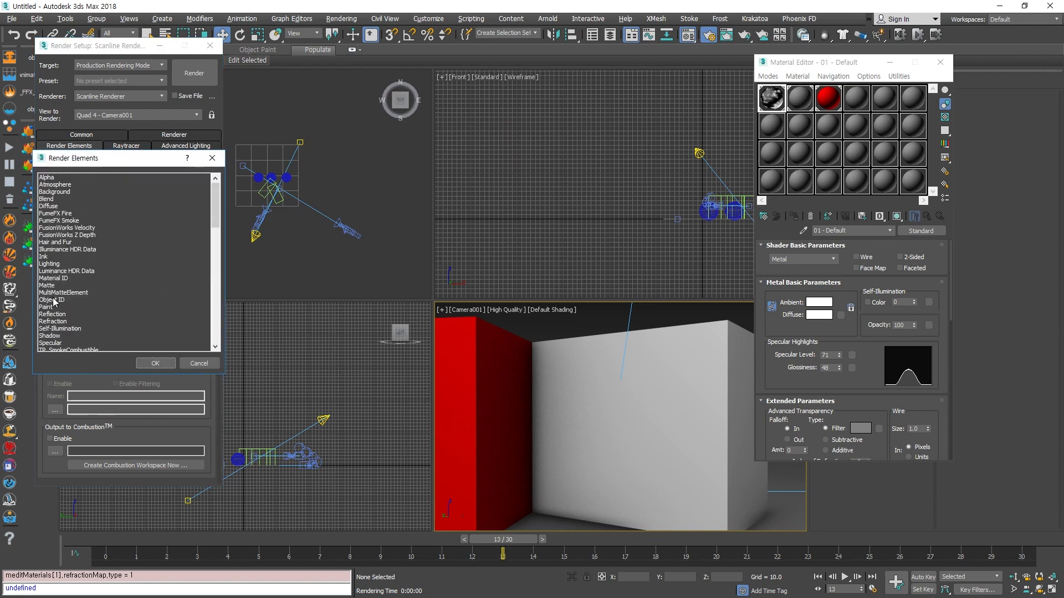
{"action": "left_click", "coordinate": [53, 336]}
{"action": "scroll", "coordinate": [114, 303], "scroll_direction": "down", "scroll_amount": 1}
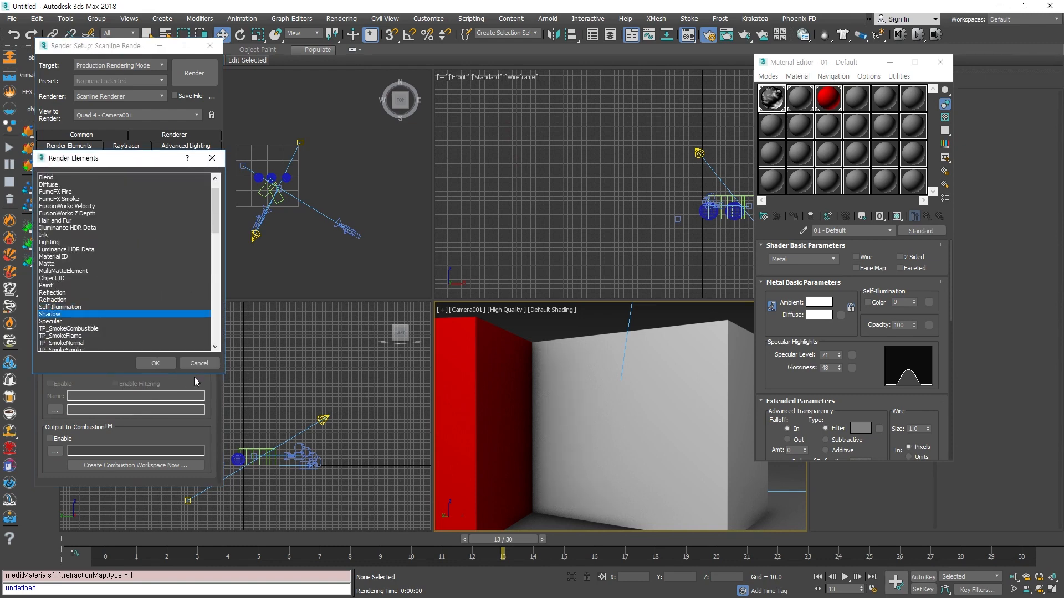
{"action": "left_click", "coordinate": [156, 364]}
- Move Camera001 back to about X -111.6, Y -361.5 and delete the red and white boxes from the scene
{"action": "left_click", "coordinate": [338, 264]}
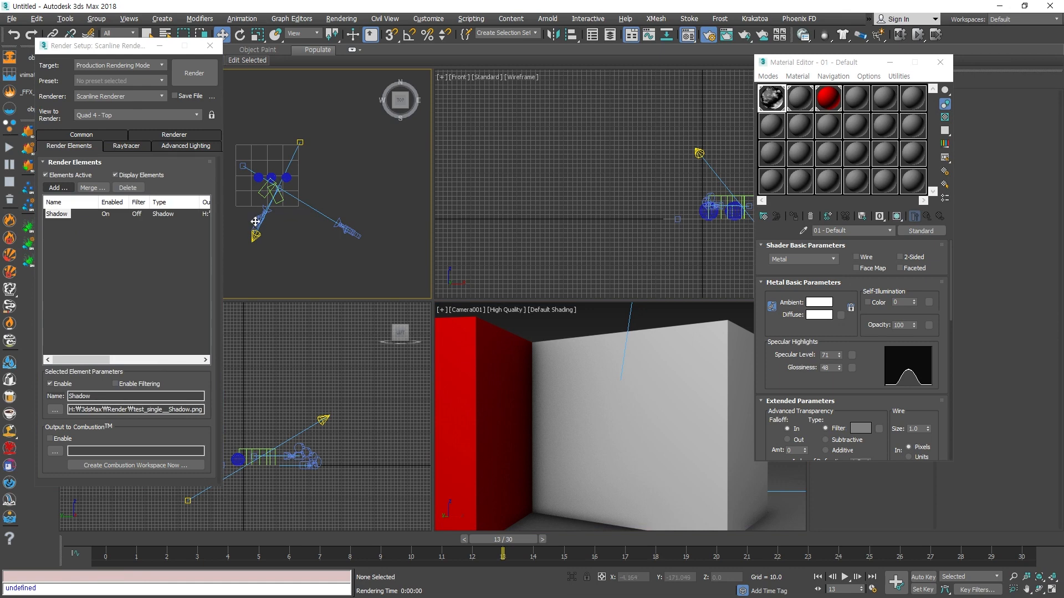
{"action": "left_click_drag", "start_coordinate": [274, 219], "coordinate": [251, 245]}
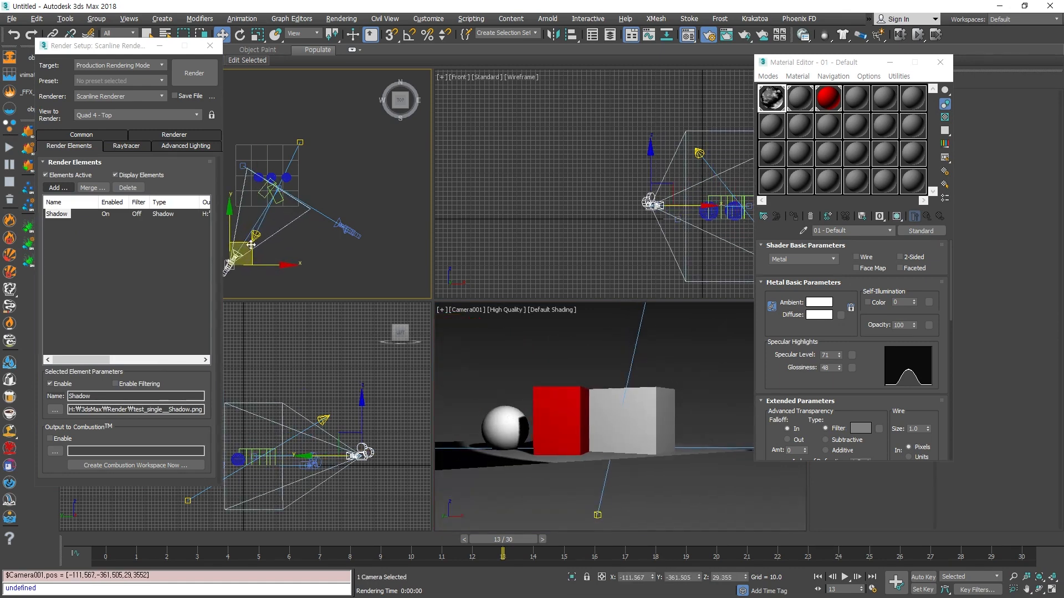
{"action": "left_click", "coordinate": [563, 414]}
{"action": "key", "text": "Delete"}
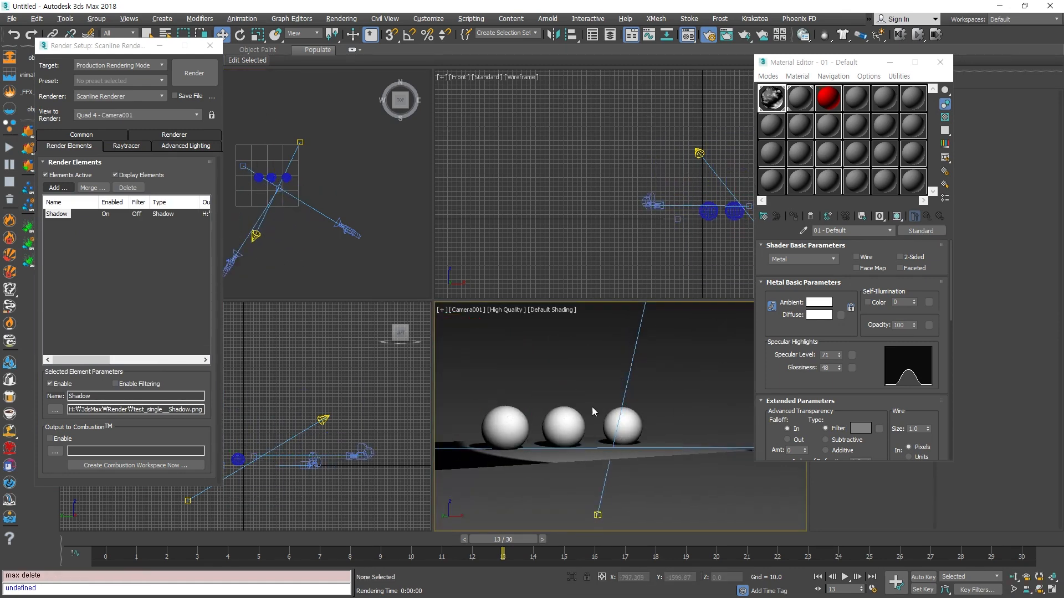
- Render the Camera001 view of the three spheres with the Shadow element
{"action": "left_click", "coordinate": [194, 73]}
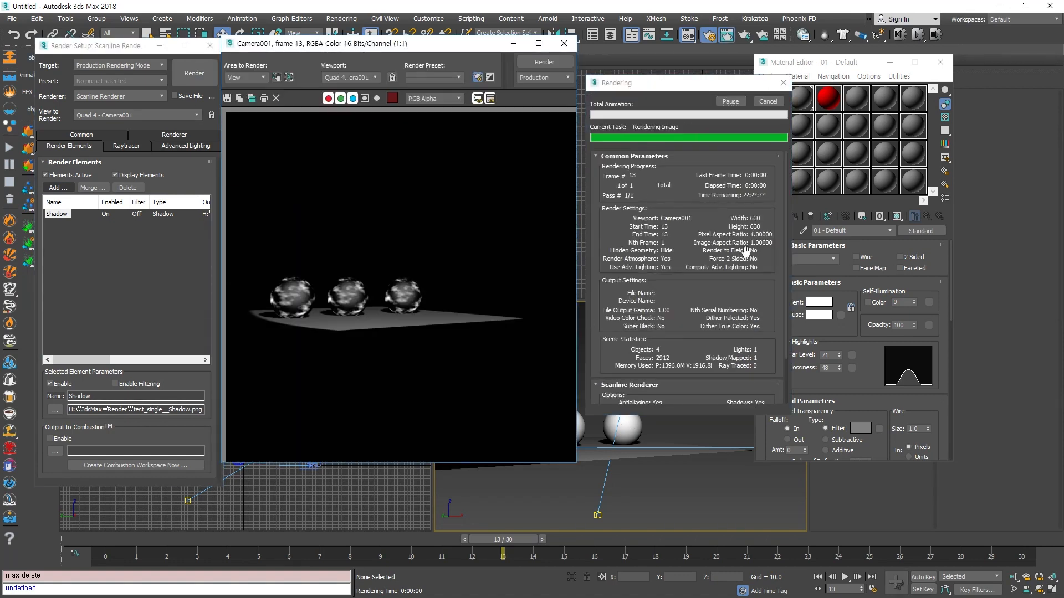
- Bring the Shadow element render into view and compare its color display with its alpha channel
{"action": "left_click_drag", "start_coordinate": [998, 368], "coordinate": [472, 79]}
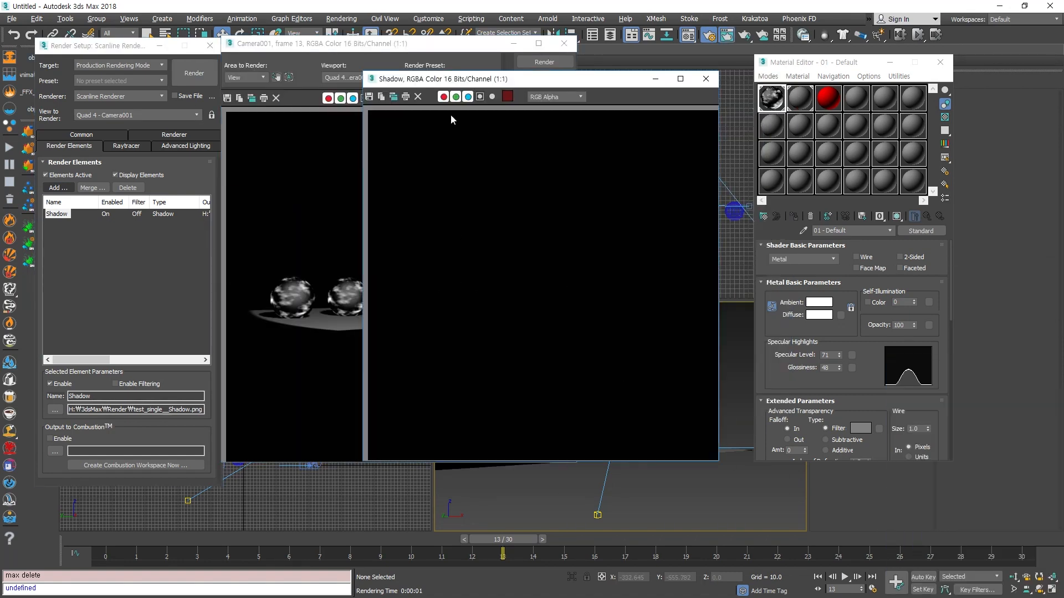
{"action": "left_click", "coordinate": [481, 97]}
{"action": "left_click", "coordinate": [481, 97]}
{"action": "left_click", "coordinate": [481, 97]}
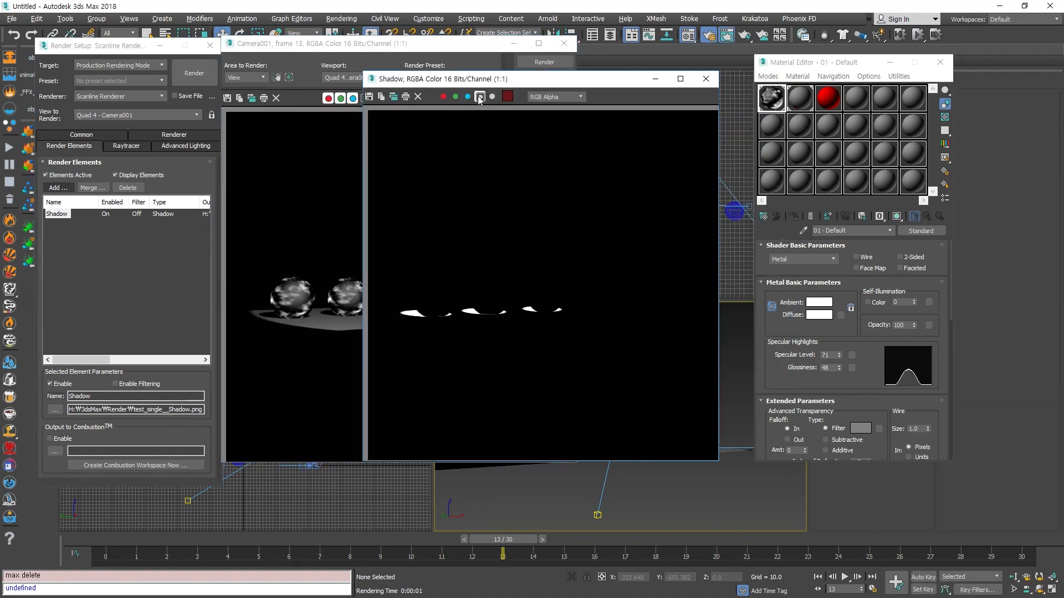
{"action": "left_click", "coordinate": [480, 97]}
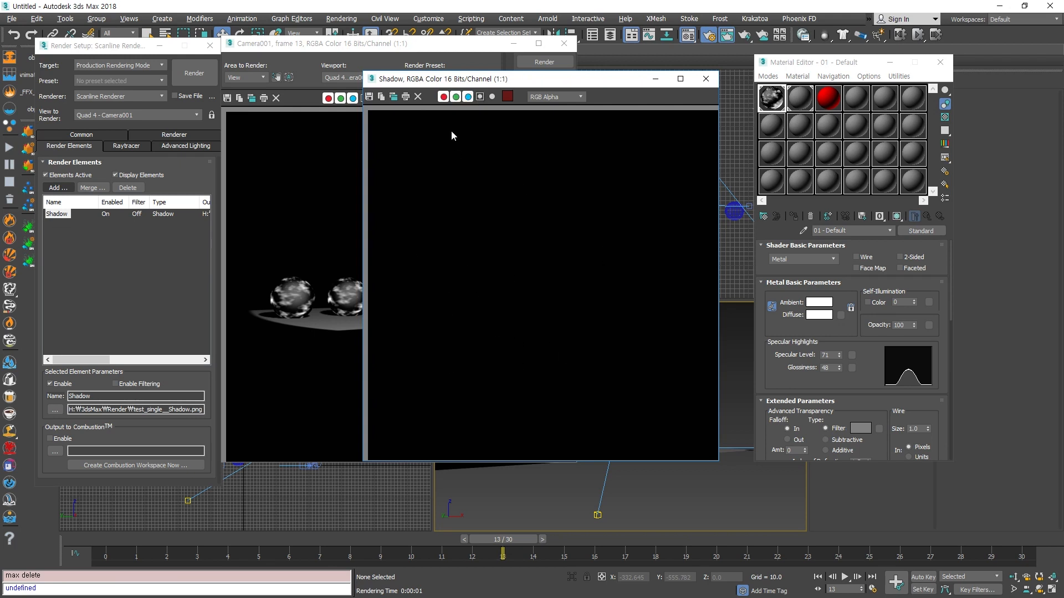
{"action": "left_click", "coordinate": [480, 98]}
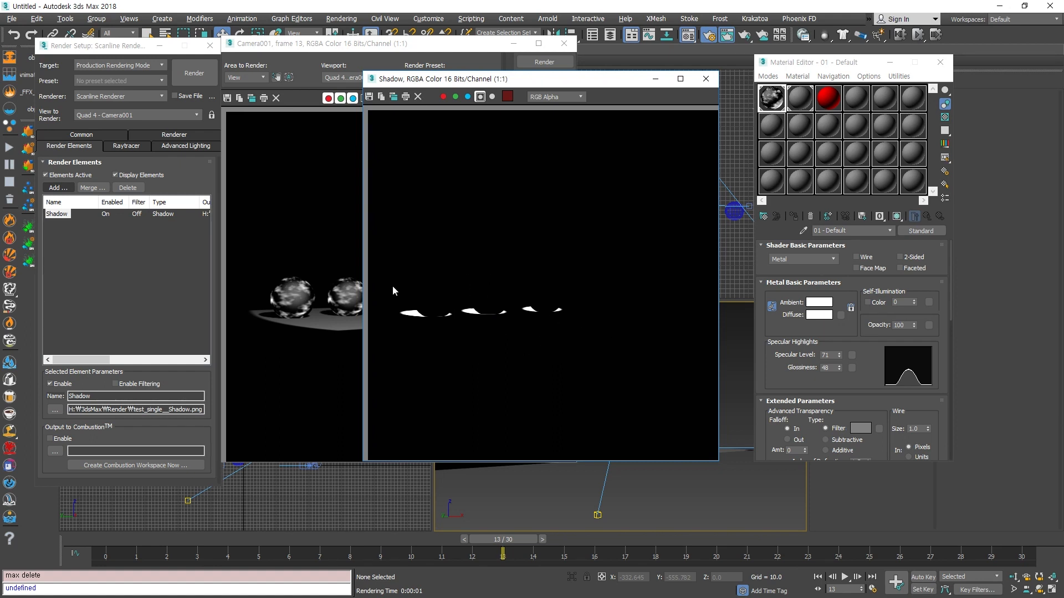
{"action": "left_click", "coordinate": [481, 97]}
{"action": "left_click", "coordinate": [480, 97]}
- Inspect the shadow shapes up close in the alpha channel of the Shadow element, and close its render window
{"action": "scroll", "coordinate": [410, 317], "scroll_direction": "up", "scroll_amount": 3}
{"action": "scroll", "coordinate": [472, 324], "scroll_direction": "down", "scroll_amount": 2}
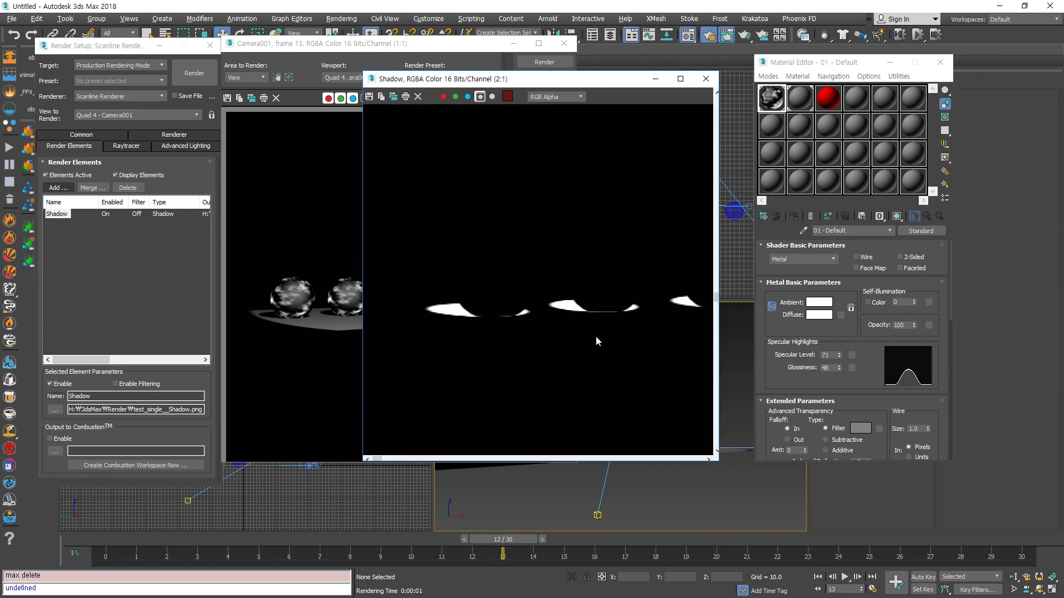
{"action": "scroll", "coordinate": [557, 311], "scroll_direction": "down", "scroll_amount": 1}
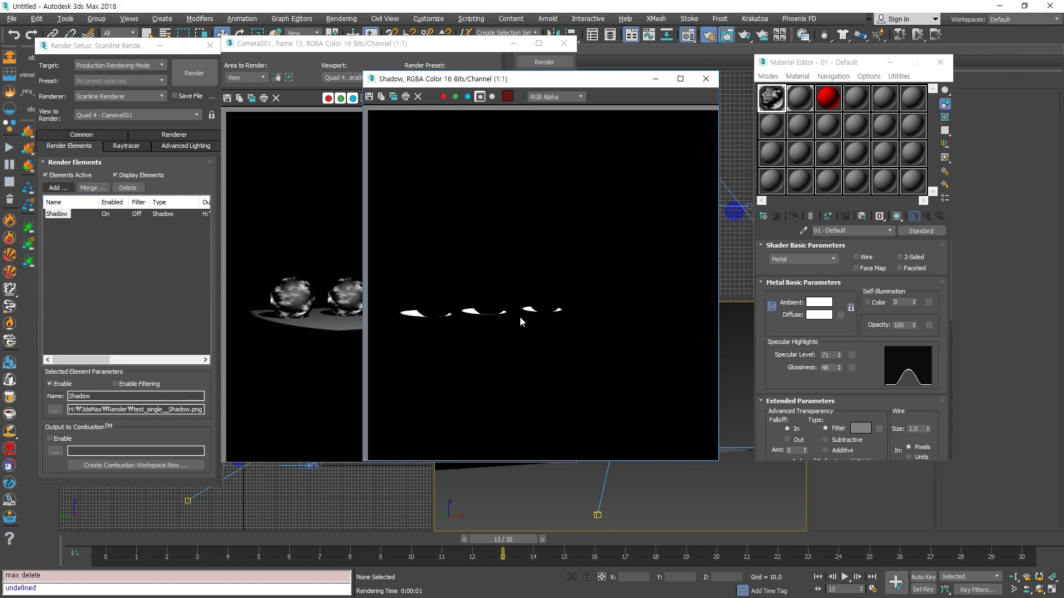
{"action": "scroll", "coordinate": [411, 315], "scroll_direction": "up", "scroll_amount": 1}
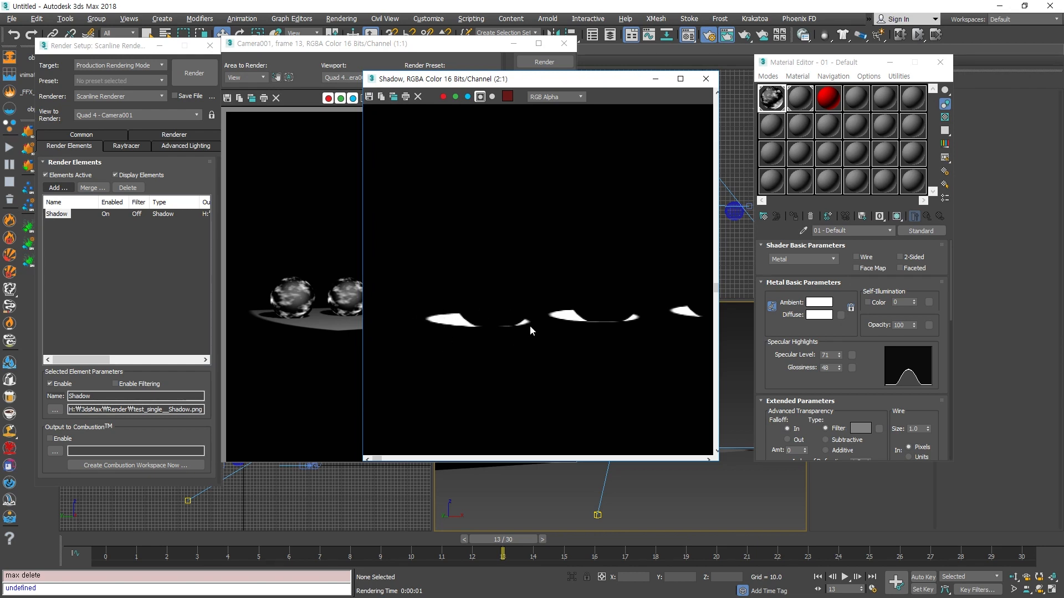
{"action": "scroll", "coordinate": [507, 330], "scroll_direction": "up", "scroll_amount": 2}
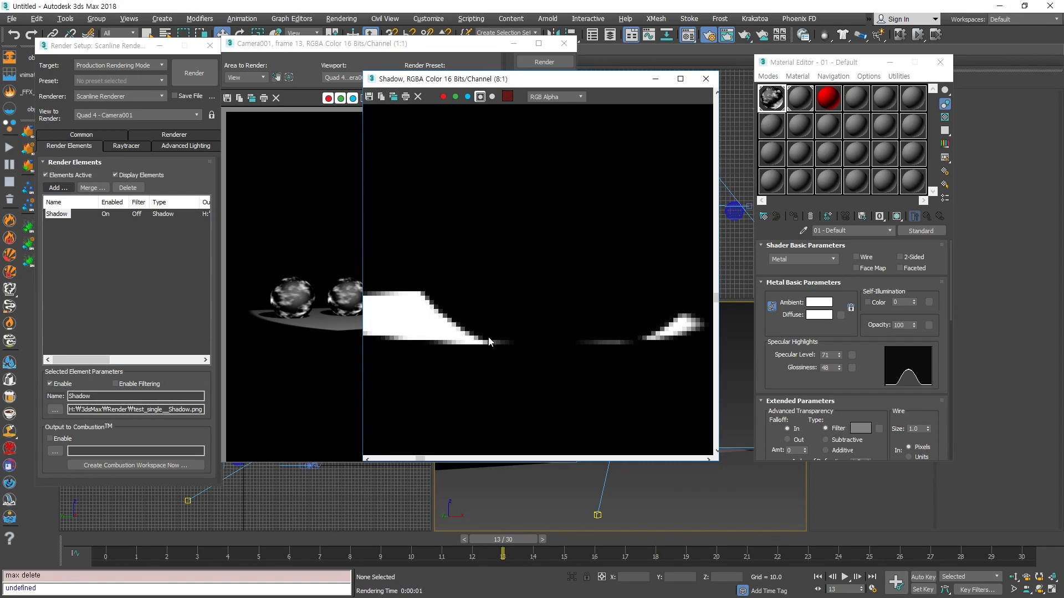
{"action": "scroll", "coordinate": [470, 319], "scroll_direction": "down", "scroll_amount": 2}
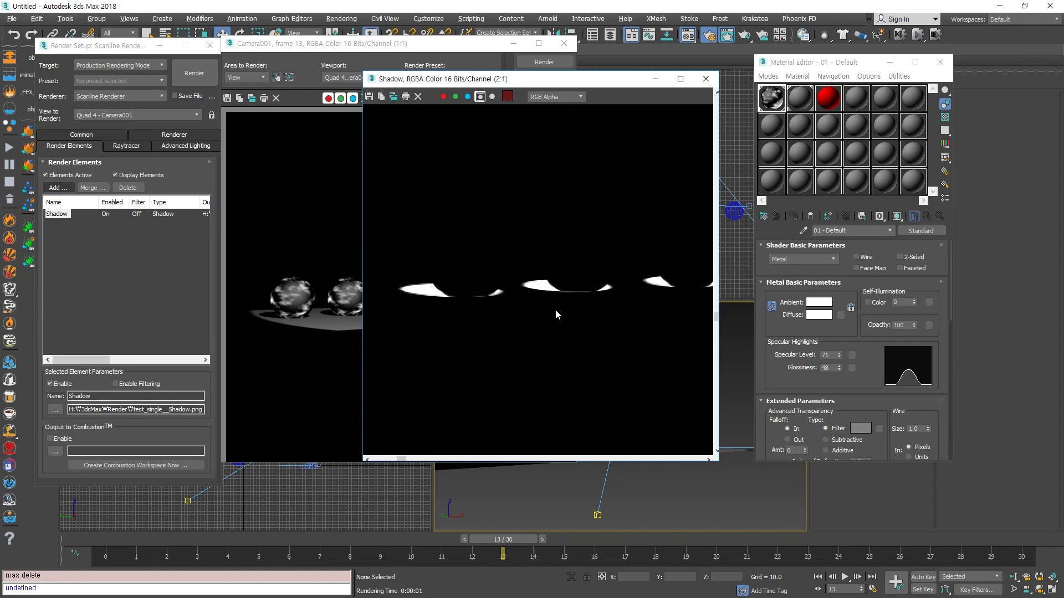
{"action": "middle_click_drag", "start_coordinate": [608, 323], "coordinate": [594, 347]}
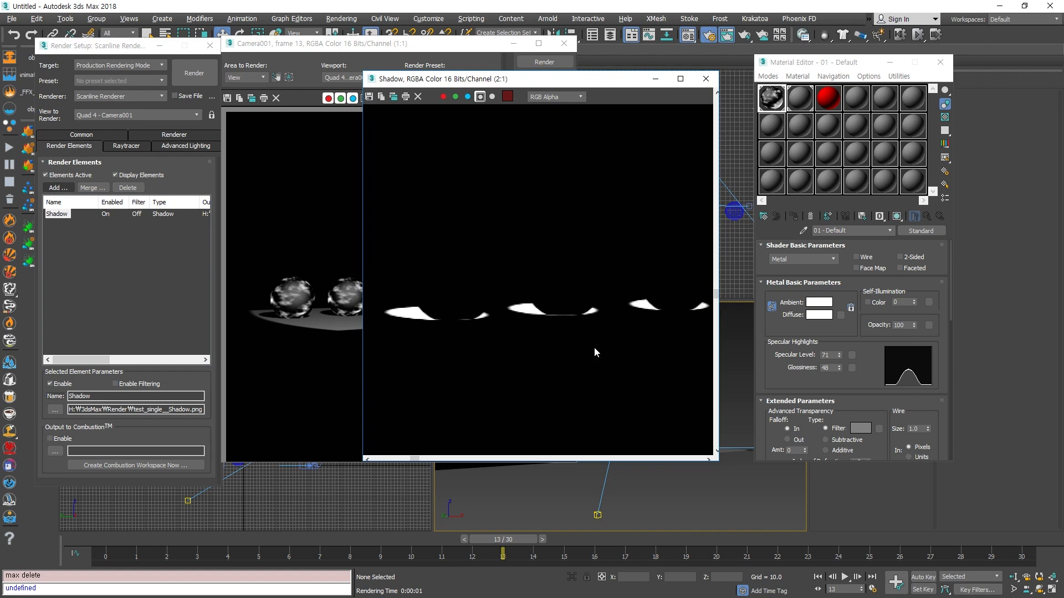
{"action": "scroll", "coordinate": [587, 343], "scroll_direction": "down", "scroll_amount": 1}
{"action": "scroll", "coordinate": [528, 311], "scroll_direction": "up", "scroll_amount": 1}
{"action": "scroll", "coordinate": [560, 339], "scroll_direction": "down", "scroll_amount": 1}
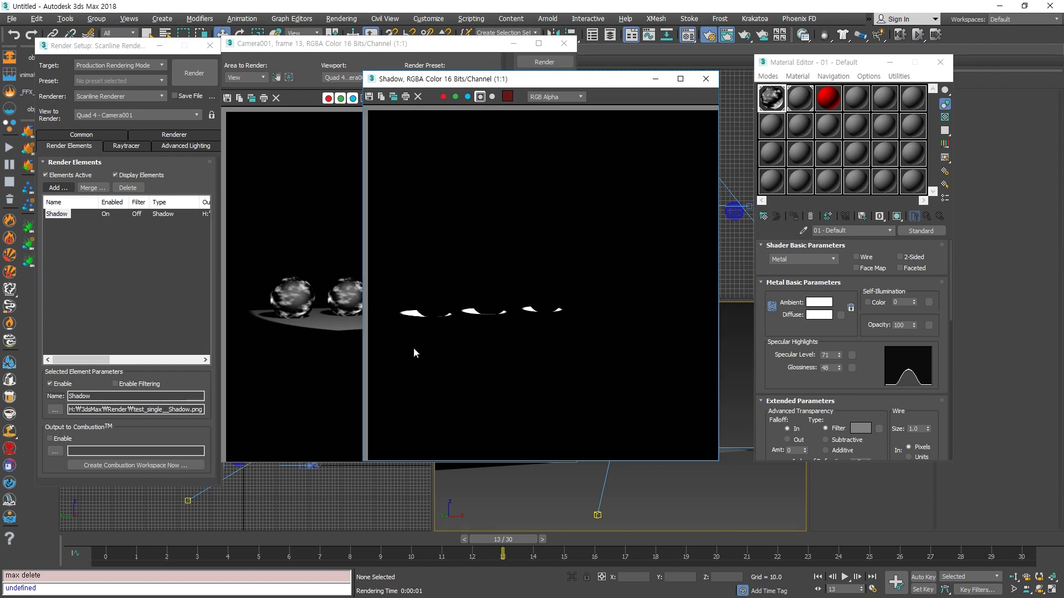
{"action": "left_click", "coordinate": [705, 78]}
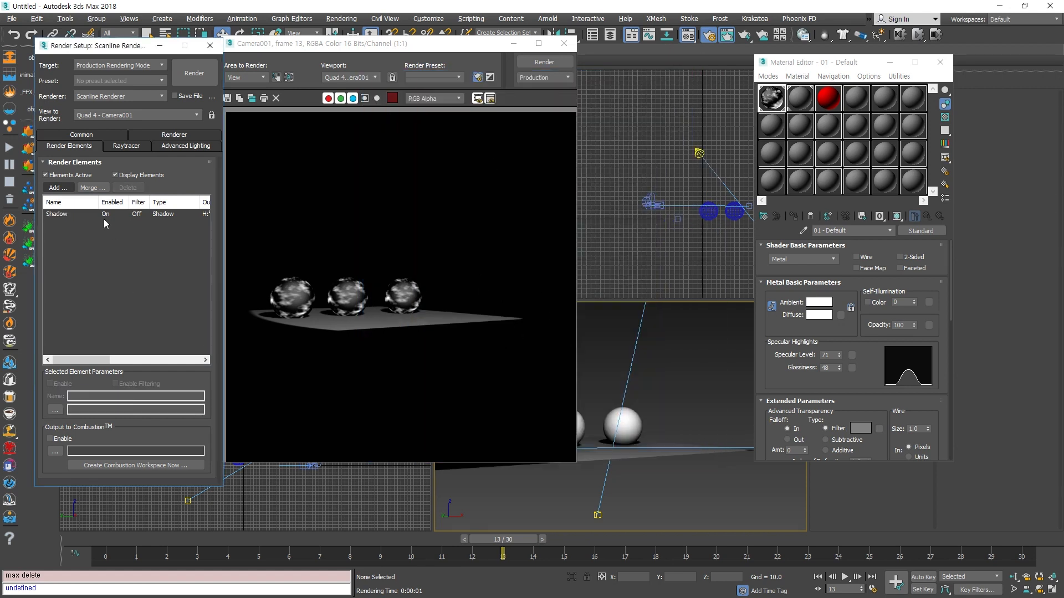
- Replace the Shadow render element with a Lighting element
{"action": "left_click", "coordinate": [127, 188]}
{"action": "left_click", "coordinate": [56, 187]}
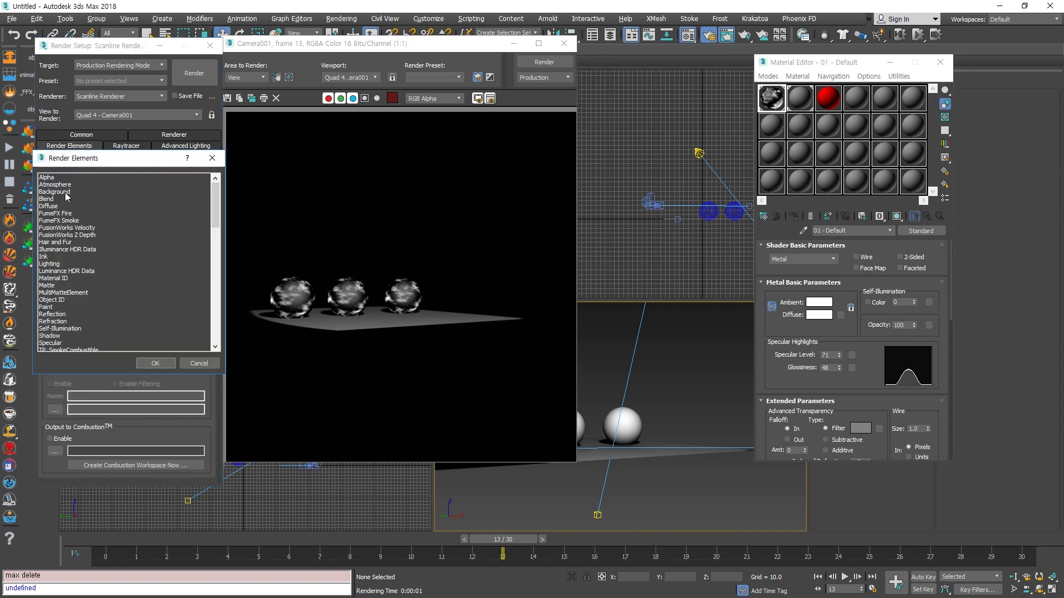
{"action": "left_click", "coordinate": [62, 265]}
{"action": "left_click", "coordinate": [167, 364]}
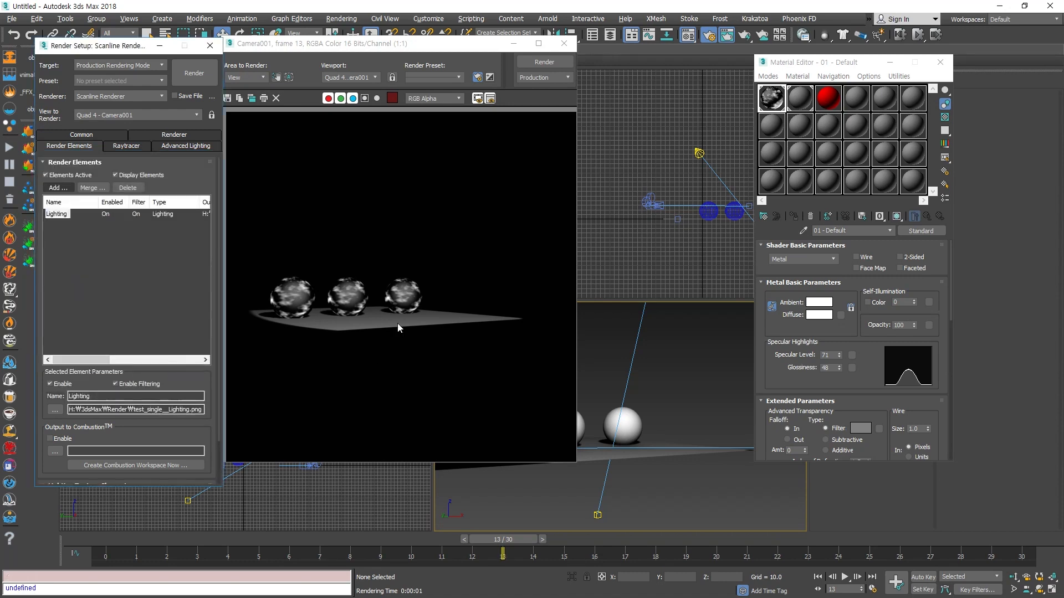
- Render frame 13 from Camera001, view the Lighting element result, and close its window
{"action": "left_click", "coordinate": [194, 73]}
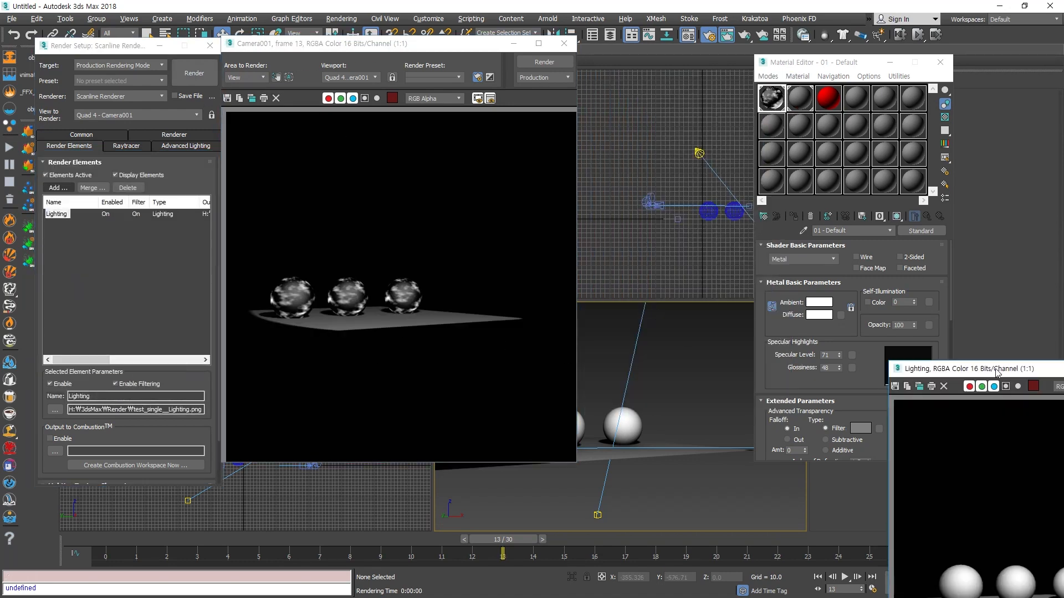
{"action": "left_click_drag", "start_coordinate": [996, 370], "coordinate": [586, 109]}
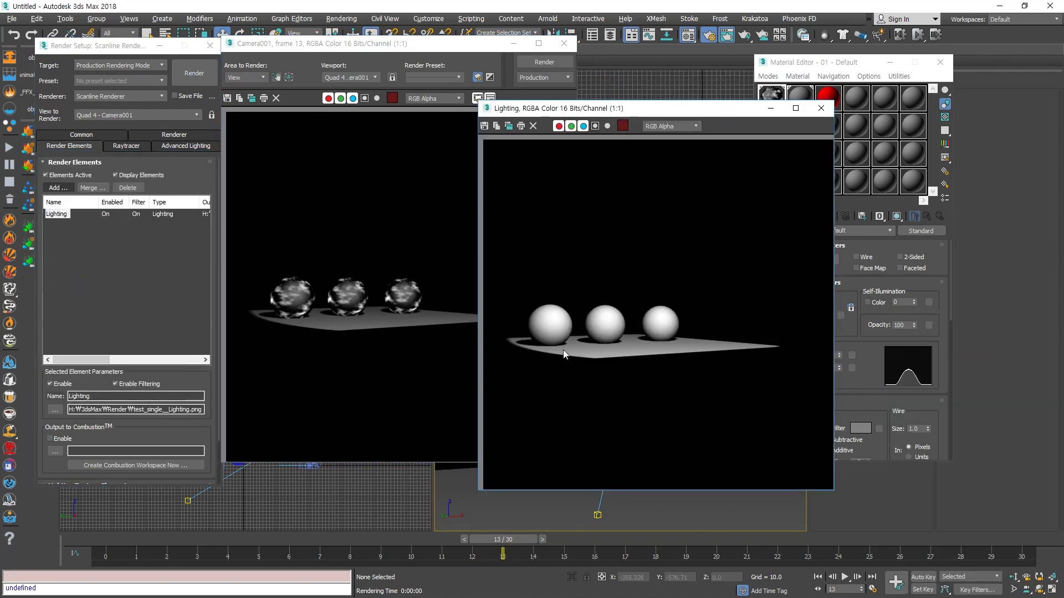
{"action": "left_click", "coordinate": [821, 108]}
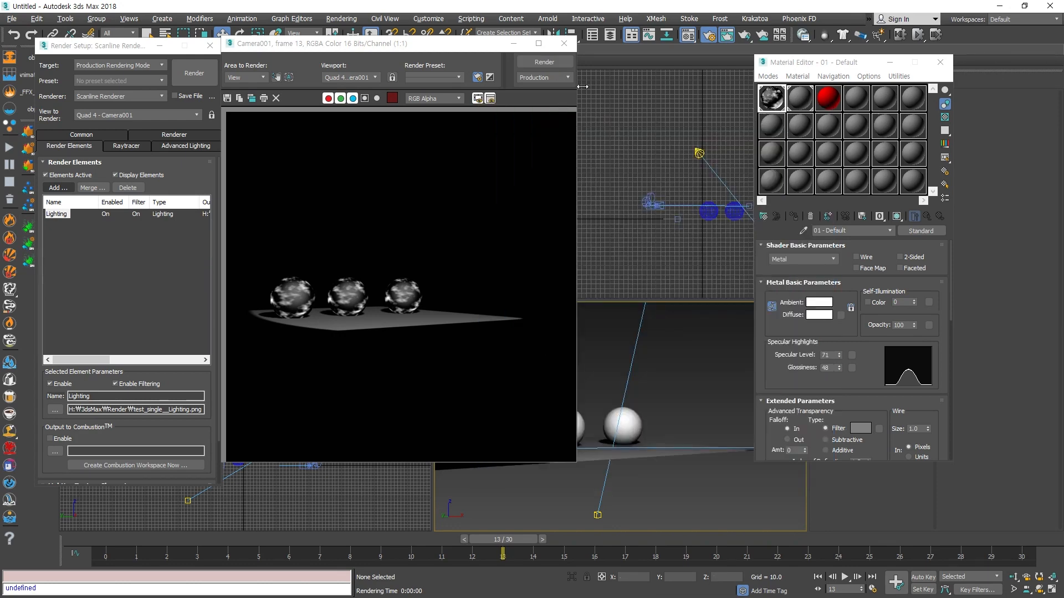
- Disable the Refraction and Specular Level maps of the 01 - Default material
{"action": "left_click", "coordinate": [771, 103]}
{"action": "left_click_drag", "start_coordinate": [860, 360], "coordinate": [843, 127]}
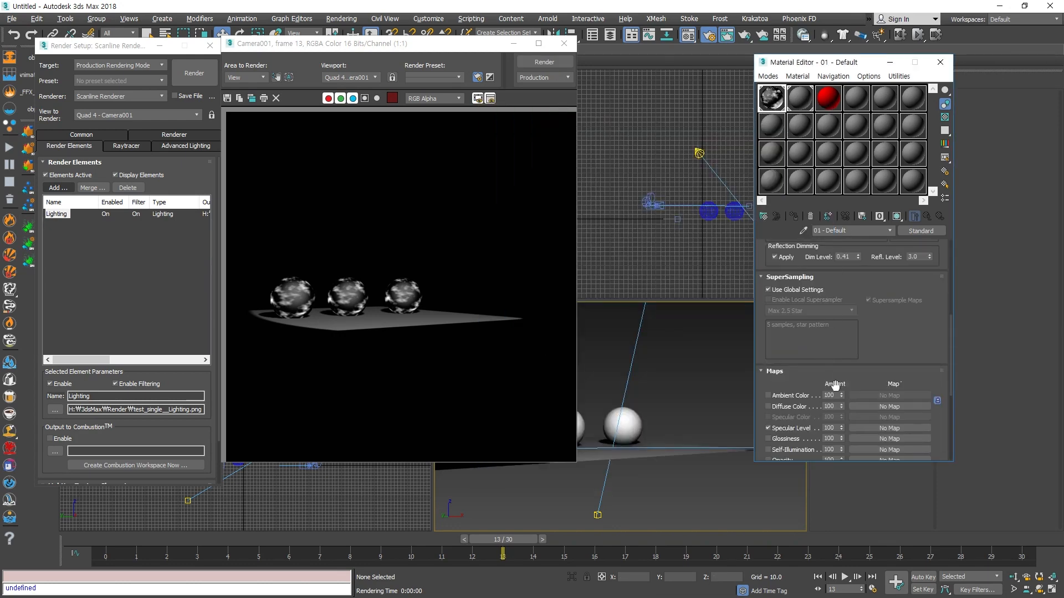
{"action": "left_click_drag", "start_coordinate": [807, 380], "coordinate": [801, 194]}
{"action": "left_click", "coordinate": [771, 317]}
{"action": "scroll", "coordinate": [770, 308], "scroll_direction": "up", "scroll_amount": 4}
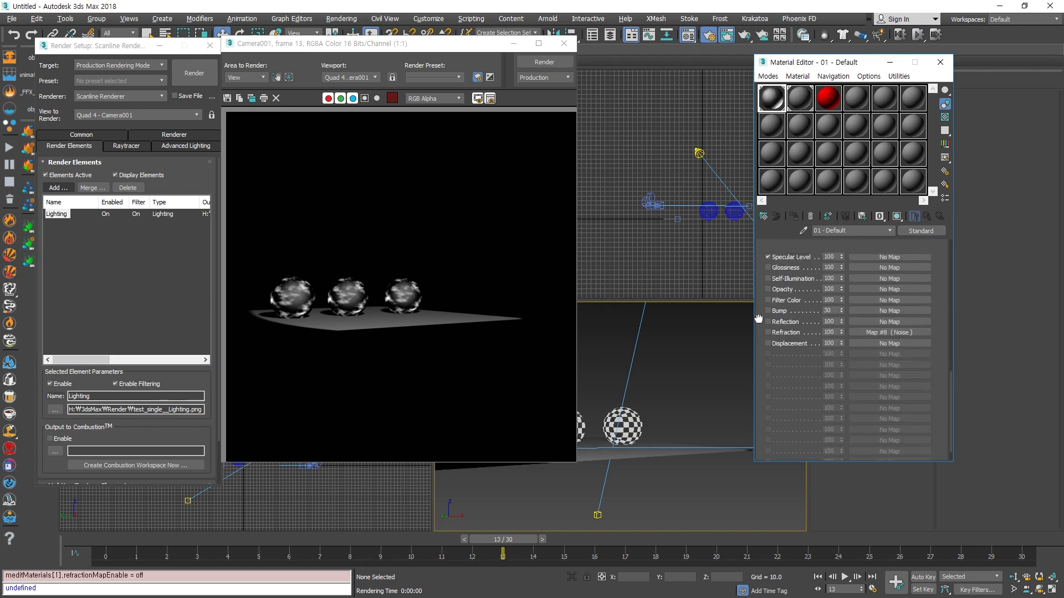
{"action": "left_click", "coordinate": [769, 297]}
{"action": "left_click", "coordinate": [586, 340]}
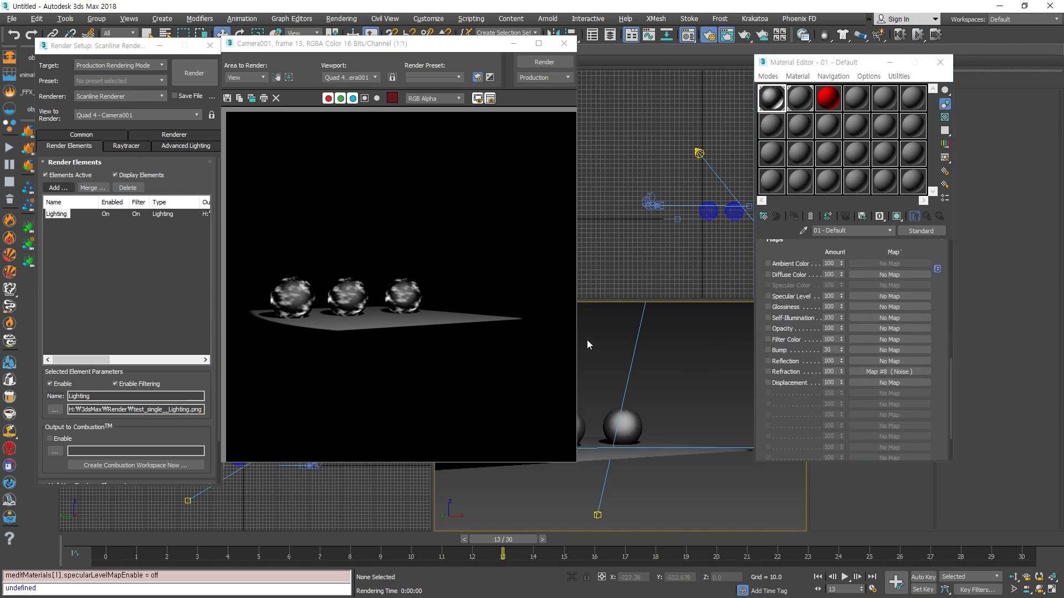
- Re-render the camera view with the maps disabled, check the Lighting pass, and close its window
{"action": "left_click", "coordinate": [194, 72]}
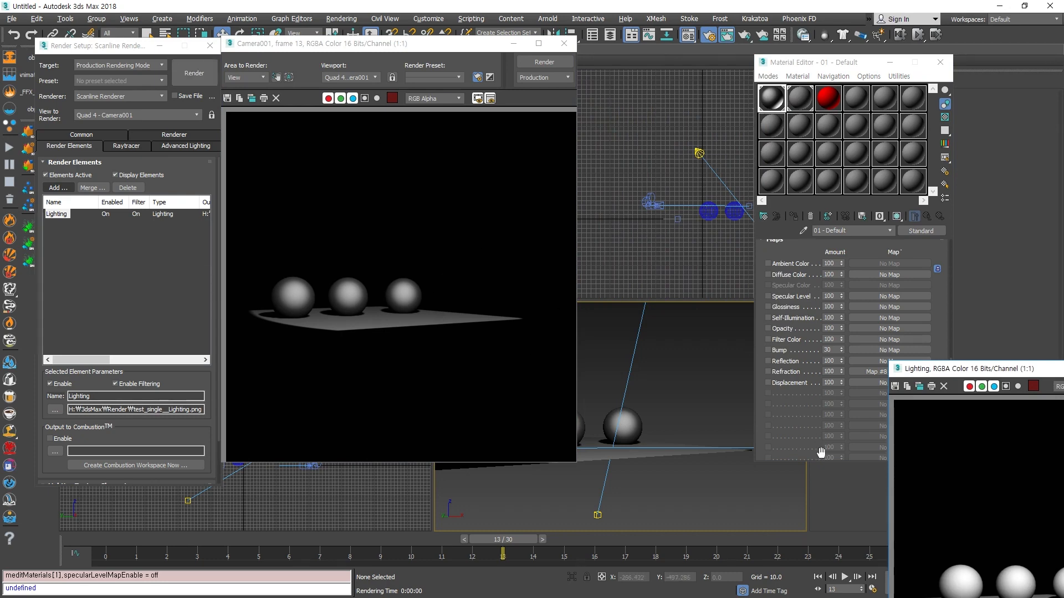
{"action": "left_click_drag", "start_coordinate": [981, 369], "coordinate": [500, 120]}
{"action": "left_click", "coordinate": [752, 121]}
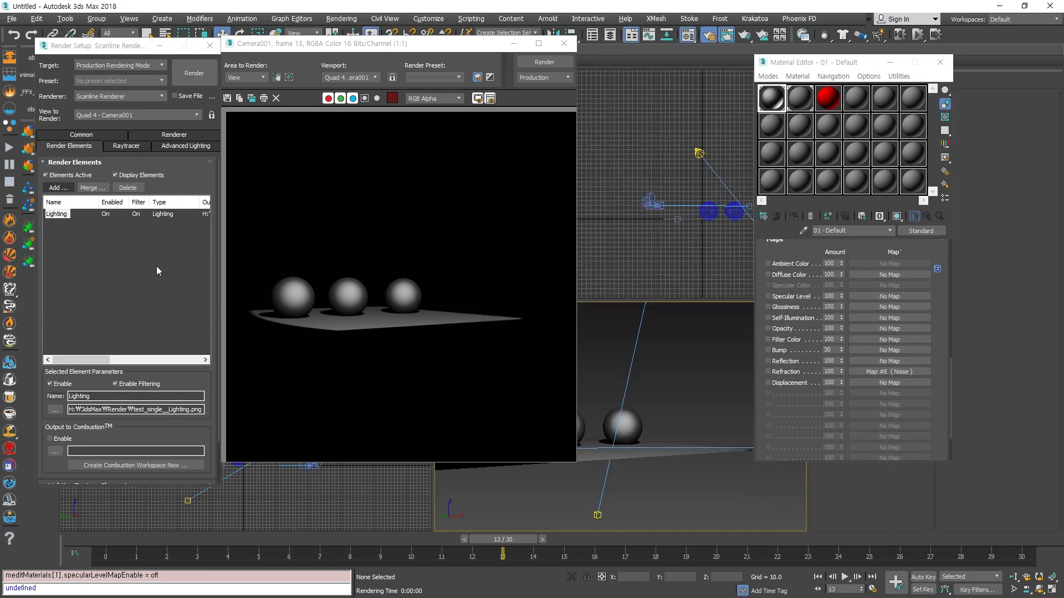
- Replace the Lighting render element with a Velocity element
{"action": "left_click", "coordinate": [128, 188]}
{"action": "left_click", "coordinate": [58, 188]}
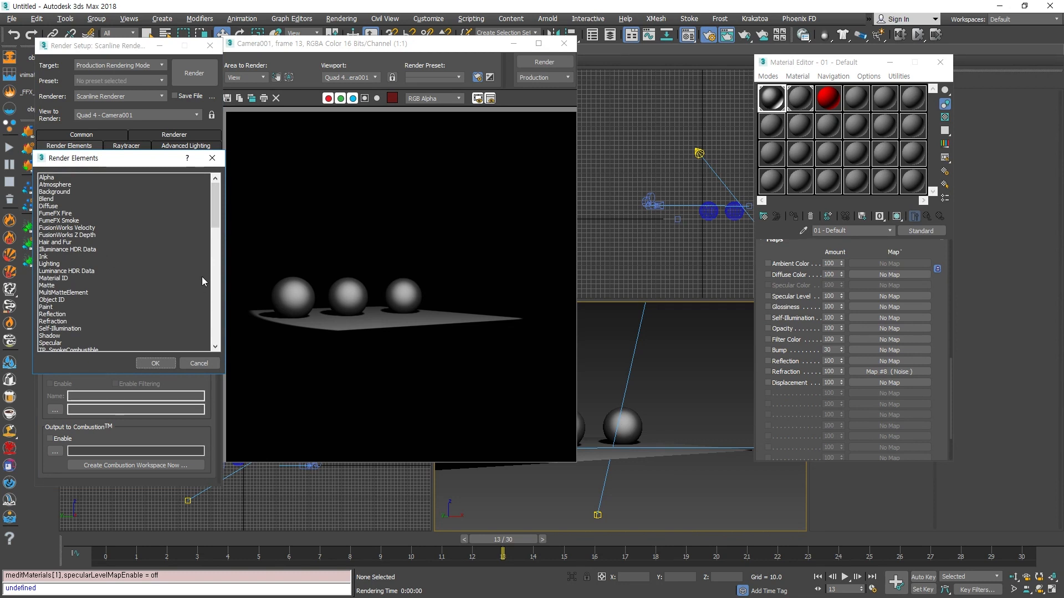
{"action": "left_click", "coordinate": [66, 335]}
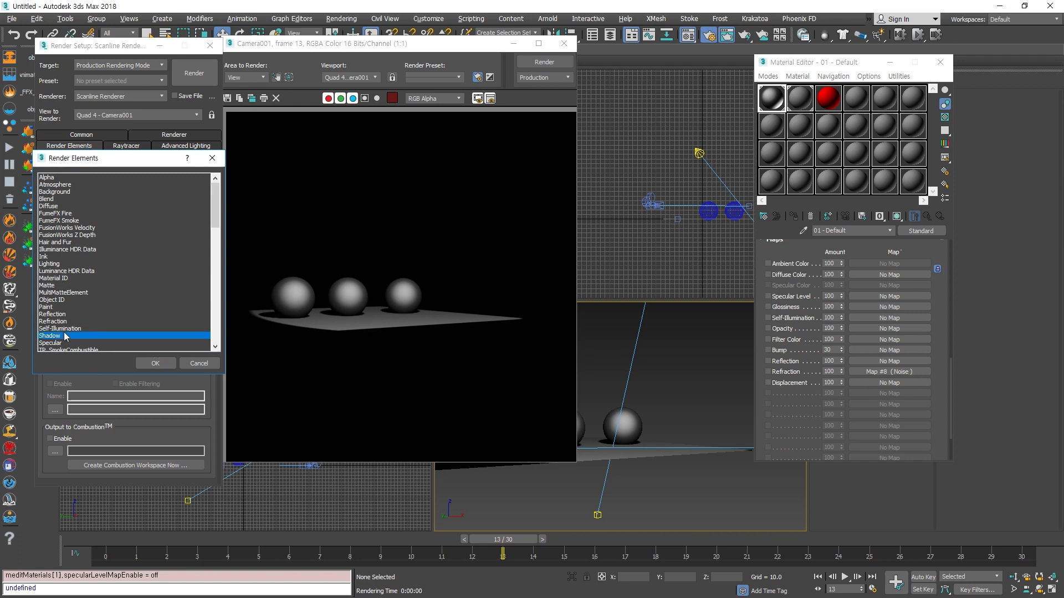
{"action": "left_click", "coordinate": [54, 344]}
{"action": "scroll", "coordinate": [162, 265], "scroll_direction": "down", "scroll_amount": 5}
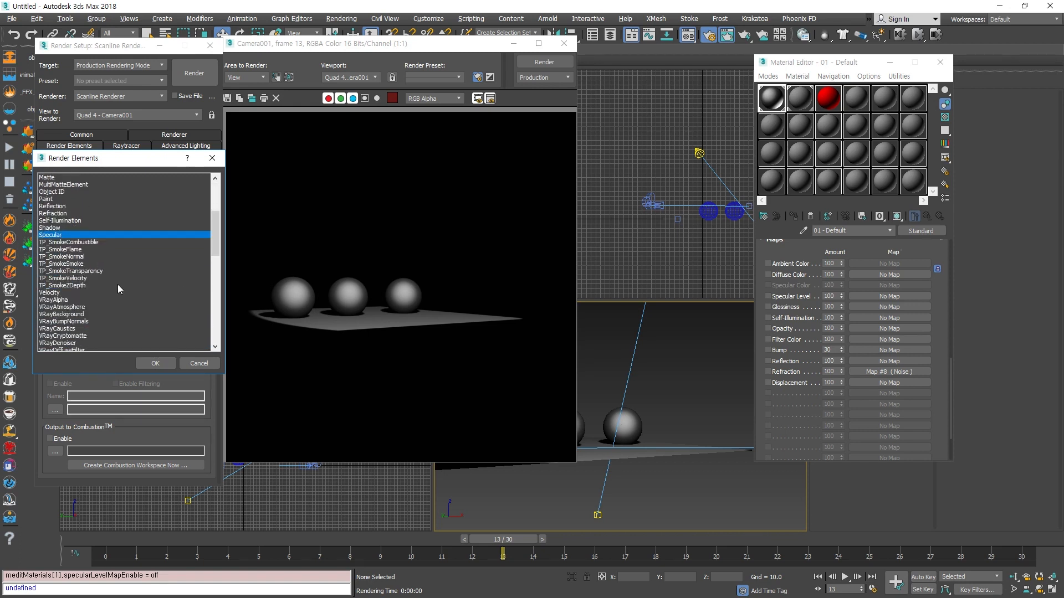
{"action": "left_click", "coordinate": [49, 292]}
{"action": "left_click", "coordinate": [144, 365]}
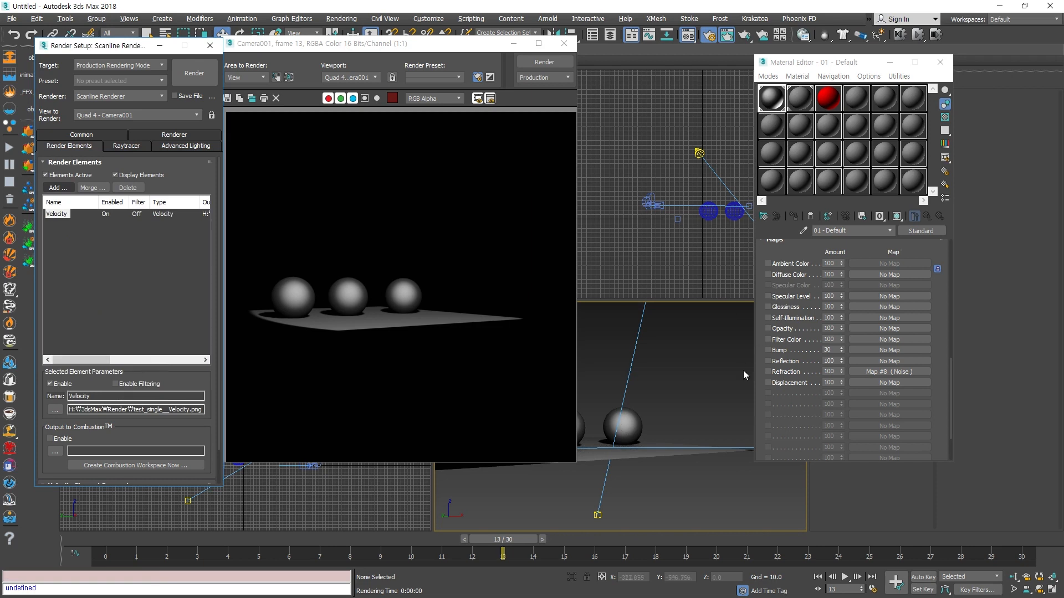
- Preview the spheres' motion along the timeline and render frame 13 with the Velocity element
{"action": "left_click", "coordinate": [69, 540]}
{"action": "key", "text": "/"}
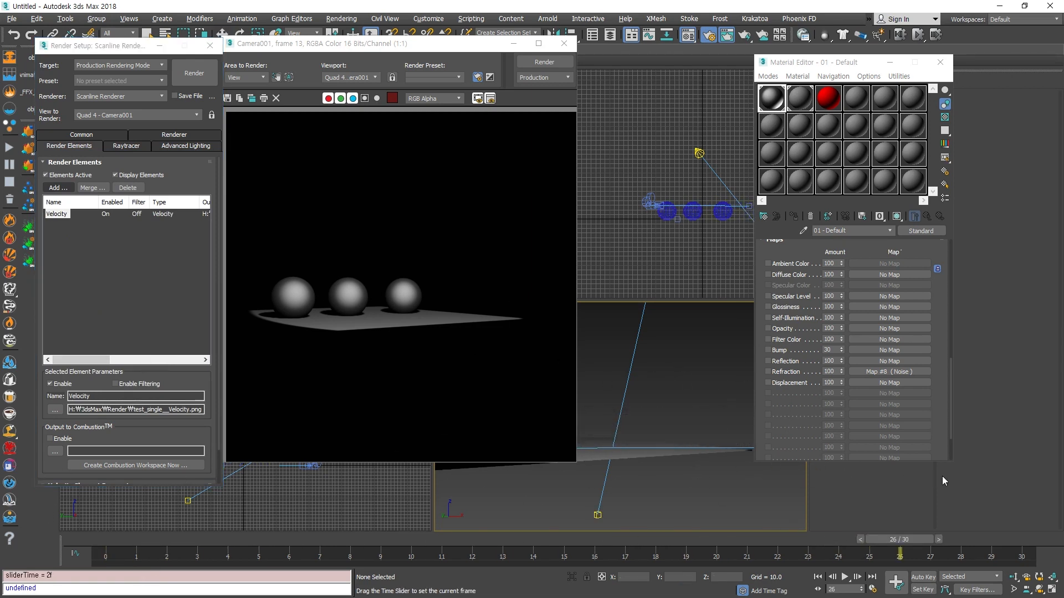
{"action": "left_click_drag", "start_coordinate": [577, 463], "coordinate": [674, 466]}
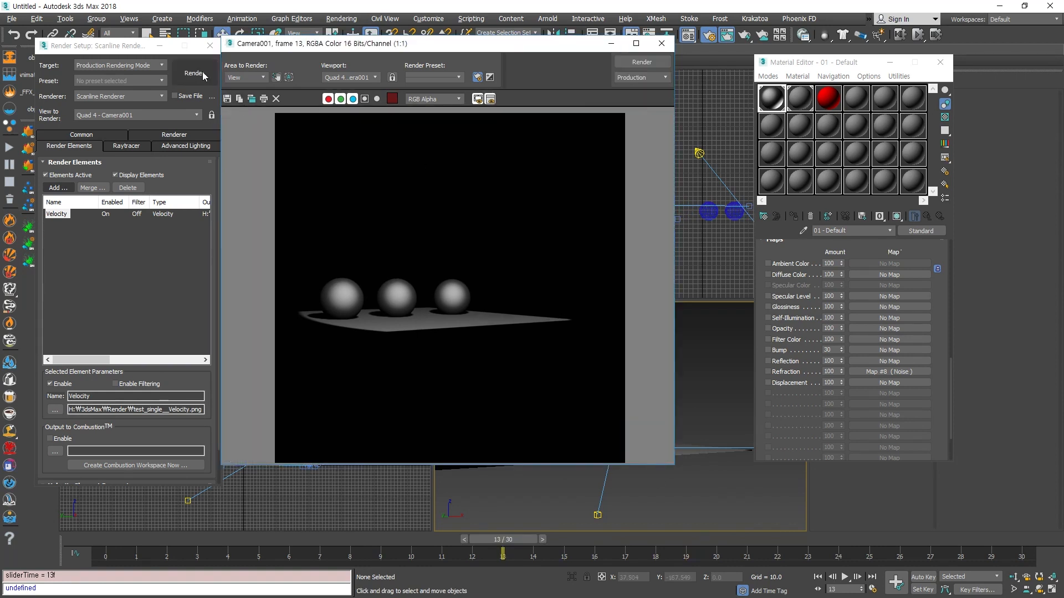
{"action": "left_click", "coordinate": [201, 71]}
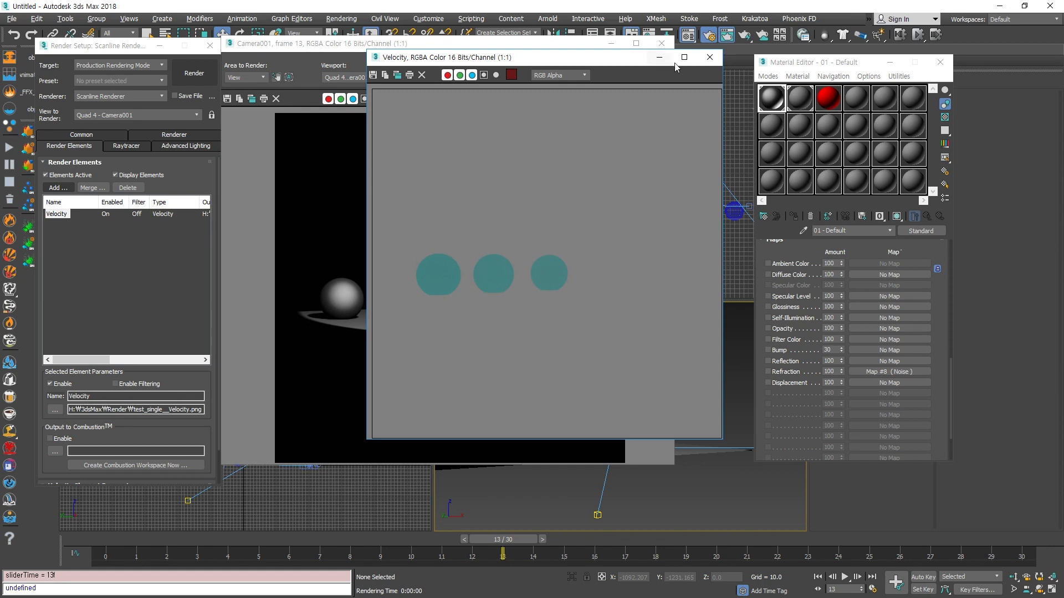
- Enable Update for the Velocity element's maximum velocity and render frame 13 again
{"action": "scroll", "coordinate": [148, 427], "scroll_direction": "down", "scroll_amount": 2}
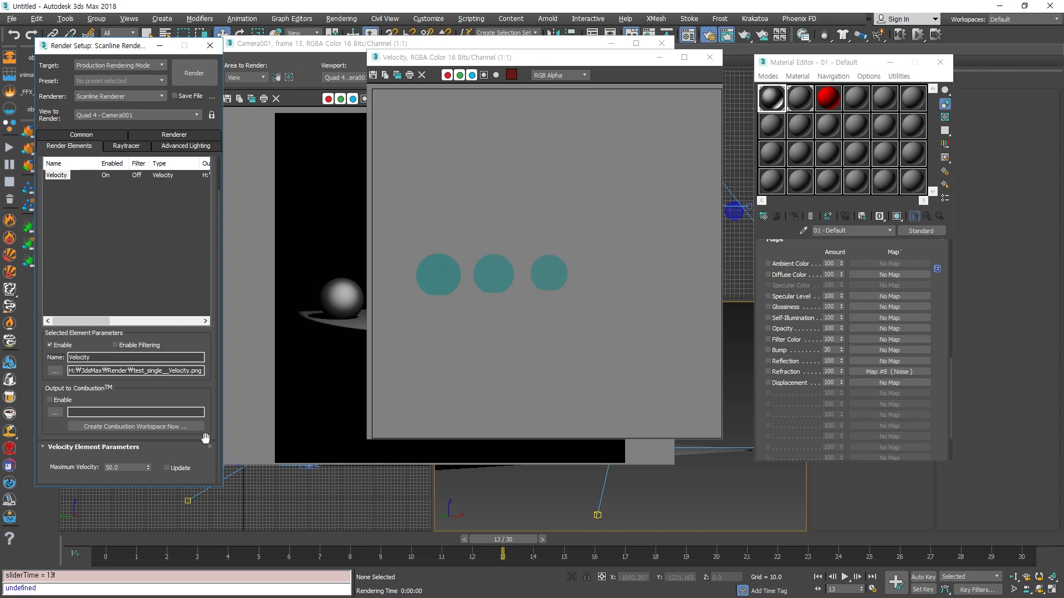
{"action": "left_click", "coordinate": [167, 469]}
{"action": "left_click_drag", "start_coordinate": [489, 59], "coordinate": [686, 65]}
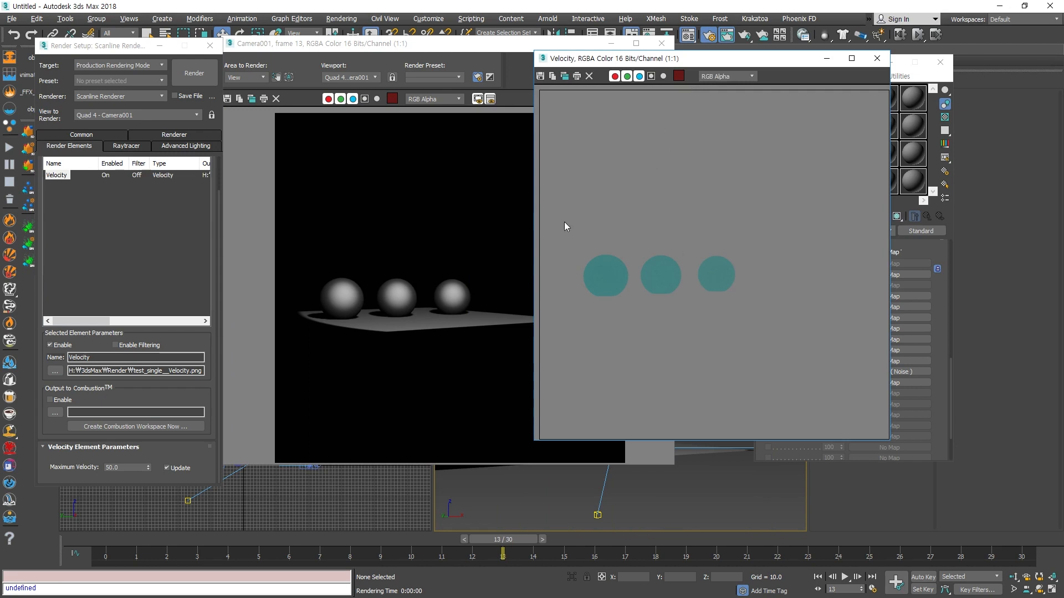
{"action": "left_click", "coordinate": [184, 78]}
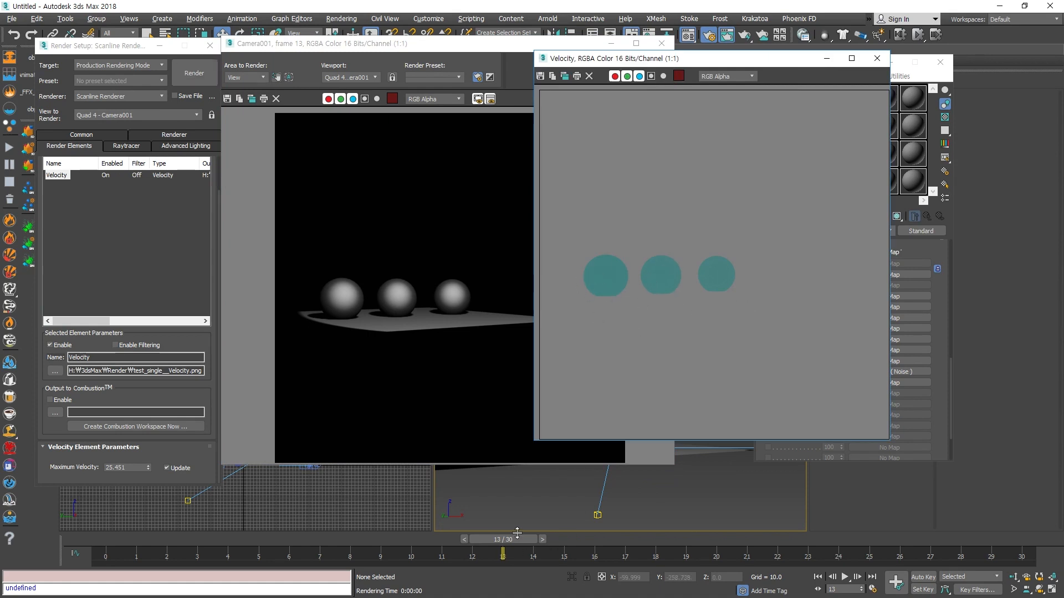
- Render frame 0 with the Velocity element, check the result, and close the velocity and camera render windows
{"action": "left_click_drag", "start_coordinate": [503, 539], "coordinate": [3, 519]}
{"action": "left_click", "coordinate": [208, 69]}
{"action": "left_click", "coordinate": [194, 74]}
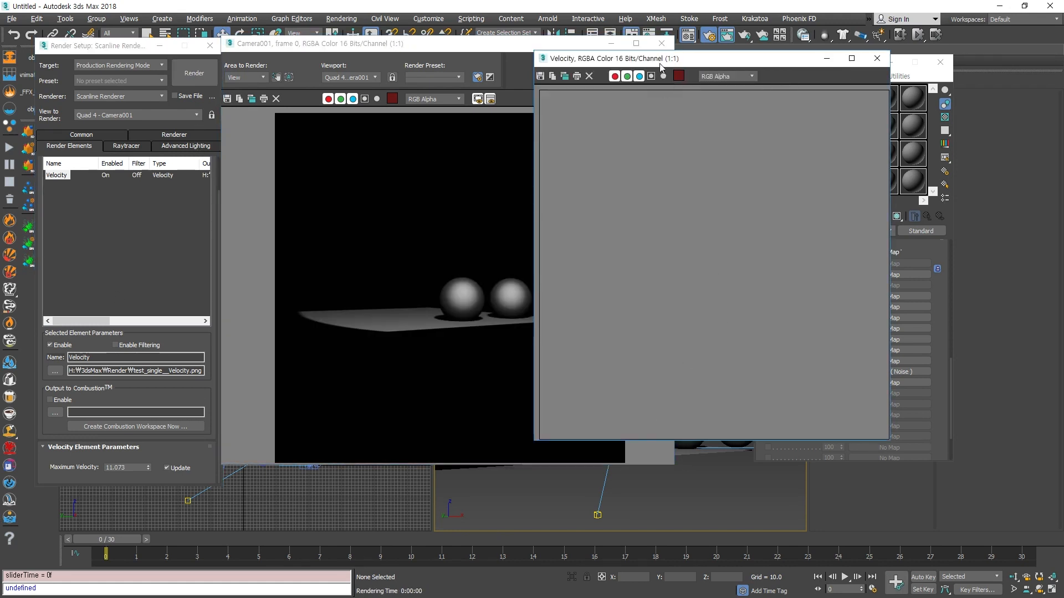
{"action": "left_click_drag", "start_coordinate": [662, 58], "coordinate": [182, 69]}
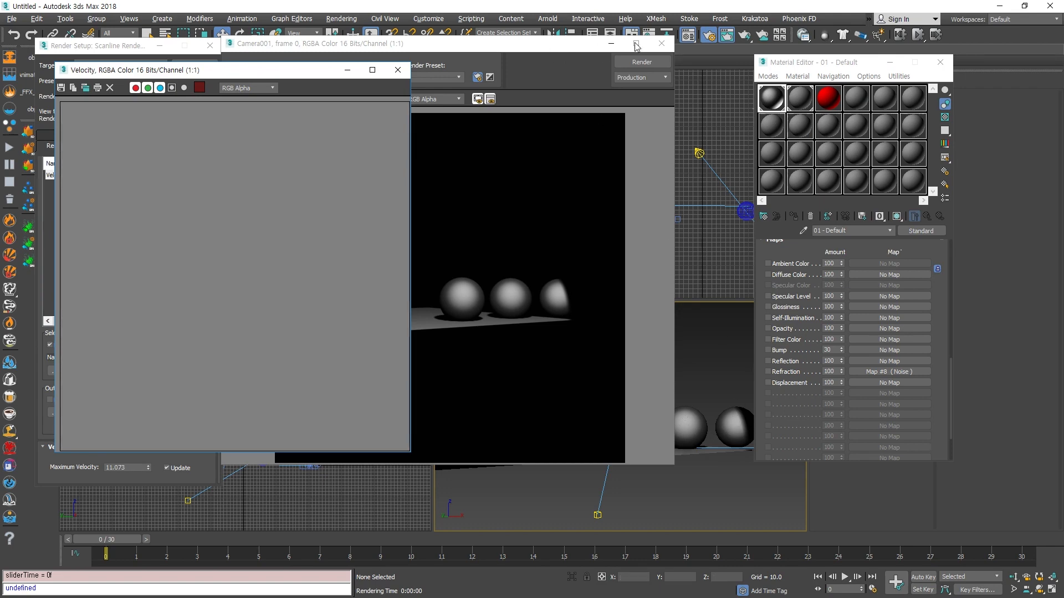
{"action": "left_click", "coordinate": [393, 71]}
{"action": "left_click", "coordinate": [662, 43]}
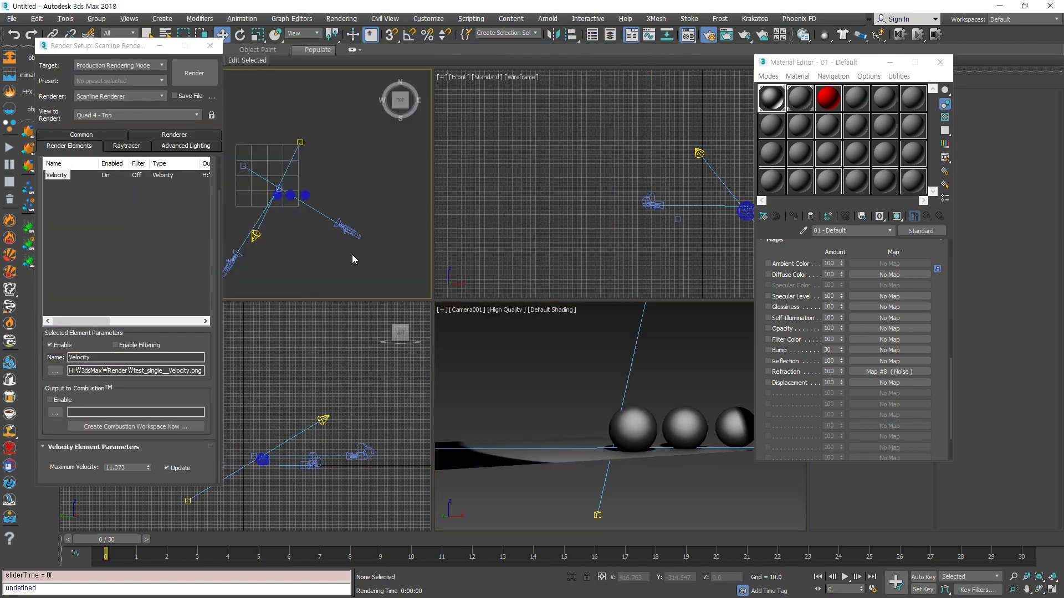
- At frame 10, reposition Camera001 and its target in the Top view so the camera looks straight ahead along Y
{"action": "key", "text": "alt+w"}
{"action": "middle_click_drag", "start_coordinate": [456, 259], "coordinate": [450, 267]}
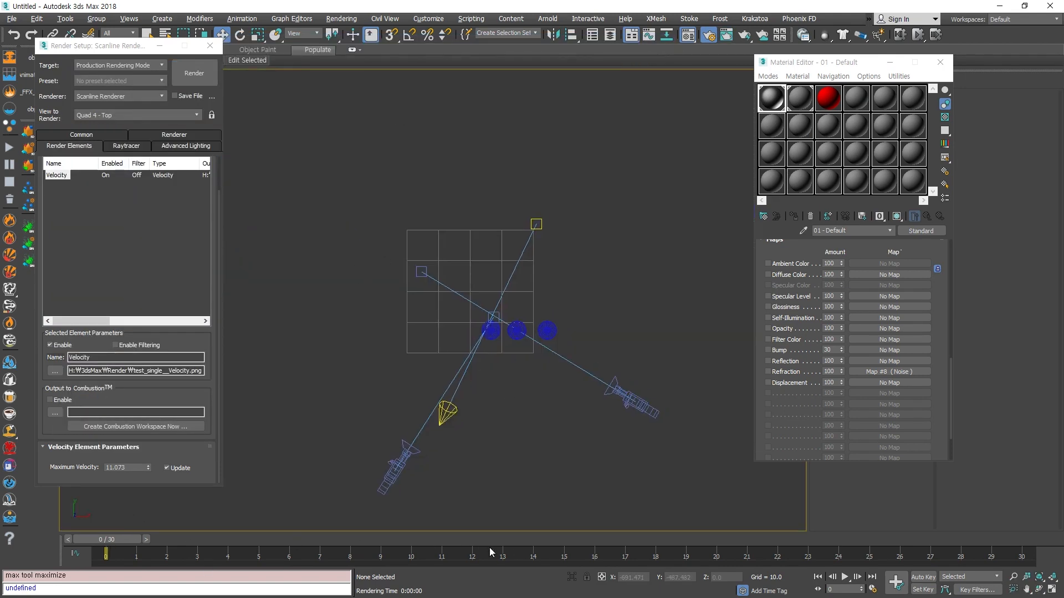
{"action": "left_click_drag", "start_coordinate": [114, 542], "coordinate": [417, 541]}
{"action": "left_click", "coordinate": [400, 465]}
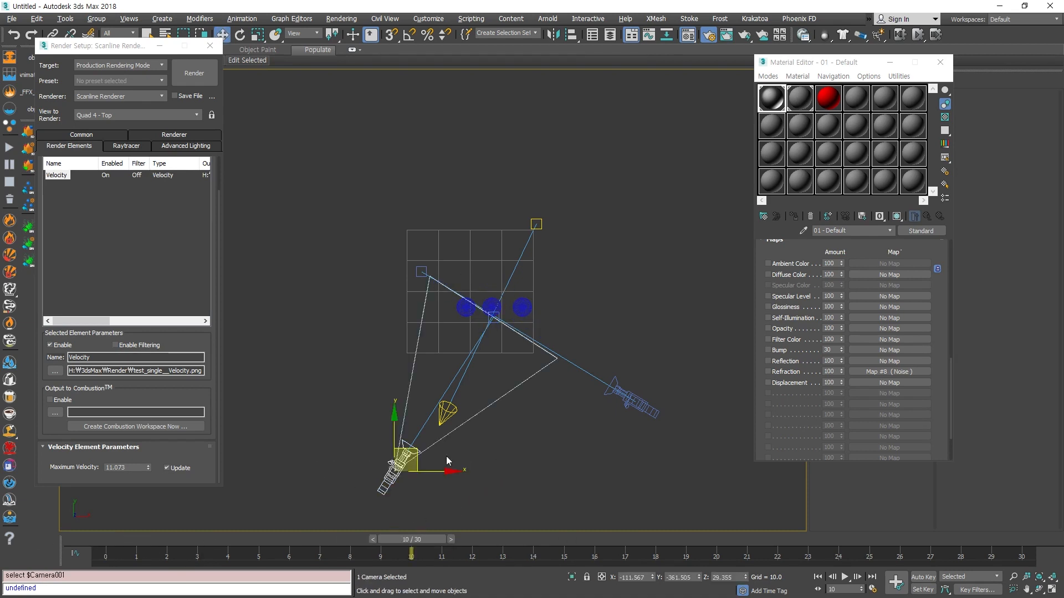
{"action": "left_click_drag", "start_coordinate": [428, 474], "coordinate": [500, 469]}
{"action": "left_click", "coordinate": [523, 390]}
{"action": "scroll", "coordinate": [488, 305], "scroll_direction": "up", "scroll_amount": 5}
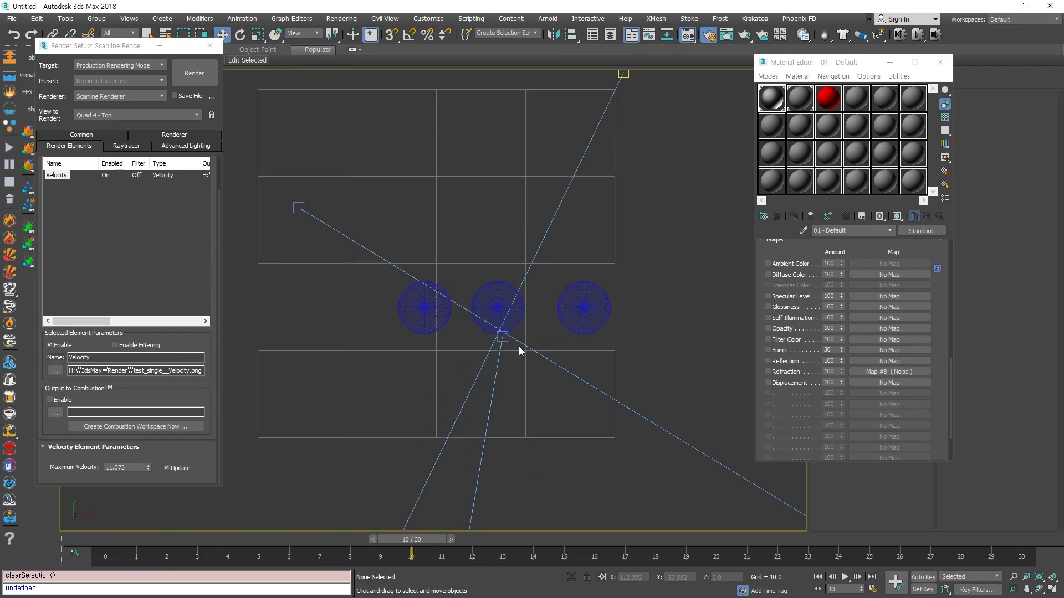
{"action": "left_click", "coordinate": [503, 336]}
{"action": "scroll", "coordinate": [507, 340], "scroll_direction": "down", "scroll_amount": 6}
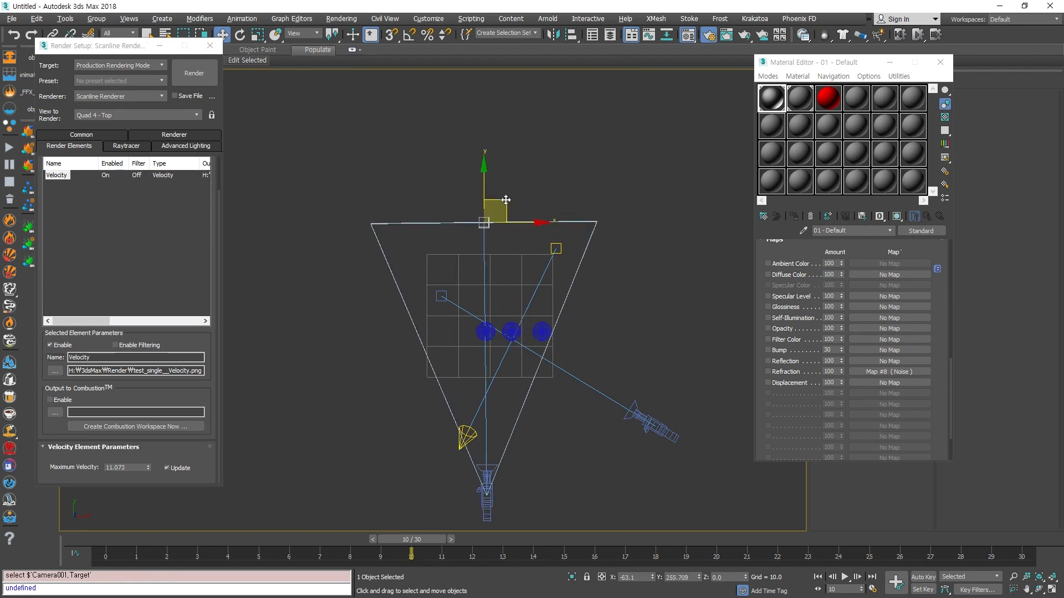
{"action": "left_click", "coordinate": [660, 312]}
- Stagger the three spheres diagonally in the Top view at frame 10 and close the Material Editor
{"action": "left_click", "coordinate": [486, 331]}
{"action": "left_click_drag", "start_coordinate": [507, 308], "coordinate": [549, 245]}
{"action": "left_click", "coordinate": [511, 331]}
{"action": "left_click_drag", "start_coordinate": [533, 313], "coordinate": [578, 327]}
{"action": "left_click", "coordinate": [542, 332]}
{"action": "key", "text": "alt+w"}
{"action": "left_click_drag", "start_coordinate": [831, 62], "coordinate": [299, 54]}
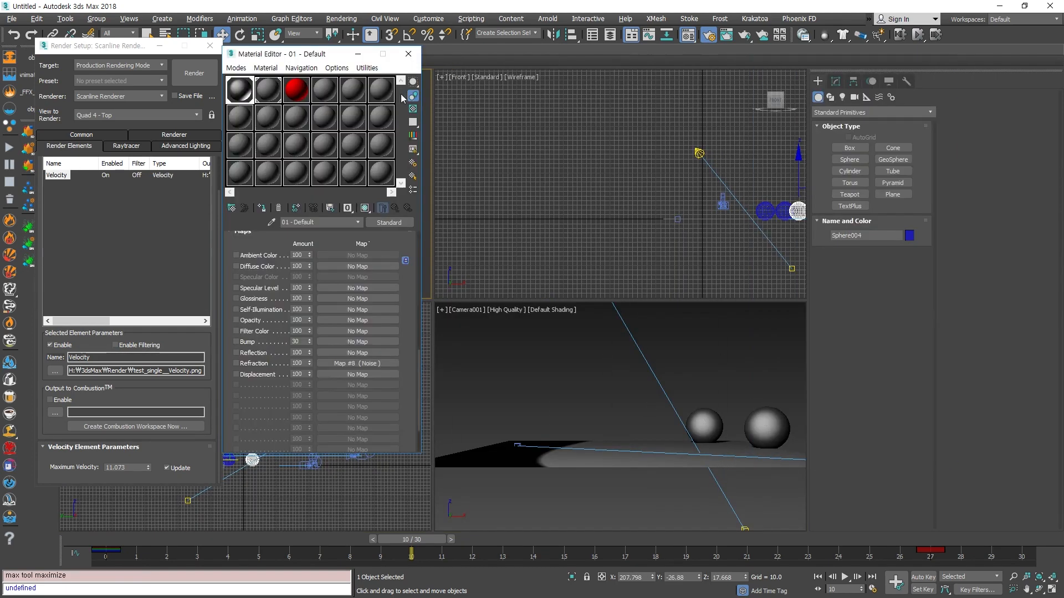
{"action": "left_click", "coordinate": [408, 54]}
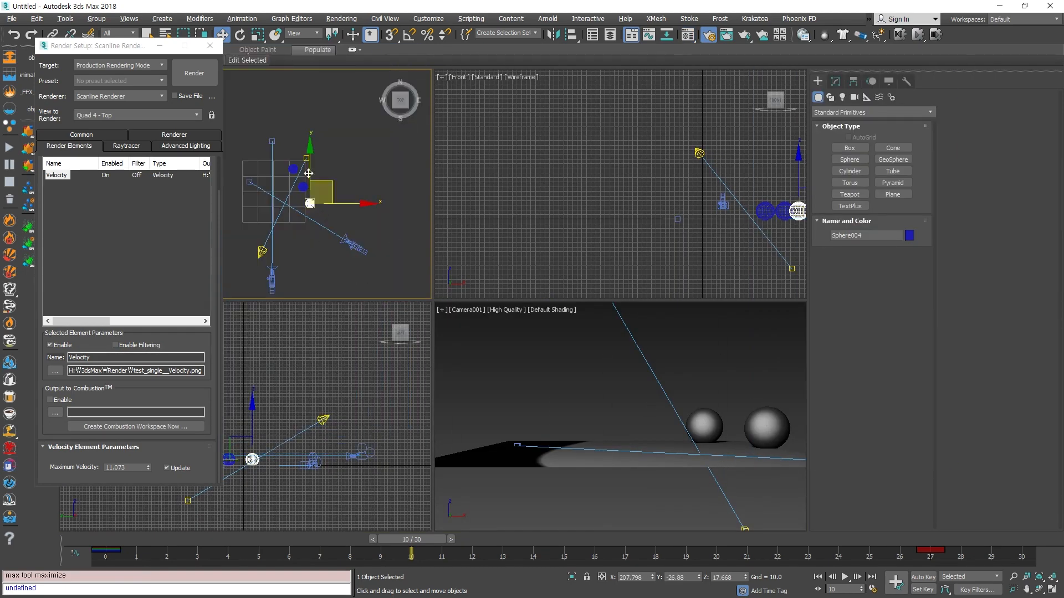
- Select all three spheres in the Top view and move them together about 49 units along negative X
{"action": "scroll", "coordinate": [304, 166], "scroll_direction": "up", "scroll_amount": 2}
{"action": "left_click", "coordinate": [289, 170], "text": "ctrl"}
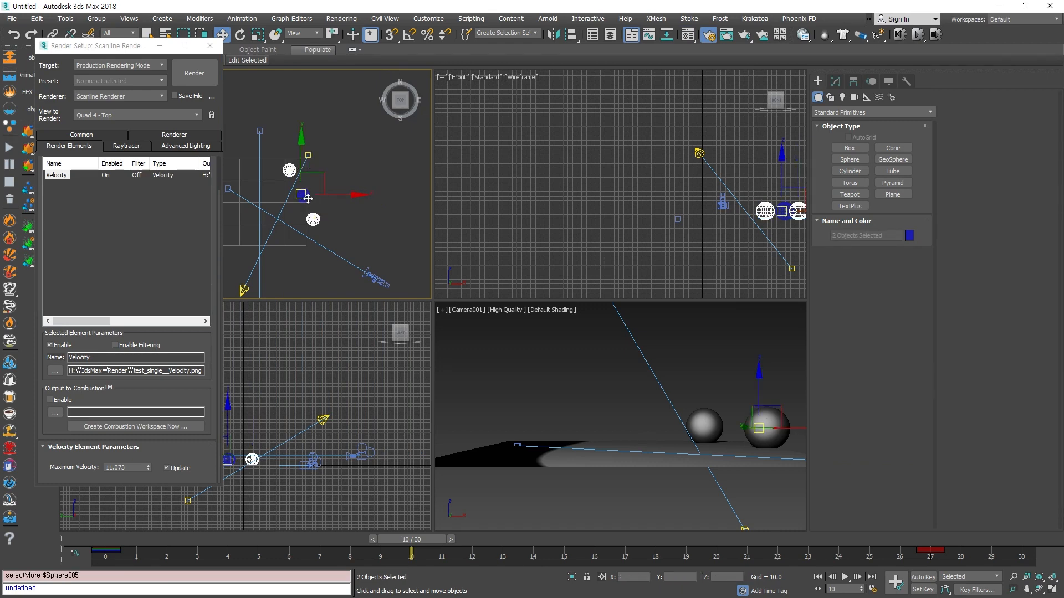
{"action": "left_click", "coordinate": [301, 195], "text": "ctrl"}
{"action": "left_click_drag", "start_coordinate": [343, 194], "coordinate": [330, 193]}
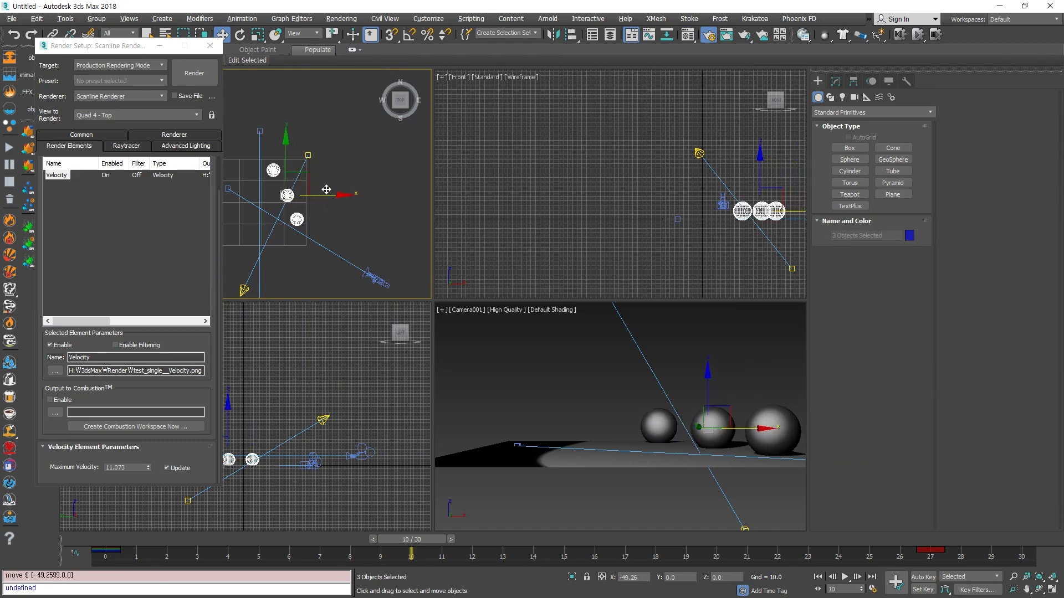
{"action": "left_click", "coordinate": [392, 218]}
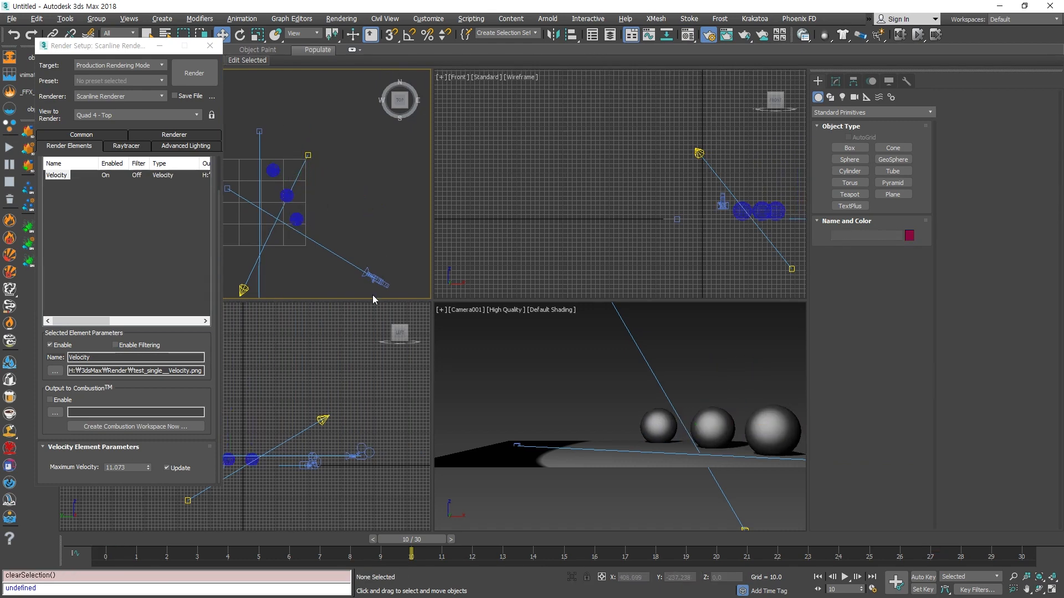
- Select the front and middle spheres and delete their keyframes at frame 27
{"action": "left_click", "coordinate": [297, 219]}
{"action": "left_click", "coordinate": [287, 195], "text": "ctrl"}
{"action": "left_click", "coordinate": [931, 540]}
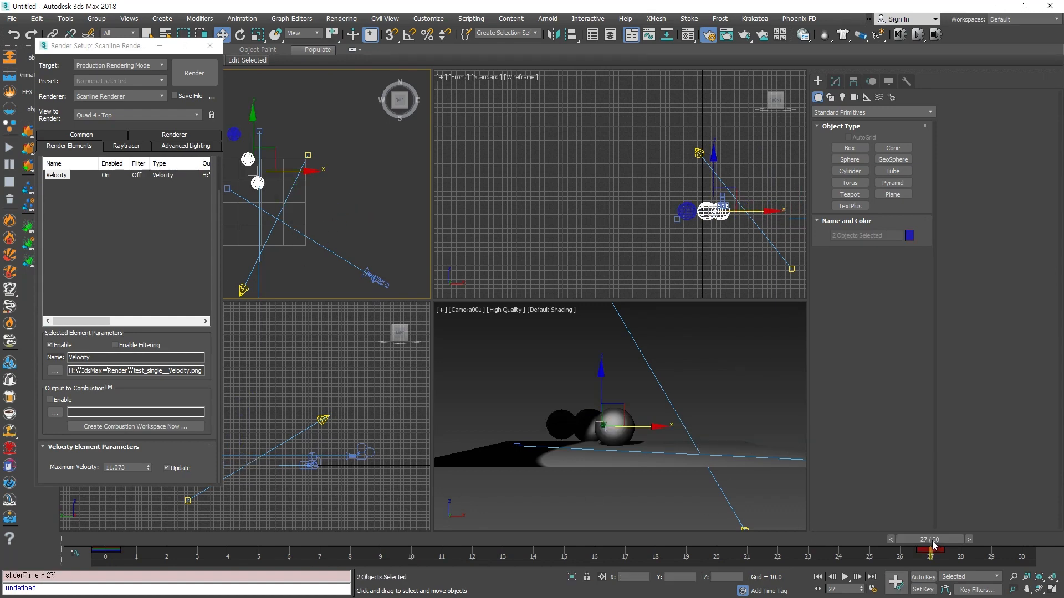
{"action": "middle_click_drag", "start_coordinate": [315, 214], "coordinate": [325, 253]}
{"action": "left_click", "coordinate": [107, 540]}
{"action": "left_click_drag", "start_coordinate": [893, 559], "coordinate": [966, 558]}
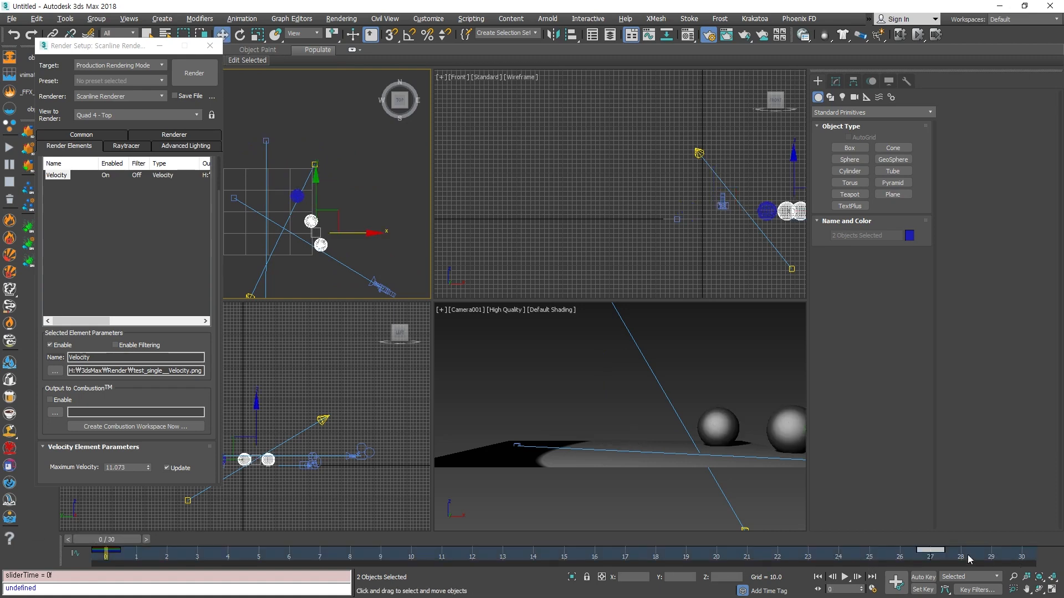
{"action": "key", "text": "Delete"}
- Check the motion in the Top view and delete the rear sphere's keyframe at frame 27
{"action": "left_click", "coordinate": [350, 179]}
{"action": "scroll", "coordinate": [303, 195], "scroll_direction": "up", "scroll_amount": 2}
{"action": "middle_click_drag", "start_coordinate": [304, 221], "coordinate": [411, 191]}
{"action": "scroll", "coordinate": [463, 173], "scroll_direction": "down", "scroll_amount": 2}
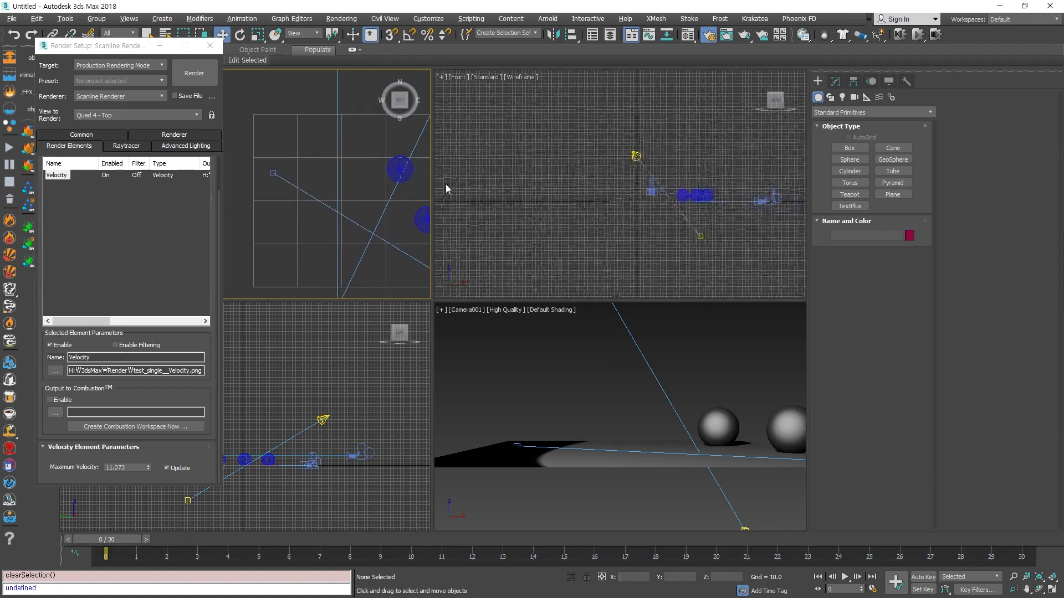
{"action": "scroll", "coordinate": [313, 181], "scroll_direction": "down", "scroll_amount": 1}
{"action": "key", "text": "alt+w"}
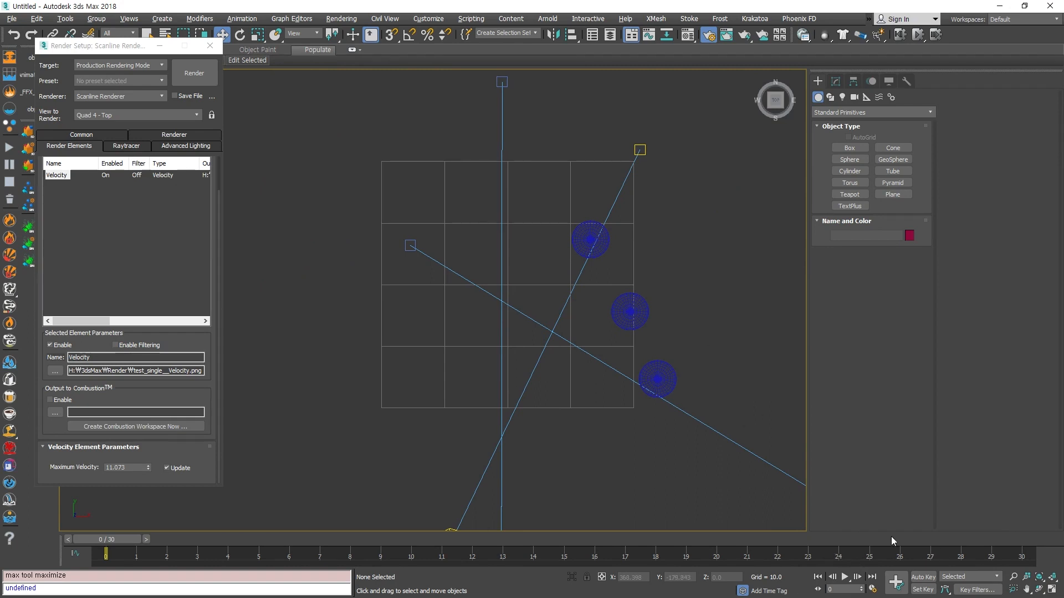
{"action": "left_click", "coordinate": [931, 539]}
{"action": "key", "text": "Home"}
{"action": "left_click", "coordinate": [607, 239]}
- Turn on Auto Key and animate the rear sphere about 103 units along negative X at frame 27
{"action": "key", "text": "n"}
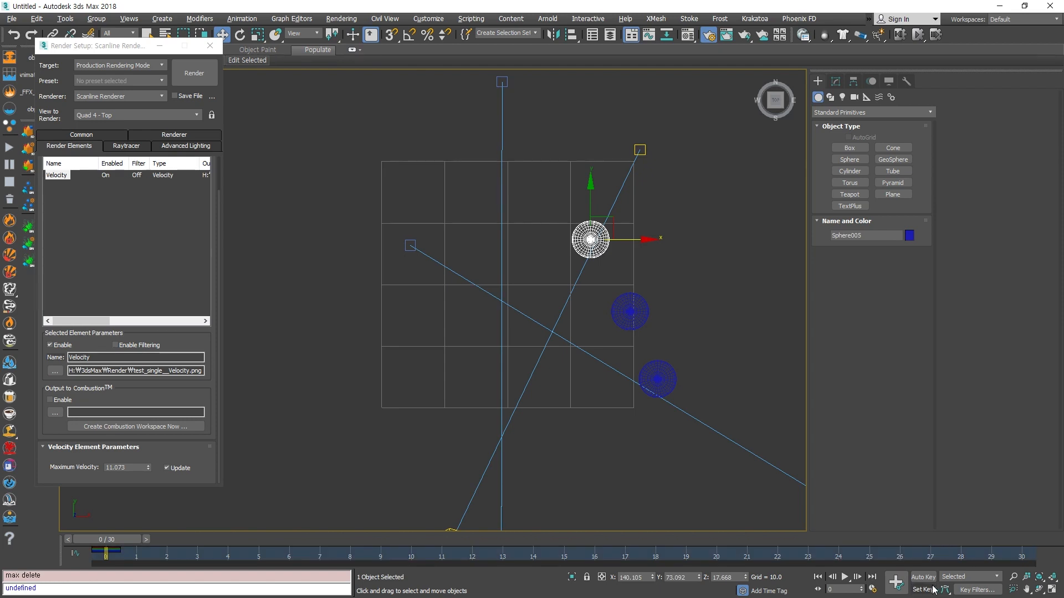
{"action": "left_click_drag", "start_coordinate": [126, 542], "coordinate": [948, 540]}
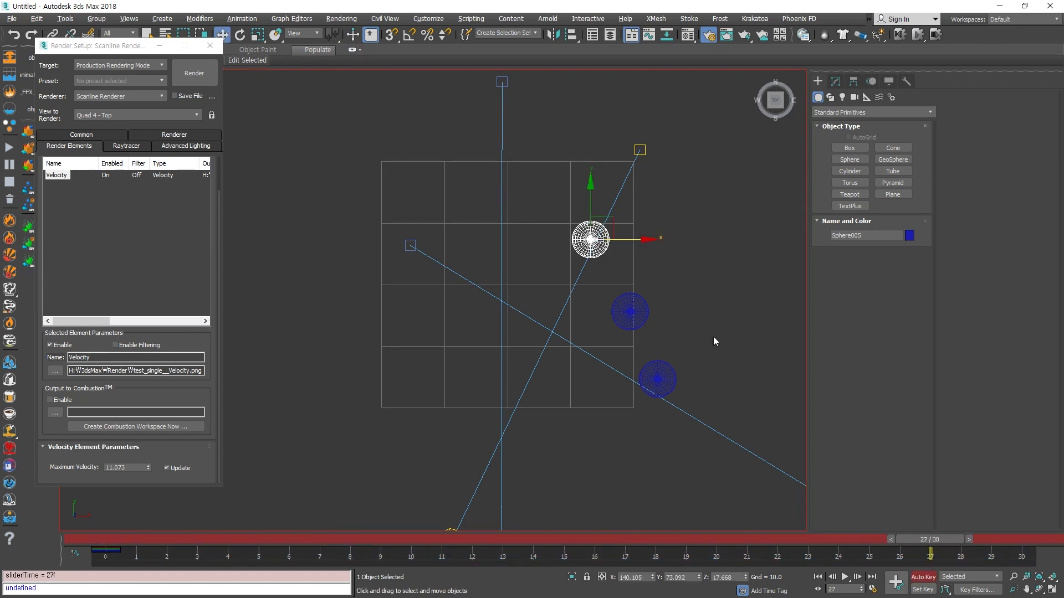
{"action": "left_click_drag", "start_coordinate": [649, 240], "coordinate": [552, 238]}
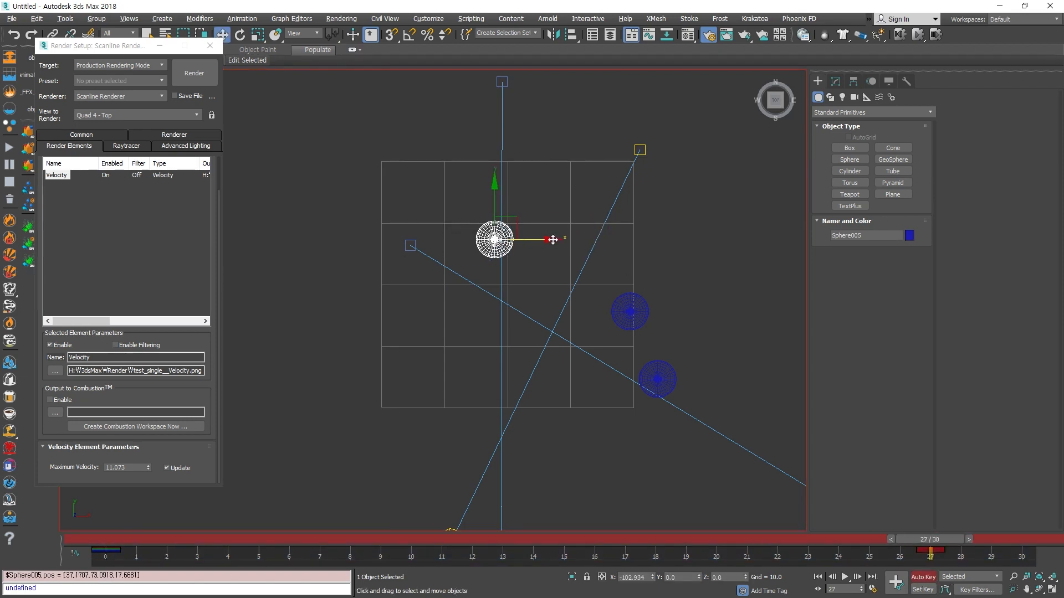
- At frame 27, animate the middle sphere farther along negative X and the front sphere about 279 units along negative X
{"action": "left_click", "coordinate": [644, 317]}
{"action": "left_click_drag", "start_coordinate": [668, 311], "coordinate": [578, 306]}
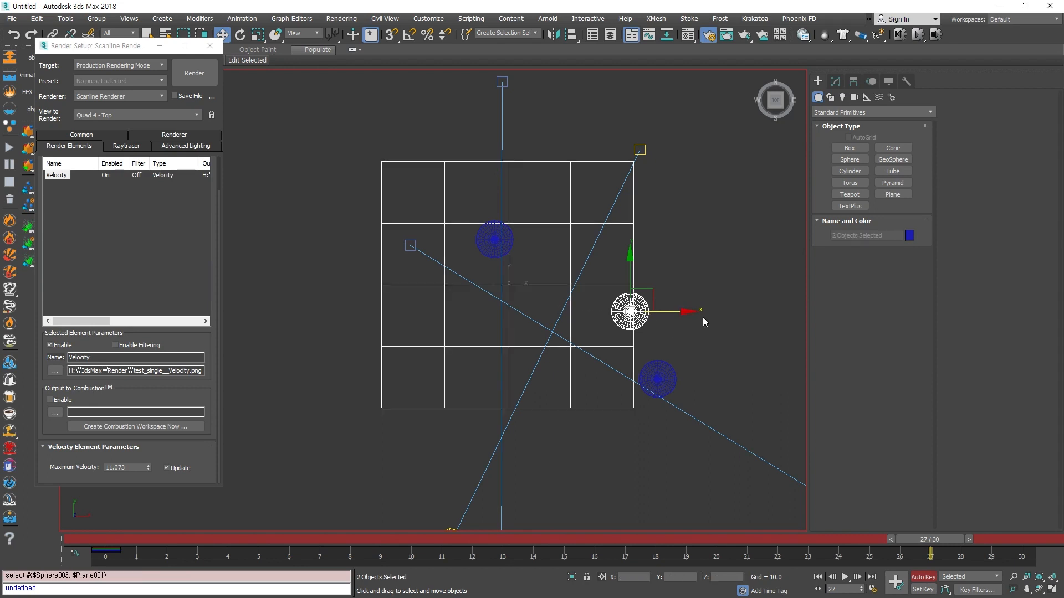
{"action": "left_click", "coordinate": [646, 317]}
{"action": "left_click_drag", "start_coordinate": [645, 313], "coordinate": [466, 311]}
{"action": "left_click", "coordinate": [671, 379]}
{"action": "left_click_drag", "start_coordinate": [712, 380], "coordinate": [453, 380]}
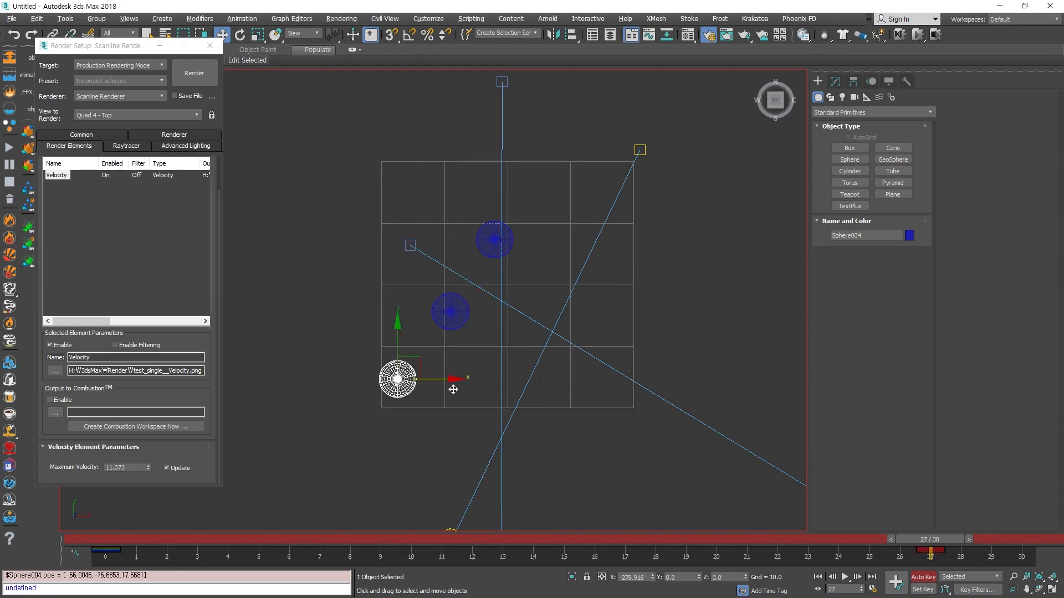
- Preview the spheres' motion from frame 0 to frame 30 and turn off Auto Key
{"action": "key", "text": "alt+w"}
{"action": "left_click", "coordinate": [368, 284]}
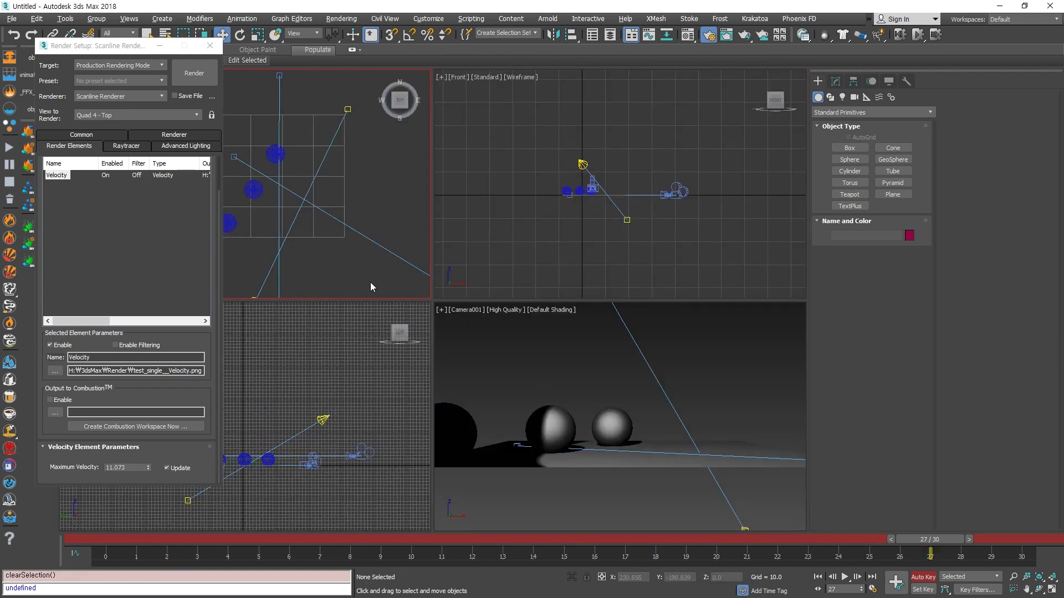
{"action": "key", "text": "alt+w"}
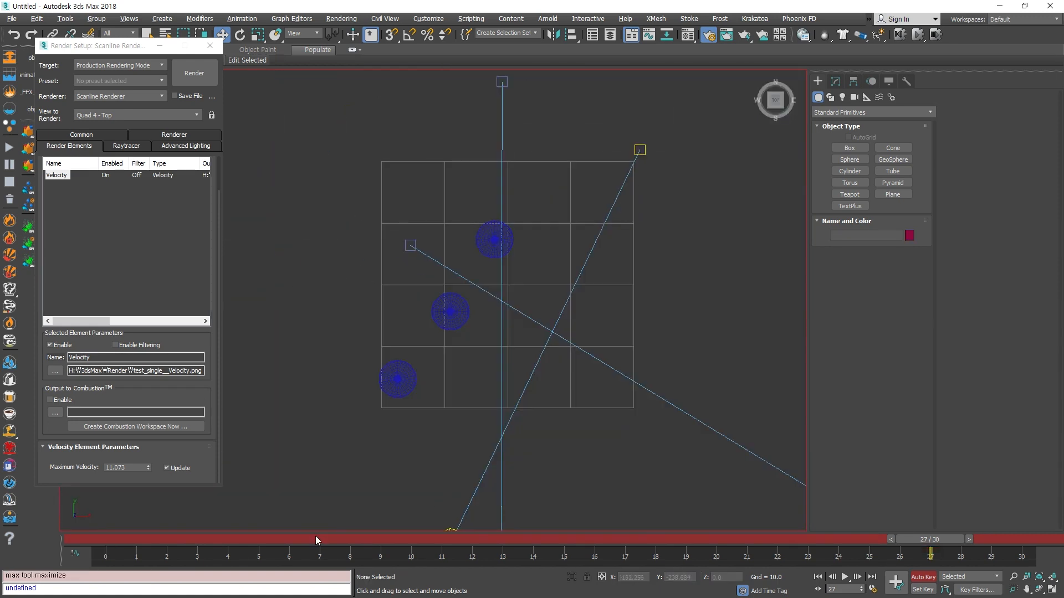
{"action": "left_click_drag", "start_coordinate": [316, 539], "coordinate": [2, 463]}
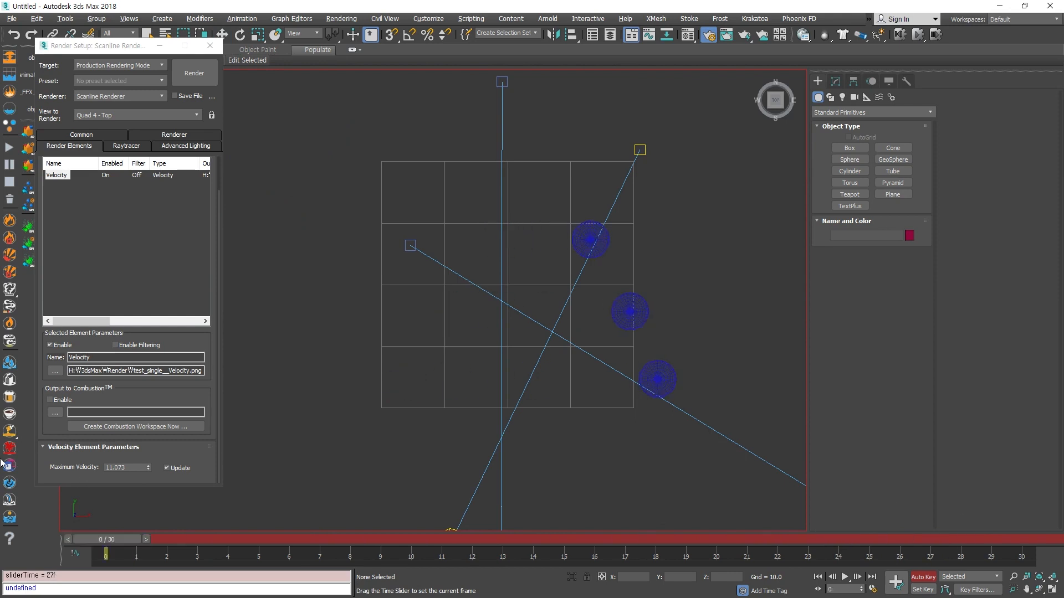
{"action": "key", "text": "w"}
{"action": "key", "text": "alt+w"}
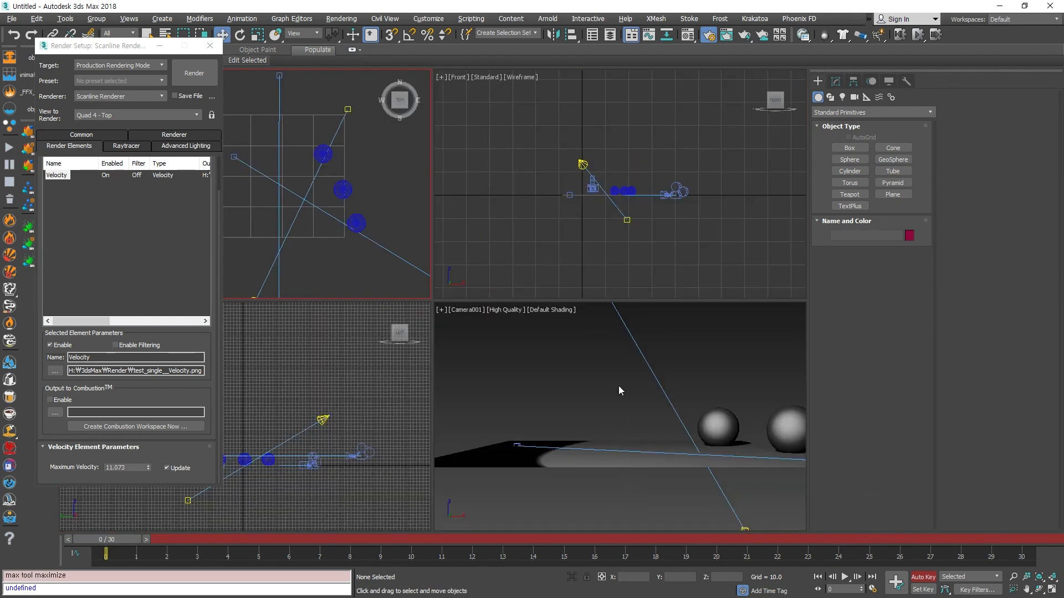
{"action": "left_click", "coordinate": [1023, 540]}
{"action": "left_click", "coordinate": [923, 577]}
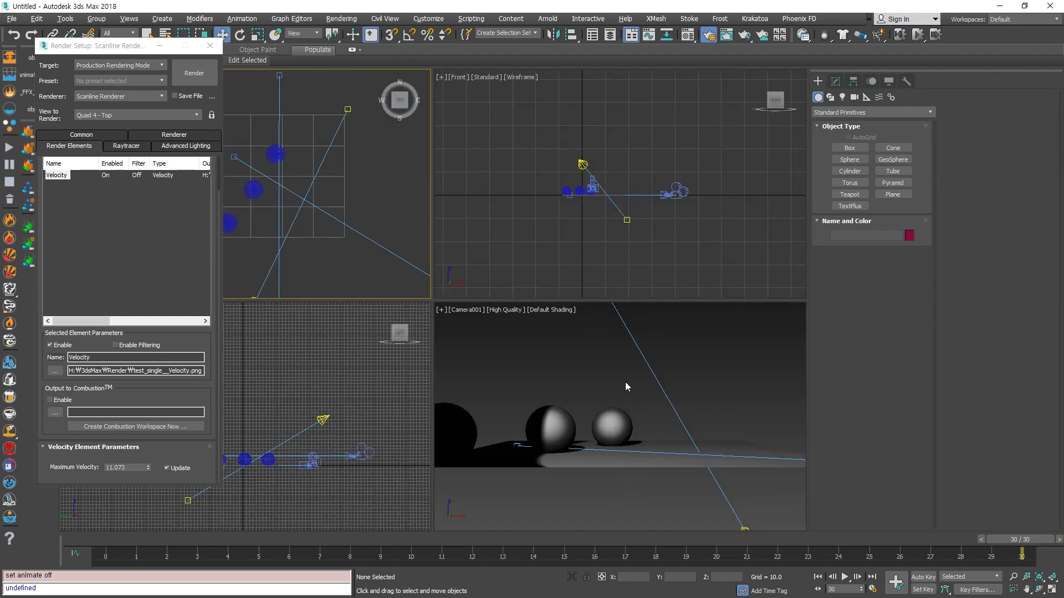
- Move Camera001 back from the spheres in the Top view to about Y -539
{"action": "scroll", "coordinate": [344, 247], "scroll_direction": "down", "scroll_amount": 2}
{"action": "key", "text": "alt+w"}
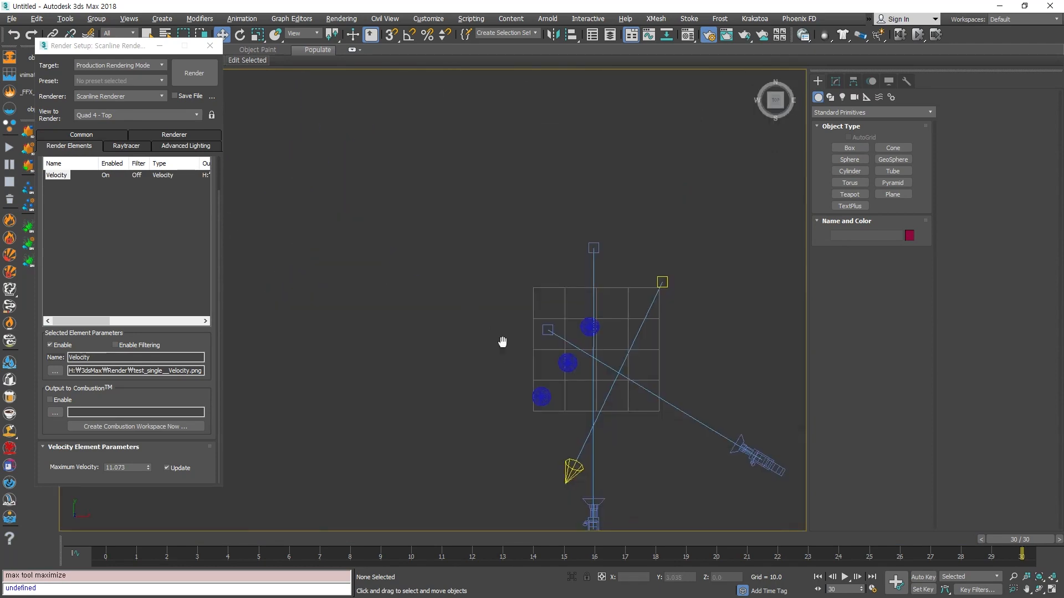
{"action": "left_click", "coordinate": [571, 439]}
{"action": "left_click_drag", "start_coordinate": [568, 382], "coordinate": [567, 418]}
{"action": "key", "text": "alt+w"}
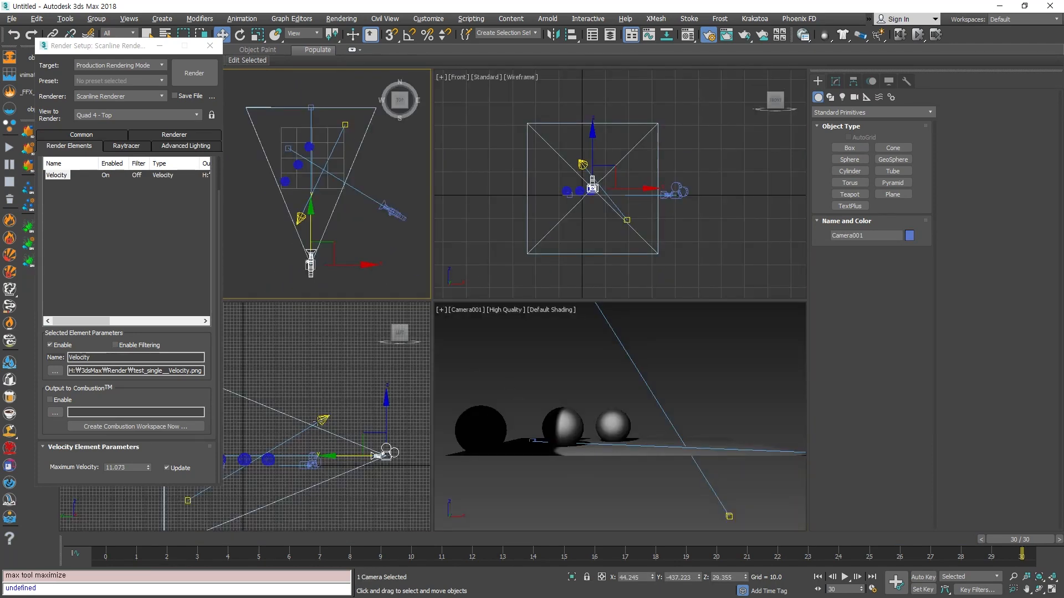
{"action": "key", "text": "Home"}
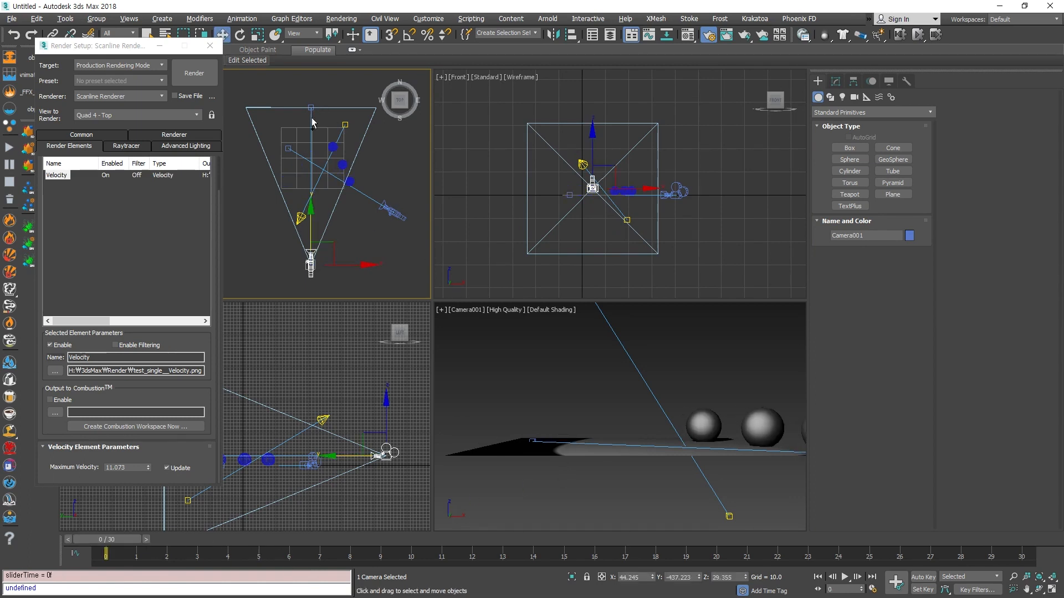
{"action": "left_click_drag", "start_coordinate": [312, 219], "coordinate": [312, 245]}
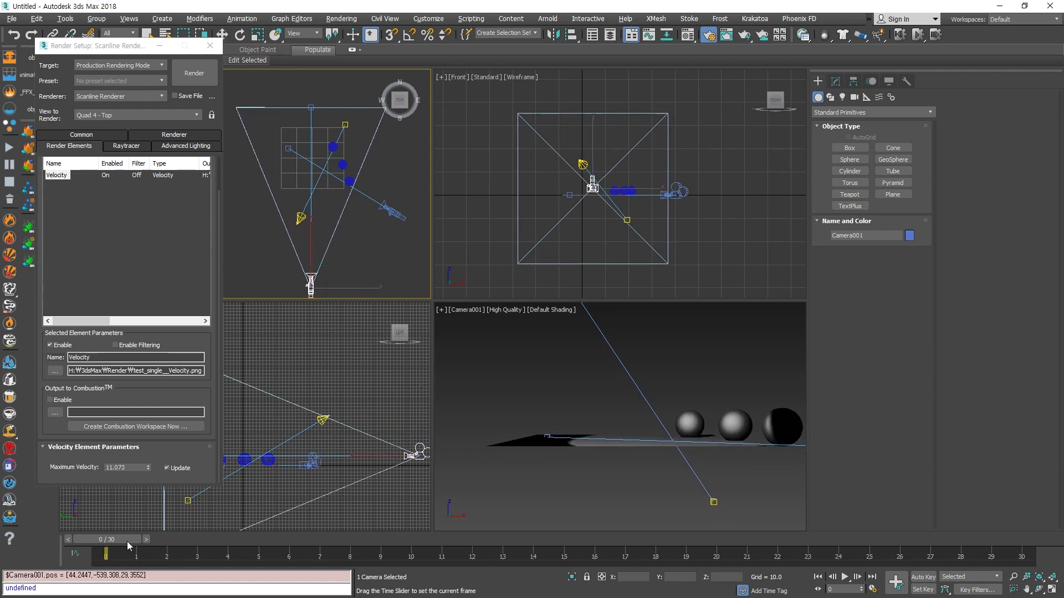
- Pan the Camera001 view to frame the spheres at frames 0 and 30, and bring the camera closer to about Y -442
{"action": "left_click_drag", "start_coordinate": [105, 540], "coordinate": [1021, 539]}
{"action": "middle_click_drag", "start_coordinate": [674, 411], "coordinate": [640, 415]}
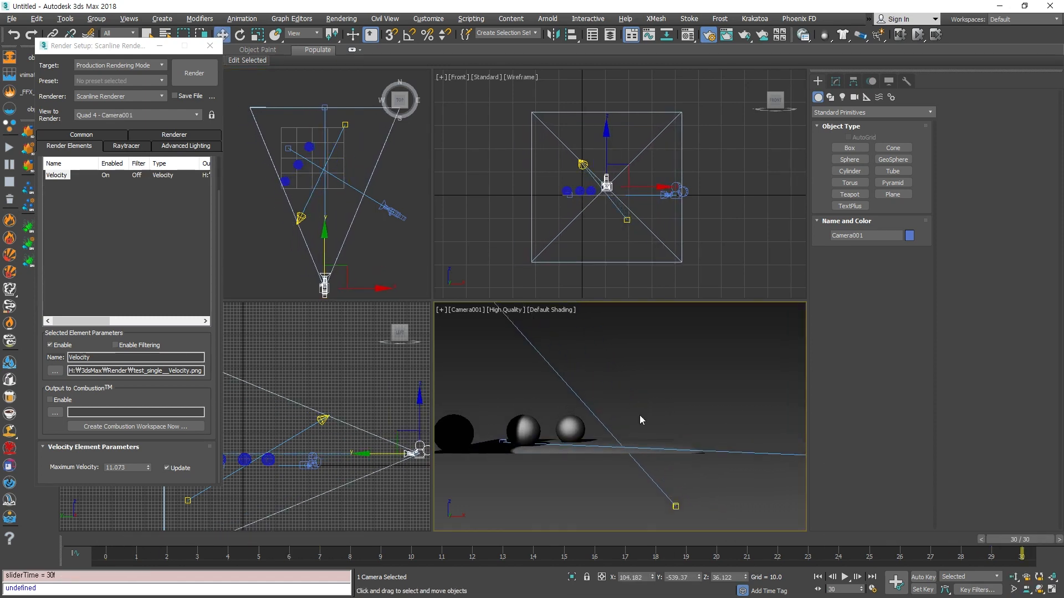
{"action": "middle_click_drag", "start_coordinate": [621, 469], "coordinate": [629, 457]}
{"action": "key", "text": "Home"}
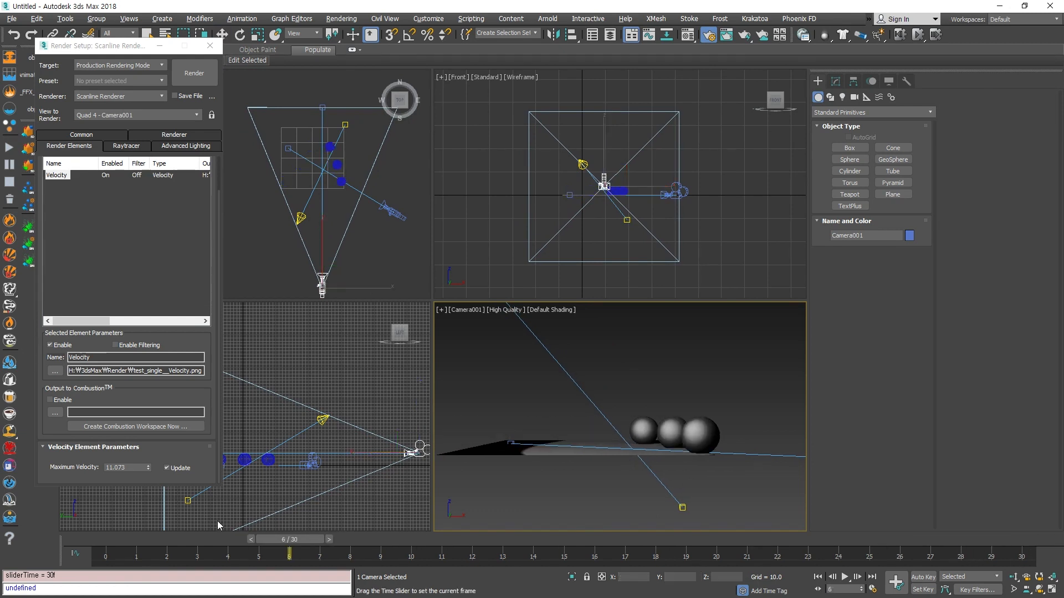
{"action": "left_click_drag", "start_coordinate": [323, 256], "coordinate": [323, 237]}
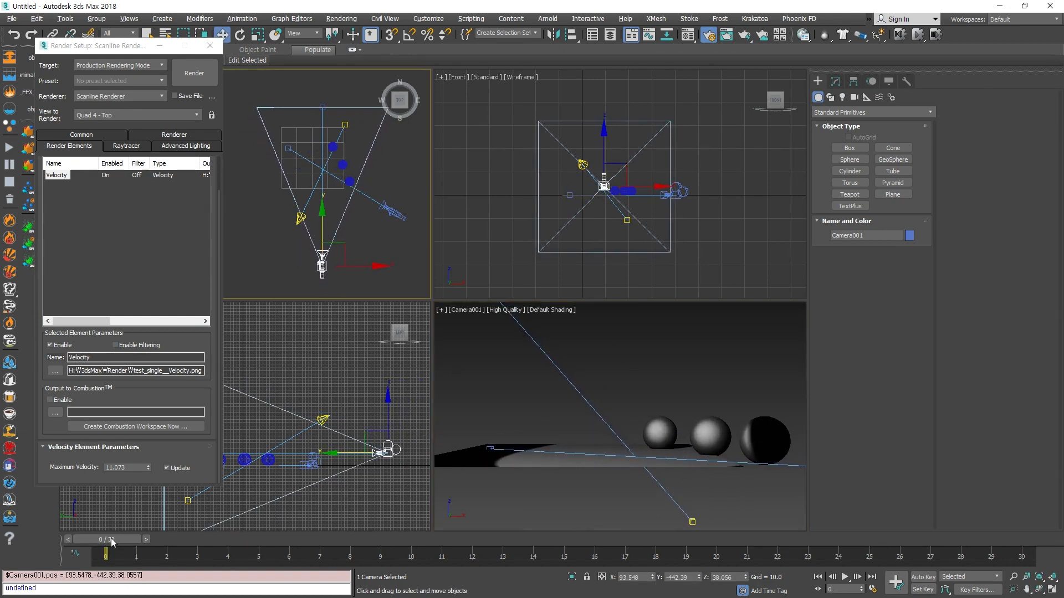
{"action": "left_click_drag", "start_coordinate": [113, 540], "coordinate": [1019, 539]}
{"action": "middle_click", "coordinate": [772, 478]}
{"action": "middle_click_drag", "start_coordinate": [772, 478], "coordinate": [778, 478]}
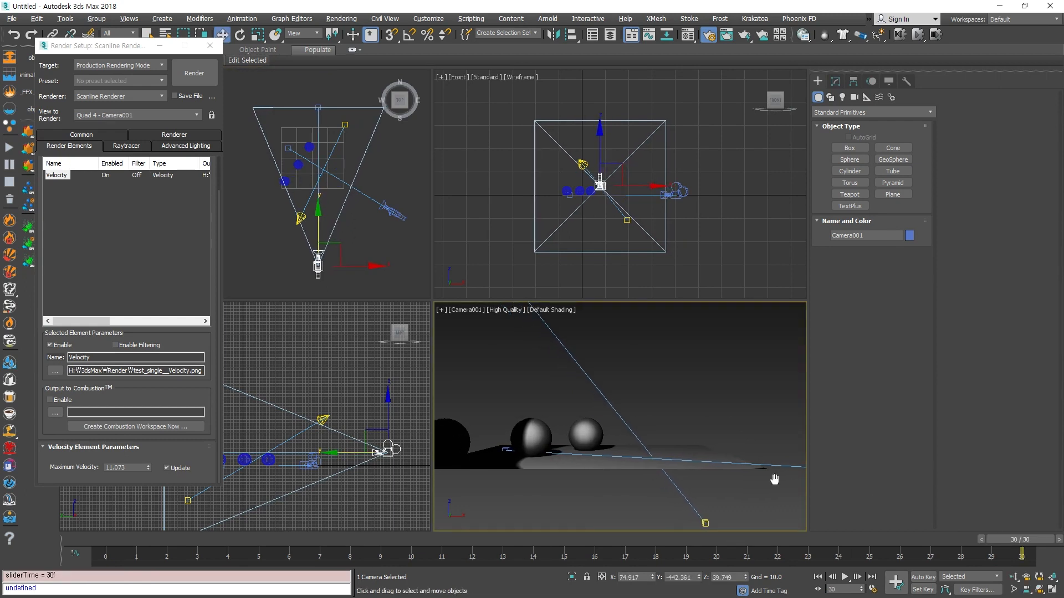
{"action": "left_click_drag", "start_coordinate": [546, 539], "coordinate": [34, 524]}
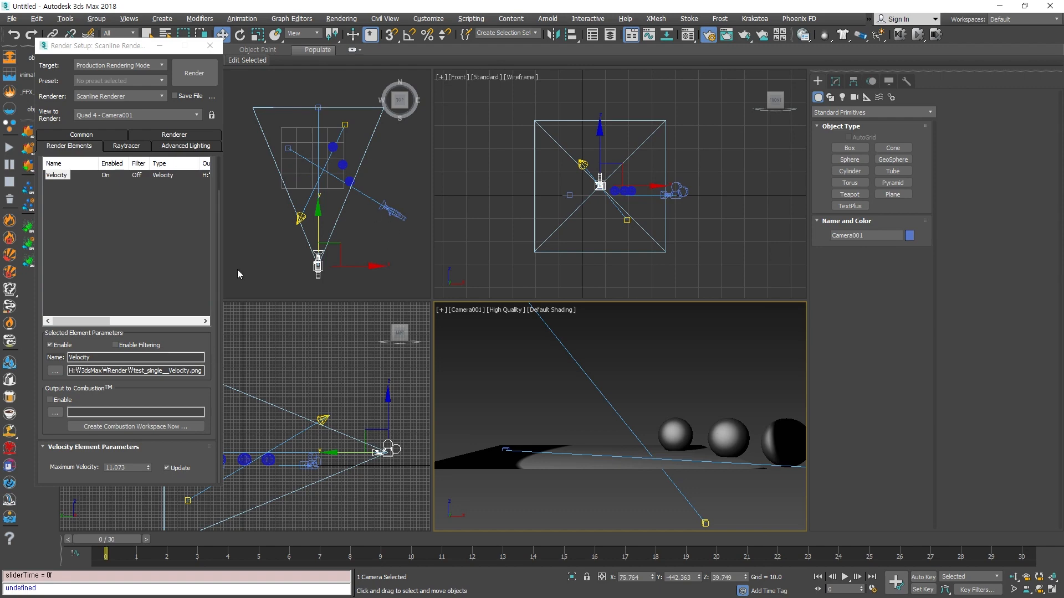
- Move the Spot001 light away from the spheres and raise it, to about X -327, Y -373, Z 263
{"action": "left_click", "coordinate": [310, 217]}
{"action": "left_click_drag", "start_coordinate": [313, 217], "coordinate": [237, 233]}
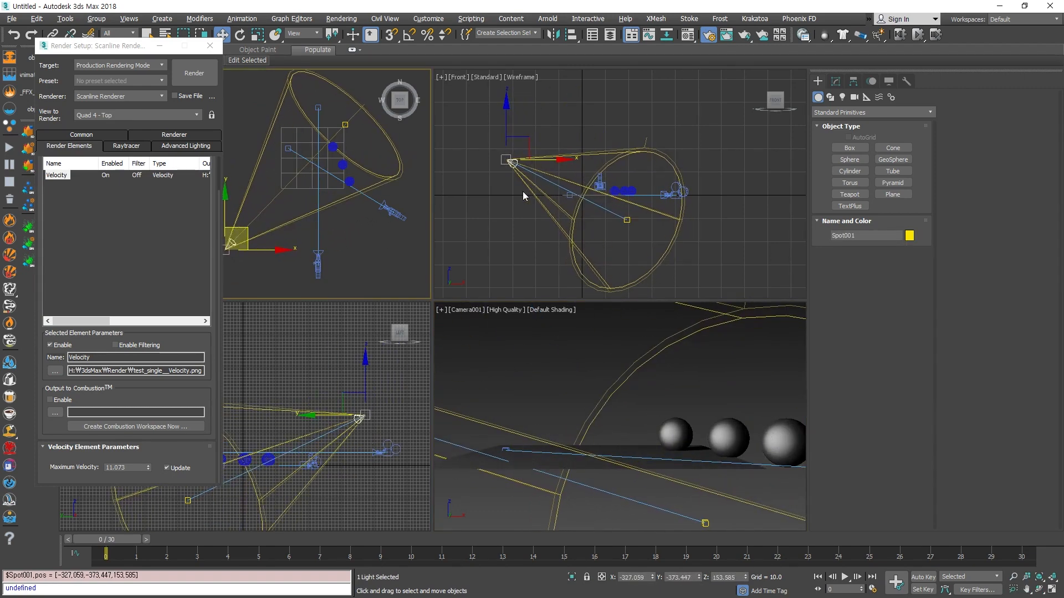
{"action": "left_click", "coordinate": [507, 120]}
{"action": "left_click_drag", "start_coordinate": [507, 120], "coordinate": [506, 98]}
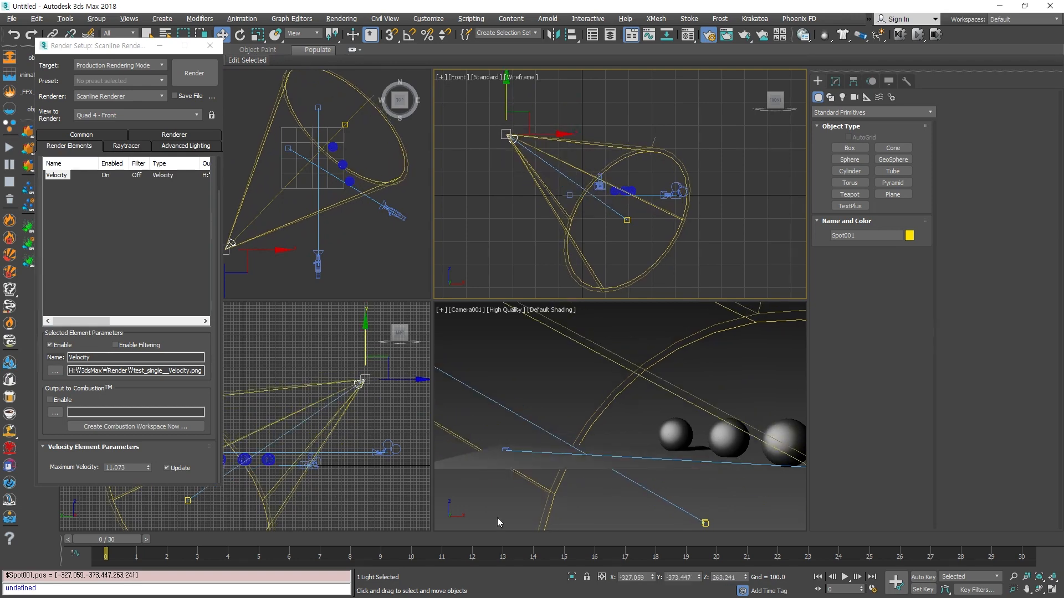
- Render frame 0 of the Front viewport with the Velocity element
{"action": "left_click_drag", "start_coordinate": [105, 539], "coordinate": [22, 321]}
{"action": "left_click", "coordinate": [214, 76]}
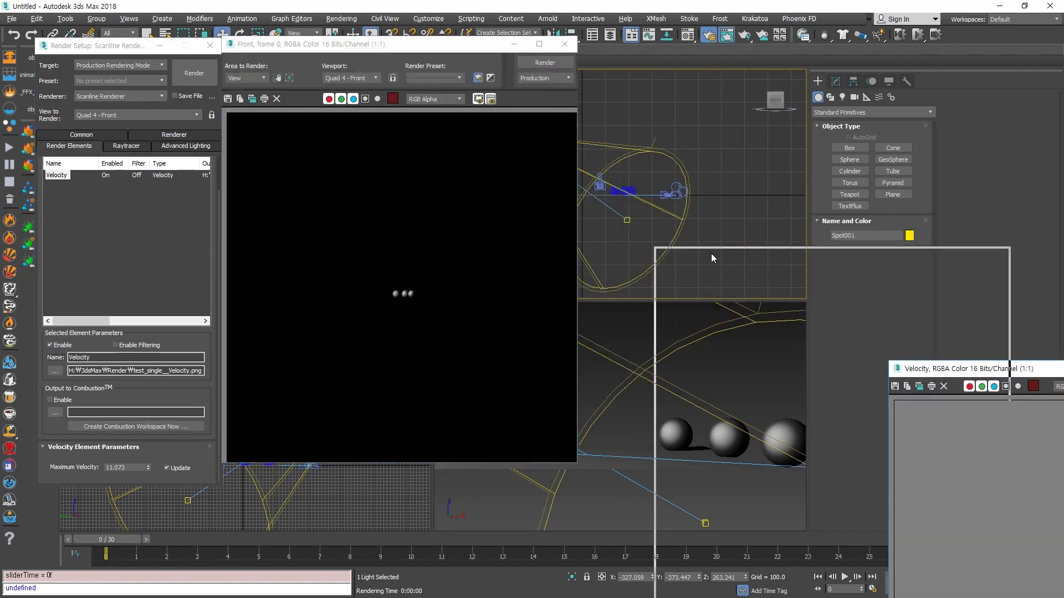
- Render frame 0 of the Camera001 viewport with the Velocity element and bring the Velocity image beside the setup
{"action": "left_click_drag", "start_coordinate": [713, 258], "coordinate": [828, 302]}
{"action": "left_click", "coordinate": [566, 44]}
{"action": "left_click", "coordinate": [541, 368]}
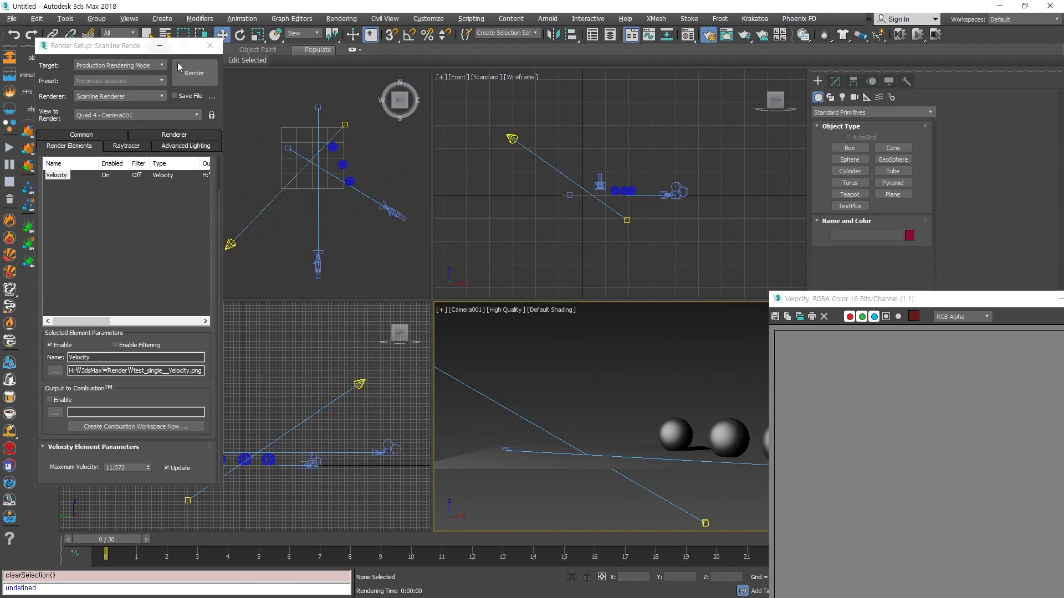
{"action": "left_click", "coordinate": [178, 67]}
{"action": "left_click_drag", "start_coordinate": [321, 46], "coordinate": [343, 52]}
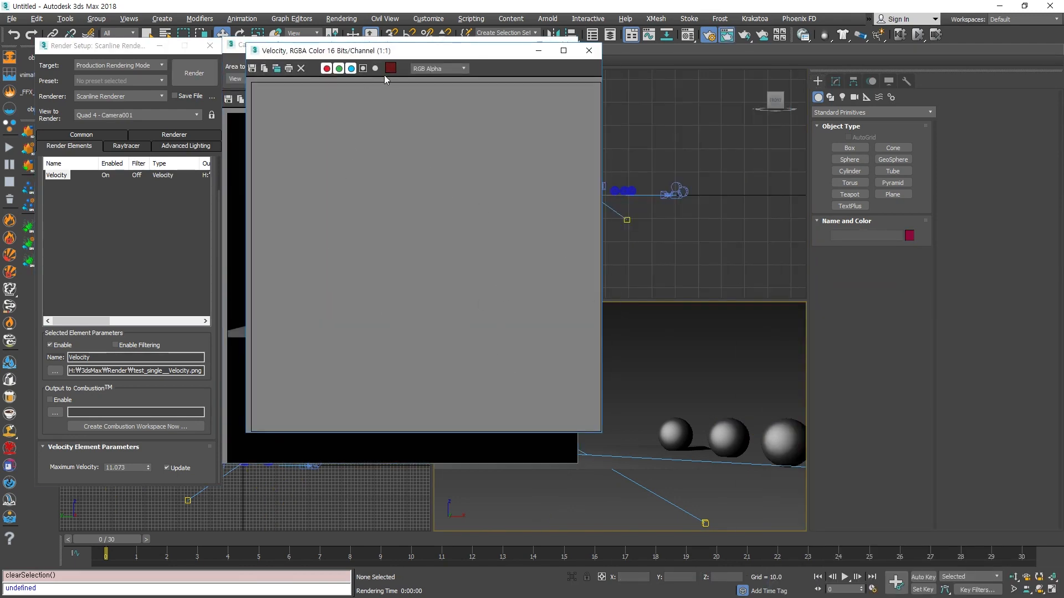
- Examine the alpha channel of the frame 0 Velocity image and close the image
{"action": "left_click", "coordinate": [363, 68]}
{"action": "left_click", "coordinate": [363, 68]}
{"action": "left_click", "coordinate": [363, 68]}
{"action": "left_click", "coordinate": [363, 68]}
{"action": "left_click", "coordinate": [589, 50]}
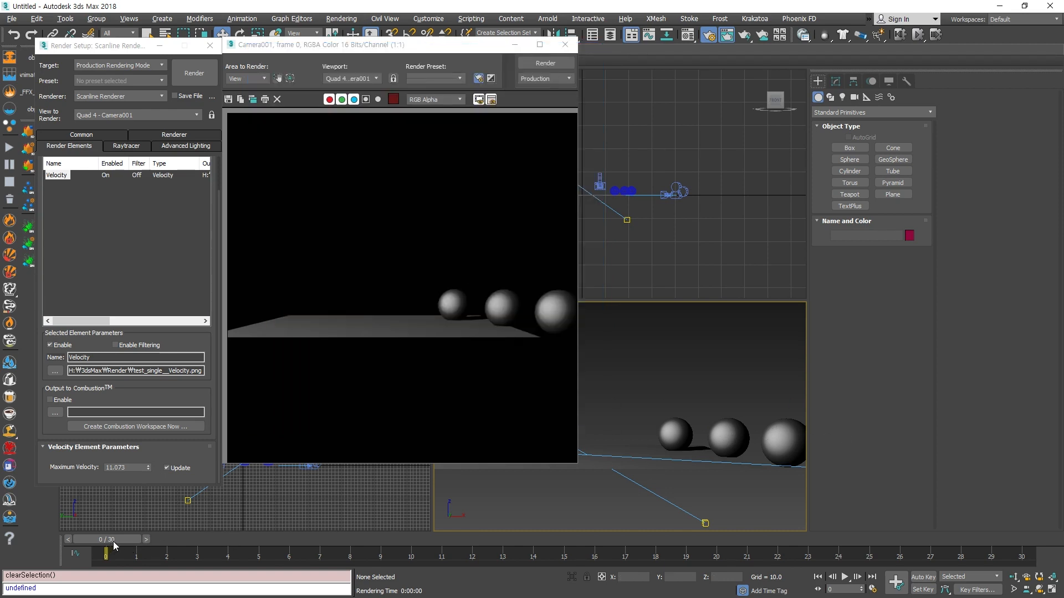
- Render frame 10 of the Camera001 view and examine the sphere colors in its Velocity image up close
{"action": "left_click_drag", "start_coordinate": [113, 541], "coordinate": [414, 534]}
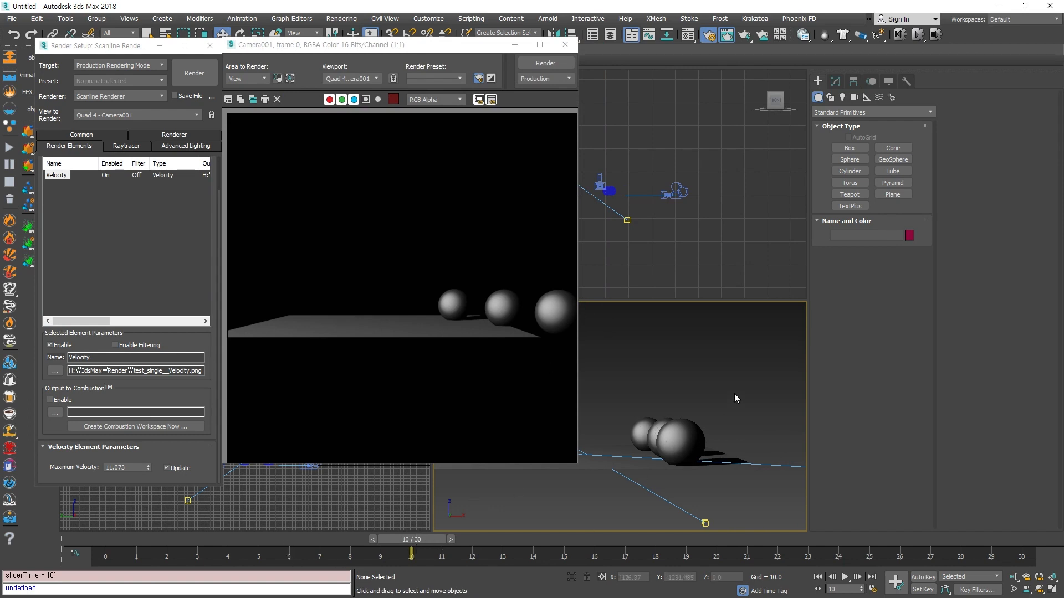
{"action": "left_click", "coordinate": [195, 72]}
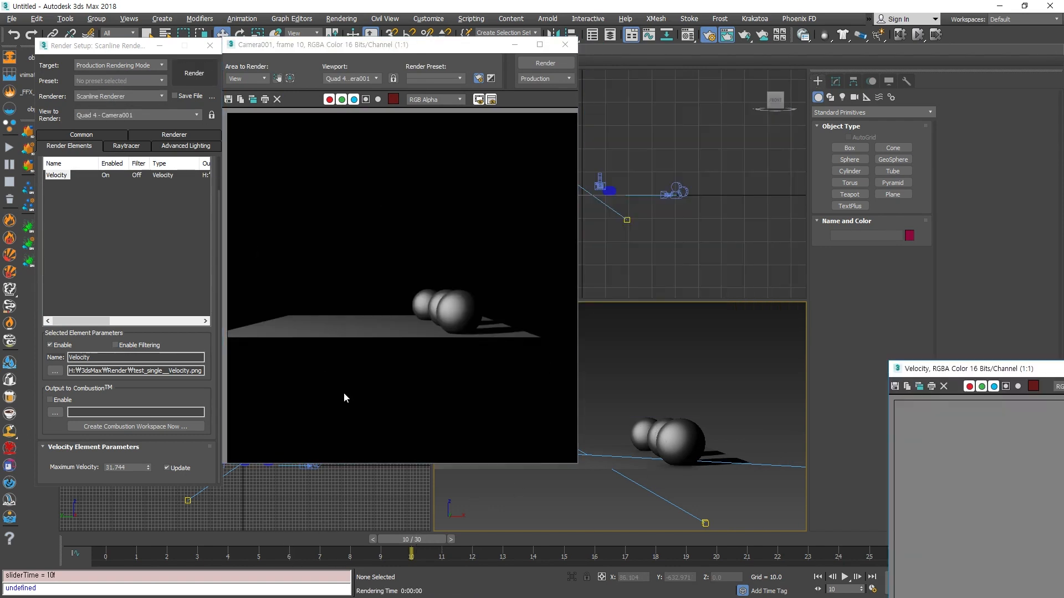
{"action": "left_click_drag", "start_coordinate": [967, 374], "coordinate": [409, 134]}
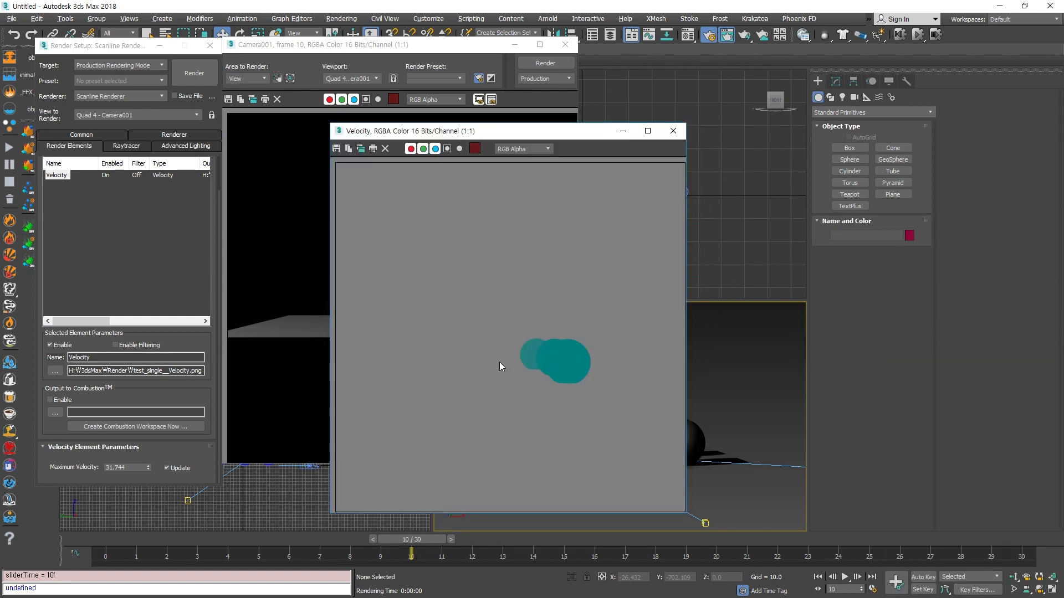
{"action": "scroll", "coordinate": [551, 364], "scroll_direction": "up", "scroll_amount": 3}
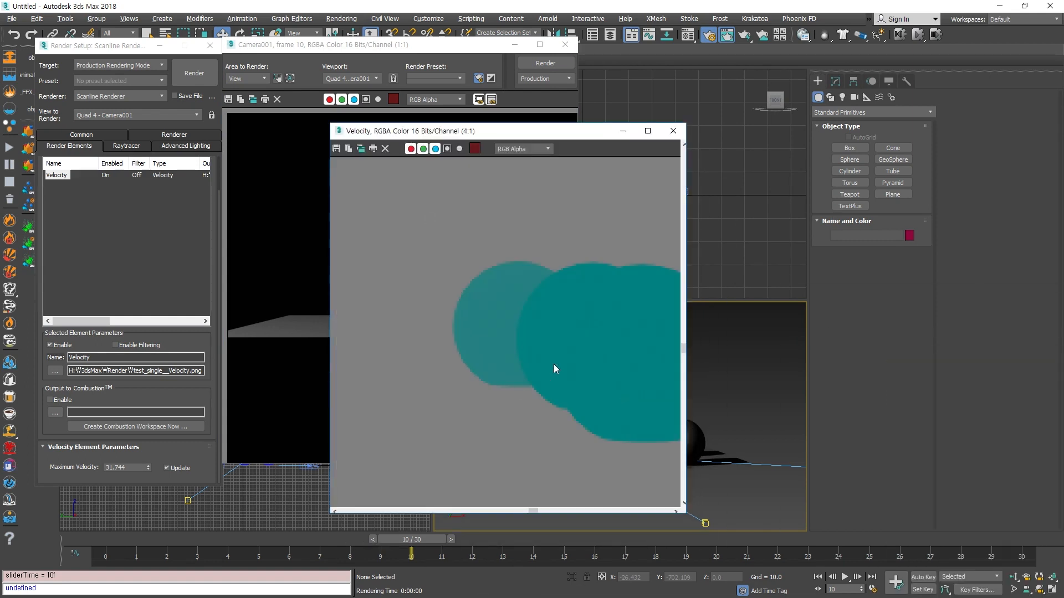
{"action": "scroll", "coordinate": [553, 366], "scroll_direction": "down", "scroll_amount": 1}
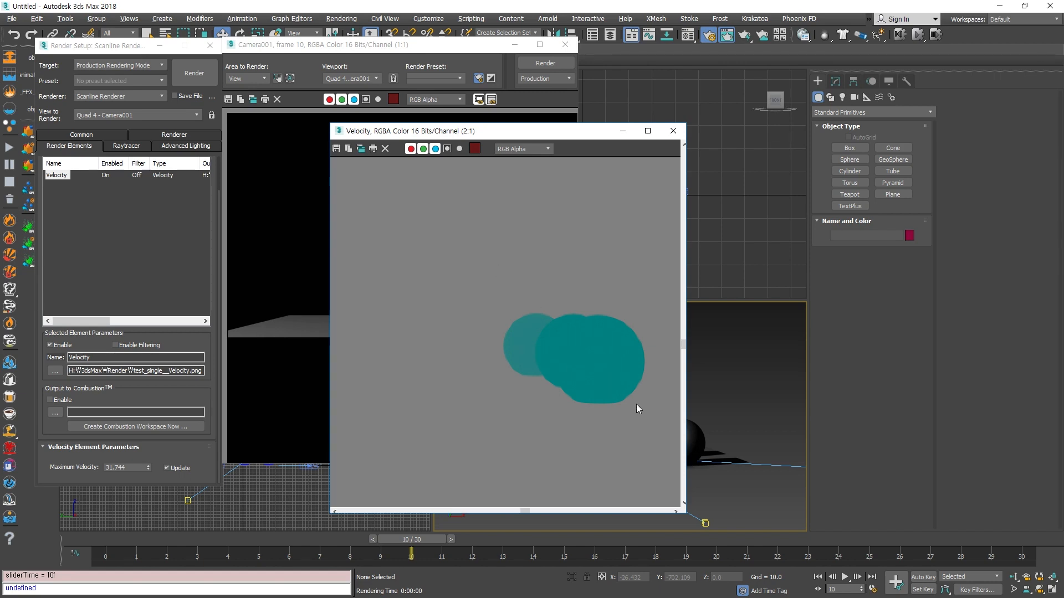
{"action": "left_click", "coordinate": [673, 131]}
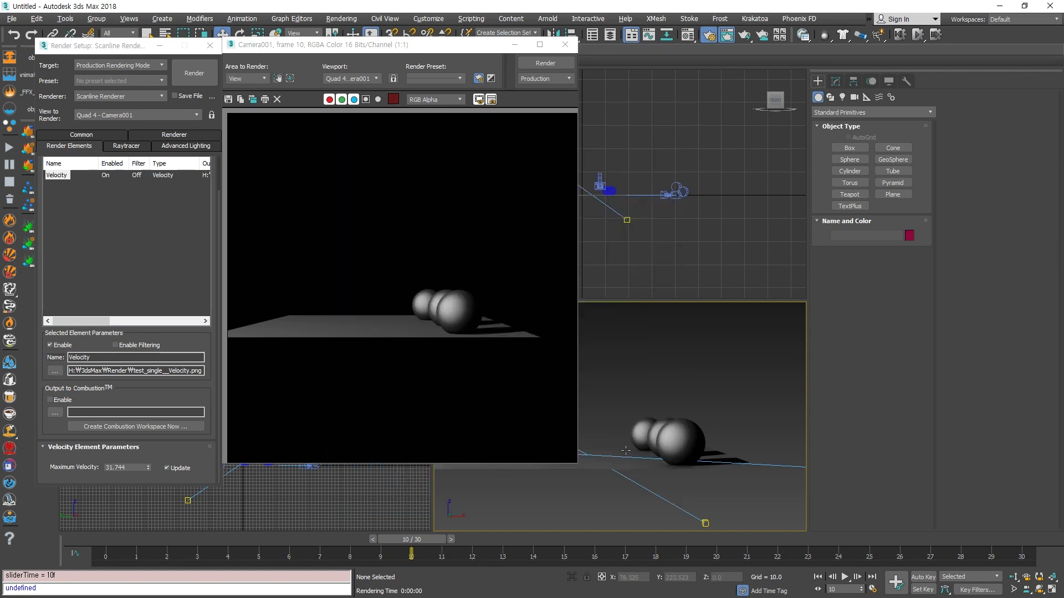
- Render frame 20 of the Camera001 view and compare the three spheres' colors in its Velocity image
{"action": "left_click", "coordinate": [662, 441]}
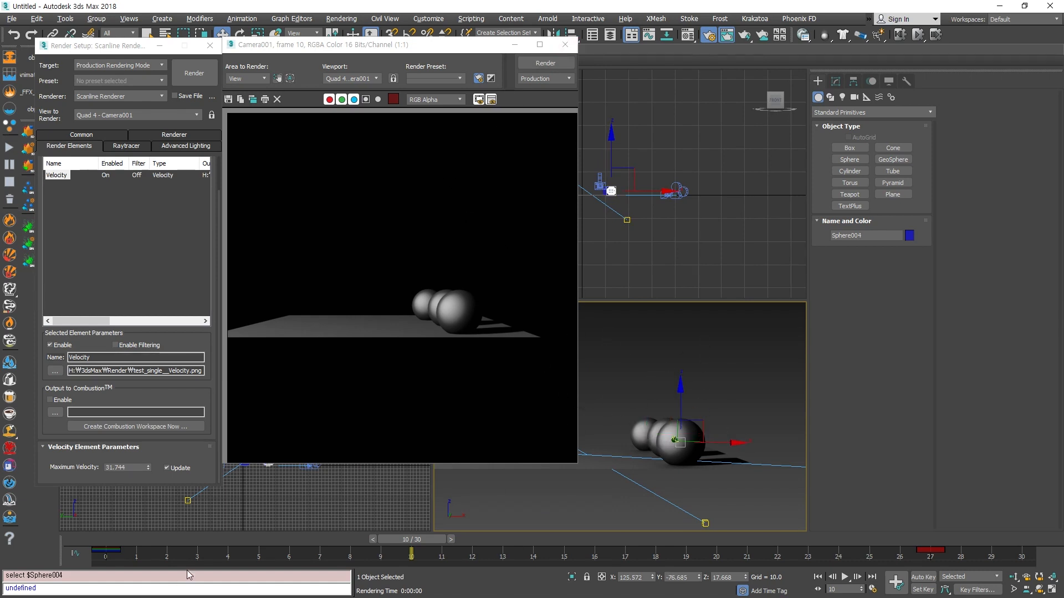
{"action": "left_click_drag", "start_coordinate": [410, 540], "coordinate": [717, 553]}
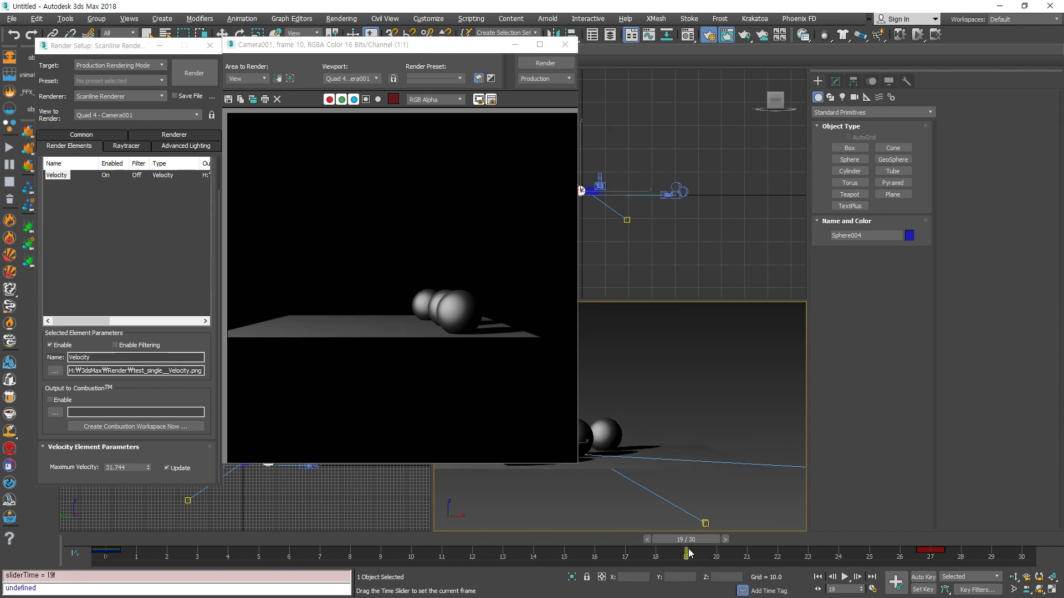
{"action": "left_click", "coordinate": [201, 82]}
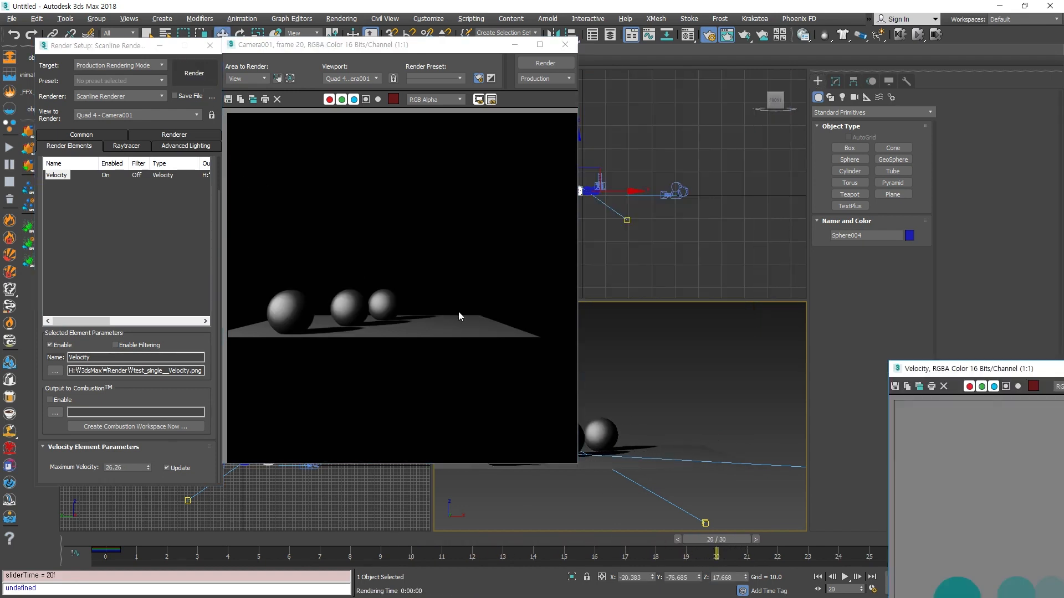
{"action": "left_click_drag", "start_coordinate": [967, 372], "coordinate": [409, 99]}
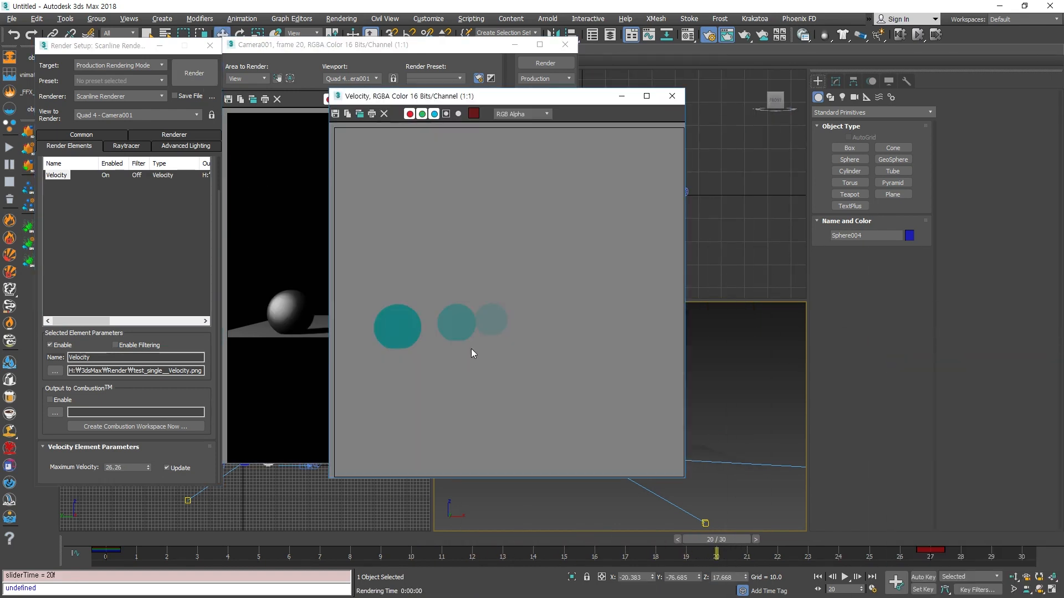
{"action": "scroll", "coordinate": [447, 333], "scroll_direction": "up", "scroll_amount": 2}
{"action": "scroll", "coordinate": [464, 358], "scroll_direction": "down", "scroll_amount": 2}
{"action": "left_click", "coordinate": [672, 96]}
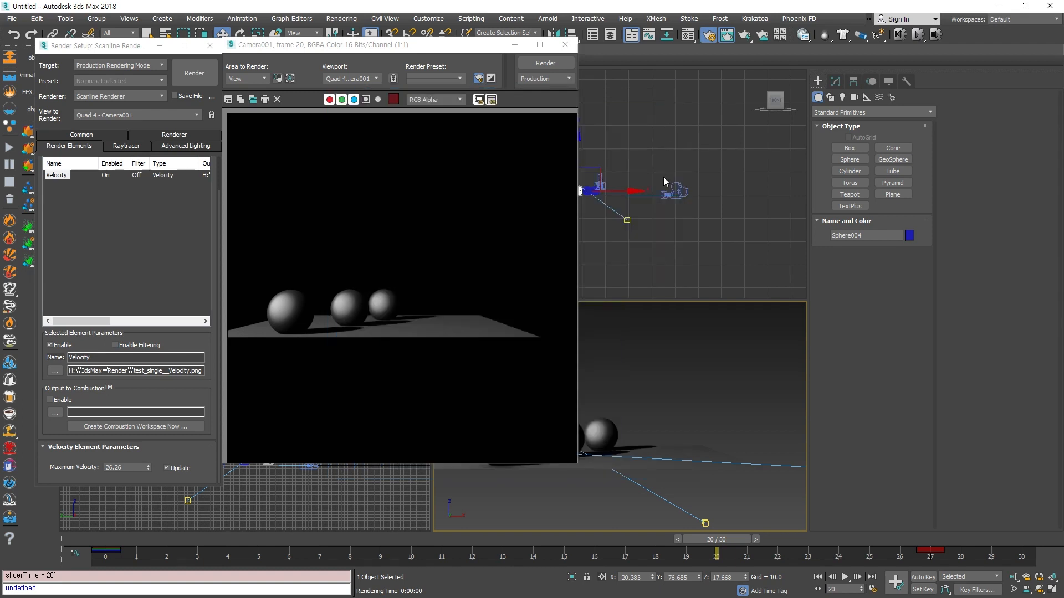
- Replace the Velocity render element with a Z Depth element
{"action": "left_click", "coordinate": [669, 372]}
{"action": "left_click", "coordinate": [129, 257]}
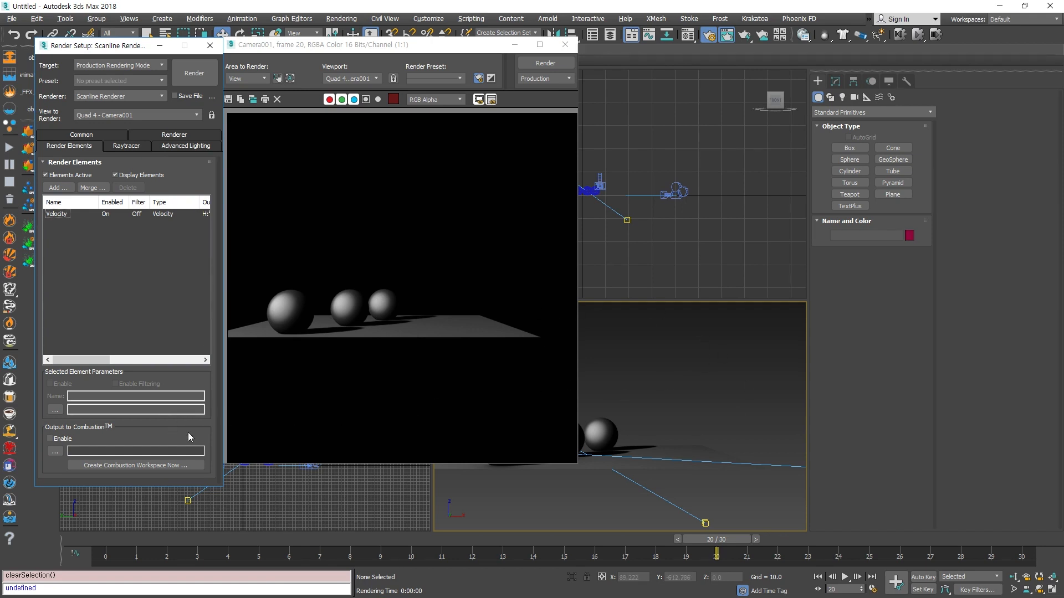
{"action": "left_click", "coordinate": [57, 215]}
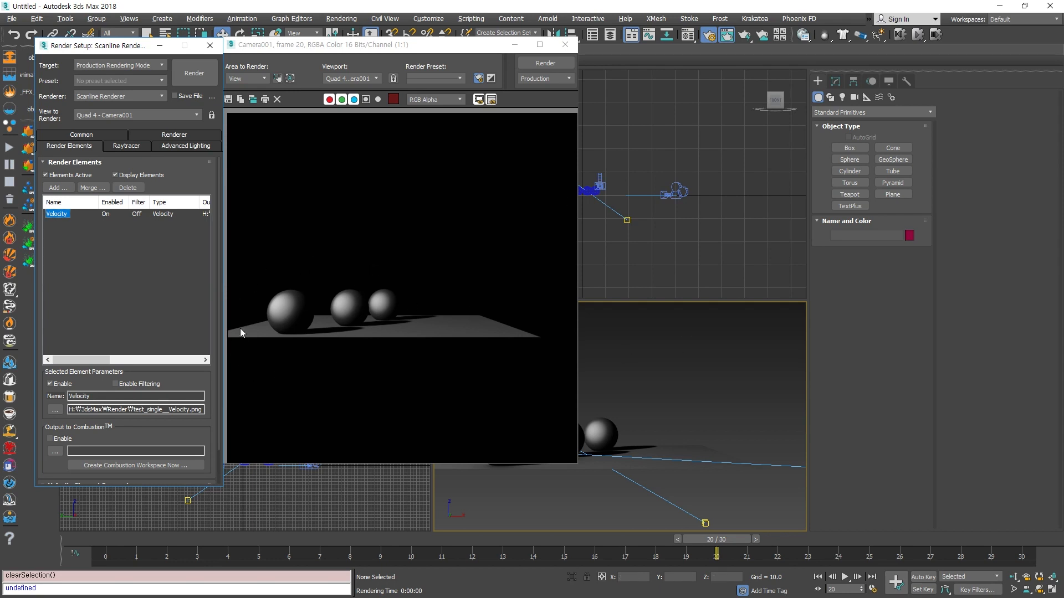
{"action": "left_click", "coordinate": [128, 187]}
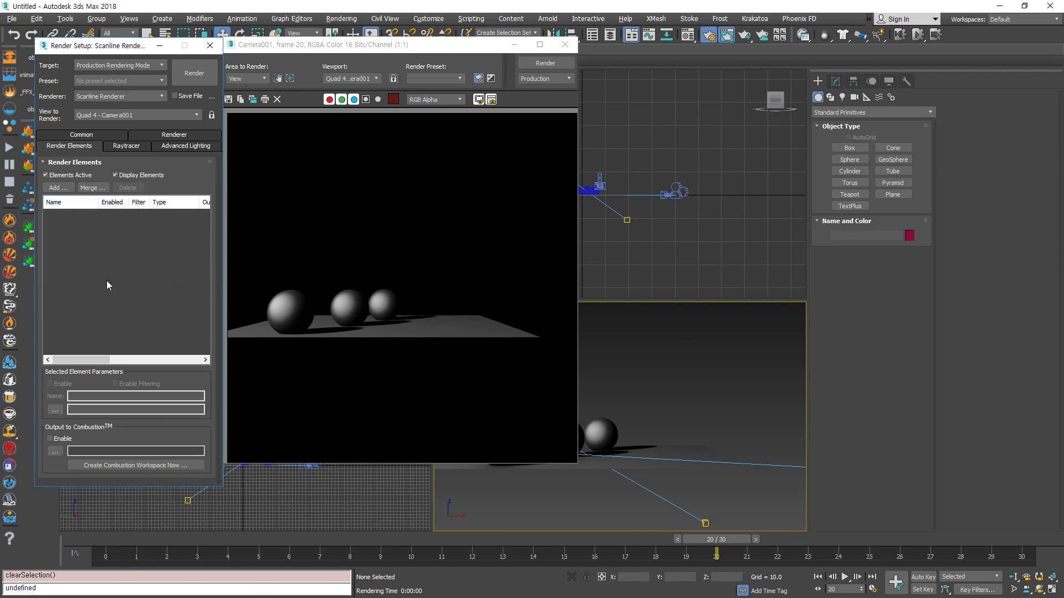
{"action": "left_click", "coordinate": [58, 188]}
{"action": "left_click_drag", "start_coordinate": [217, 214], "coordinate": [215, 348]}
{"action": "left_click", "coordinate": [50, 343]}
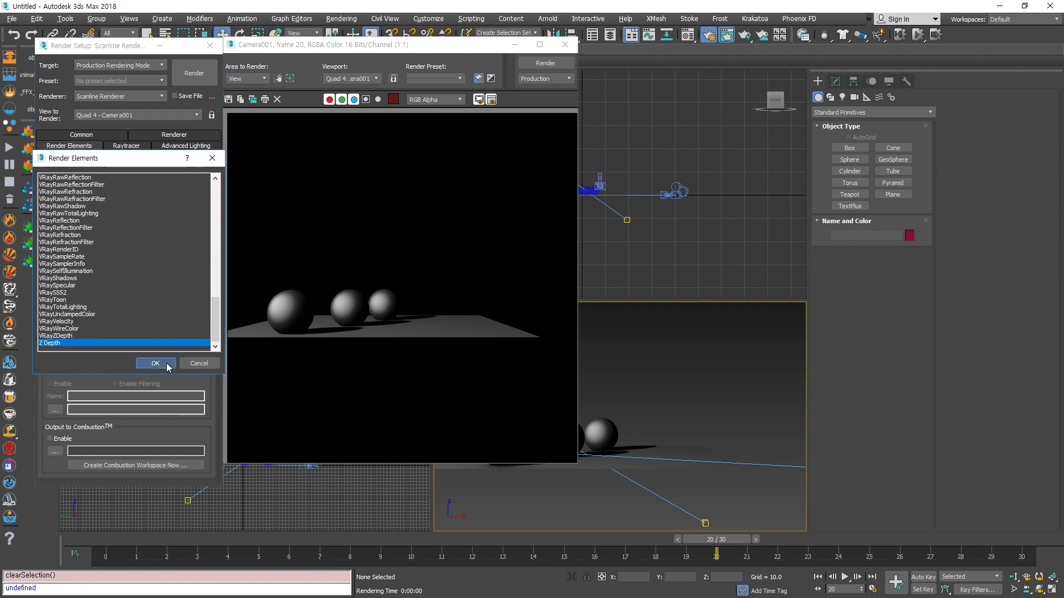
{"action": "left_click", "coordinate": [155, 363]}
- Delete all animation keys of the three spheres, selecting them together in the enlarged Top view
{"action": "left_click", "coordinate": [561, 49]}
{"action": "left_click", "coordinate": [374, 259]}
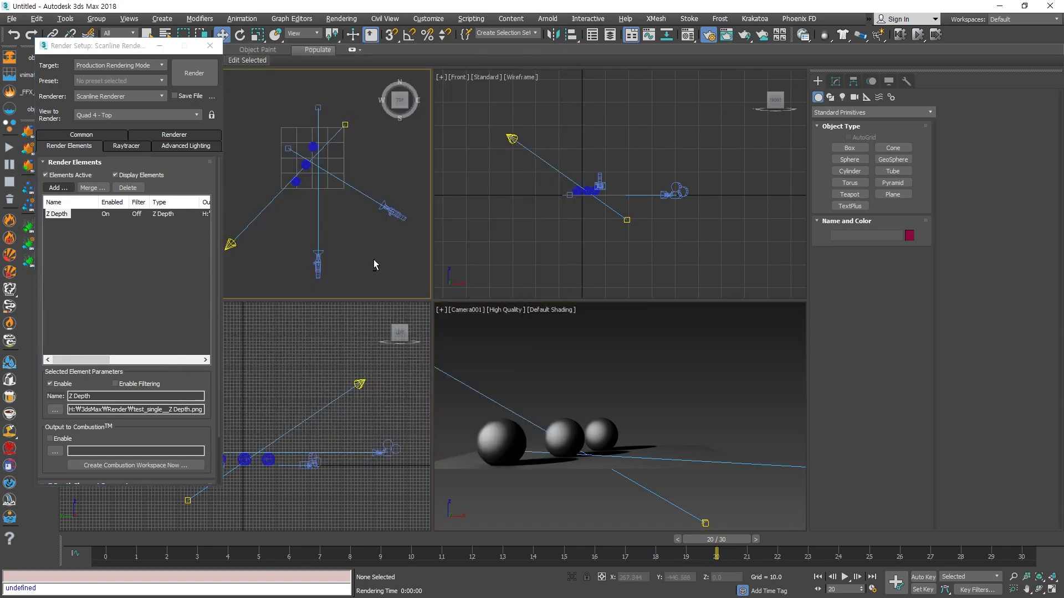
{"action": "key", "text": "alt+w"}
{"action": "left_click", "coordinate": [523, 370]}
{"action": "left_click", "coordinate": [545, 304], "text": "ctrl"}
{"action": "left_click", "coordinate": [574, 232], "text": "ctrl"}
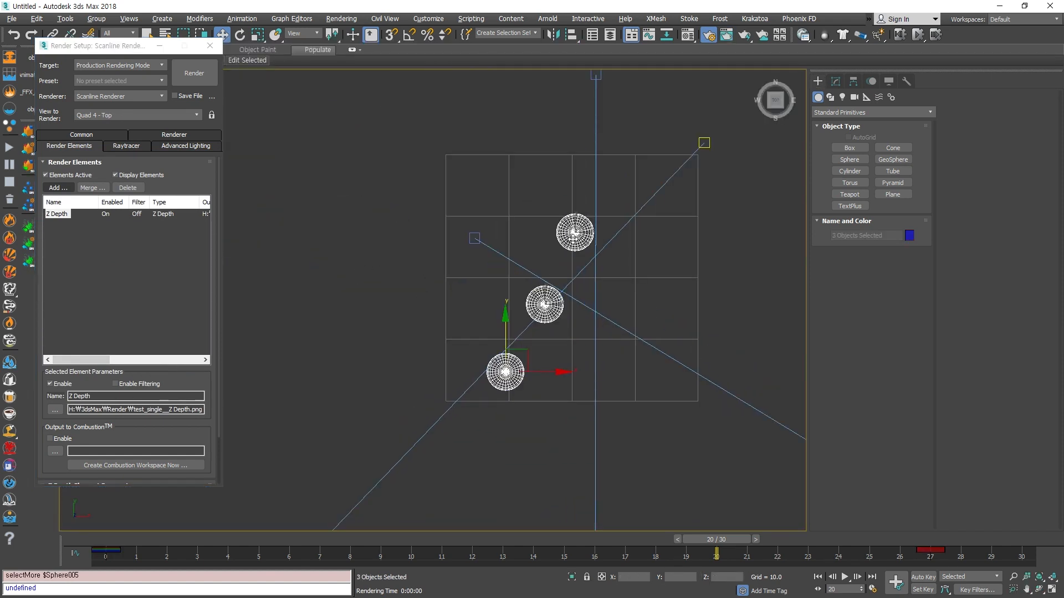
{"action": "left_click_drag", "start_coordinate": [894, 556], "coordinate": [961, 556]}
{"action": "key", "text": "Delete"}
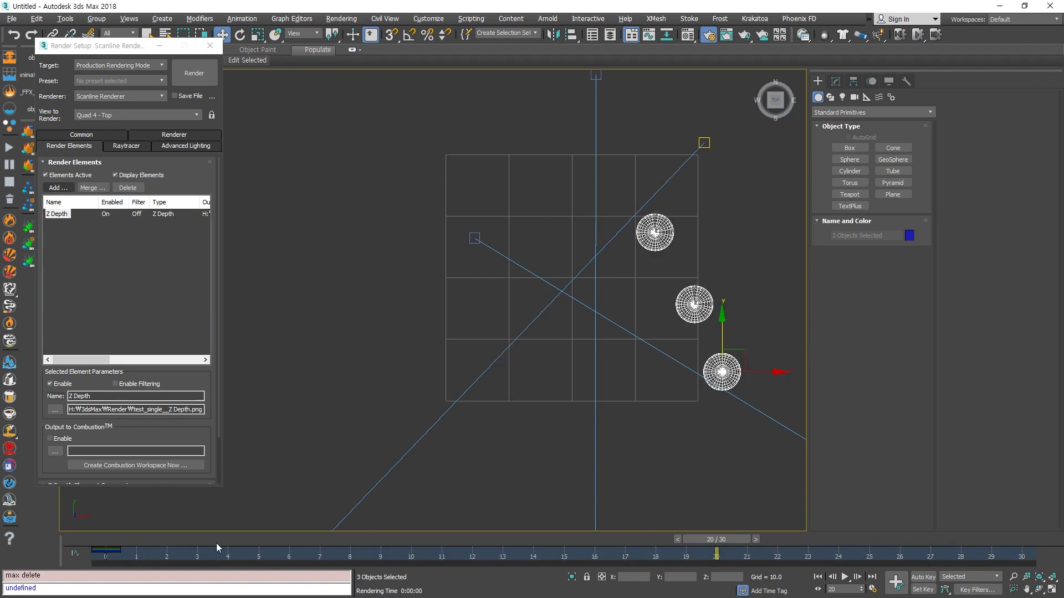
{"action": "left_click_drag", "start_coordinate": [171, 557], "coordinate": [2, 574]}
{"action": "key", "text": "Delete"}
- Clone the rearmost sphere into three more that continue the row diagonally backward, the last at about X -58, Y 265
{"action": "left_click", "coordinate": [732, 277]}
{"action": "left_click", "coordinate": [671, 247]}
{"action": "mouse_move", "coordinate": [667, 212]}
{"action": "left_mouse_down"}
{"action": "mouse_move", "coordinate": [670, 230]}
{"action": "mouse_move", "coordinate": [554, 91]}
{"action": "left_mouse_up"}
{"action": "key", "text": "Return"}
{"action": "key", "text": "Return"}
{"action": "middle_click_drag", "start_coordinate": [641, 232], "coordinate": [618, 349]}
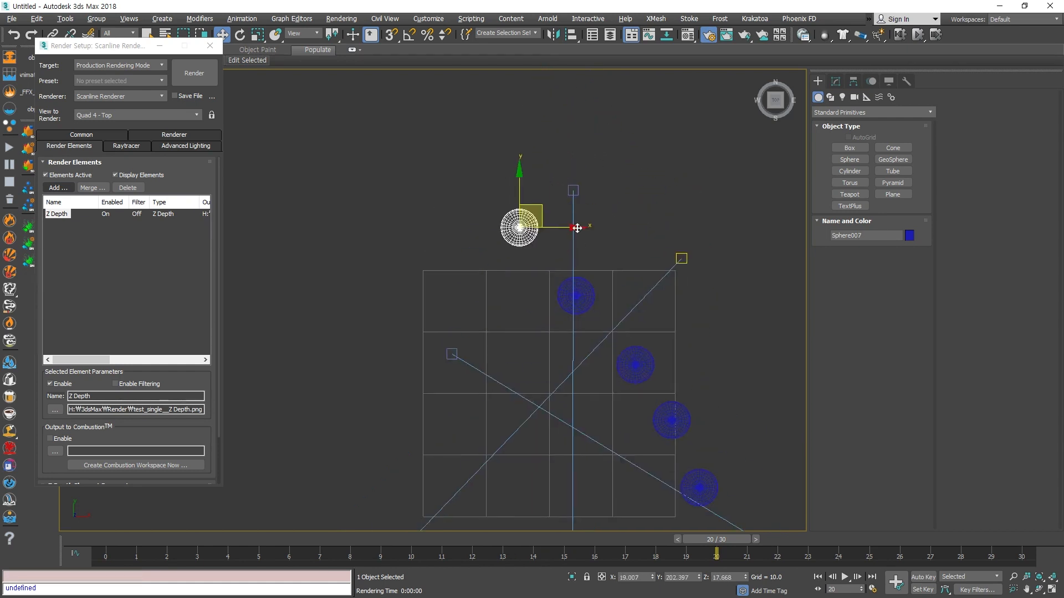
{"action": "left_click_drag", "start_coordinate": [577, 228], "coordinate": [505, 169], "text": "shift"}
{"action": "key", "text": "Return"}
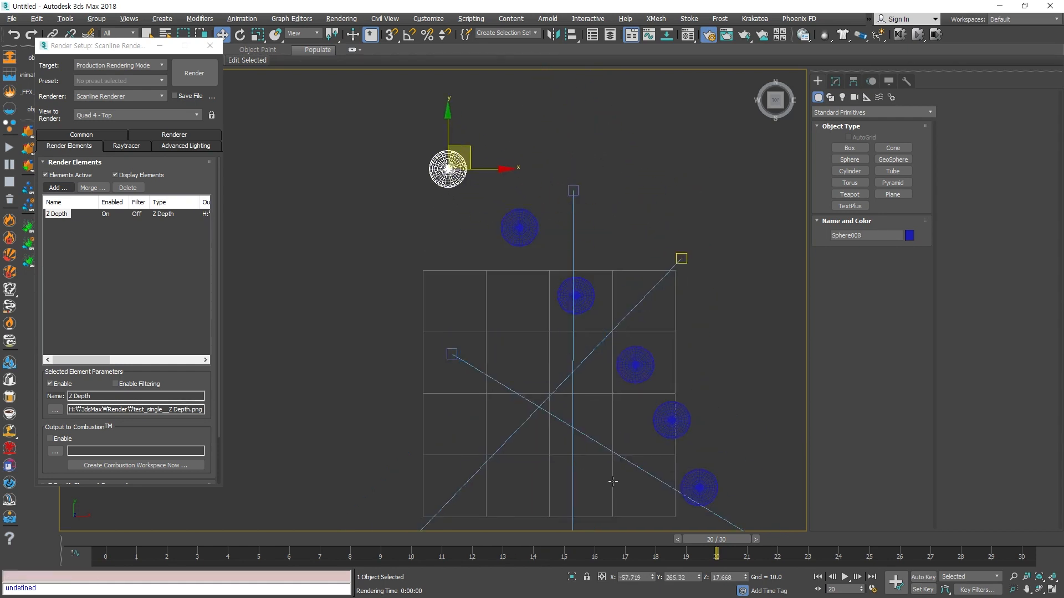
- Render frame 20 of the Camera001 view with the Z Depth element
{"action": "key", "text": "alt+w"}
{"action": "left_click", "coordinate": [606, 504]}
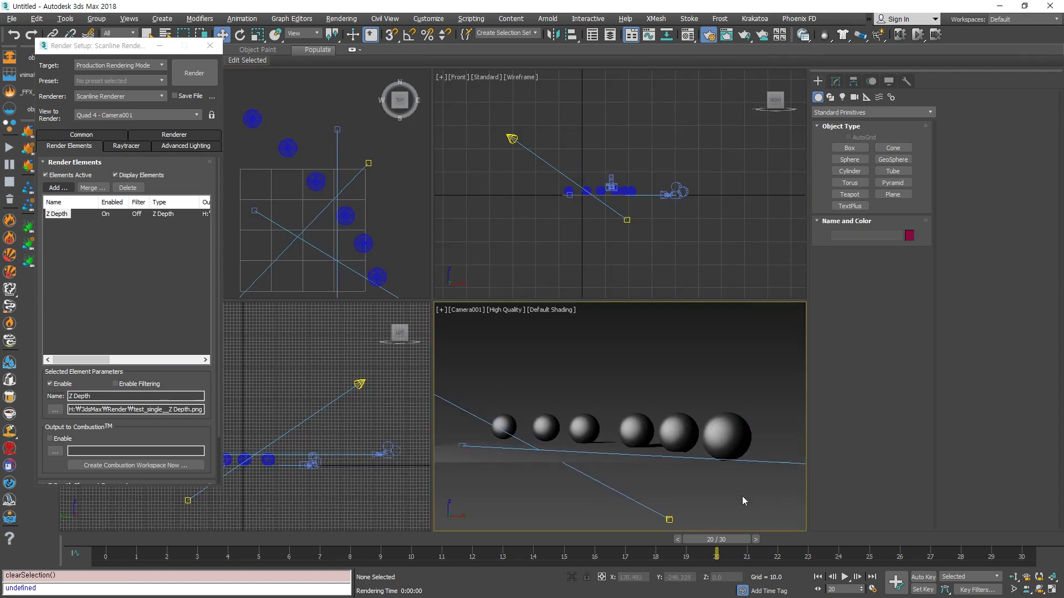
{"action": "left_click", "coordinate": [194, 74]}
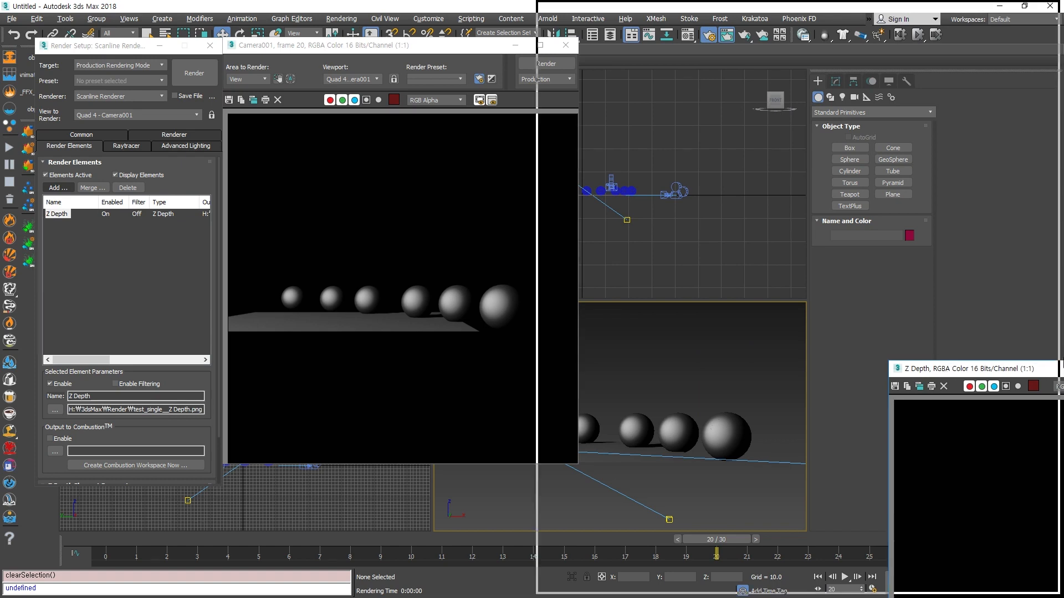
{"action": "left_click_drag", "start_coordinate": [1063, 361], "coordinate": [729, 597]}
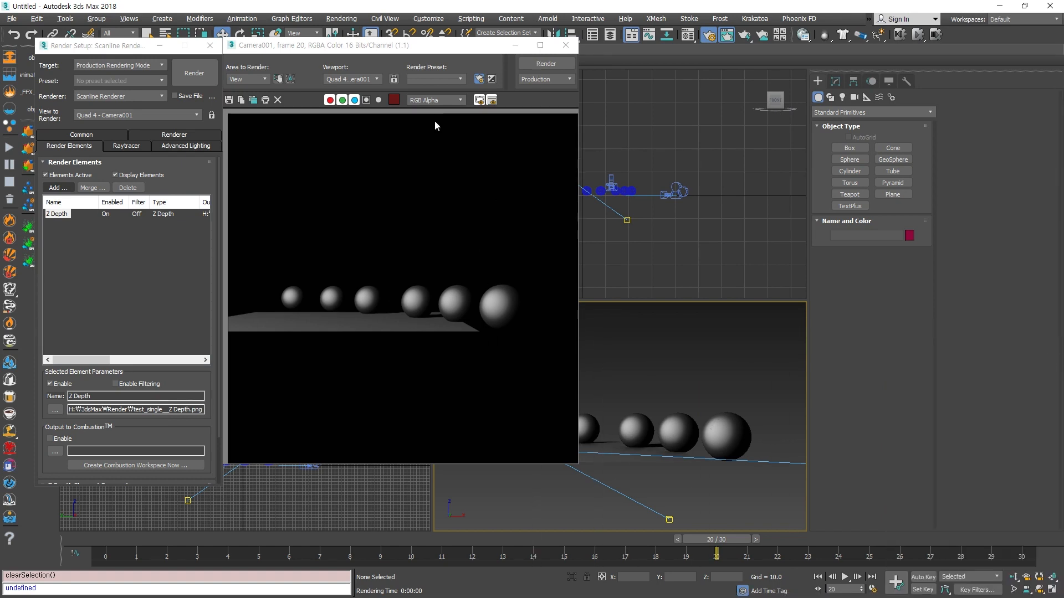
- Examine the alpha channels of the frame 20 render and its Z Depth image, and close the Z Depth image
{"action": "left_click", "coordinate": [365, 100]}
{"action": "left_click", "coordinate": [365, 100]}
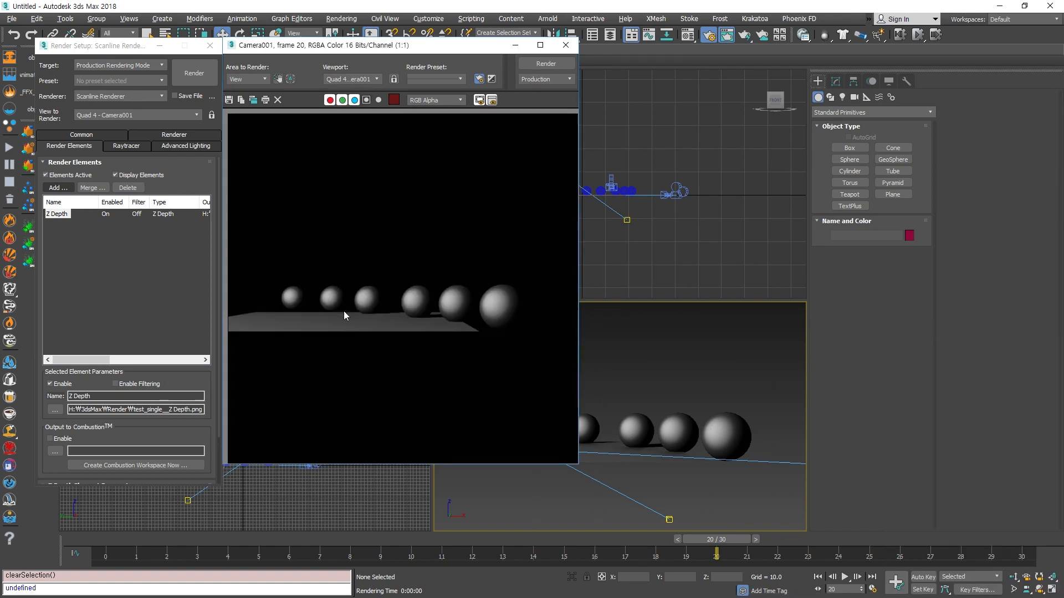
{"action": "left_click_drag", "start_coordinate": [1063, 111], "coordinate": [452, 127]}
{"action": "left_click", "coordinate": [450, 143]}
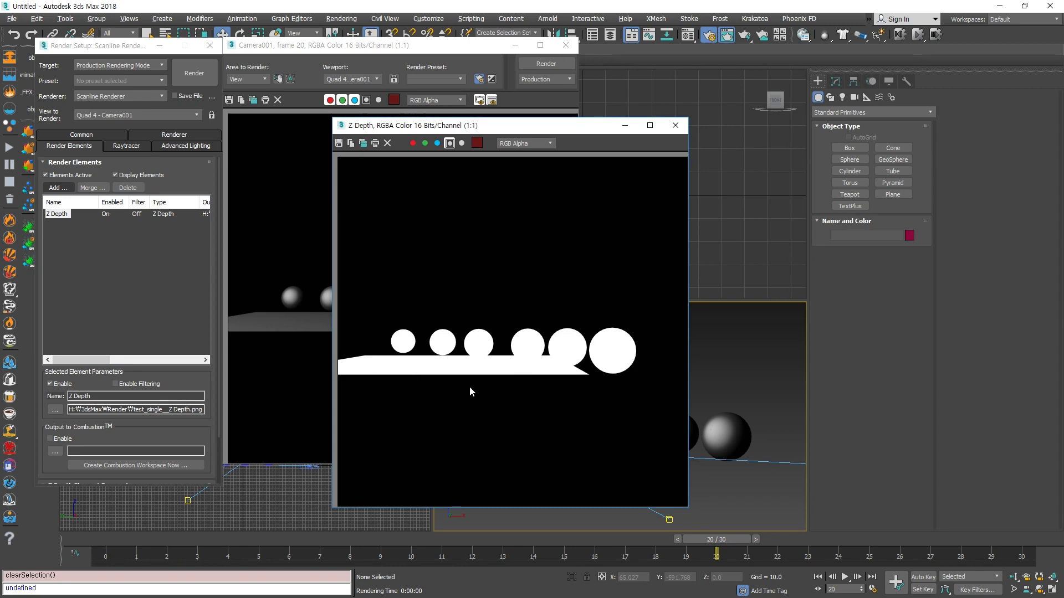
{"action": "left_click", "coordinate": [675, 125]}
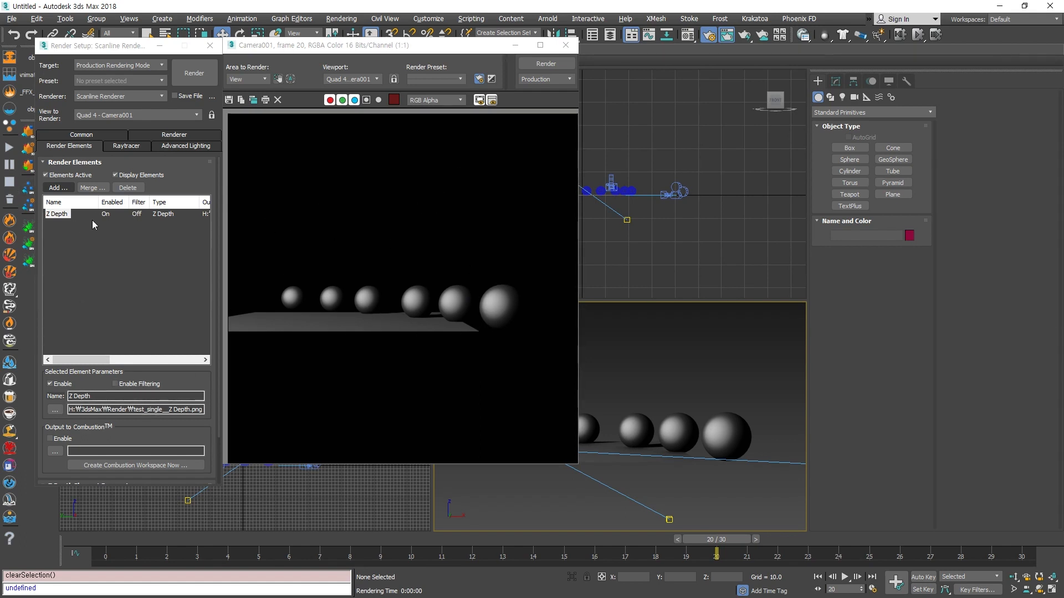
- Enable Update in the Z Depth element parameters and render frame 0 of the Camera001 view again
{"action": "left_click_drag", "start_coordinate": [314, 45], "coordinate": [333, 42]}
{"action": "left_click_drag", "start_coordinate": [189, 377], "coordinate": [175, 150]}
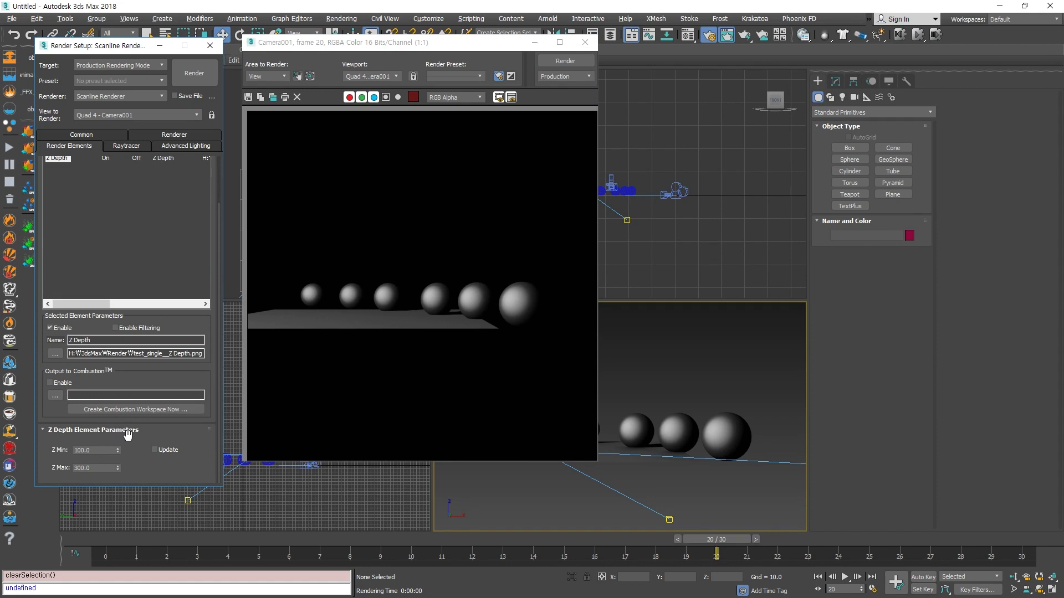
{"action": "left_click", "coordinate": [161, 450]}
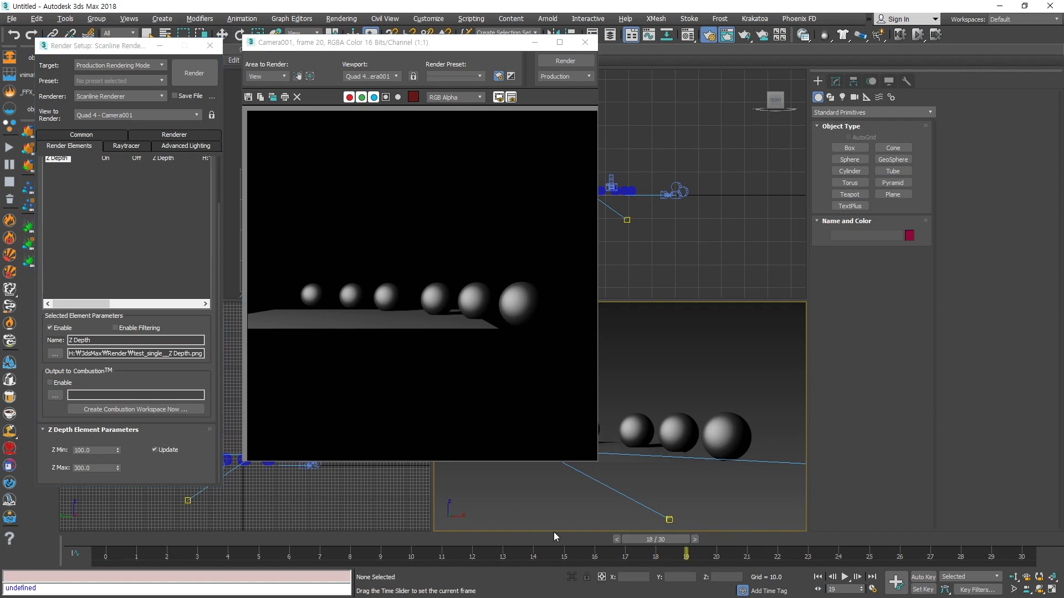
{"action": "key", "text": "Home"}
{"action": "left_click", "coordinate": [183, 76]}
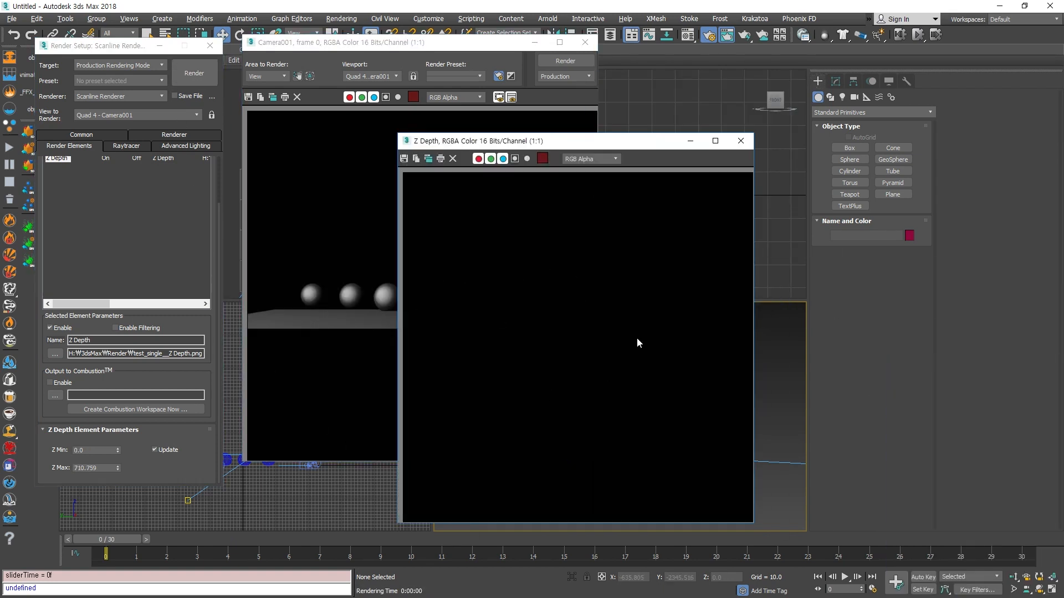
{"action": "left_click", "coordinate": [740, 142]}
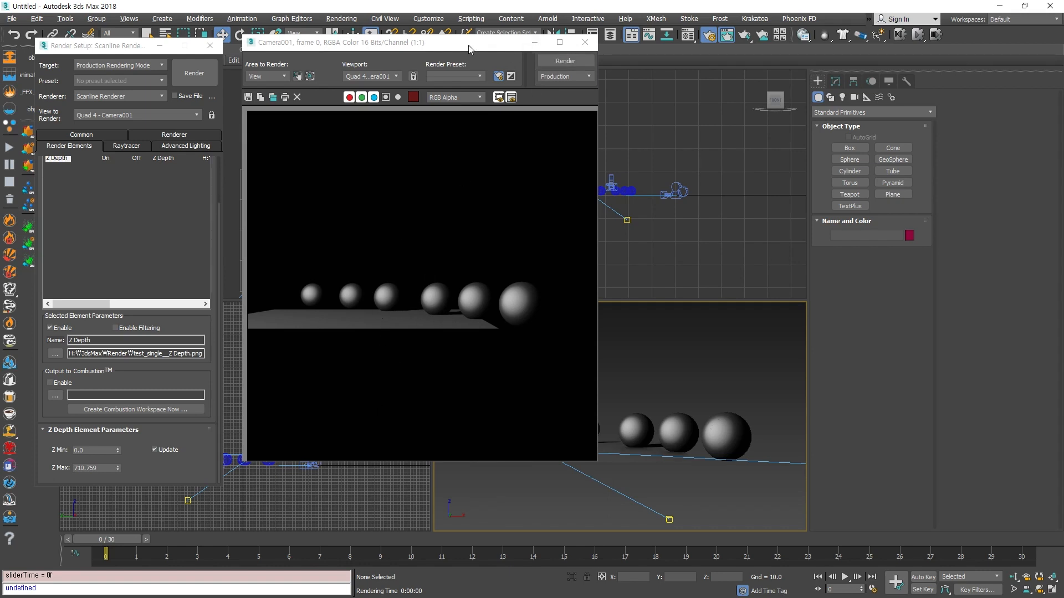
- Select Camera001 in the maximized Top view and open its parameters for inspection
{"action": "left_click_drag", "start_coordinate": [468, 45], "coordinate": [776, 50]}
{"action": "left_click", "coordinate": [492, 223]}
{"action": "left_click", "coordinate": [365, 262]}
{"action": "key", "text": "alt+w"}
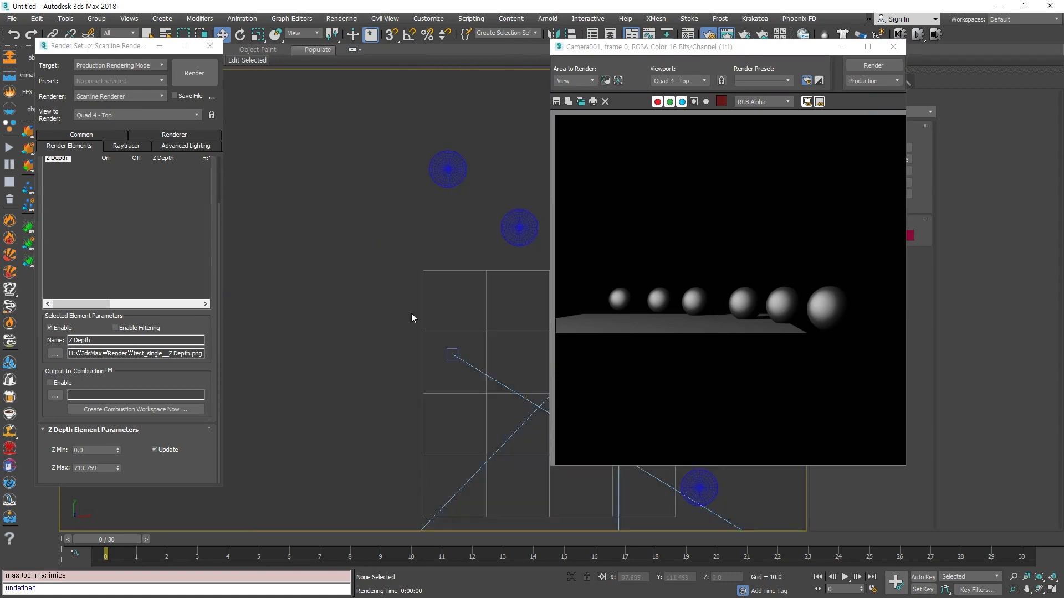
{"action": "scroll", "coordinate": [461, 381], "scroll_direction": "down", "scroll_amount": 6}
{"action": "middle_click_drag", "start_coordinate": [521, 516], "coordinate": [378, 331]}
{"action": "left_click", "coordinate": [424, 435]}
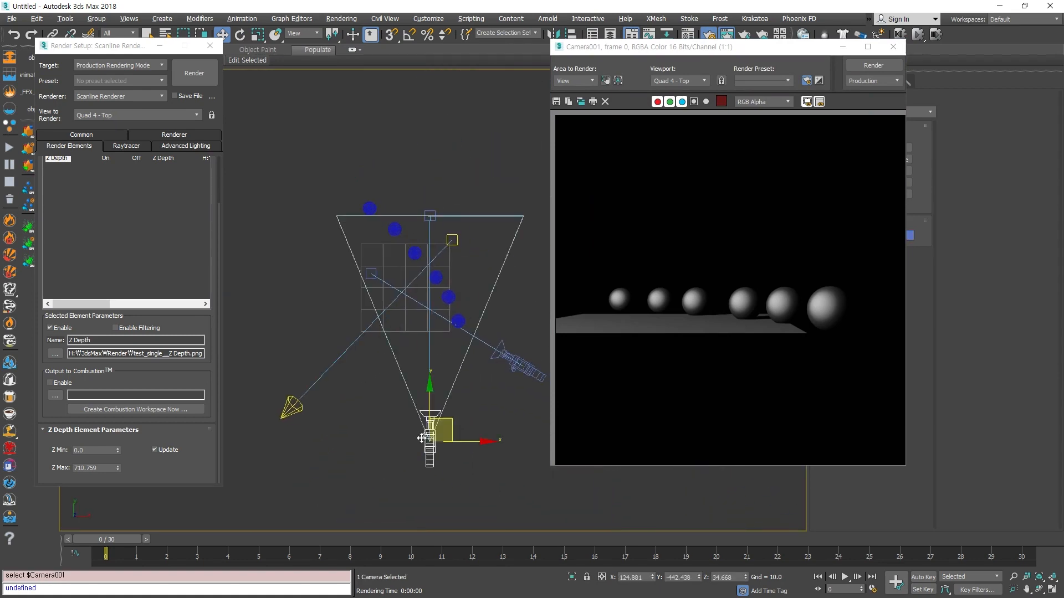
{"action": "left_click_drag", "start_coordinate": [707, 49], "coordinate": [230, 45]}
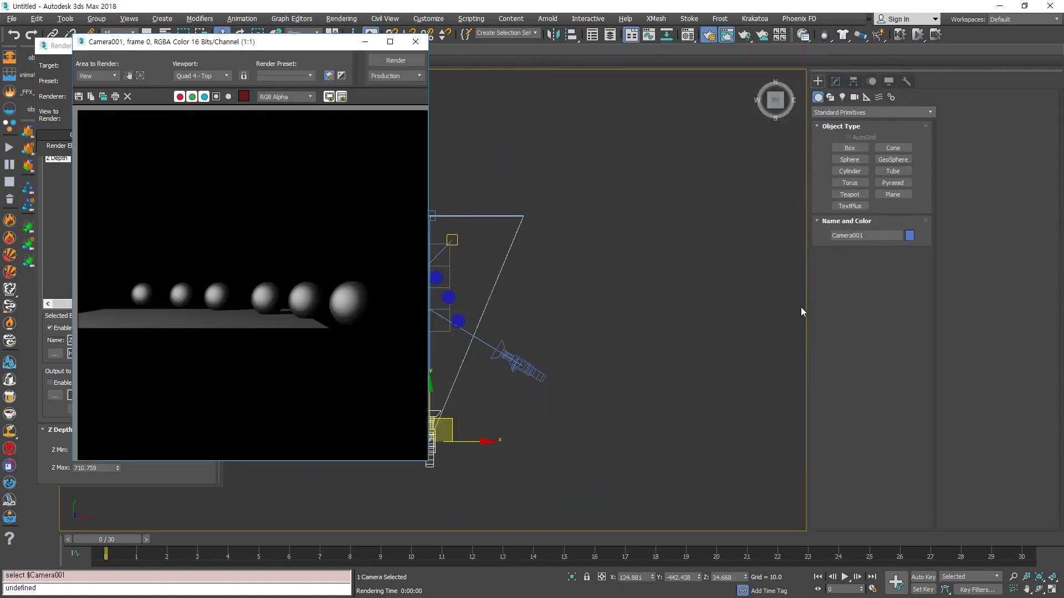
{"action": "left_click", "coordinate": [836, 87]}
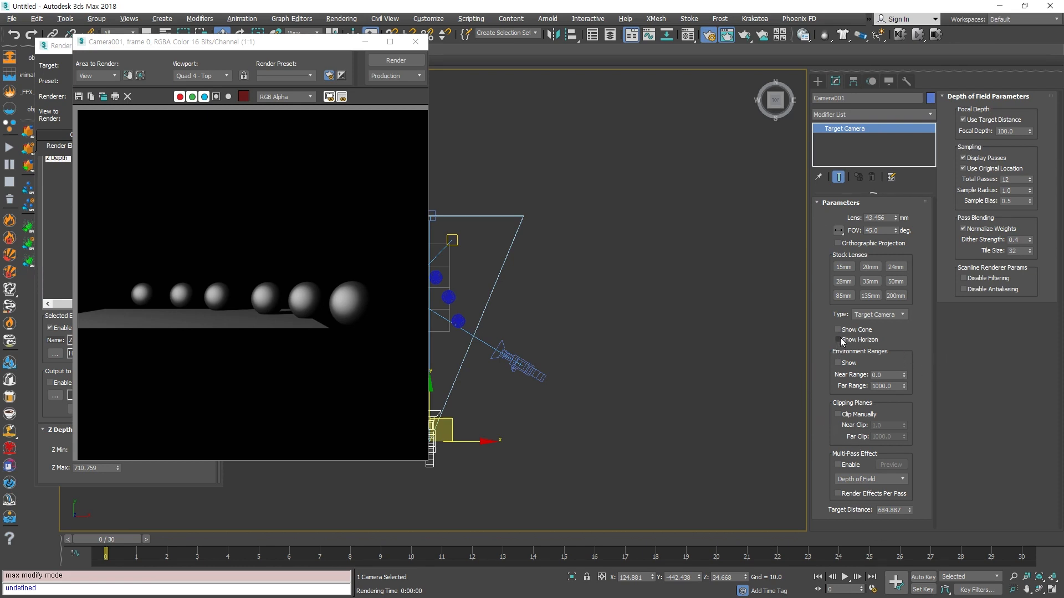
- Set the Z Depth element's Z Max to 100, render the Top view and close the Z Depth image
{"action": "left_click_drag", "start_coordinate": [233, 46], "coordinate": [661, 72]}
{"action": "left_click", "coordinate": [96, 469]}
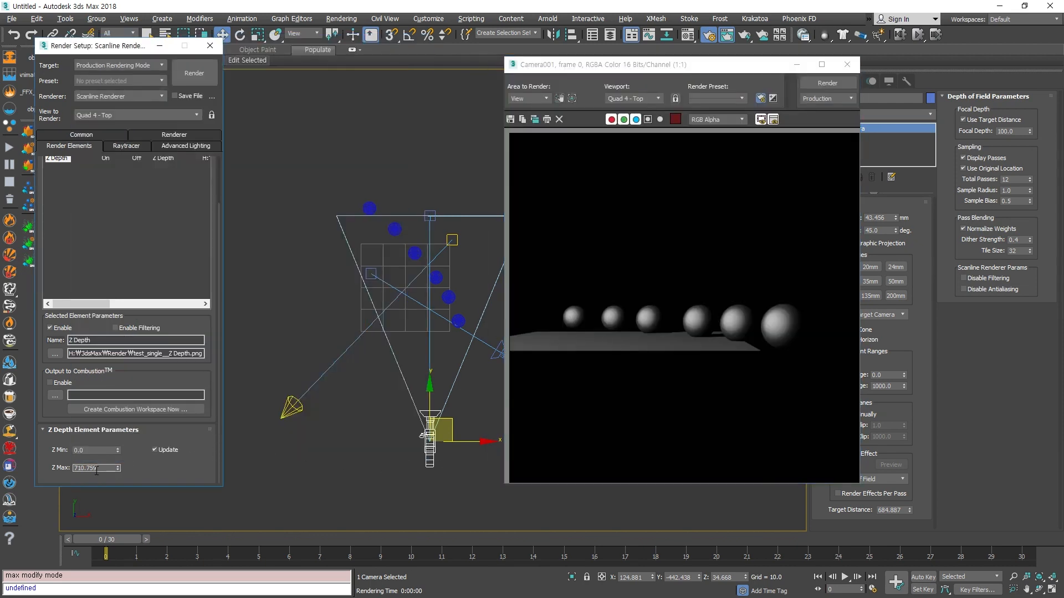
{"action": "type", "text": "100"}
{"action": "key", "text": "Return"}
{"action": "left_click", "coordinate": [193, 73]}
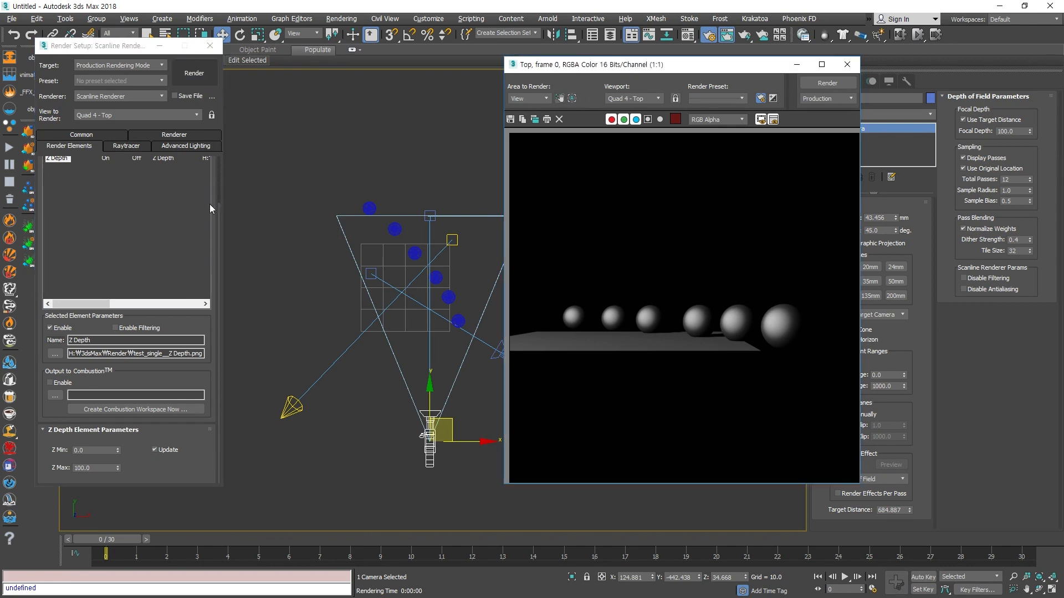
{"action": "left_click_drag", "start_coordinate": [981, 370], "coordinate": [537, 243]}
{"action": "left_click", "coordinate": [791, 243]}
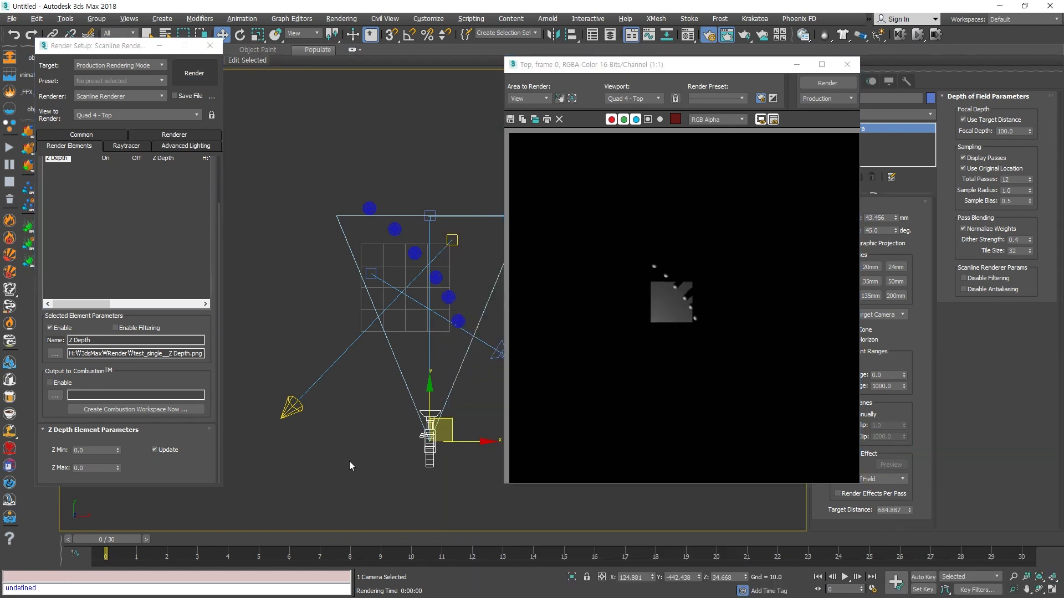
- Activate and maximize the Camera001 view, and render it with the Z Depth element's Z Max set to 22.98
{"action": "left_click", "coordinate": [351, 465]}
{"action": "key", "text": "c"}
{"action": "key", "text": "alt+w"}
{"action": "key", "text": "alt+w"}
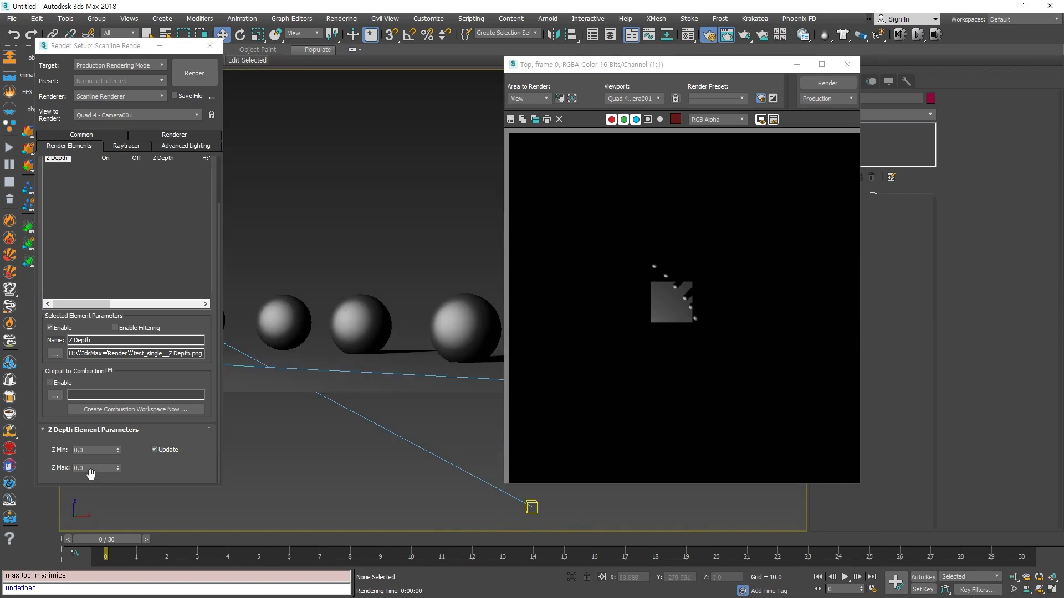
{"action": "left_click_drag", "start_coordinate": [117, 468], "coordinate": [111, 355]}
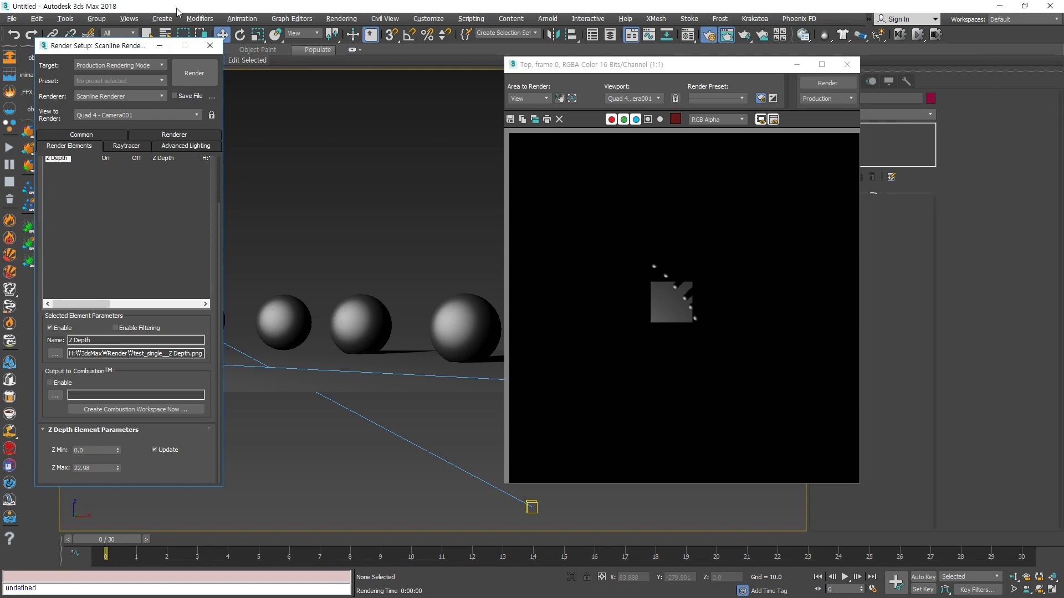
{"action": "left_click", "coordinate": [194, 75]}
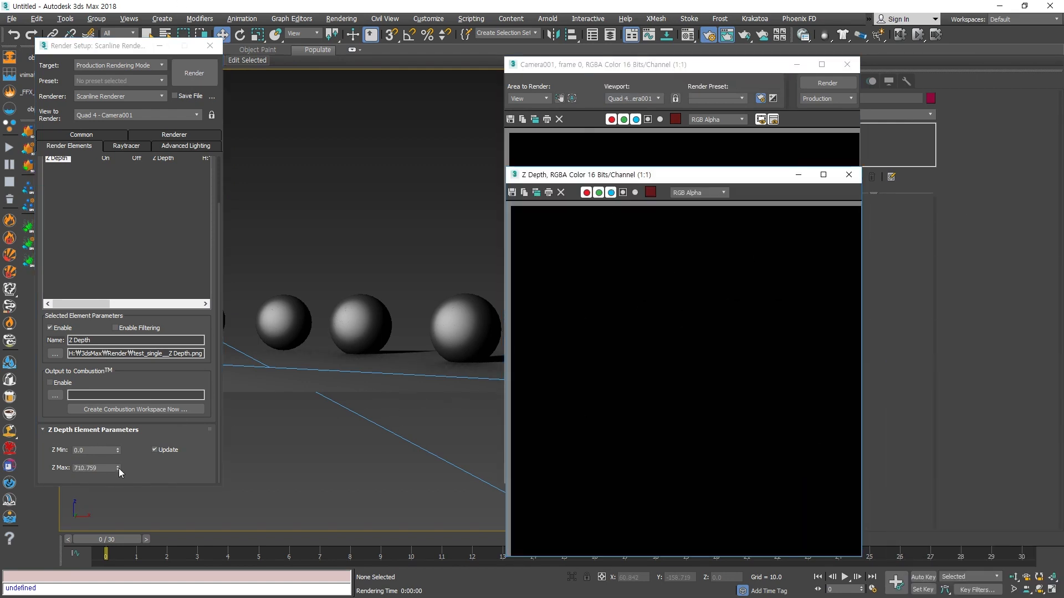
- Render the Camera001 view with Z Max at 35.538, close its Z Depth image and disable Update in the element parameters
{"action": "left_click", "coordinate": [155, 449]}
{"action": "left_click_drag", "start_coordinate": [117, 468], "coordinate": [120, 521]}
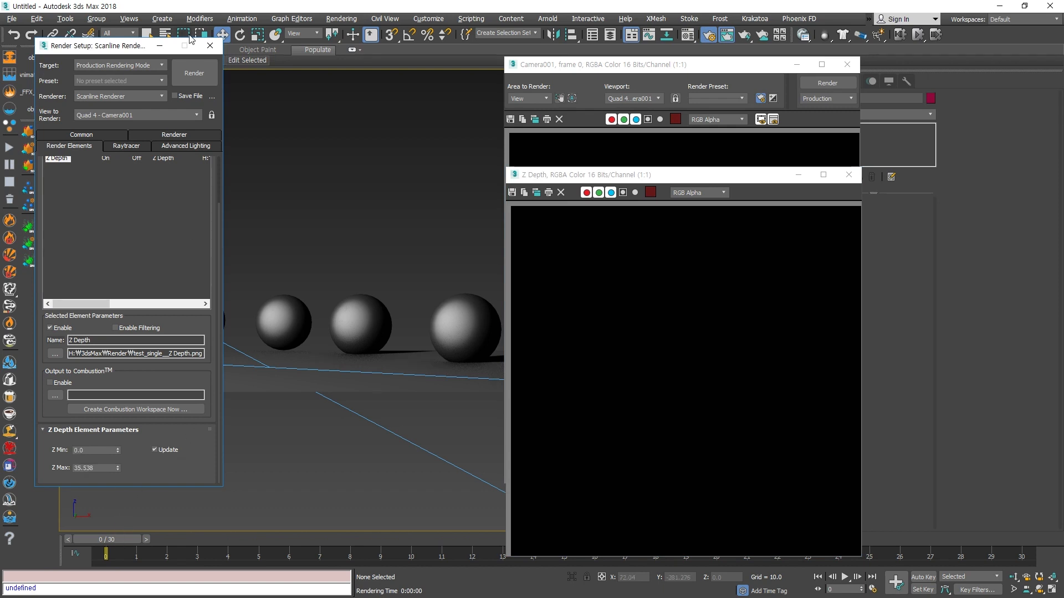
{"action": "left_click", "coordinate": [194, 73]}
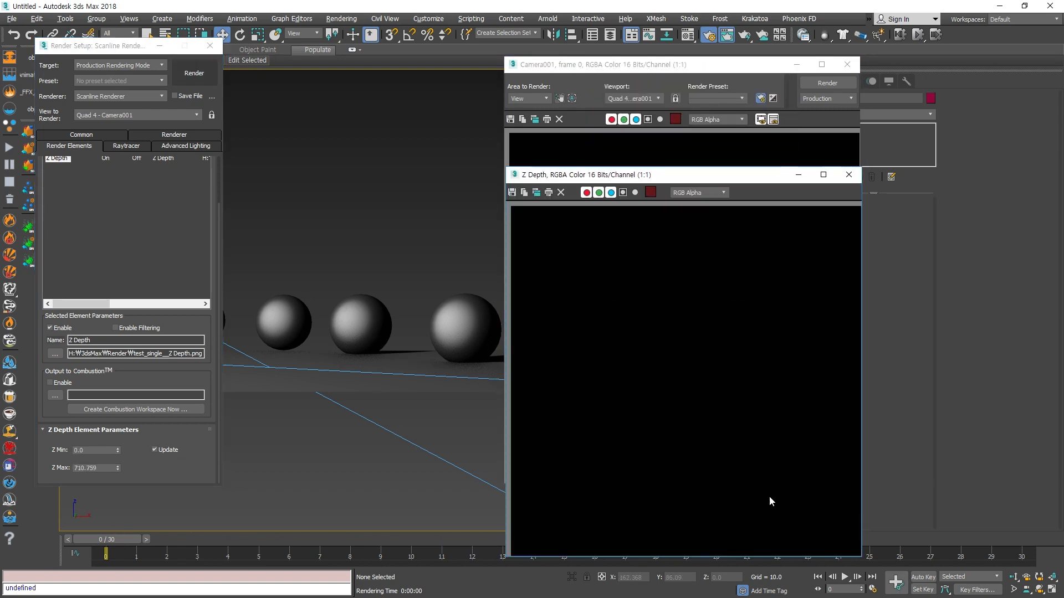
{"action": "left_click", "coordinate": [623, 193]}
{"action": "left_click", "coordinate": [623, 193]}
{"action": "left_click", "coordinate": [848, 175]}
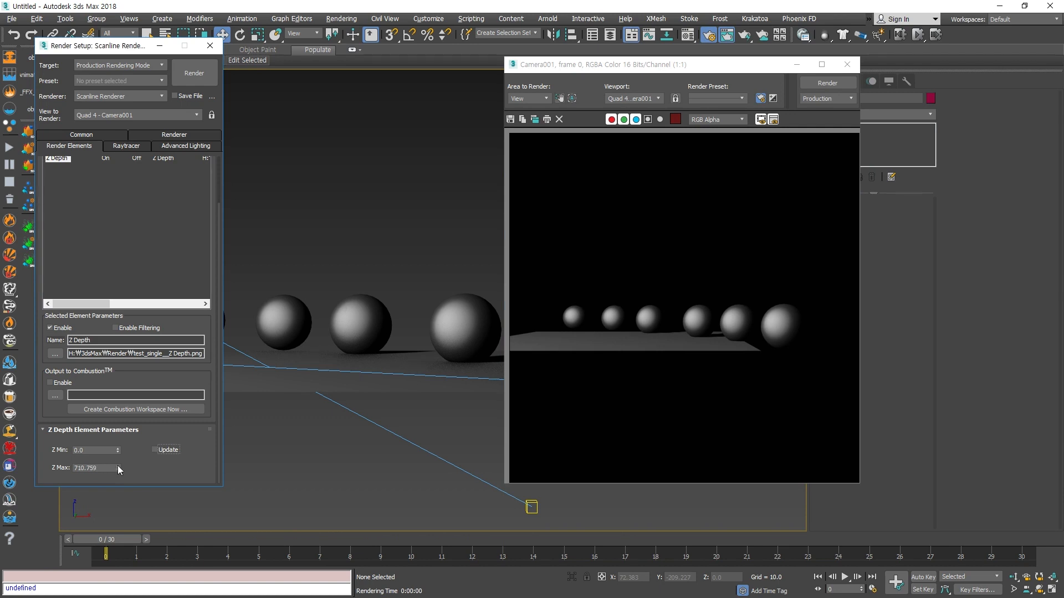
- Reduce Z Max to 0.0, render the Camera001 view and close the resulting Z Depth image
{"action": "left_click_drag", "start_coordinate": [117, 467], "coordinate": [126, 532]}
{"action": "left_click", "coordinate": [202, 76]}
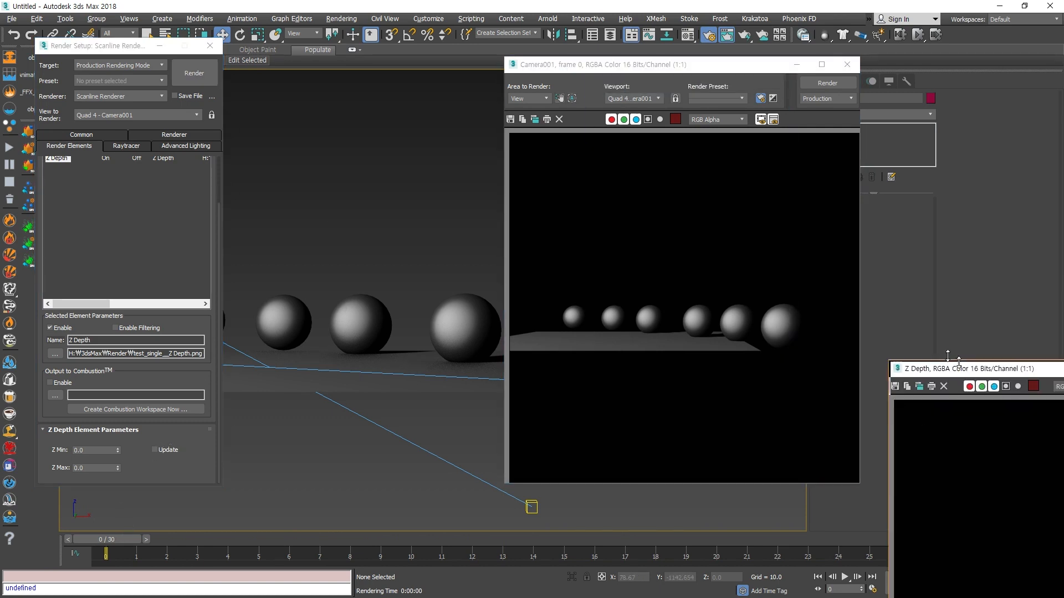
{"action": "left_click_drag", "start_coordinate": [958, 363], "coordinate": [320, 45]}
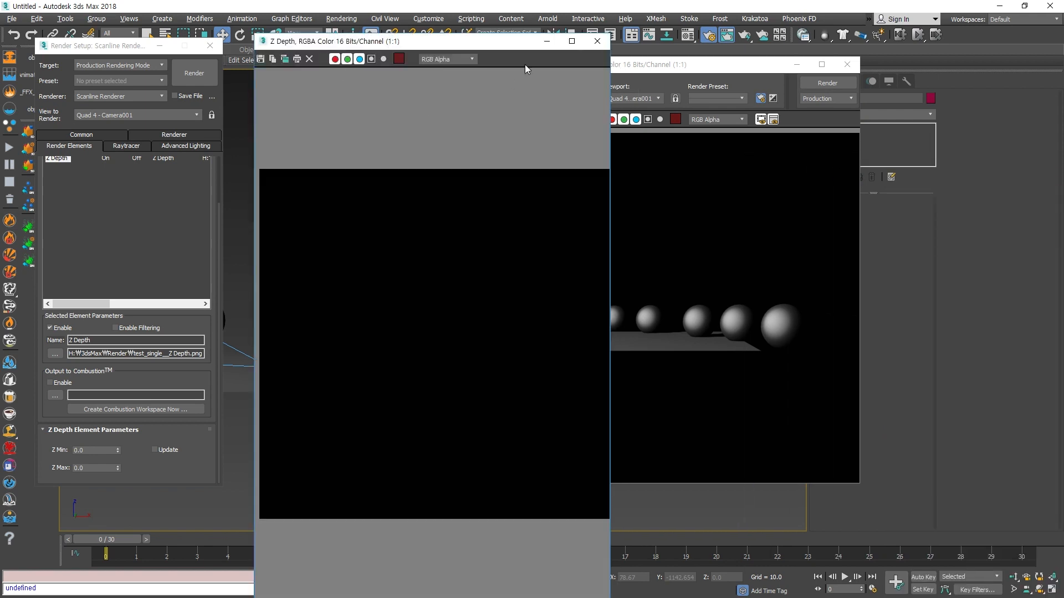
{"action": "left_click", "coordinate": [597, 41]}
{"action": "left_click_drag", "start_coordinate": [693, 66], "coordinate": [597, 73]}
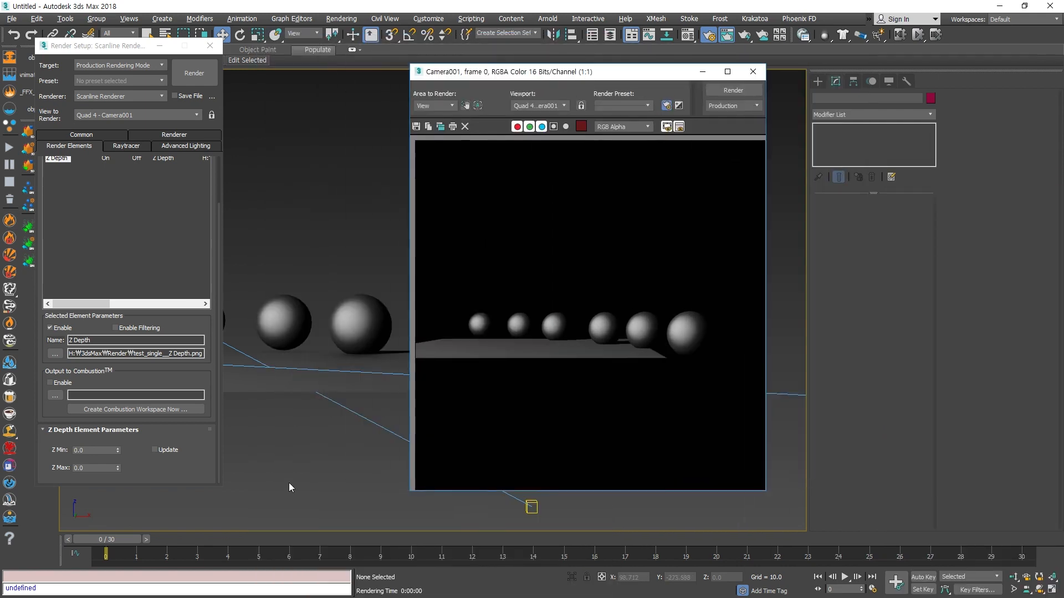
- Raise Z Max to 4.84, render the Camera001 view and close the new Z Depth image
{"action": "left_click_drag", "start_coordinate": [118, 468], "coordinate": [140, 371]}
{"action": "left_click_drag", "start_coordinate": [152, 311], "coordinate": [155, 266]}
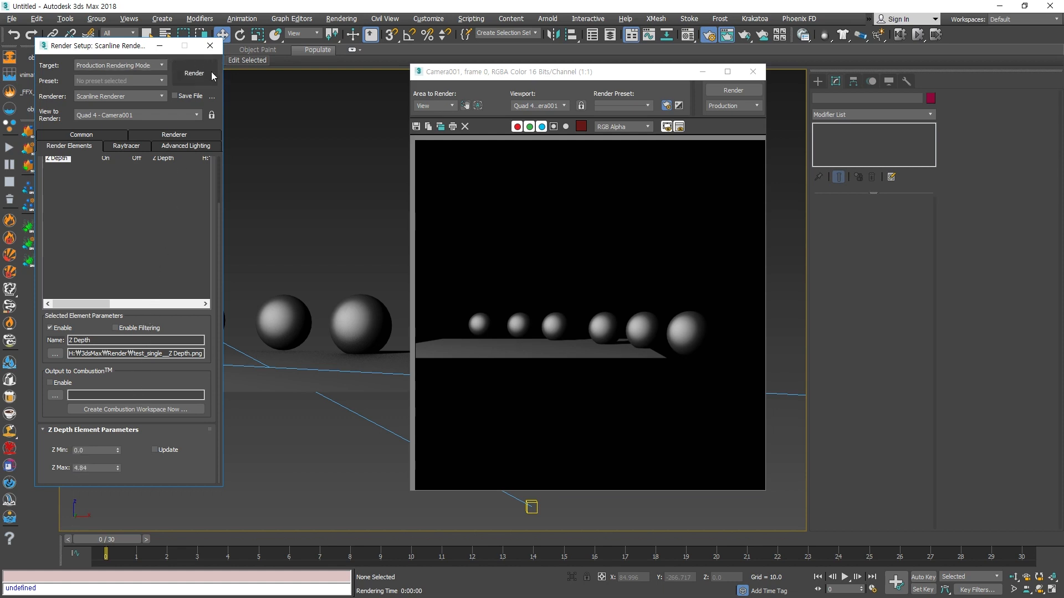
{"action": "left_click", "coordinate": [194, 73]}
{"action": "left_click_drag", "start_coordinate": [981, 373], "coordinate": [497, 146]}
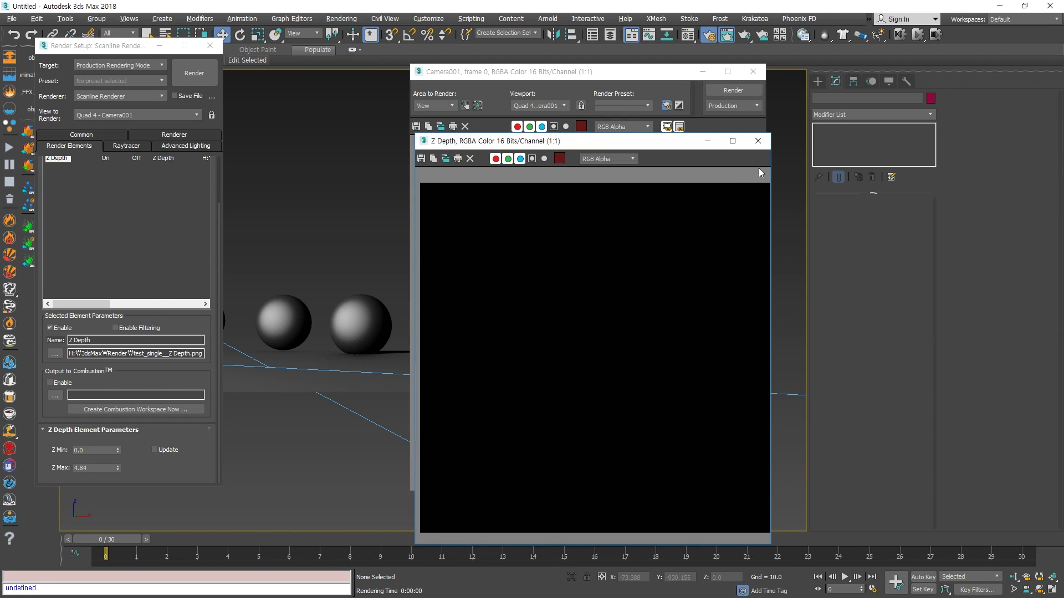
{"action": "left_click", "coordinate": [758, 140]}
{"action": "left_click_drag", "start_coordinate": [554, 72], "coordinate": [678, 61]}
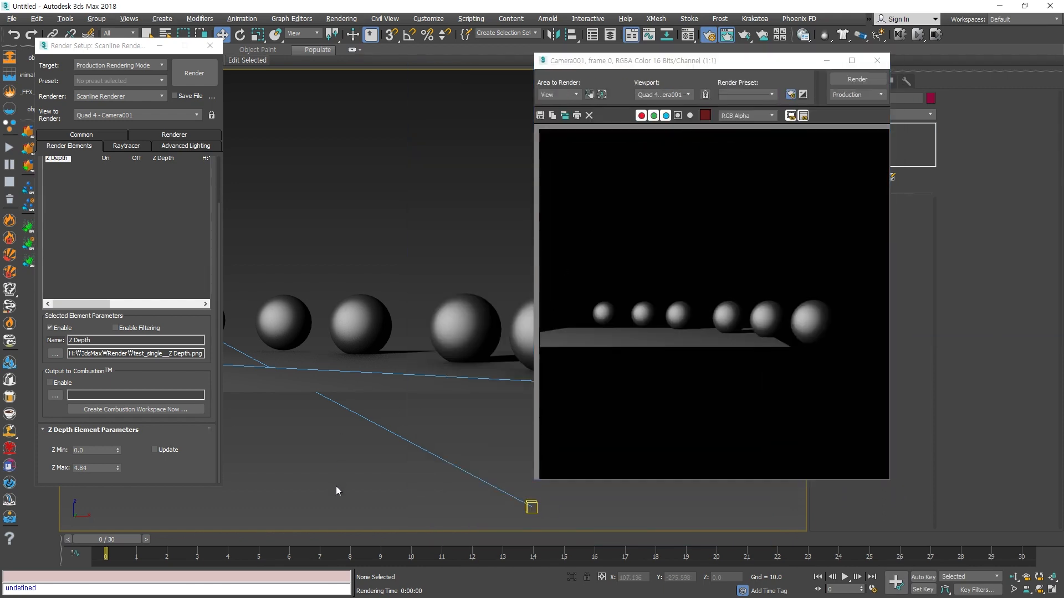
- Inspect the object properties of Sphere005 and dismiss the dialog without changes
{"action": "right_click", "coordinate": [461, 303]}
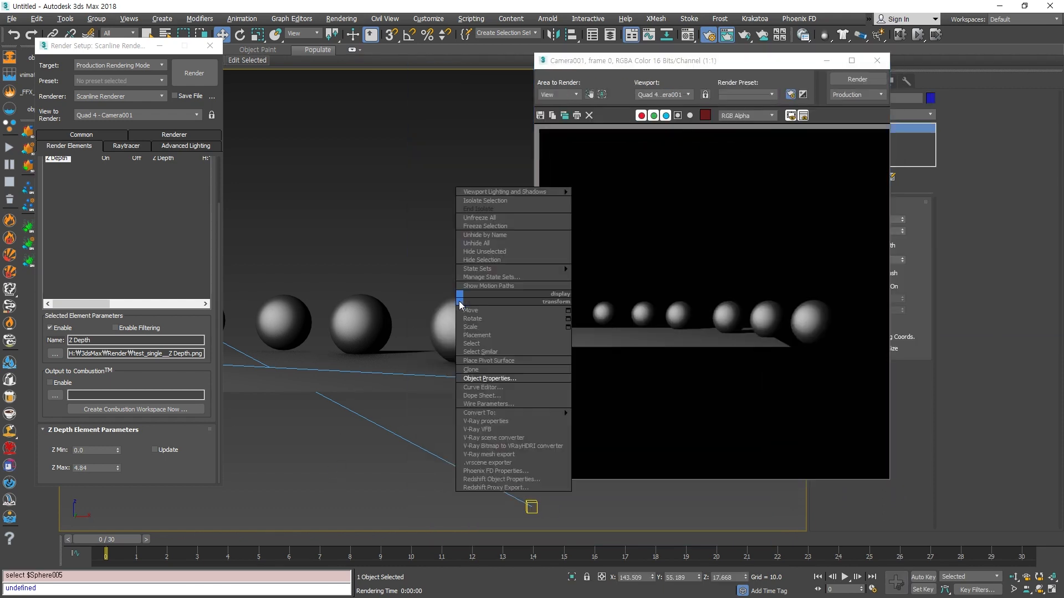
{"action": "left_click", "coordinate": [516, 379]}
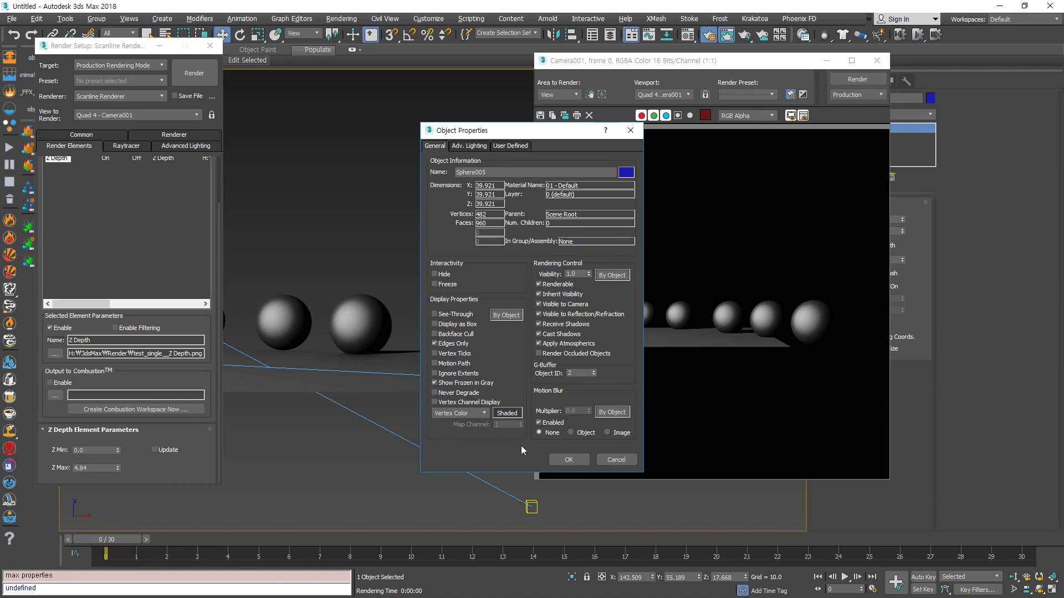
{"action": "left_click", "coordinate": [616, 460]}
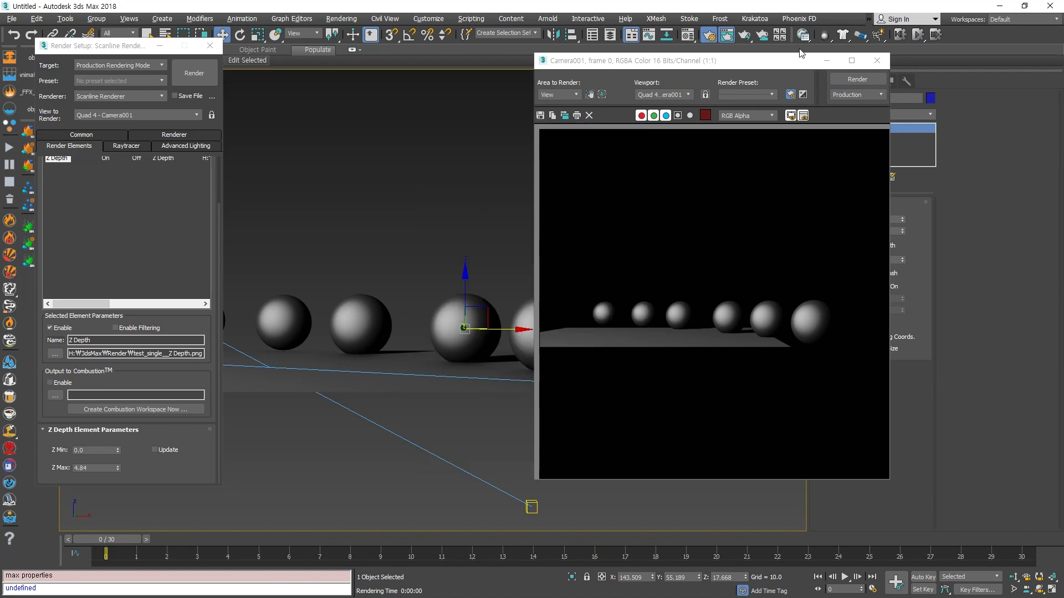
- Restore the four-viewport layout and select Camera001 in the Front view
{"action": "left_click_drag", "start_coordinate": [778, 65], "coordinate": [352, 59]}
{"action": "left_click", "coordinate": [699, 249]}
{"action": "key", "text": "alt+w"}
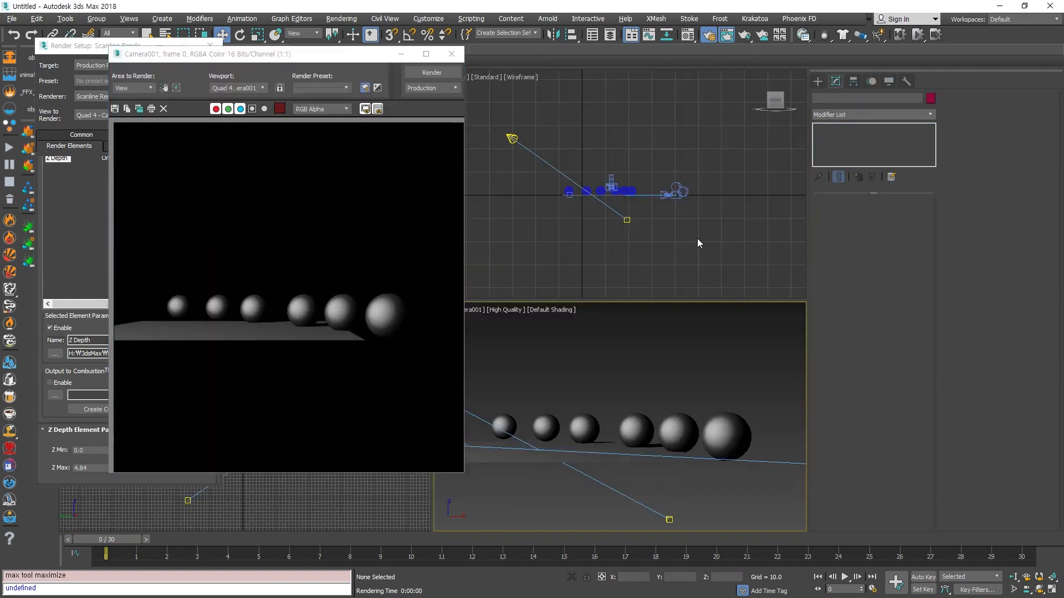
{"action": "left_click", "coordinate": [687, 256]}
{"action": "left_click", "coordinate": [617, 182]}
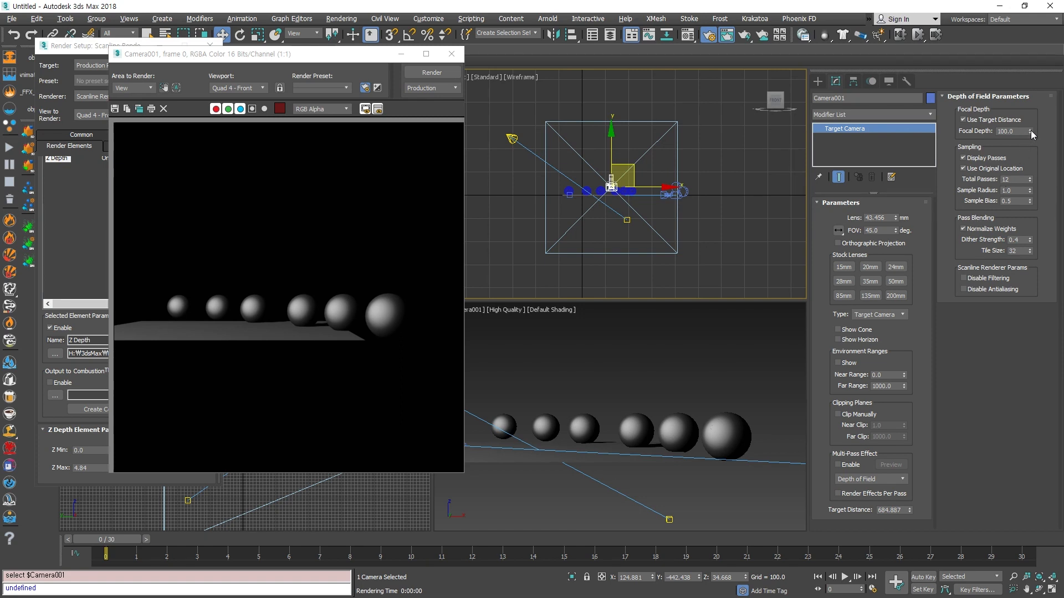
- Turn off Use Target Distance in Camera001's depth of field parameters, render its view and close the Z Depth image
{"action": "left_click", "coordinate": [1003, 120]}
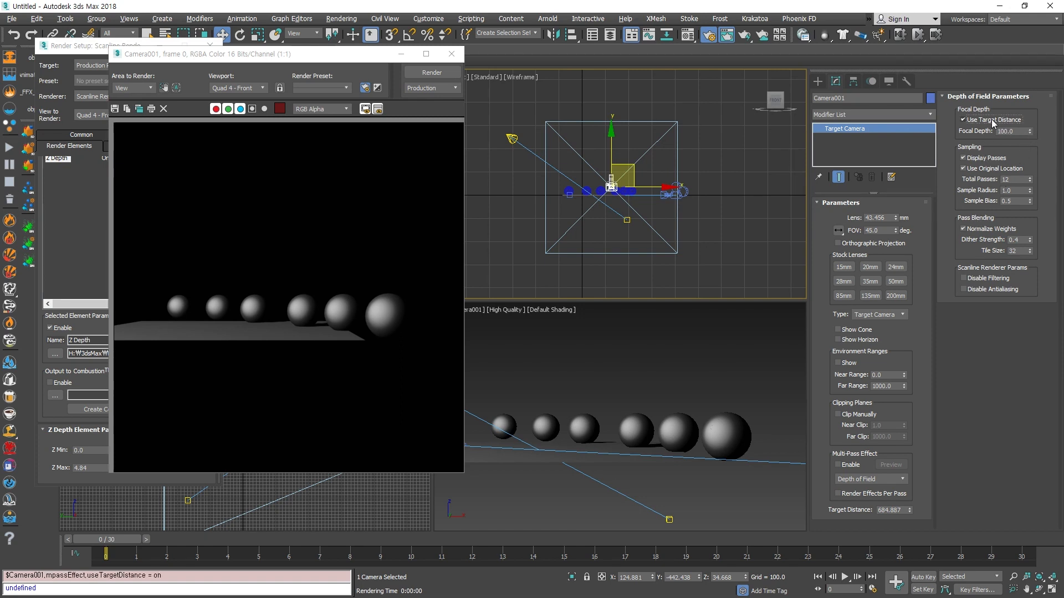
{"action": "left_click_drag", "start_coordinate": [288, 54], "coordinate": [442, 53]}
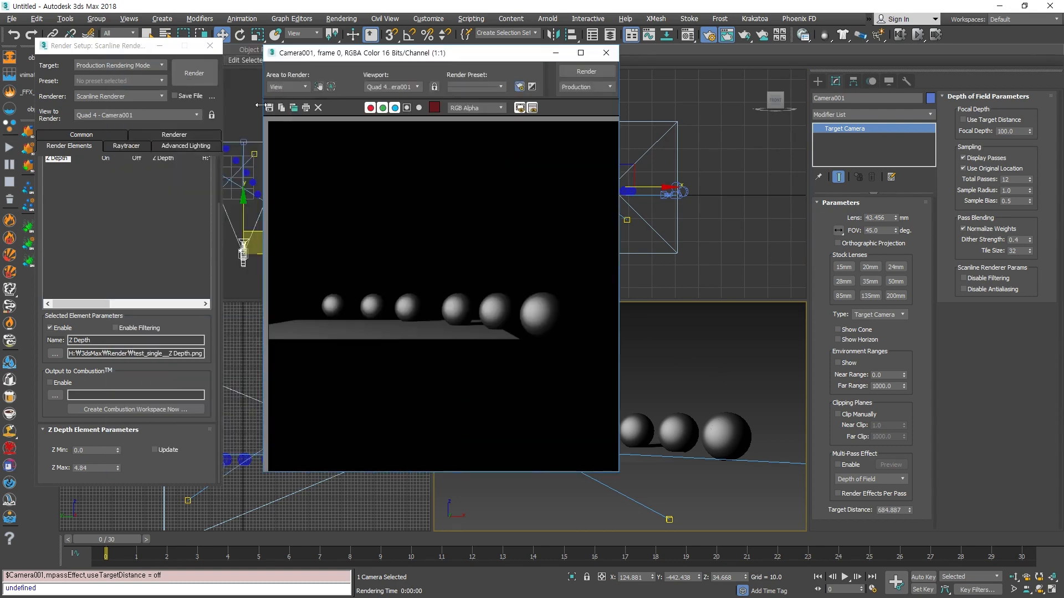
{"action": "left_click", "coordinate": [197, 79]}
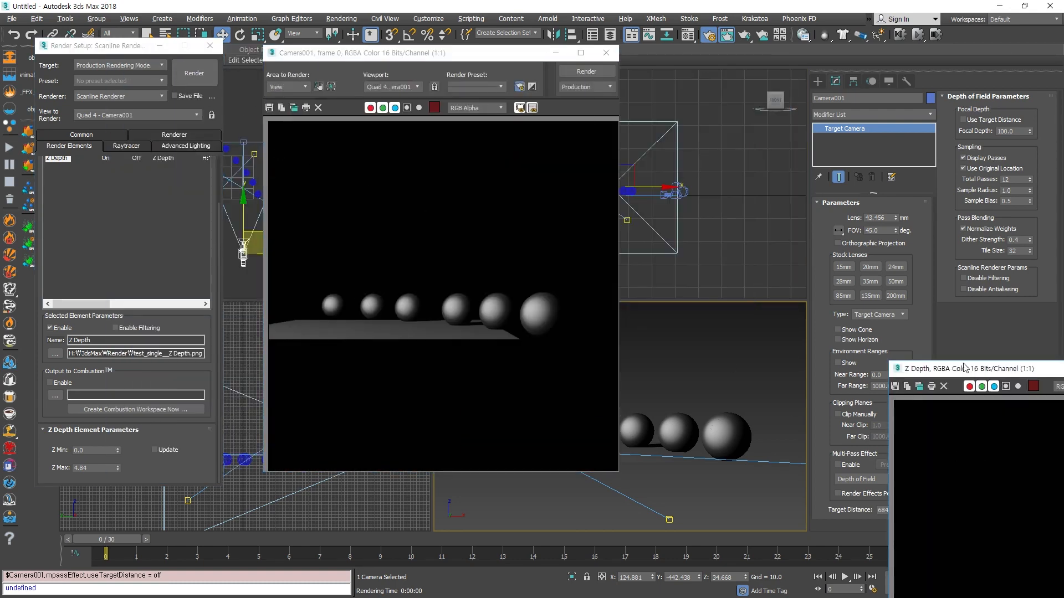
{"action": "left_click", "coordinate": [763, 85]}
- Reset Camera001's Focal Depth to 0.0, render its view and close the Z Depth image
{"action": "right_click", "coordinate": [1029, 131]}
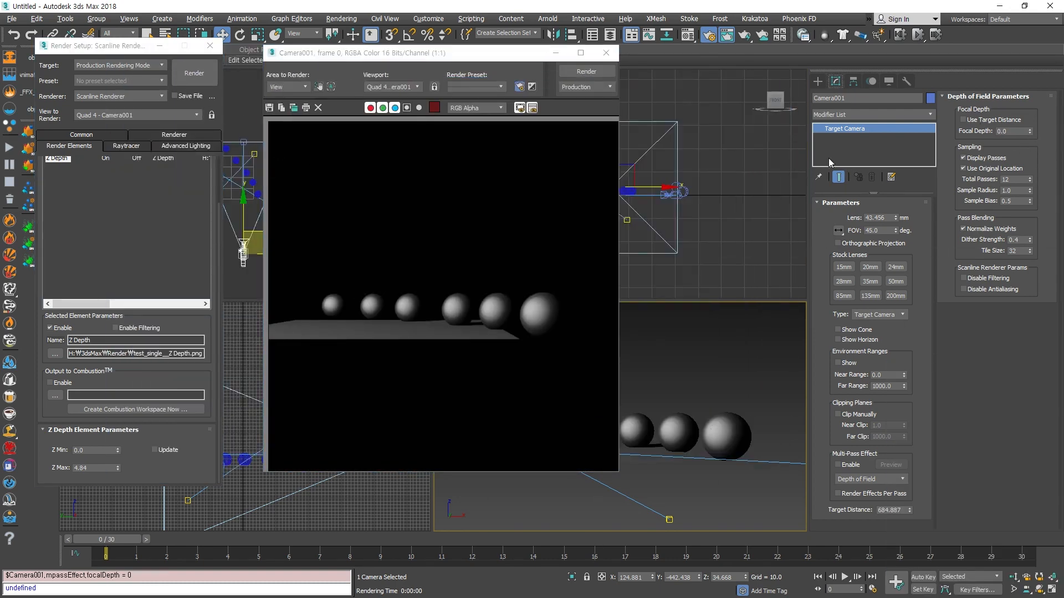
{"action": "left_click", "coordinate": [179, 83]}
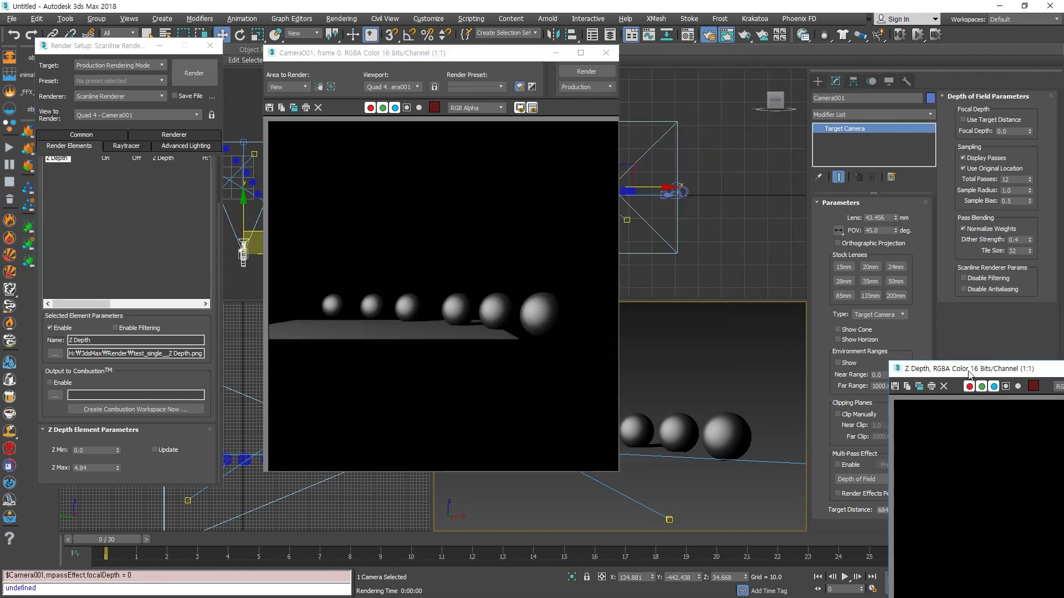
{"action": "left_click", "coordinate": [898, 121]}
- Set Camera001's Focal Depth back to 100 and turn Use Target Distance on again
{"action": "double_click", "coordinate": [1011, 131]}
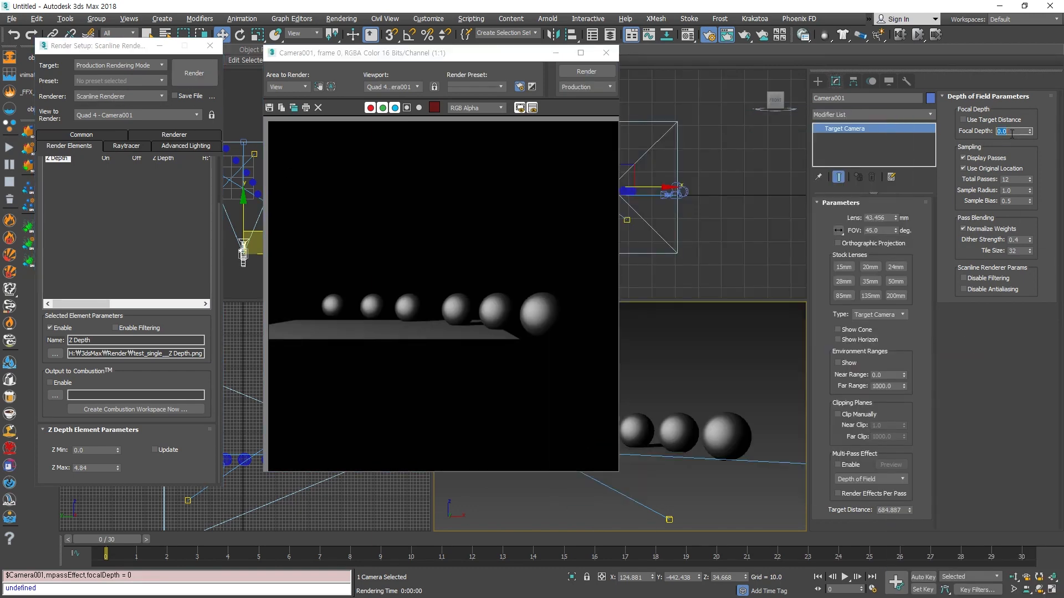
{"action": "type", "text": "100"}
{"action": "key", "text": "Return"}
{"action": "left_click", "coordinate": [964, 120]}
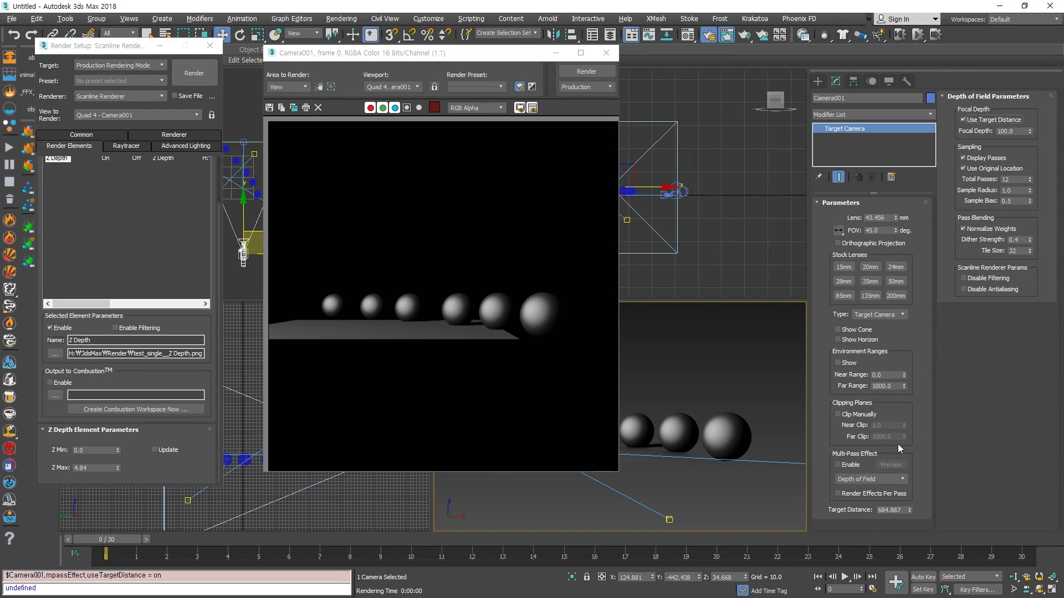
- Enable Camera001's Depth of Field multi-pass effect, render the Camera001 view and close the Z Depth image
{"action": "left_click", "coordinate": [848, 465]}
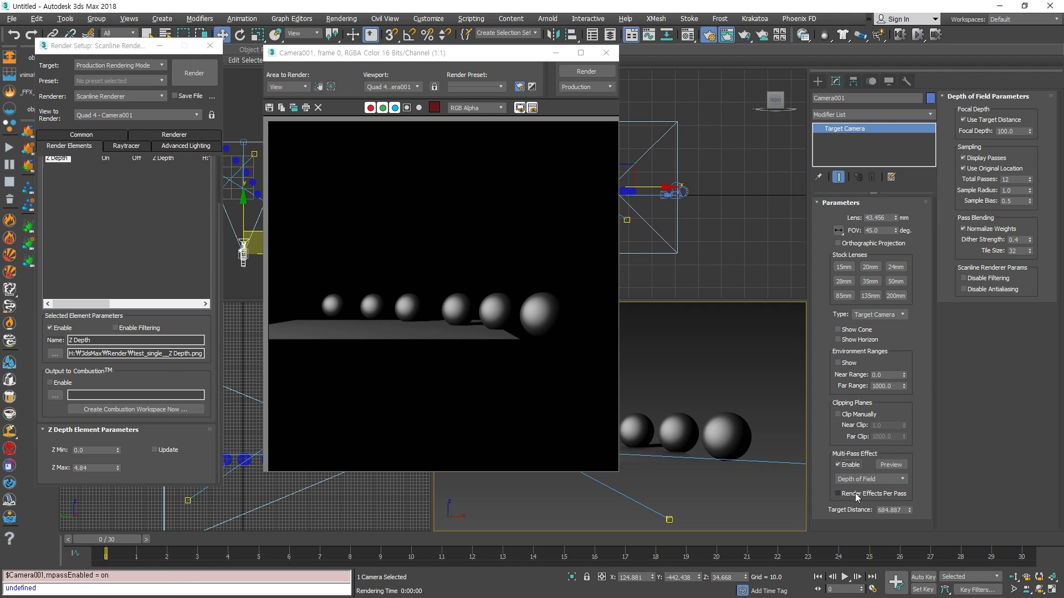
{"action": "left_click", "coordinate": [758, 504]}
{"action": "key", "text": "shift+q"}
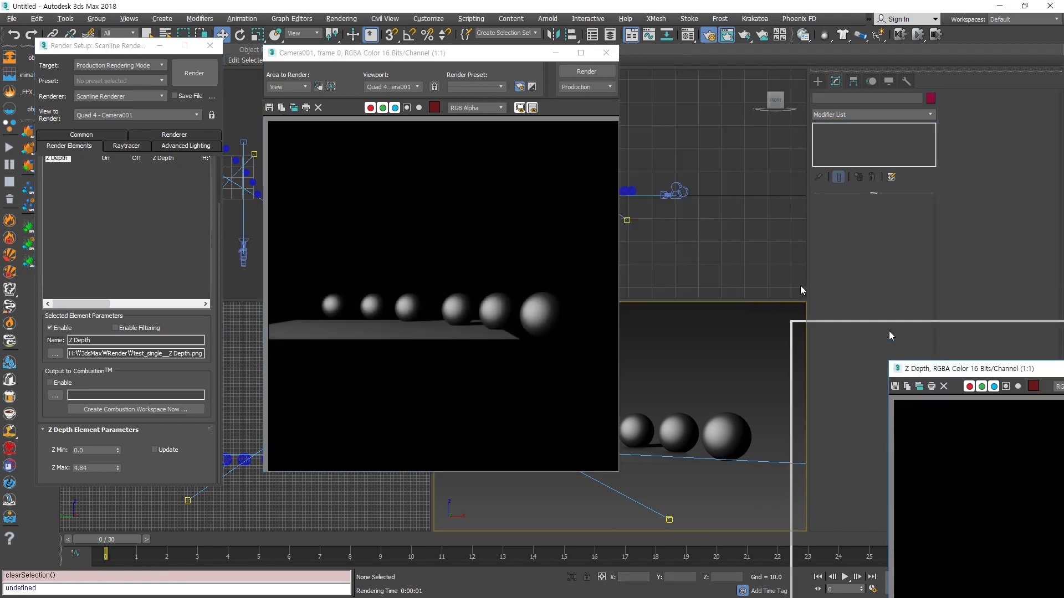
{"action": "left_click", "coordinate": [801, 153]}
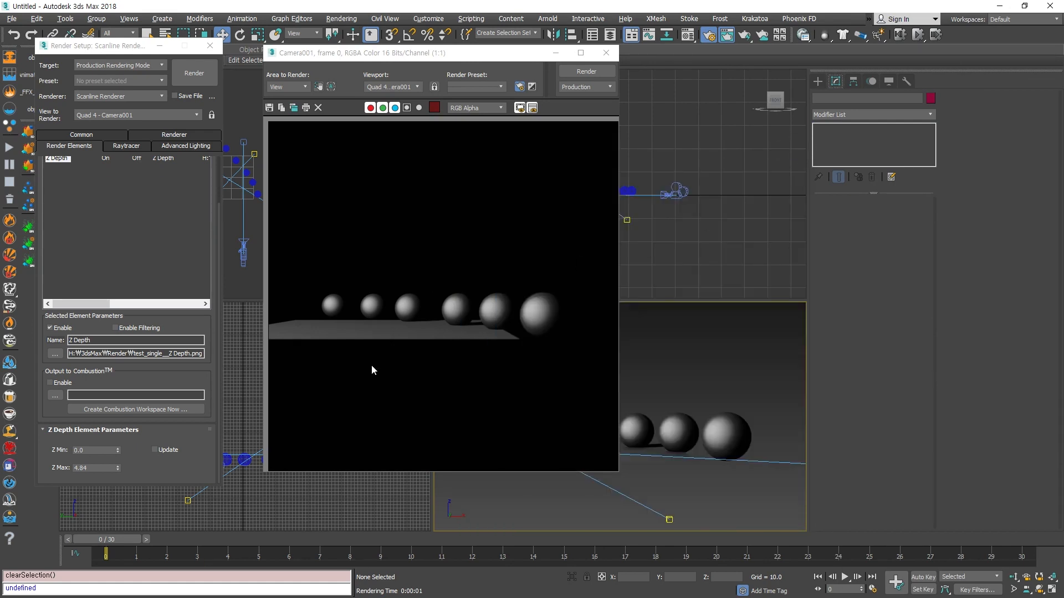
{"action": "left_click", "coordinate": [170, 455]}
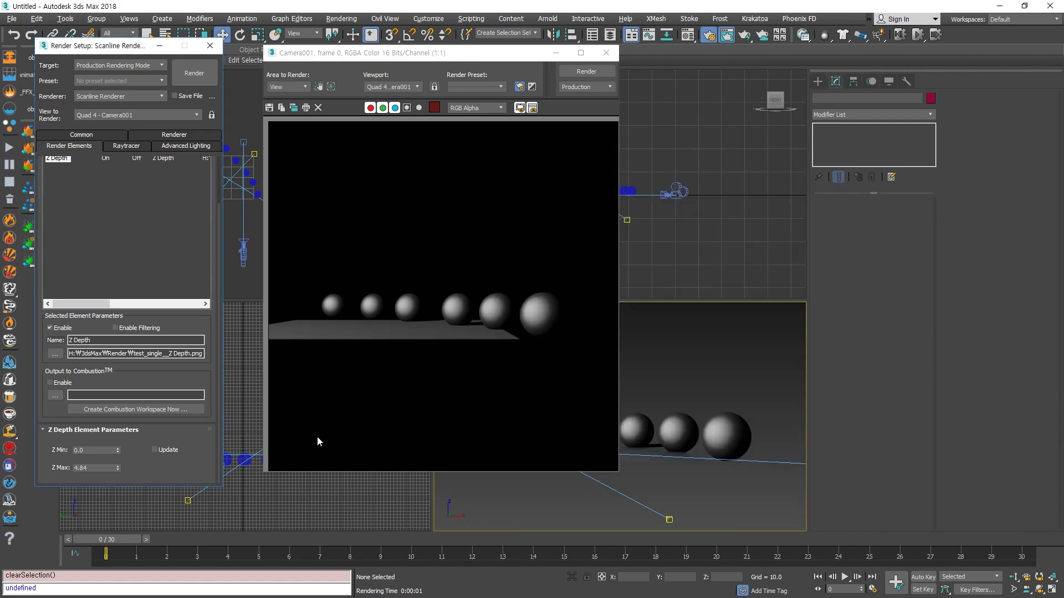
- Turn on Update in the Z Depth element parameters, render the Camera001 view and close the Z Depth image
{"action": "left_click", "coordinate": [155, 449]}
{"action": "left_click", "coordinate": [203, 77]}
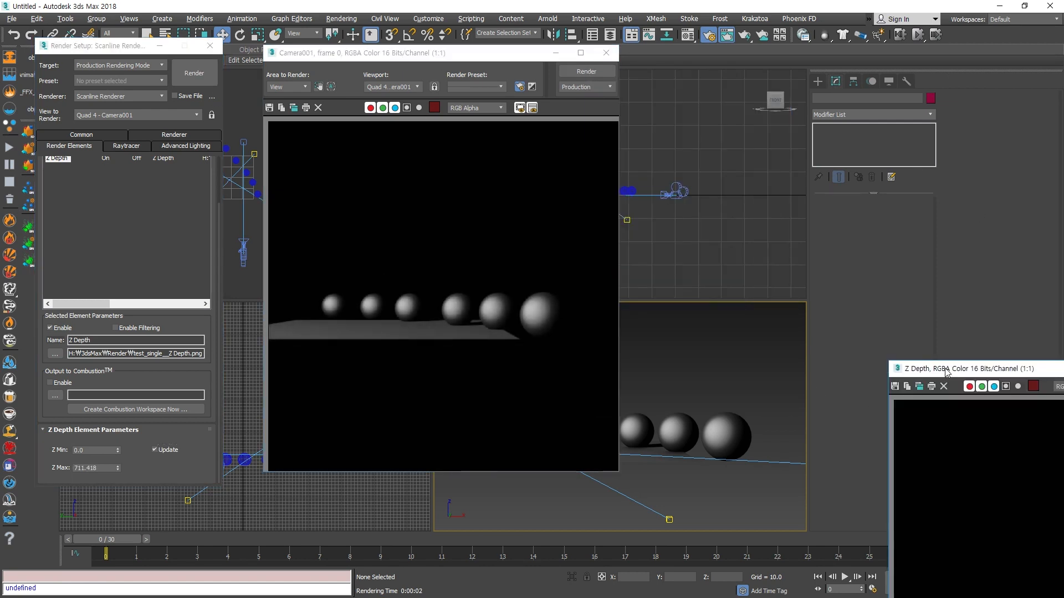
{"action": "left_click_drag", "start_coordinate": [946, 372], "coordinate": [596, 156]}
{"action": "left_click", "coordinate": [876, 157]}
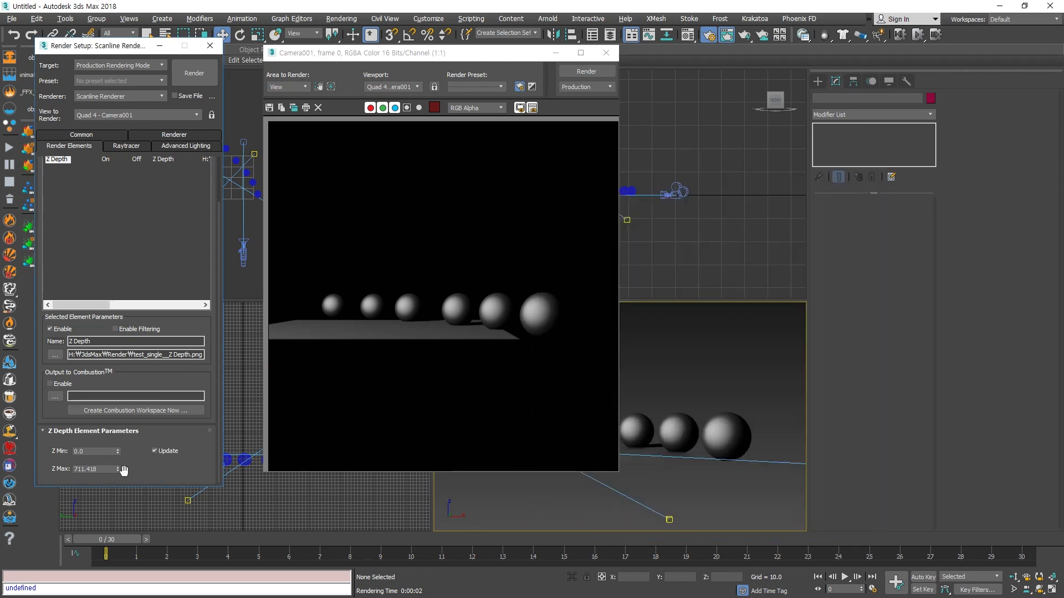
{"action": "left_click_drag", "start_coordinate": [467, 52], "coordinate": [815, 121]}
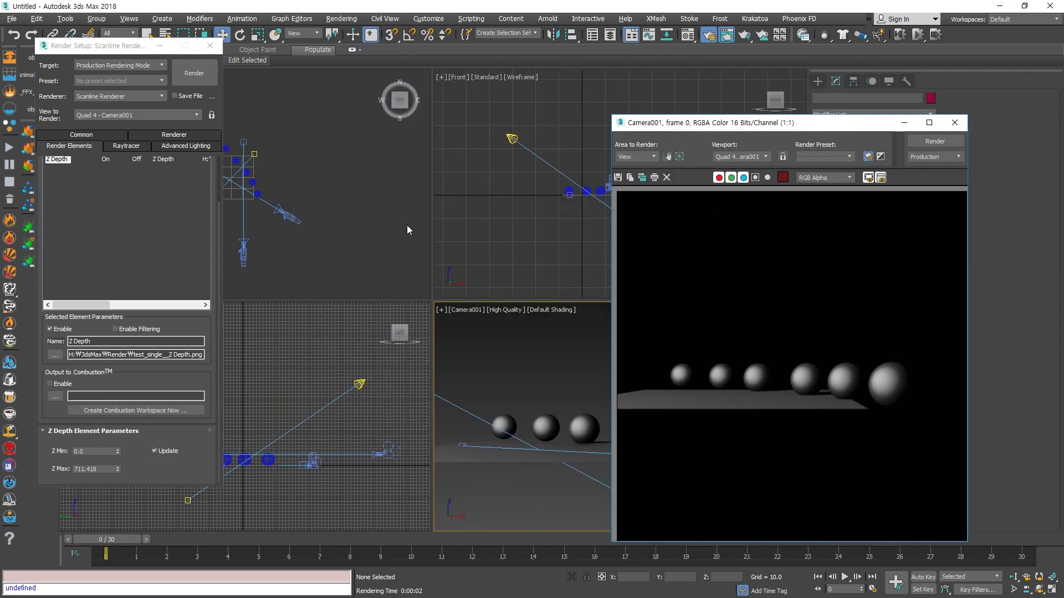
{"action": "middle_click_drag", "start_coordinate": [298, 274], "coordinate": [321, 275]}
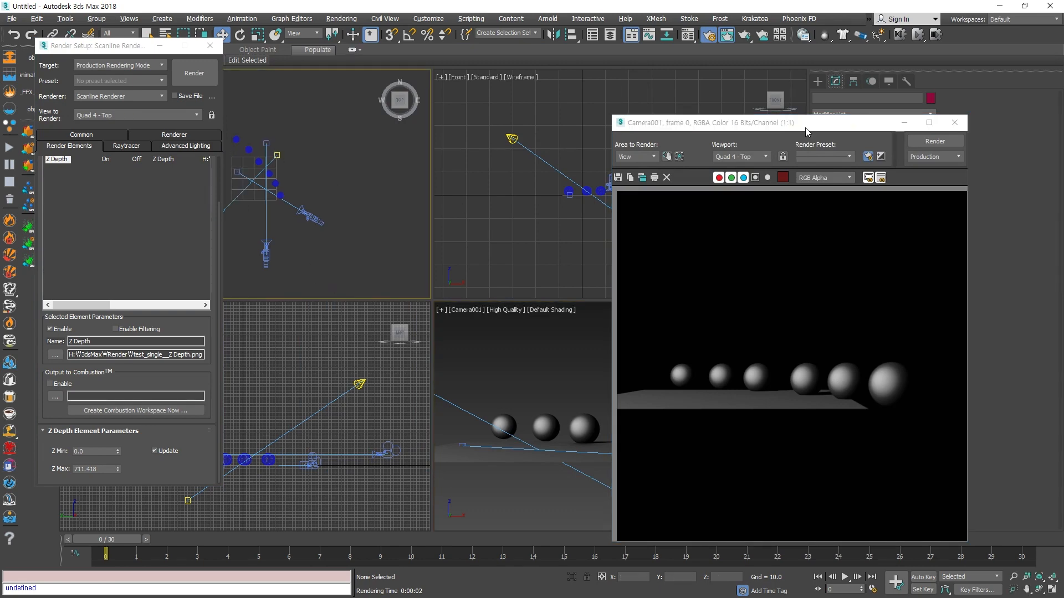
{"action": "left_click_drag", "start_coordinate": [805, 126], "coordinate": [460, 86]}
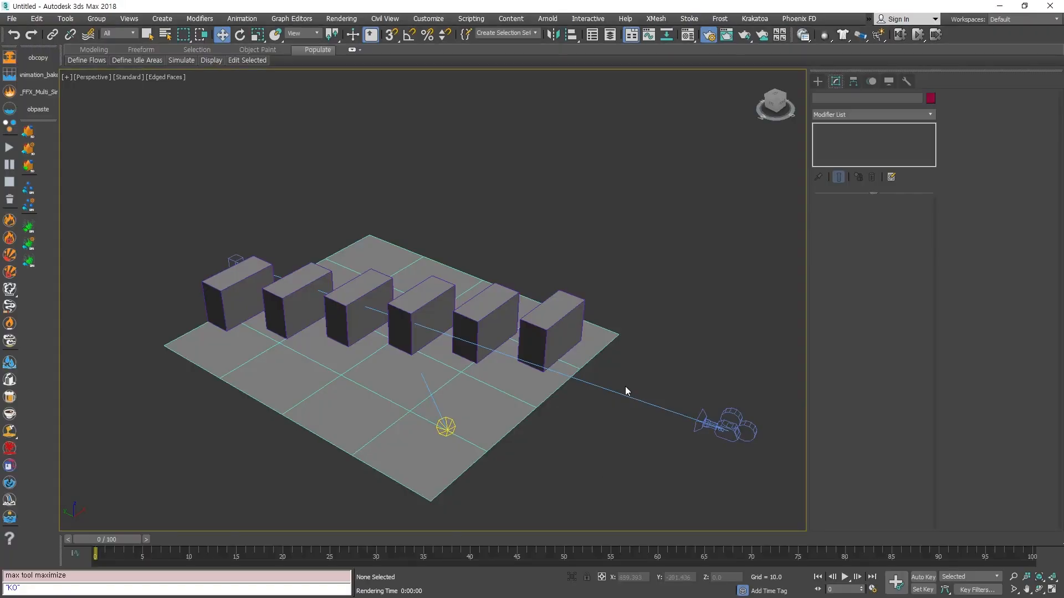
- In the separate scene with six boxes, show all four viewports, render the Camera001 view and select Camera001 to inspect its parameters
{"action": "key", "text": "alt+w"}
{"action": "left_click", "coordinate": [600, 350]}
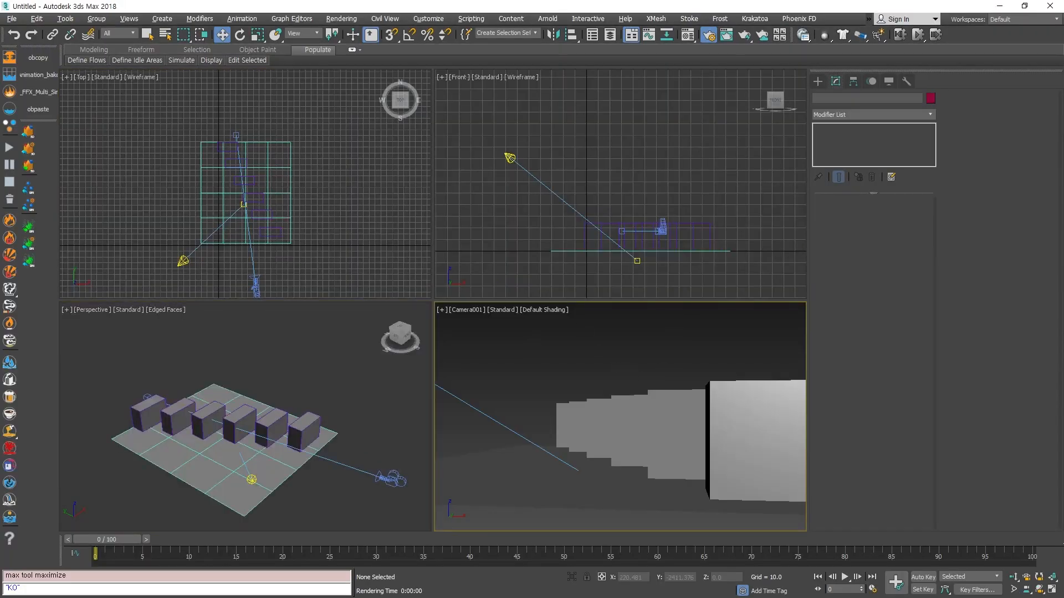
{"action": "key", "text": "shift+q"}
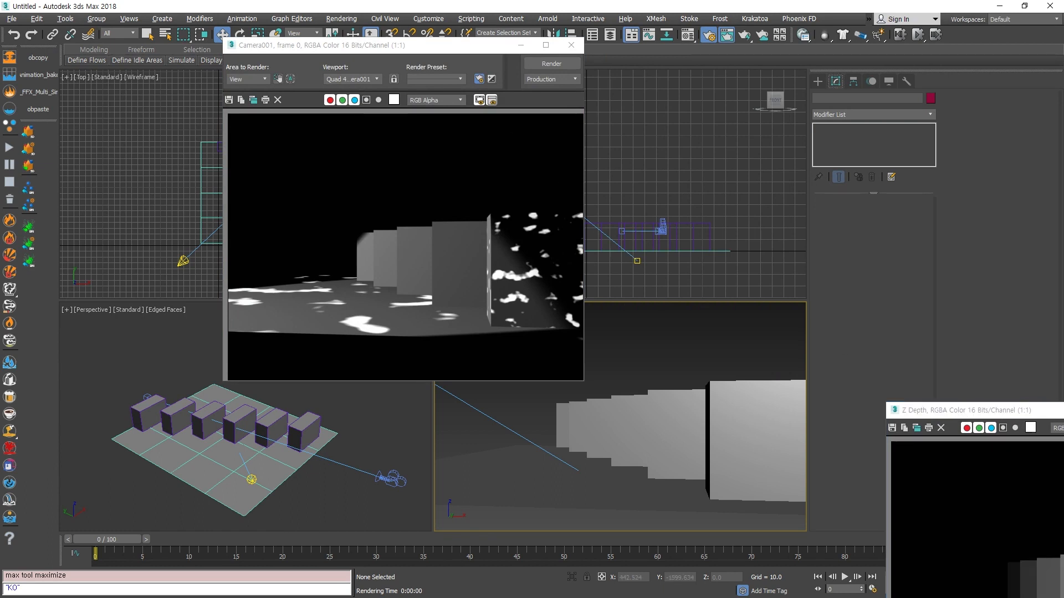
{"action": "left_click_drag", "start_coordinate": [969, 410], "coordinate": [227, 65]}
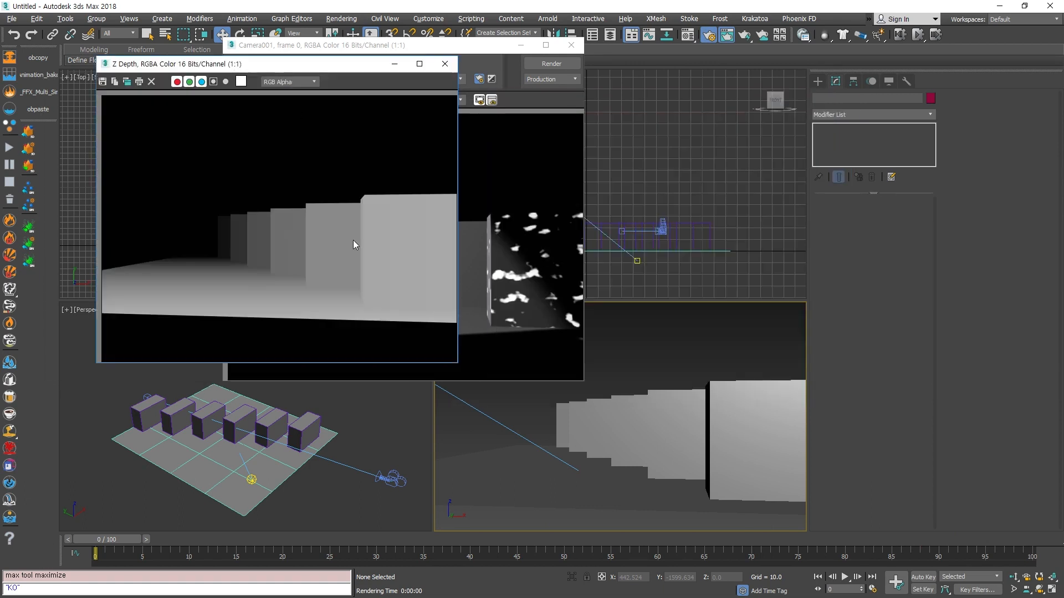
{"action": "left_click", "coordinate": [396, 485]}
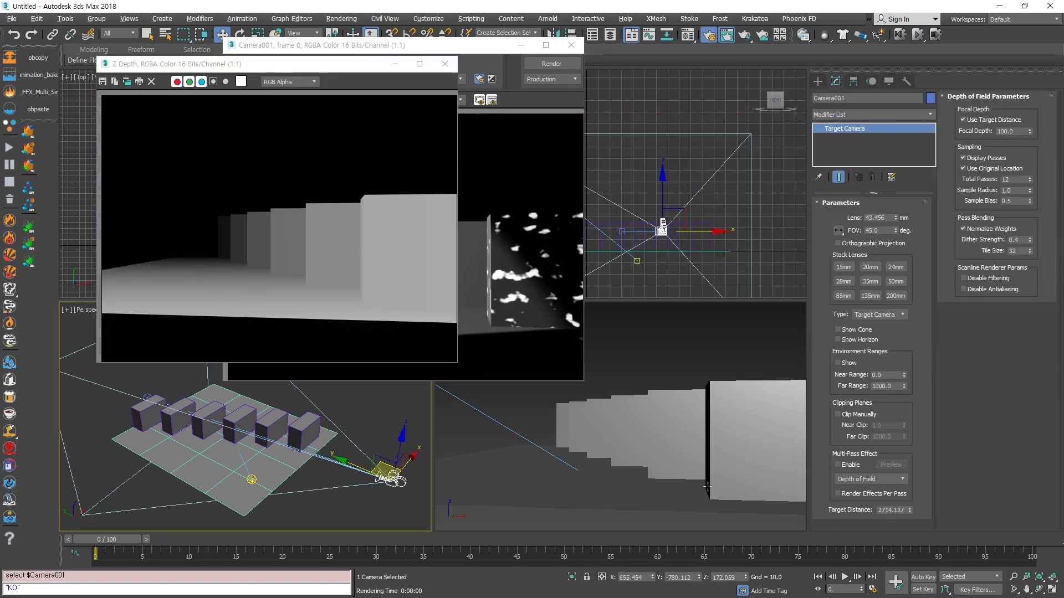
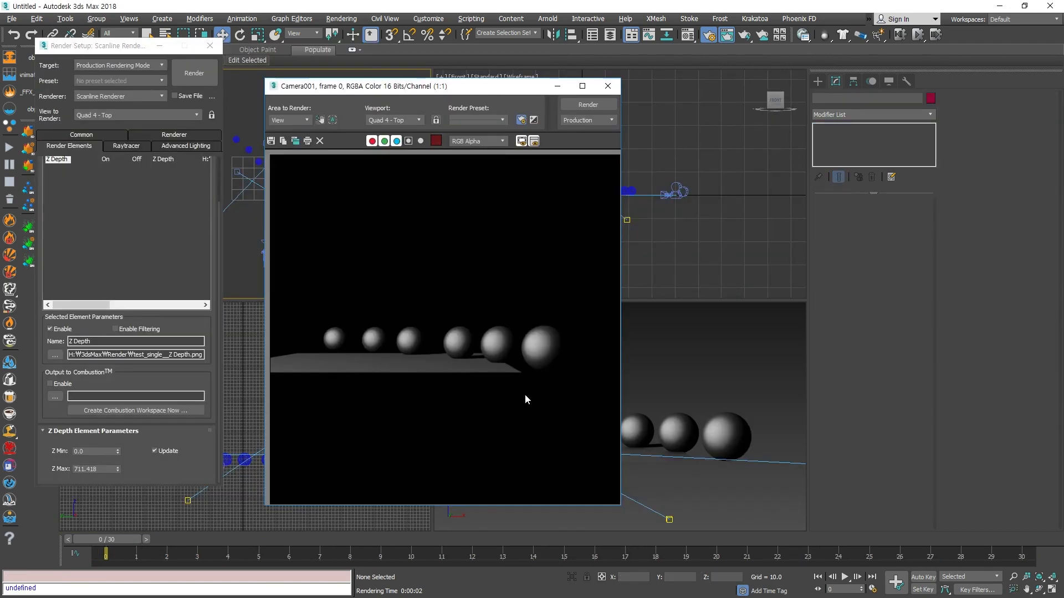
- In the sphere scene, examine Spot001's shadow type options and its atmosphere, shadow map, shadow, advanced effects, spotlight and intensity parameters
{"action": "left_click_drag", "start_coordinate": [456, 87], "coordinate": [733, 73]}
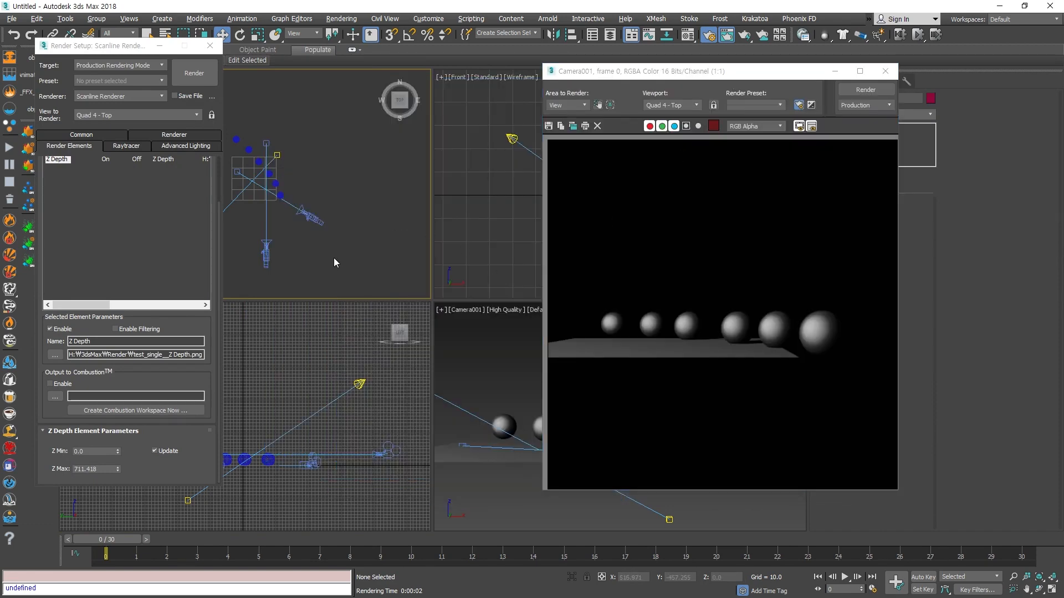
{"action": "left_click_drag", "start_coordinate": [637, 71], "coordinate": [312, 66]}
{"action": "left_click", "coordinate": [868, 274]}
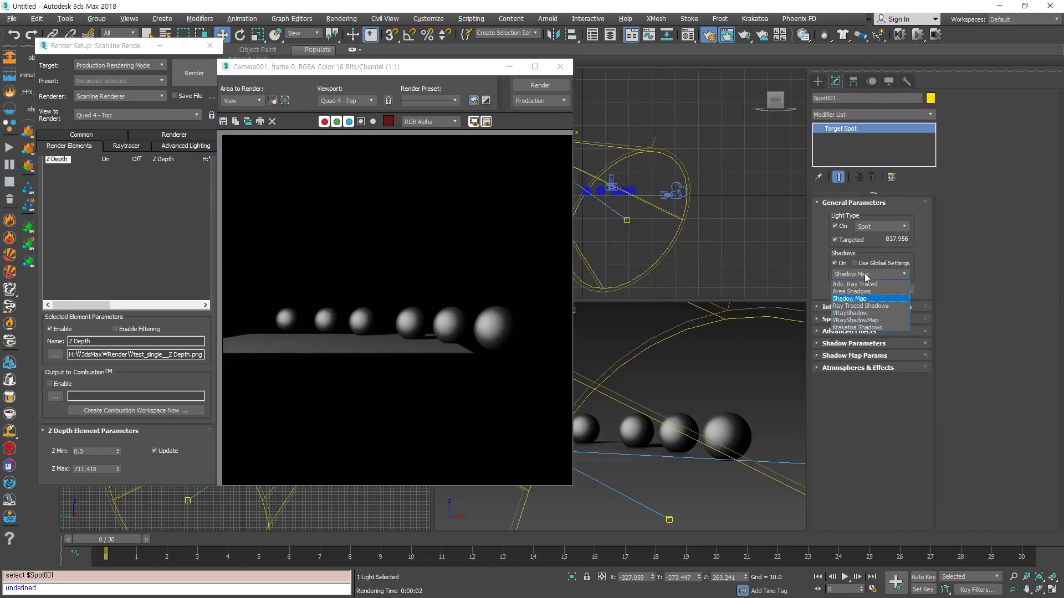
{"action": "left_click", "coordinate": [865, 274]}
{"action": "left_click", "coordinate": [846, 368]}
{"action": "left_click", "coordinate": [848, 354]}
{"action": "left_click", "coordinate": [848, 342]}
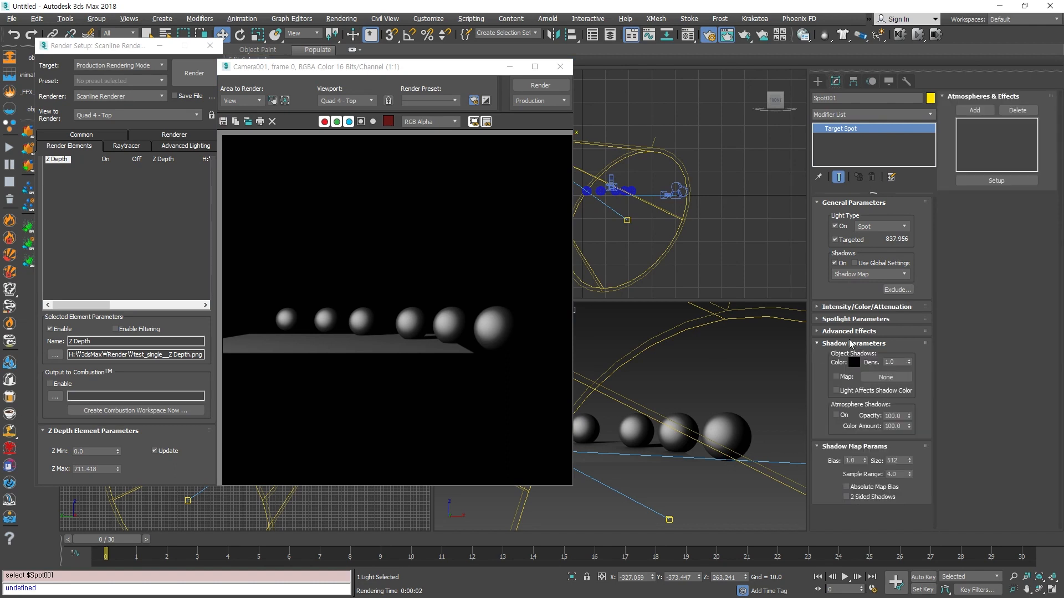
{"action": "left_click", "coordinate": [850, 331]}
{"action": "left_click", "coordinate": [848, 319]}
{"action": "left_click", "coordinate": [839, 307]}
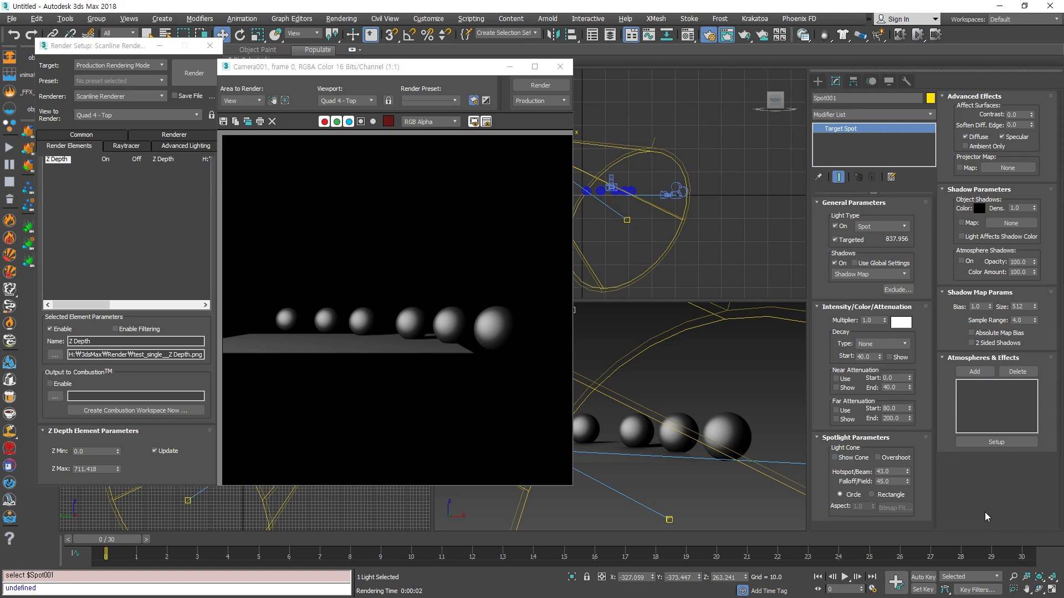
- Inspect the Object Properties of the nearest sphere in the Camera001 view and close them without changes
{"action": "left_click", "coordinate": [681, 500]}
{"action": "left_click", "coordinate": [713, 436]}
{"action": "right_click", "coordinate": [720, 413]}
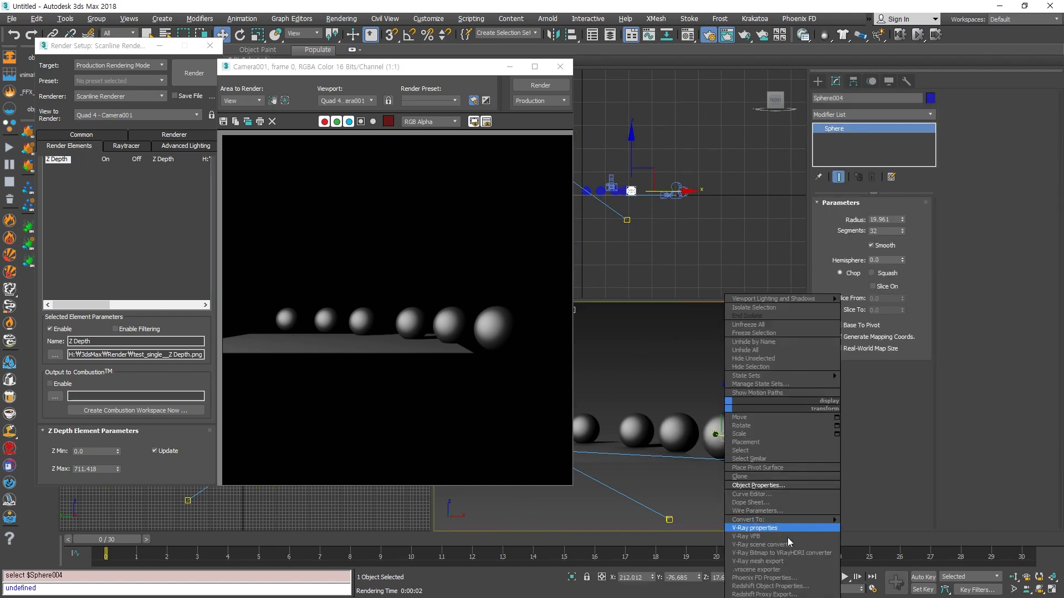
{"action": "left_click", "coordinate": [796, 488]}
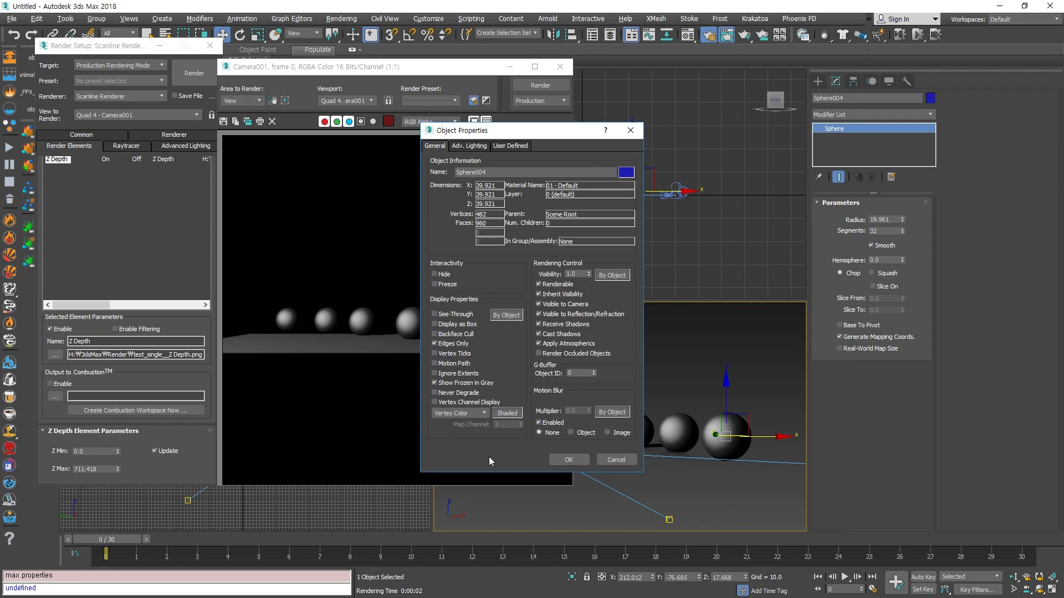
{"action": "left_click", "coordinate": [621, 464]}
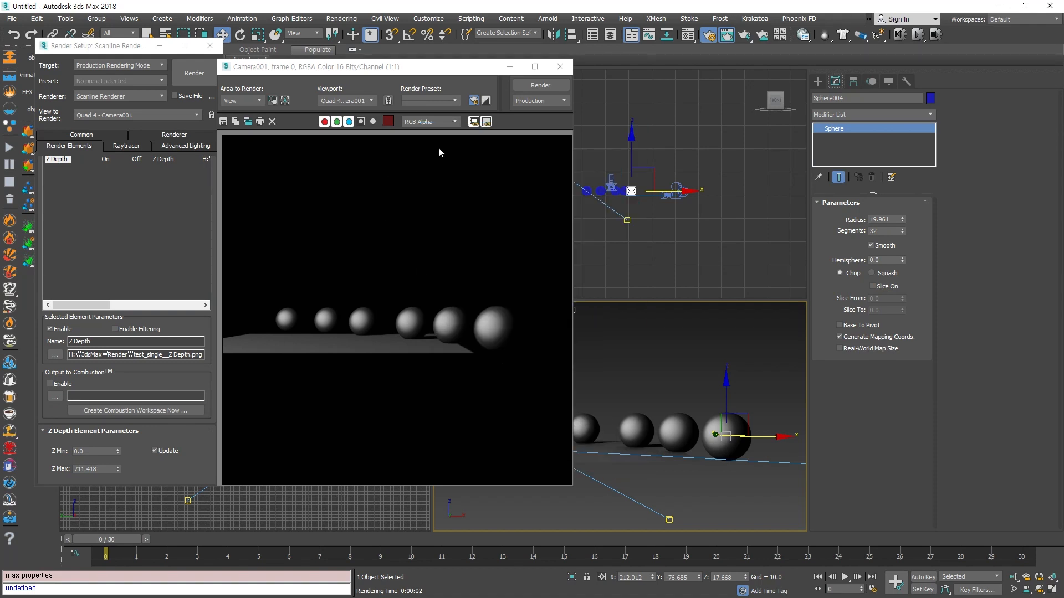
- Review the Common render parameters, render the Camera001 view and place its Z Depth image beside the main render
{"action": "left_click_drag", "start_coordinate": [388, 66], "coordinate": [506, 46]}
{"action": "left_click", "coordinate": [80, 135]}
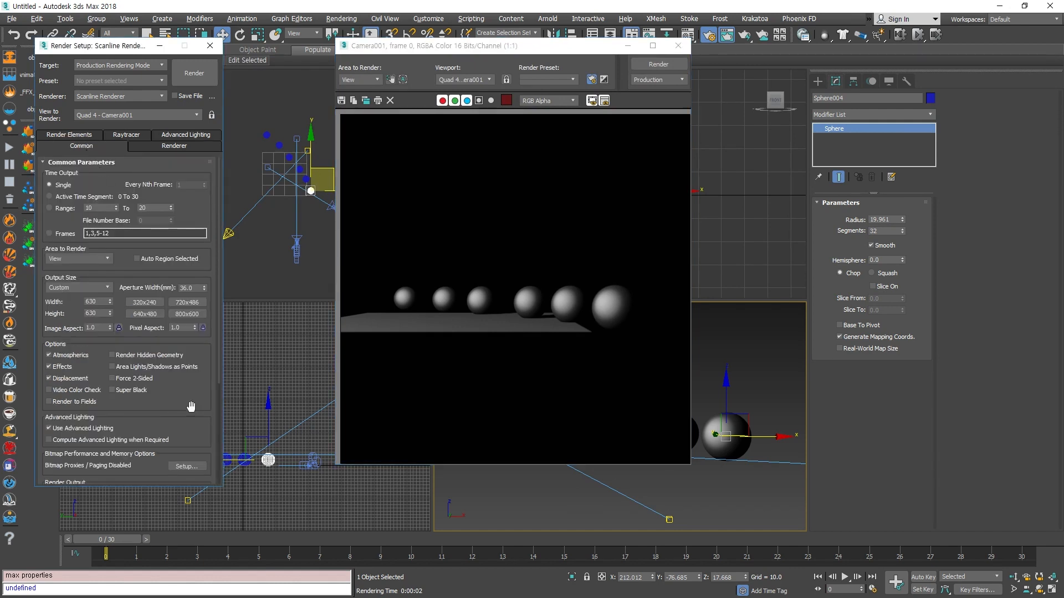
{"action": "left_click_drag", "start_coordinate": [190, 407], "coordinate": [163, 529]}
{"action": "left_click", "coordinate": [198, 69]}
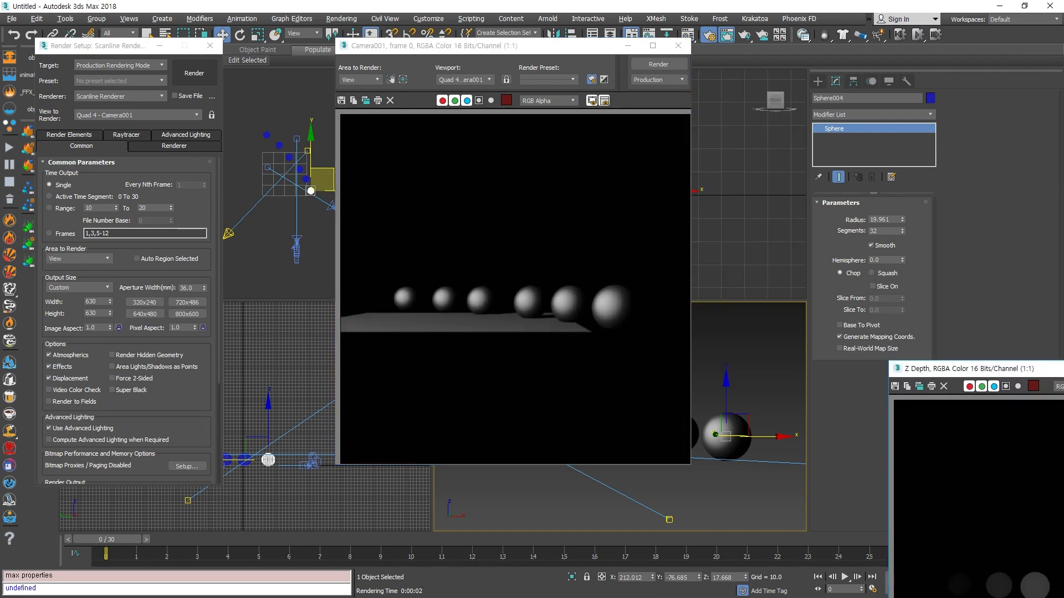
{"action": "left_click_drag", "start_coordinate": [1063, 369], "coordinate": [605, 84]}
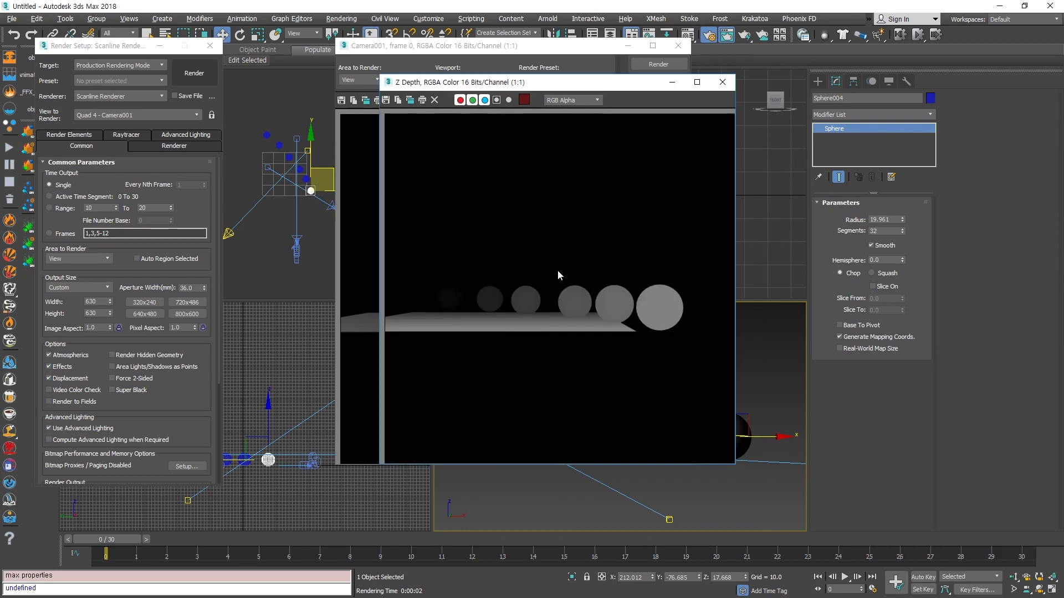
{"action": "left_click_drag", "start_coordinate": [526, 88], "coordinate": [644, 112]}
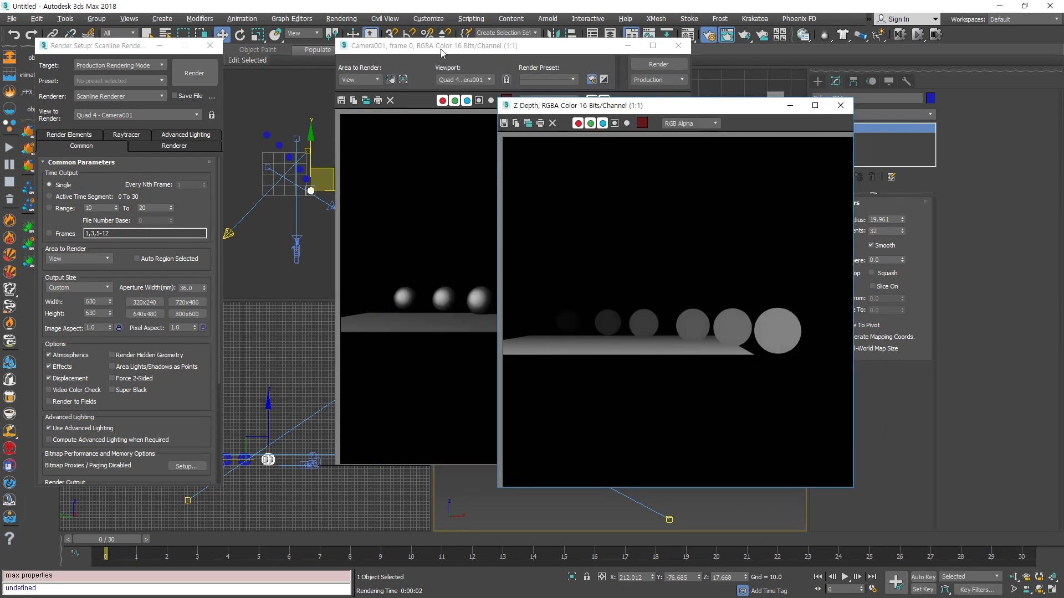
- Select Camera001 and turn off its Depth of Field multi-pass effect
{"action": "left_click", "coordinate": [463, 53]}
{"action": "left_click_drag", "start_coordinate": [512, 52], "coordinate": [612, 112]}
{"action": "left_click", "coordinate": [298, 242]}
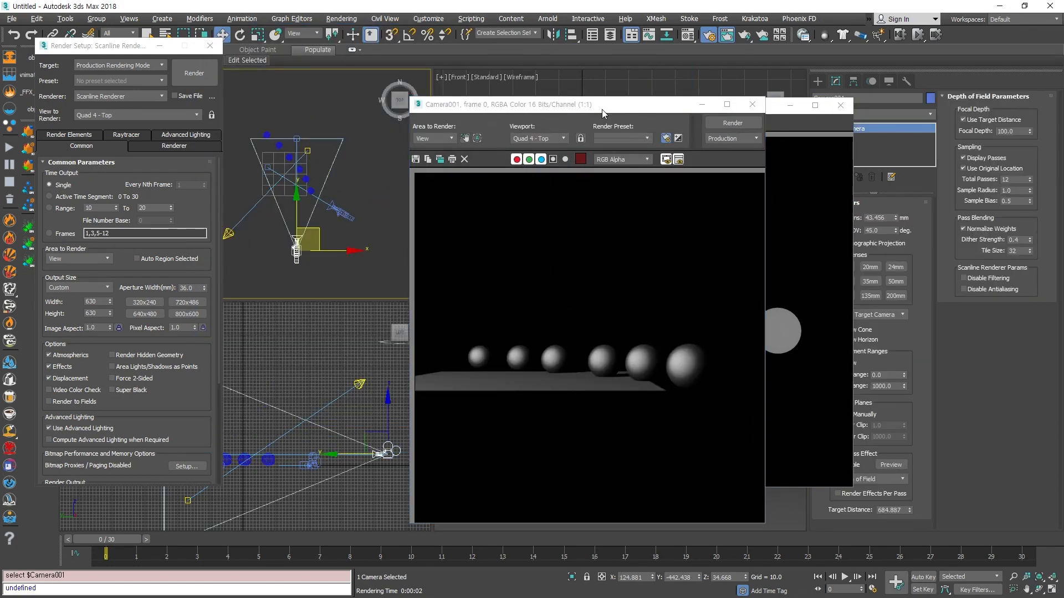
{"action": "left_click_drag", "start_coordinate": [602, 110], "coordinate": [416, 102]}
{"action": "left_click_drag", "start_coordinate": [702, 106], "coordinate": [584, 107]}
{"action": "left_click", "coordinate": [838, 465]}
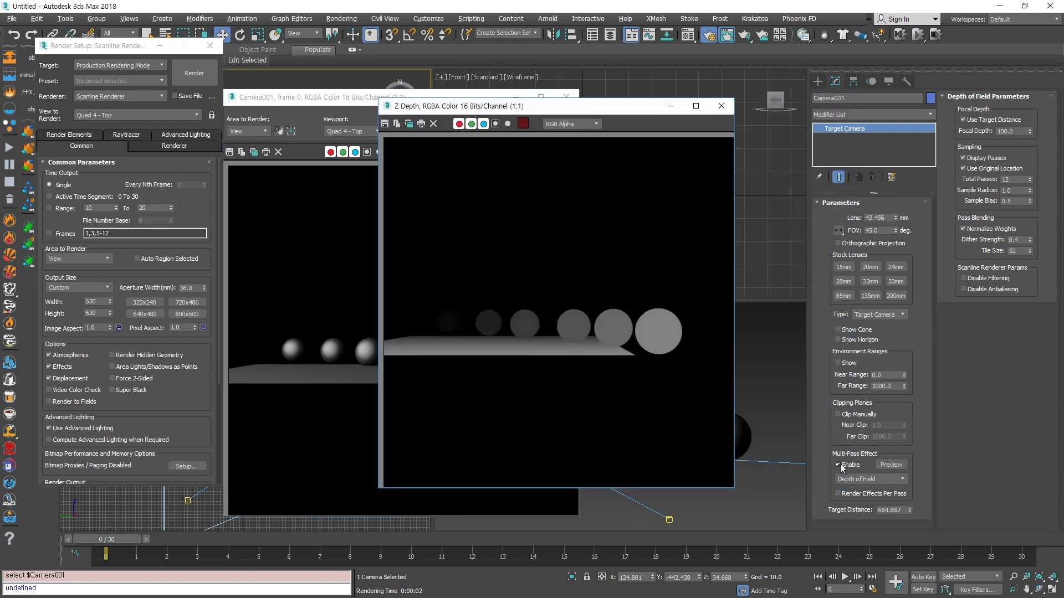
{"action": "left_click", "coordinate": [838, 465]}
- Render the Camera001 view without the multi-pass effect and bring its Z Depth image to the front
{"action": "left_click_drag", "start_coordinate": [325, 93], "coordinate": [337, 99]}
{"action": "left_click", "coordinate": [195, 74]}
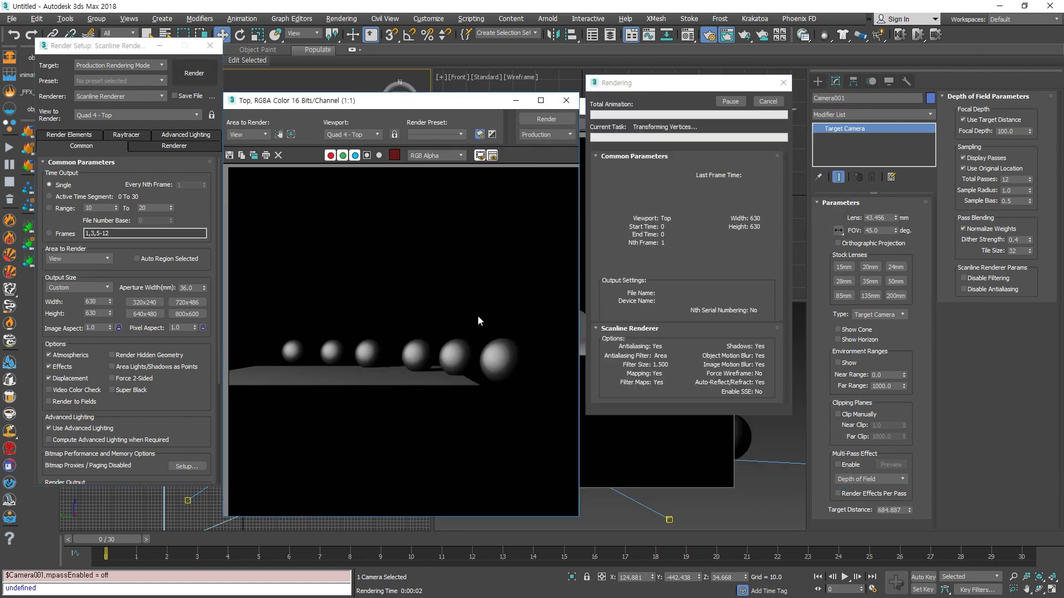
{"action": "left_click", "coordinate": [766, 377]}
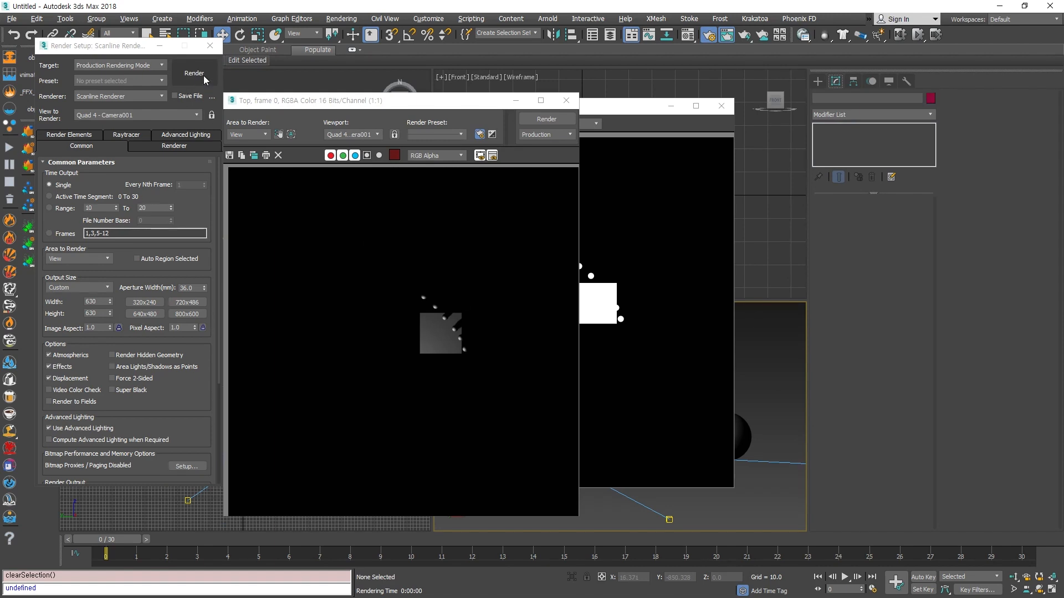
{"action": "left_click", "coordinate": [202, 78]}
{"action": "left_click", "coordinate": [639, 480]}
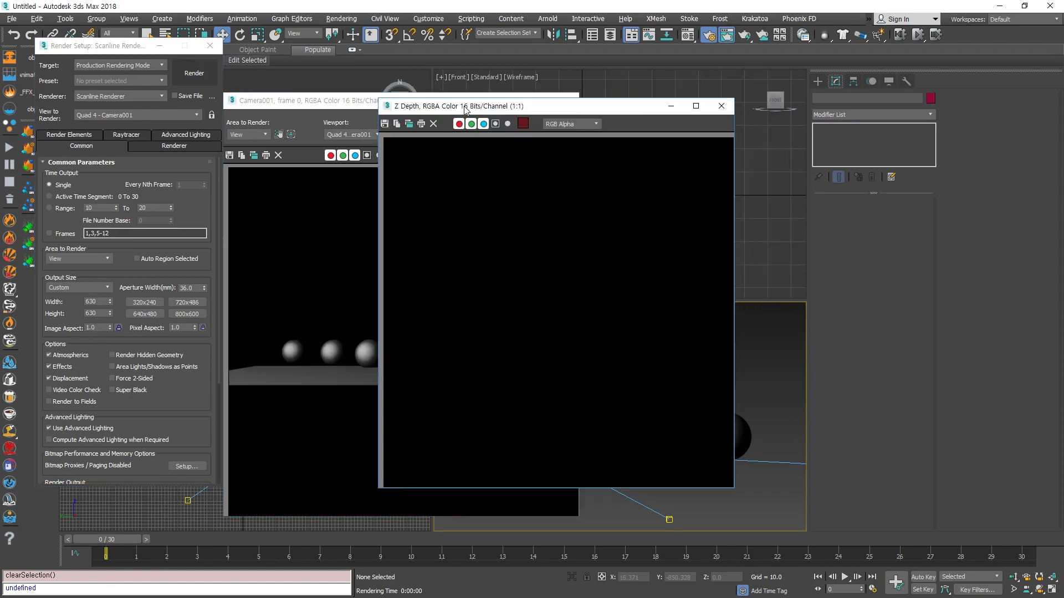
{"action": "left_click_drag", "start_coordinate": [464, 107], "coordinate": [440, 93]}
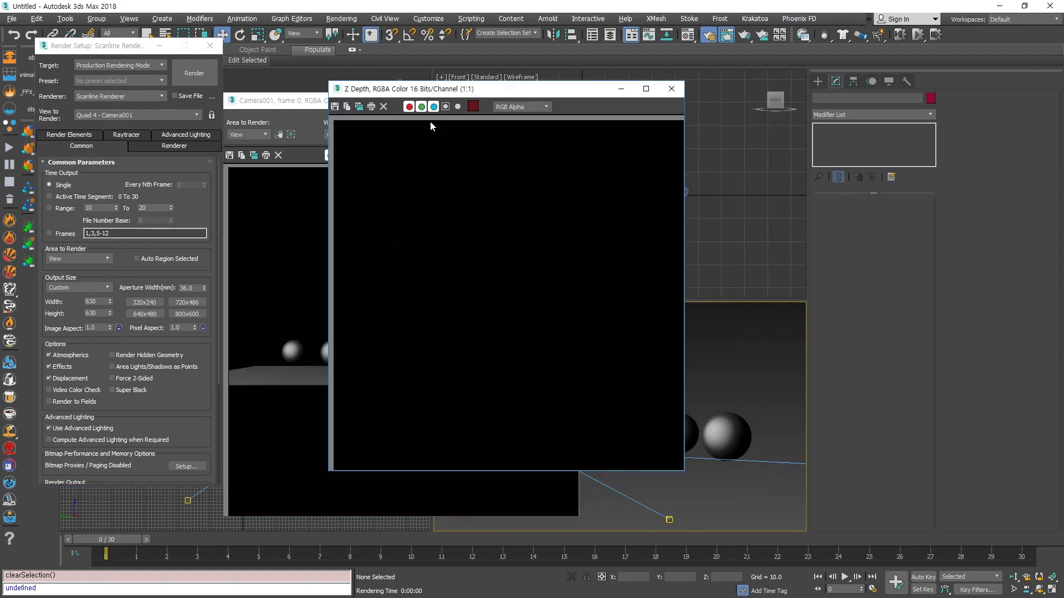
- Close the main render and the Z Depth image, and turn Camera001's Depth of Field multi-pass effect on again
{"action": "left_click", "coordinate": [726, 436]}
{"action": "left_click", "coordinate": [273, 109]}
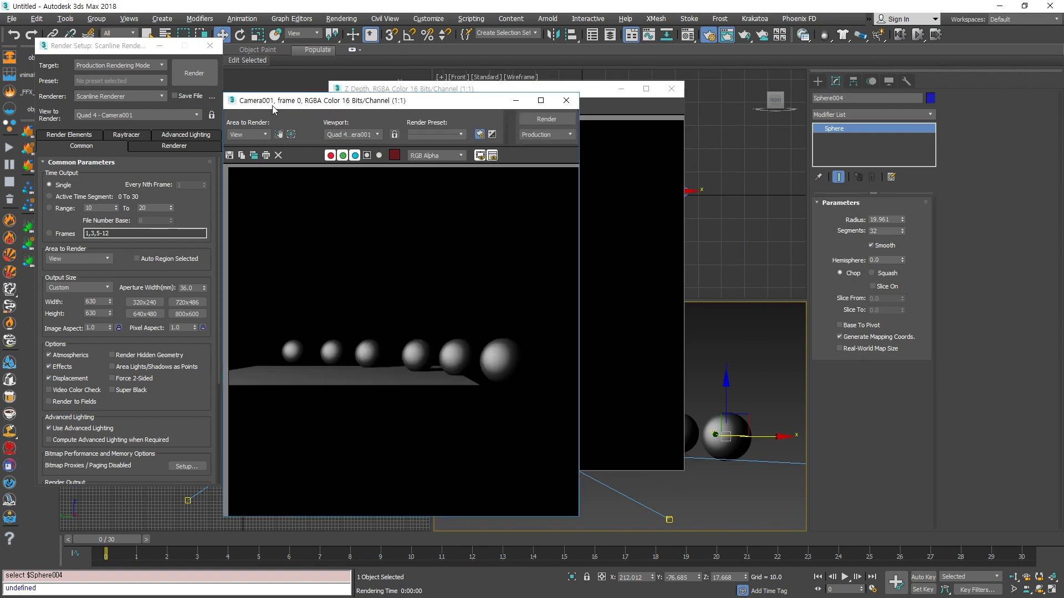
{"action": "left_click", "coordinate": [565, 100]}
{"action": "left_click", "coordinate": [671, 89]}
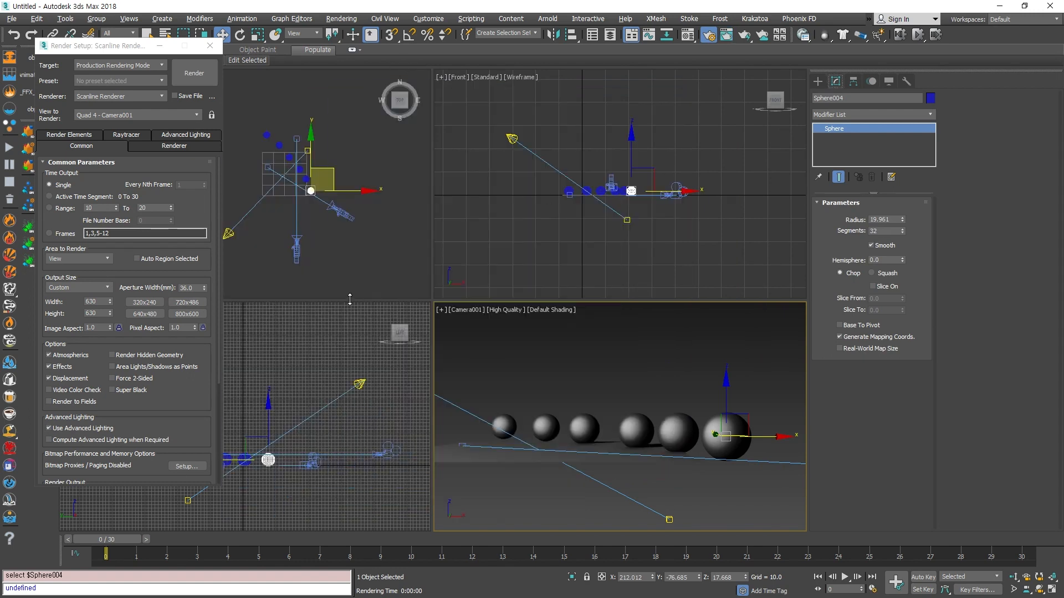
{"action": "left_click", "coordinate": [294, 248]}
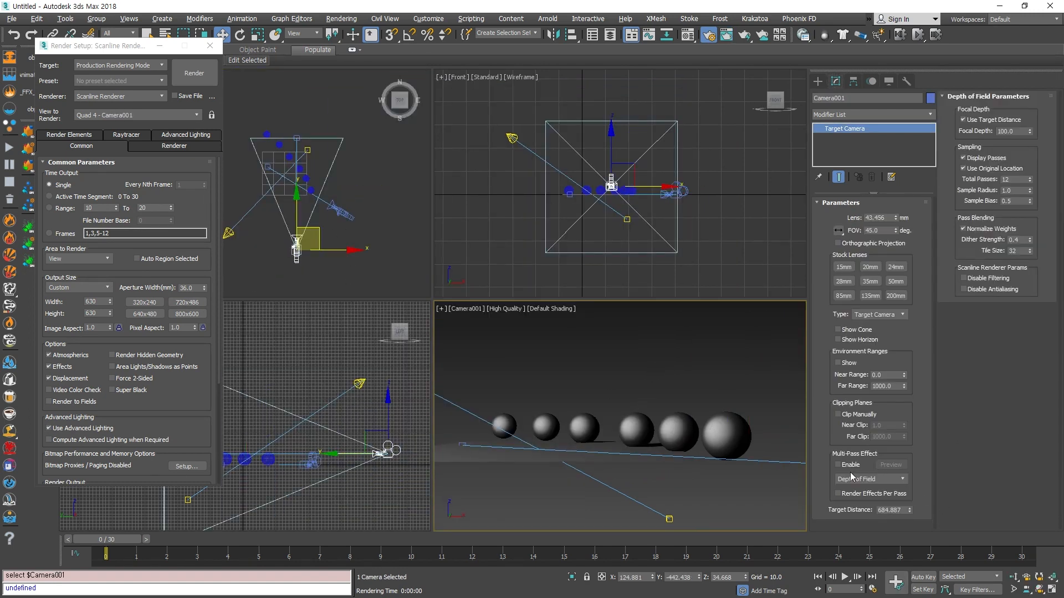
{"action": "left_click", "coordinate": [848, 465]}
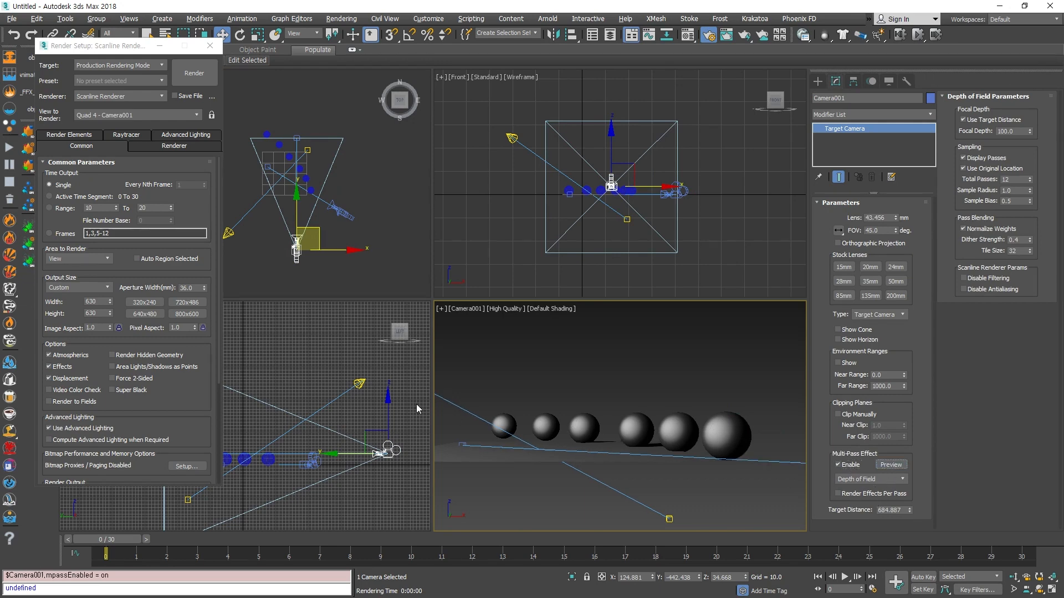
- Render the Camera001 view with the Depth of Field multi-pass effect enabled
{"action": "left_click", "coordinate": [509, 320]}
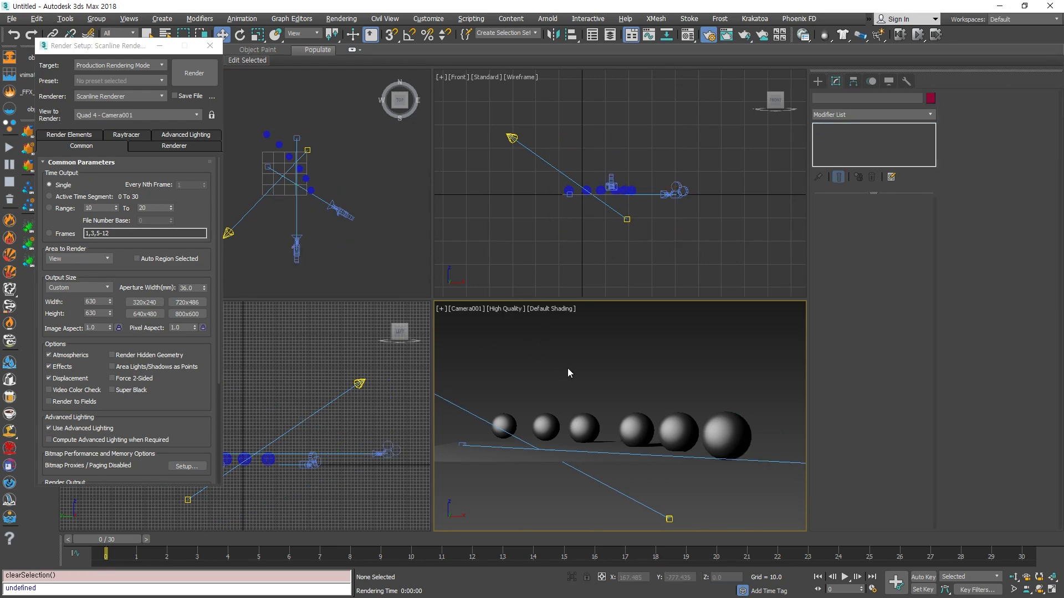
{"action": "left_click", "coordinate": [289, 249]}
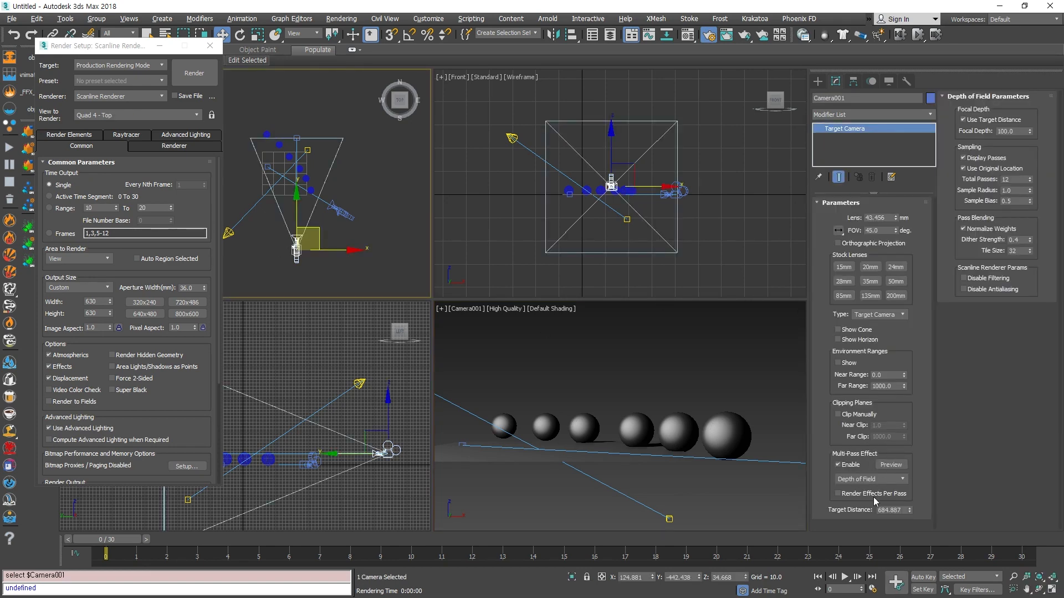
{"action": "left_click", "coordinate": [192, 82]}
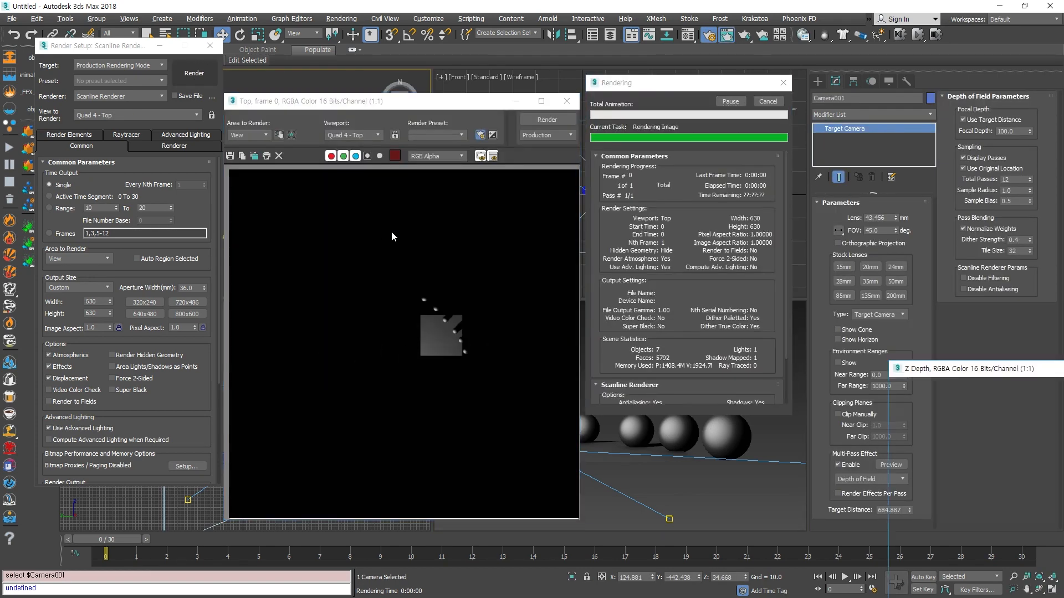
{"action": "left_click", "coordinate": [757, 441]}
{"action": "key", "text": "shift+q"}
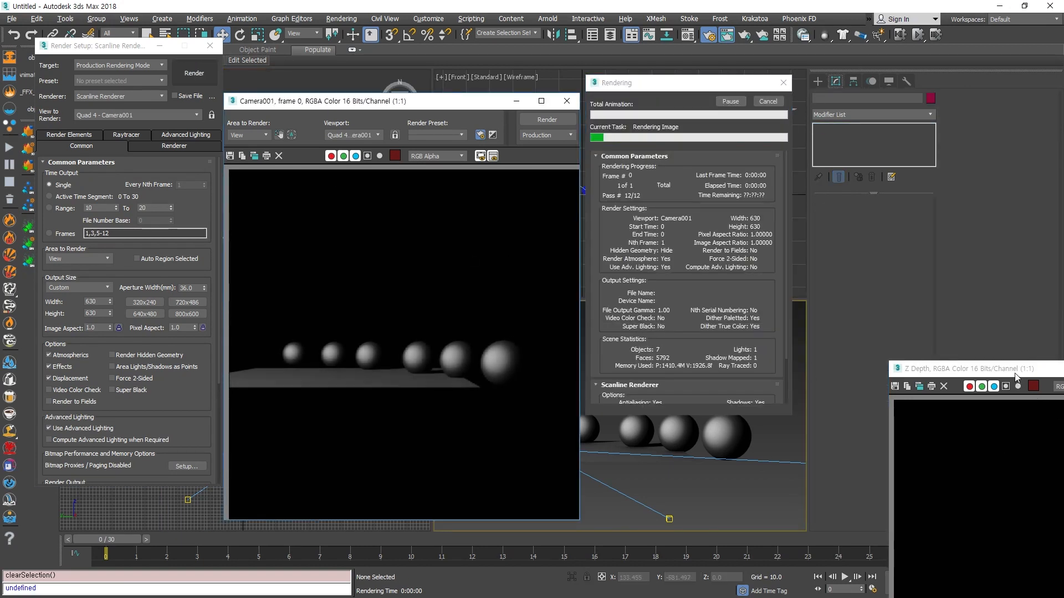
- Bring the Z Depth image into full view, and close it along with the main Camera001 render
{"action": "left_click_drag", "start_coordinate": [1015, 373], "coordinate": [590, 141]}
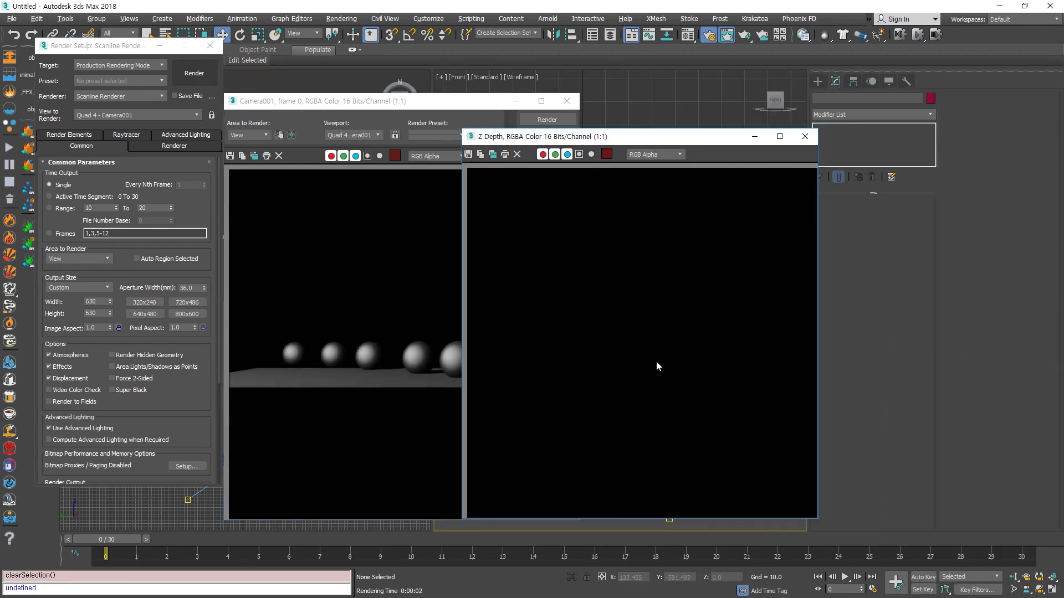
{"action": "left_click", "coordinate": [805, 137]}
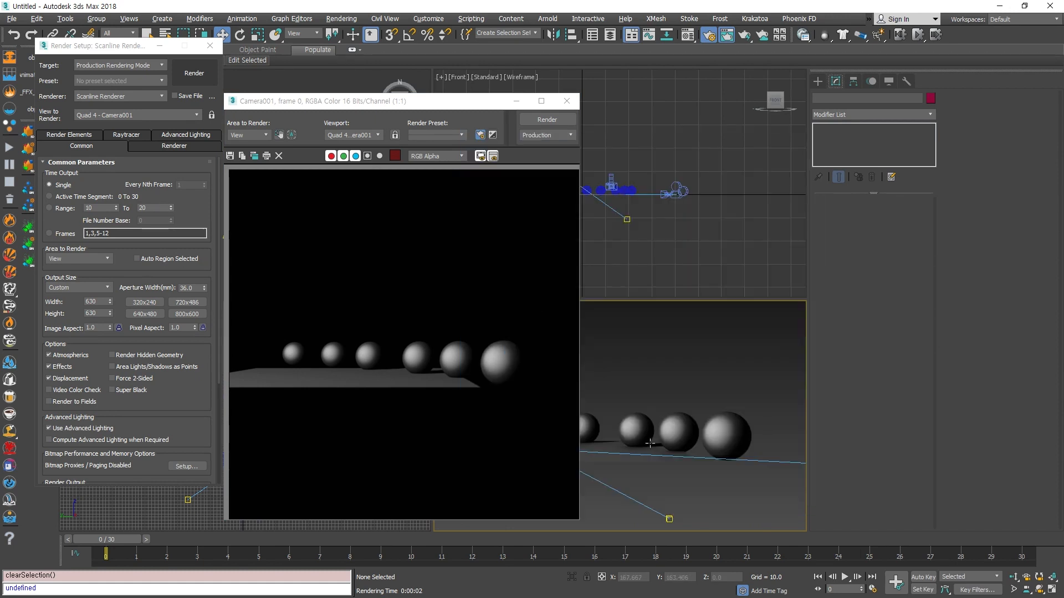
{"action": "left_click", "coordinate": [567, 100]}
- Select Camera001 and turn off its Depth of Field multi-pass effect for the comparison
{"action": "left_click", "coordinate": [285, 248]}
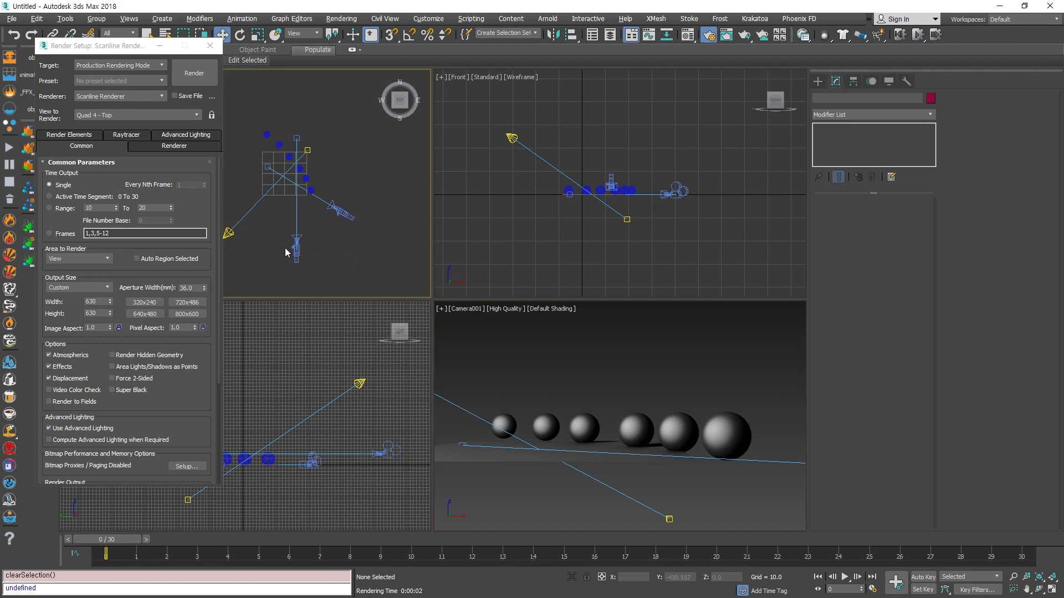
{"action": "left_click", "coordinate": [297, 251]}
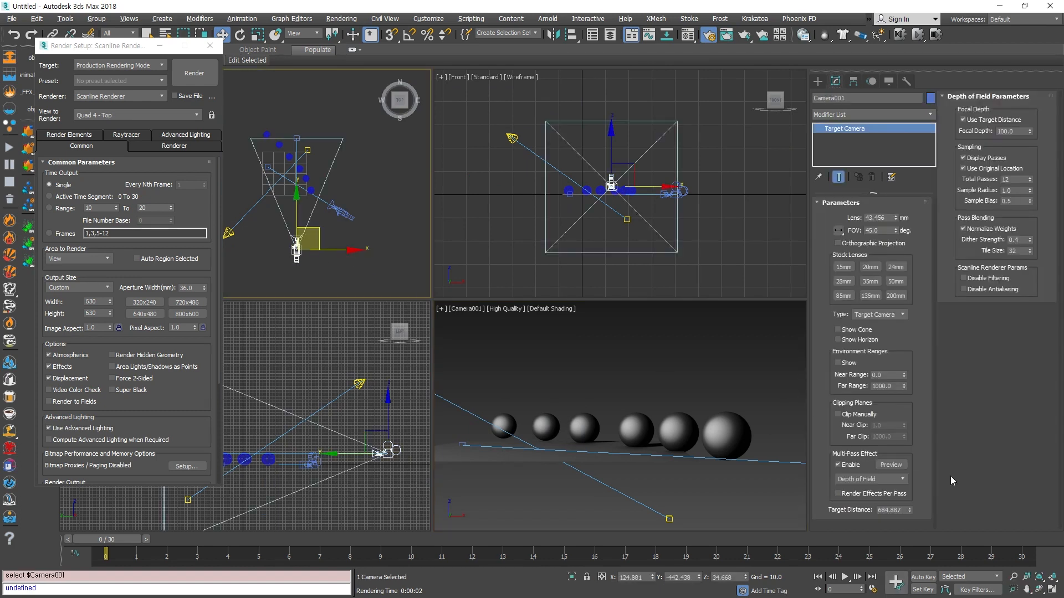
{"action": "left_click", "coordinate": [862, 479]}
{"action": "left_click", "coordinate": [861, 488]}
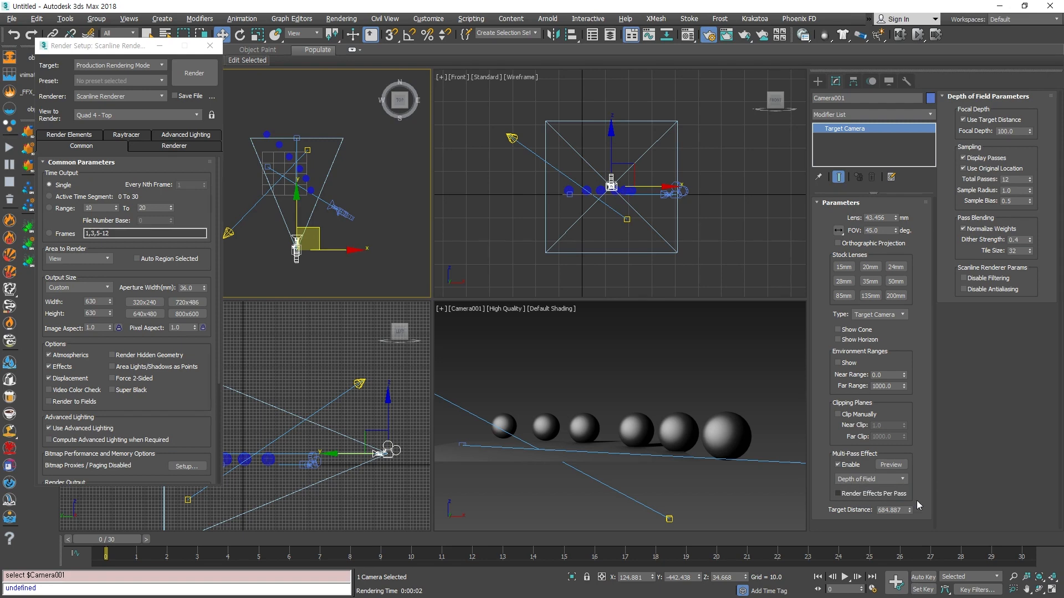
{"action": "double_click", "coordinate": [847, 465]}
{"action": "left_click", "coordinate": [846, 468]}
- Render the Camera001 view instead of the Top view and place the Z Depth image over the main render
{"action": "left_click", "coordinate": [198, 77]}
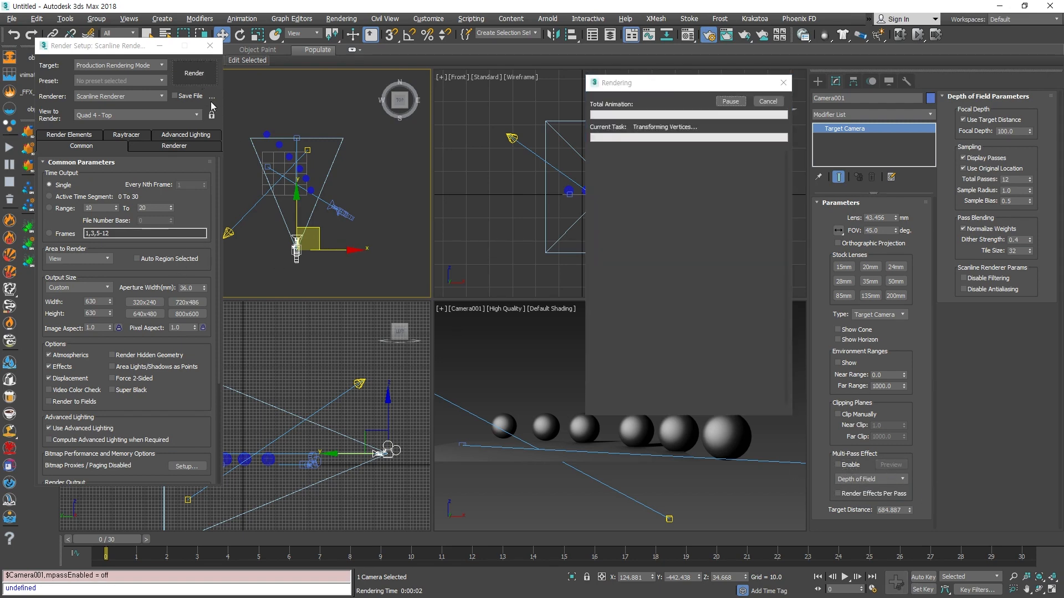
{"action": "right_click", "coordinate": [736, 352]}
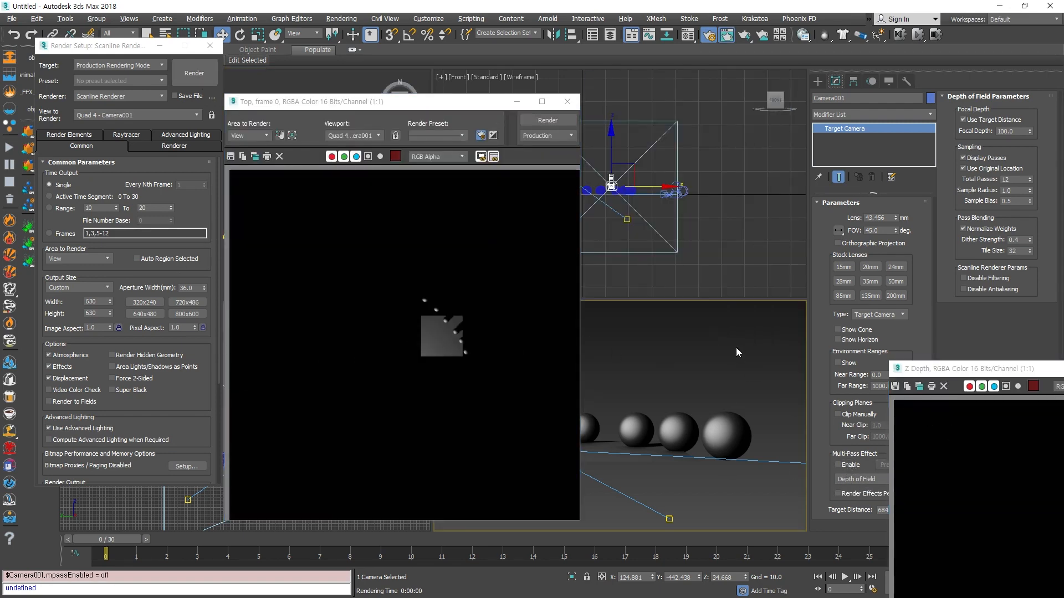
{"action": "left_click", "coordinate": [194, 72]}
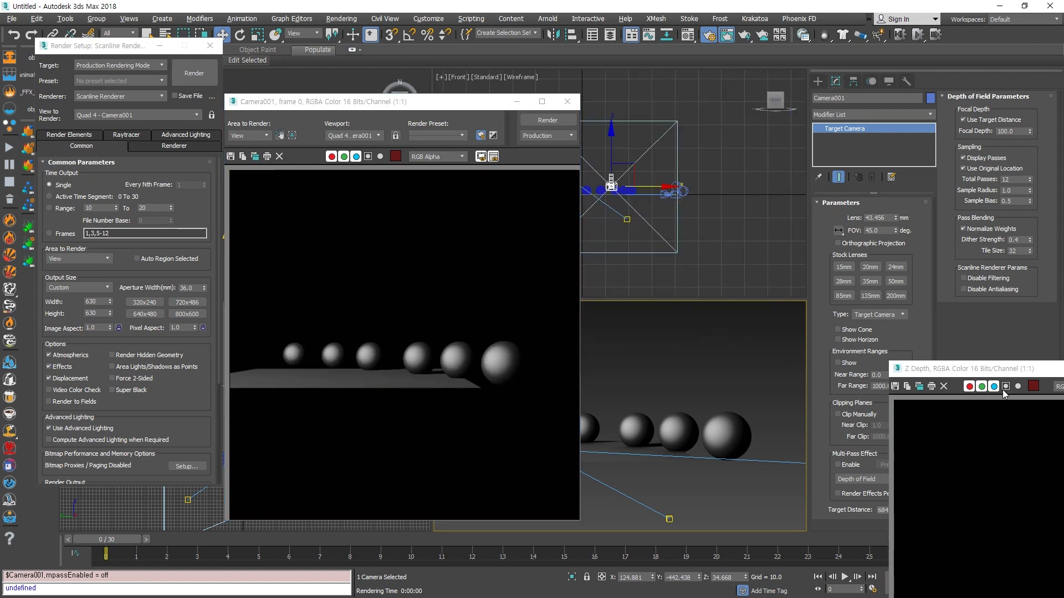
{"action": "left_click_drag", "start_coordinate": [988, 370], "coordinate": [472, 137]}
- Enable Camera001's multi-pass effect as Depth of Field and render the Camera001 view with it
{"action": "left_click", "coordinate": [838, 464]}
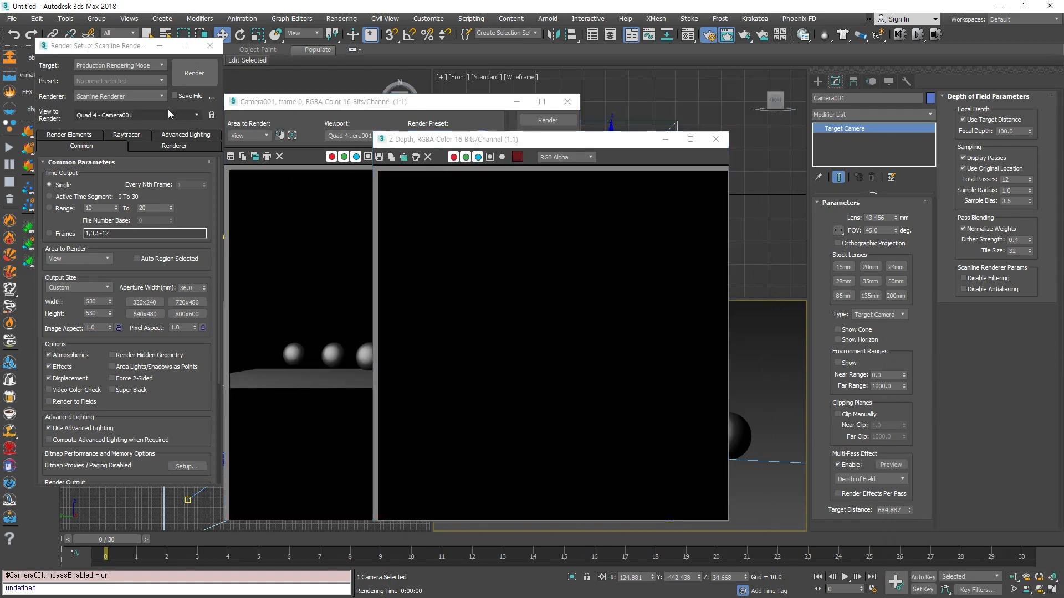
{"action": "left_click", "coordinate": [194, 73]}
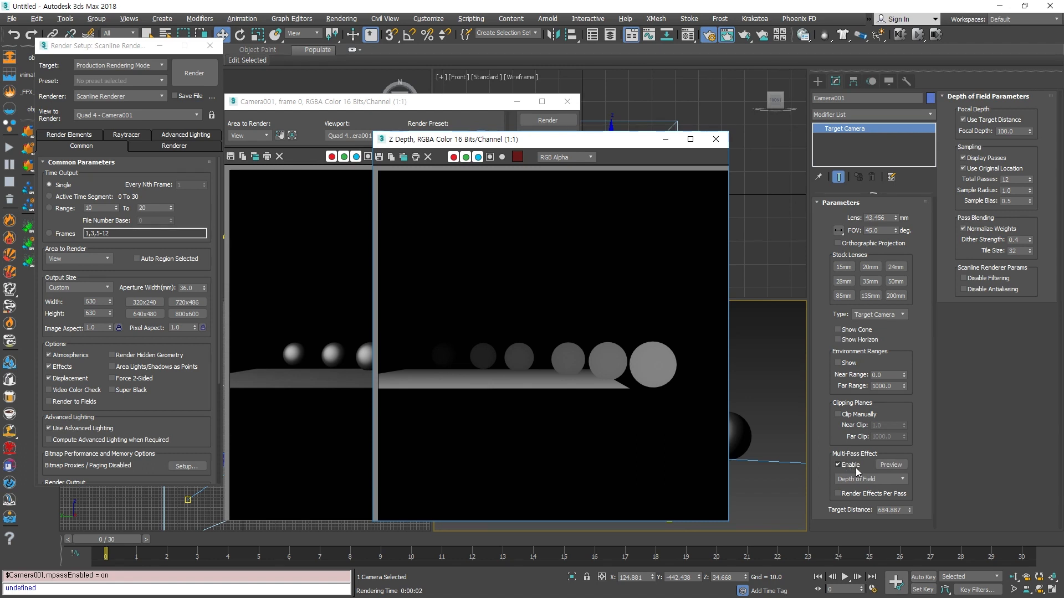
{"action": "left_click", "coordinate": [870, 480]}
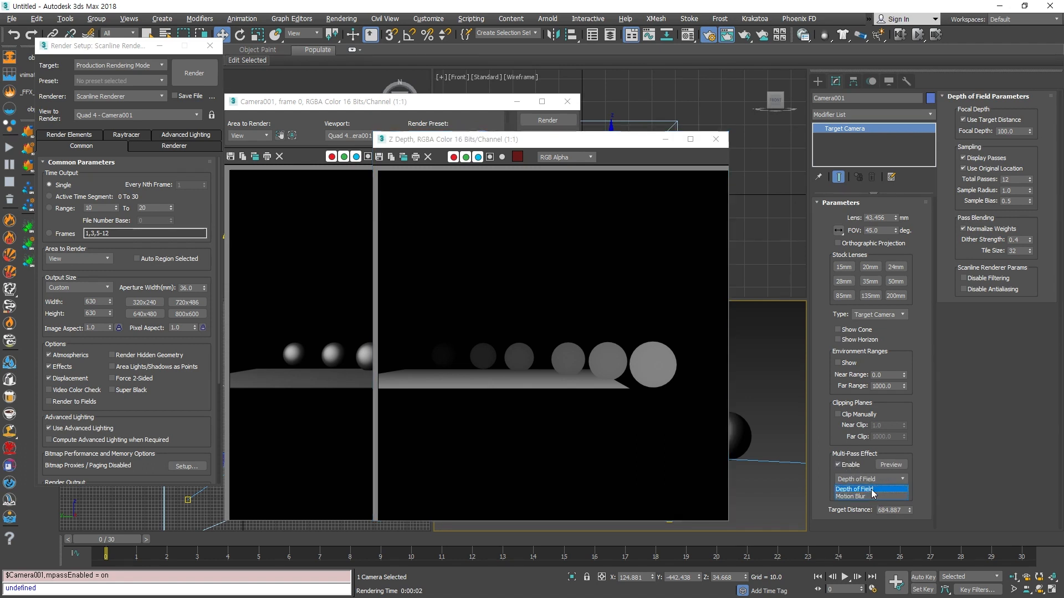
{"action": "left_click", "coordinate": [862, 490]}
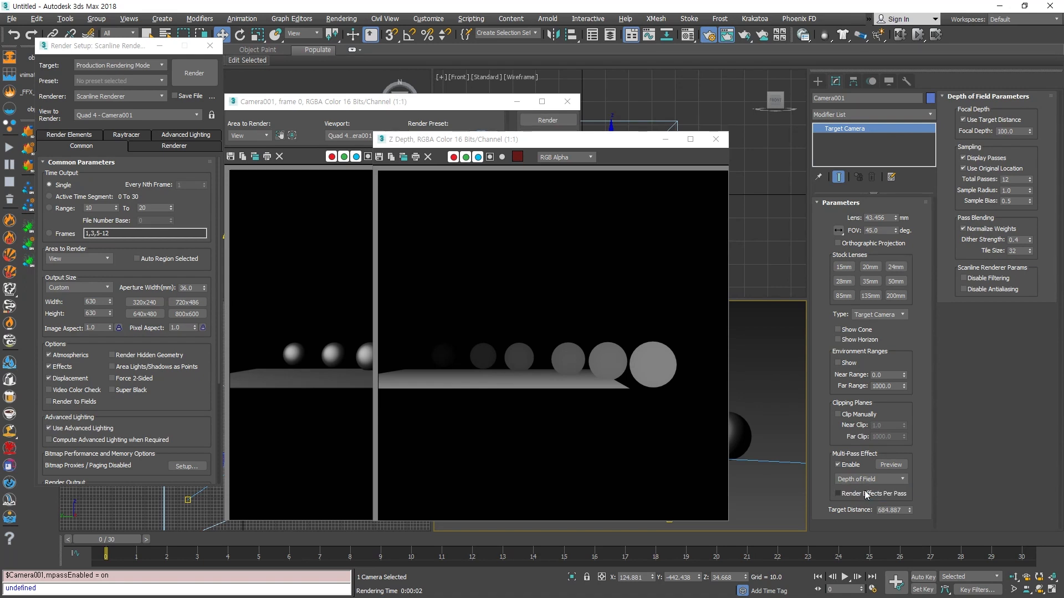
{"action": "left_click", "coordinate": [195, 75]}
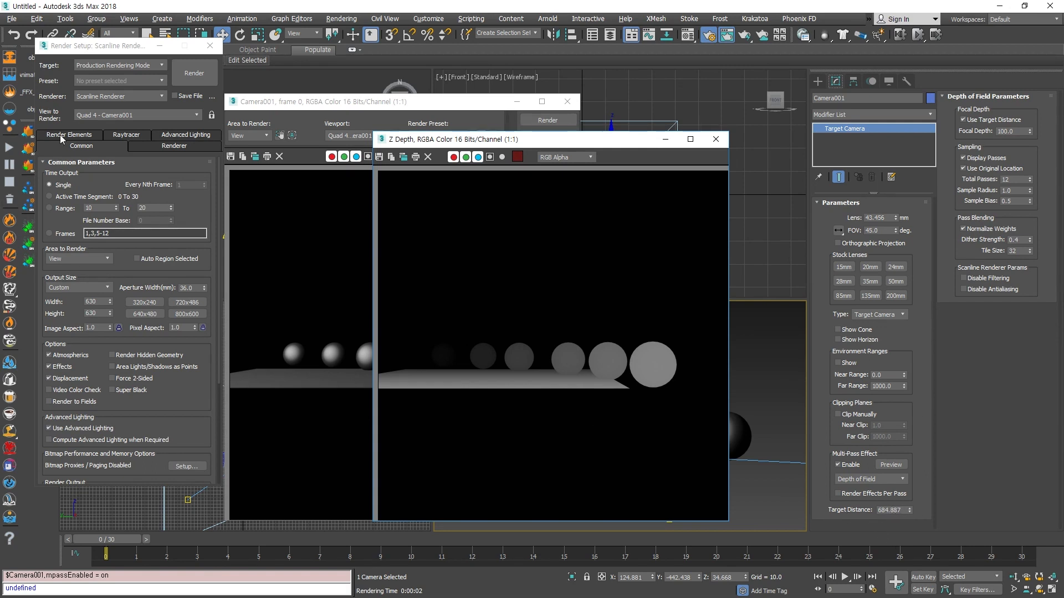
- Copy Camera001's target distance, 684.887, into the Z Depth element's Z Max with Update off, and render the Camera001 view
{"action": "left_click", "coordinate": [166, 146]}
{"action": "left_click", "coordinate": [68, 137]}
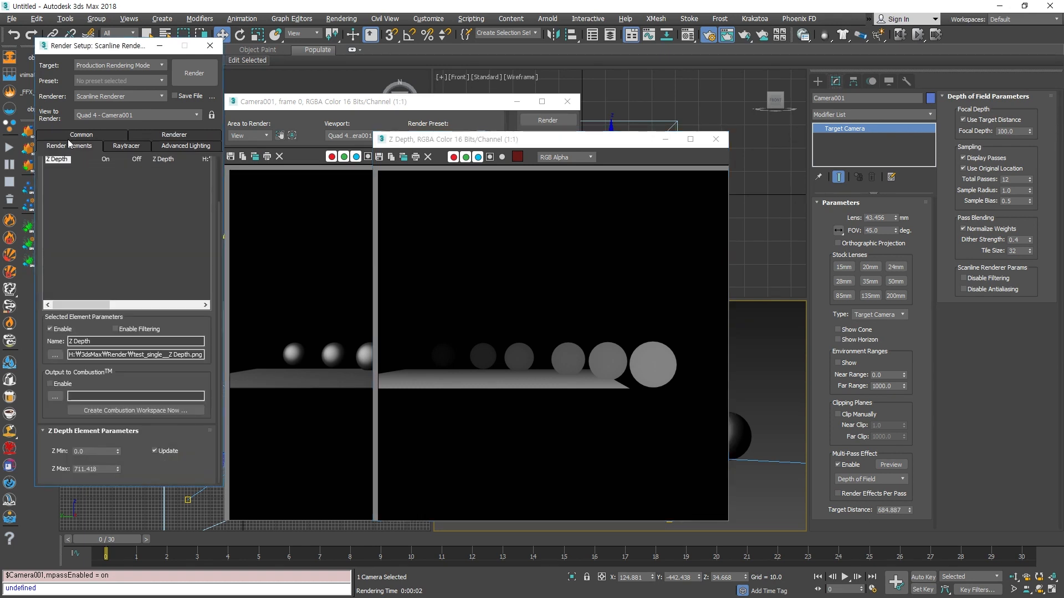
{"action": "left_click_drag", "start_coordinate": [126, 474], "coordinate": [138, 459]}
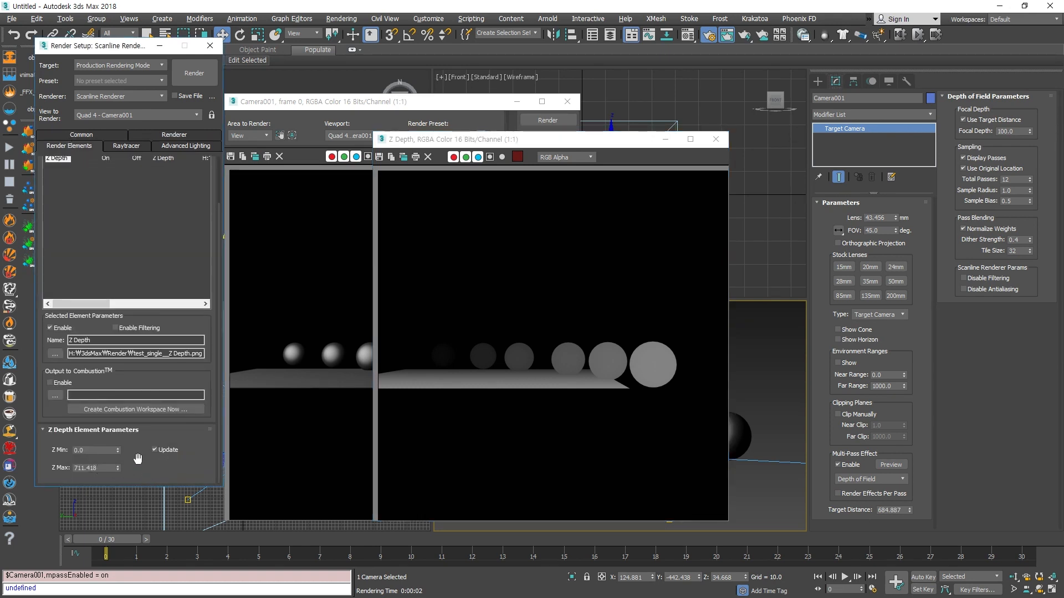
{"action": "double_click", "coordinate": [901, 509]}
{"action": "key", "text": "ctrl+c"}
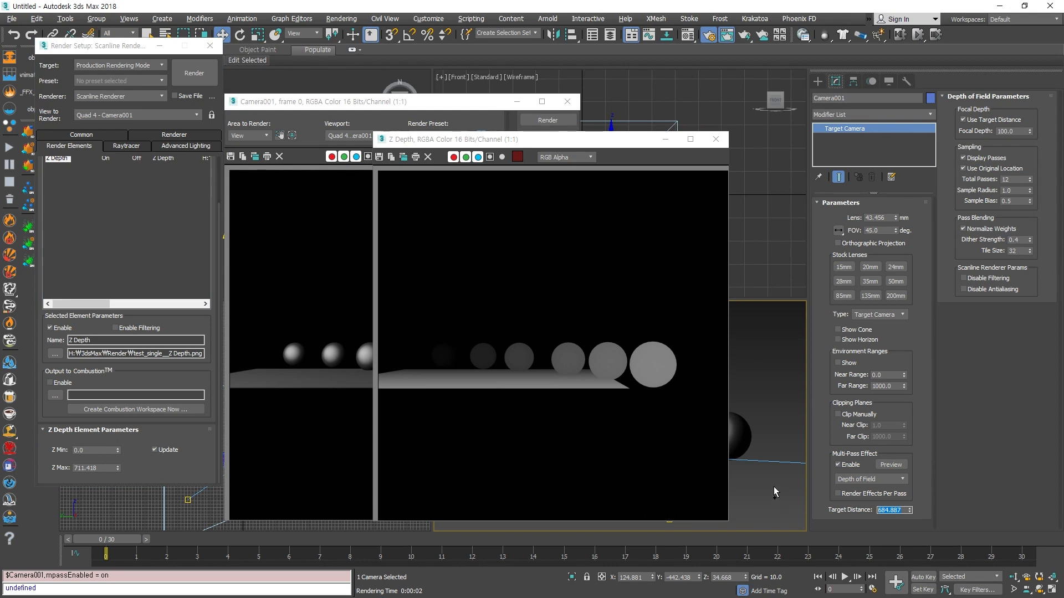
{"action": "left_click", "coordinate": [182, 461]}
{"action": "key", "text": "ctrl+v"}
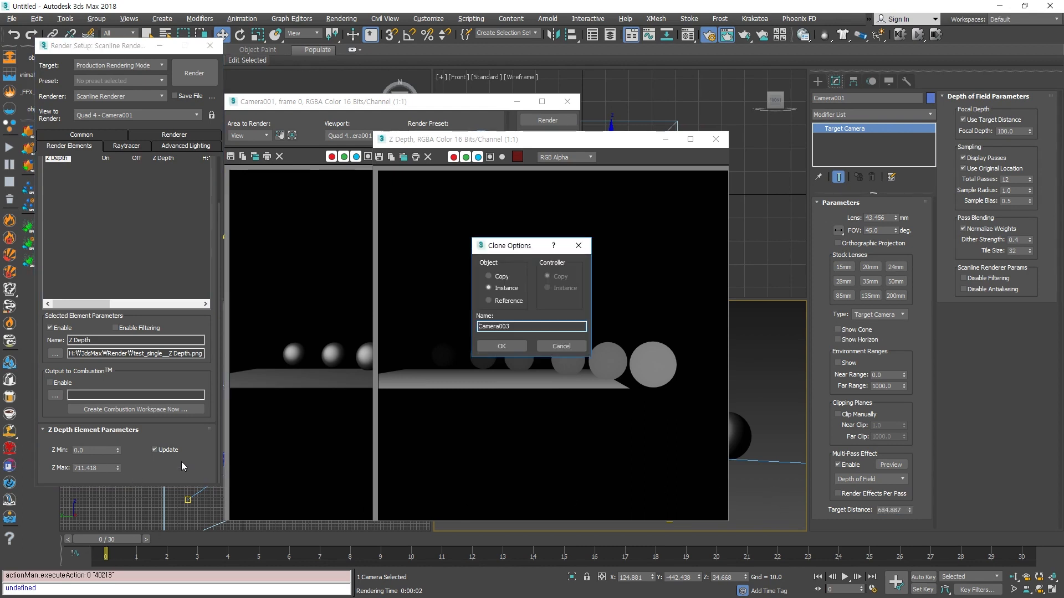
{"action": "left_click", "coordinate": [561, 345]}
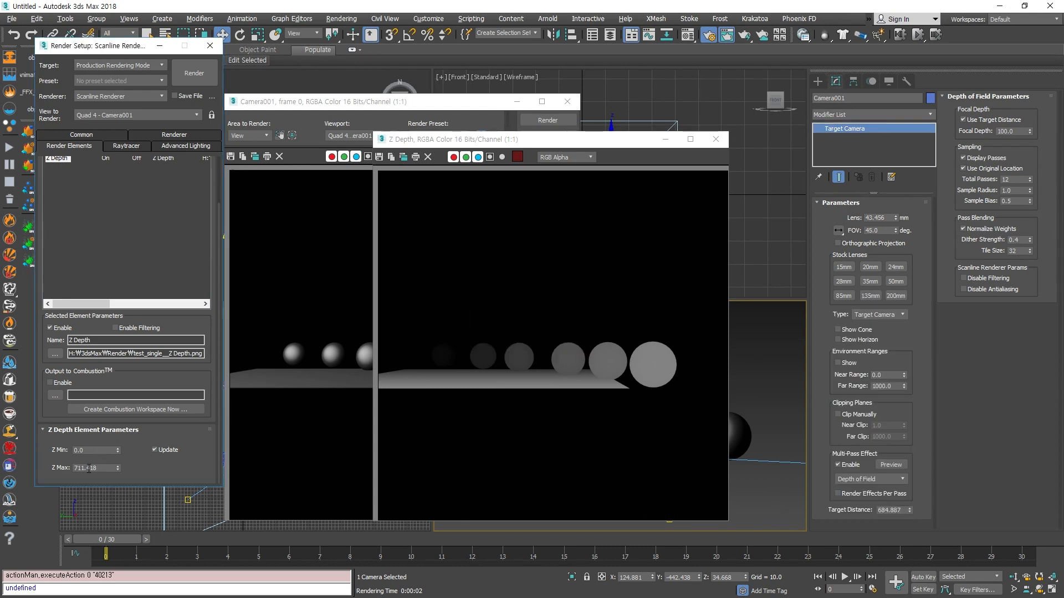
{"action": "double_click", "coordinate": [94, 468]}
{"action": "key", "text": "ctrl+v"}
{"action": "left_click", "coordinate": [161, 451]}
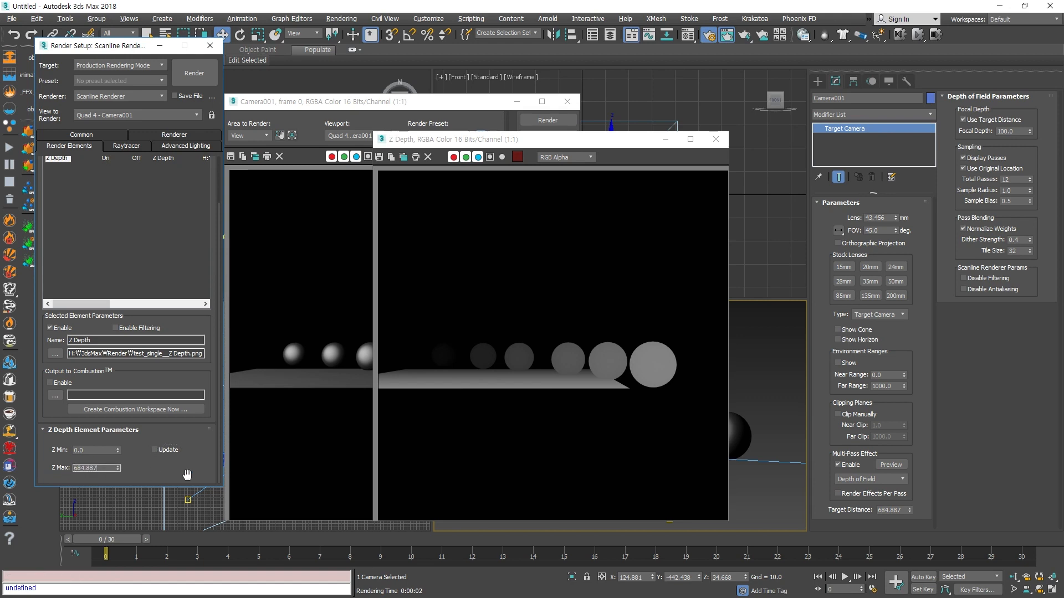
{"action": "left_click", "coordinate": [206, 79]}
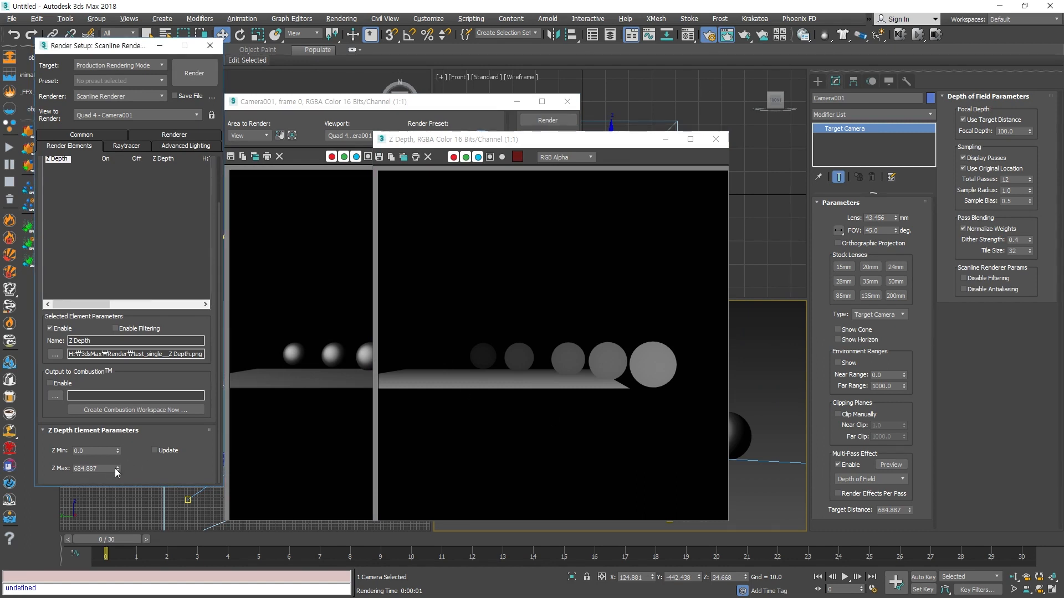
- Set the Z Depth element's Z Max to 1047.877 and render the Camera001 view with the multi-pass effect on and off
{"action": "left_click_drag", "start_coordinate": [117, 468], "coordinate": [119, 437]}
{"action": "left_click", "coordinate": [181, 82]}
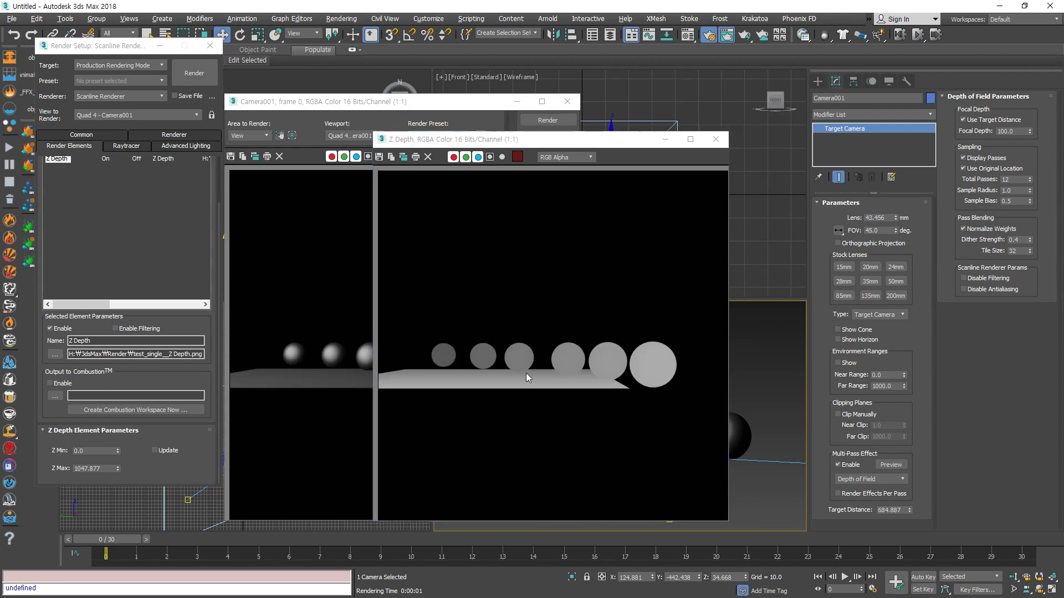
{"action": "left_click", "coordinate": [838, 465]}
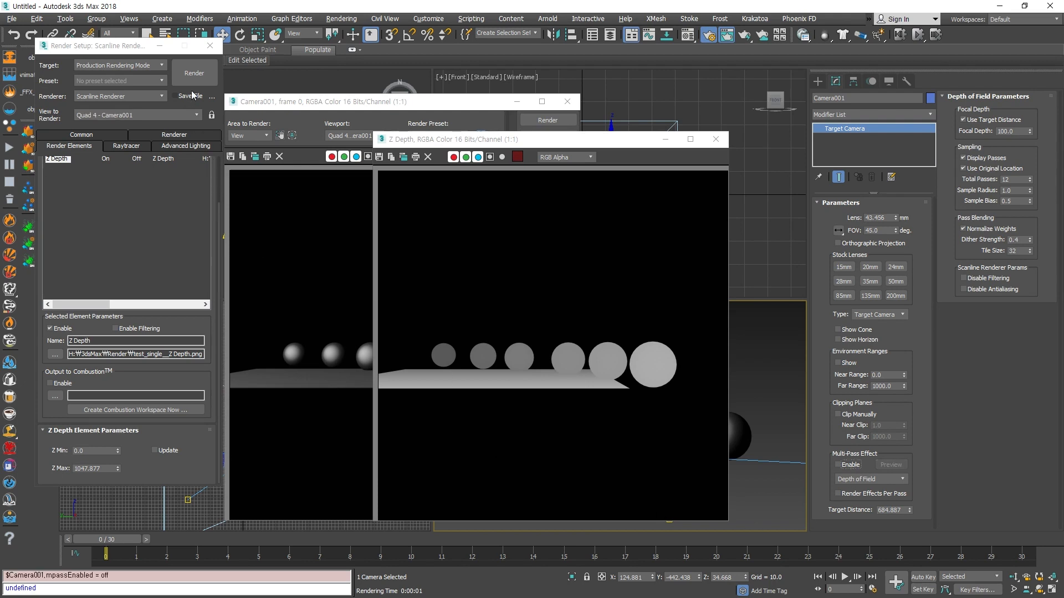
{"action": "left_click", "coordinate": [193, 75]}
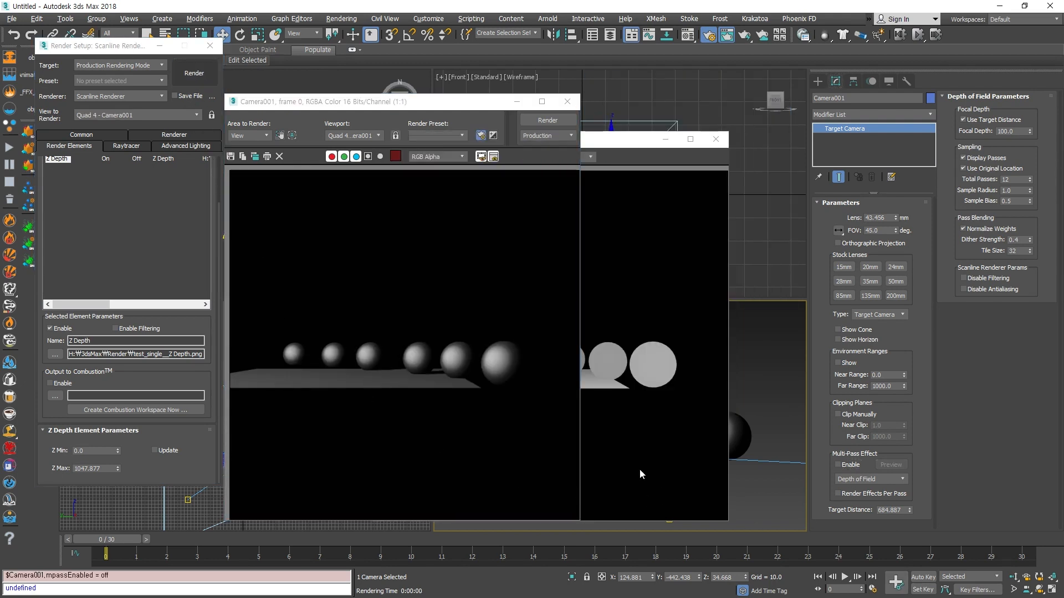
{"action": "left_click", "coordinate": [203, 79]}
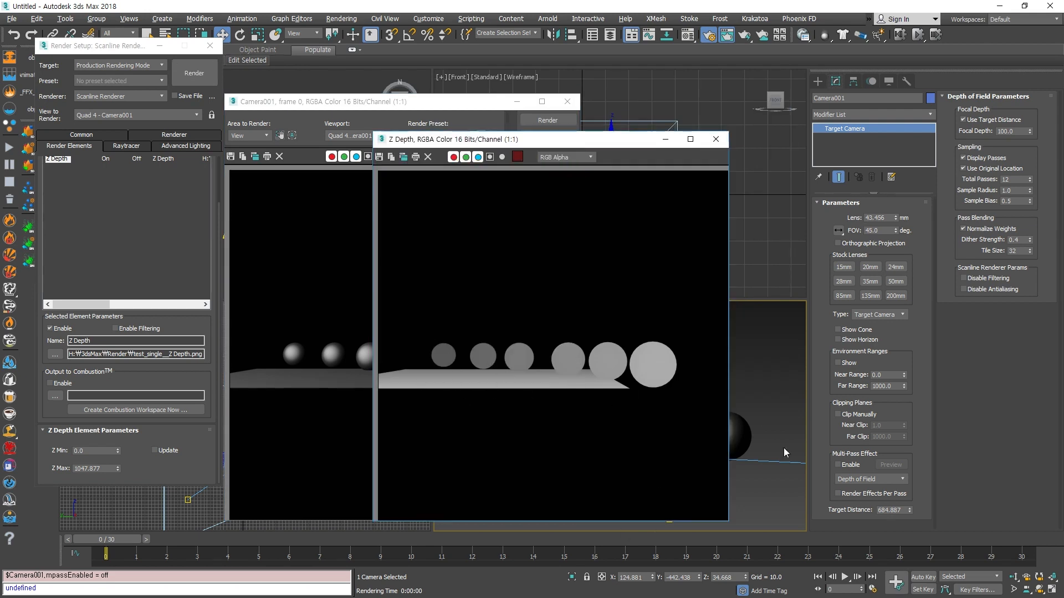
- Render the Camera001 view with Z Max at 911.653 and place the Z Depth image beside the main render
{"action": "left_click_drag", "start_coordinate": [118, 470], "coordinate": [119, 485]}
{"action": "left_click", "coordinate": [188, 71]}
{"action": "left_click", "coordinate": [646, 493]}
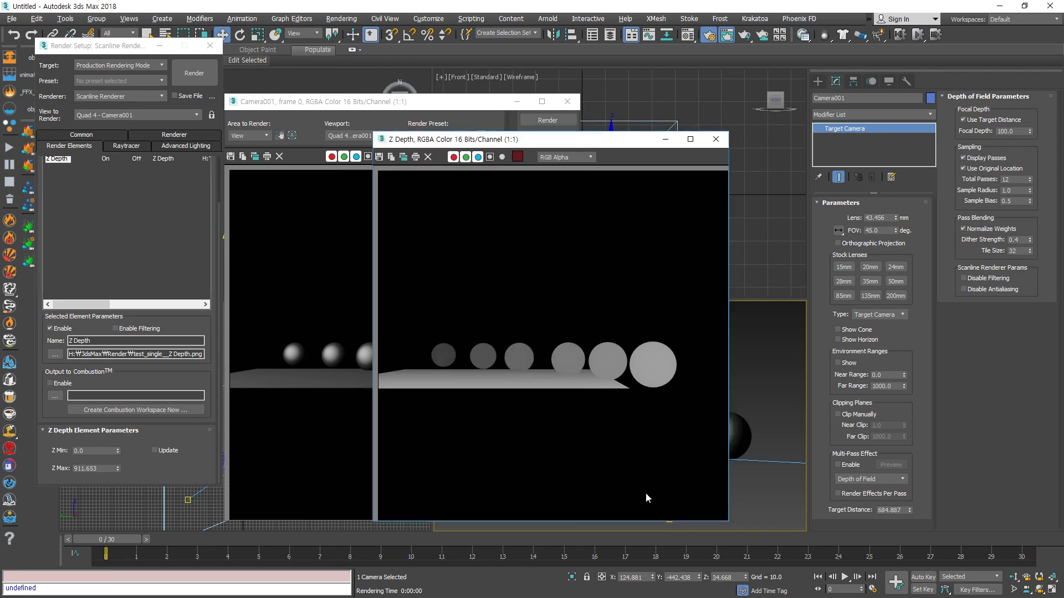
{"action": "left_click_drag", "start_coordinate": [490, 140], "coordinate": [746, 111]}
- Render the Camera001 view with the Z Depth element's Z Max at 154.981, and again at 754.758
{"action": "left_click_drag", "start_coordinate": [117, 471], "coordinate": [114, 515]}
{"action": "left_click", "coordinate": [194, 72]}
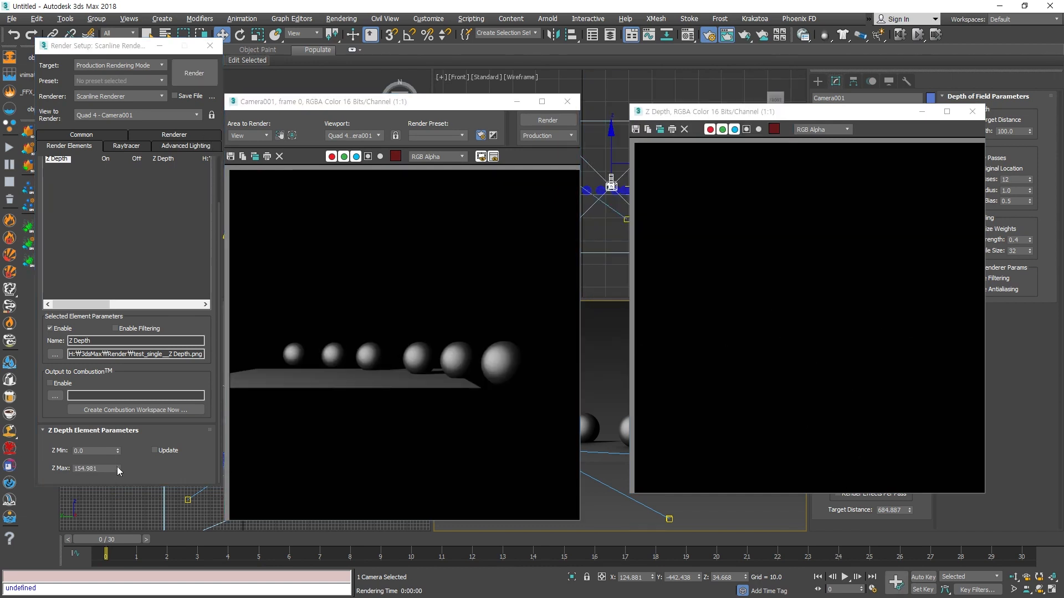
{"action": "left_click_drag", "start_coordinate": [117, 468], "coordinate": [134, 268]}
{"action": "left_click", "coordinate": [175, 72]}
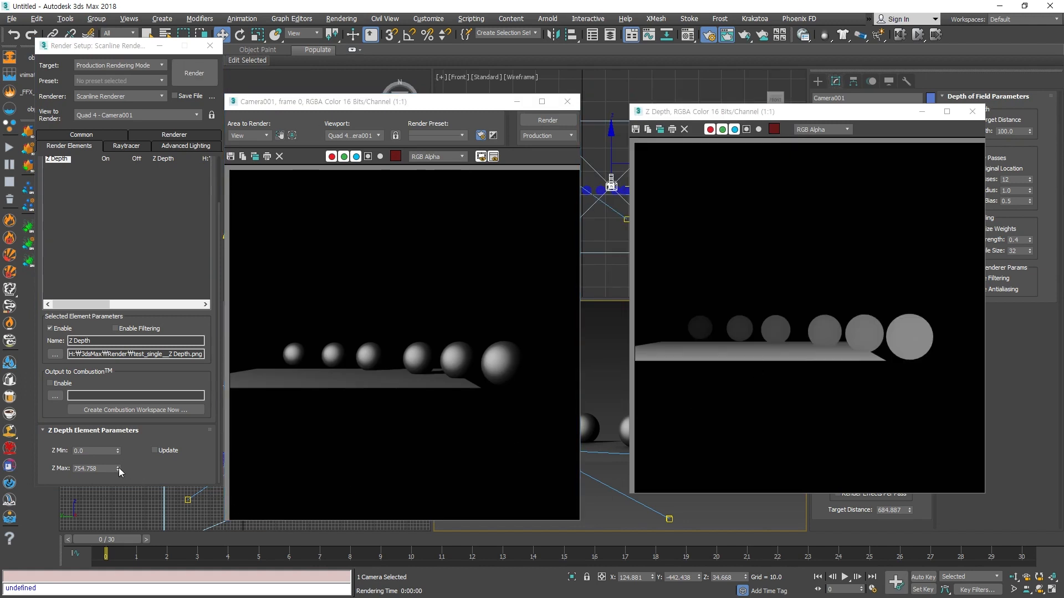
- Render the Camera001 view with the Z Depth element's Z Max at 2279.368, and again at 738.515
{"action": "left_click_drag", "start_coordinate": [118, 468], "coordinate": [119, 356]}
{"action": "left_click", "coordinate": [202, 63]}
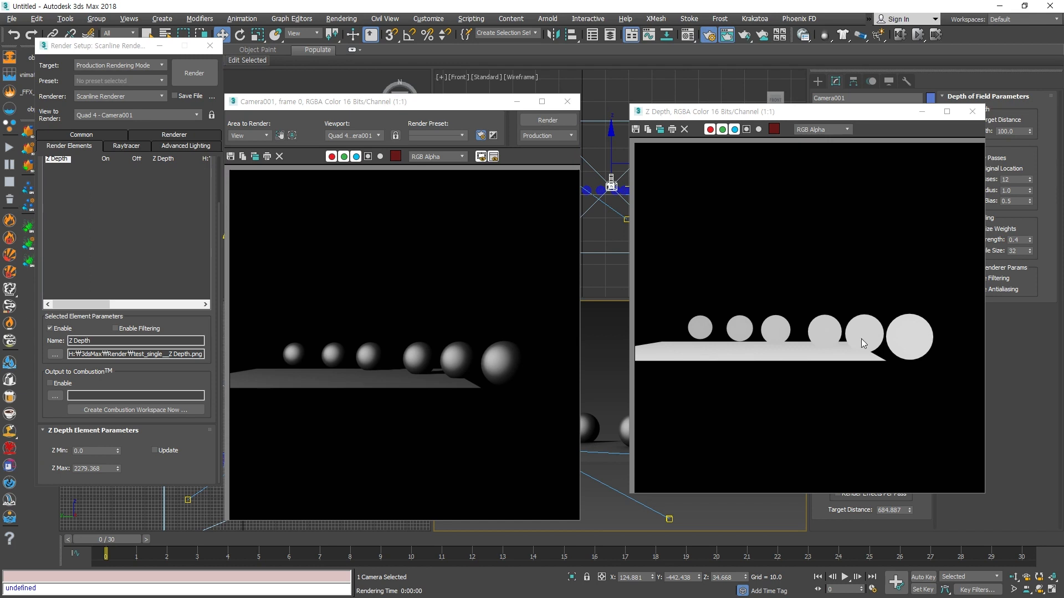
{"action": "left_click_drag", "start_coordinate": [119, 467], "coordinate": [117, 491]}
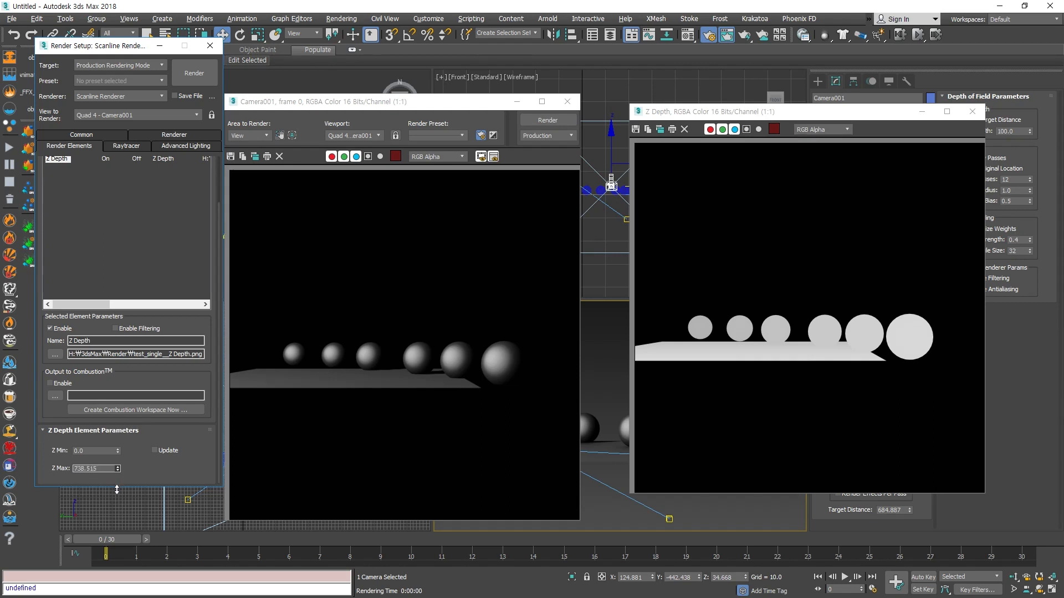
{"action": "left_click", "coordinate": [194, 73]}
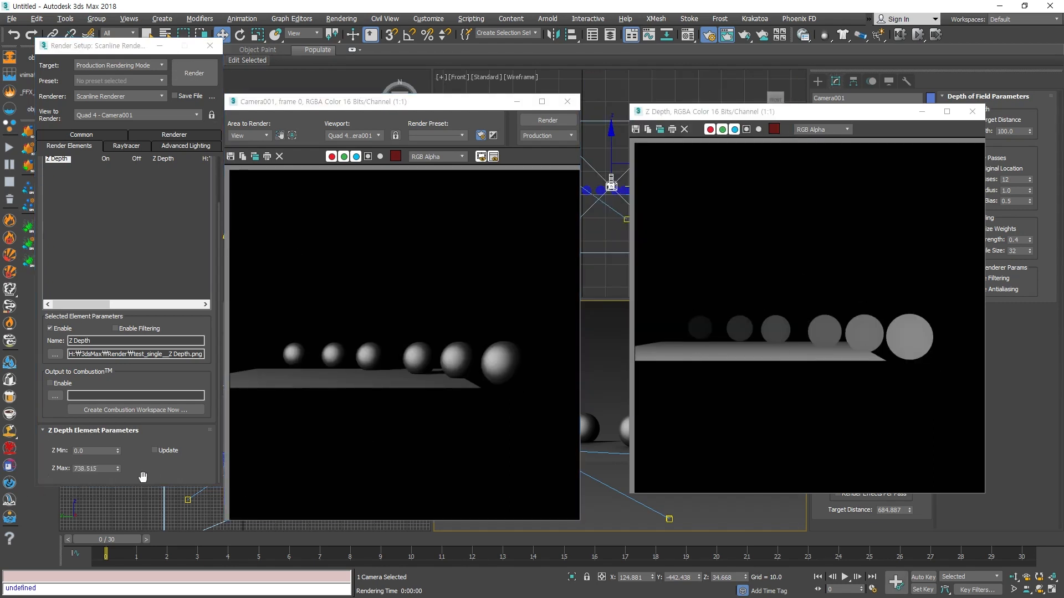
- Turn Update on again for the Z Depth element, render the Camera001 view, and select the Z Max value
{"action": "left_click", "coordinate": [158, 450]}
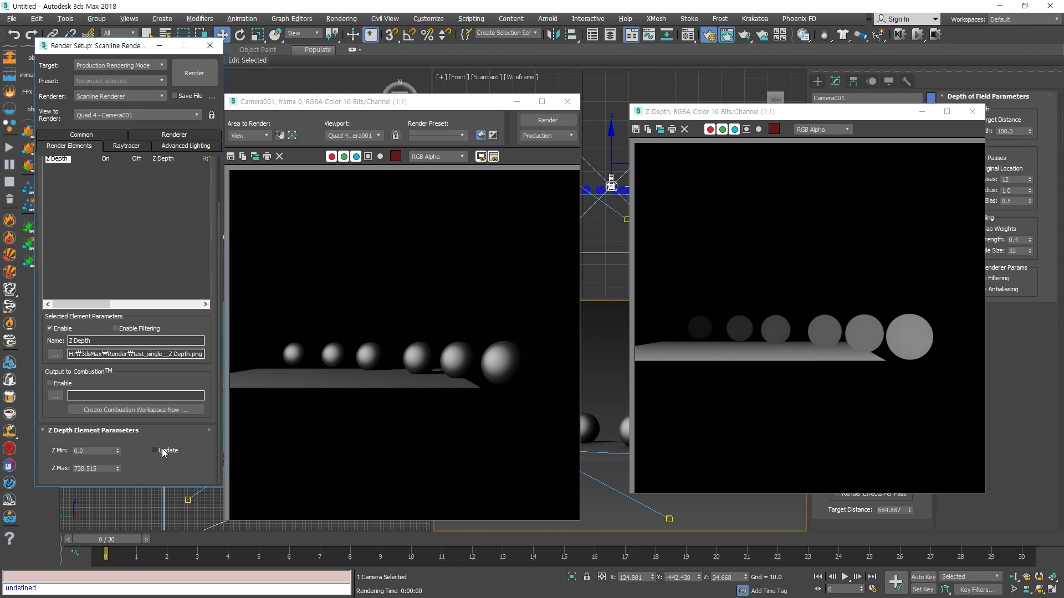
{"action": "left_click", "coordinate": [194, 73]}
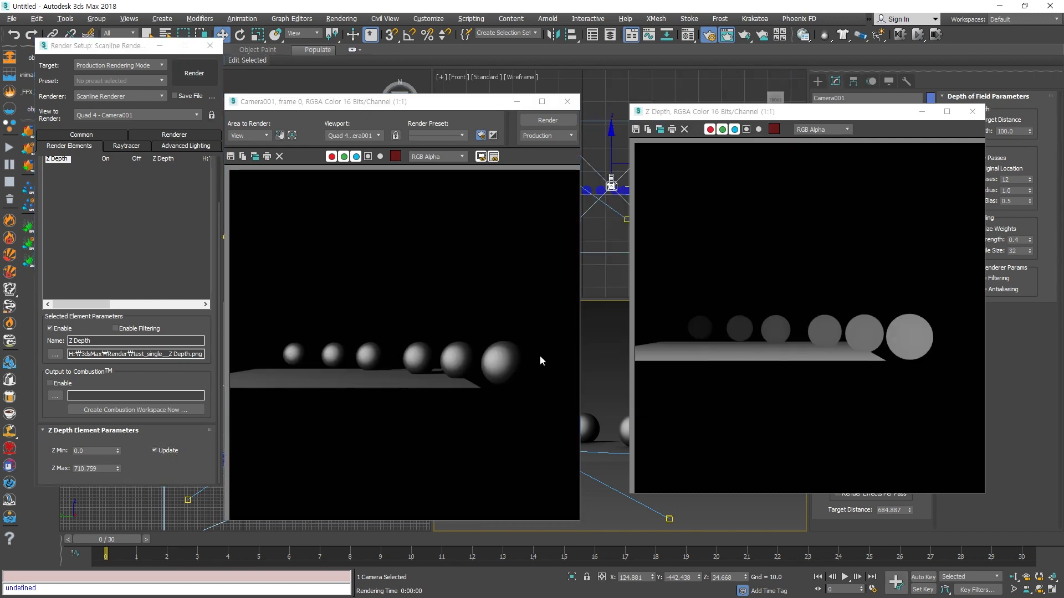
{"action": "left_click", "coordinate": [97, 468]}
{"action": "double_click", "coordinate": [97, 469]}
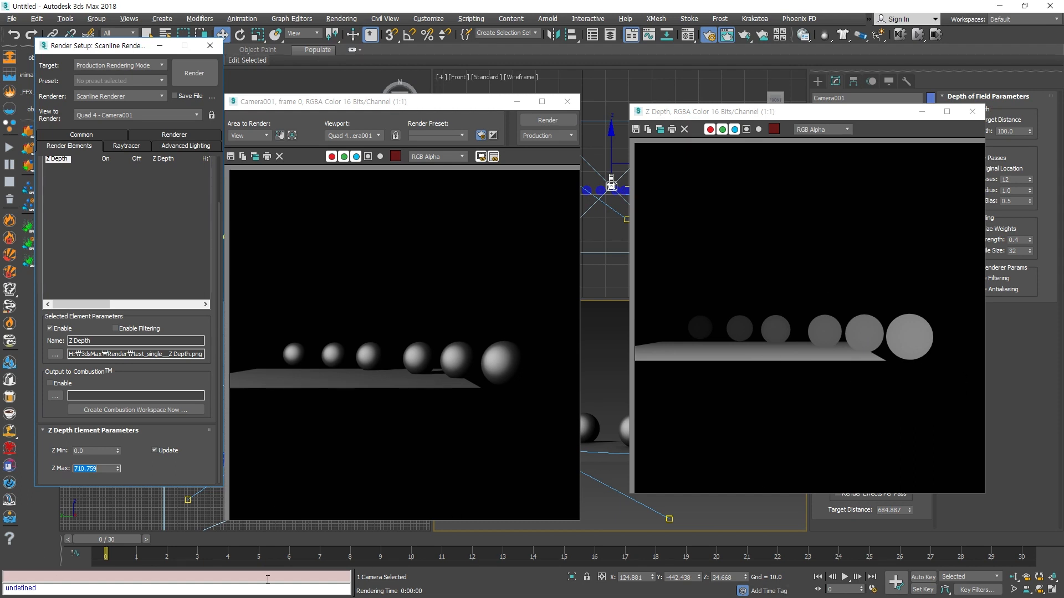
- Look through the list of render elements that can be added, and leave without adding one
{"action": "scroll", "coordinate": [193, 474], "scroll_direction": "up", "scroll_amount": 3}
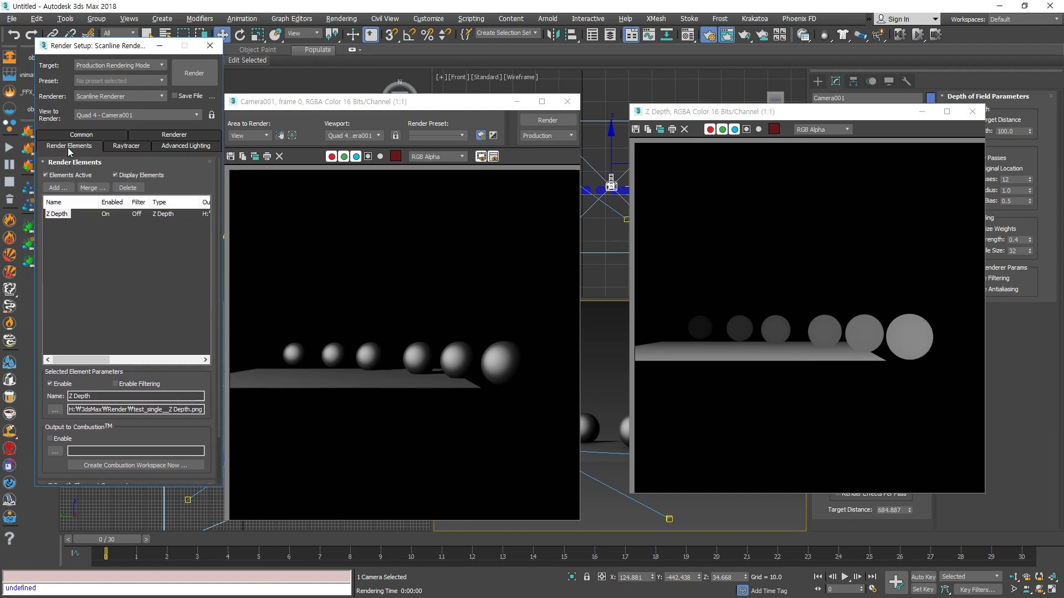
{"action": "left_click", "coordinate": [54, 188]}
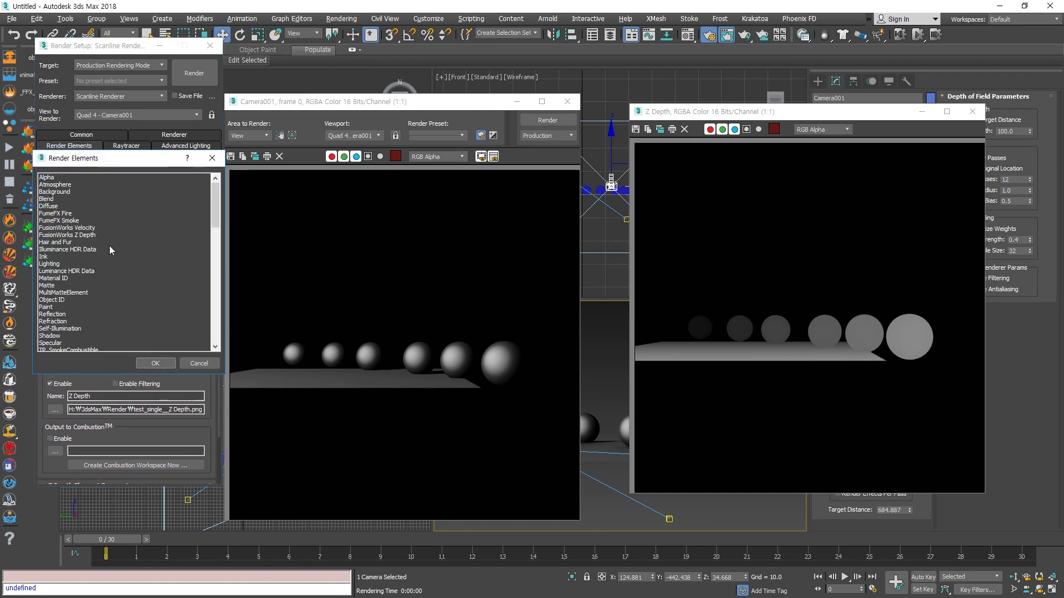
{"action": "left_click_drag", "start_coordinate": [215, 200], "coordinate": [215, 308]}
{"action": "left_click", "coordinate": [197, 363]}
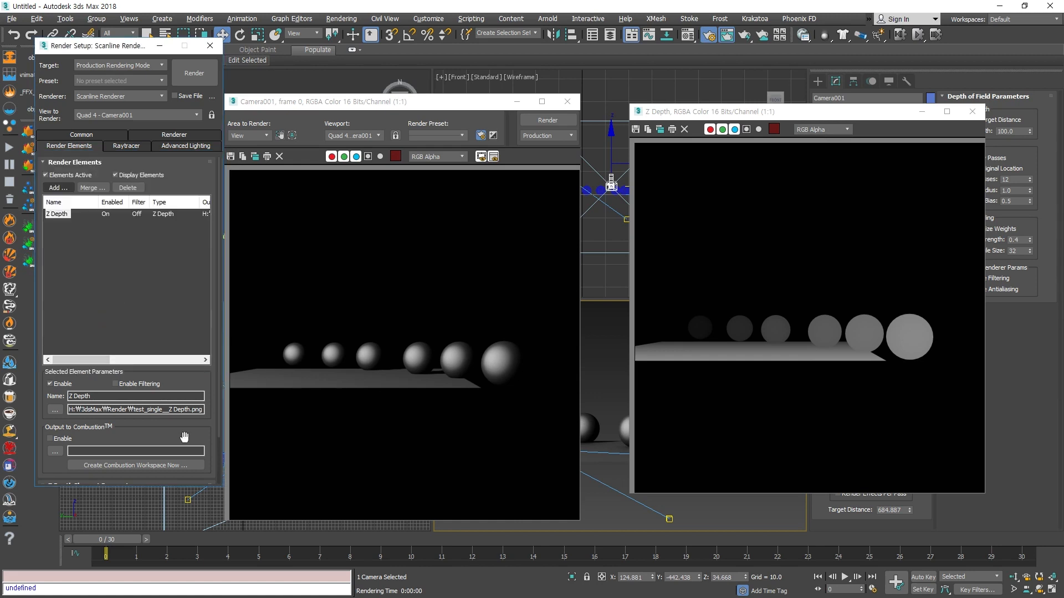
- Turn on Force 2-Sided in the common render options, close both rendered images and clear the selection
{"action": "left_click", "coordinate": [68, 136]}
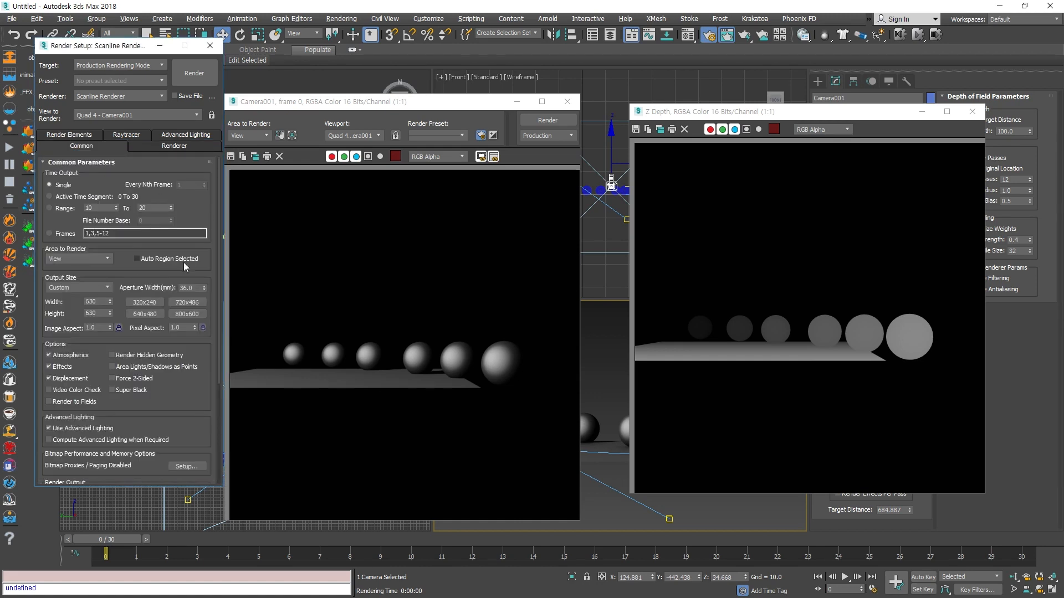
{"action": "scroll", "coordinate": [201, 269], "scroll_direction": "down", "scroll_amount": 3}
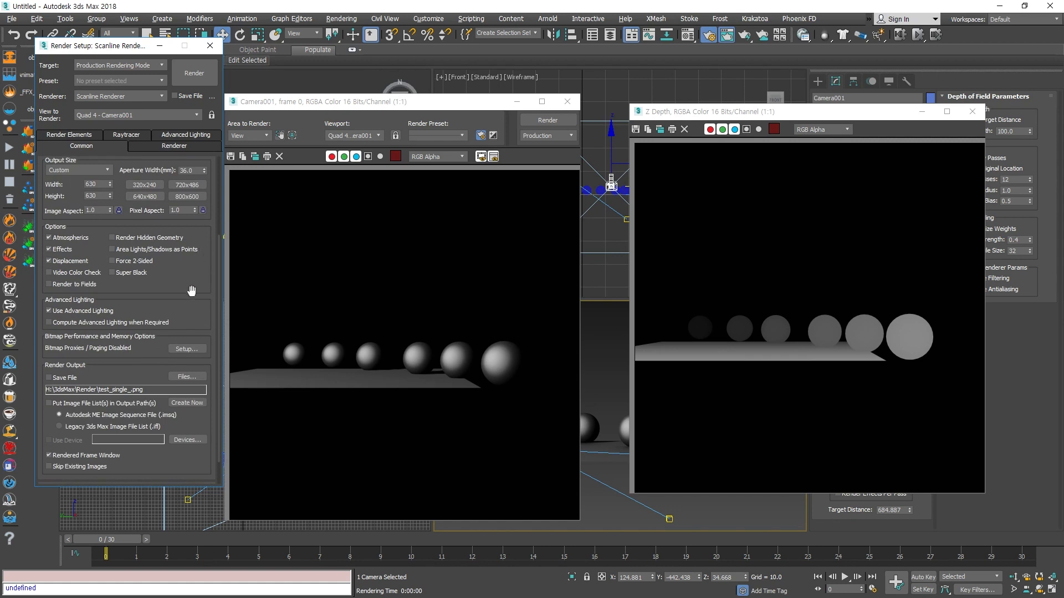
{"action": "left_click", "coordinate": [153, 256]}
{"action": "left_click", "coordinate": [973, 111]}
{"action": "left_click", "coordinate": [567, 101]}
{"action": "left_click", "coordinate": [498, 412]}
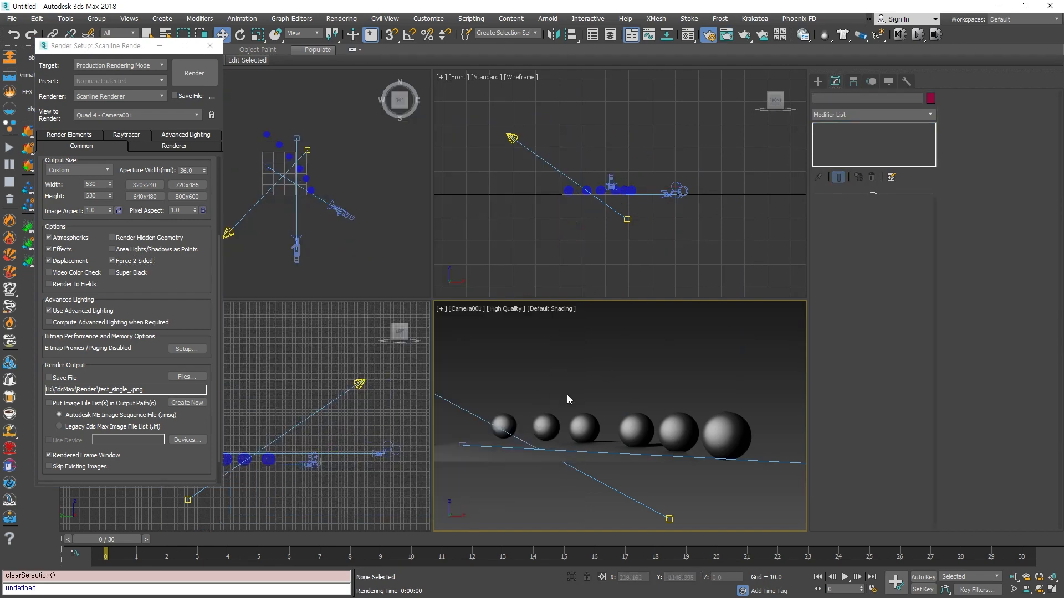
- Move the nearest sphere in front of Camera001 and raise it slightly, to about X 123.4, Y -296.7, Z 33.3
{"action": "left_click", "coordinate": [726, 435]}
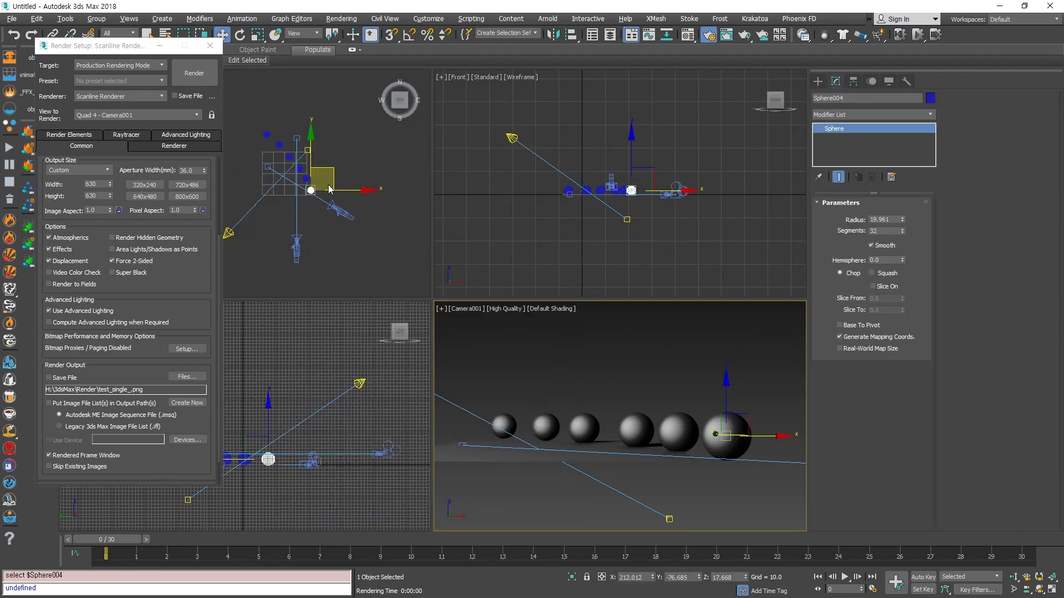
{"action": "left_click_drag", "start_coordinate": [335, 180], "coordinate": [320, 210]}
{"action": "right_click", "coordinate": [379, 480]}
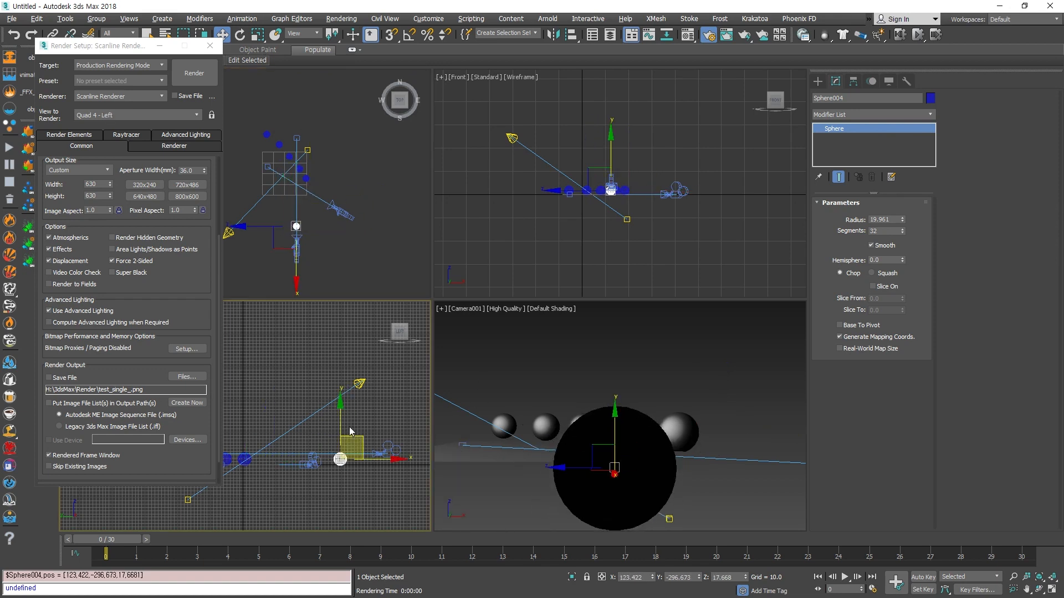
{"action": "left_click_drag", "start_coordinate": [341, 419], "coordinate": [341, 415]}
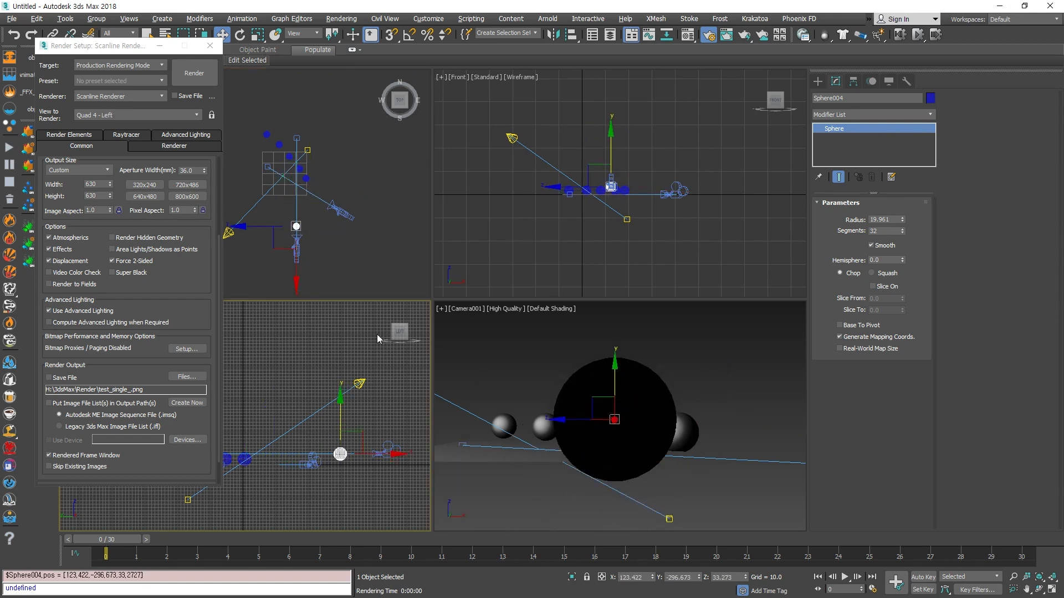
- Delete the five other spheres in the Top view and make the Camera001 view active
{"action": "left_click", "coordinate": [341, 252]}
{"action": "scroll", "coordinate": [330, 224], "scroll_direction": "up", "scroll_amount": 5}
{"action": "left_click", "coordinate": [331, 224]}
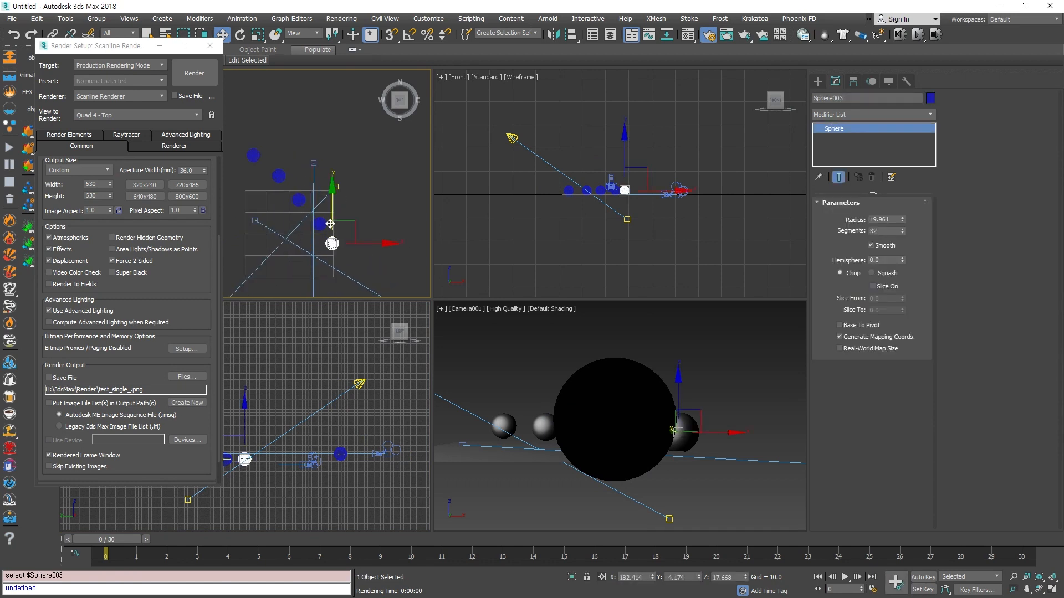
{"action": "key", "text": "Delete"}
{"action": "left_click", "coordinate": [319, 224]}
{"action": "key", "text": "Delete"}
{"action": "left_click", "coordinate": [298, 200]}
{"action": "key", "text": "Delete"}
{"action": "left_click", "coordinate": [279, 176]}
{"action": "key", "text": "Delete"}
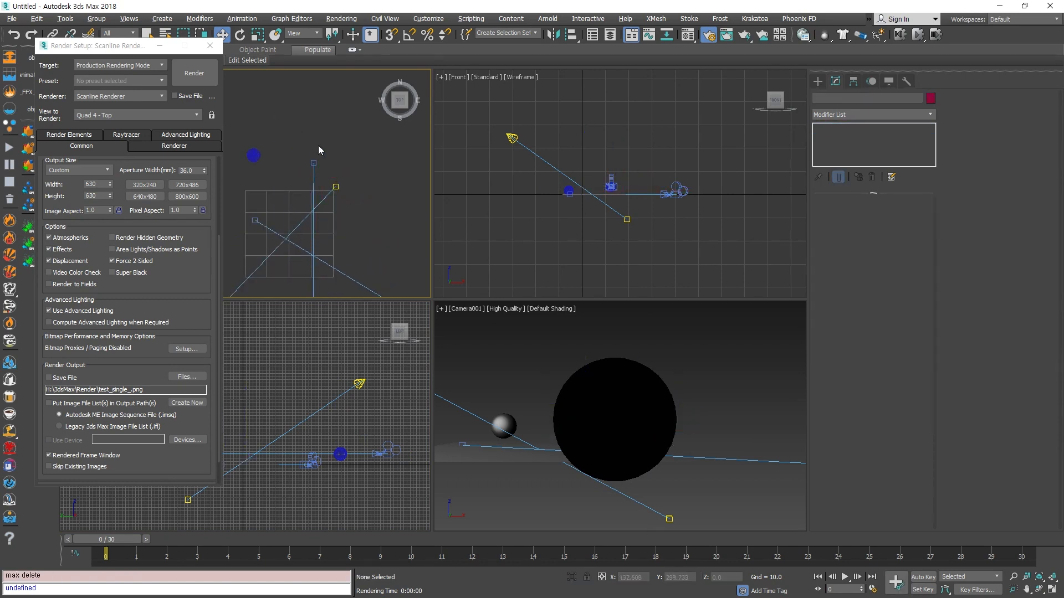
{"action": "left_click", "coordinate": [253, 155]}
{"action": "key", "text": "Delete"}
{"action": "left_click", "coordinate": [740, 441]}
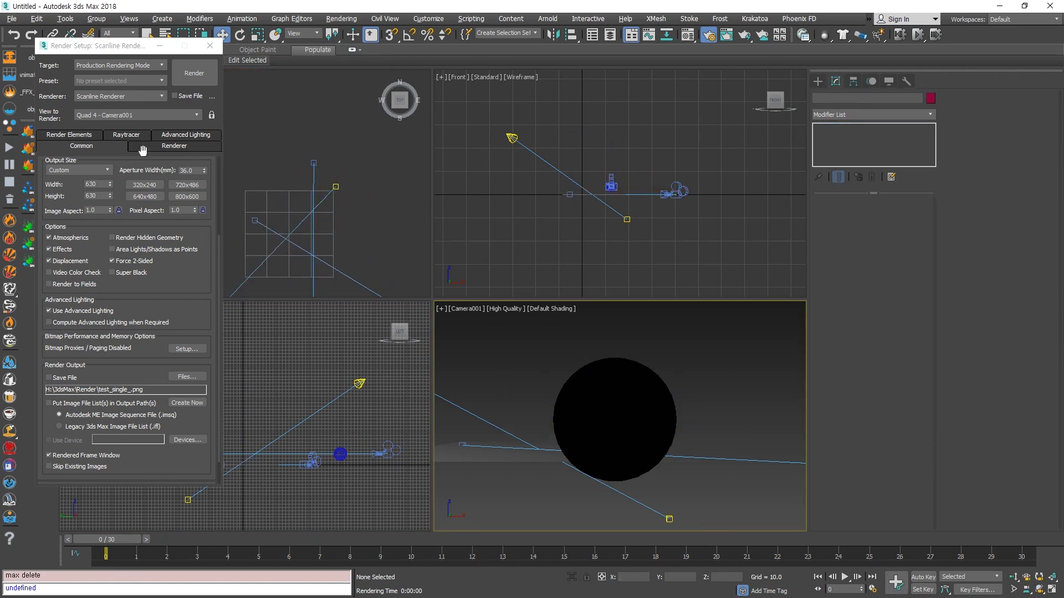
- Turn on Force Wireframe for the Scanline Renderer and set the wire thickness to 1.0
{"action": "left_click", "coordinate": [167, 147]}
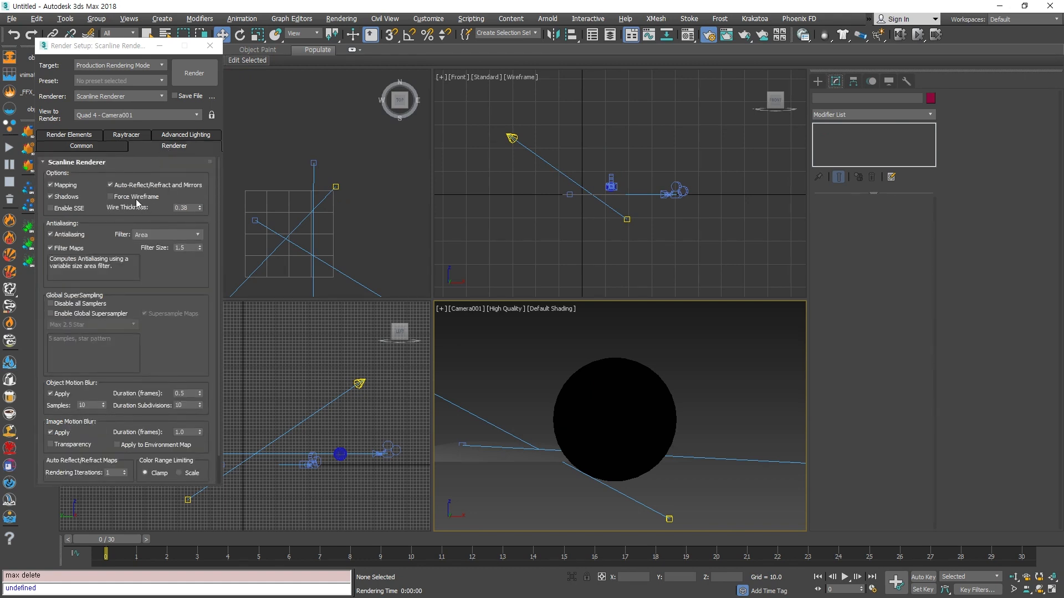
{"action": "left_click", "coordinate": [135, 197]}
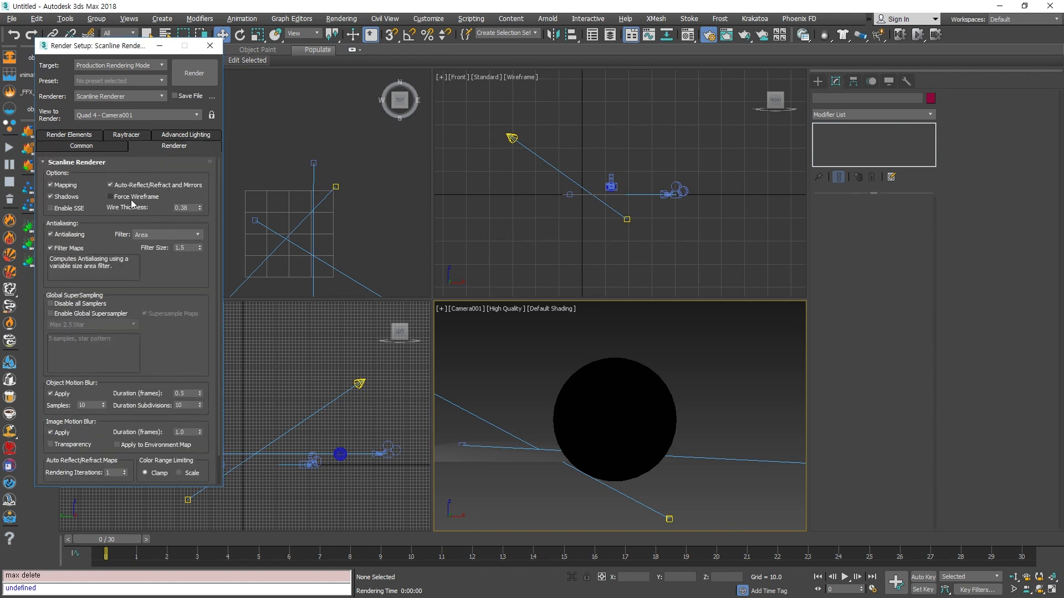
{"action": "left_click", "coordinate": [189, 208]}
{"action": "type", "text": "1"}
{"action": "left_click", "coordinate": [475, 317]}
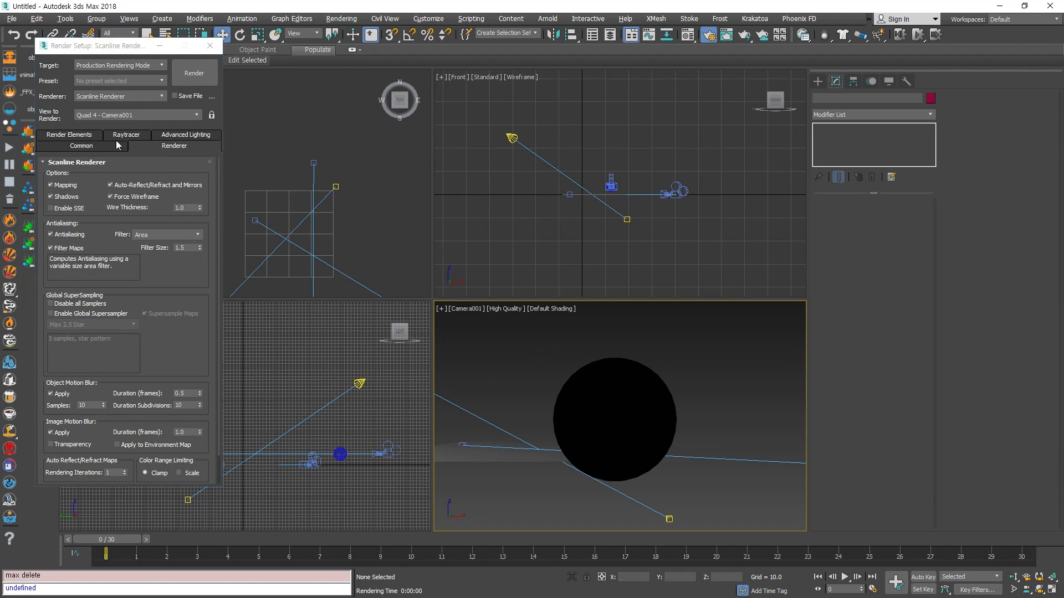
- Render the Camera001 view, check its alpha channel, and close the rendered image
{"action": "left_click", "coordinate": [83, 136]}
{"action": "left_click", "coordinate": [194, 72]}
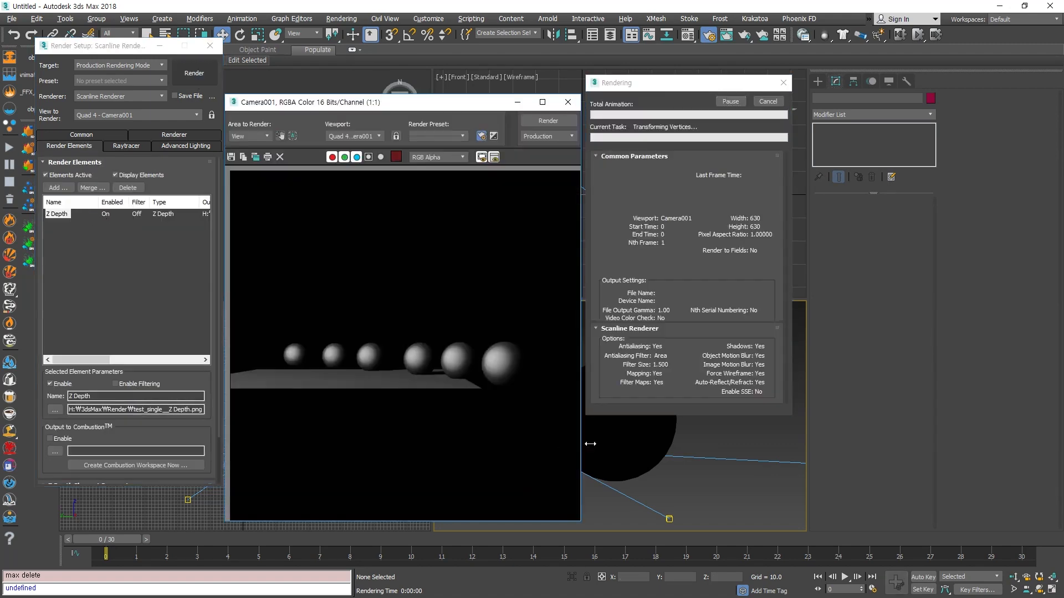
{"action": "left_click", "coordinate": [367, 157]}
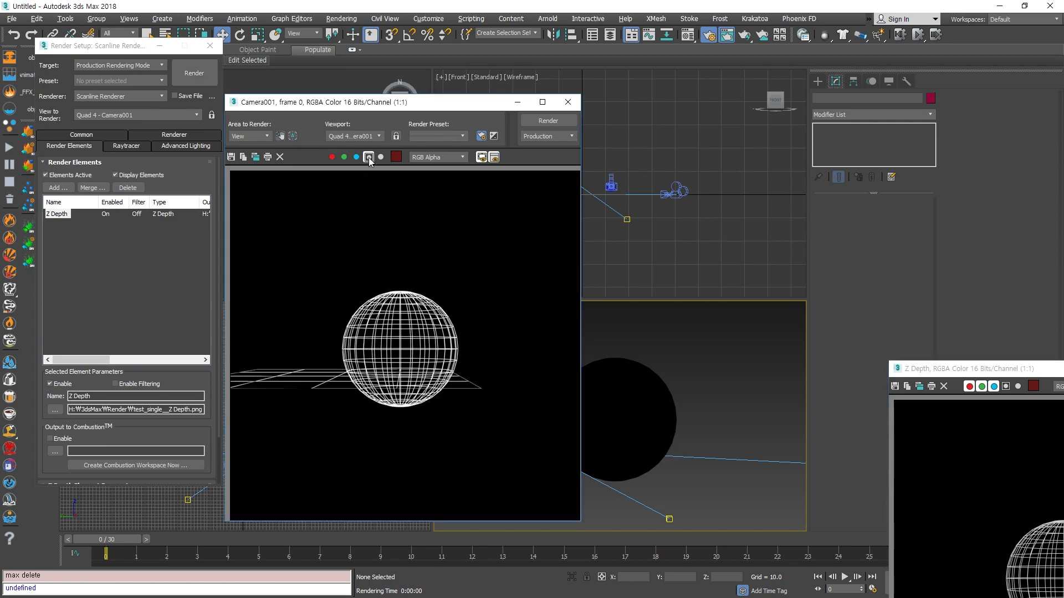
{"action": "left_click", "coordinate": [368, 157]}
{"action": "left_click", "coordinate": [567, 102]}
- Move the spotlight closer to the camera side in the Top view and render the Camera001 view again
{"action": "scroll", "coordinate": [373, 209], "scroll_direction": "down", "scroll_amount": 4}
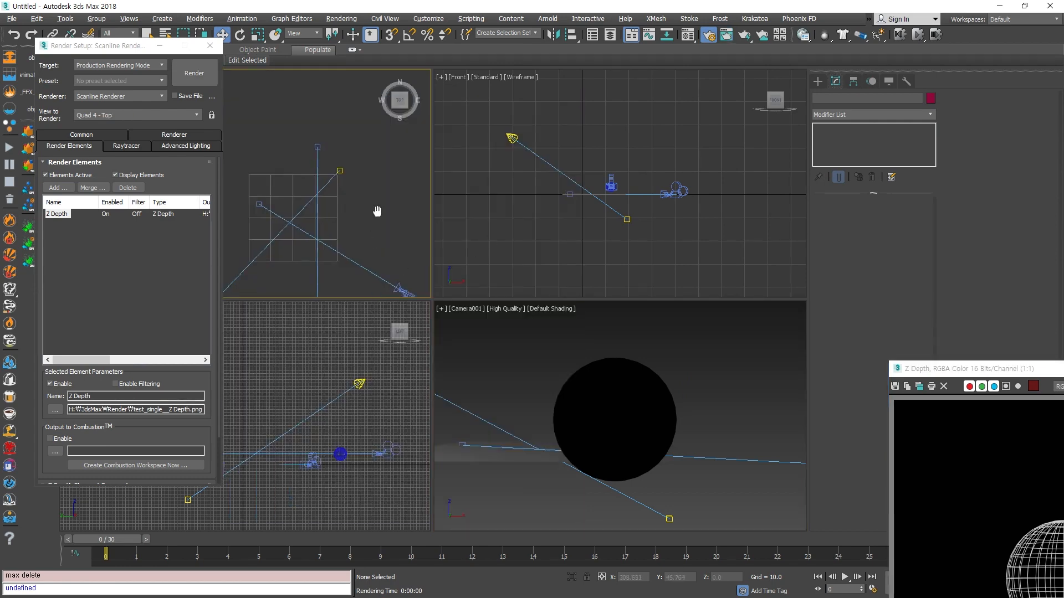
{"action": "left_click", "coordinate": [314, 233]}
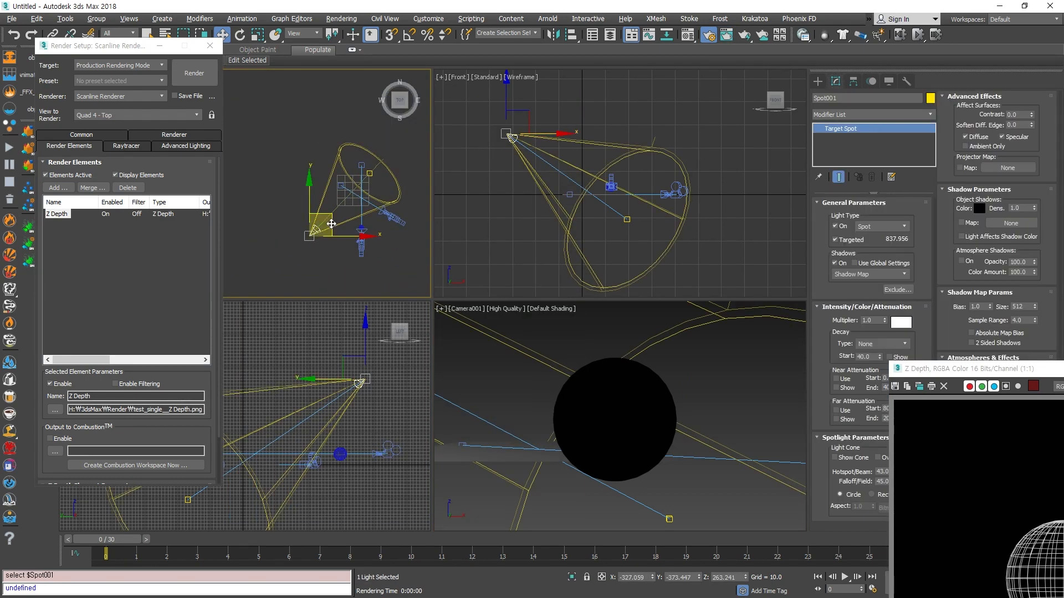
{"action": "left_click_drag", "start_coordinate": [323, 224], "coordinate": [370, 266]}
{"action": "left_click", "coordinate": [743, 382]}
{"action": "left_click", "coordinate": [204, 85]}
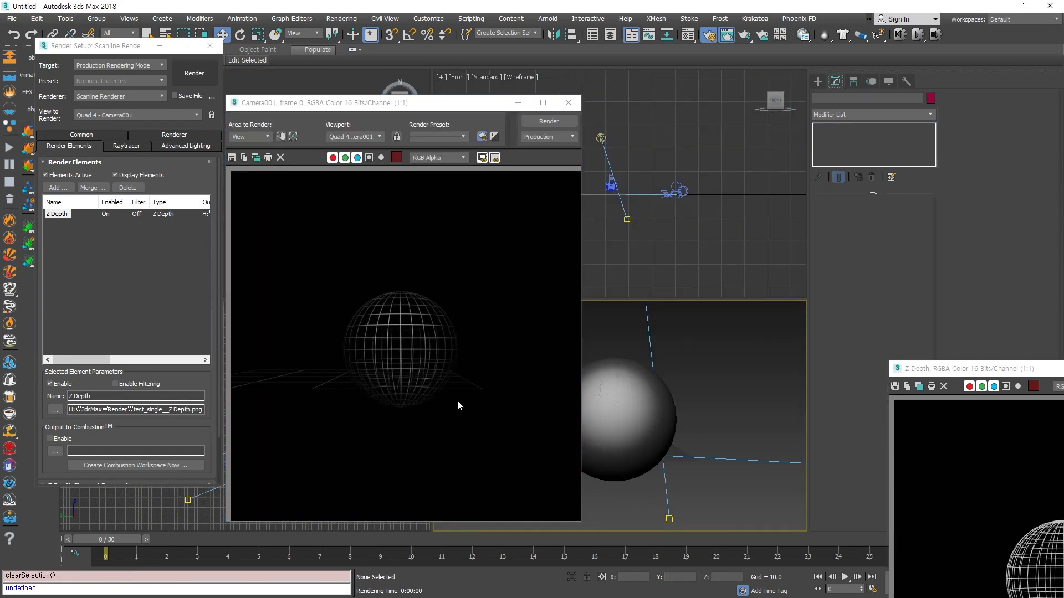
- Turn off Force 2-Sided in the common render options and delete the ground plane
{"action": "left_click", "coordinate": [125, 146]}
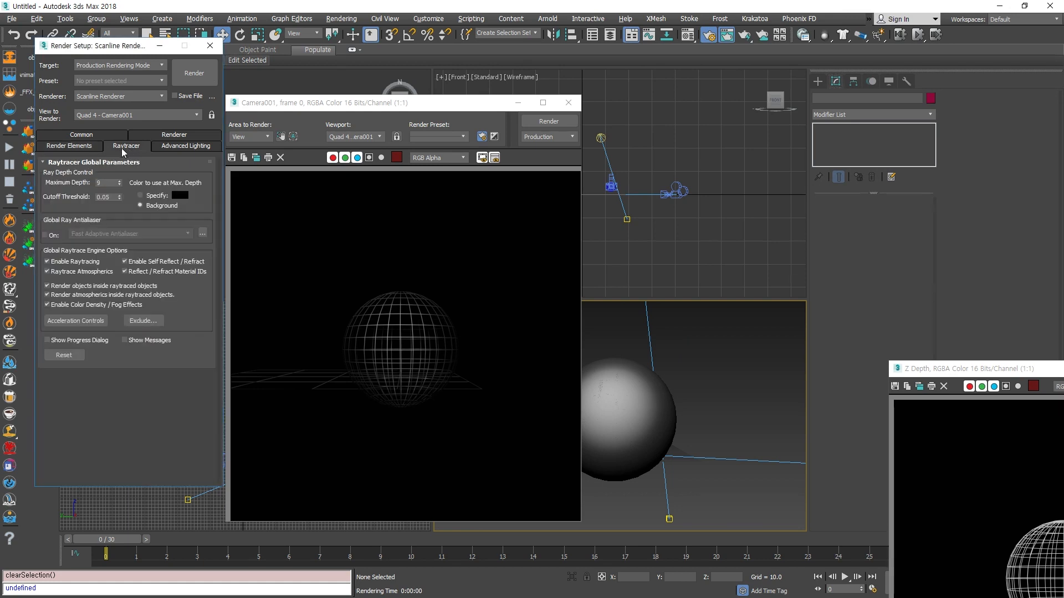
{"action": "left_click", "coordinate": [194, 137]}
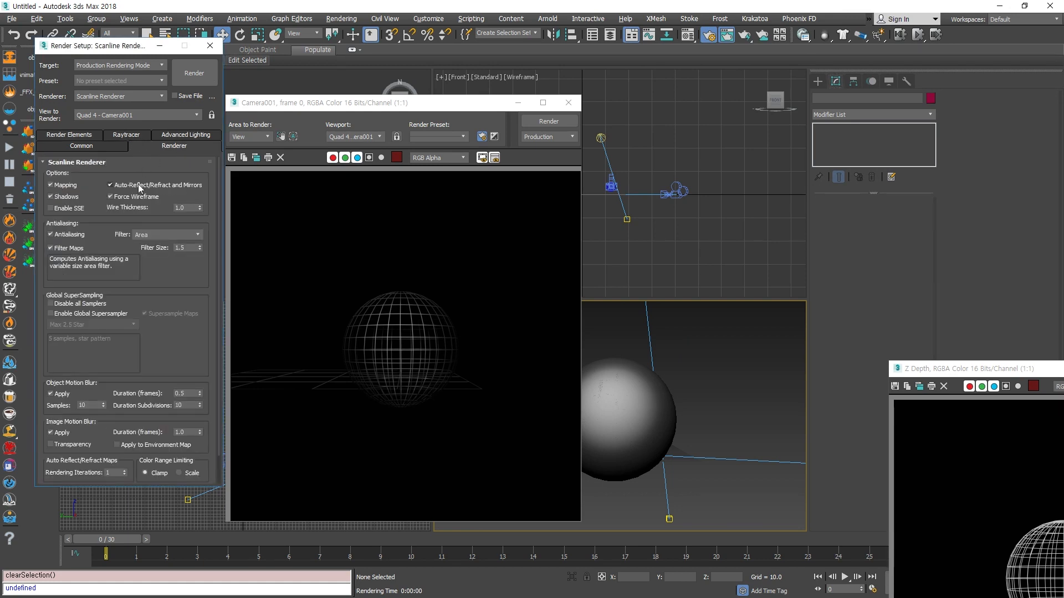
{"action": "left_click", "coordinate": [82, 145]}
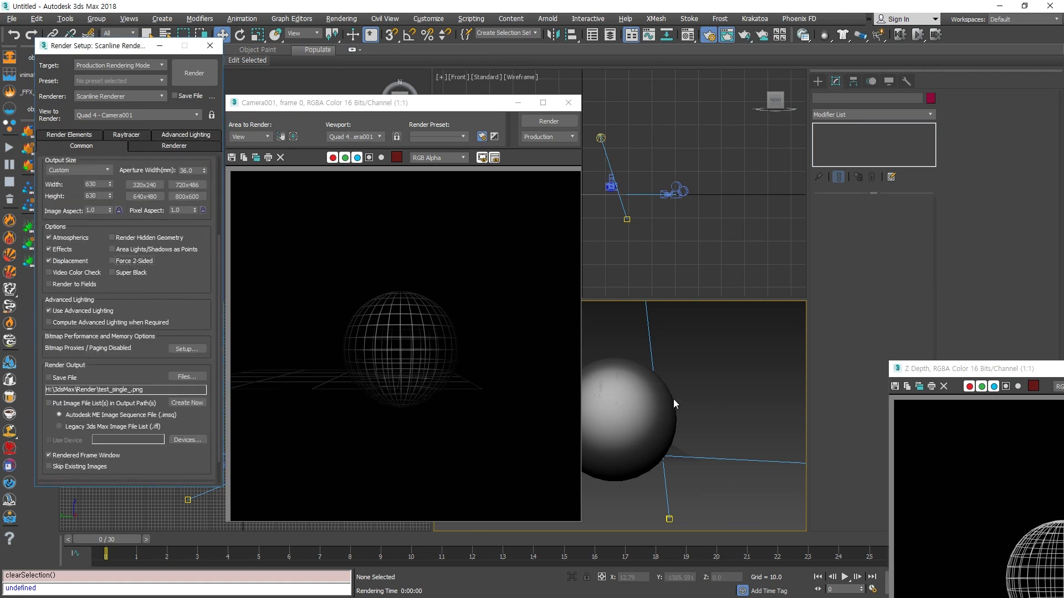
{"action": "left_click", "coordinate": [693, 475]}
{"action": "key", "text": "Delete"}
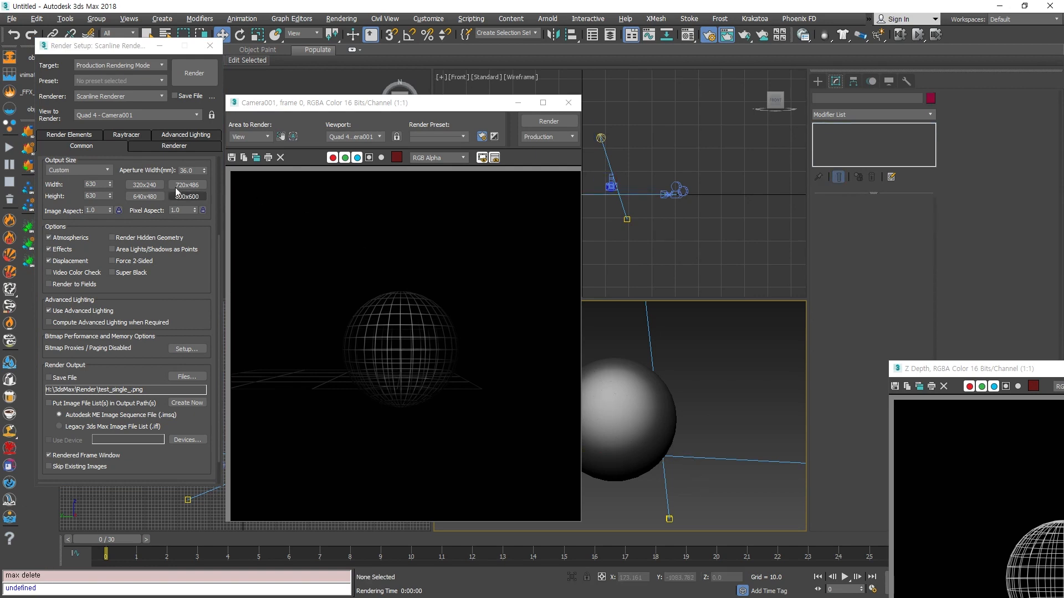
- Set the Force Wireframe wire thickness to 2.0 and render the Camera001 view
{"action": "left_click", "coordinate": [129, 136]}
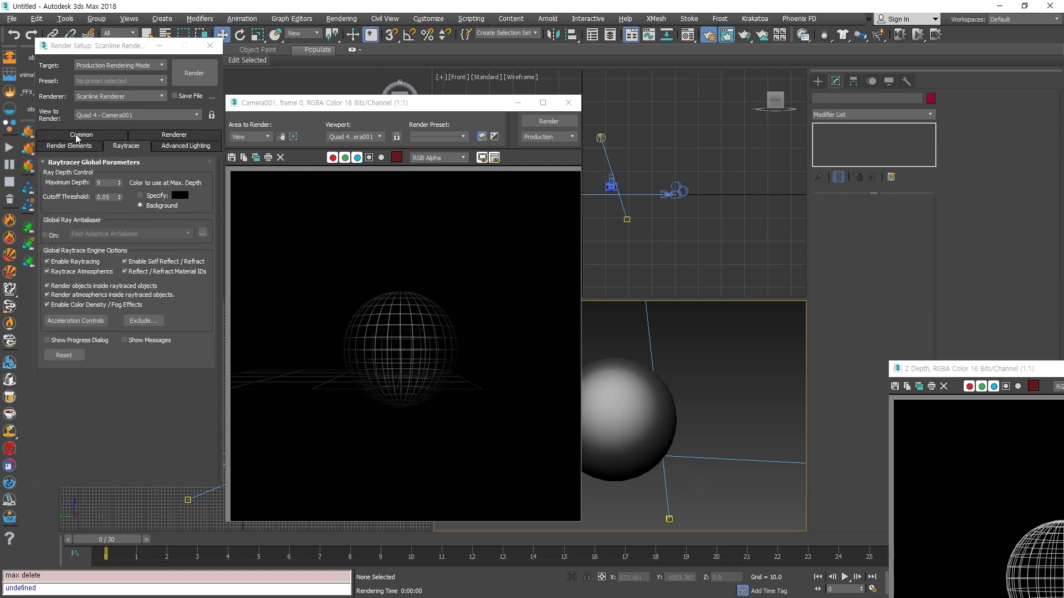
{"action": "left_click", "coordinate": [173, 135]}
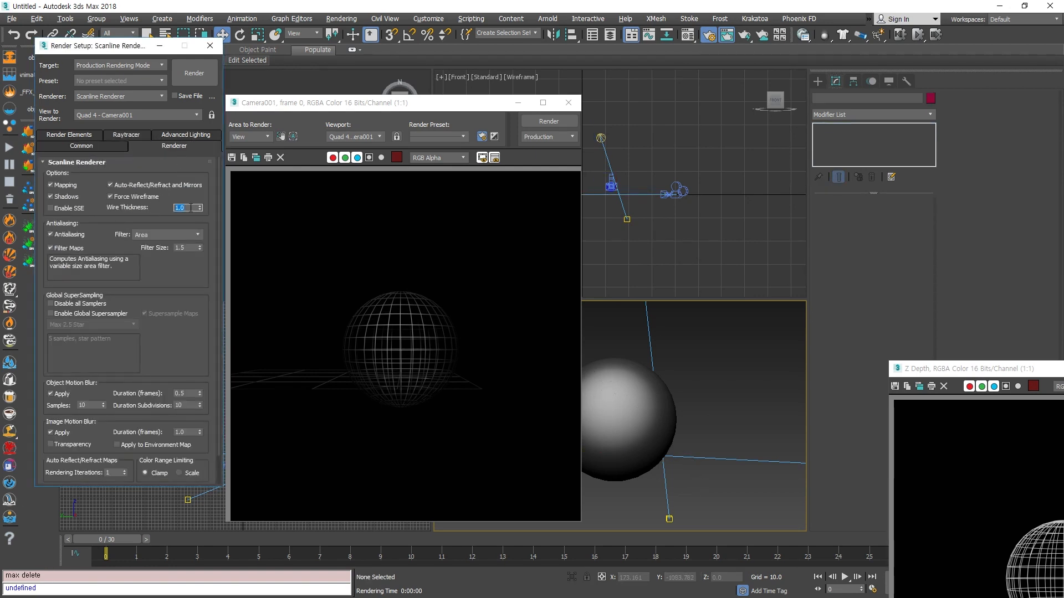
{"action": "type", "text": "4.0"}
{"action": "left_click", "coordinate": [206, 72]}
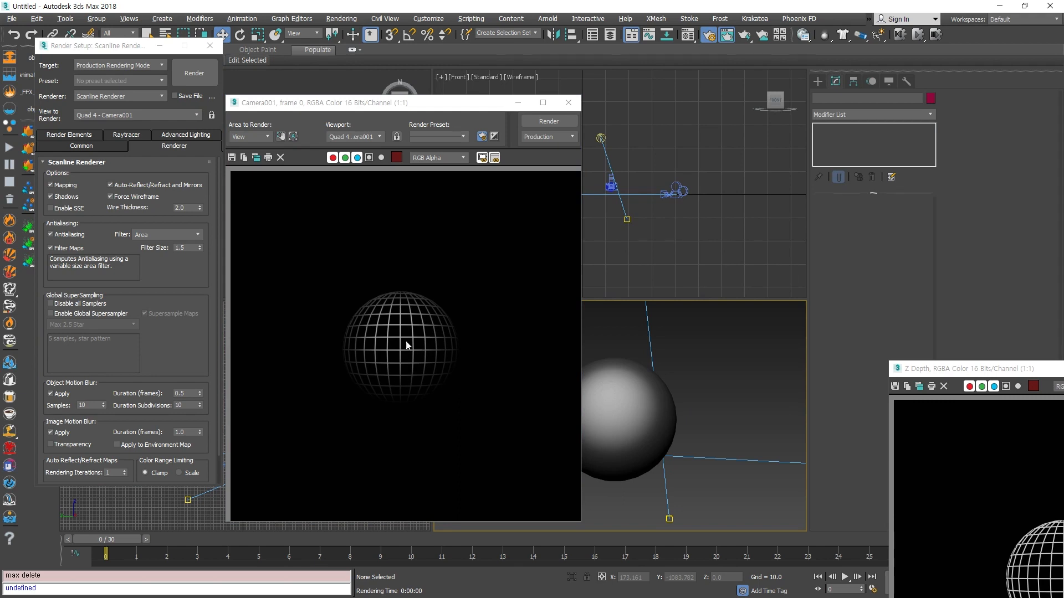
- Check the alpha channel of the wireframe render, restore the color display and move the image clear of the Camera001 view
{"action": "left_click", "coordinate": [368, 158]}
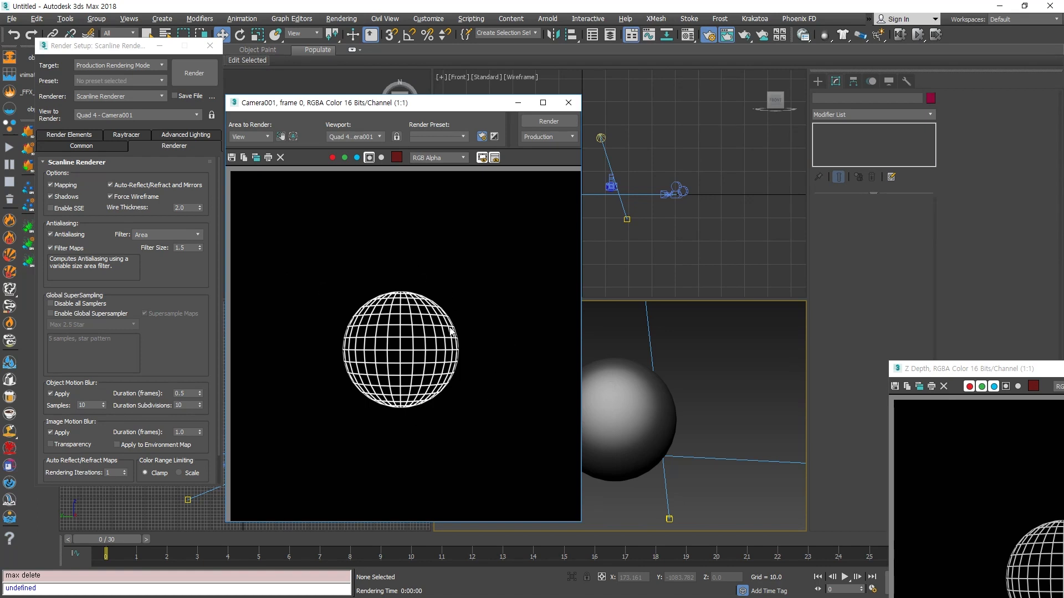
{"action": "left_click", "coordinate": [369, 158]}
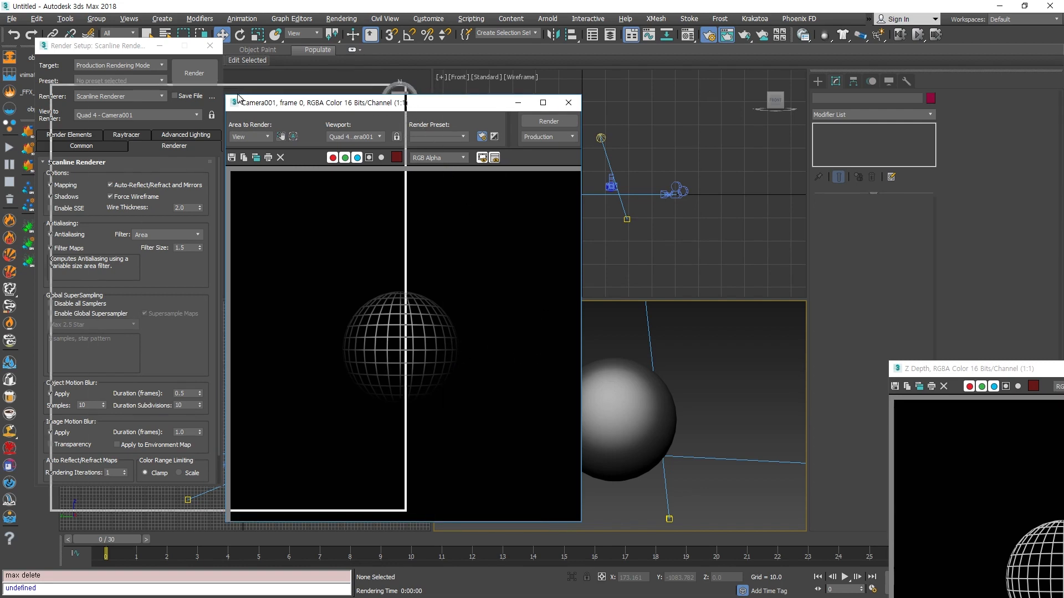
{"action": "left_click_drag", "start_coordinate": [420, 103], "coordinate": [238, 89]}
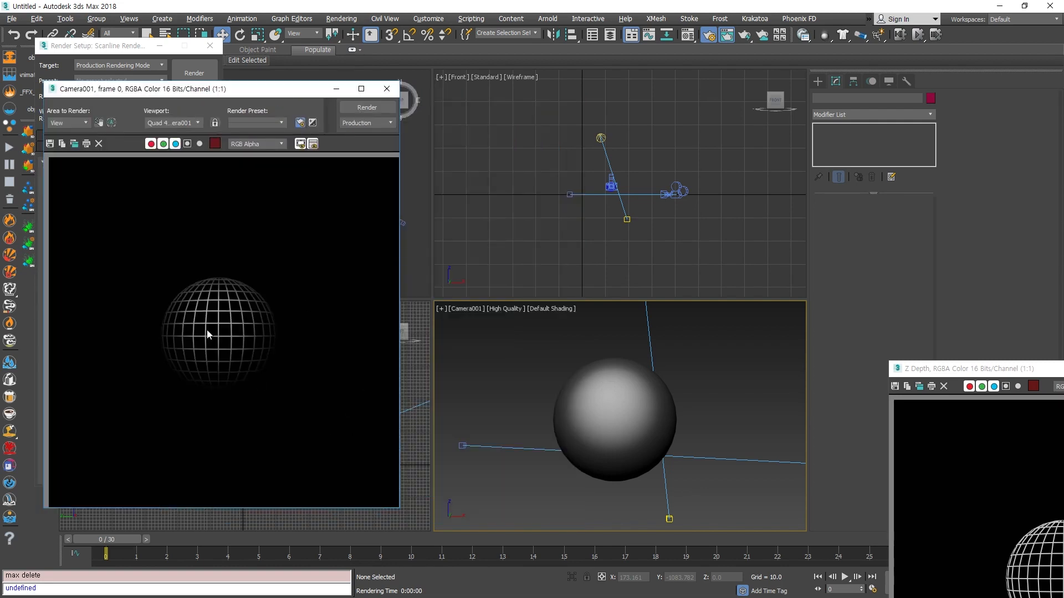
- Close the Z Depth image and turn on Wire for the 04 - Default material
{"action": "left_click", "coordinate": [661, 423]}
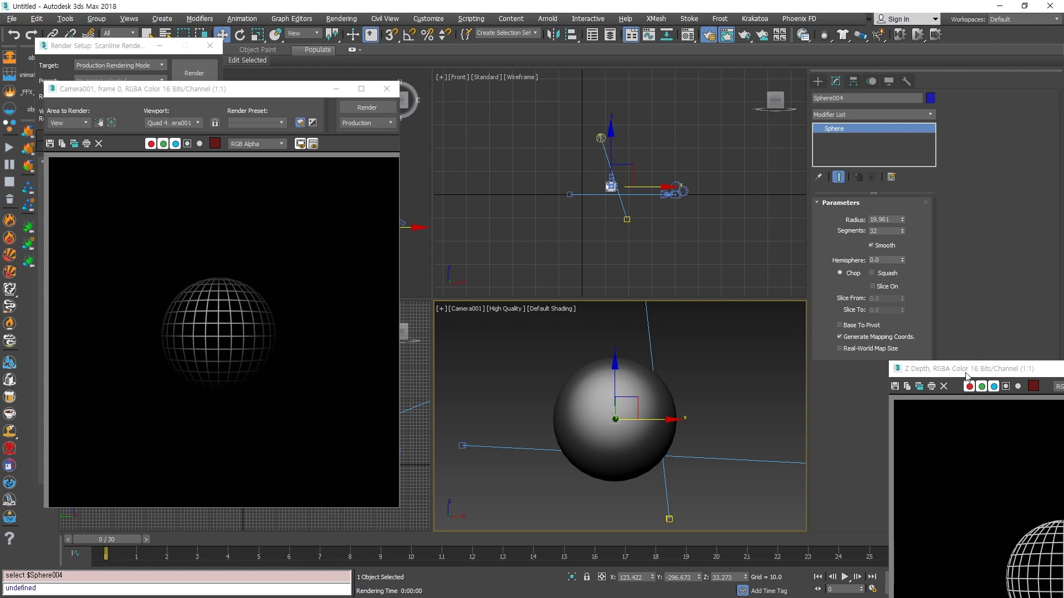
{"action": "left_click", "coordinate": [1063, 369]}
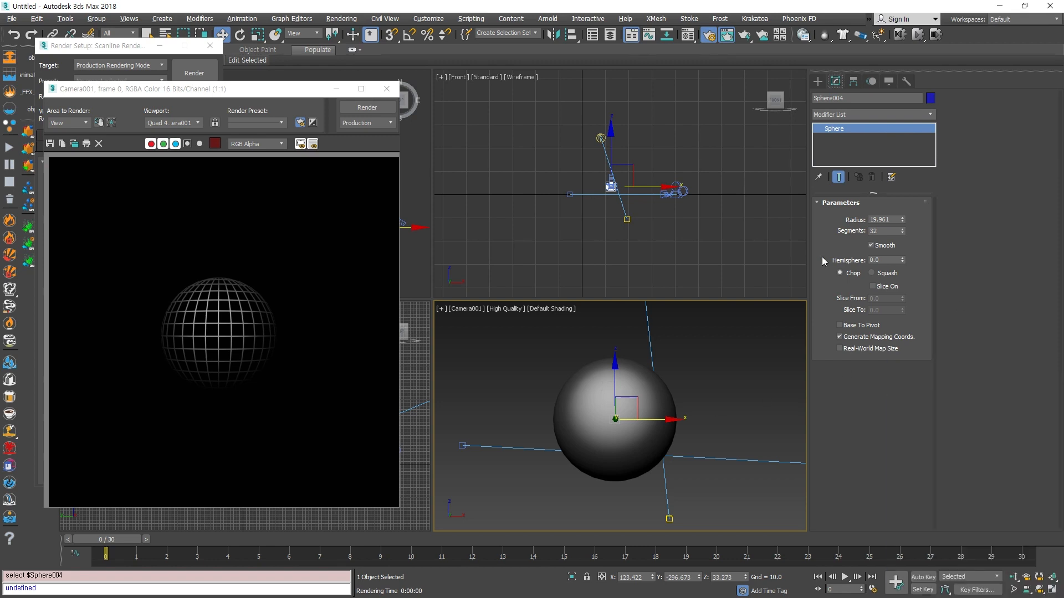
{"action": "left_click", "coordinate": [726, 397]}
{"action": "key", "text": "m"}
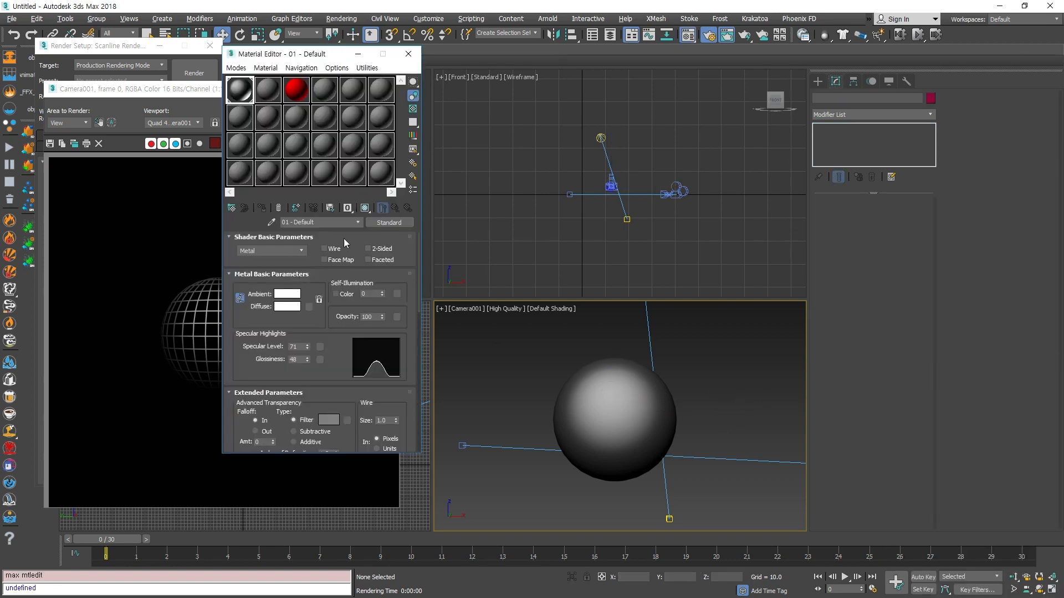
{"action": "left_click", "coordinate": [324, 90]}
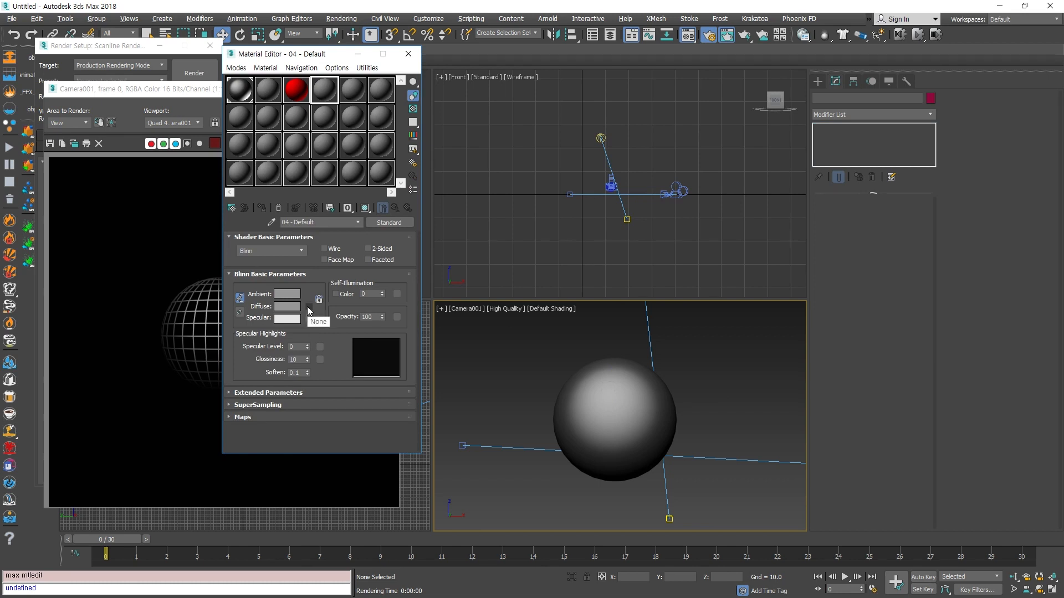
{"action": "left_click", "coordinate": [327, 249]}
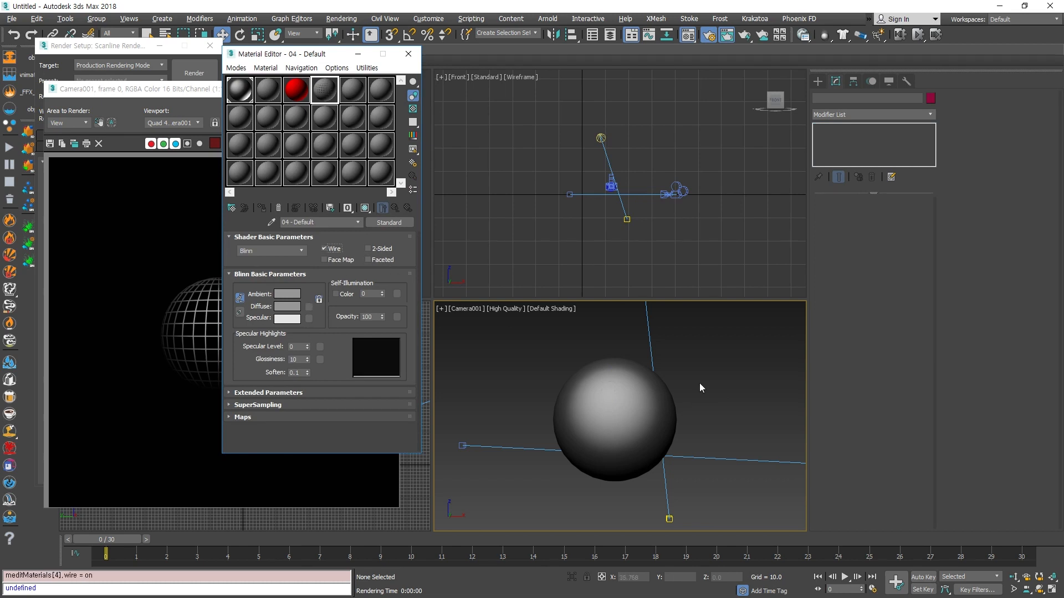
- Compare the enlarged 04 - Default material preview with the wireframe render and bring up the common render options
{"action": "double_click", "coordinate": [325, 93]}
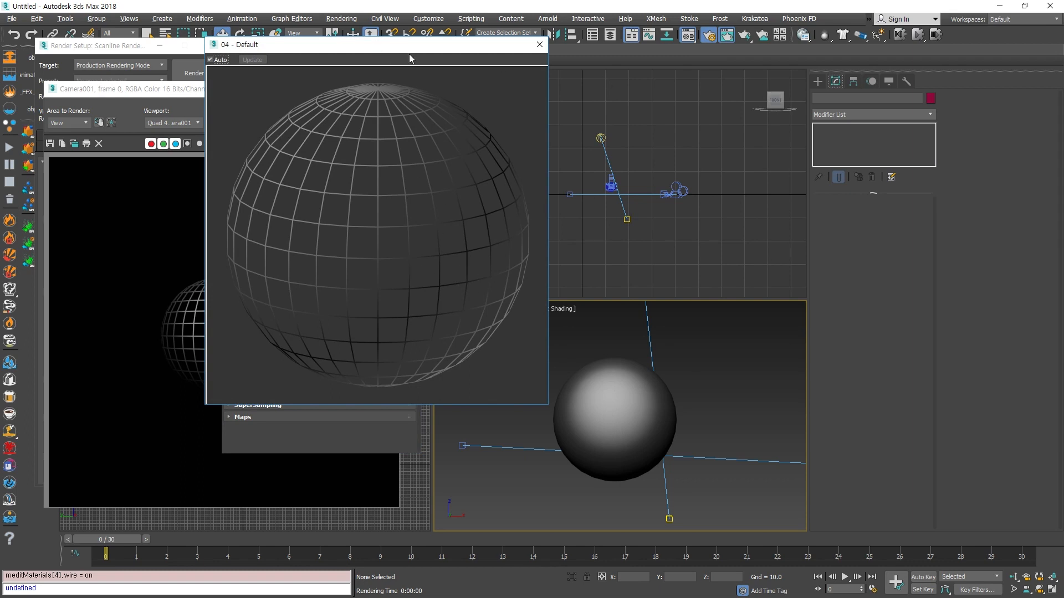
{"action": "left_click_drag", "start_coordinate": [410, 47], "coordinate": [777, 59]}
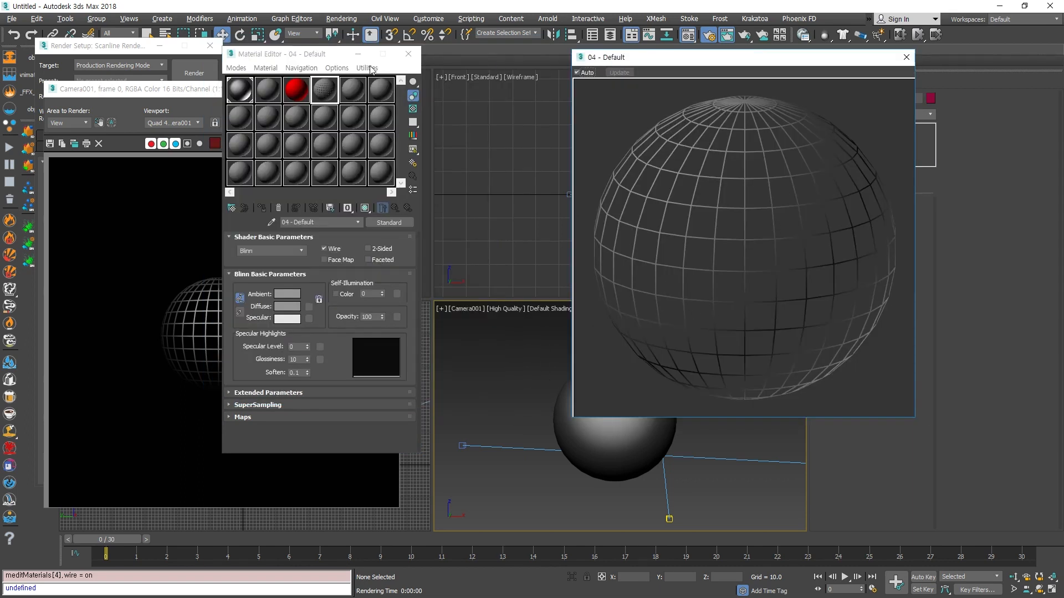
{"action": "left_click", "coordinate": [216, 380]}
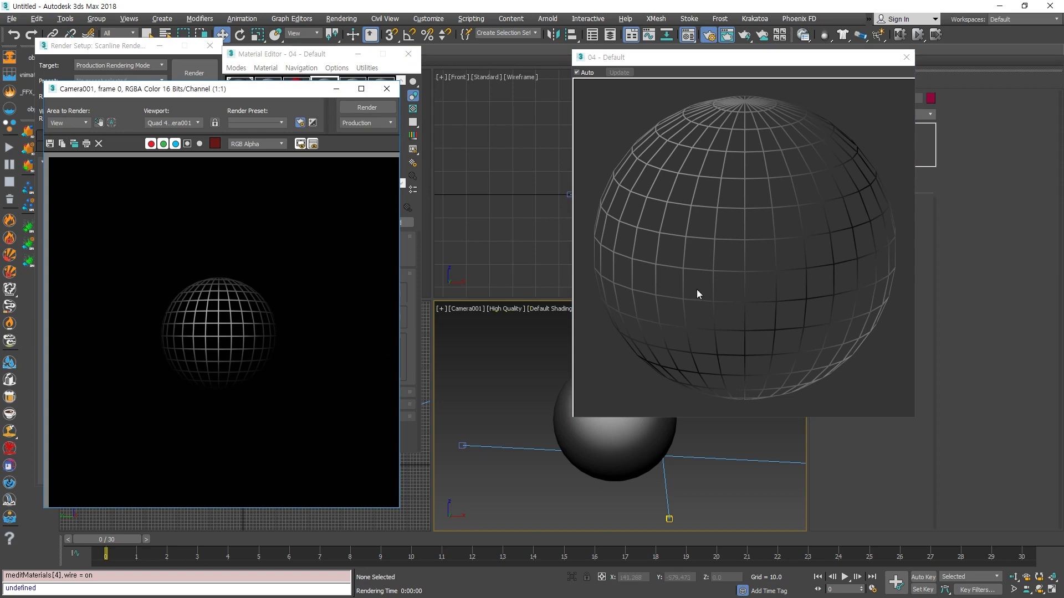
{"action": "left_click_drag", "start_coordinate": [198, 89], "coordinate": [543, 74]}
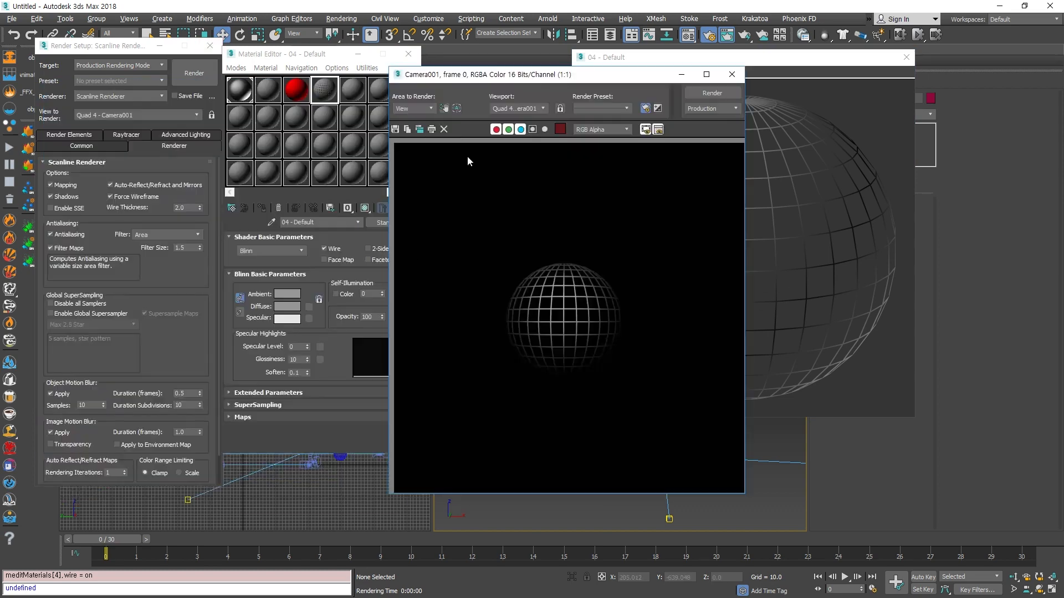
{"action": "left_click", "coordinate": [82, 147]}
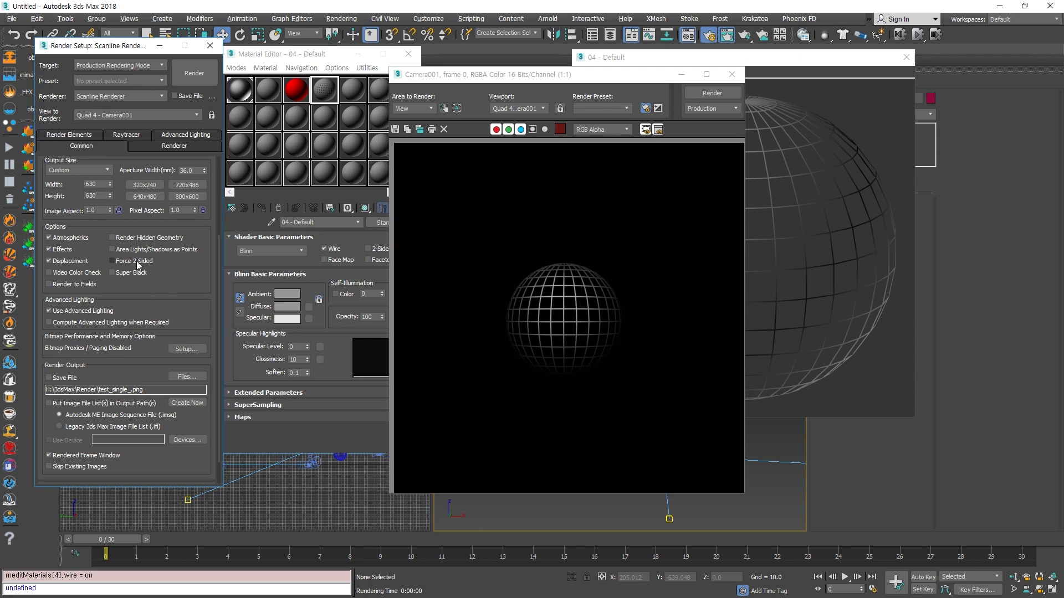
- Toggle 2-Sided on and off for the 04 - Default material to compare the enlarged wire preview
{"action": "left_click", "coordinate": [337, 58]}
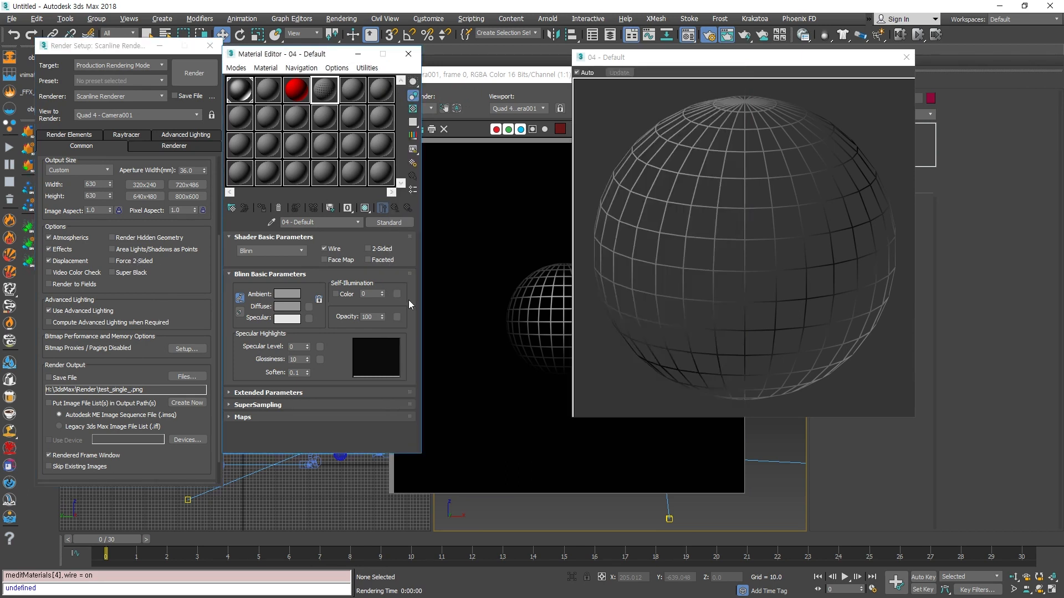
{"action": "left_click", "coordinate": [382, 250]}
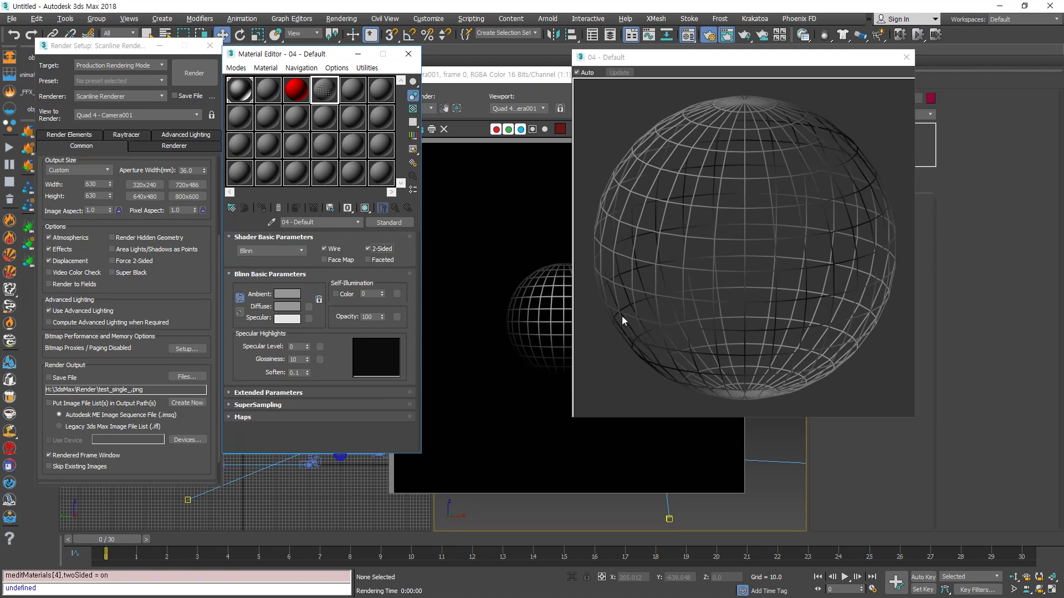
{"action": "left_click", "coordinate": [374, 250]}
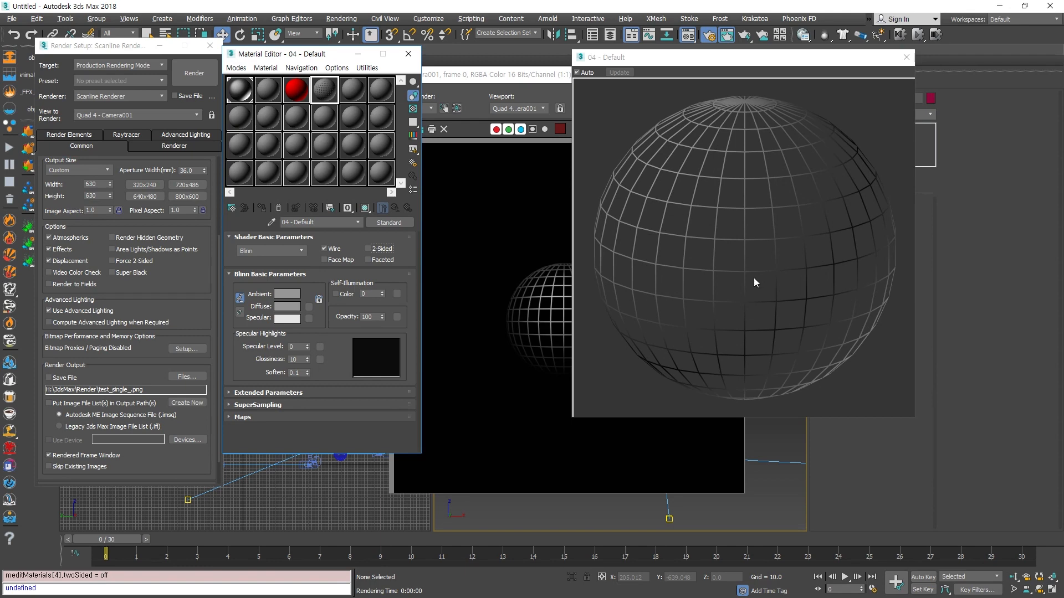
{"action": "left_click", "coordinate": [382, 249]}
{"action": "left_click", "coordinate": [383, 249]}
- Close the Camera001 render and switch the Camera001 viewport to a Perspective view
{"action": "left_click_drag", "start_coordinate": [793, 57], "coordinate": [232, 71]}
{"action": "left_click", "coordinate": [733, 75]}
{"action": "left_click", "coordinate": [676, 191]}
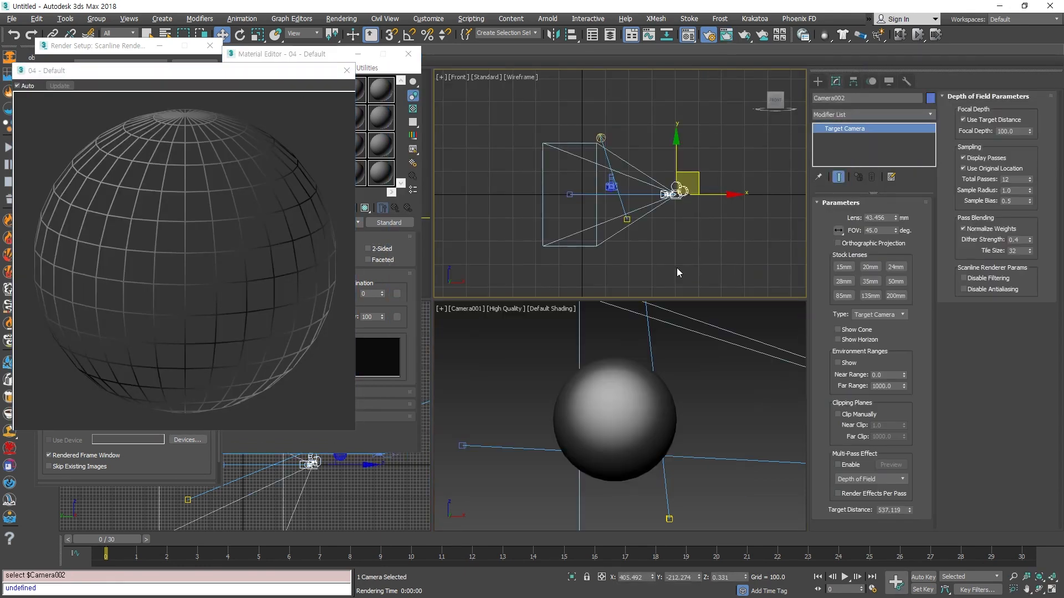
{"action": "left_click", "coordinate": [723, 408]}
{"action": "key", "text": "p"}
{"action": "scroll", "coordinate": [625, 409], "scroll_direction": "down", "scroll_amount": 5}
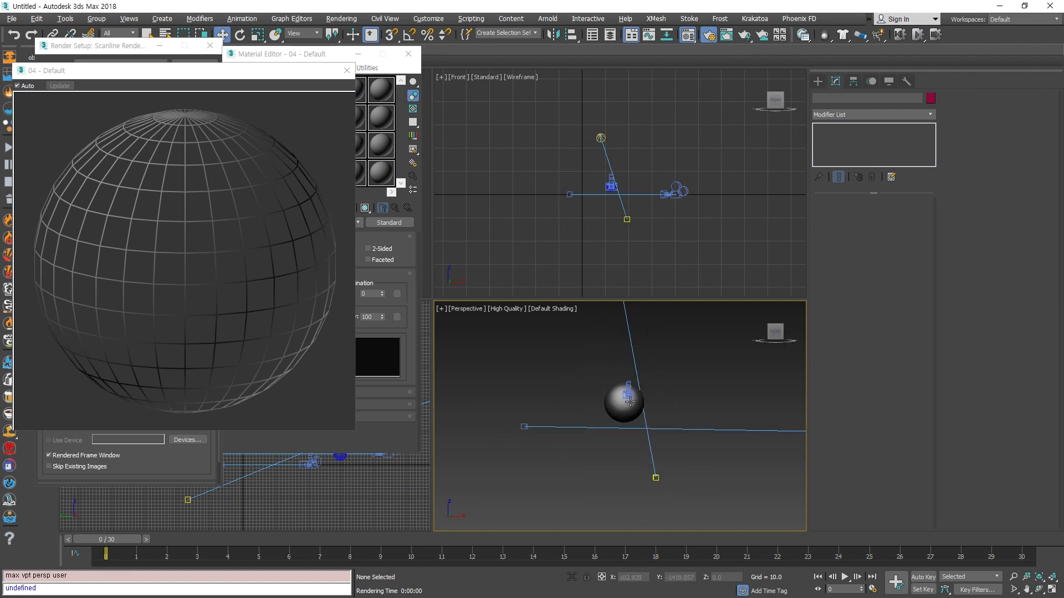
- Select the sphere in the Perspective view and turn on edged faces display
{"action": "middle_click_drag", "start_coordinate": [619, 452], "coordinate": [587, 374]}
{"action": "scroll", "coordinate": [588, 355], "scroll_direction": "down", "scroll_amount": 4}
{"action": "scroll", "coordinate": [557, 328], "scroll_direction": "up", "scroll_amount": 1}
{"action": "left_click", "coordinate": [559, 330]}
{"action": "scroll", "coordinate": [559, 330], "scroll_direction": "up", "scroll_amount": 4}
{"action": "key", "text": "F4"}
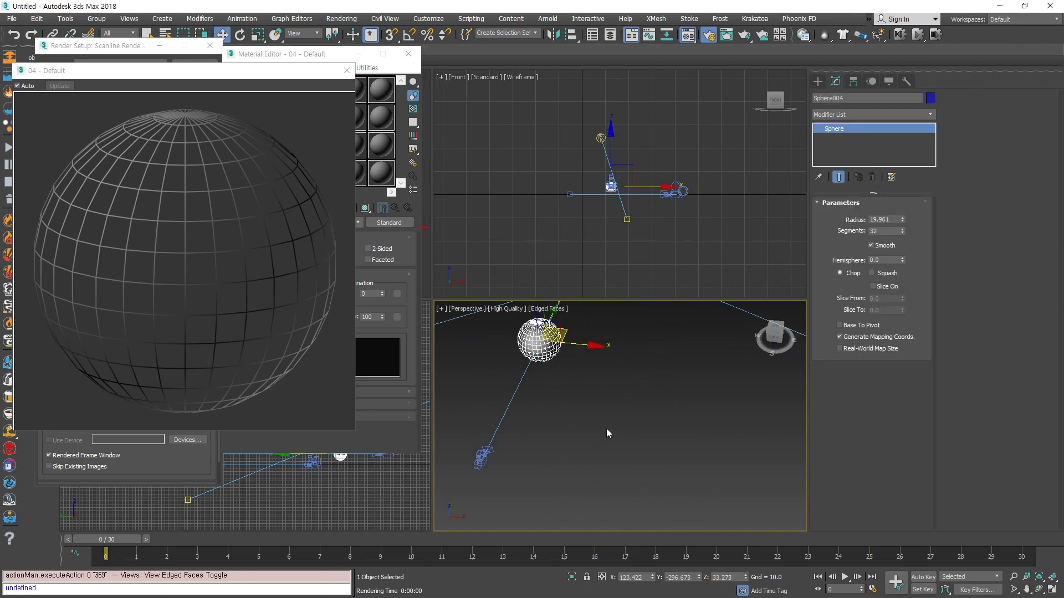
{"action": "left_click", "coordinate": [607, 428]}
{"action": "left_click", "coordinate": [555, 350]}
{"action": "left_click_drag", "start_coordinate": [556, 350], "coordinate": [663, 385]}
{"action": "key", "text": "ctrl+x"}
{"action": "left_click", "coordinate": [716, 378]}
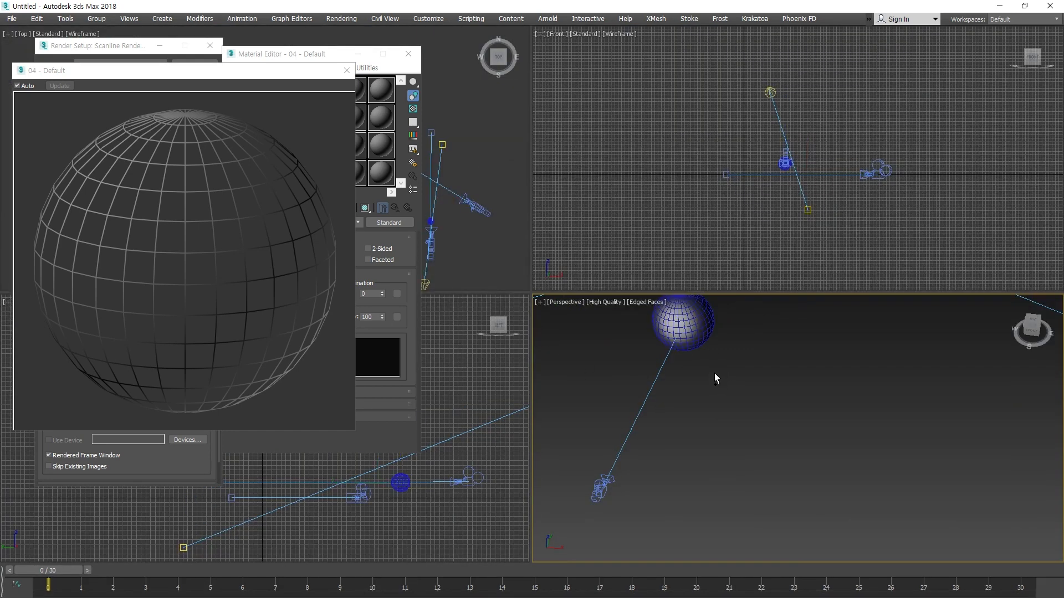
{"action": "key", "text": "ctrl+x"}
- Clone the sphere twice along the X axis as independent copies, forming a row of three
{"action": "left_click", "coordinate": [553, 345]}
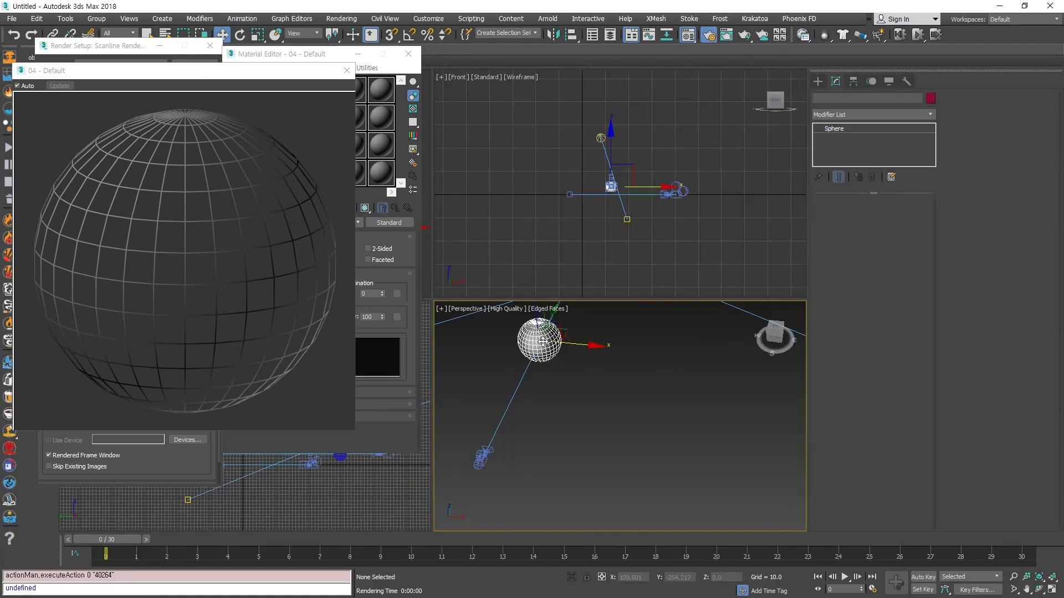
{"action": "left_click_drag", "start_coordinate": [573, 348], "coordinate": [656, 347], "text": "shift"}
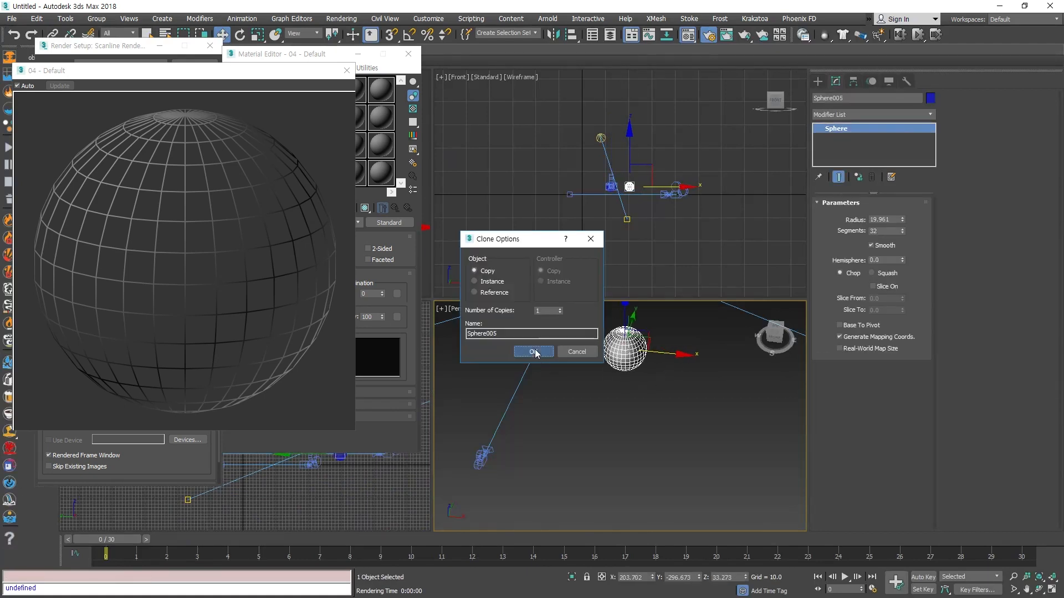
{"action": "left_click", "coordinate": [536, 354]}
{"action": "middle_click_drag", "start_coordinate": [684, 405], "coordinate": [666, 445]}
{"action": "left_click_drag", "start_coordinate": [649, 395], "coordinate": [710, 430], "text": "shift"}
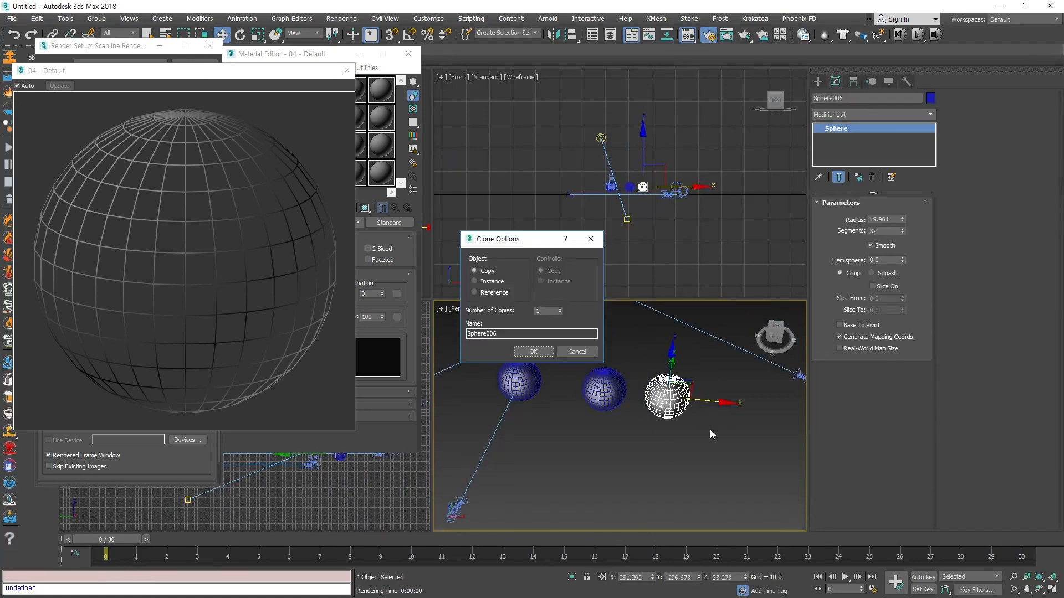
{"action": "key", "text": "Return"}
- Turn off edged faces and isolate the two cloned spheres in the Perspective view
{"action": "left_click", "coordinate": [674, 464]}
{"action": "scroll", "coordinate": [605, 391], "scroll_direction": "up", "scroll_amount": 3}
{"action": "key", "text": "F4"}
{"action": "mouse_move", "coordinate": [637, 374]}
{"action": "left_mouse_down"}
{"action": "mouse_move", "coordinate": [730, 475]}
{"action": "mouse_move", "coordinate": [721, 483]}
{"action": "left_mouse_up"}
{"action": "key", "text": "alt+q"}
{"action": "left_click", "coordinate": [623, 444]}
{"action": "scroll", "coordinate": [623, 444], "scroll_direction": "down", "scroll_amount": 3}
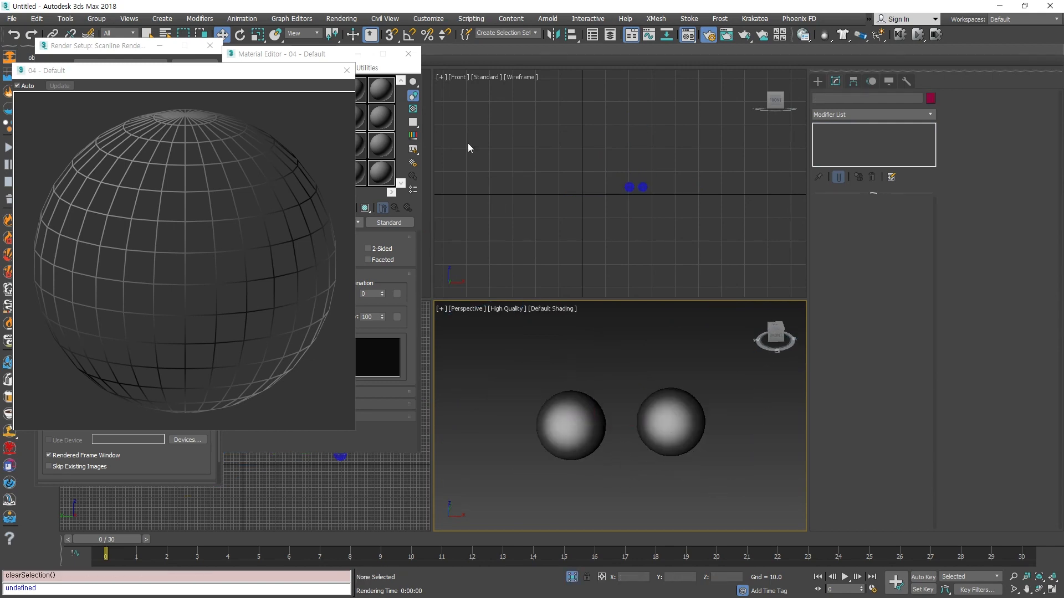
- Close the enlarged material preview and copy the 04 - Default wire material into the fifth sample slot
{"action": "left_click", "coordinate": [346, 70]}
{"action": "left_click", "coordinate": [352, 92]}
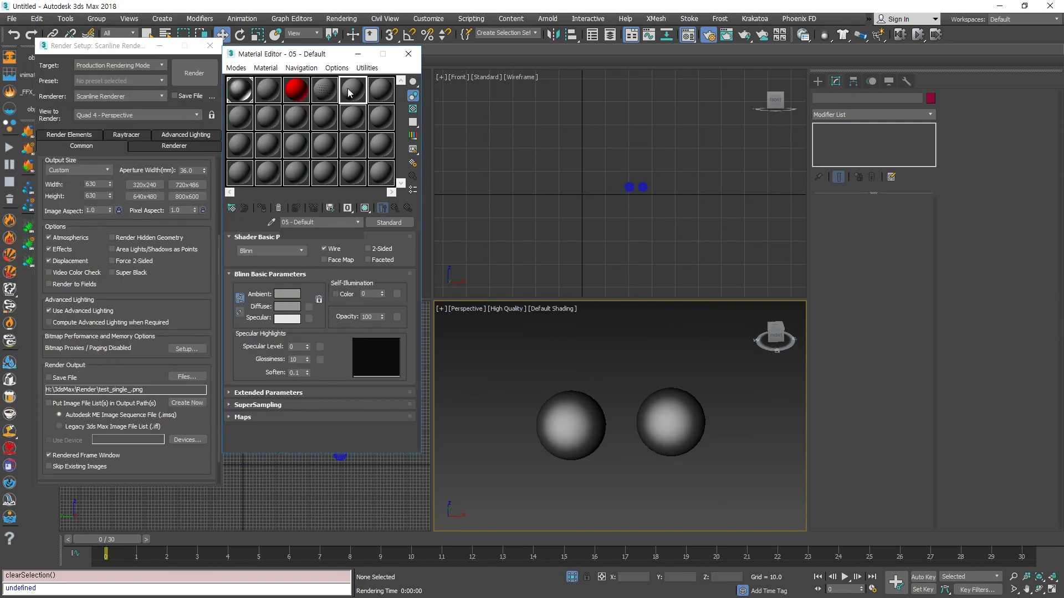
{"action": "left_click", "coordinate": [325, 249]}
- Assign 04 - Default to the first sphere and its copy, renamed 04 - Defaultd, to the second sphere
{"action": "left_click", "coordinate": [574, 426]}
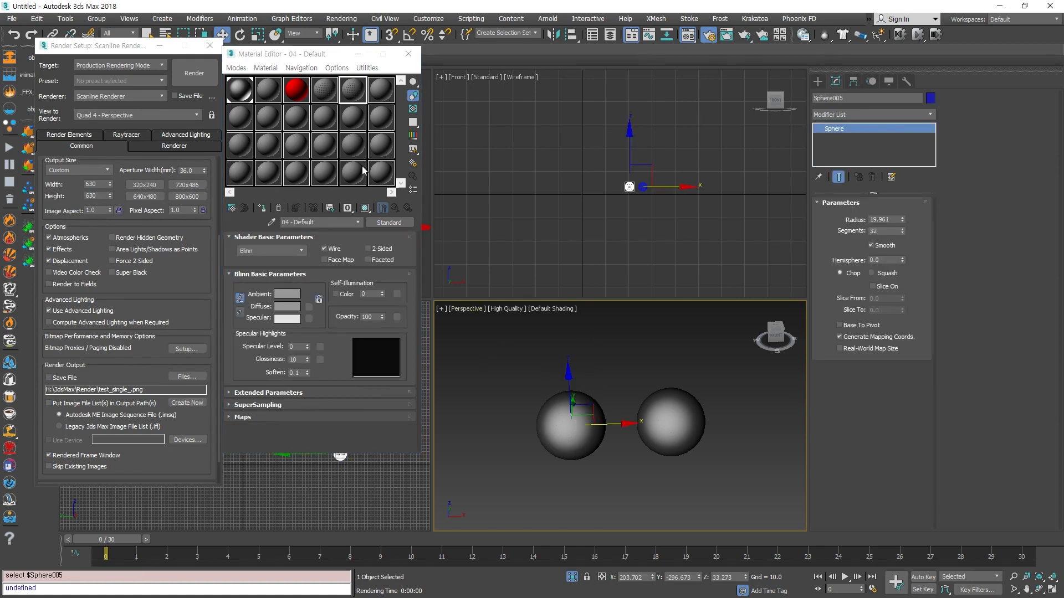
{"action": "left_click", "coordinate": [261, 207]}
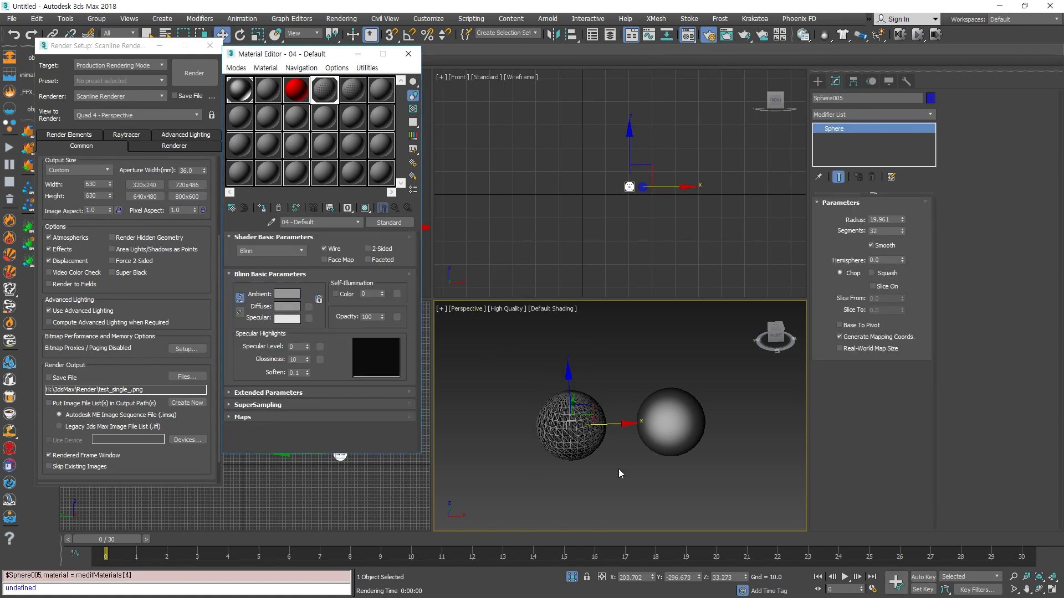
{"action": "left_click", "coordinate": [685, 396]}
{"action": "left_click", "coordinate": [353, 100]}
{"action": "left_click", "coordinate": [262, 208]}
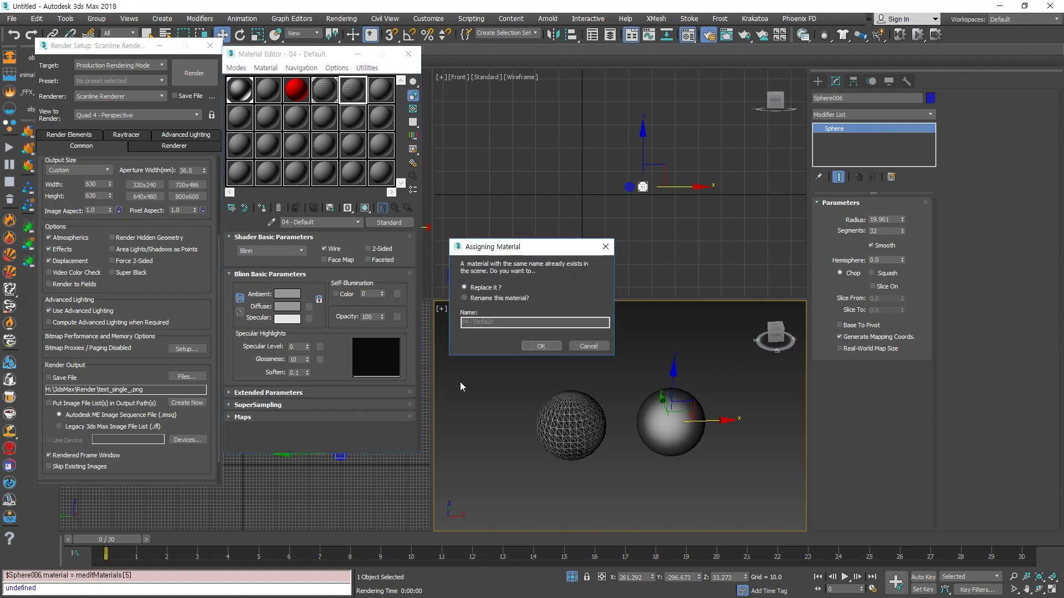
{"action": "left_click", "coordinate": [464, 298]}
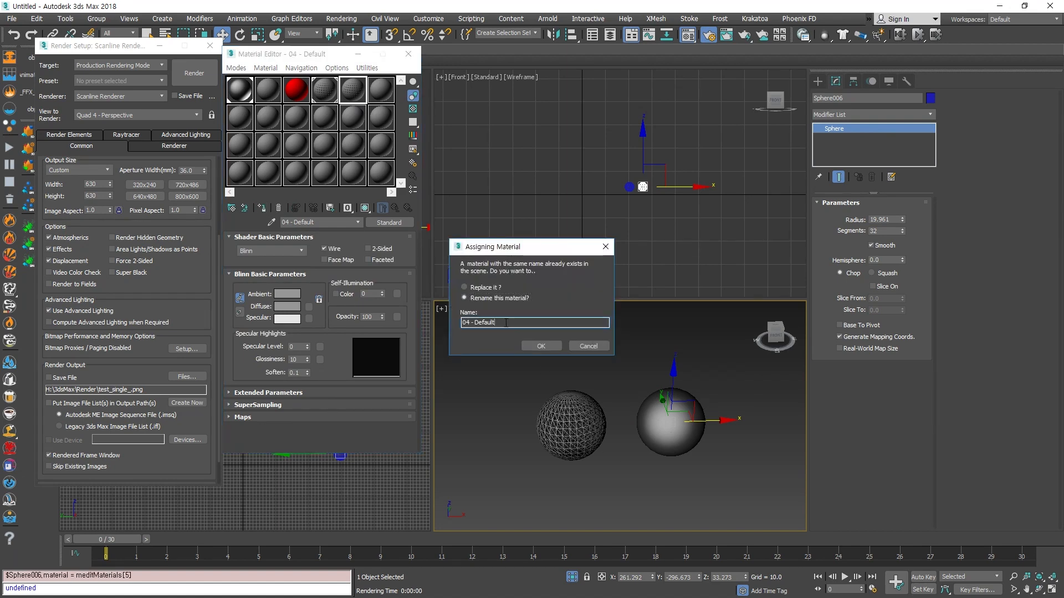
{"action": "type", "text": "d"}
{"action": "left_click", "coordinate": [541, 346]}
- Inspect both wire spheres in the Perspective view and the enlarged preview of the 04 - Defaultd material
{"action": "left_click", "coordinate": [700, 504]}
{"action": "scroll", "coordinate": [639, 429], "scroll_direction": "up", "scroll_amount": 4}
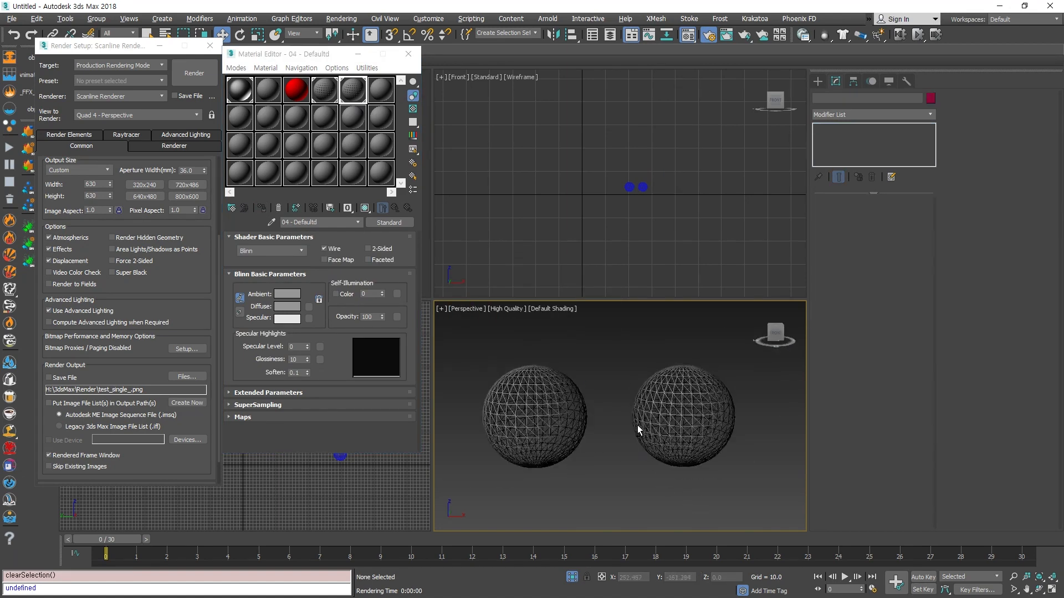
{"action": "scroll", "coordinate": [574, 437], "scroll_direction": "up", "scroll_amount": 4}
{"action": "scroll", "coordinate": [607, 443], "scroll_direction": "down", "scroll_amount": 5}
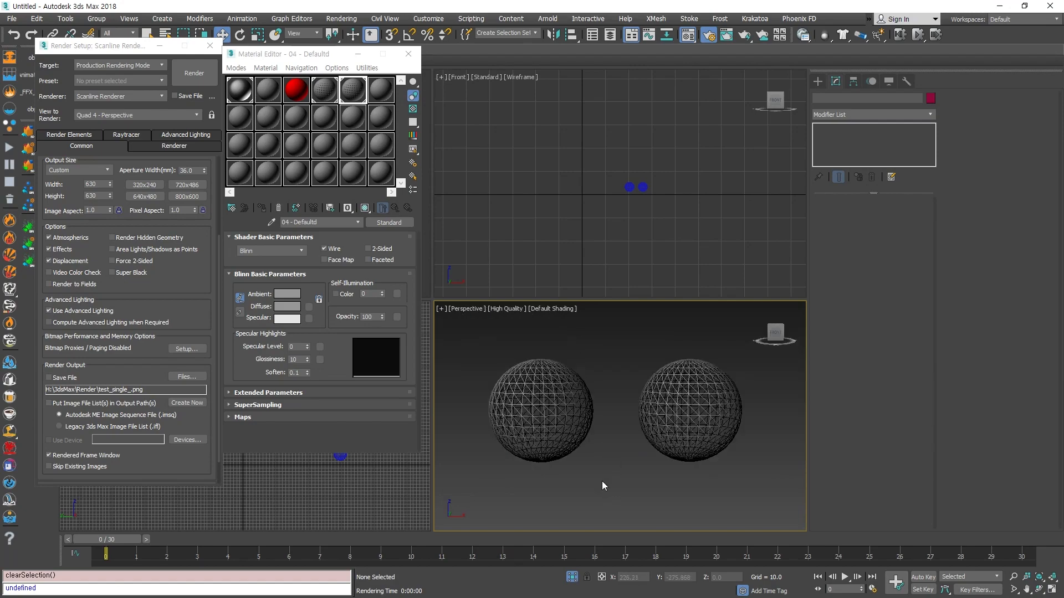
{"action": "left_click", "coordinate": [577, 460]}
{"action": "scroll", "coordinate": [619, 453], "scroll_direction": "up", "scroll_amount": 5}
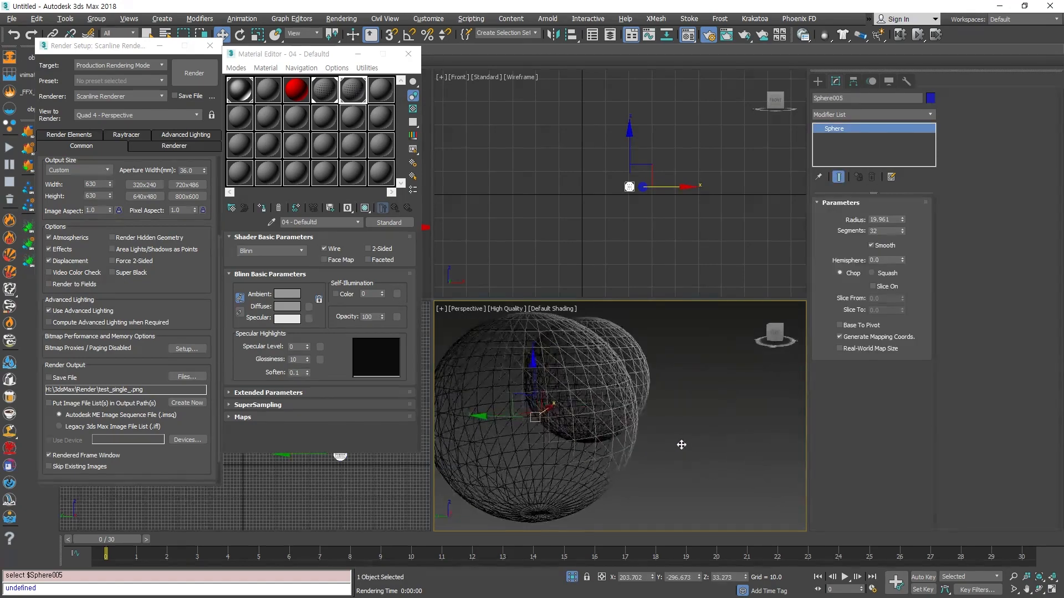
{"action": "scroll", "coordinate": [616, 450], "scroll_direction": "down", "scroll_amount": 5}
{"action": "scroll", "coordinate": [637, 454], "scroll_direction": "up", "scroll_amount": 1}
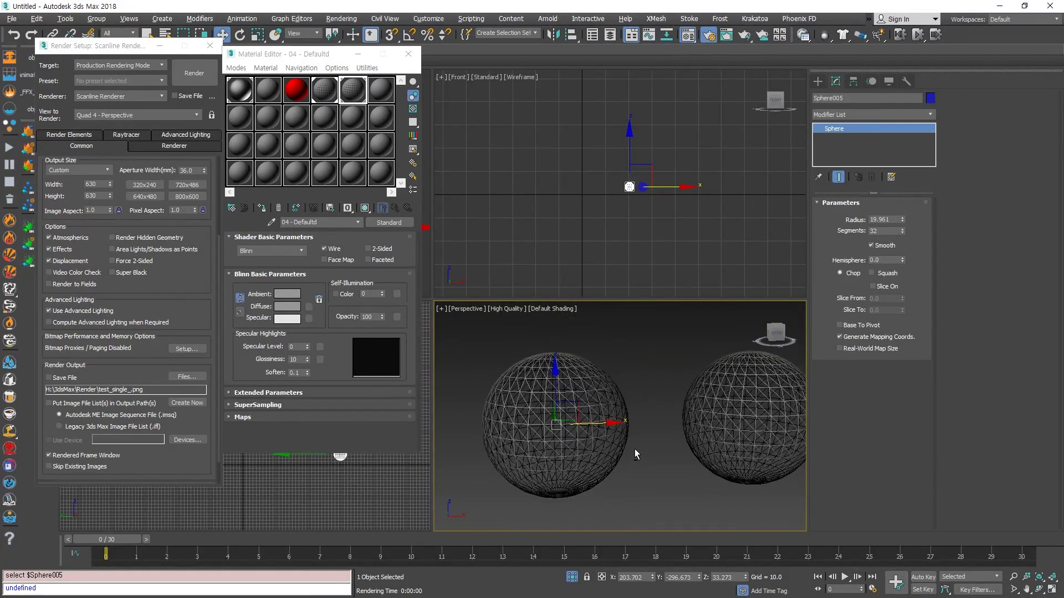
{"action": "double_click", "coordinate": [362, 89]}
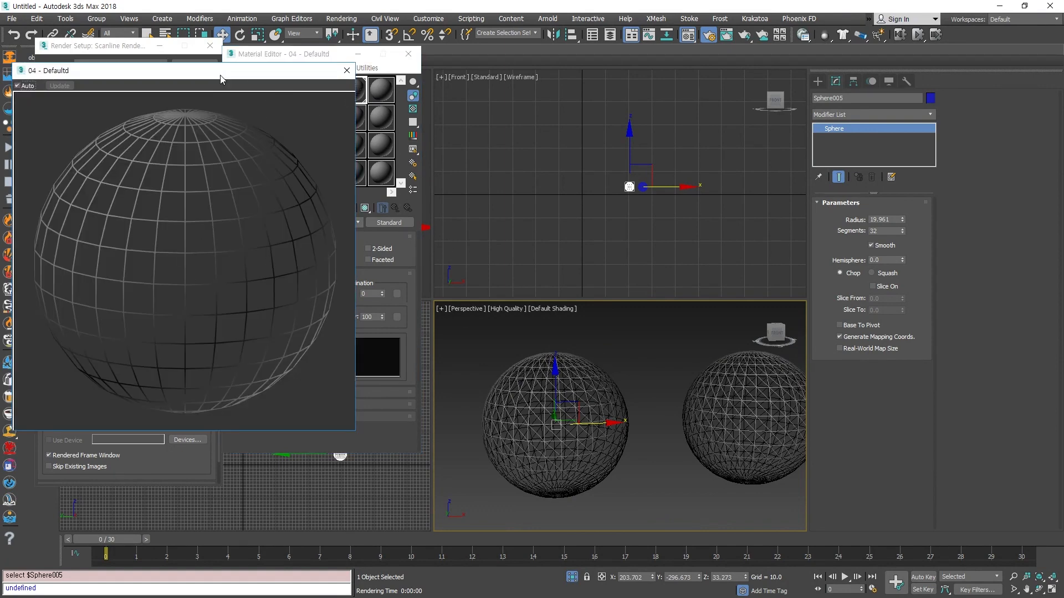
{"action": "left_click", "coordinate": [347, 71]}
- Render the Perspective view to check the two wire spheres, and close the rendered frame
{"action": "middle_click_drag", "start_coordinate": [630, 419], "coordinate": [627, 425]}
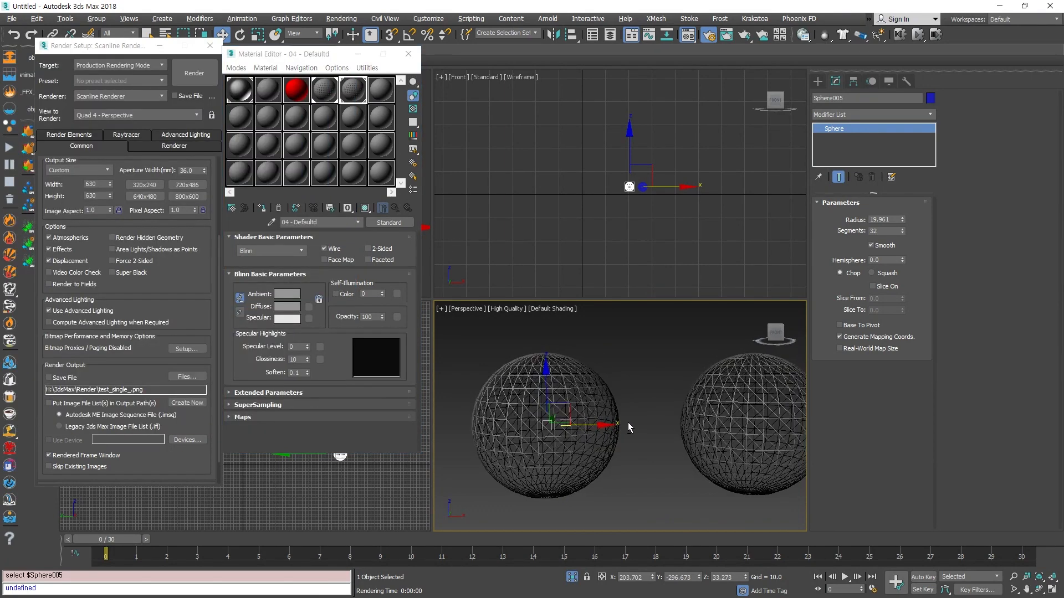
{"action": "left_click", "coordinate": [187, 81]}
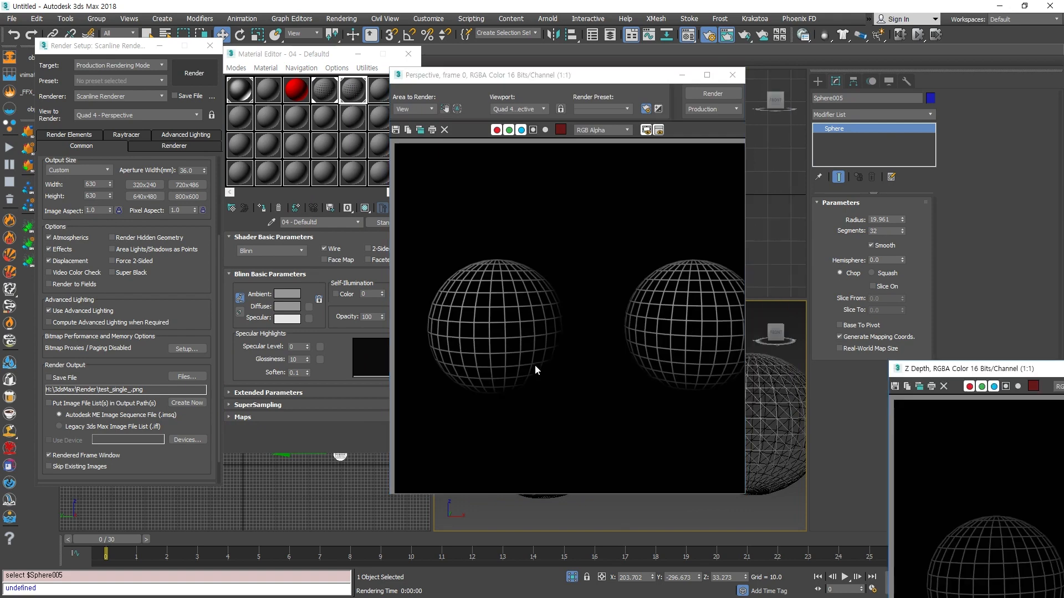
{"action": "left_click", "coordinate": [732, 75]}
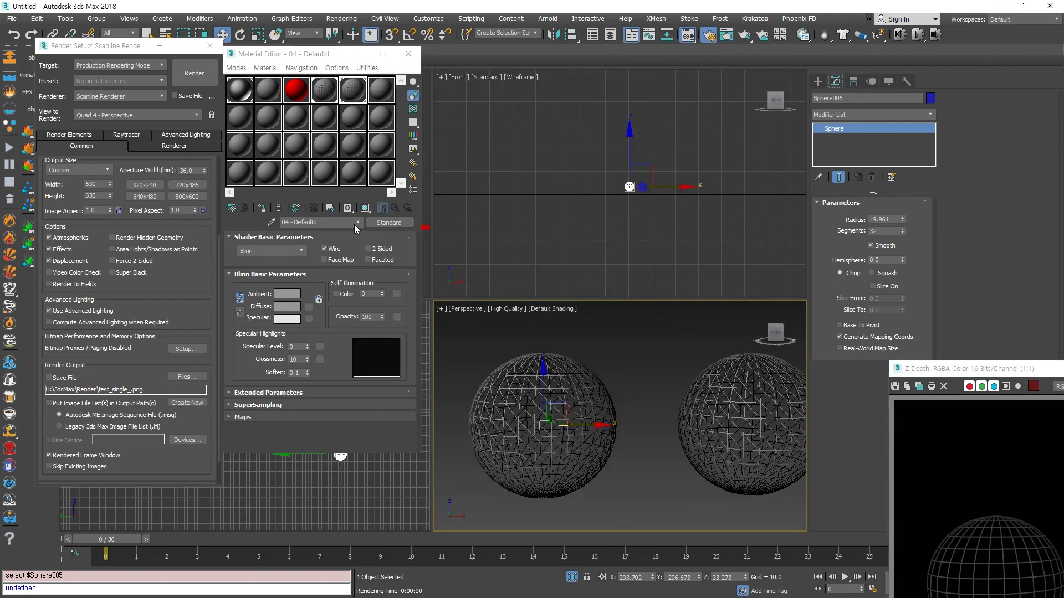
- Turn on 2-Sided for the 04 - Defaultd material, render the Perspective view and widen the rendered frame window
{"action": "left_click", "coordinate": [380, 249]}
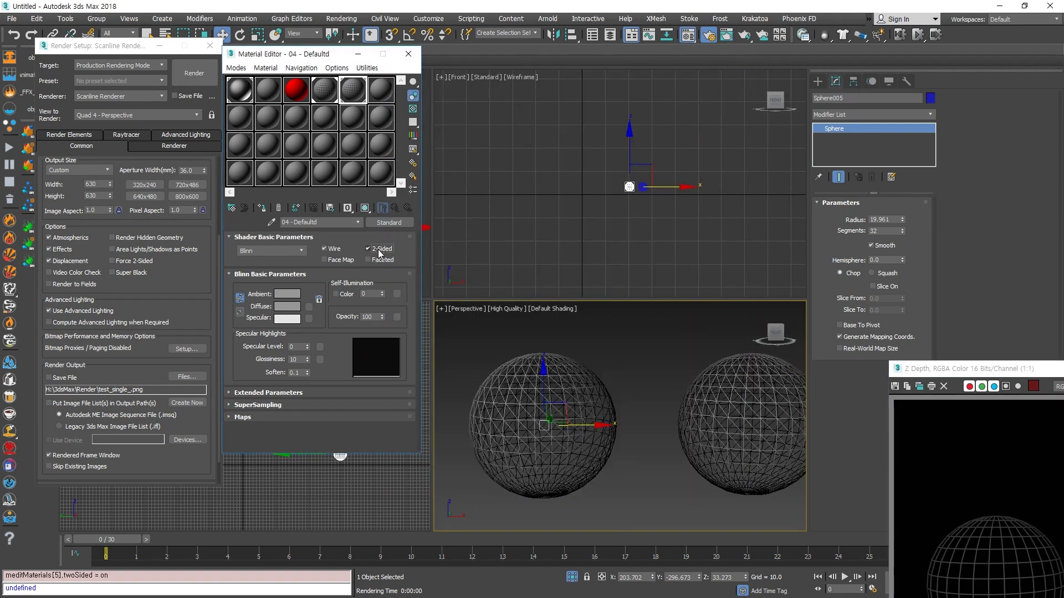
{"action": "left_click", "coordinate": [678, 501]}
{"action": "left_click", "coordinate": [194, 73]}
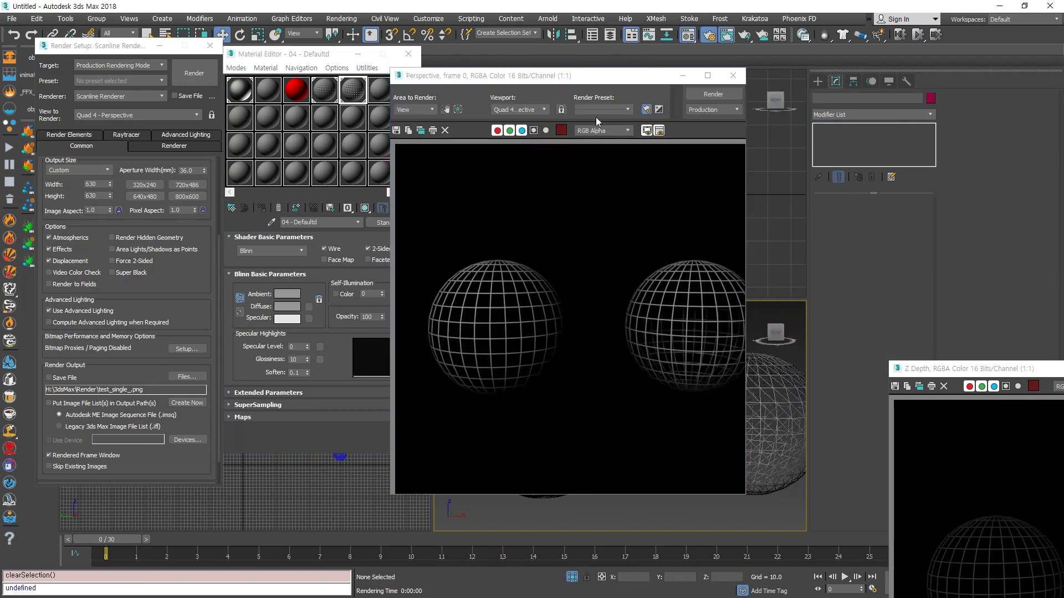
{"action": "left_click_drag", "start_coordinate": [679, 75], "coordinate": [602, 66]}
{"action": "left_click_drag", "start_coordinate": [666, 390], "coordinate": [760, 390]}
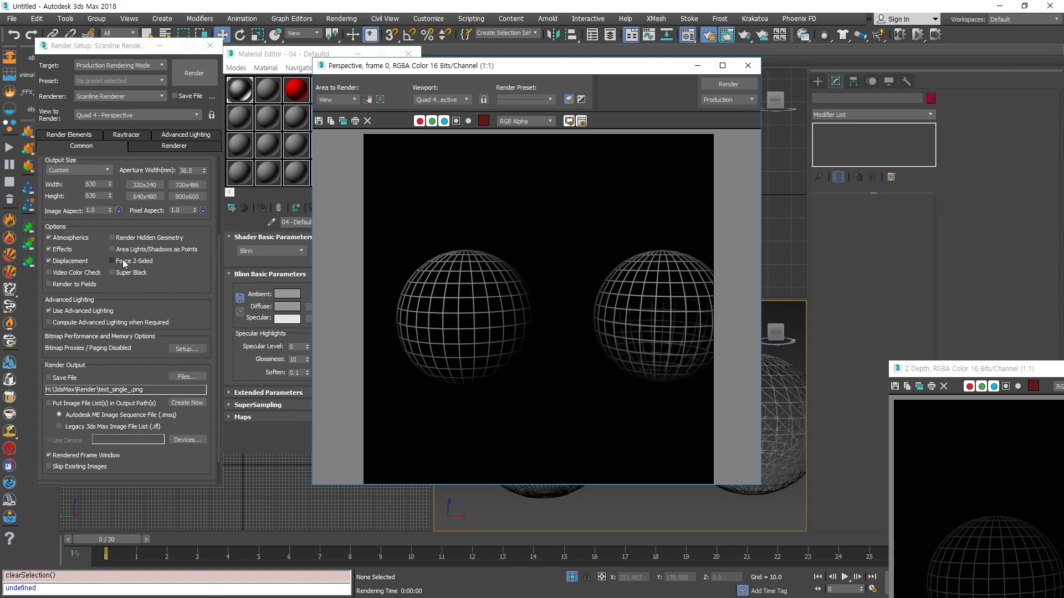
- Turn on Force 2-Sided in the common render options and render the Perspective view
{"action": "left_click", "coordinate": [112, 261]}
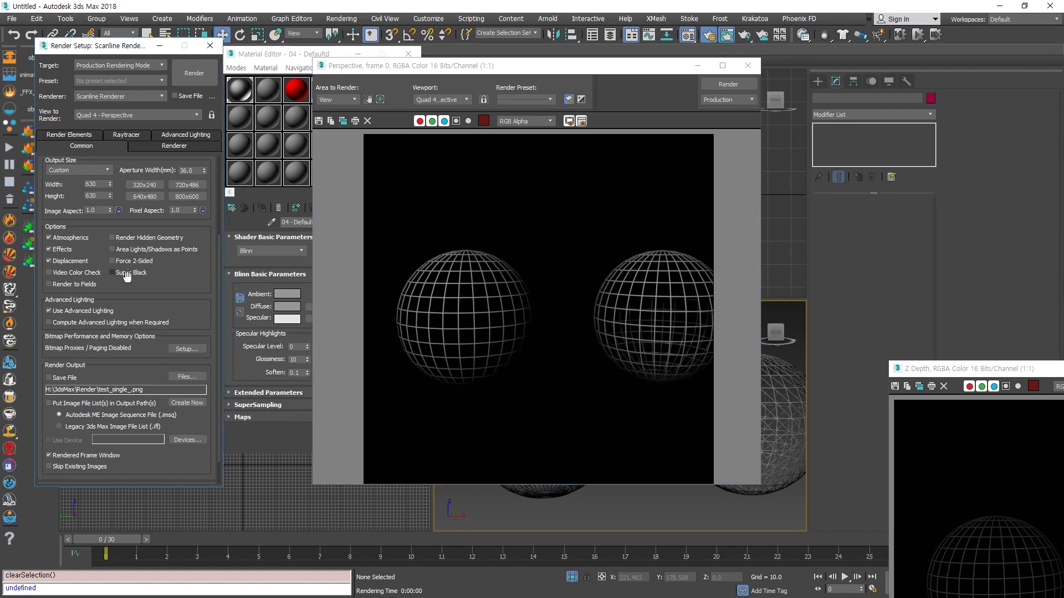
{"action": "left_click", "coordinate": [191, 77]}
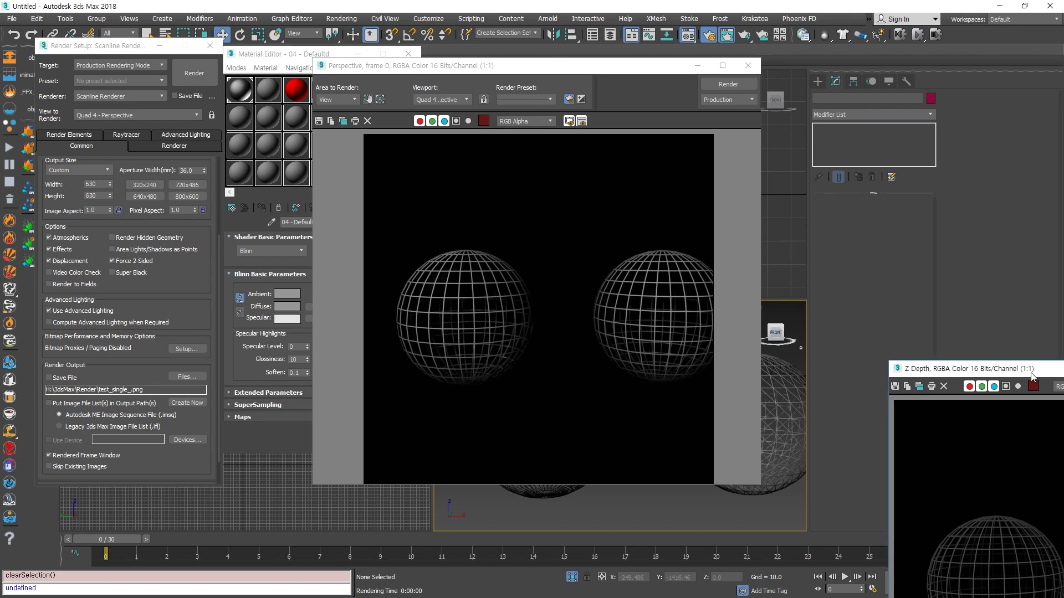
- Close the Z Depth image, delete the Z Depth render element and return to the common render options
{"action": "left_click", "coordinate": [1063, 368]}
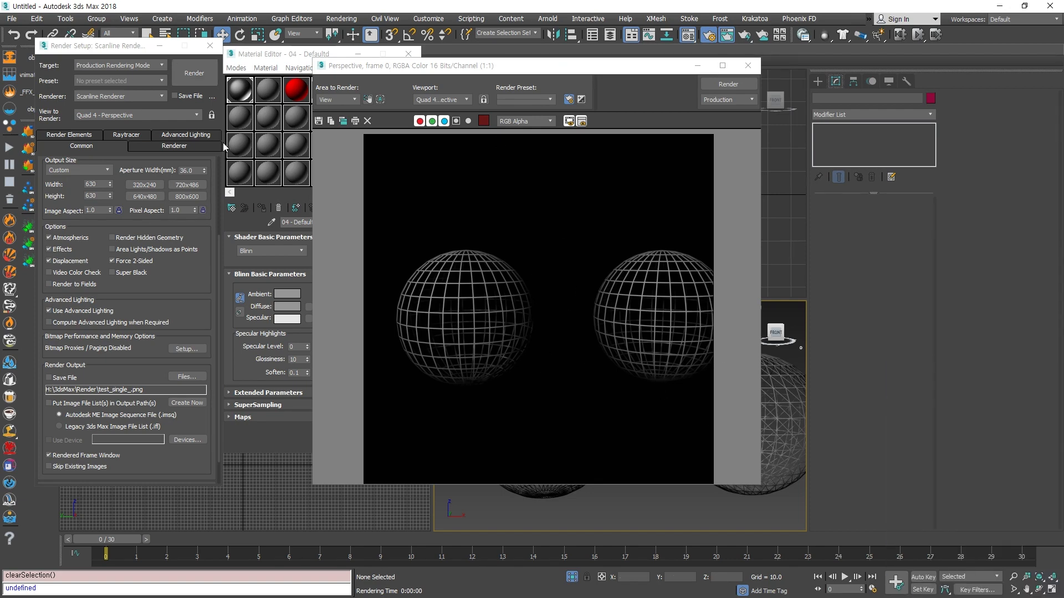
{"action": "left_click", "coordinate": [76, 137]}
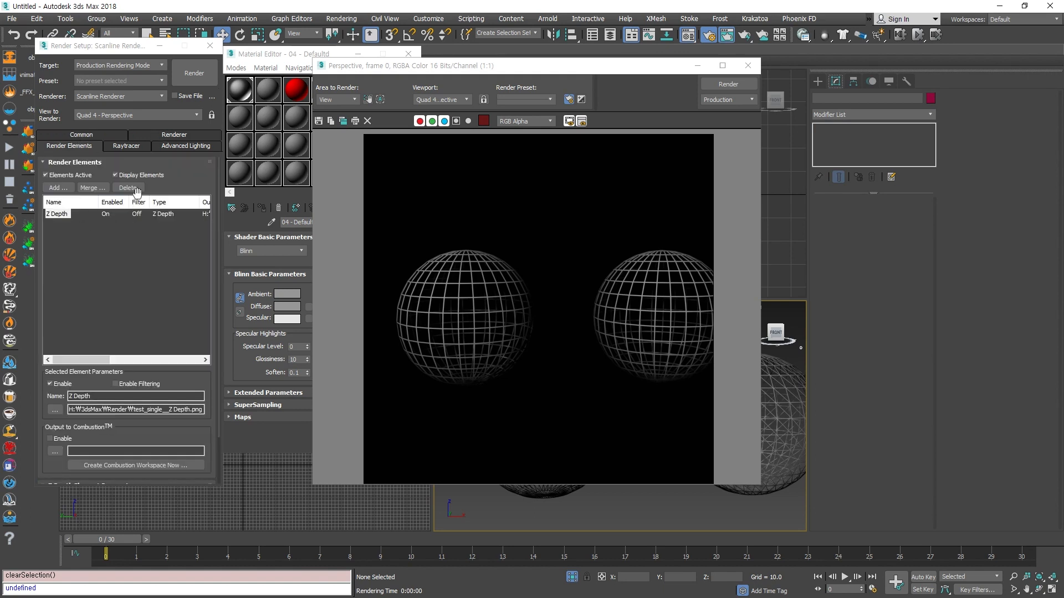
{"action": "left_click", "coordinate": [71, 136]}
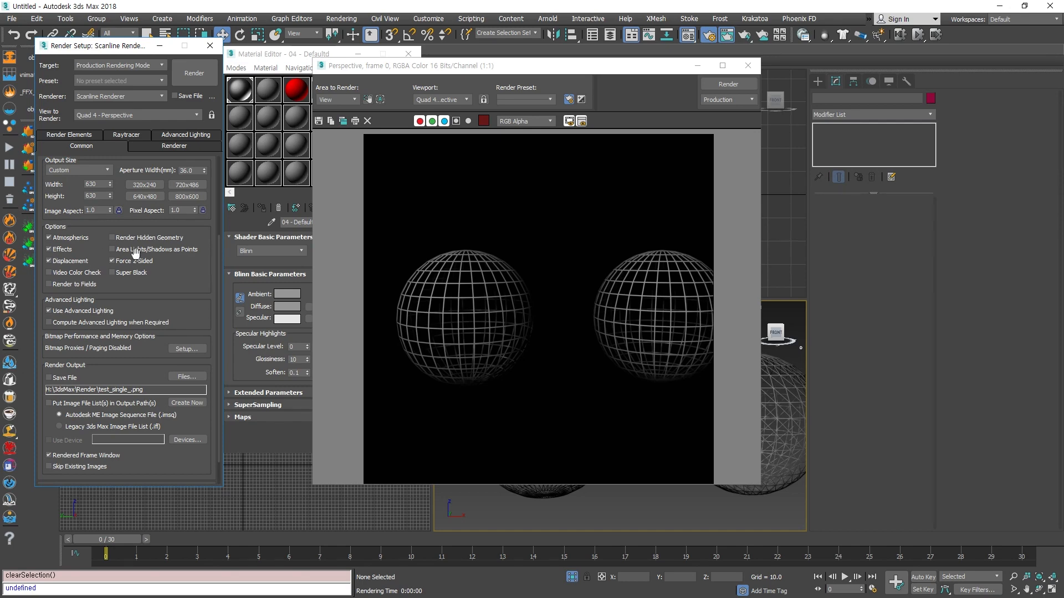
- Turn off Force 2-Sided and render the Perspective view with the image moved clear of the material settings
{"action": "left_click", "coordinate": [138, 265]}
{"action": "left_click_drag", "start_coordinate": [502, 69], "coordinate": [612, 85]}
{"action": "left_click", "coordinate": [207, 72]}
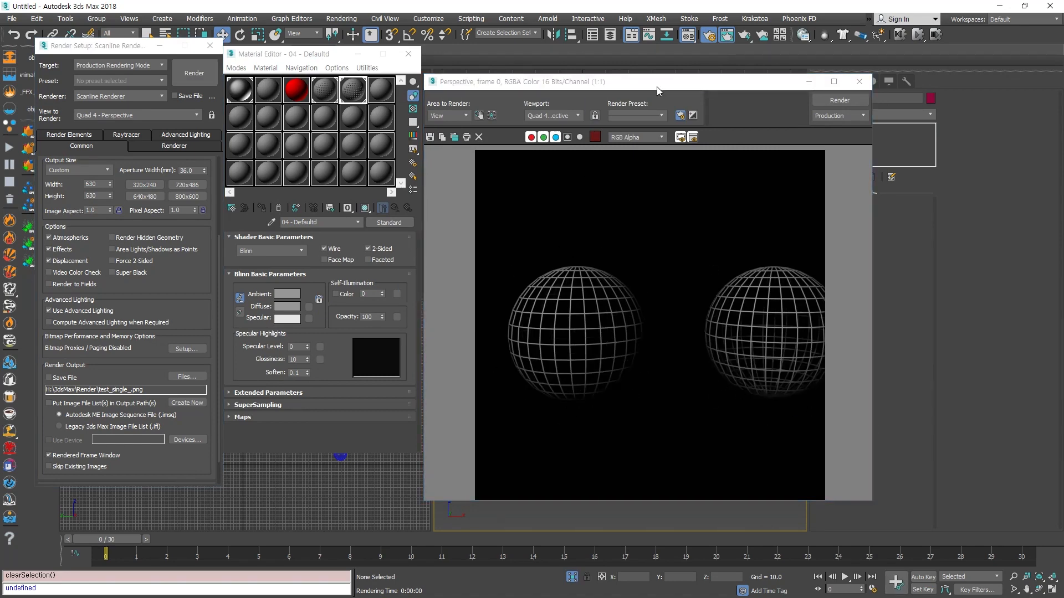
{"action": "left_click_drag", "start_coordinate": [659, 88], "coordinate": [587, 83]}
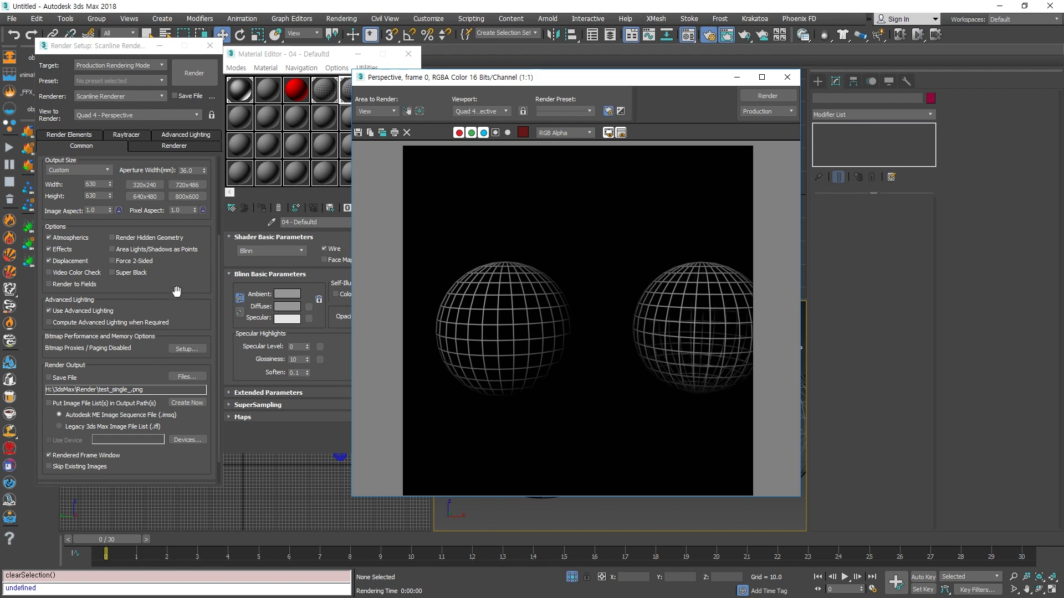
{"action": "scroll", "coordinate": [161, 333], "scroll_direction": "up", "scroll_amount": 5}
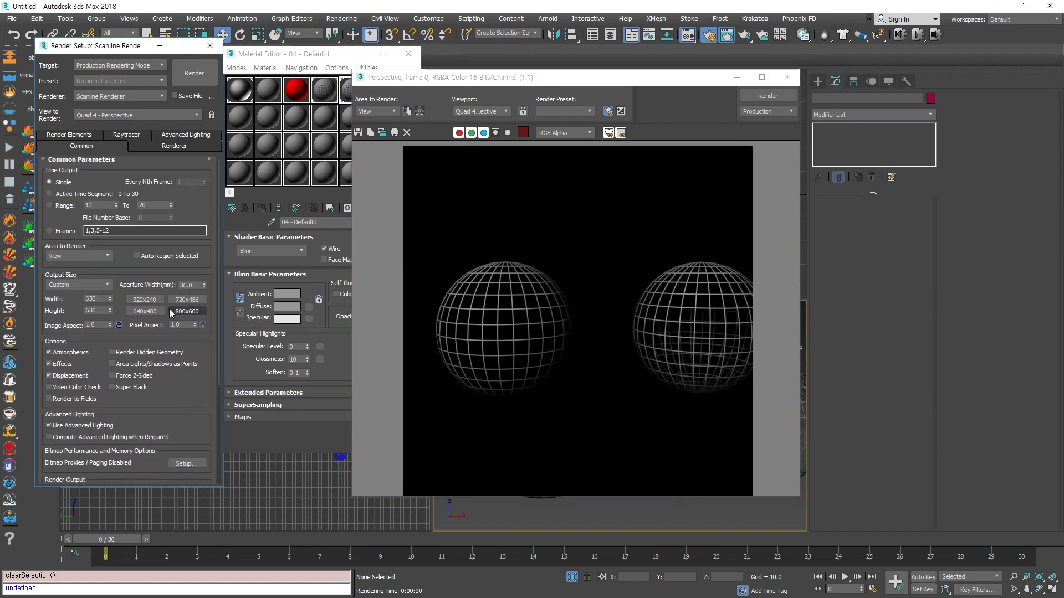